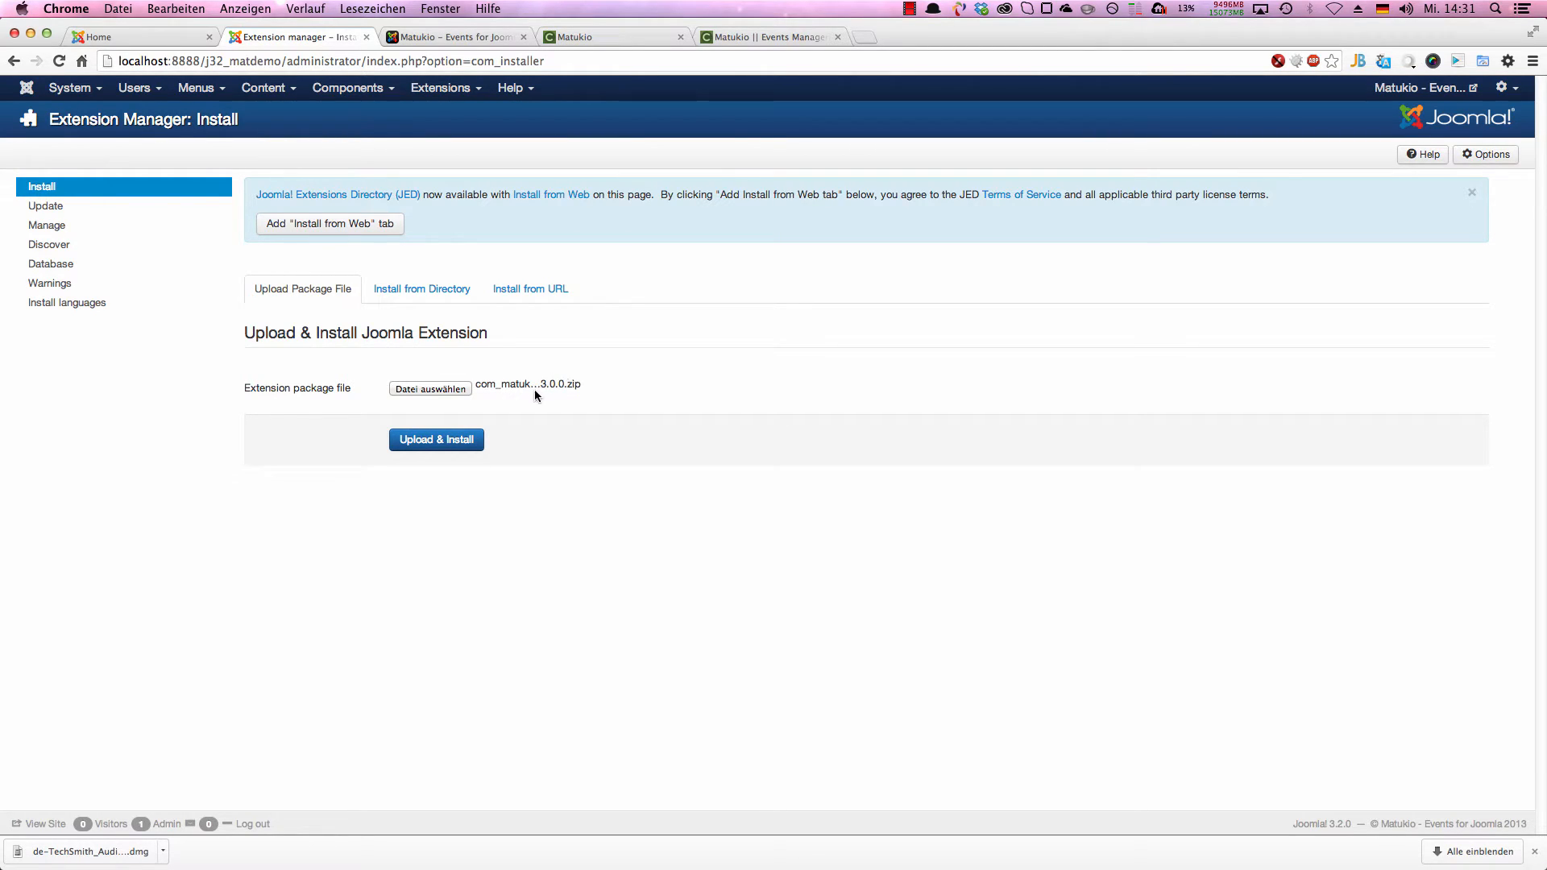
Step: Upload and install the chosen Matukio 3.0.0 extension package and highlight the quick instructions on the result page
{"action": "left_click", "coordinate": [448, 443]}
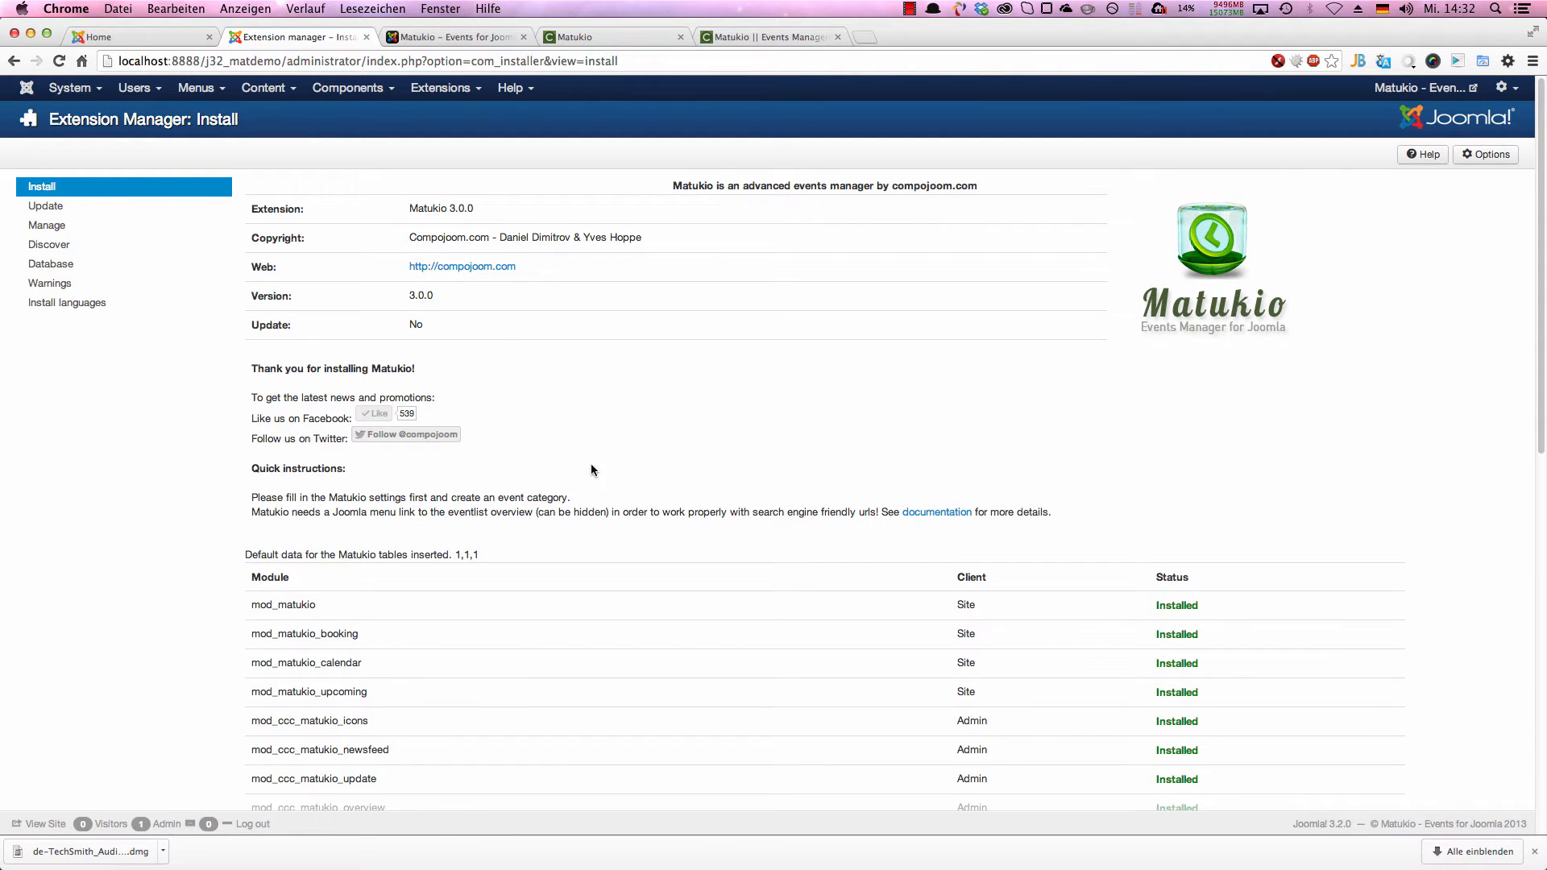
{"action": "left_click_drag", "start_coordinate": [239, 497], "coordinate": [1047, 537]}
{"action": "left_click", "coordinate": [1047, 537]}
Step: Look through the contents of the linked Matukio documentation and return to the Extension Manager
{"action": "left_click", "coordinate": [927, 512]}
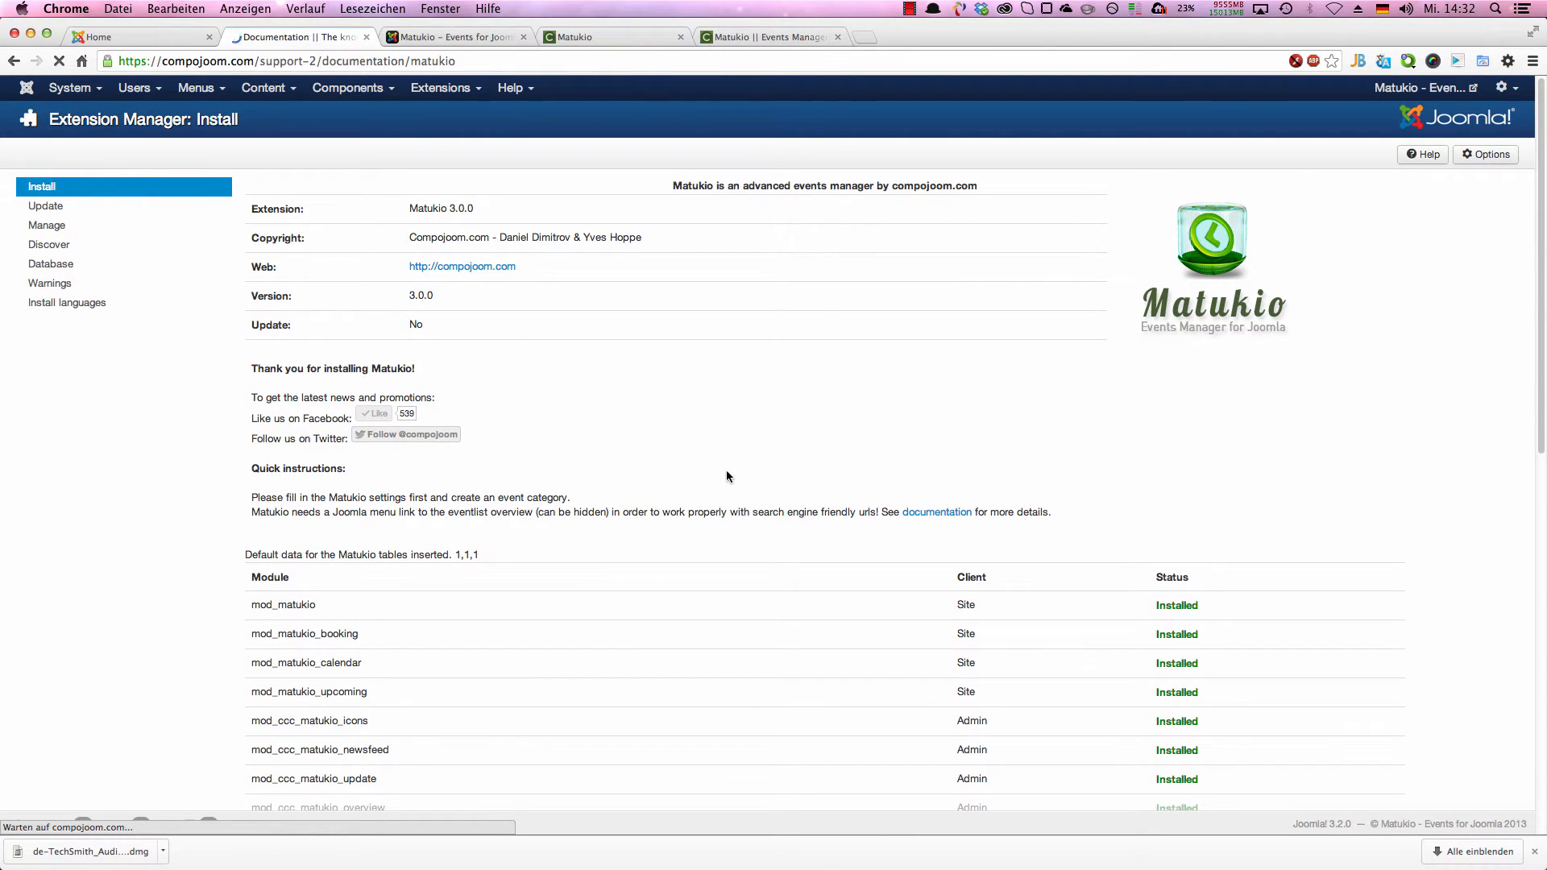
{"action": "scroll", "coordinate": [531, 525], "scroll_direction": "down", "scroll_amount": 10}
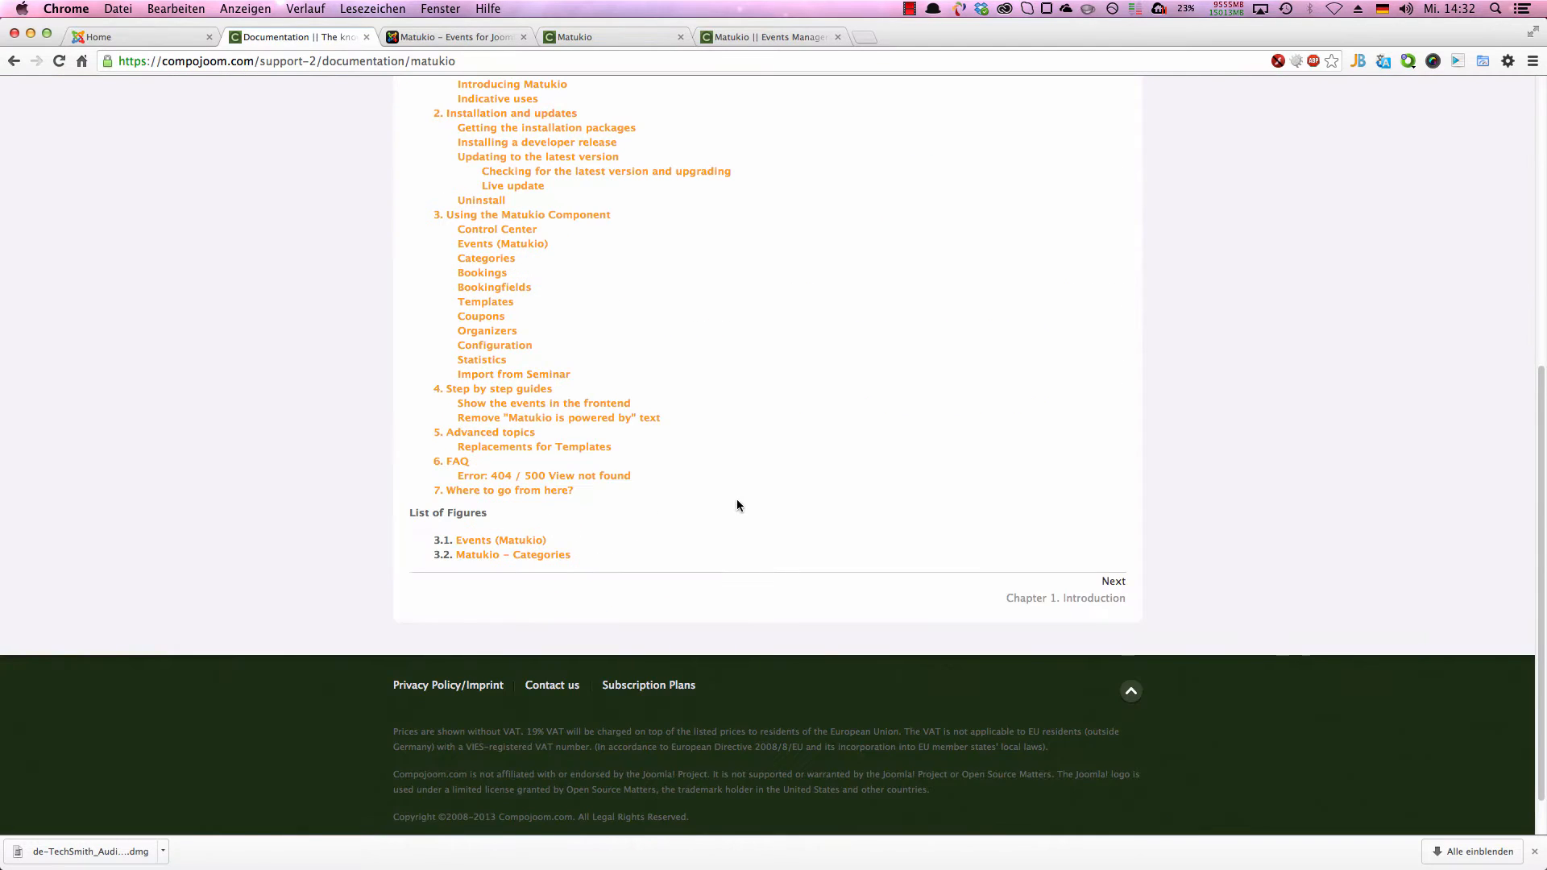
{"action": "scroll", "coordinate": [738, 499], "scroll_direction": "up", "scroll_amount": 3}
{"action": "left_click", "coordinate": [25, 61]}
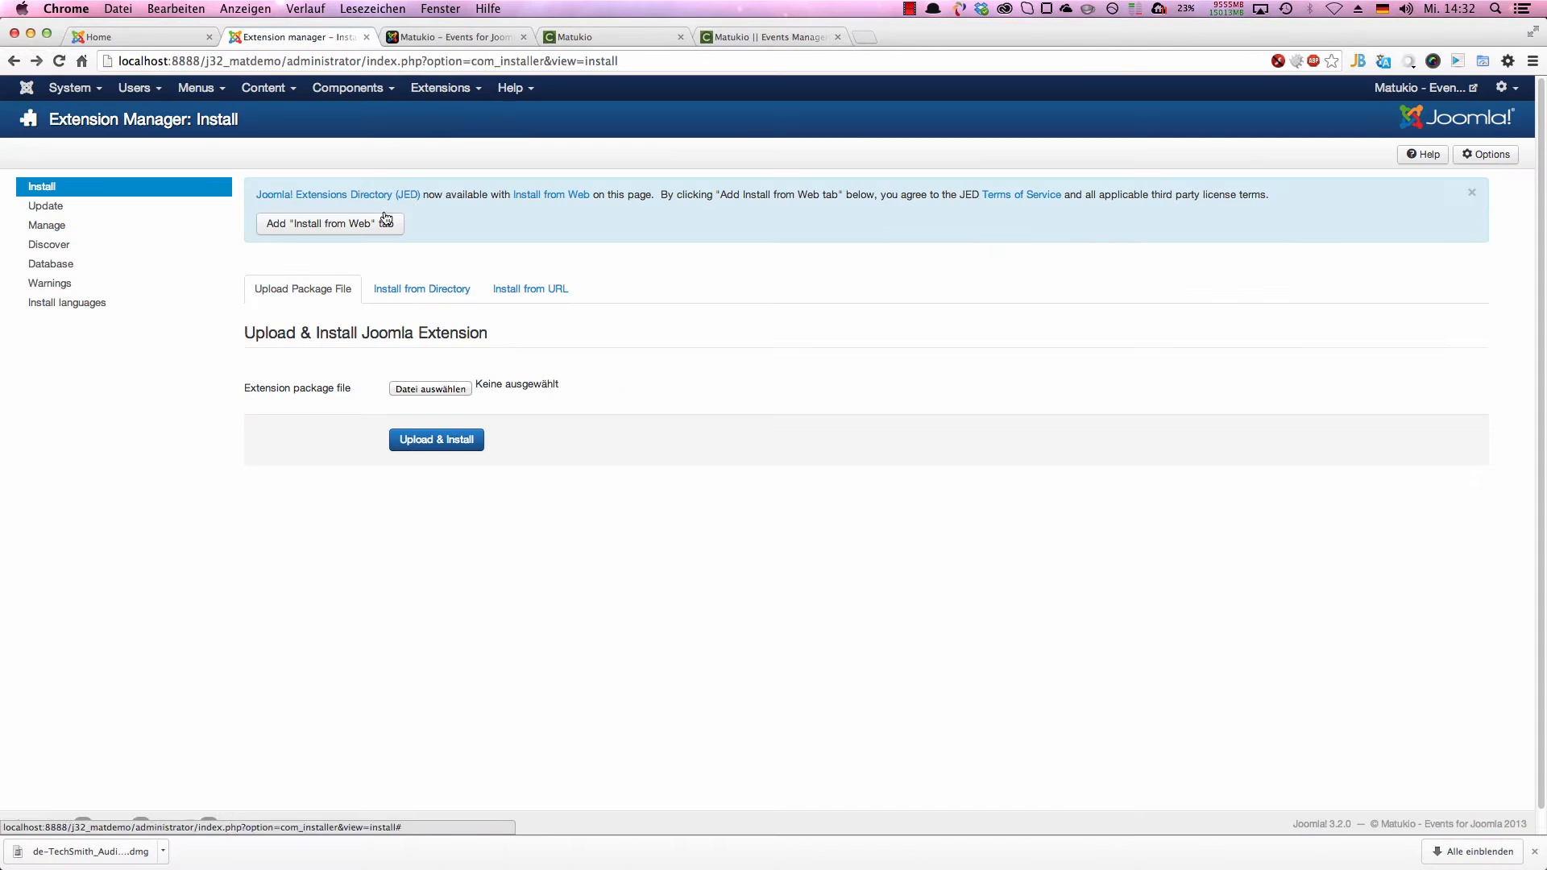
Step: Open the Matukio component in the administration and go to its category manager
{"action": "left_click", "coordinate": [384, 90]}
{"action": "mouse_move", "coordinate": [399, 202]}
{"action": "left_click", "coordinate": [407, 173]}
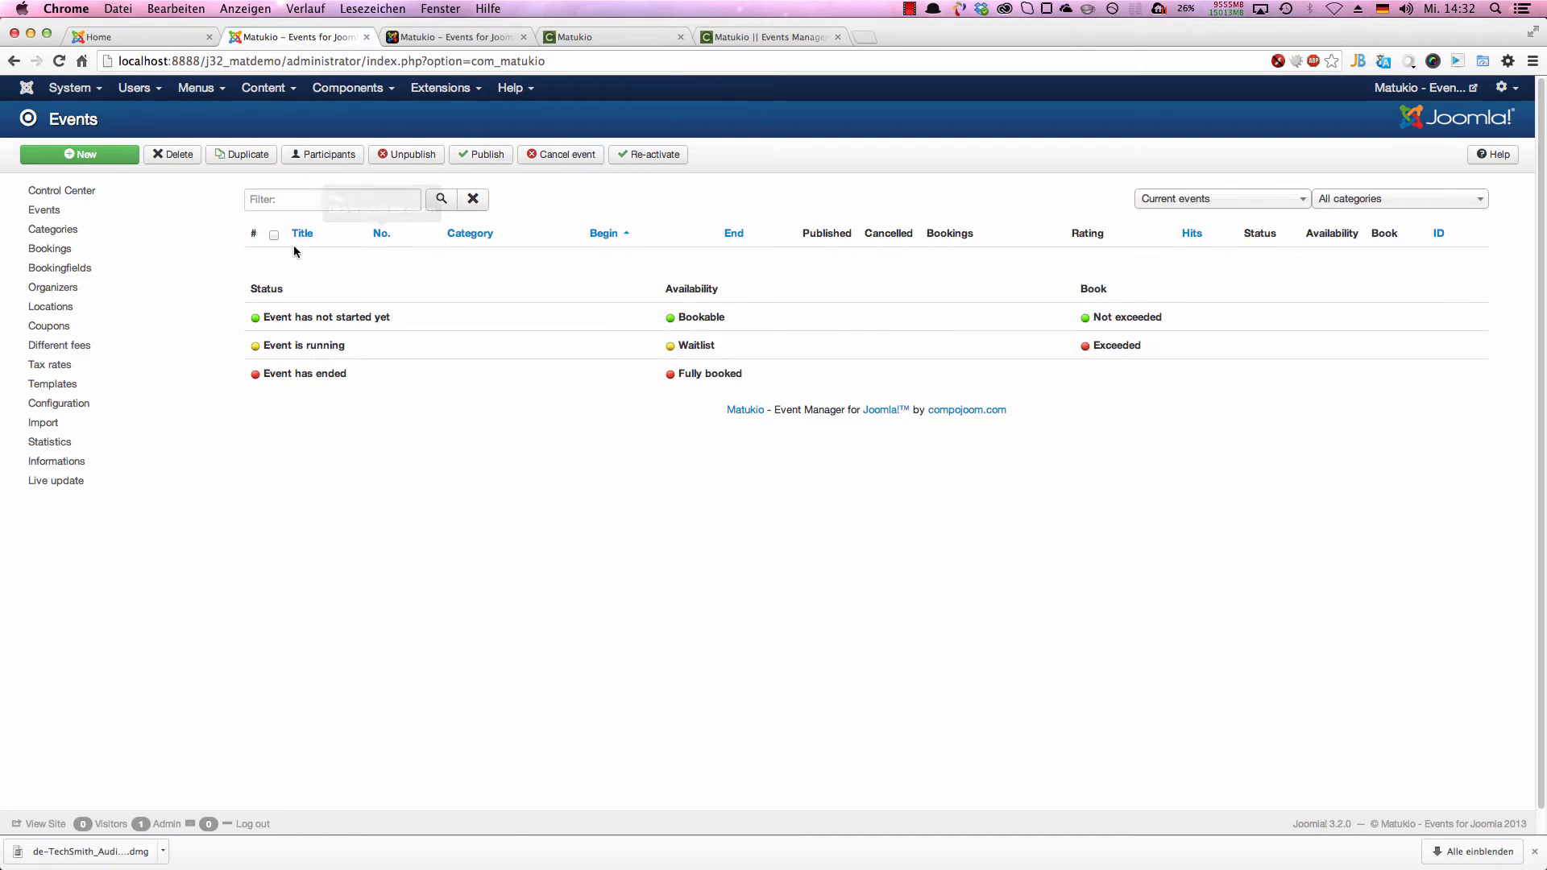
{"action": "left_click", "coordinate": [165, 232]}
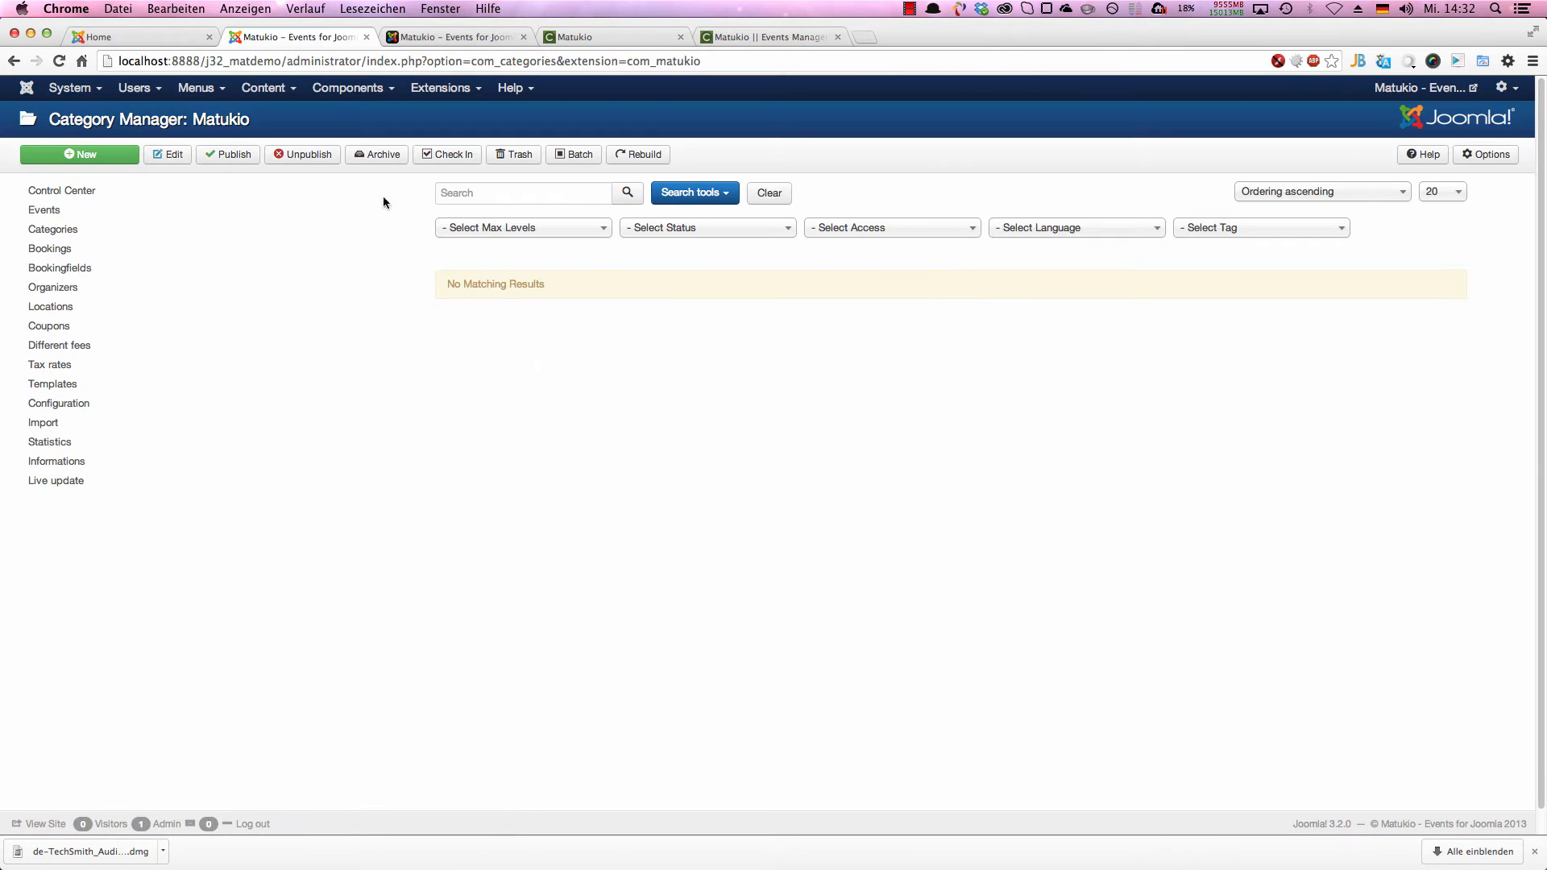
Step: Start a new Matukio category and give it the title "Demo category"
{"action": "left_click", "coordinate": [115, 161]}
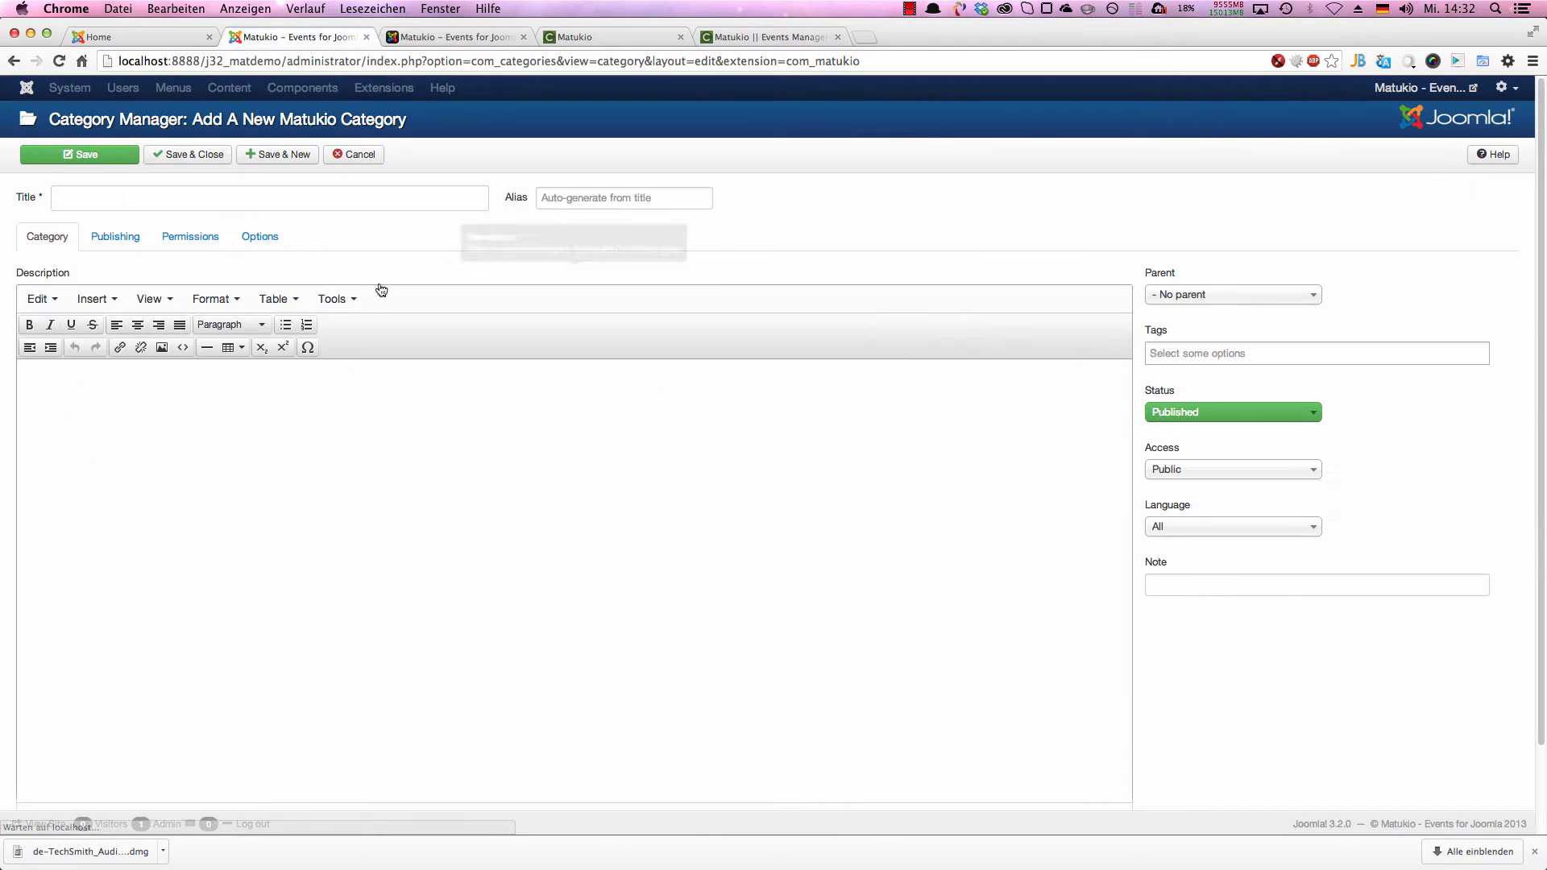
{"action": "left_click", "coordinate": [233, 201]}
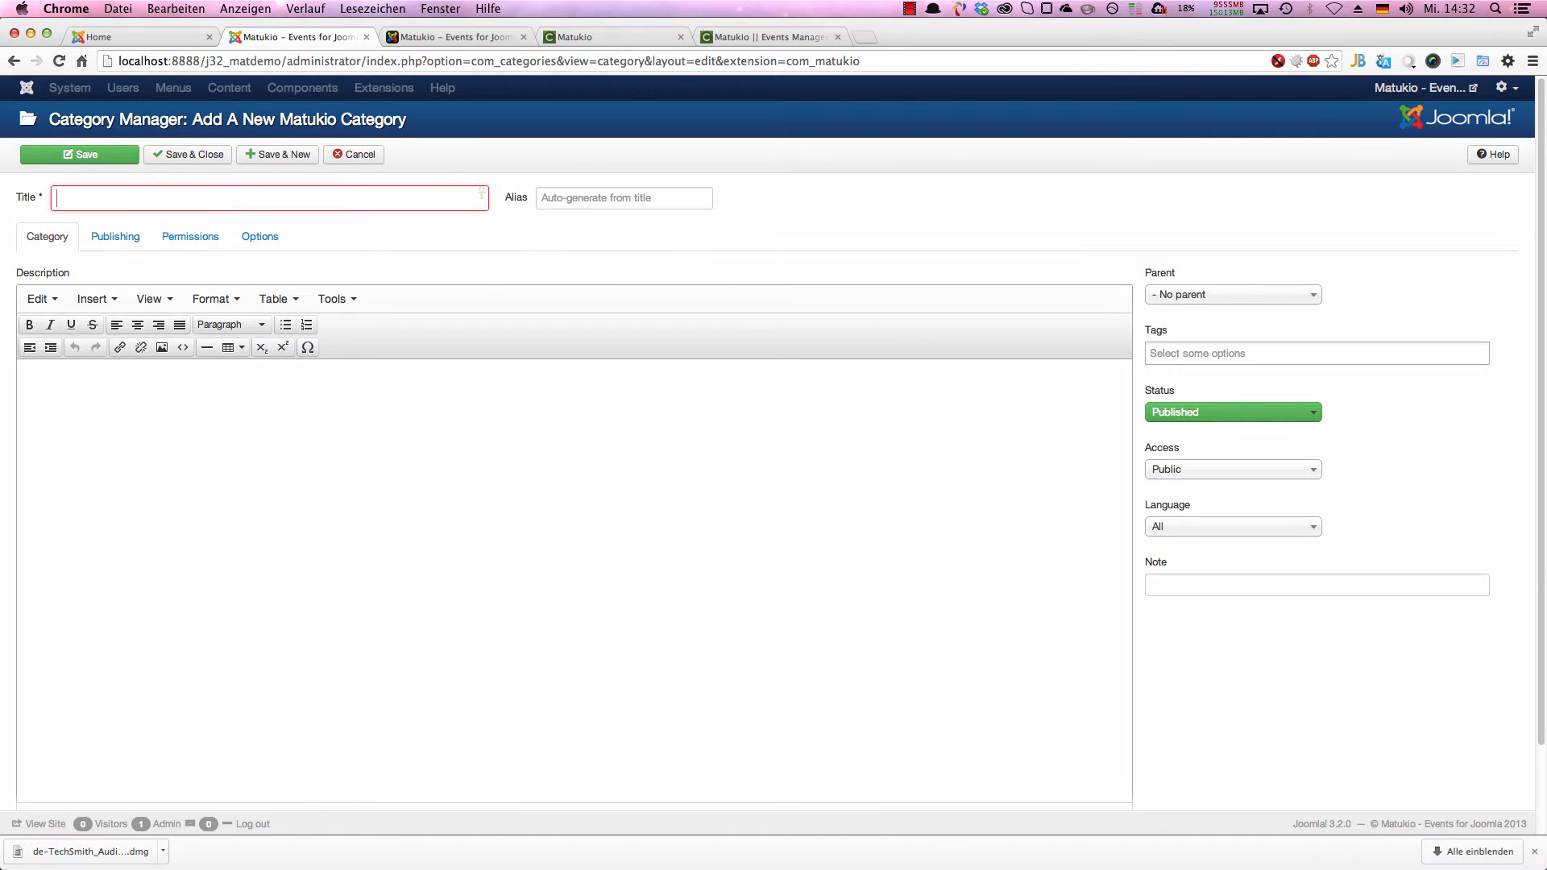
{"action": "type", "text": "Demo category"}
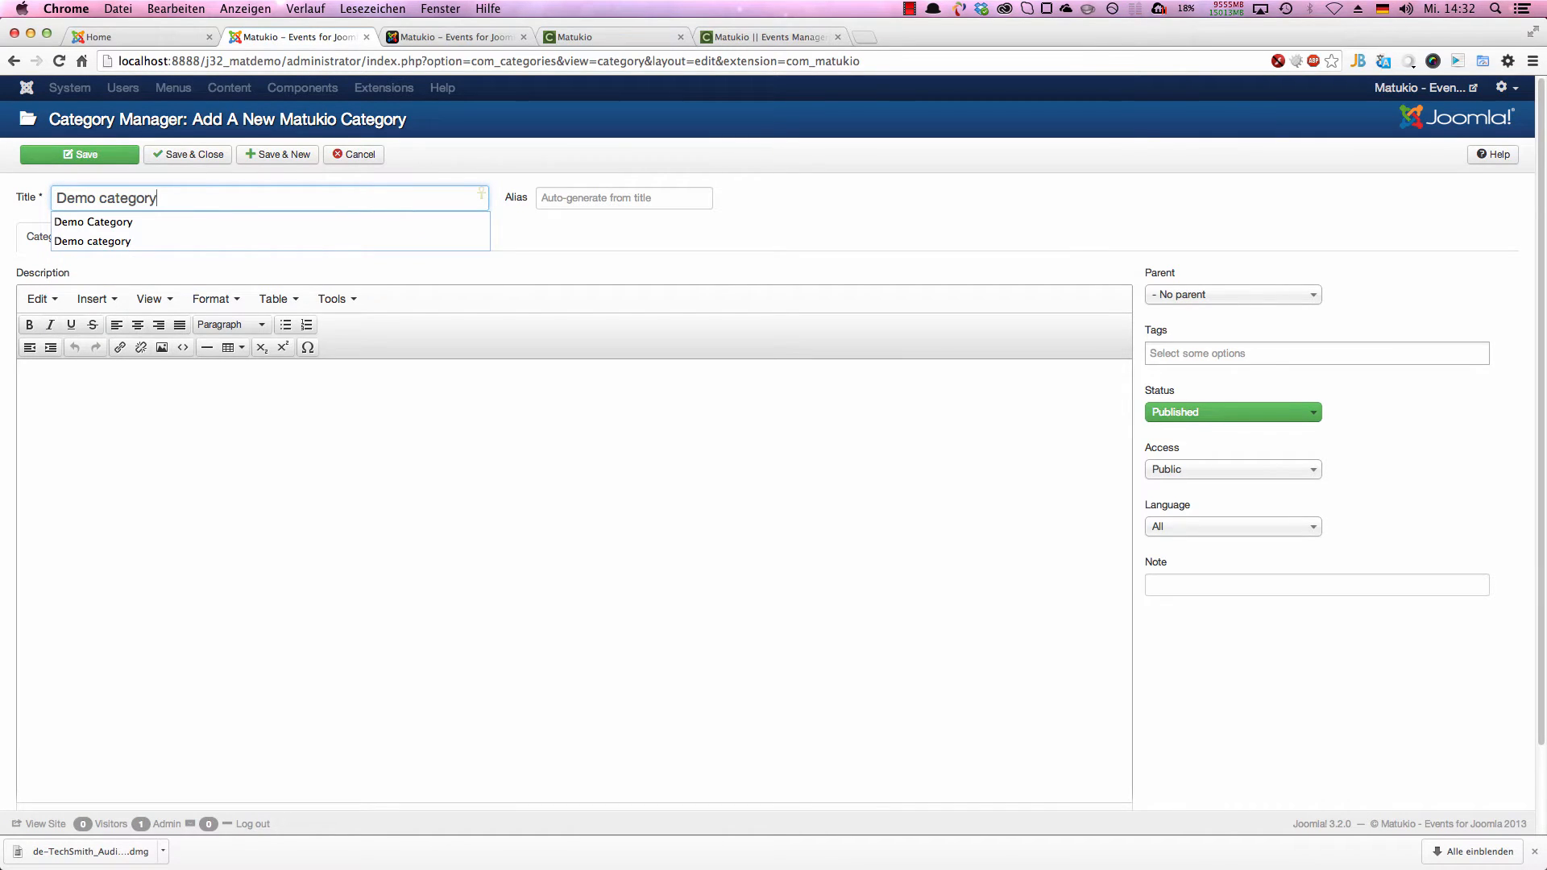
{"action": "left_click", "coordinate": [520, 201]}
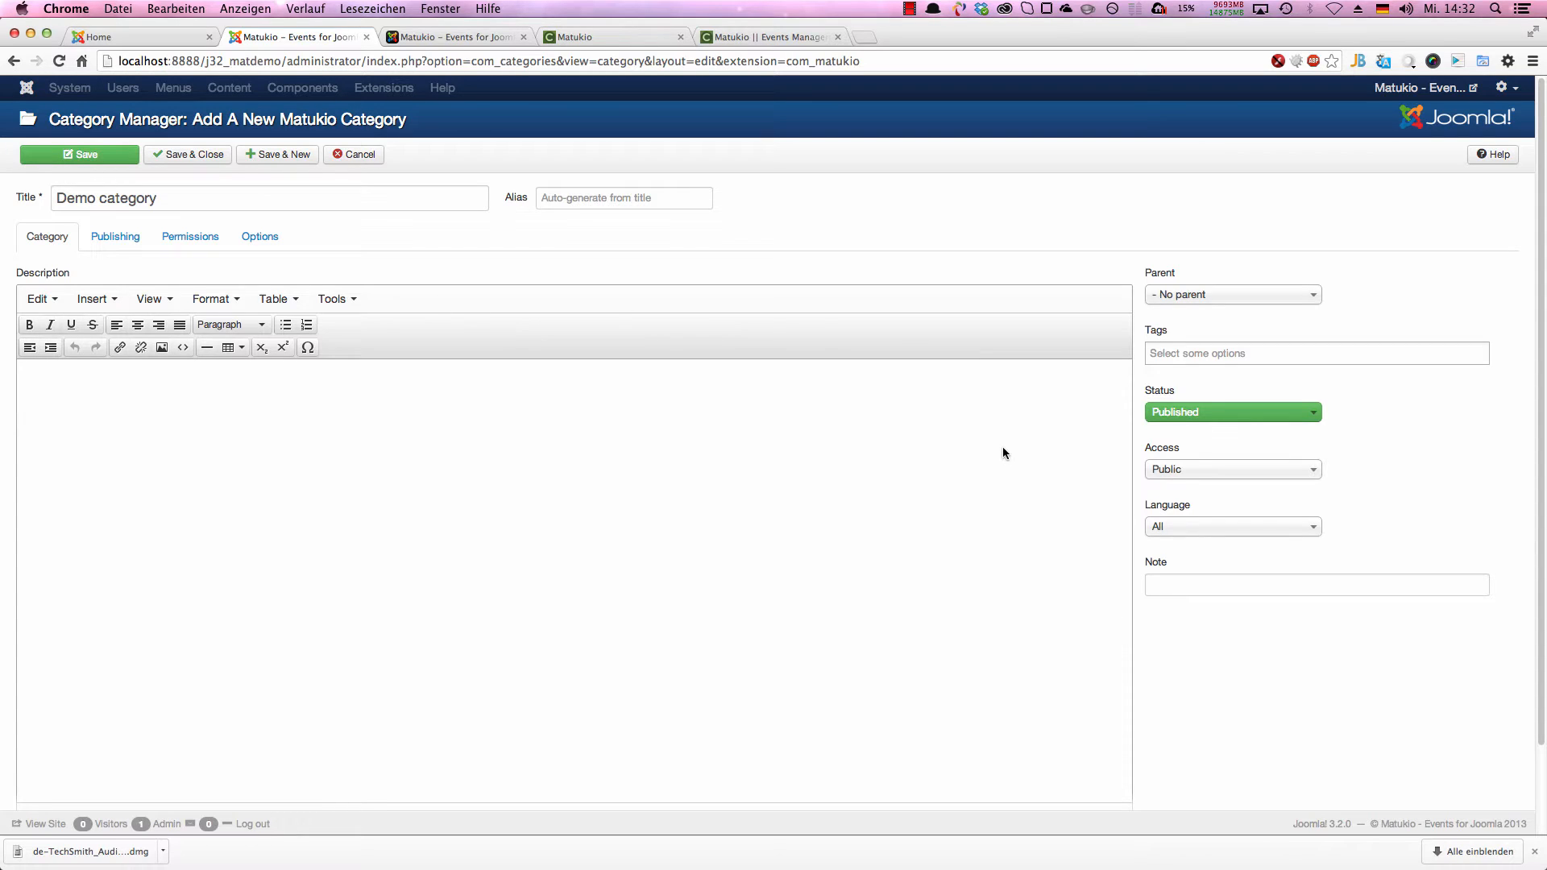
Step: Review the new category's description area, access levels, and its publishing, permissions and layout options
{"action": "scroll", "coordinate": [969, 422], "scroll_direction": "down", "scroll_amount": 2}
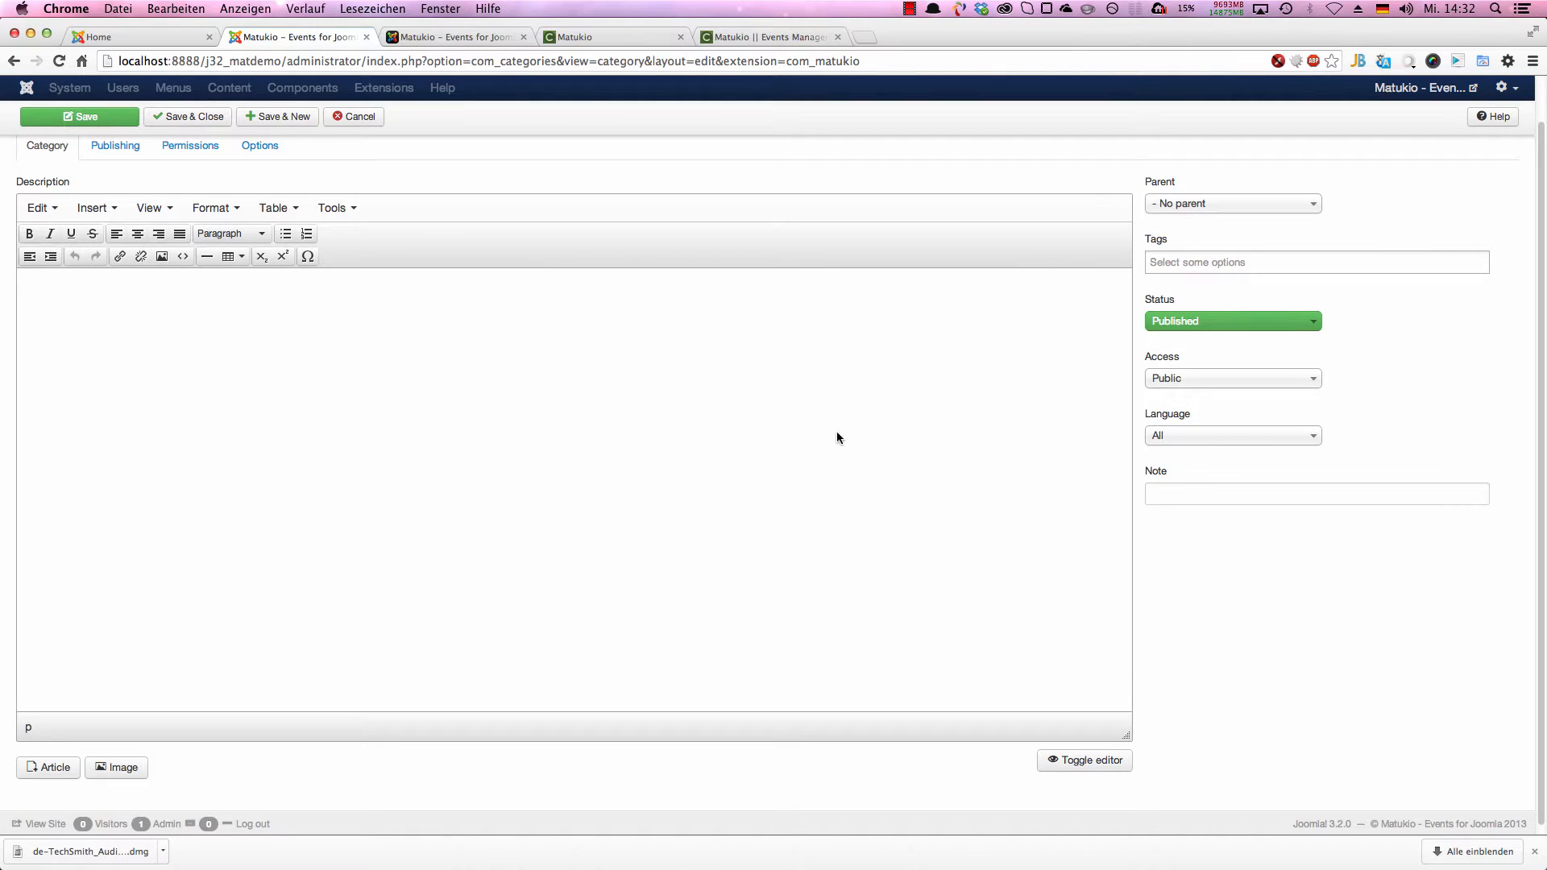
{"action": "scroll", "coordinate": [862, 431], "scroll_direction": "up", "scroll_amount": 2}
{"action": "left_click", "coordinate": [1216, 443]}
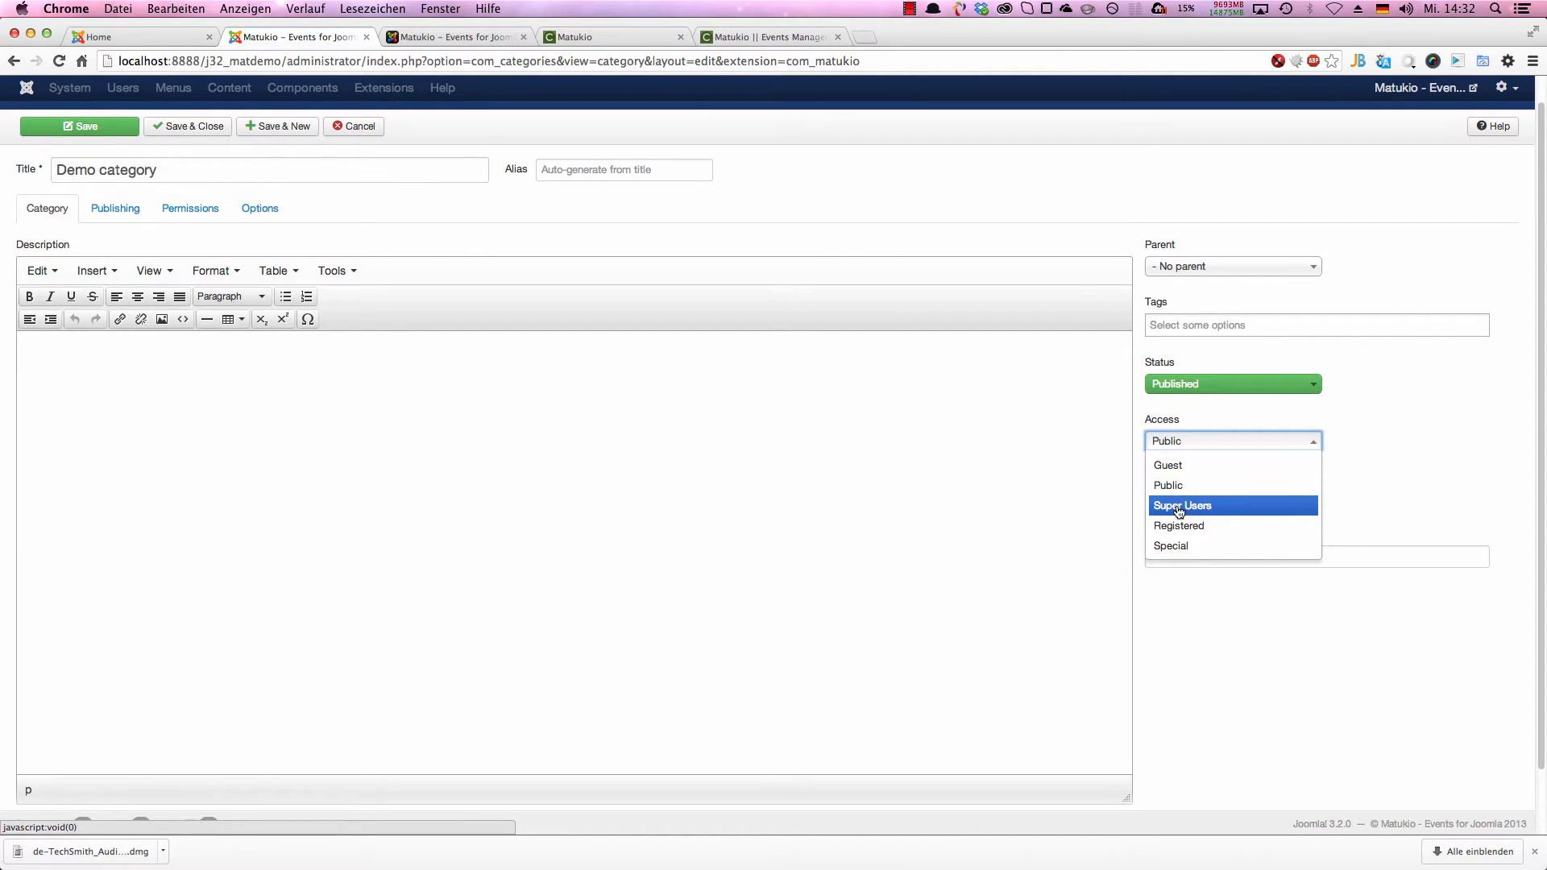
{"action": "left_click", "coordinate": [1391, 471]}
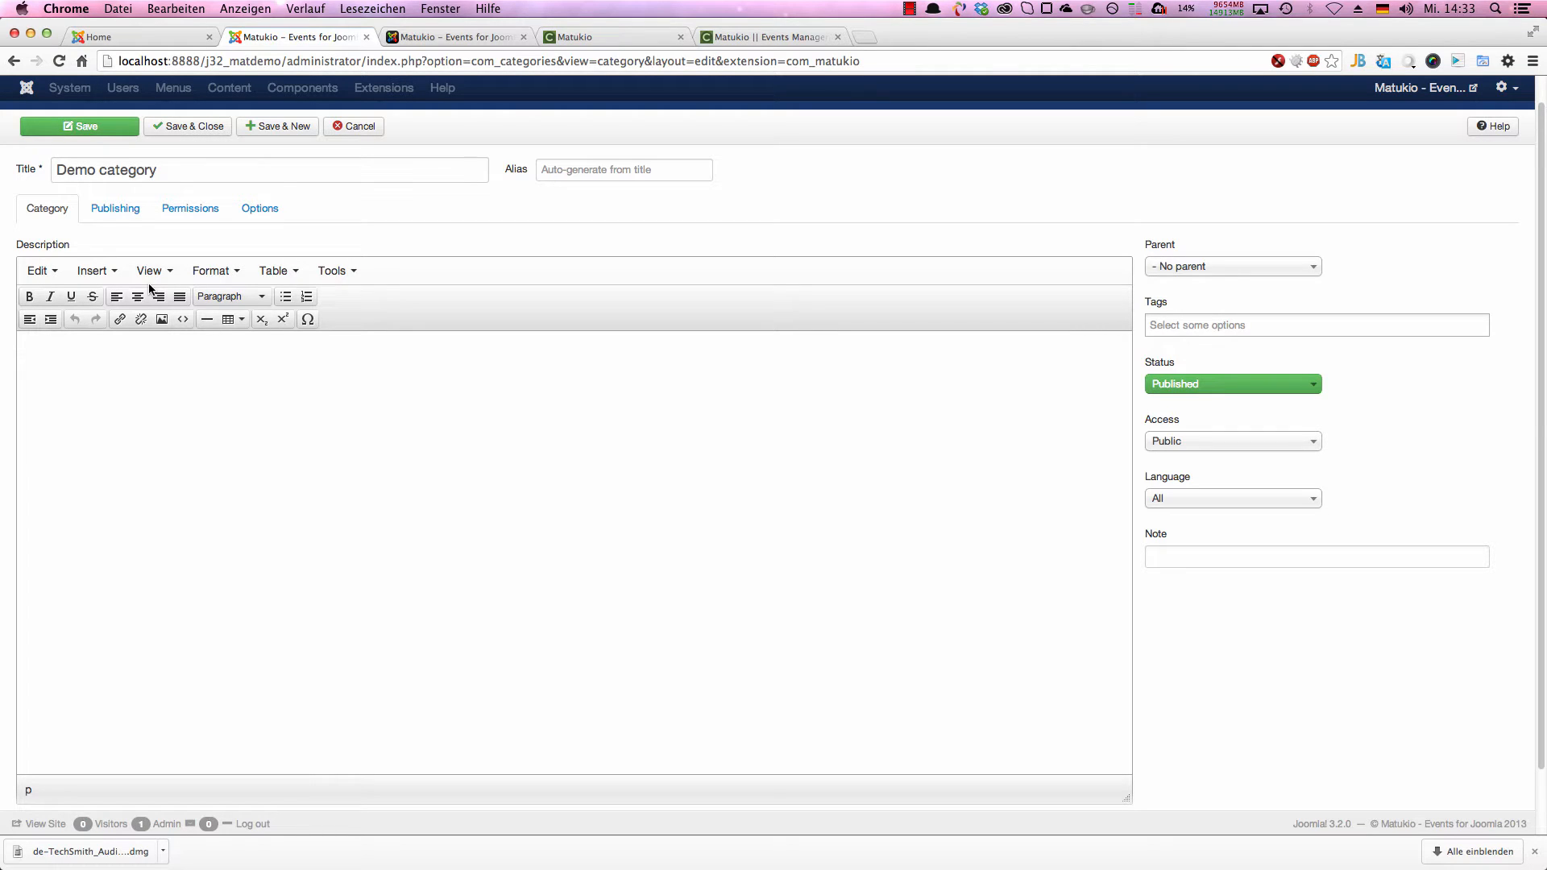
{"action": "left_click", "coordinate": [133, 208]}
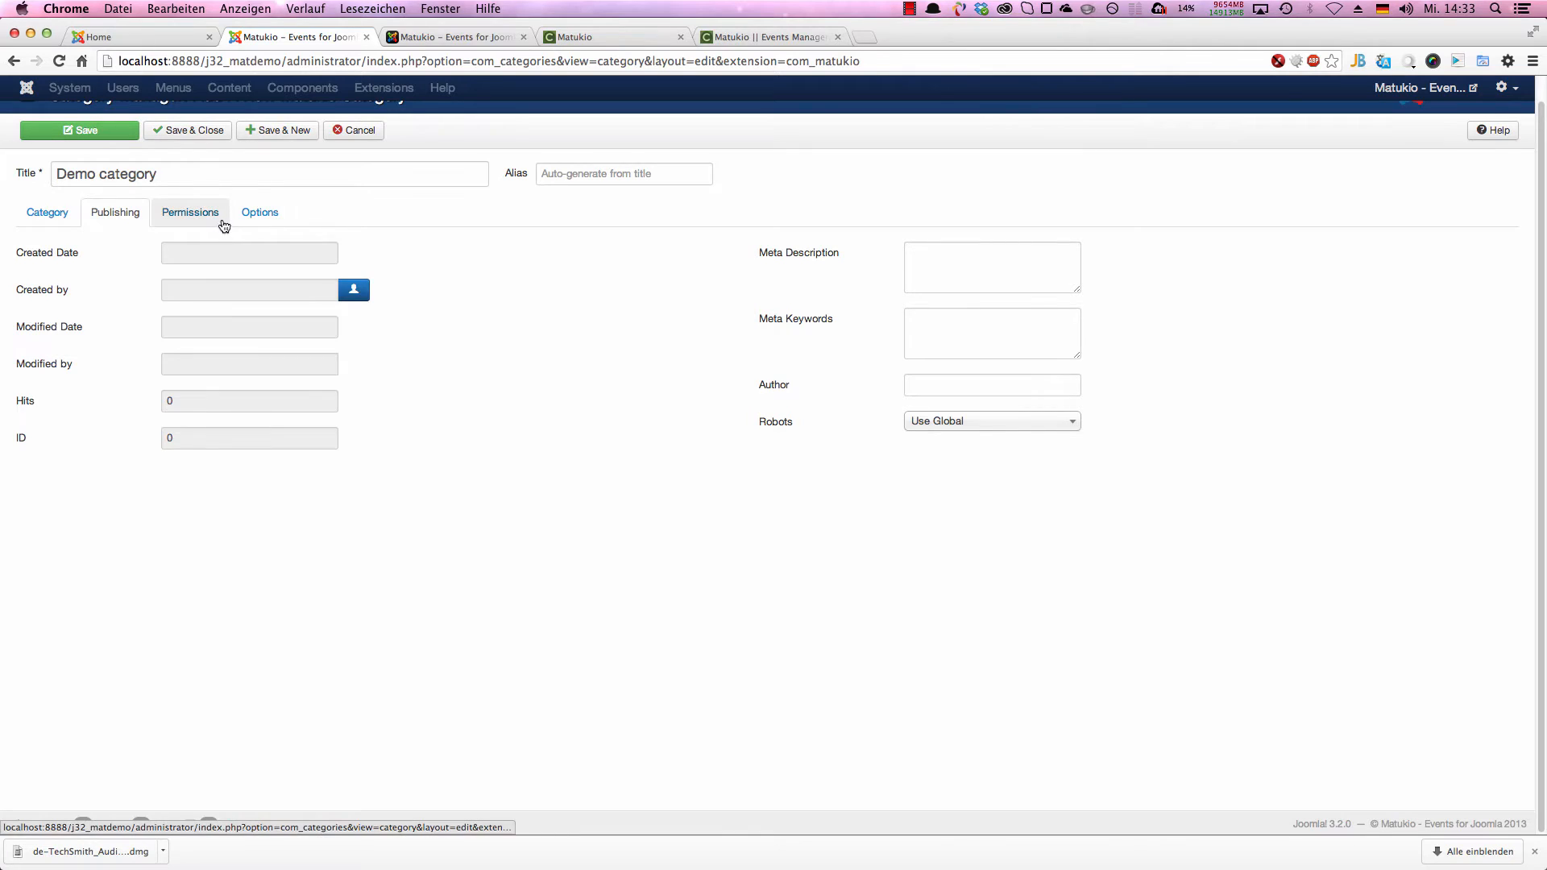
{"action": "left_click", "coordinate": [218, 216]}
{"action": "left_click", "coordinate": [256, 212]}
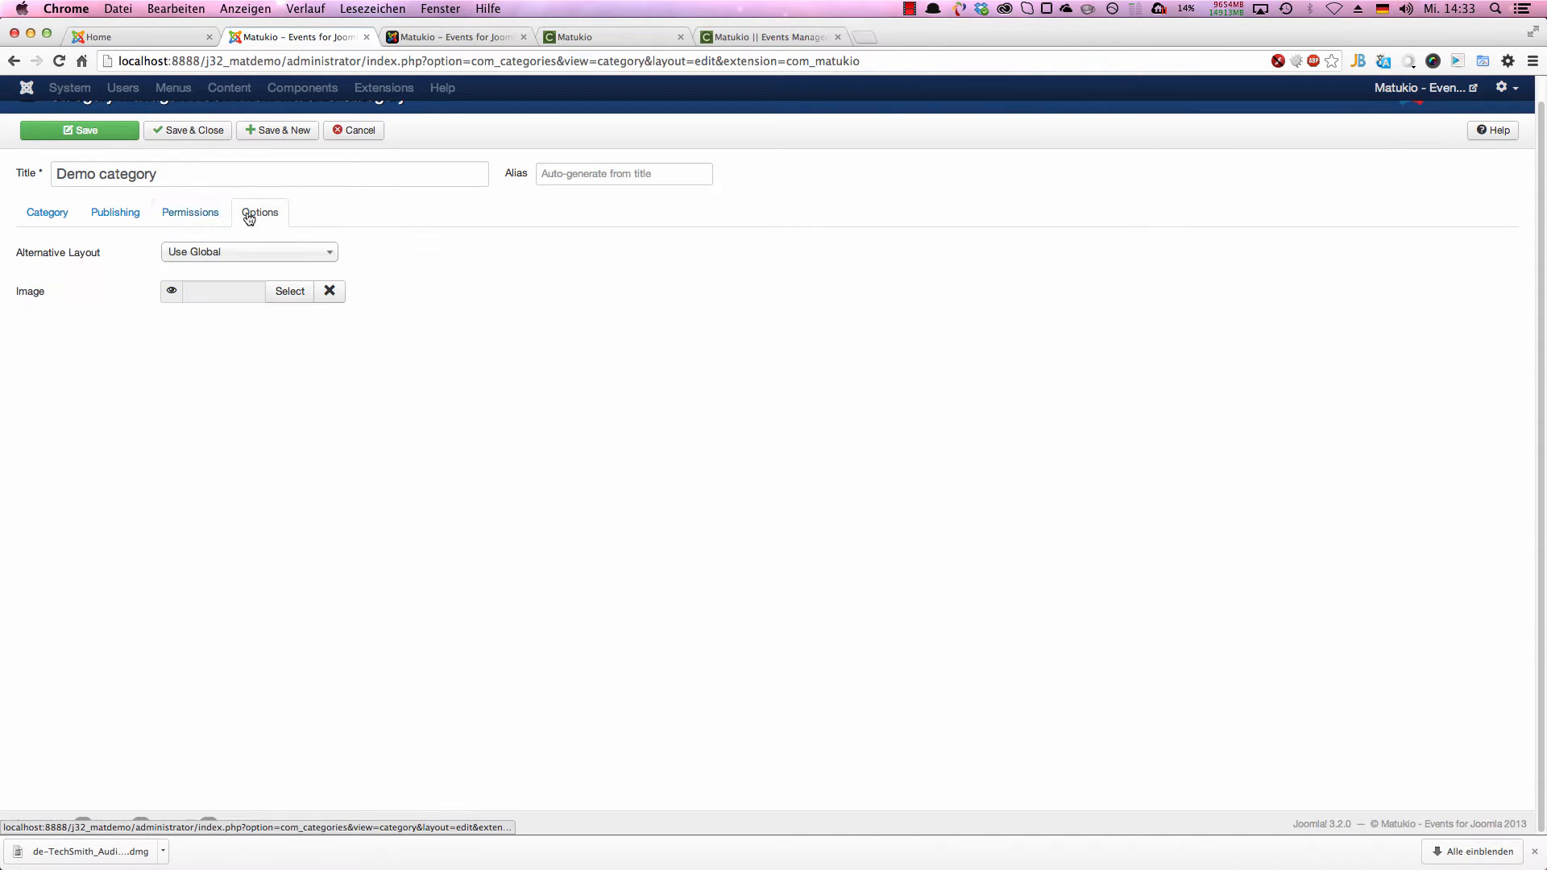
{"action": "left_click", "coordinate": [115, 212]}
{"action": "left_click", "coordinate": [50, 212]}
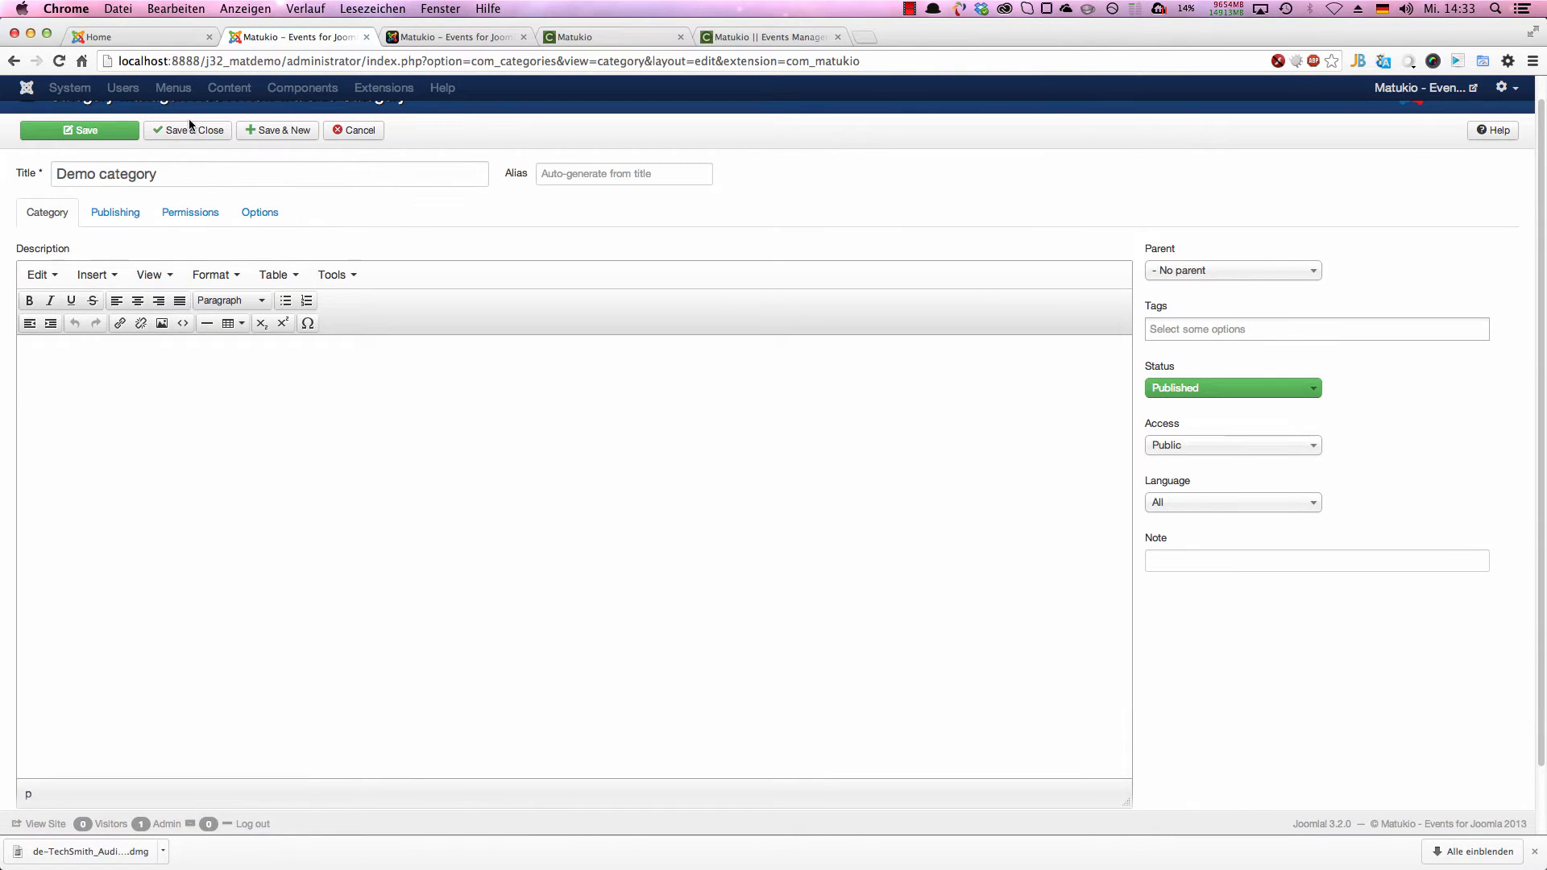
Step: Save the "Demo category" category, then create and save a second category titled "Another one"
{"action": "left_click", "coordinate": [263, 134]}
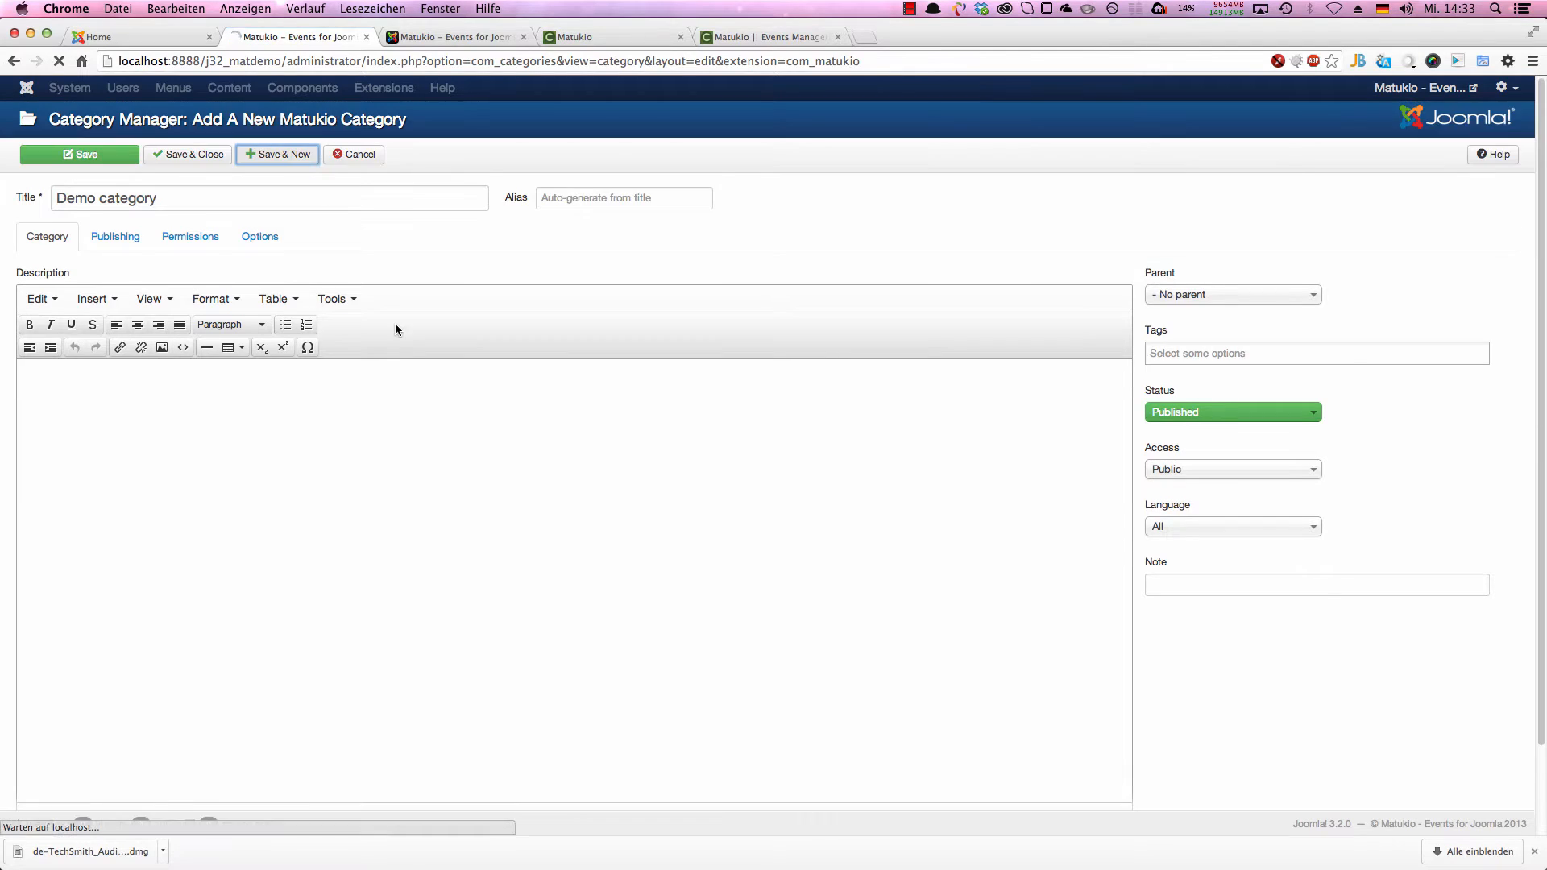
{"action": "left_click", "coordinate": [311, 269]}
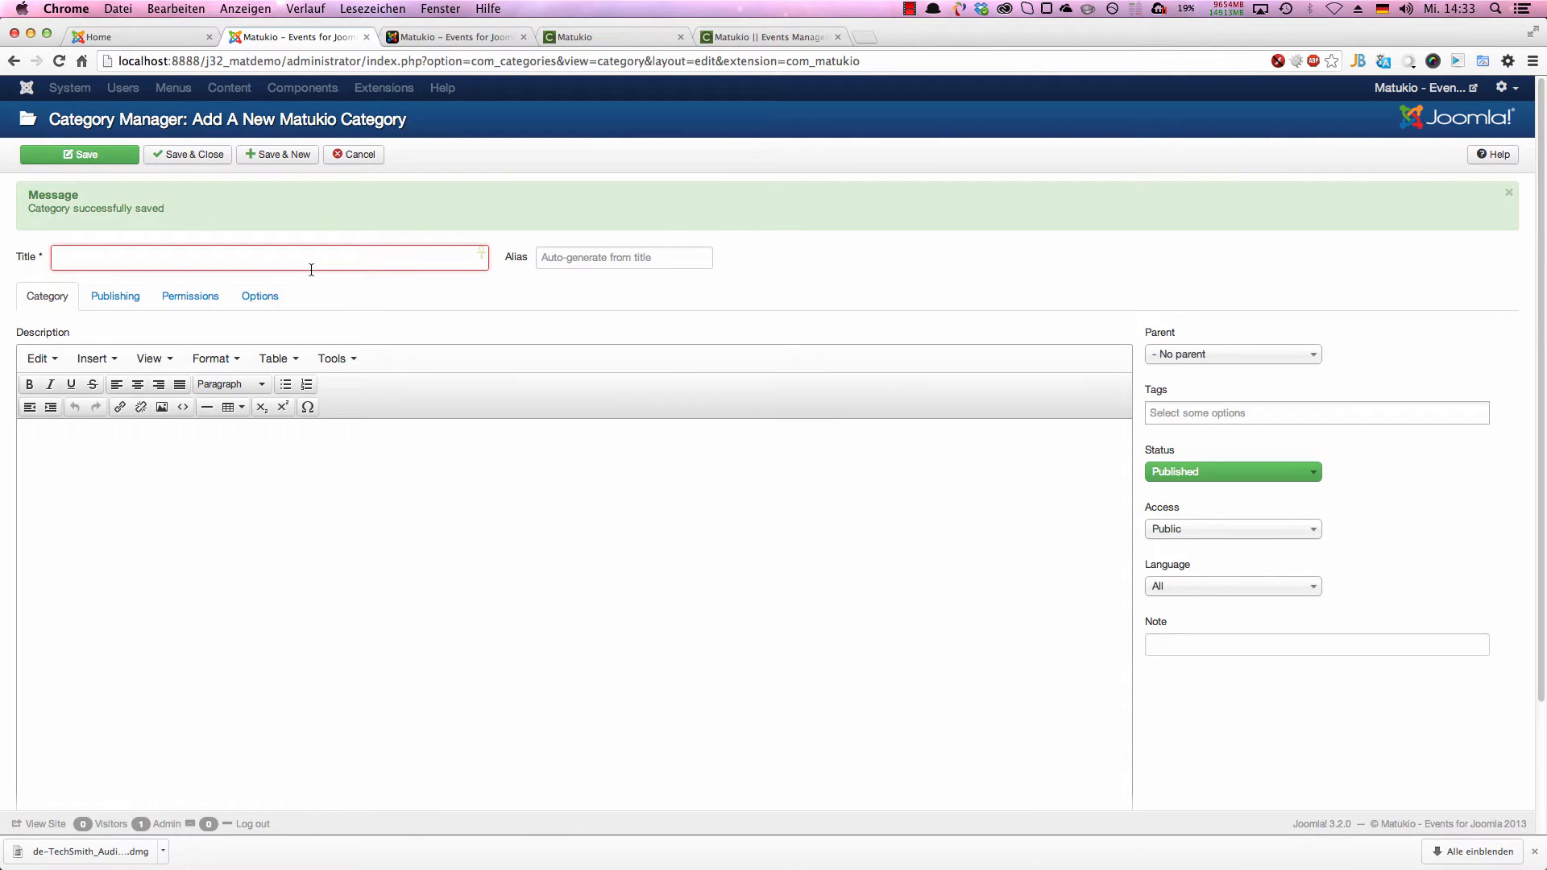
{"action": "type", "text": "Another one"}
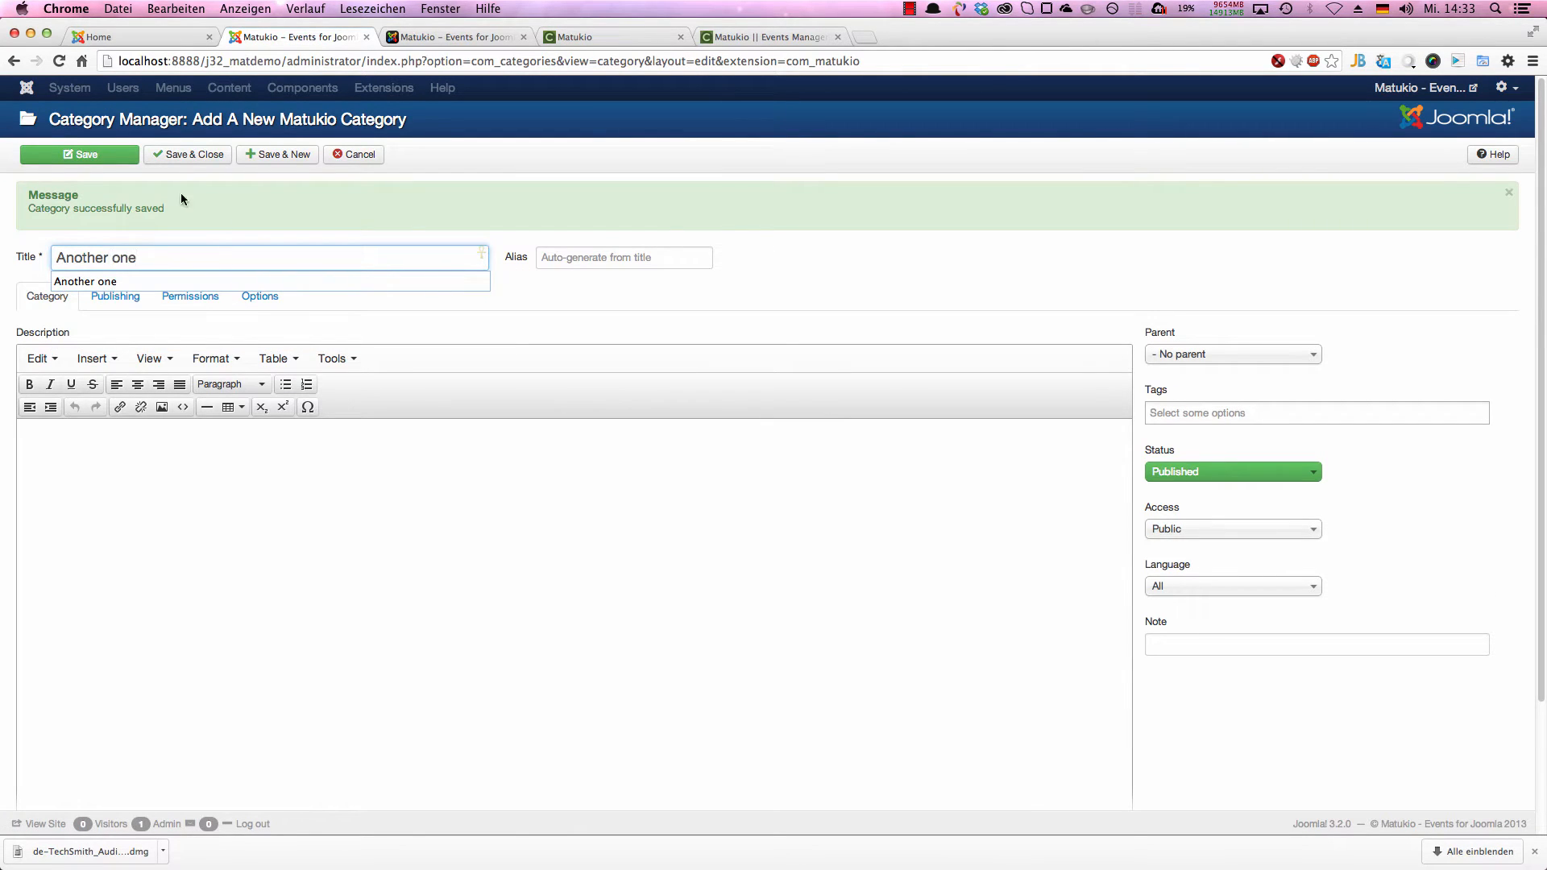
{"action": "left_click", "coordinate": [201, 159]}
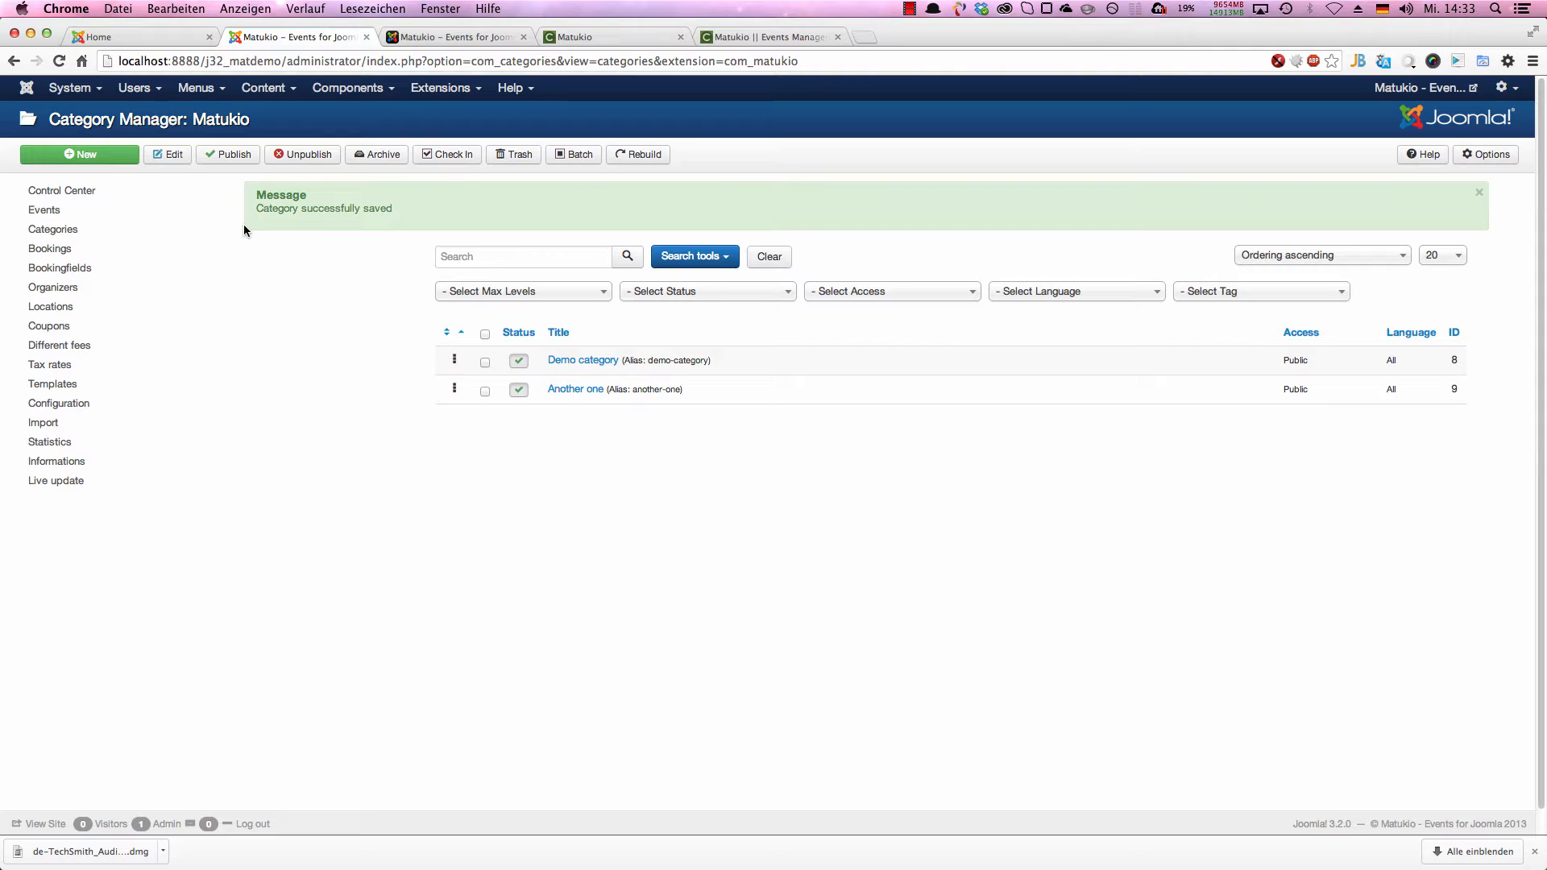
Step: Open the Matukio events list and highlight the component and view part of the page address
{"action": "left_click", "coordinate": [98, 217]}
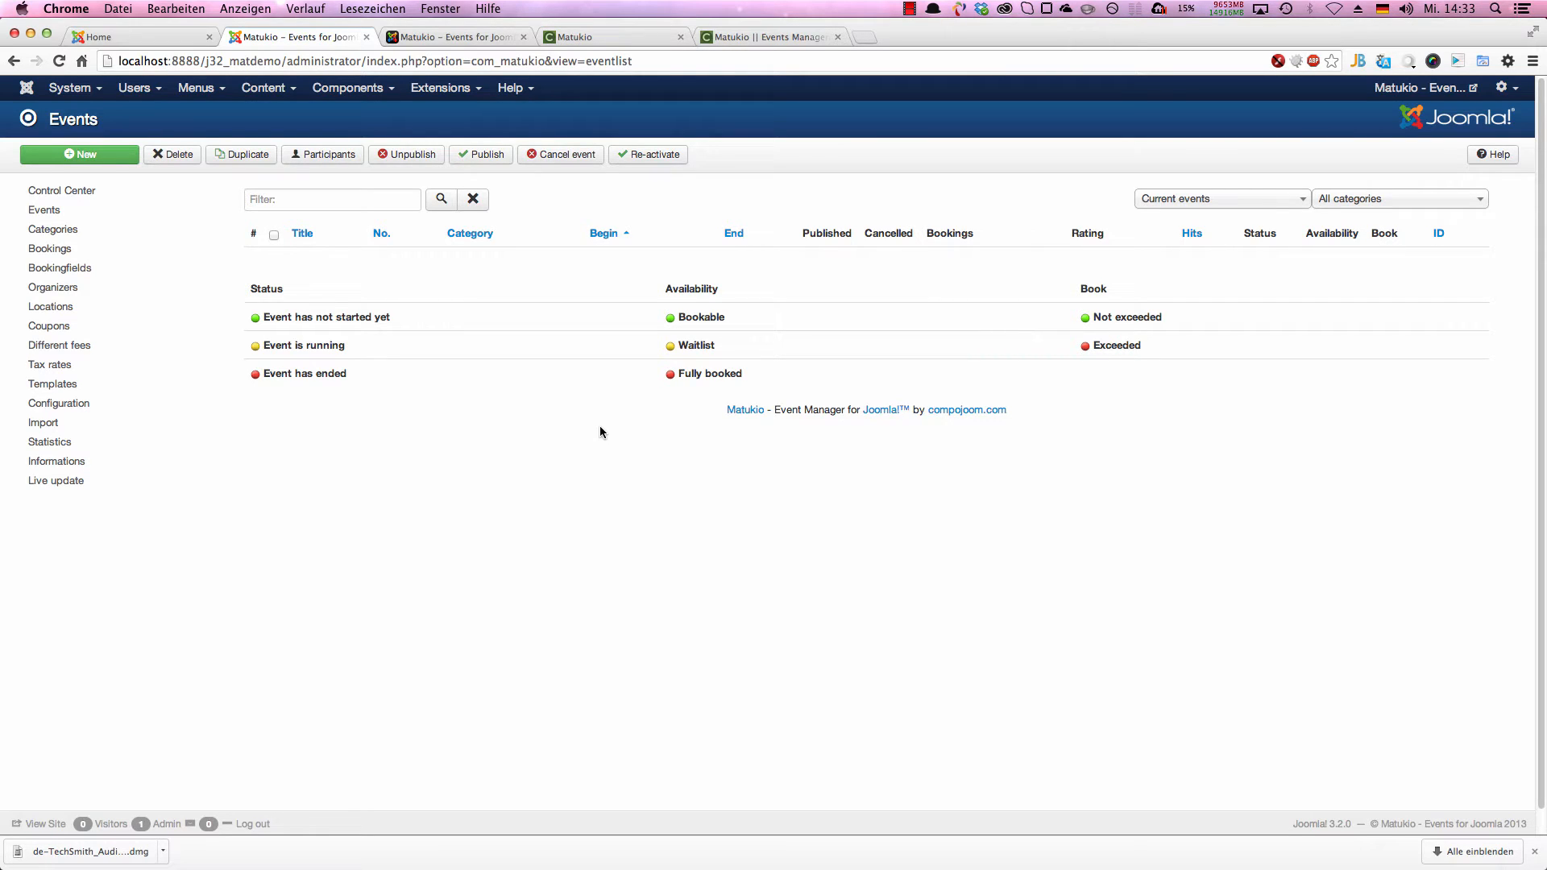
{"action": "left_click", "coordinate": [522, 55]}
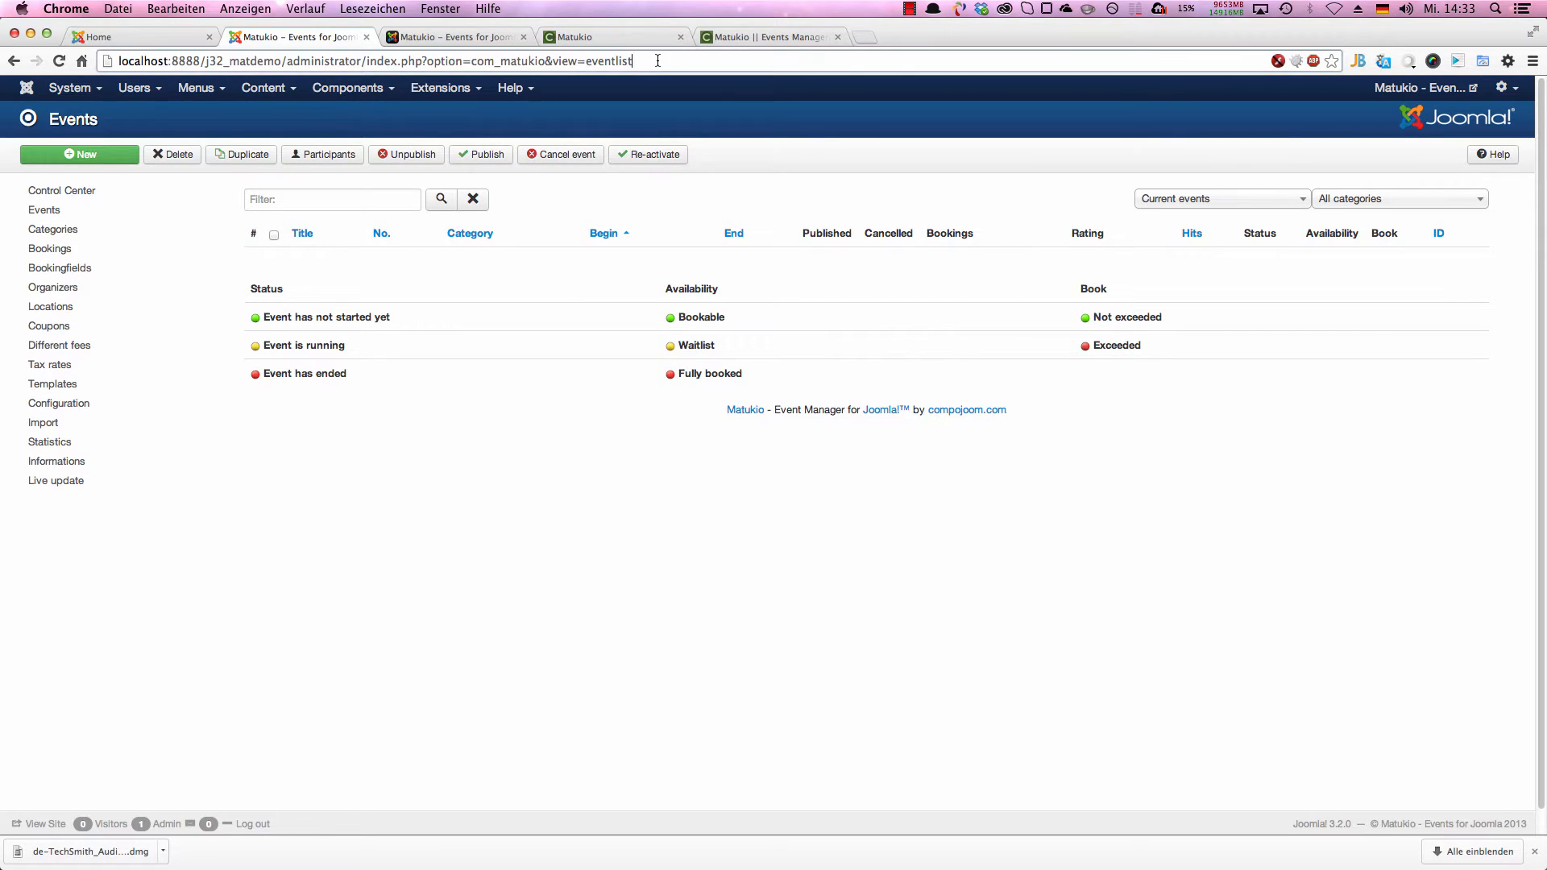
{"action": "left_click", "coordinate": [461, 59]}
{"action": "left_click_drag", "start_coordinate": [635, 60], "coordinate": [484, 61]}
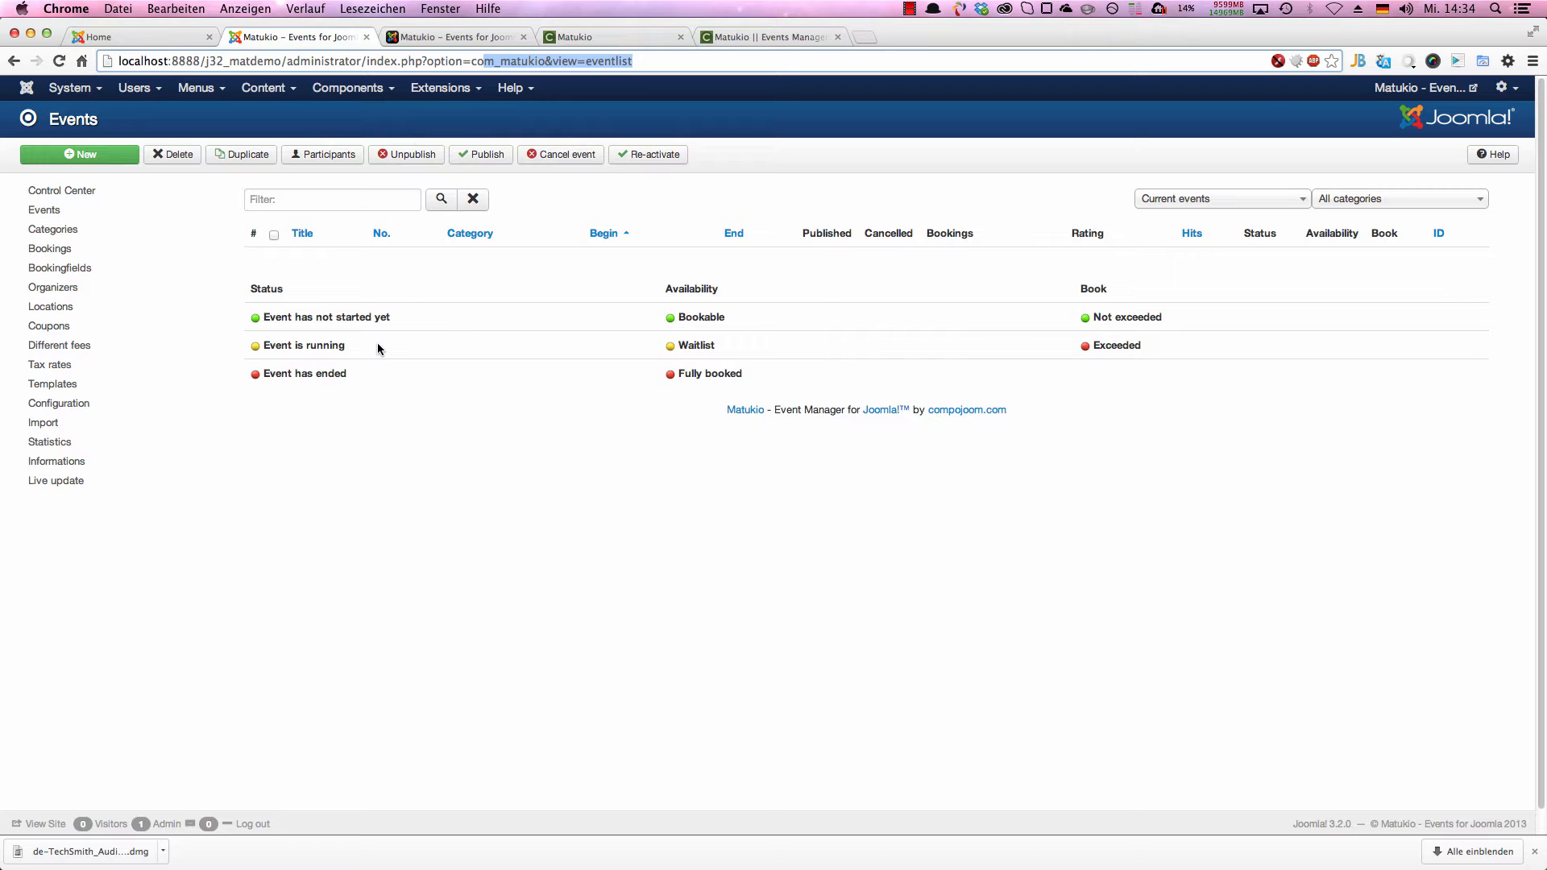
Step: Start a new event, view its settings sections, and try to save it with the title left empty
{"action": "left_click", "coordinate": [102, 157]}
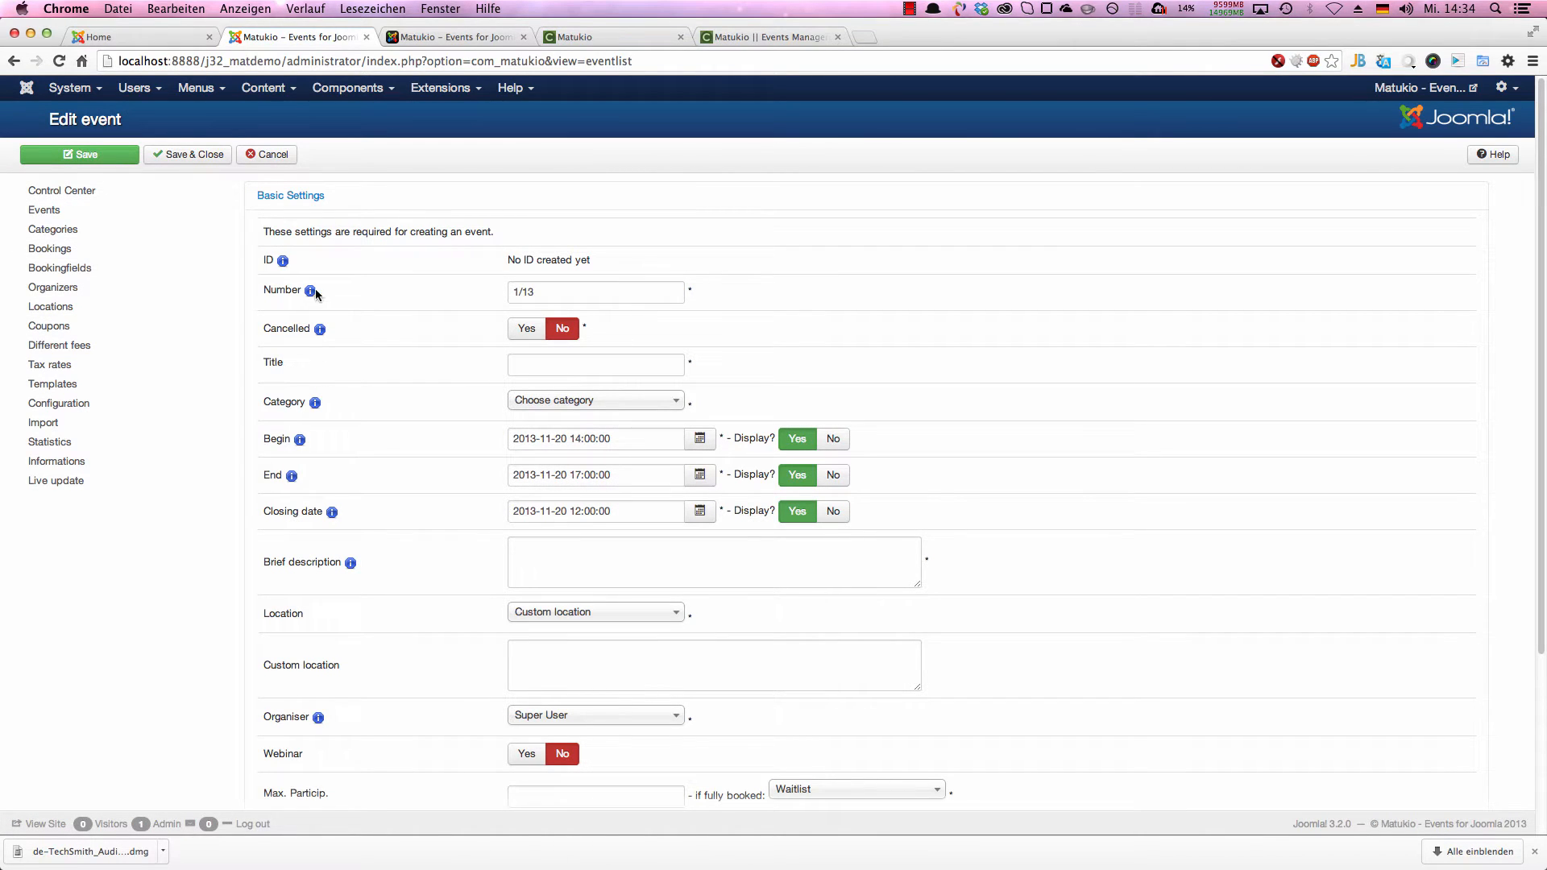
{"action": "left_click", "coordinate": [295, 196]}
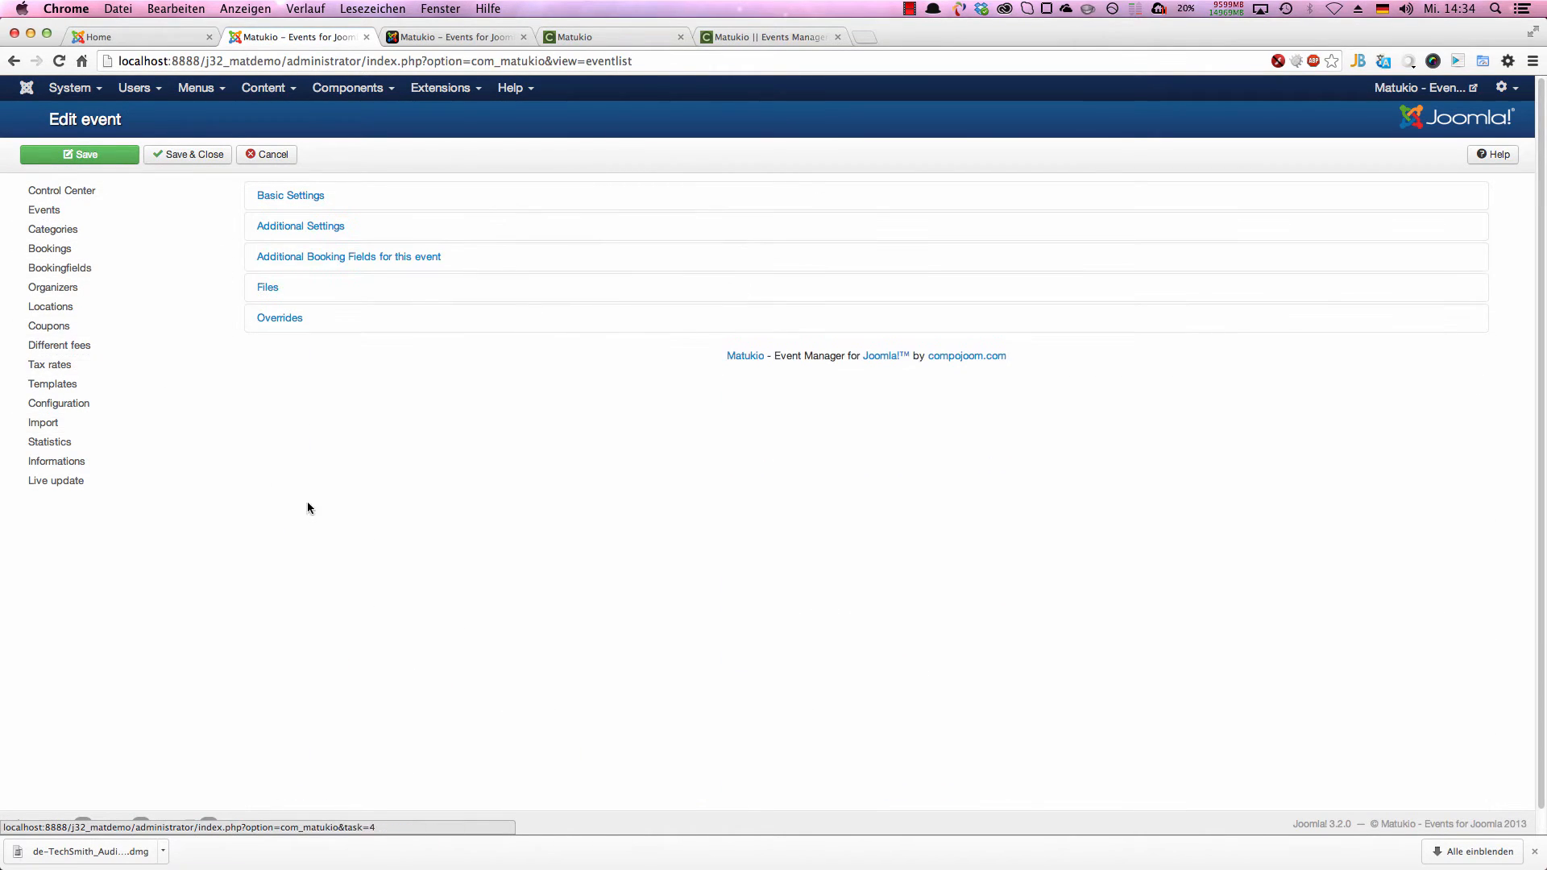
{"action": "left_click", "coordinate": [348, 200]}
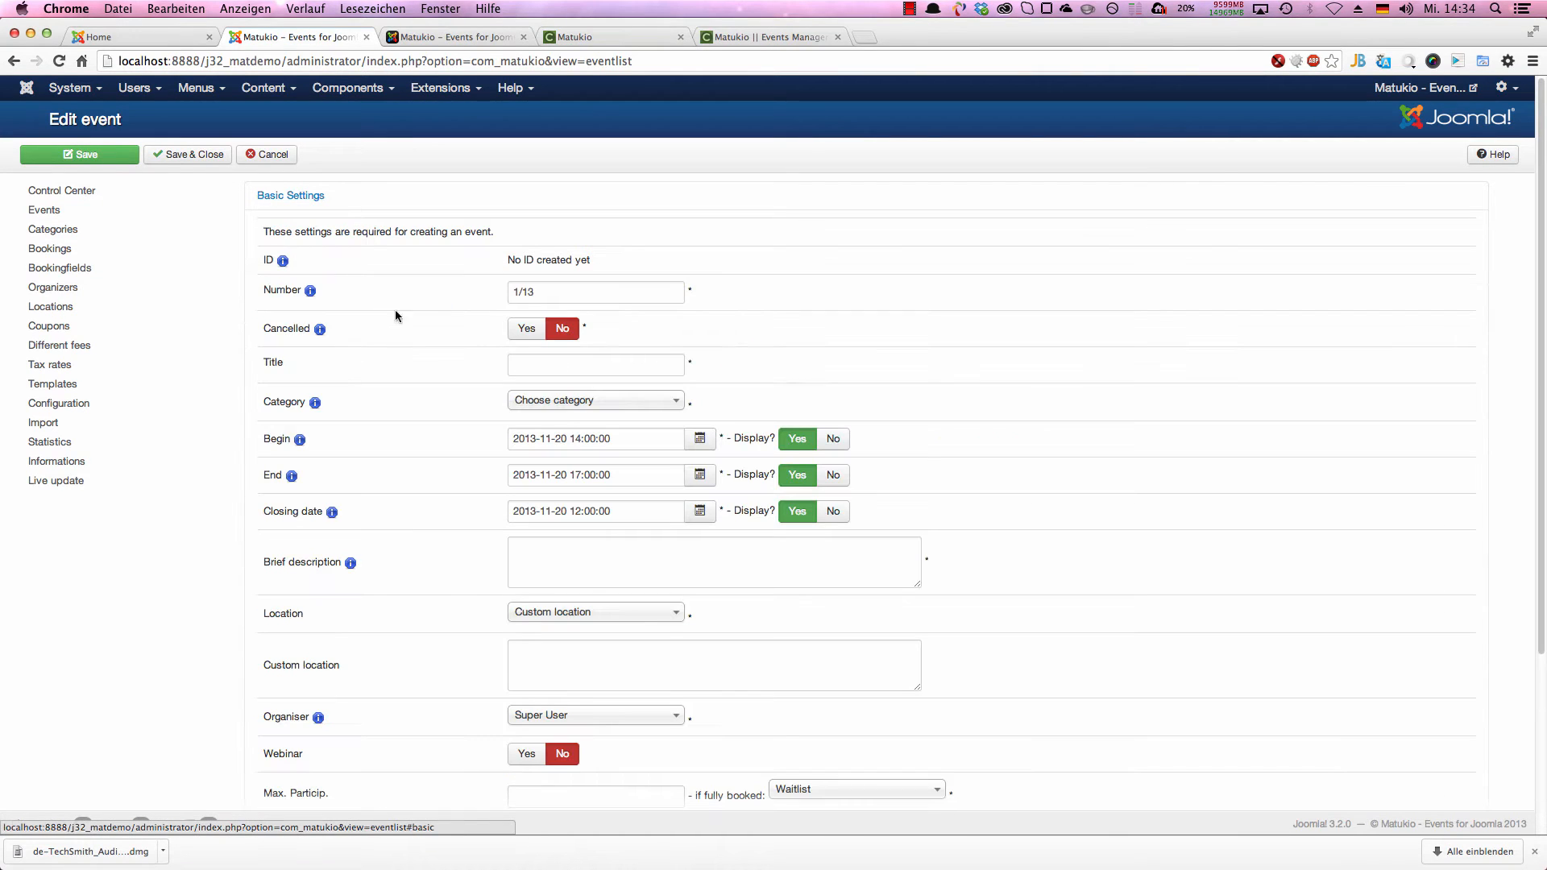
{"action": "left_click", "coordinate": [554, 363]}
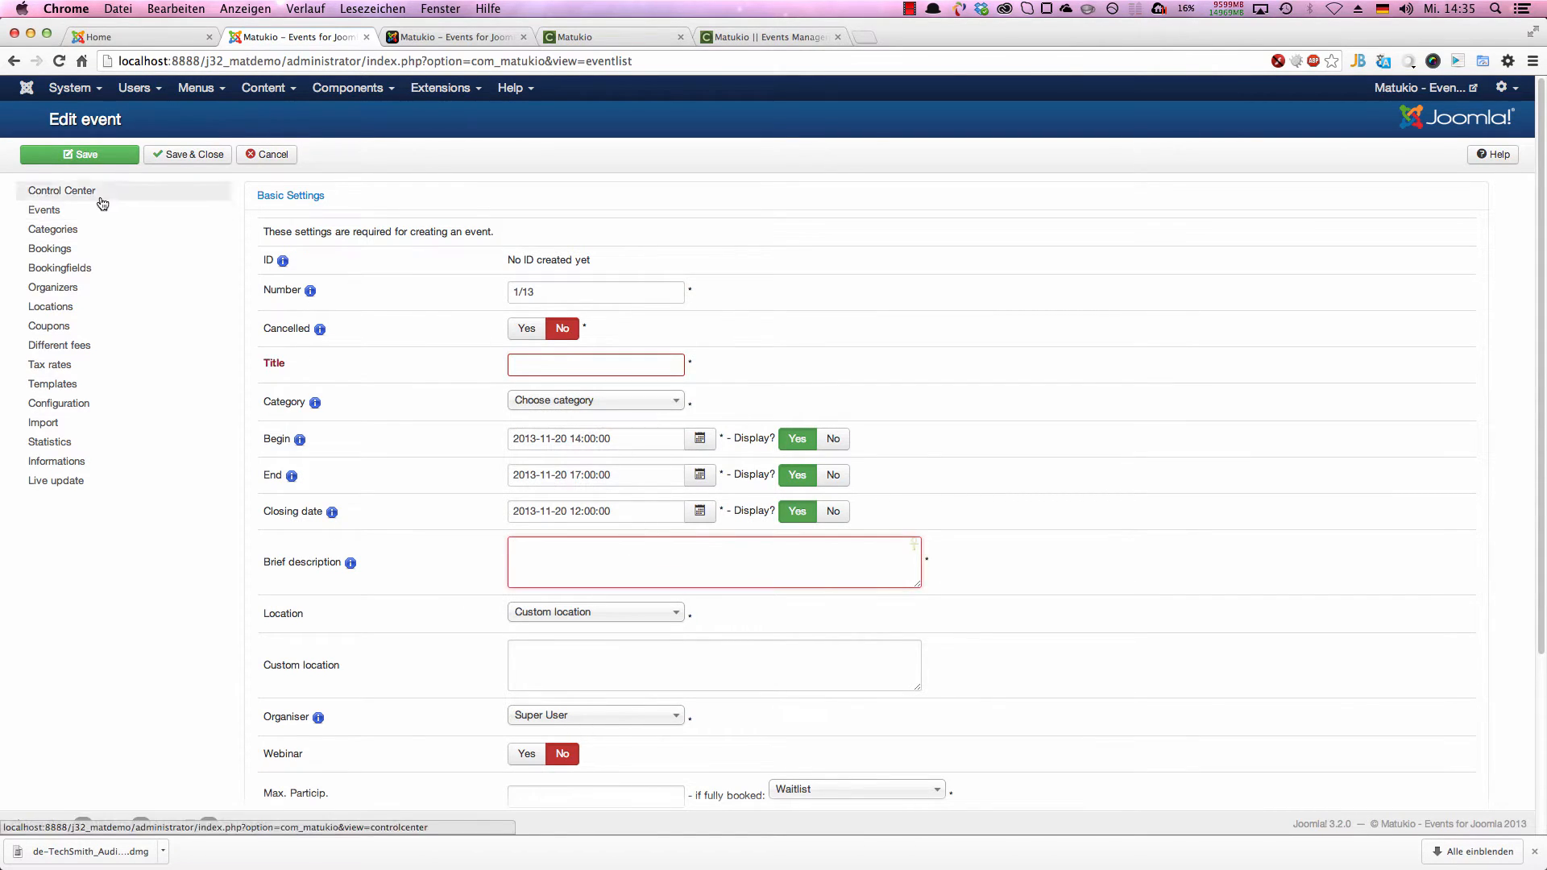
{"action": "left_click", "coordinate": [87, 154]}
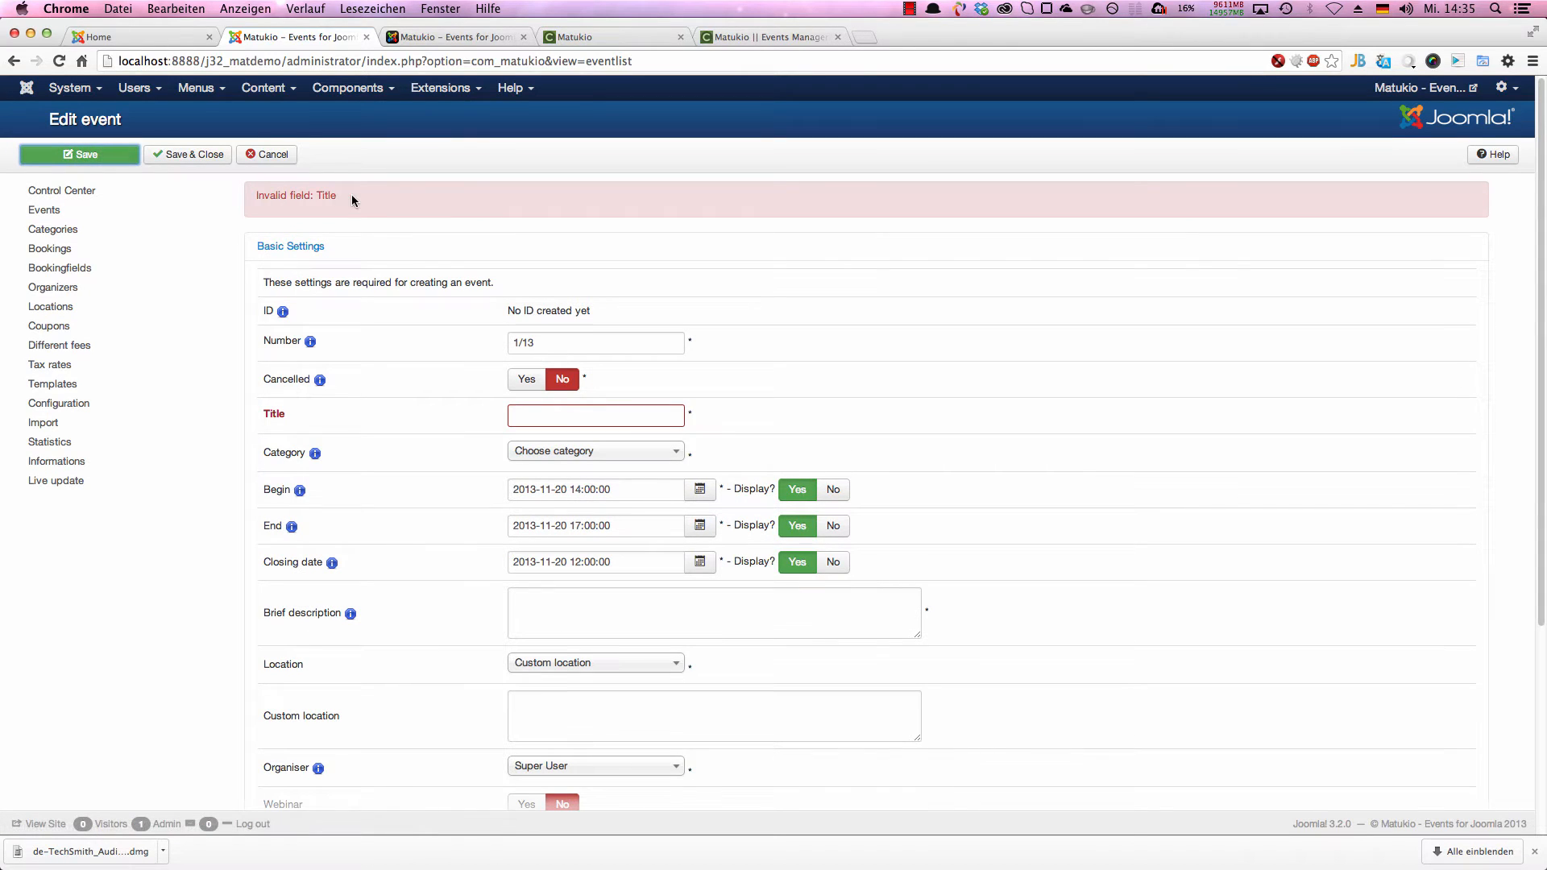
Step: Enter "Free event" as the event title and assign the event to Demo category
{"action": "left_click", "coordinate": [603, 416]}
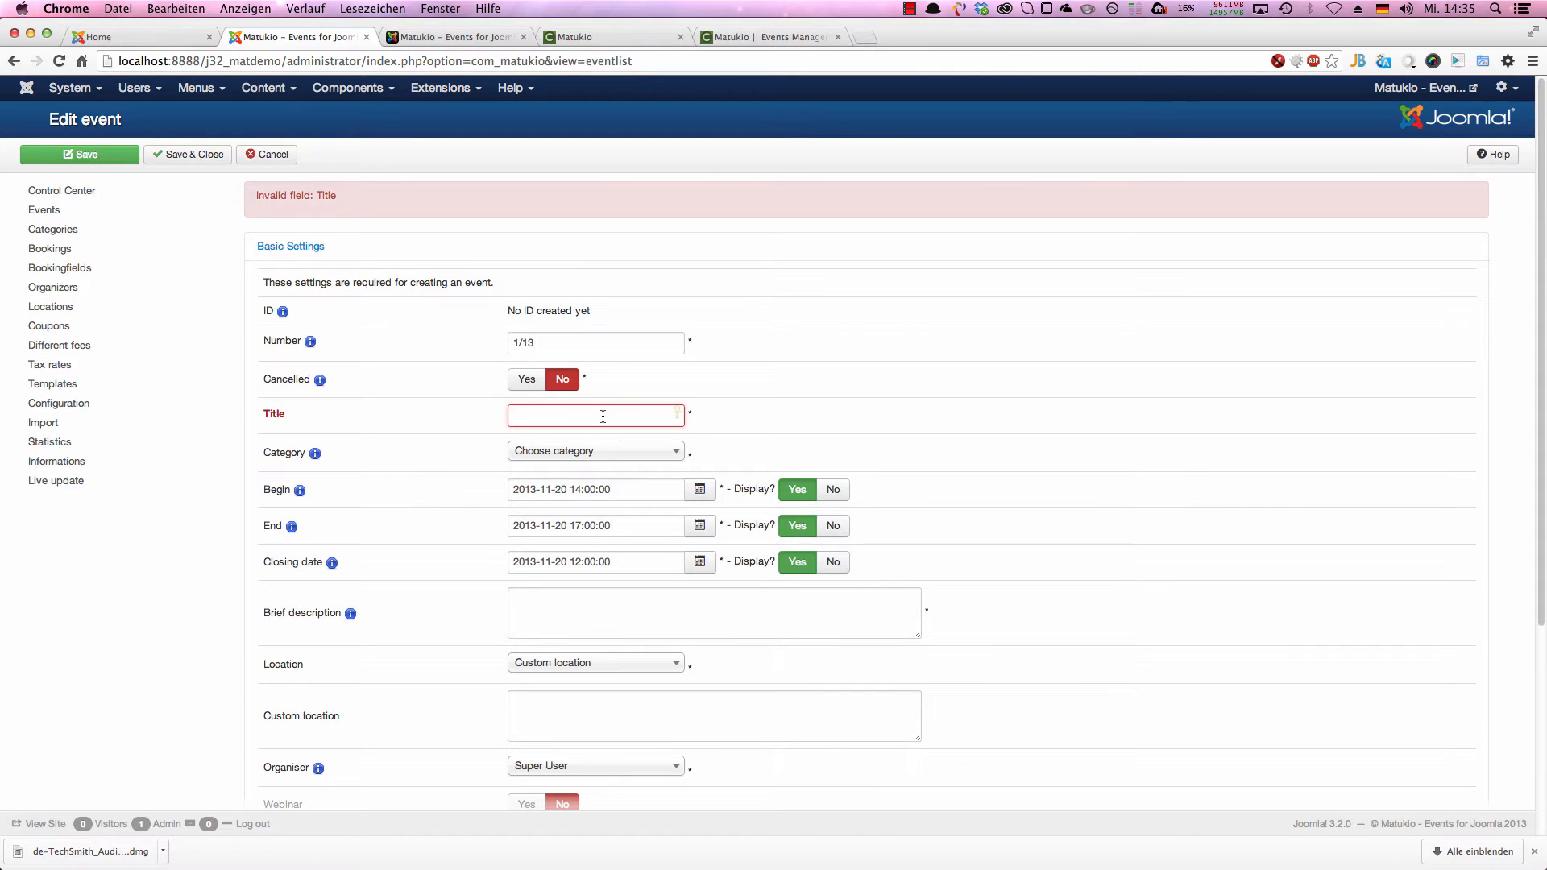
{"action": "type", "text": "Free event"}
{"action": "left_click", "coordinate": [596, 450]}
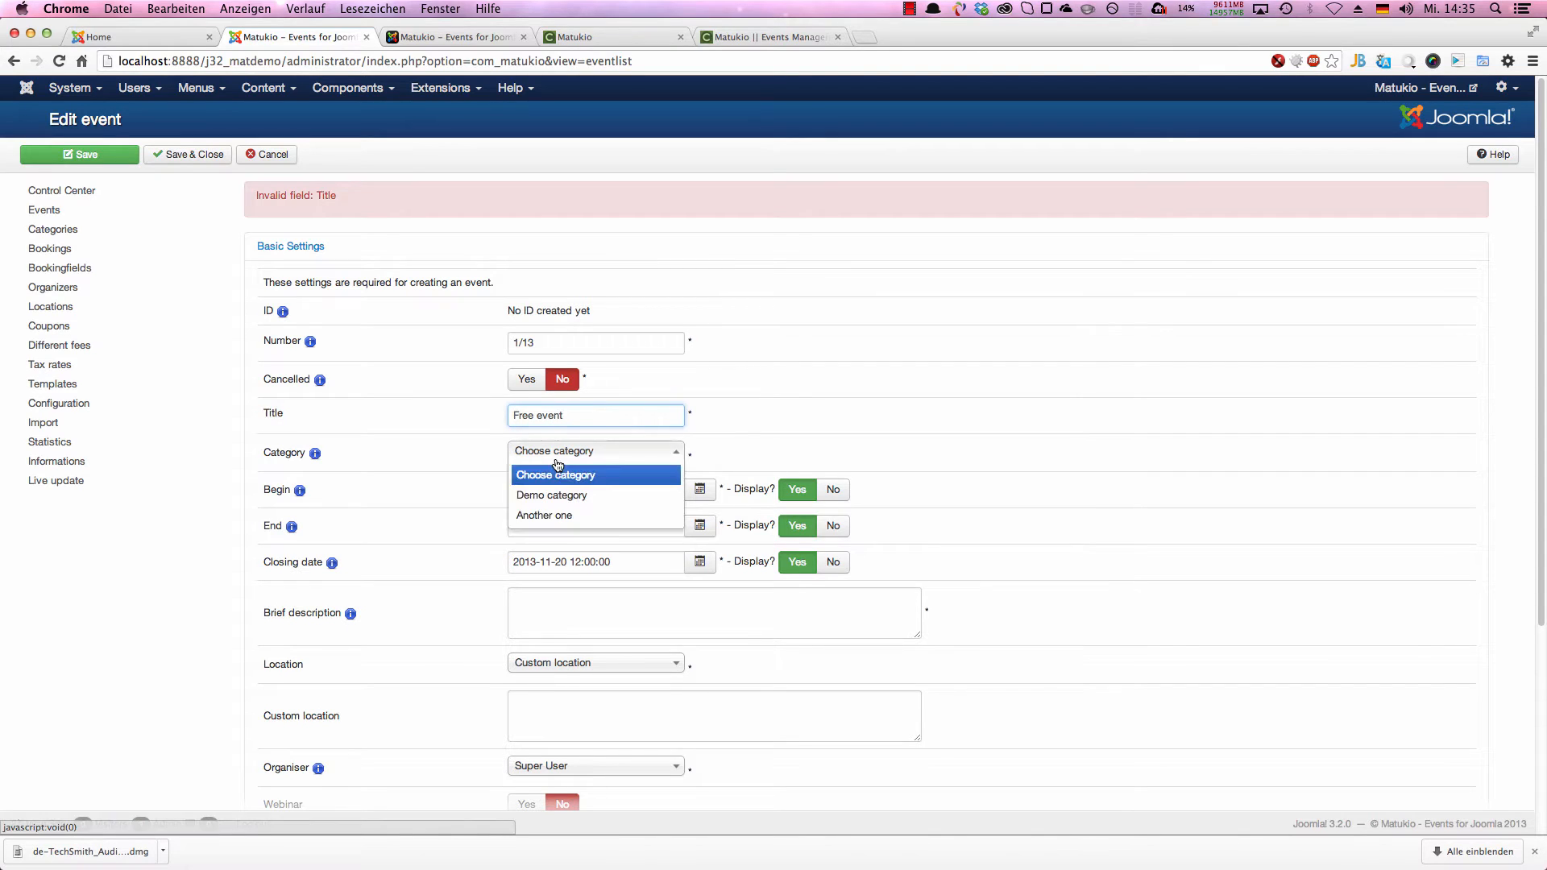
{"action": "left_click", "coordinate": [640, 497]}
{"action": "left_click", "coordinate": [643, 497]}
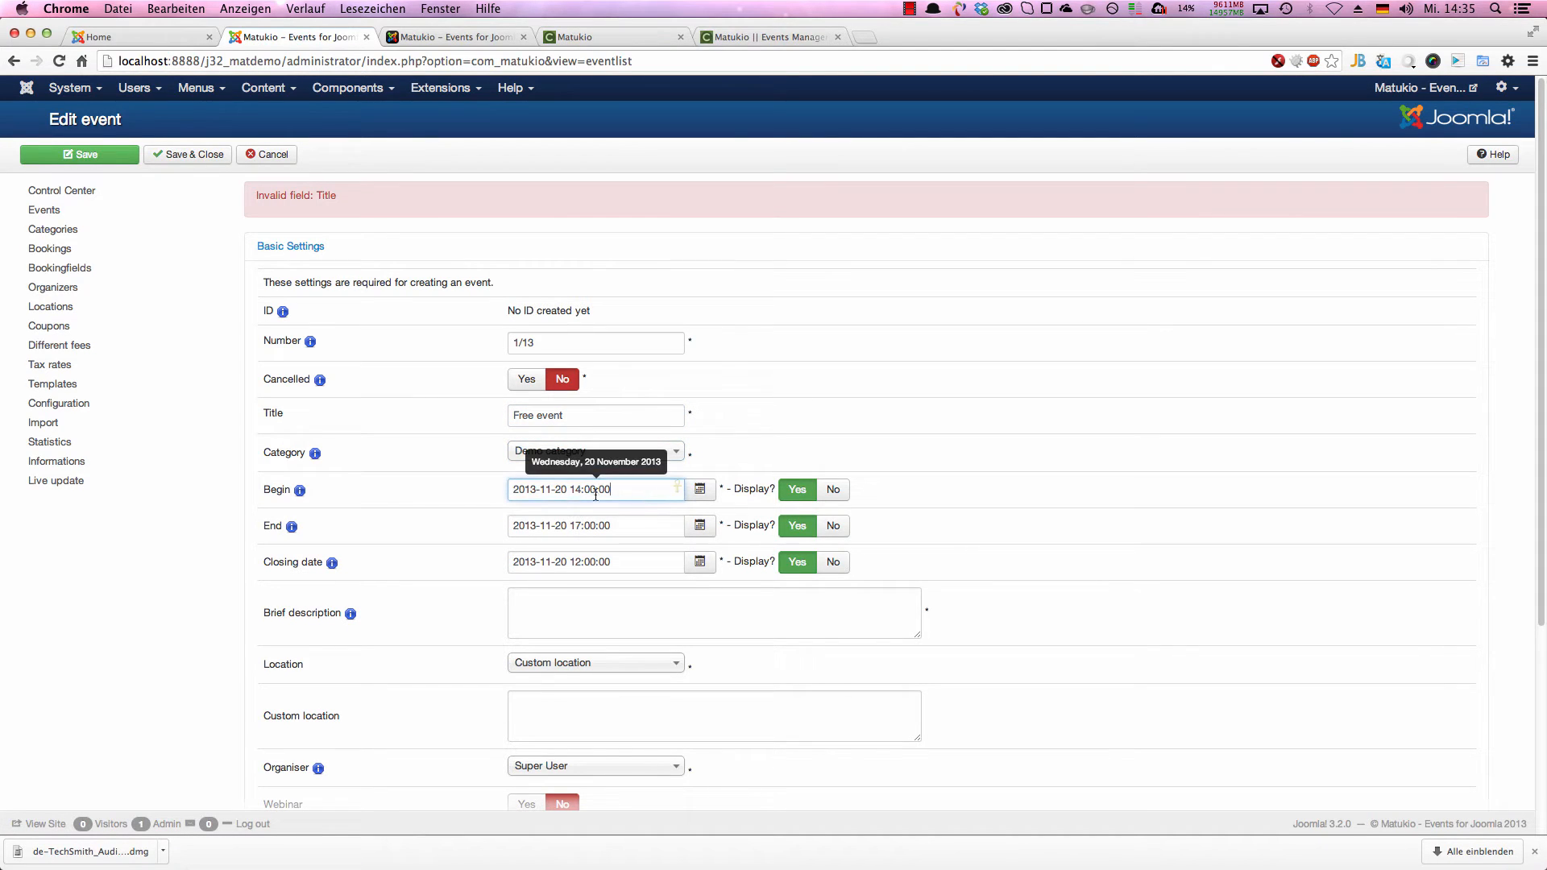
{"action": "left_click_drag", "start_coordinate": [556, 492], "coordinate": [569, 492]}
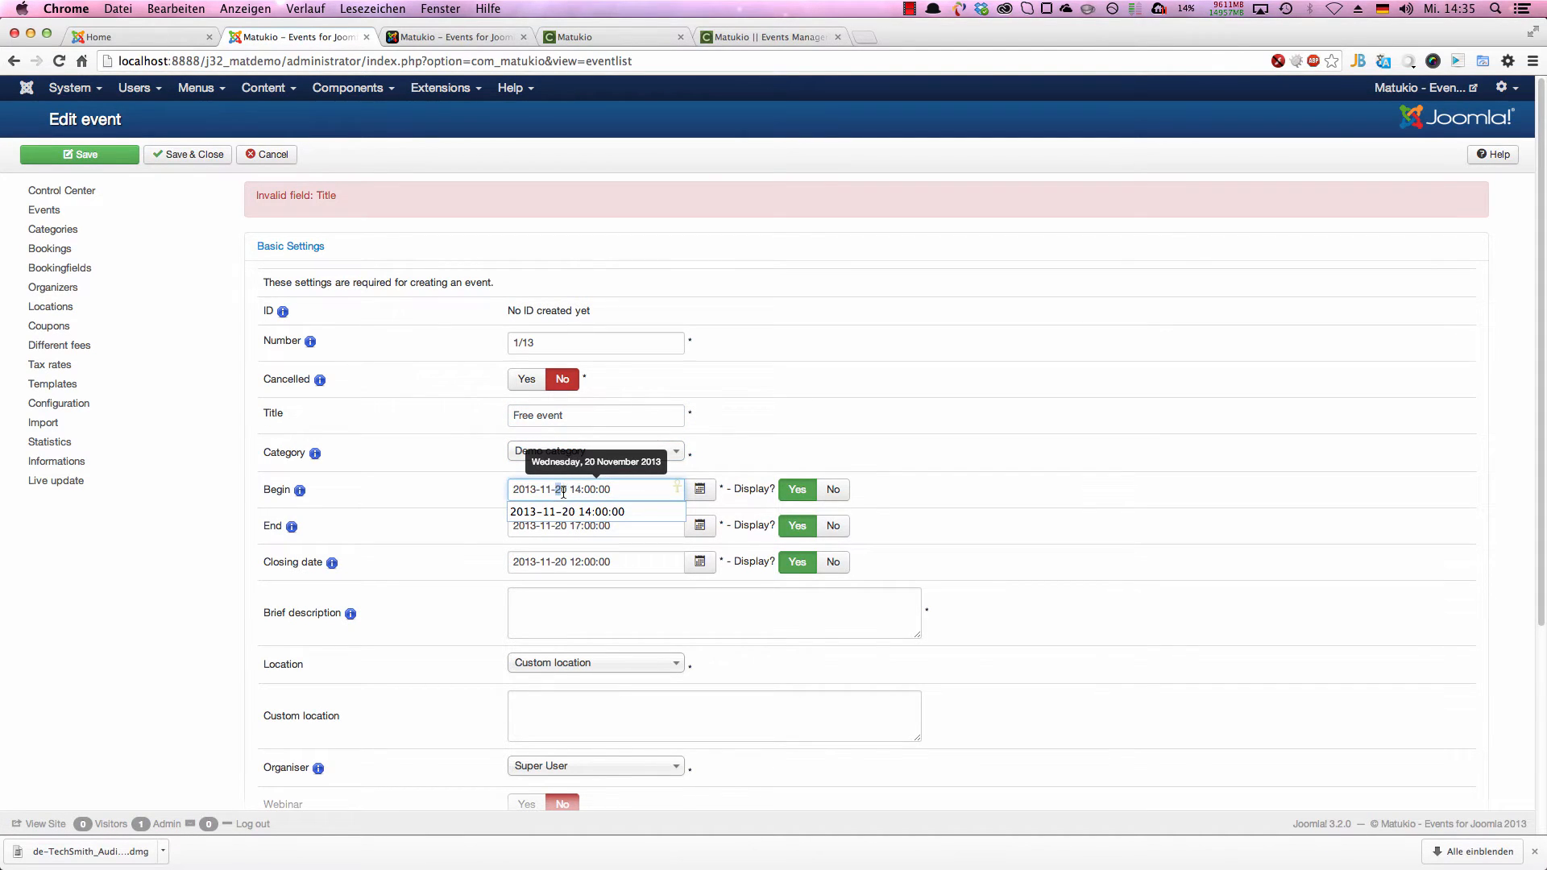
{"action": "left_click", "coordinate": [548, 491]}
{"action": "type", "text": "2"}
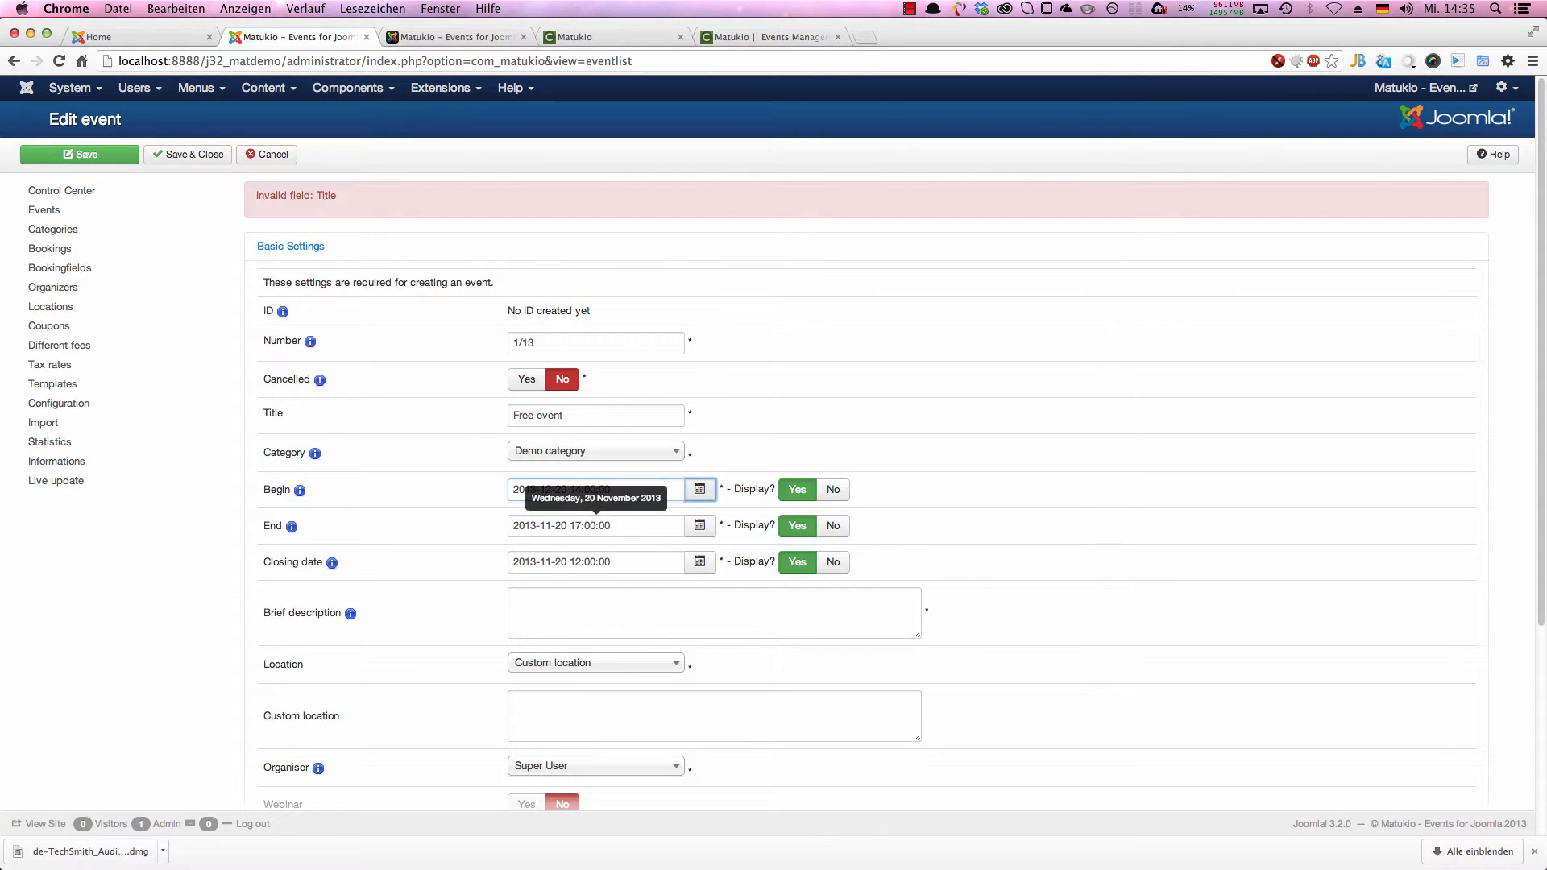
{"action": "triple_click", "coordinate": [546, 524]}
{"action": "left_click", "coordinate": [551, 525]}
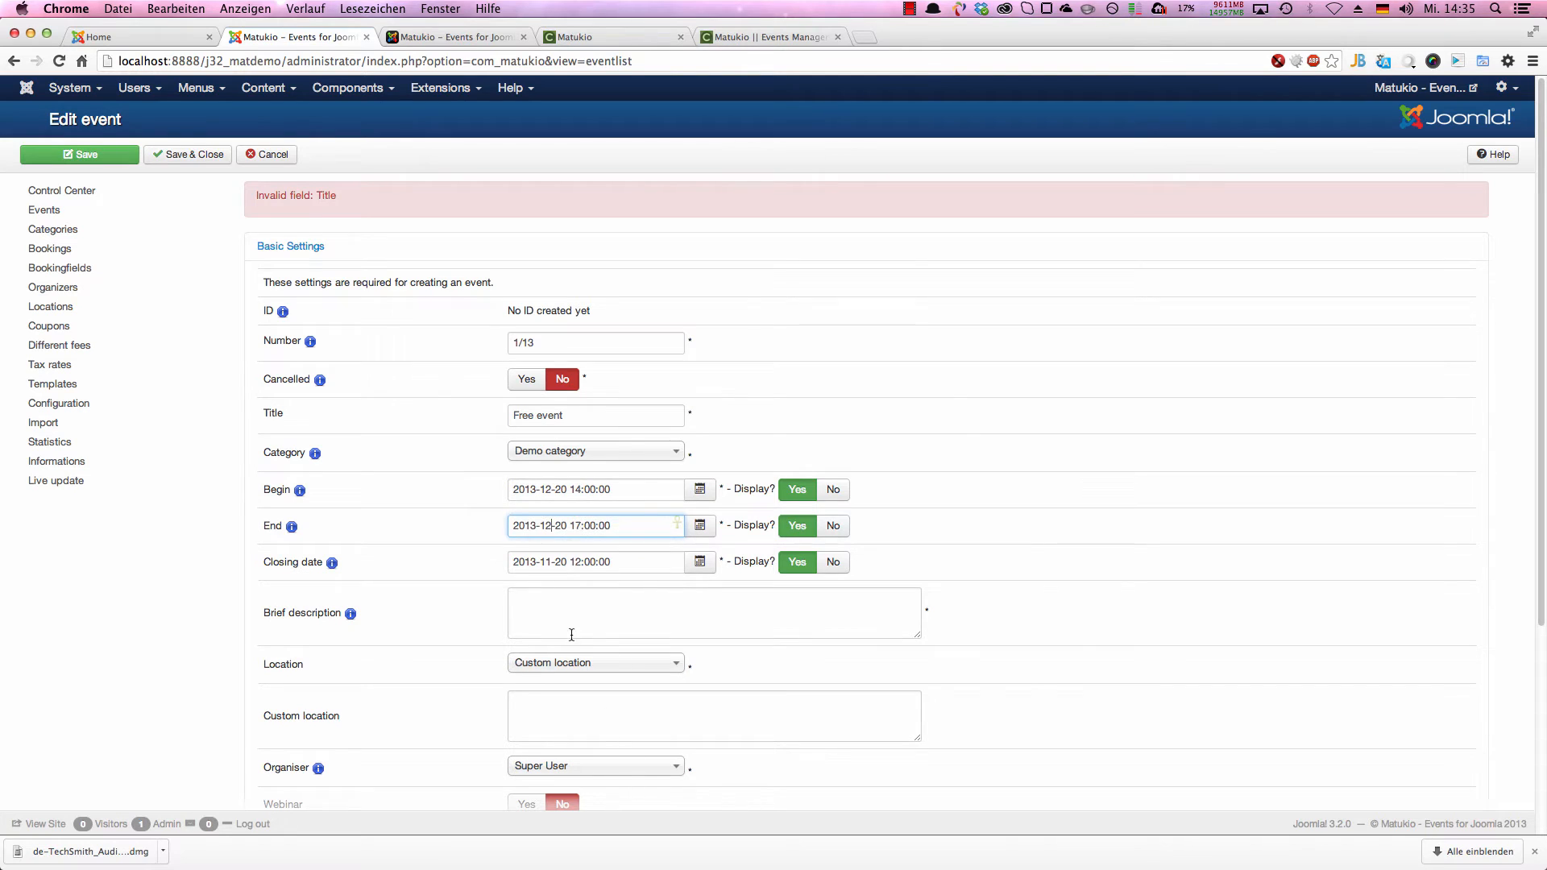
{"action": "left_click", "coordinate": [551, 563]}
{"action": "type", "text": "2"}
{"action": "left_click", "coordinate": [550, 616]}
{"action": "scroll", "coordinate": [587, 659], "scroll_direction": "down", "scroll_amount": 5}
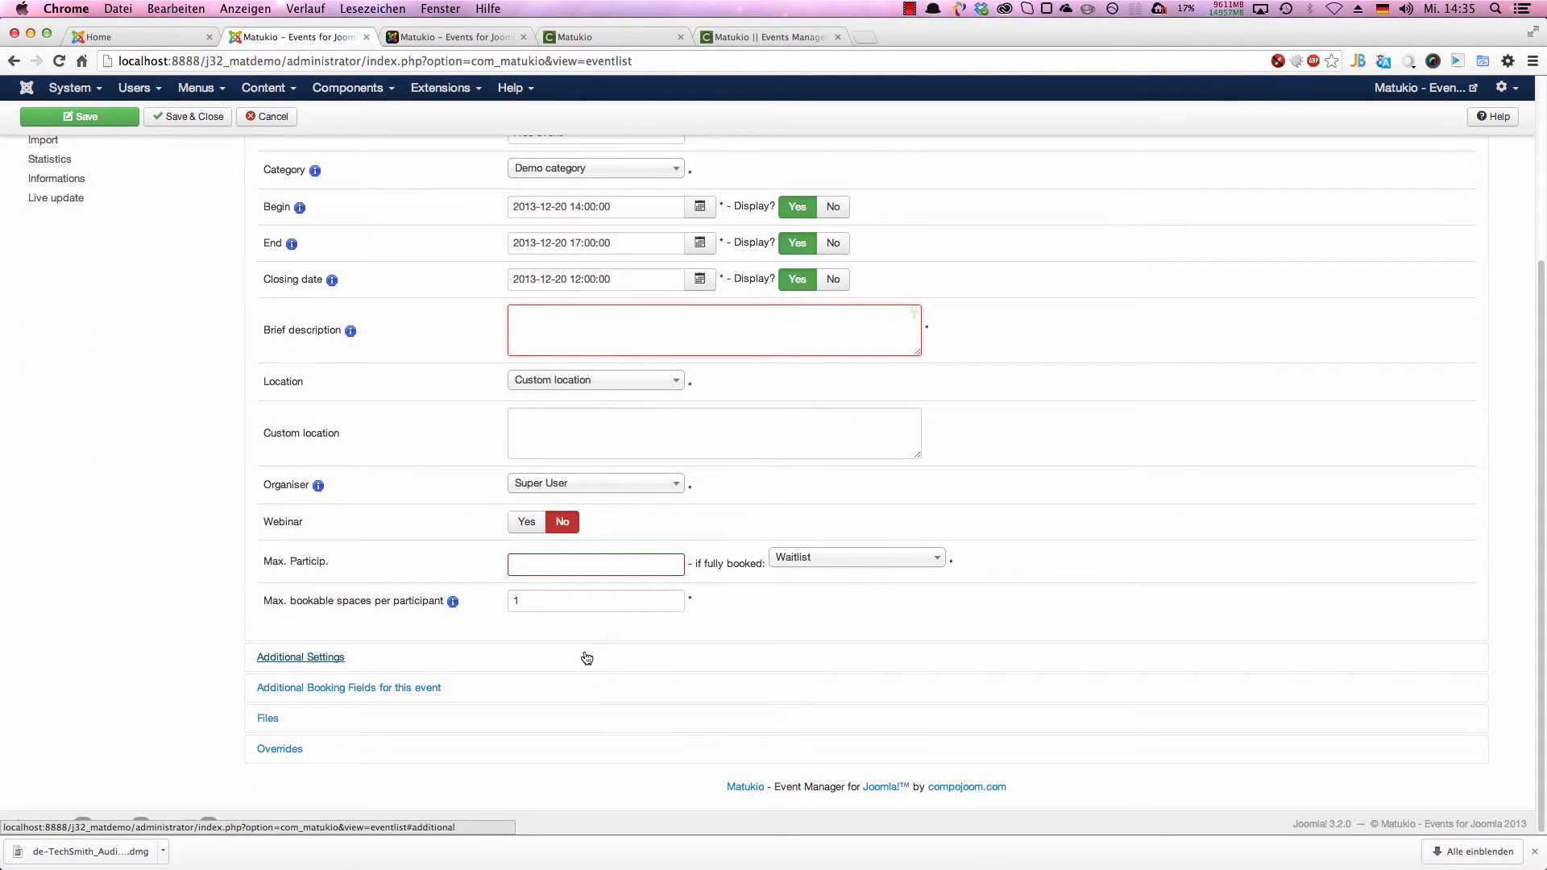
{"action": "type", "text": "A short "}
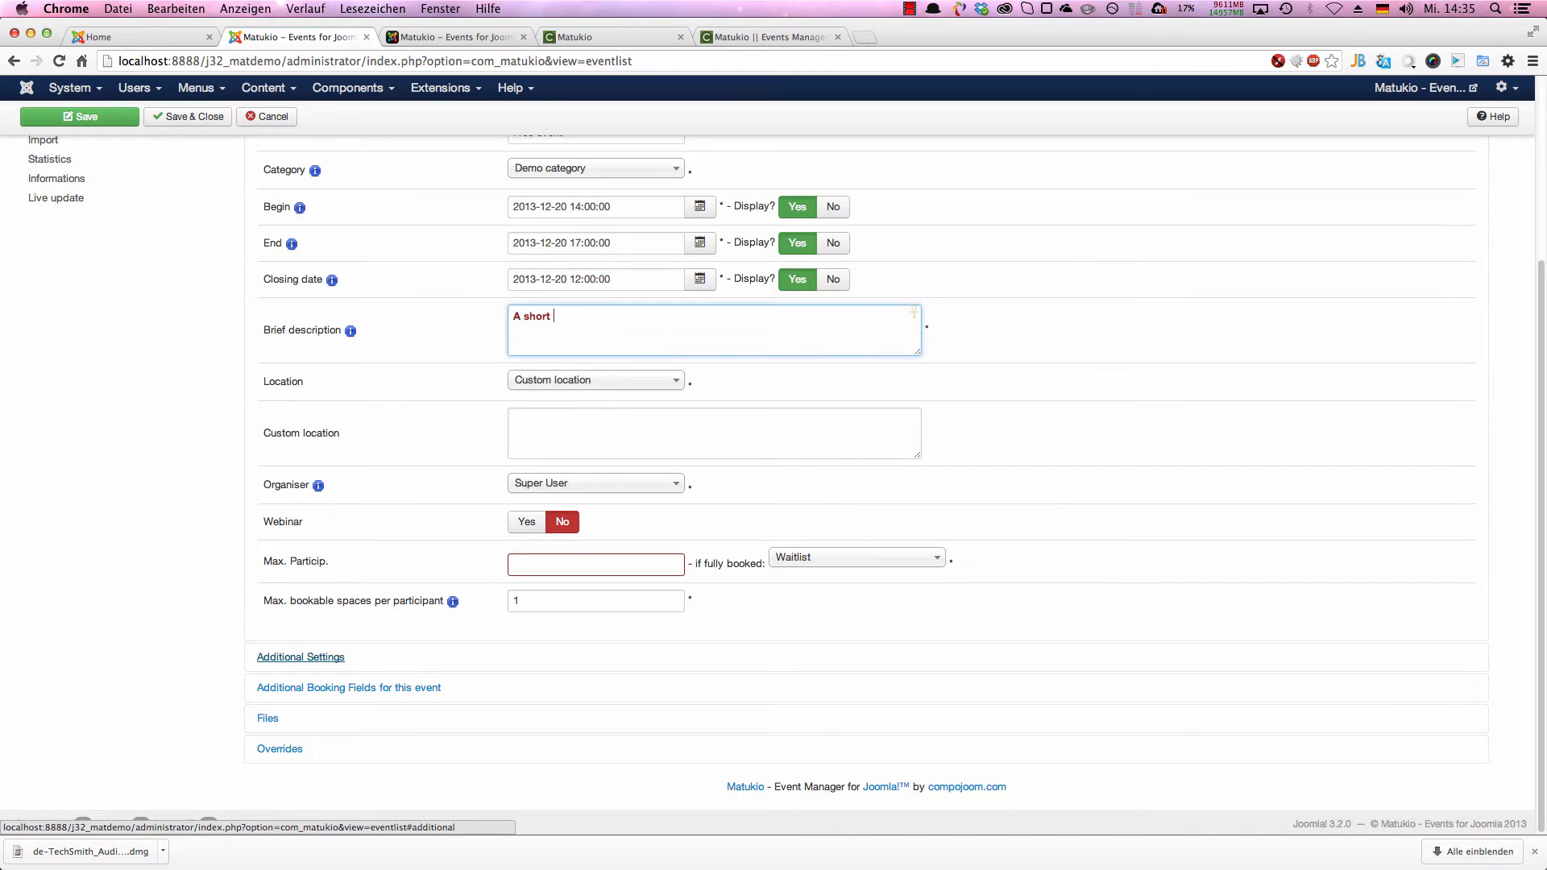
{"action": "type", "text": "brief description"}
{"action": "key", "text": "Tab"}
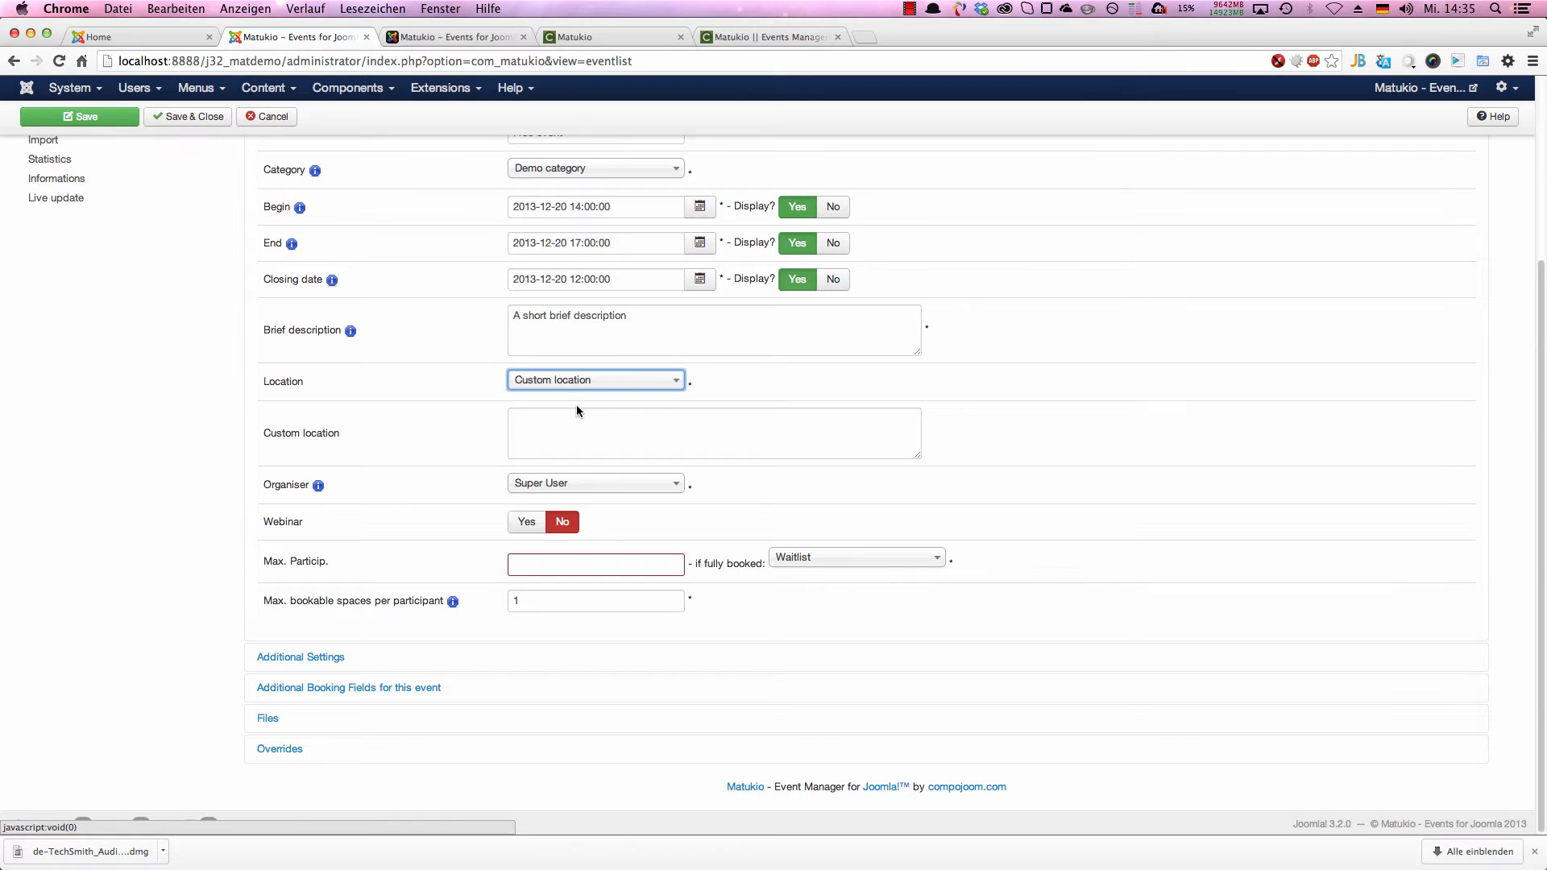
Step: Check the available location choices and enter "Munich, Germany" as the event's custom location
{"action": "left_click", "coordinate": [577, 380]}
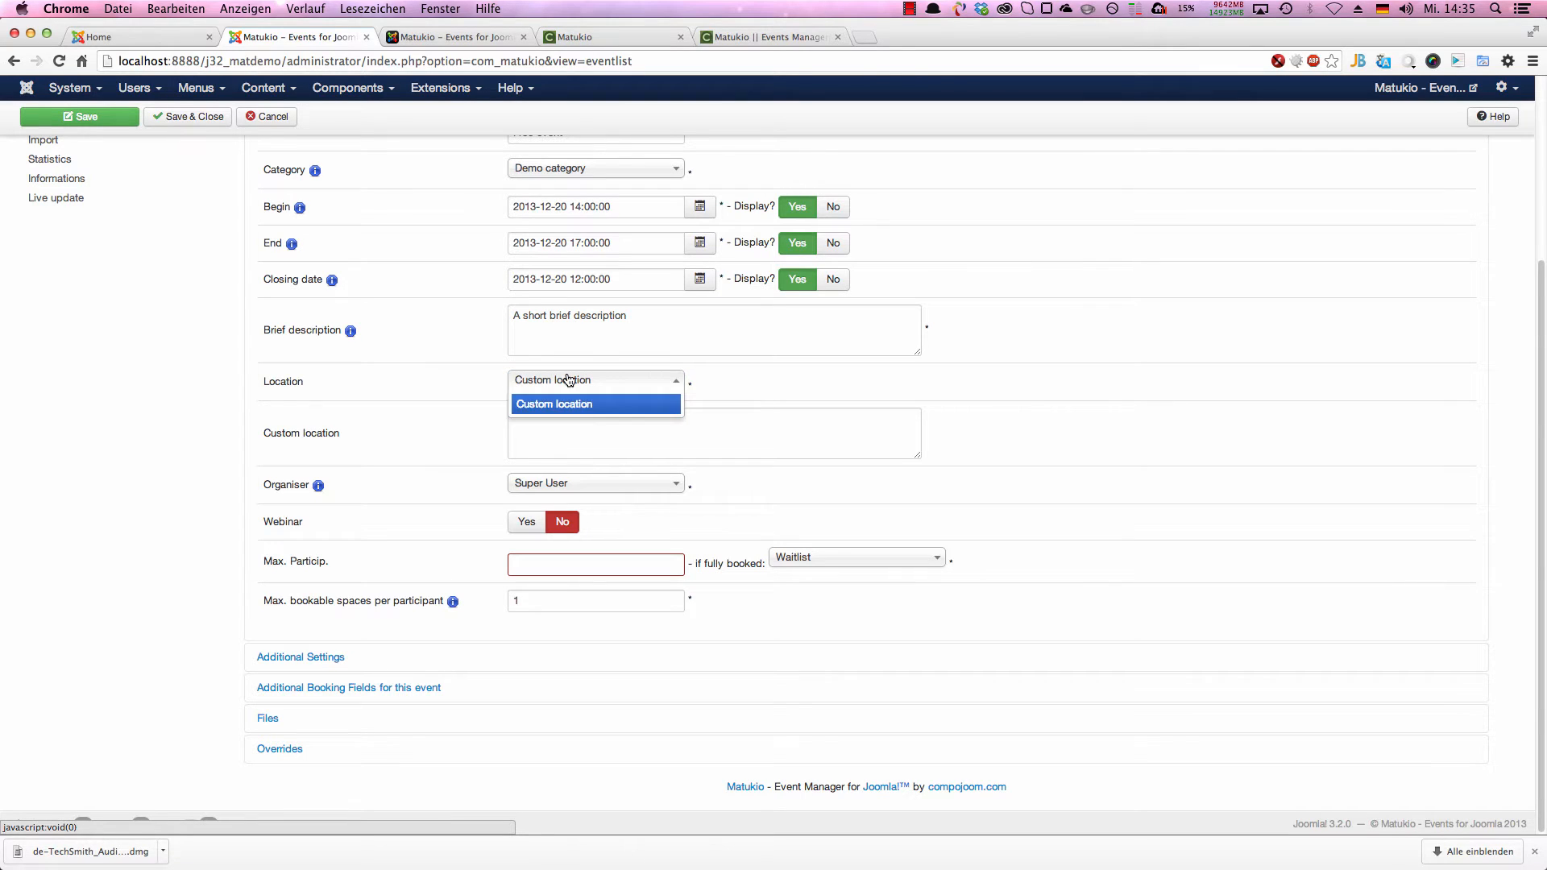
{"action": "left_click", "coordinate": [639, 442]}
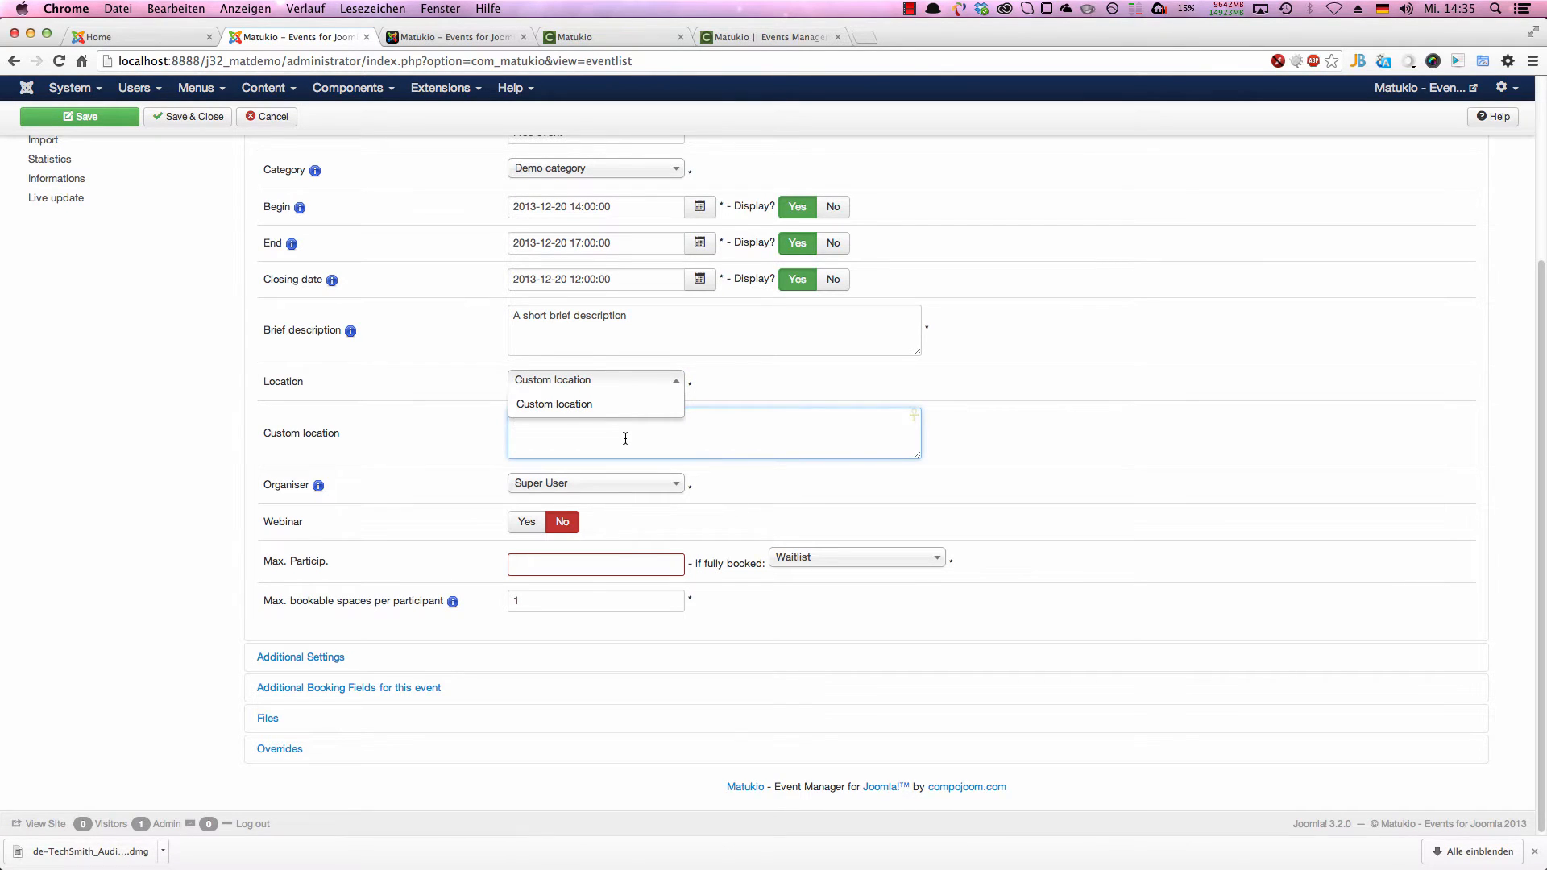
{"action": "left_click", "coordinate": [651, 382]}
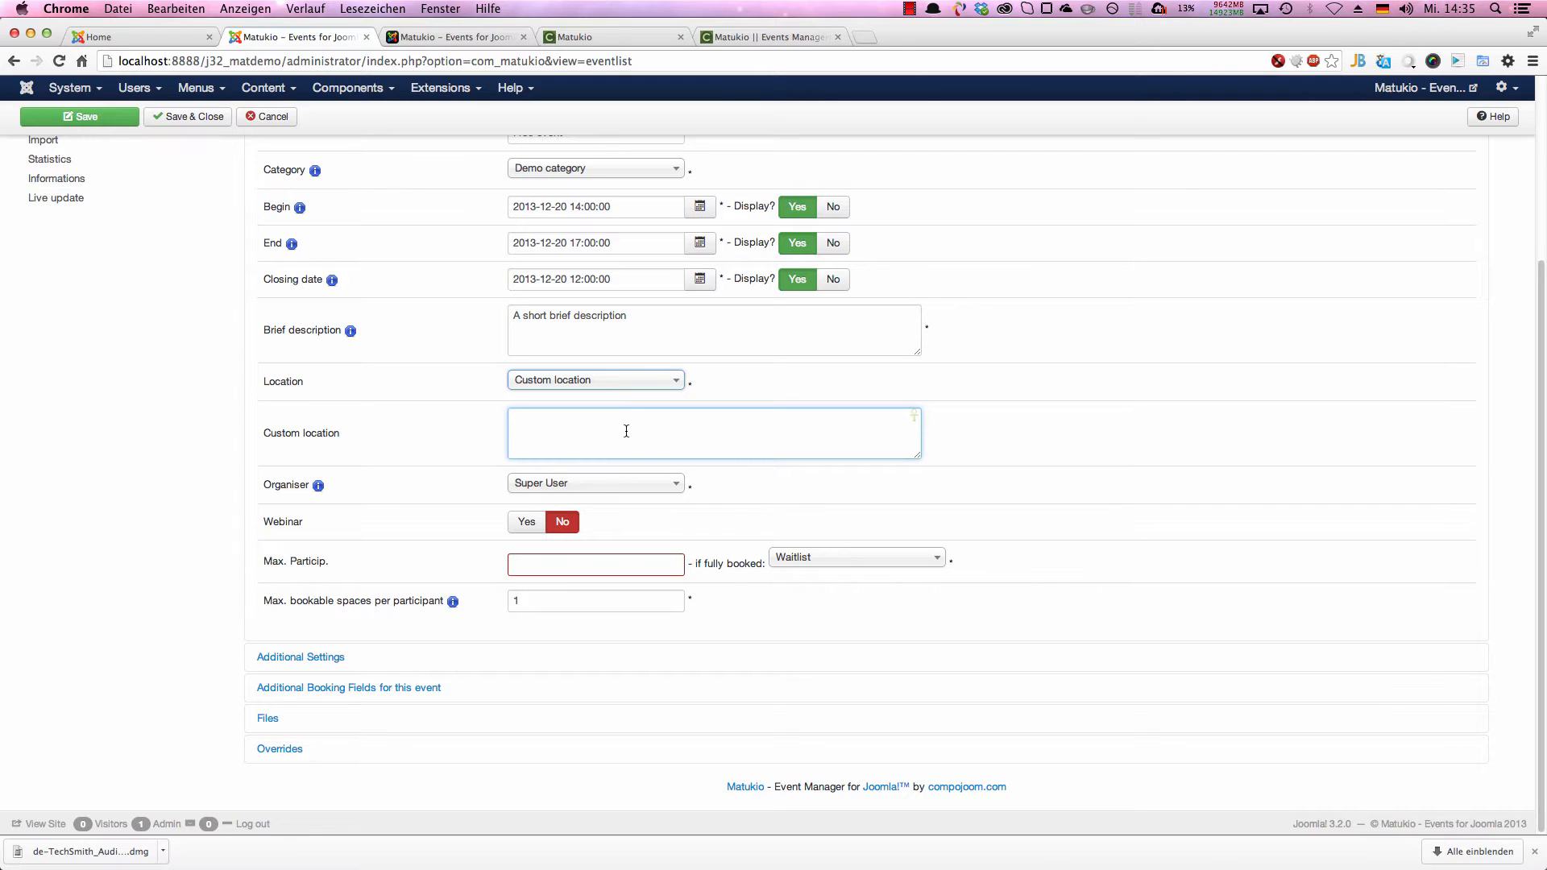
{"action": "type", "text": "Munich, Germany"}
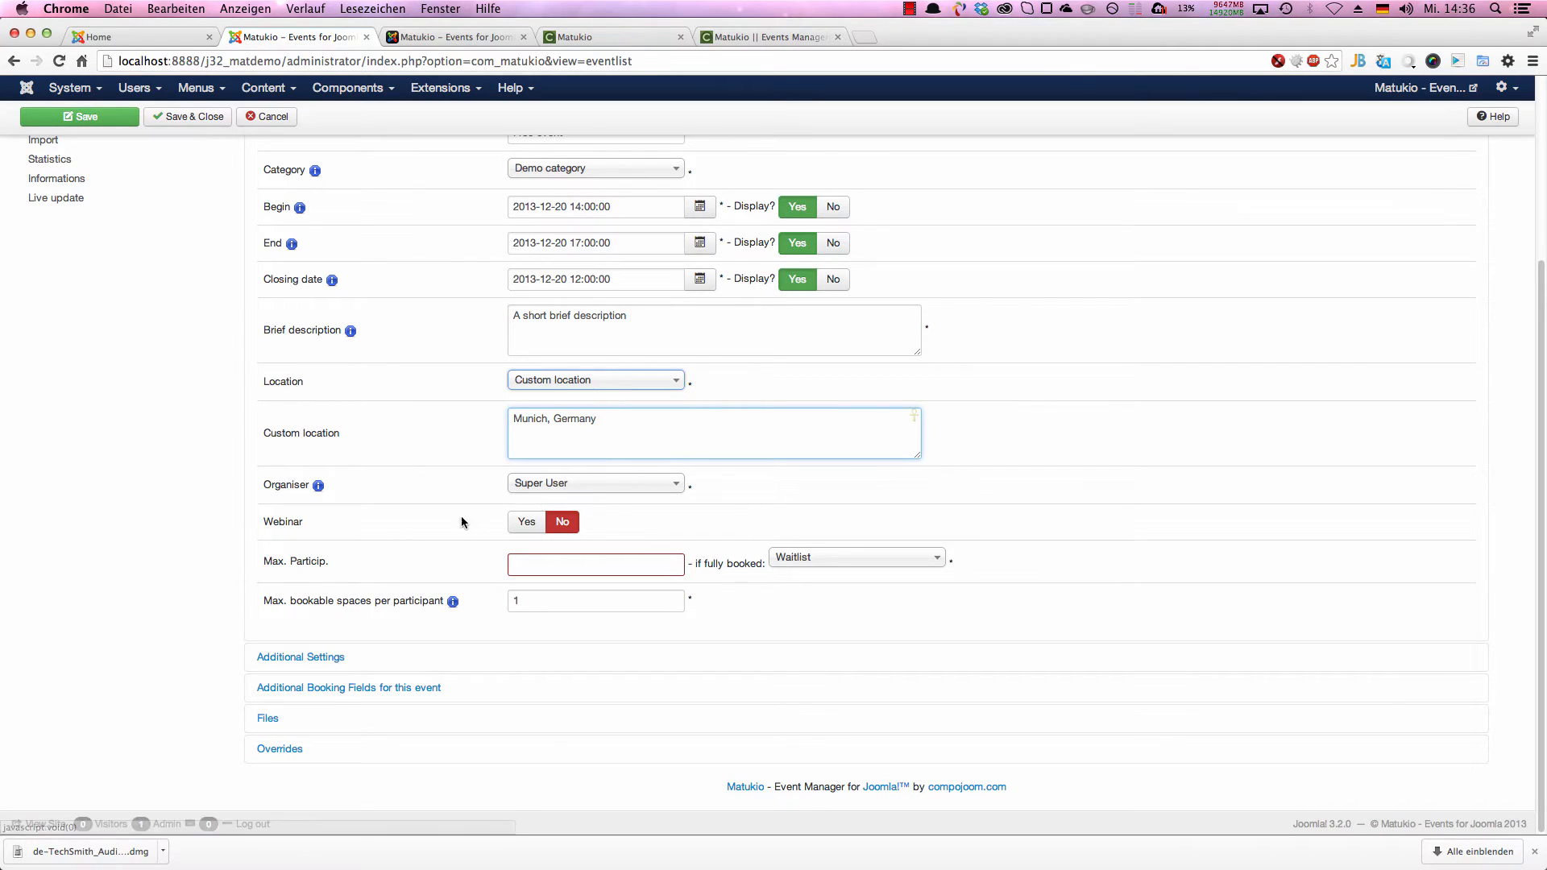
Step: Set the event's maximum participants to 20 and the maximum bookable spaces per participant to 3
{"action": "left_click", "coordinate": [529, 560]}
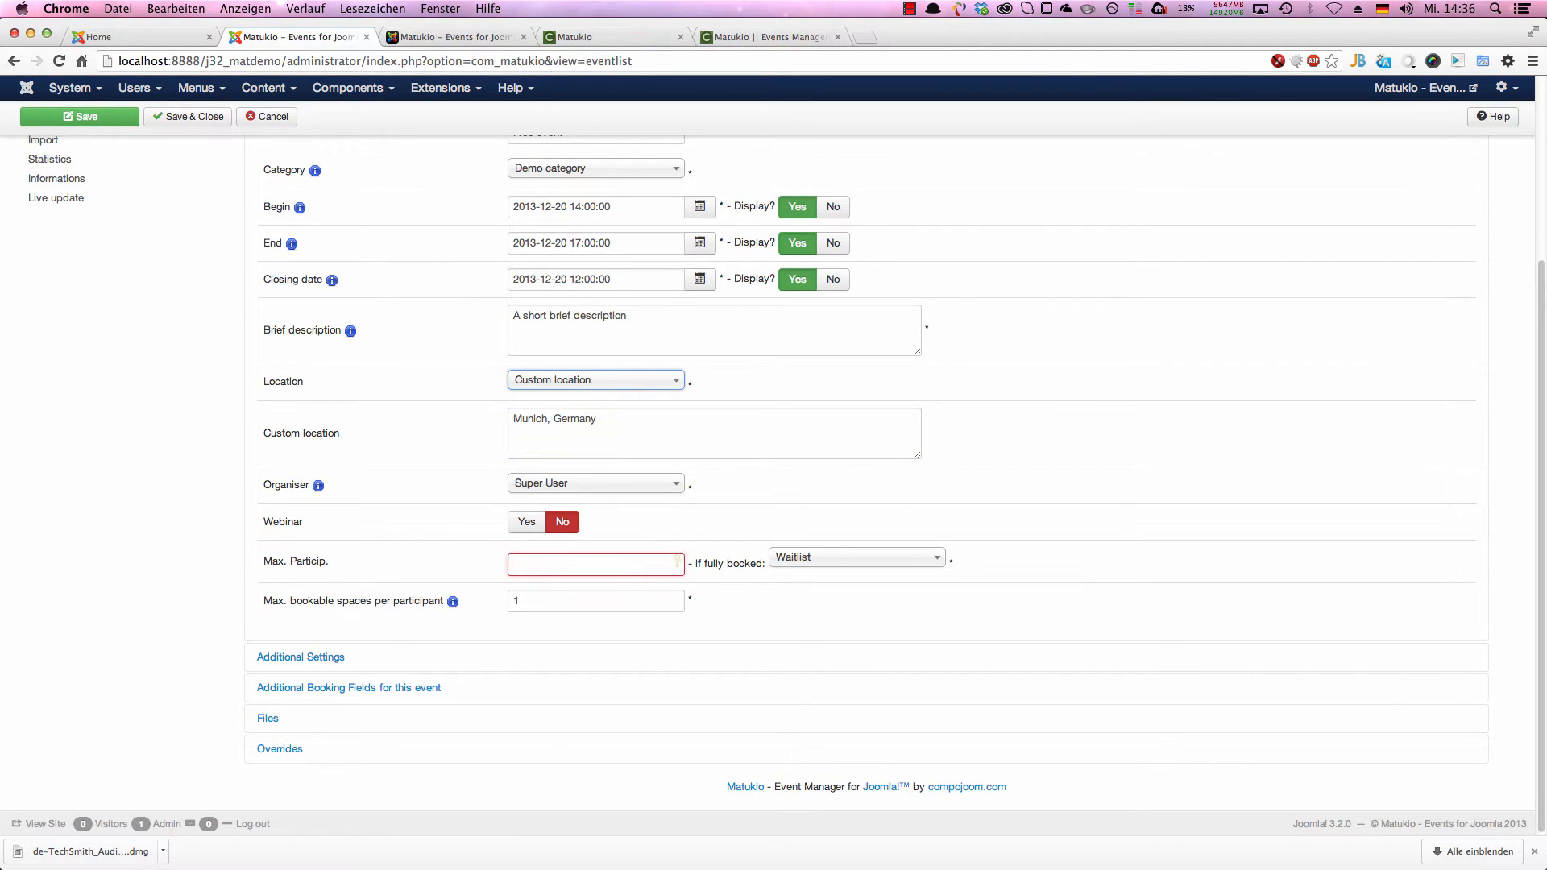
{"action": "type", "text": "20"}
{"action": "double_click", "coordinate": [534, 607]}
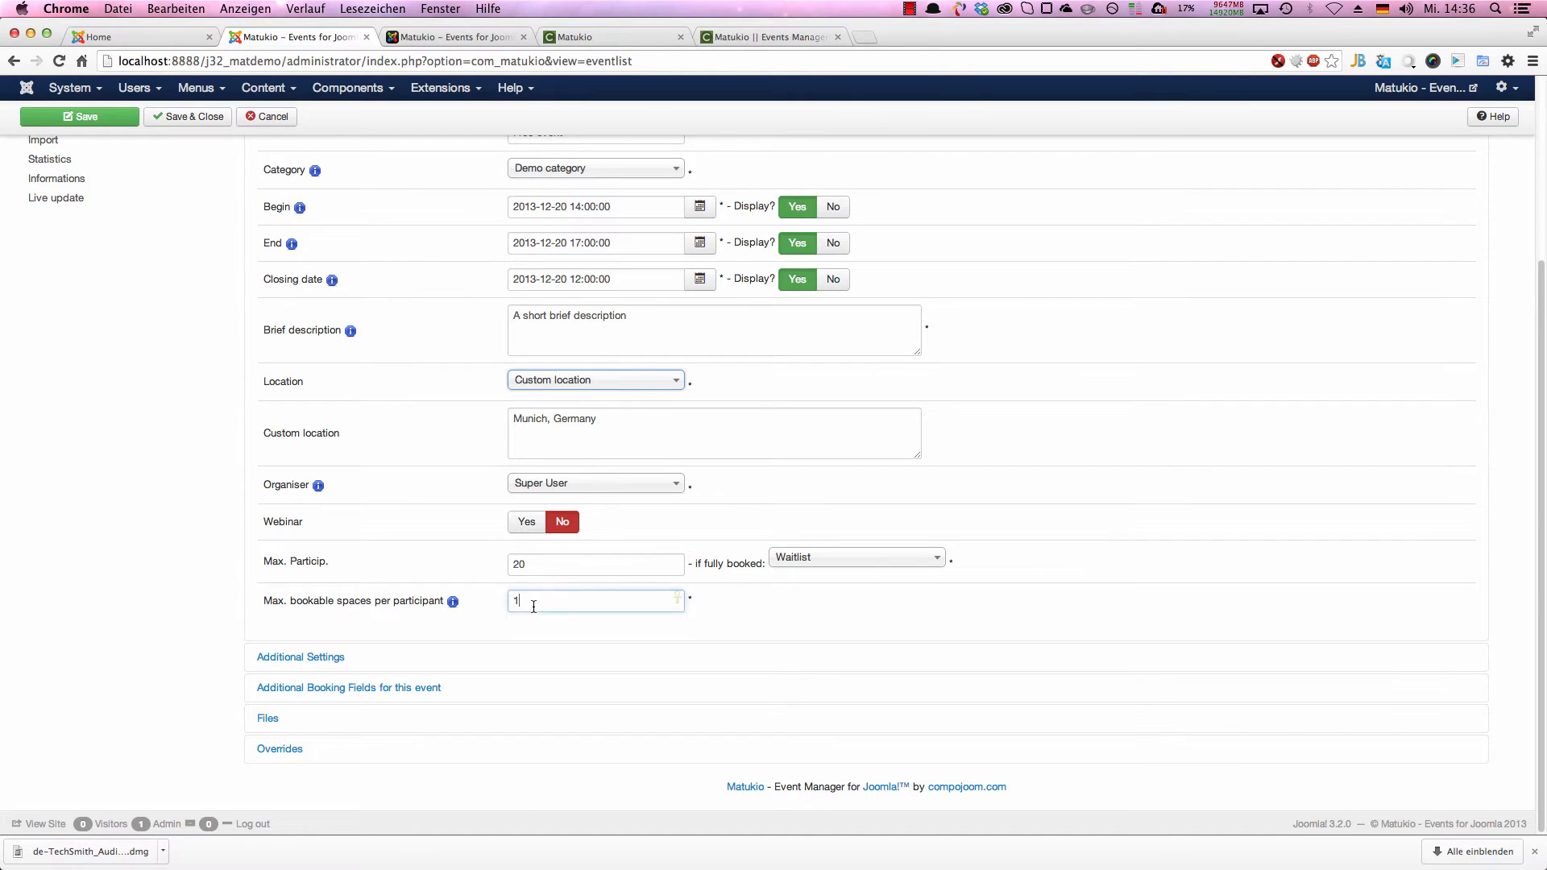
{"action": "type", "text": "3"}
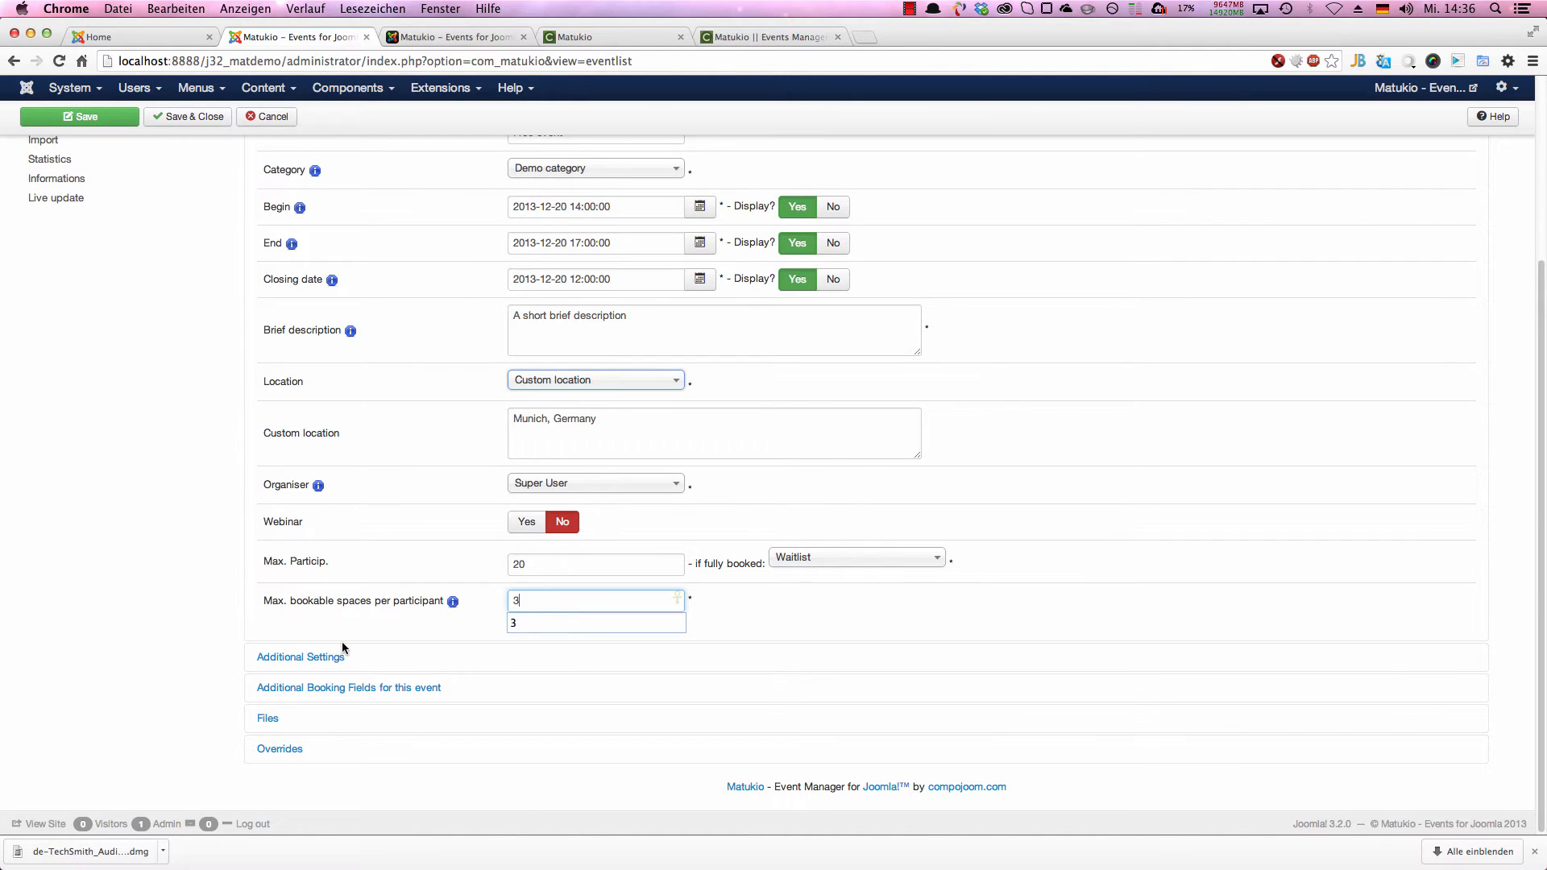
Step: Open the event's additional settings and enter "A long description" as the full description
{"action": "left_click", "coordinate": [343, 656]}
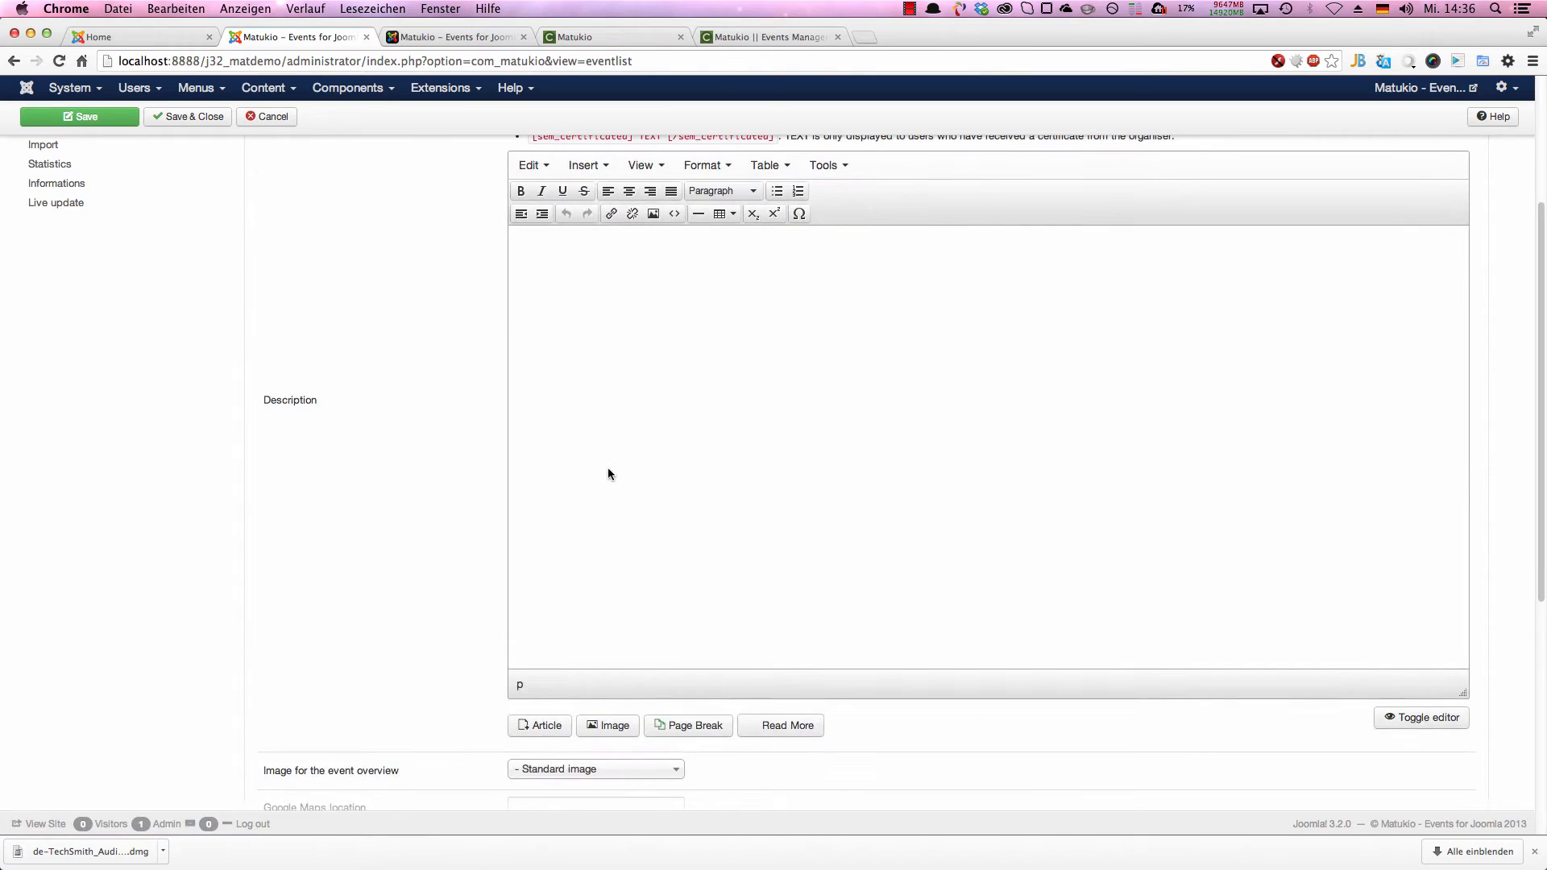
{"action": "scroll", "coordinate": [629, 523], "scroll_direction": "up", "scroll_amount": 5}
{"action": "left_click", "coordinate": [730, 628]}
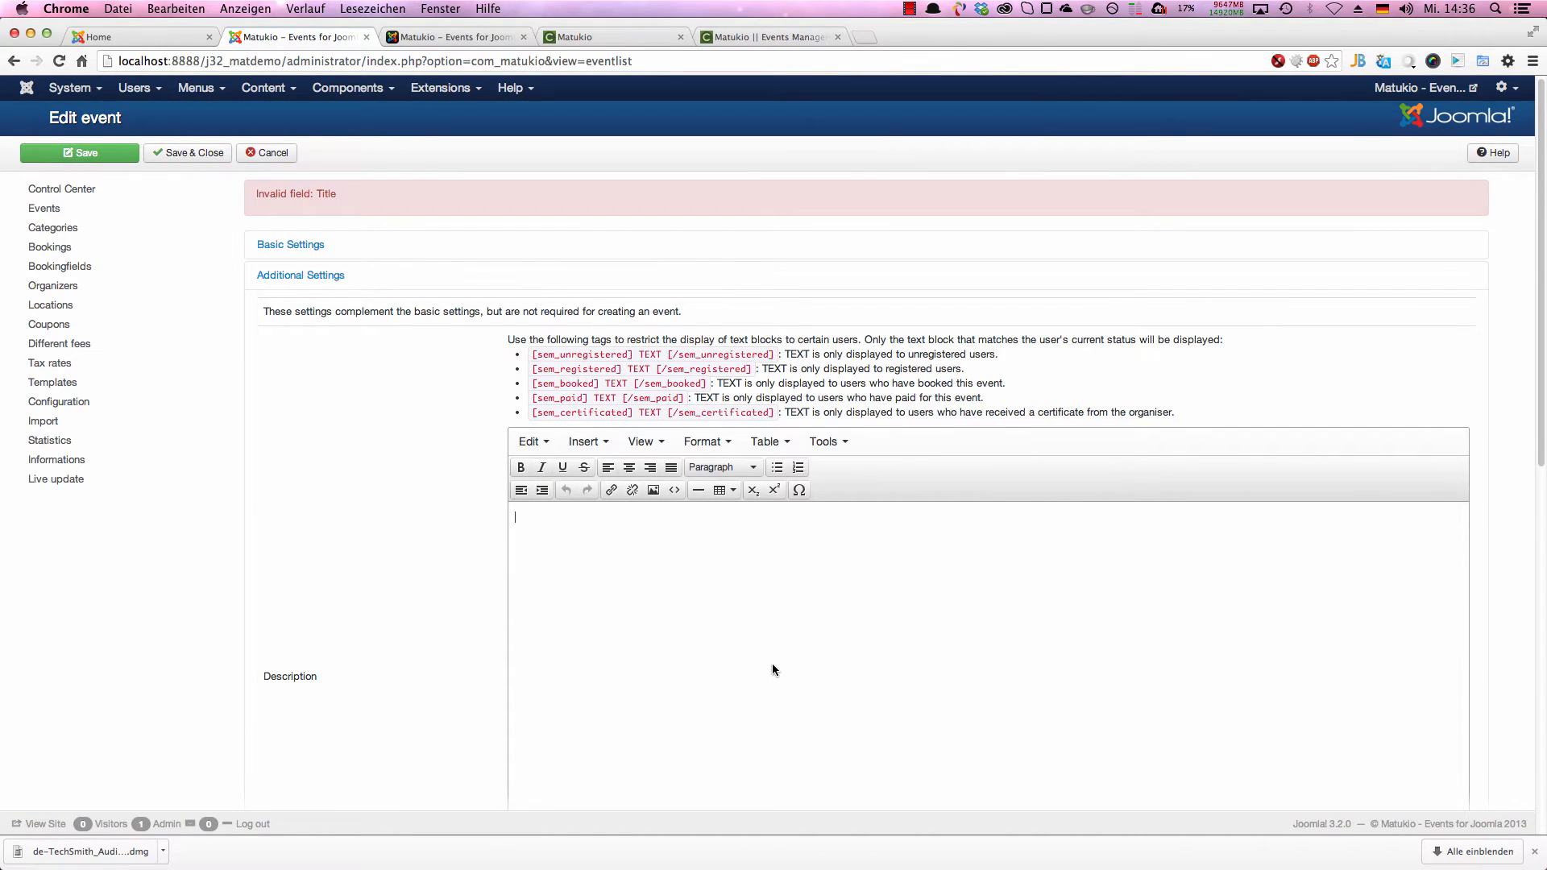
{"action": "scroll", "coordinate": [583, 517], "scroll_direction": "down", "scroll_amount": 2}
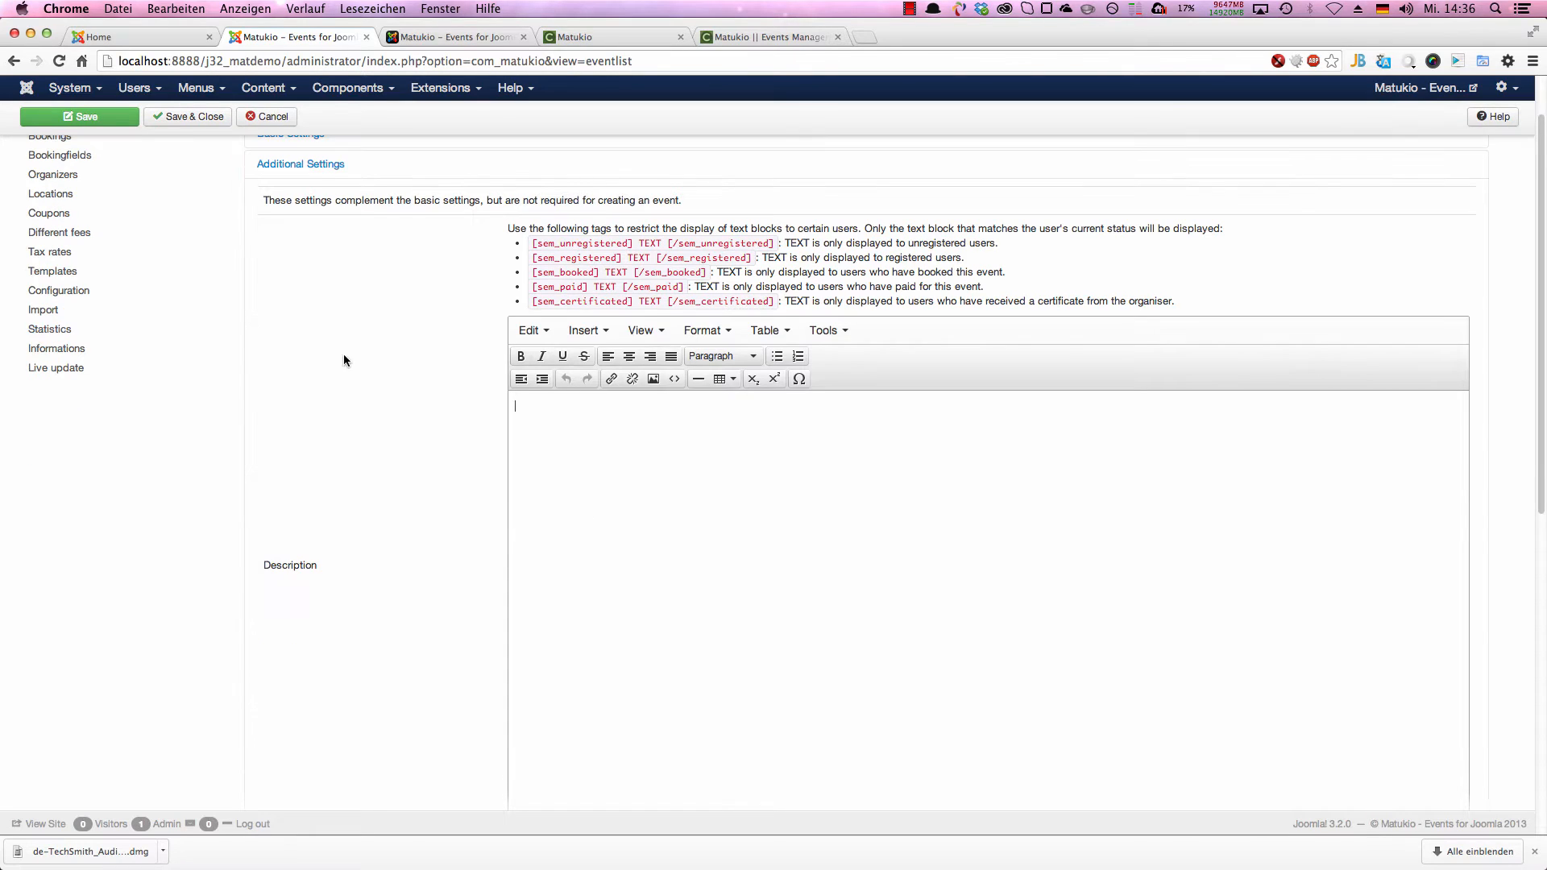
{"action": "scroll", "coordinate": [618, 463], "scroll_direction": "down", "scroll_amount": 1}
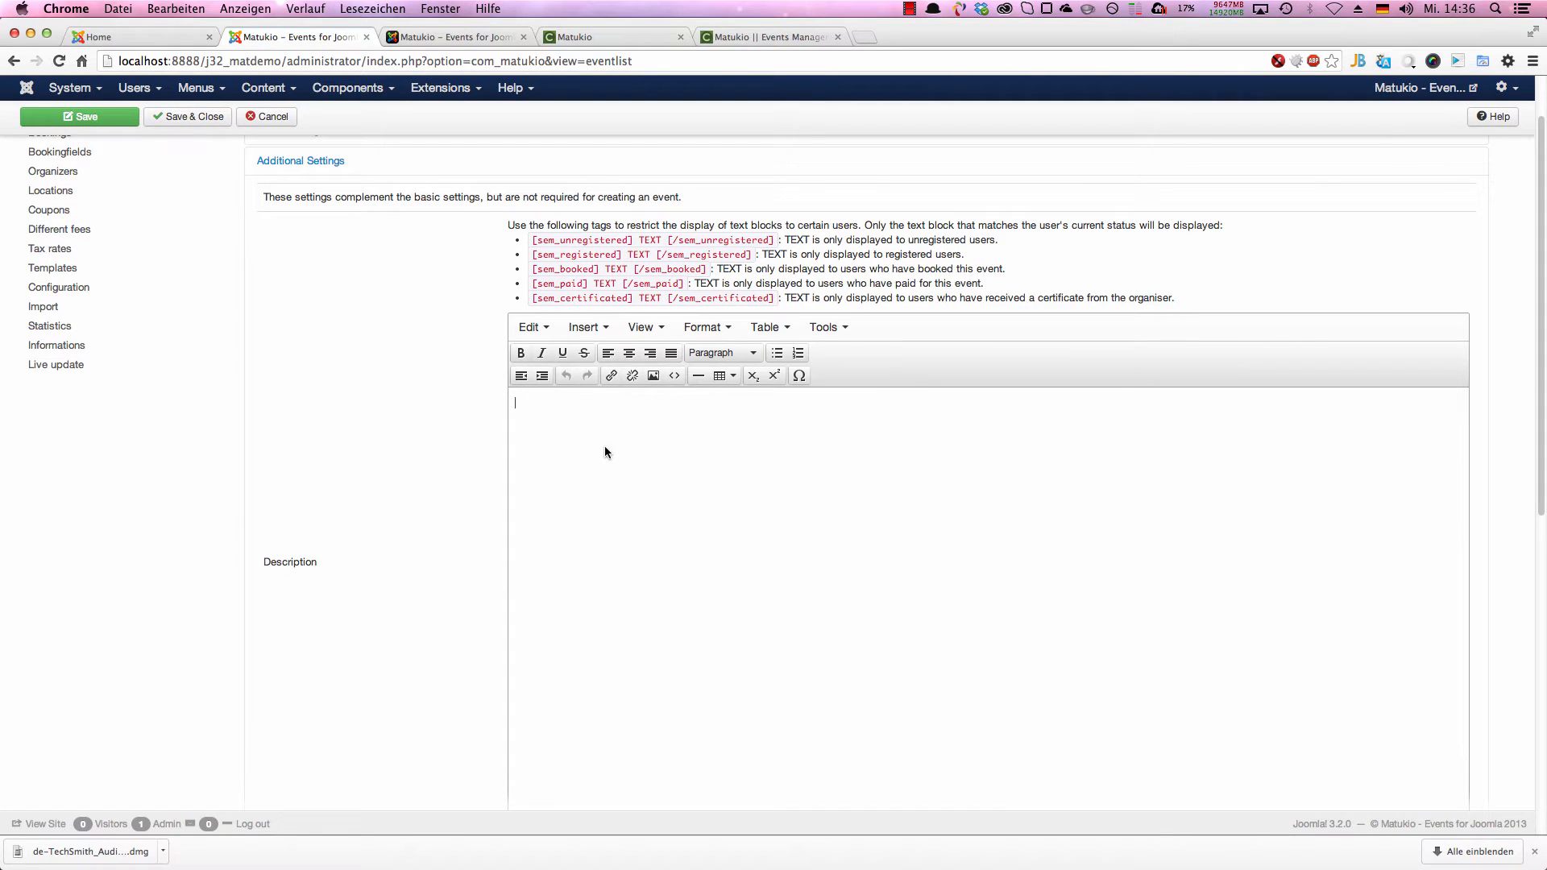
{"action": "scroll", "coordinate": [447, 452], "scroll_direction": "down", "scroll_amount": 3}
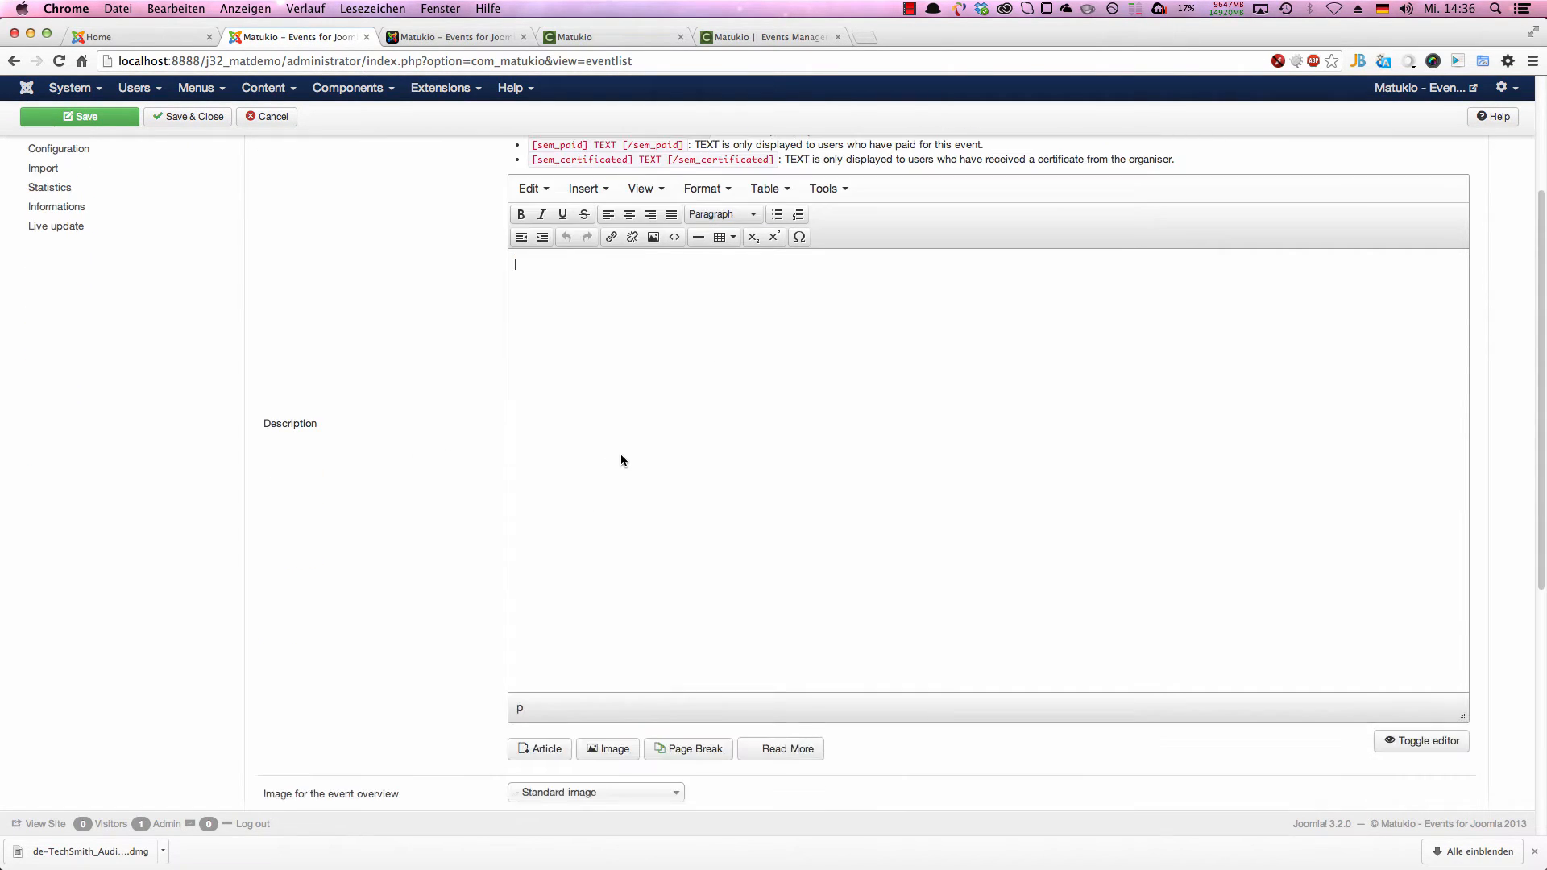
{"action": "type", "text": "A long description"}
Step: Check the tax rate choices and set the event's Google Maps location to "Munich, Germany"
{"action": "scroll", "coordinate": [674, 451], "scroll_direction": "down", "scroll_amount": 10}
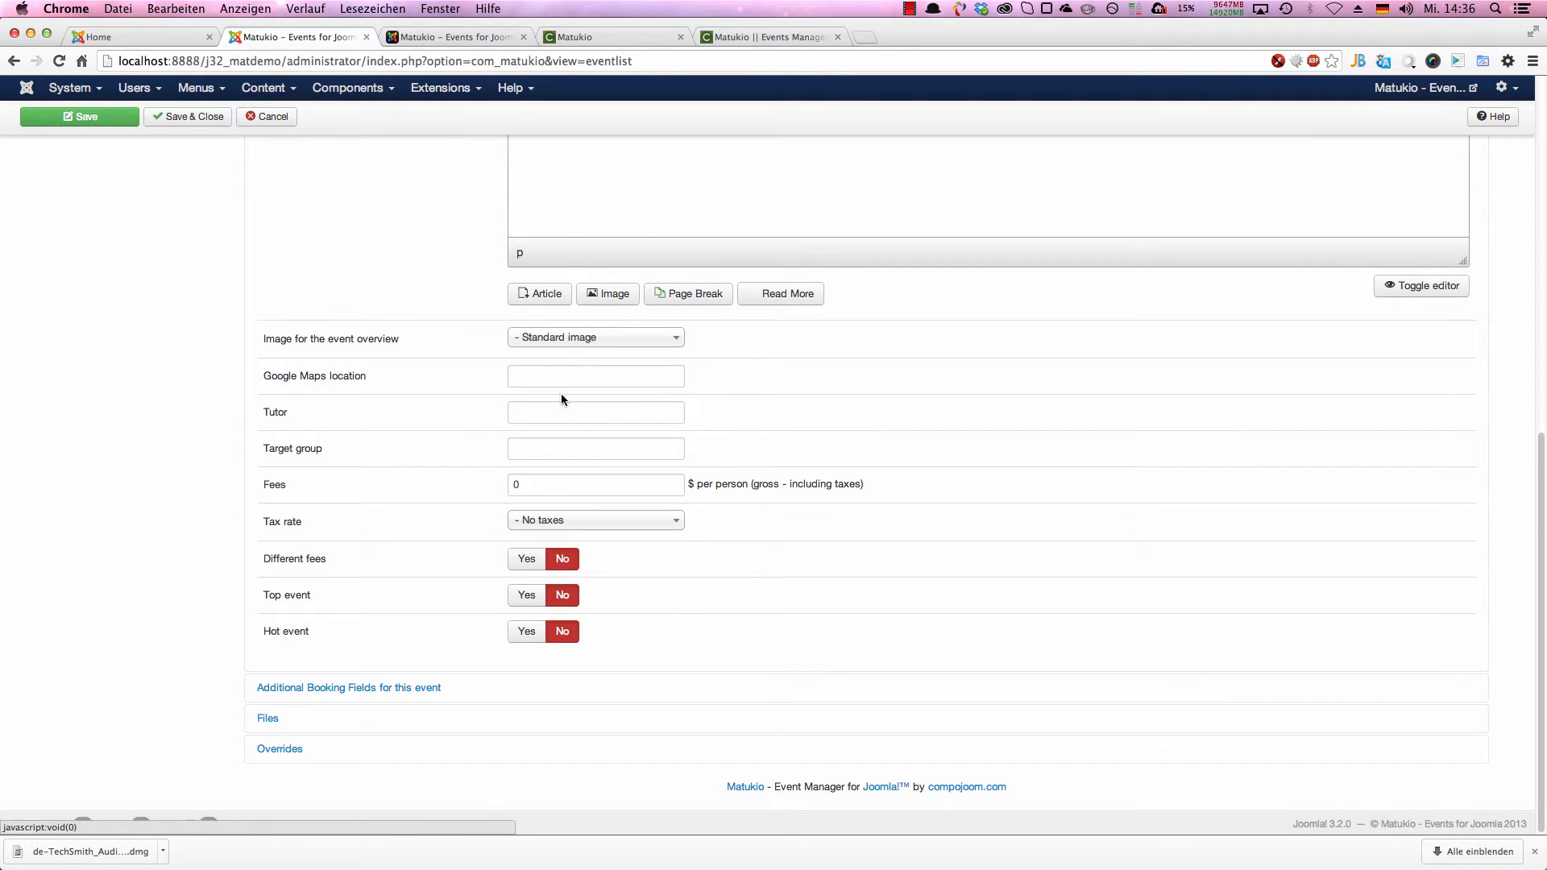
{"action": "left_click", "coordinate": [539, 448]}
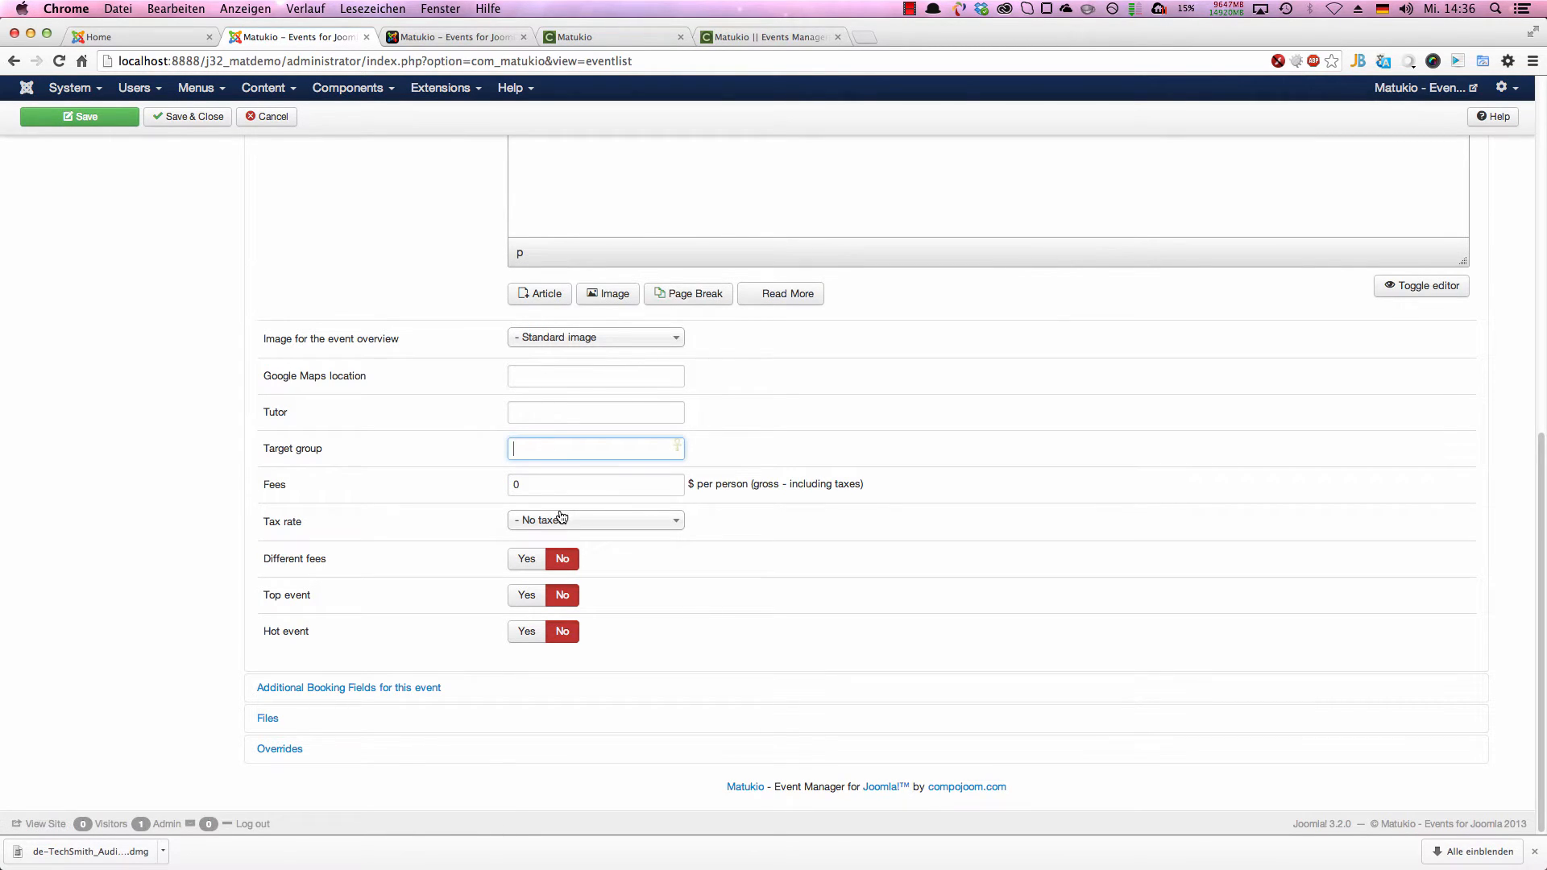
{"action": "left_click", "coordinate": [561, 519]}
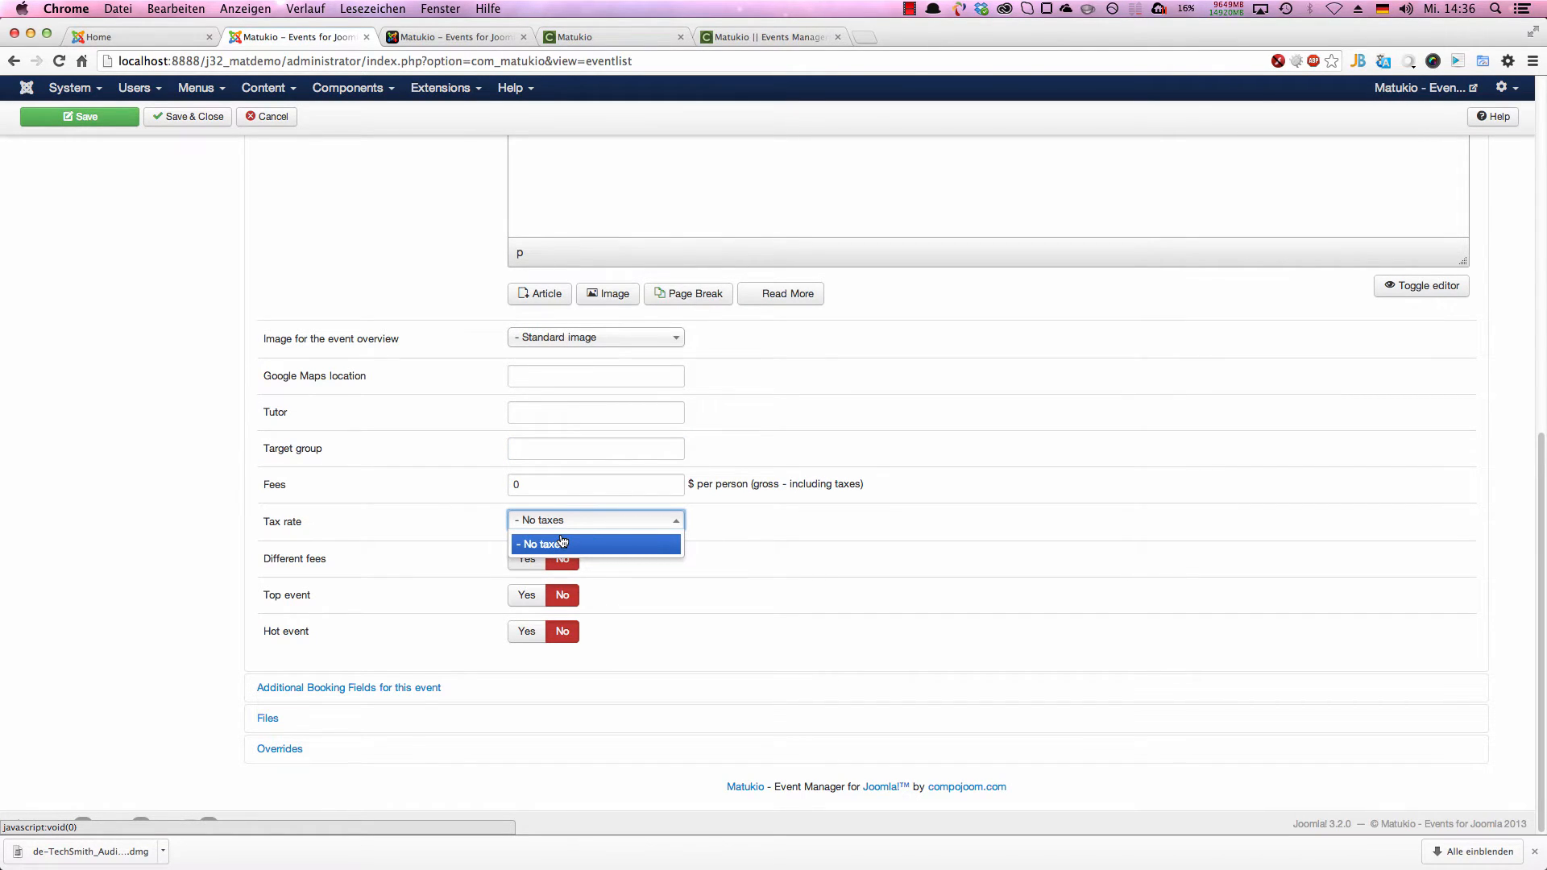
{"action": "left_click", "coordinate": [607, 564]}
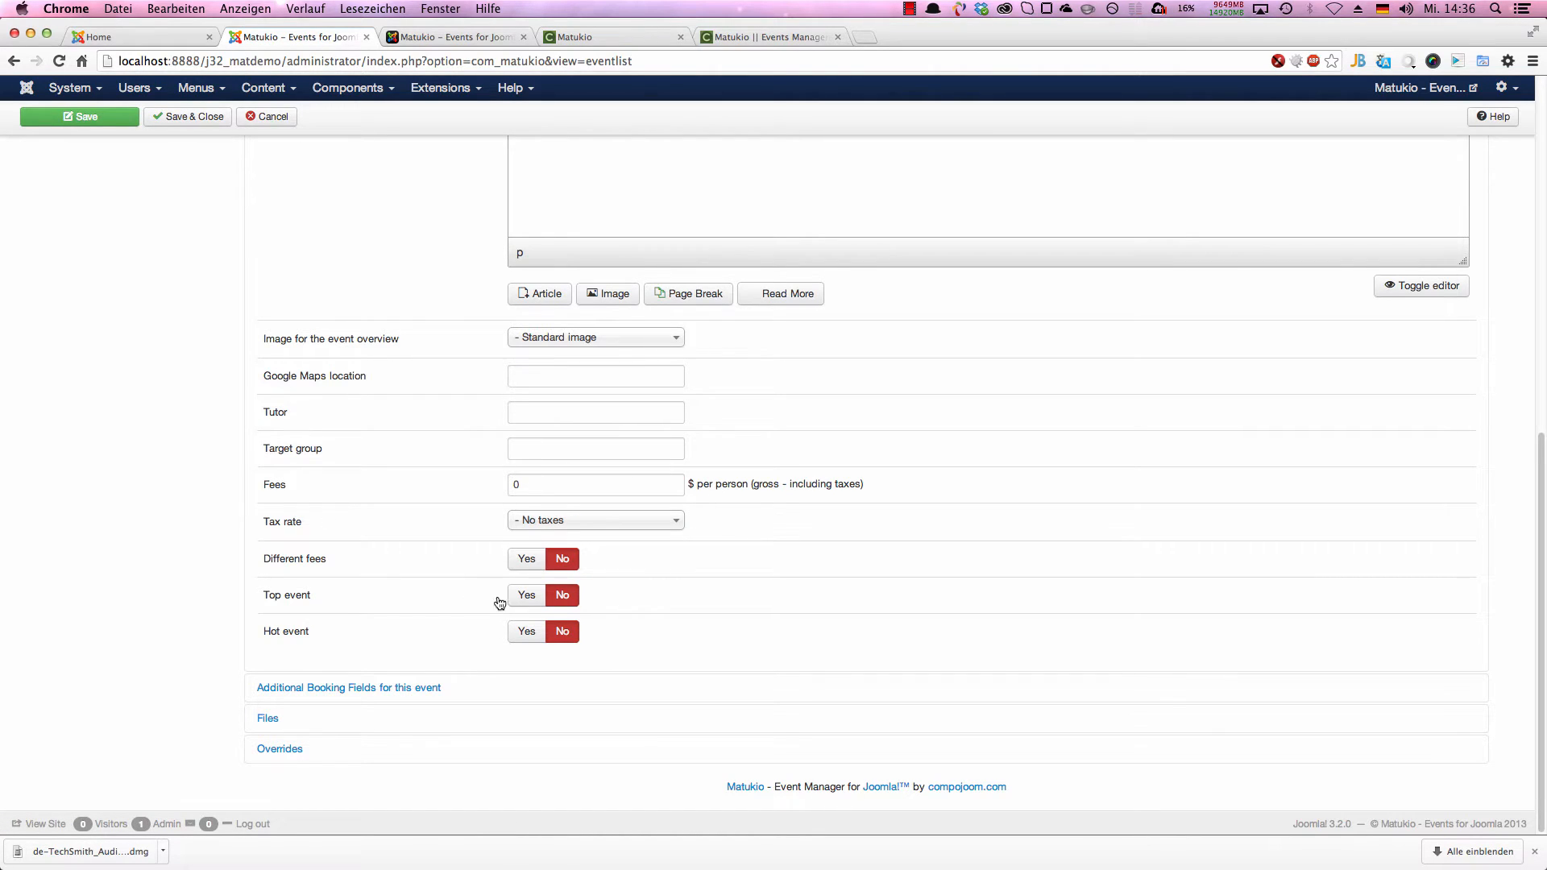
{"action": "left_click", "coordinate": [557, 381]}
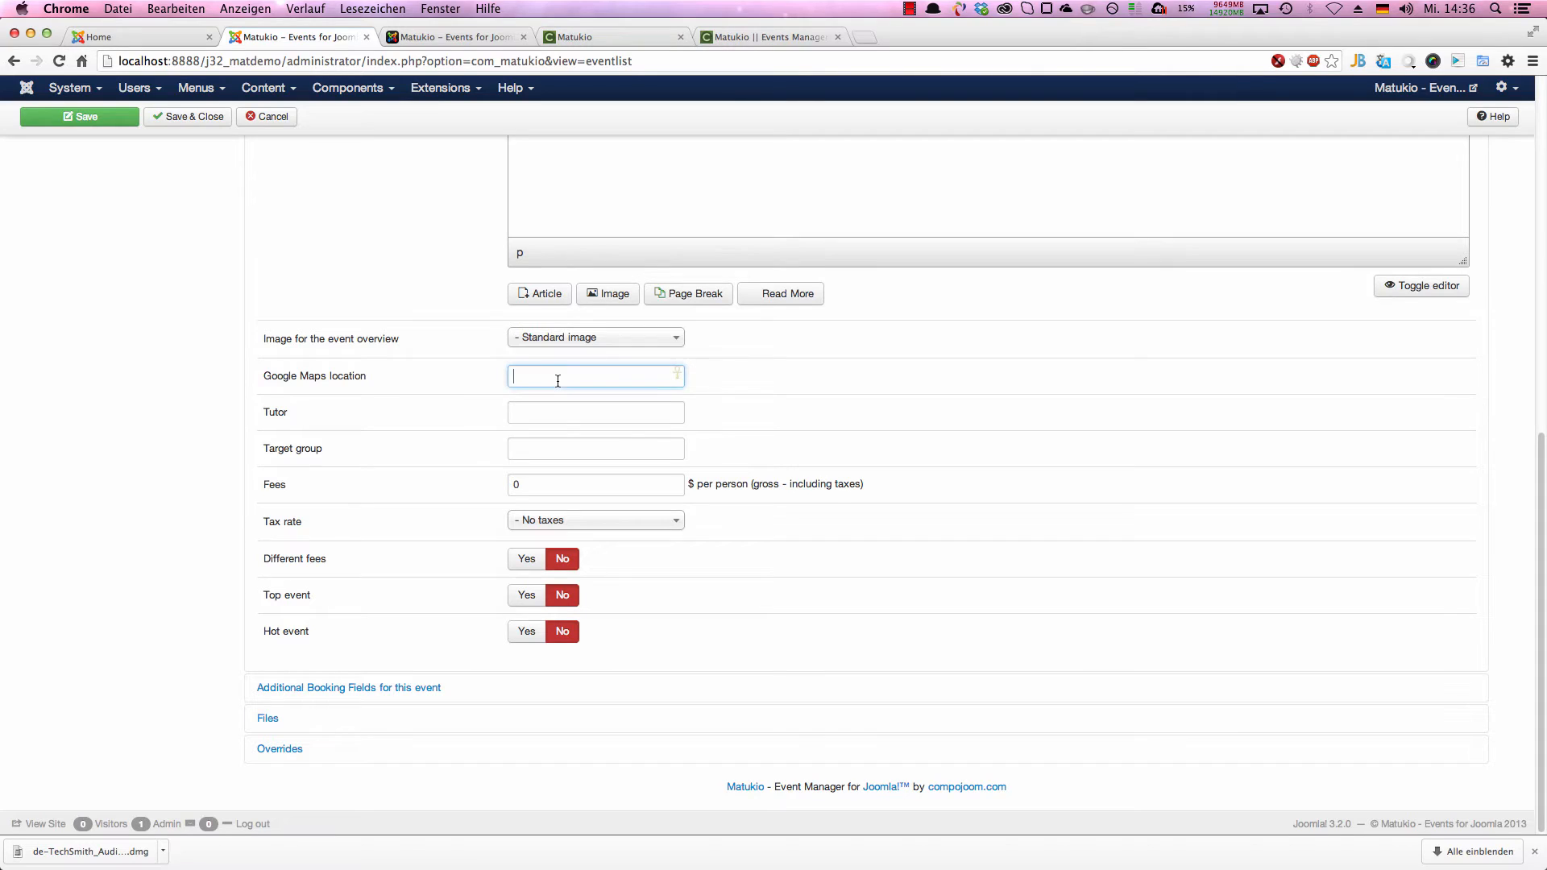
{"action": "type", "text": "Muni"}
{"action": "key", "text": "Down"}
{"action": "key", "text": "Return"}
{"action": "key", "text": "Tab"}
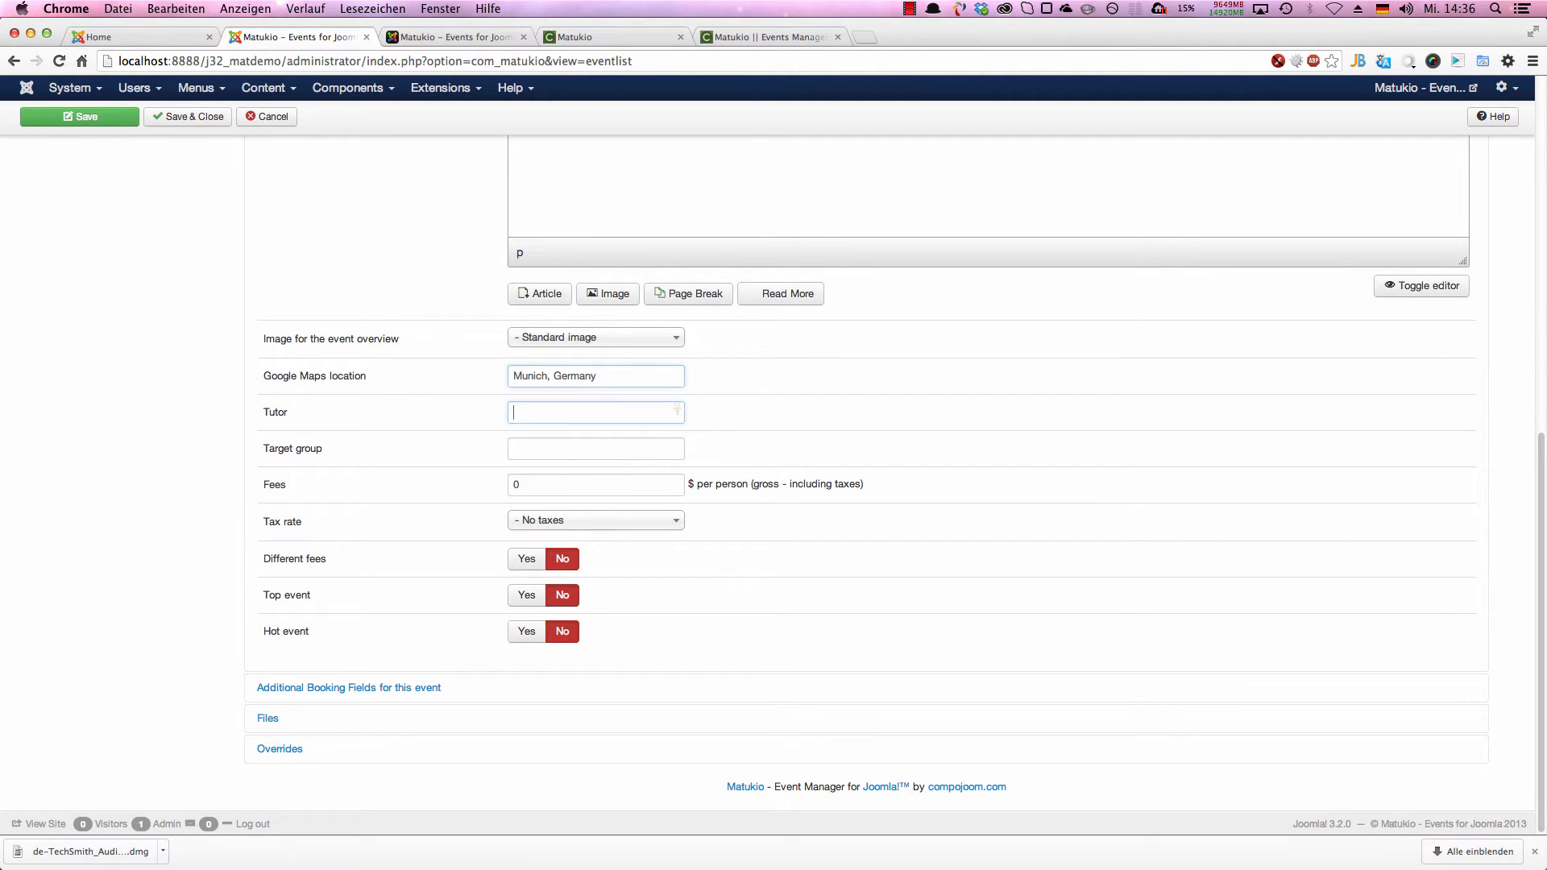
Step: Enter the tutor's full name and set the event's target group to "Everybody"
{"action": "type", "text": "Yves Hoppe"}
{"action": "key", "text": "Tab"}
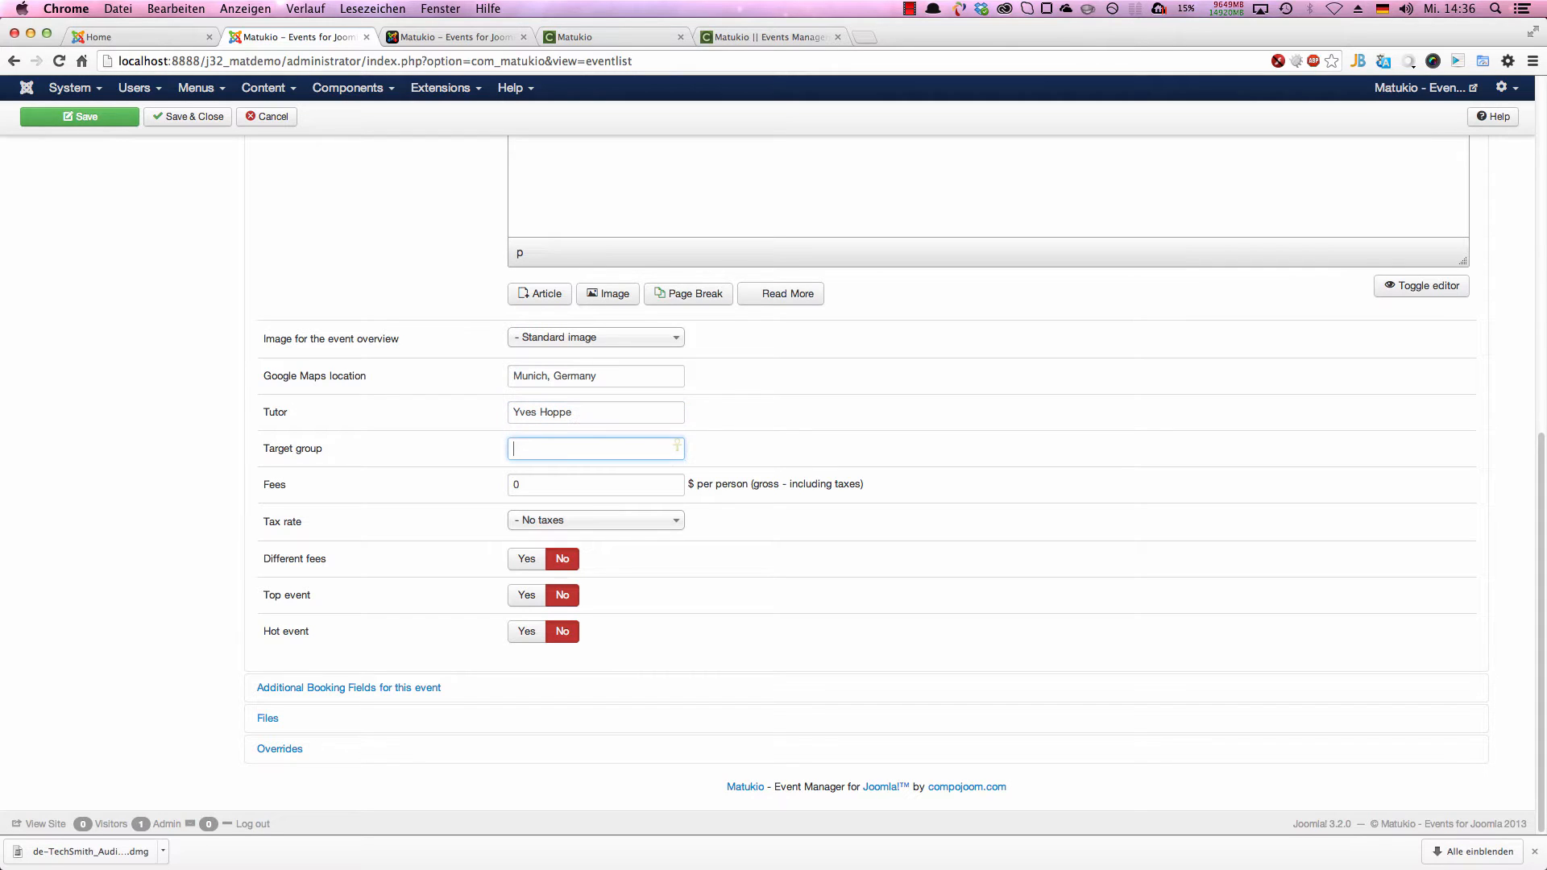
{"action": "type", "text": "Everybody"}
{"action": "key", "text": "Tab"}
{"action": "type", "text": "20"}
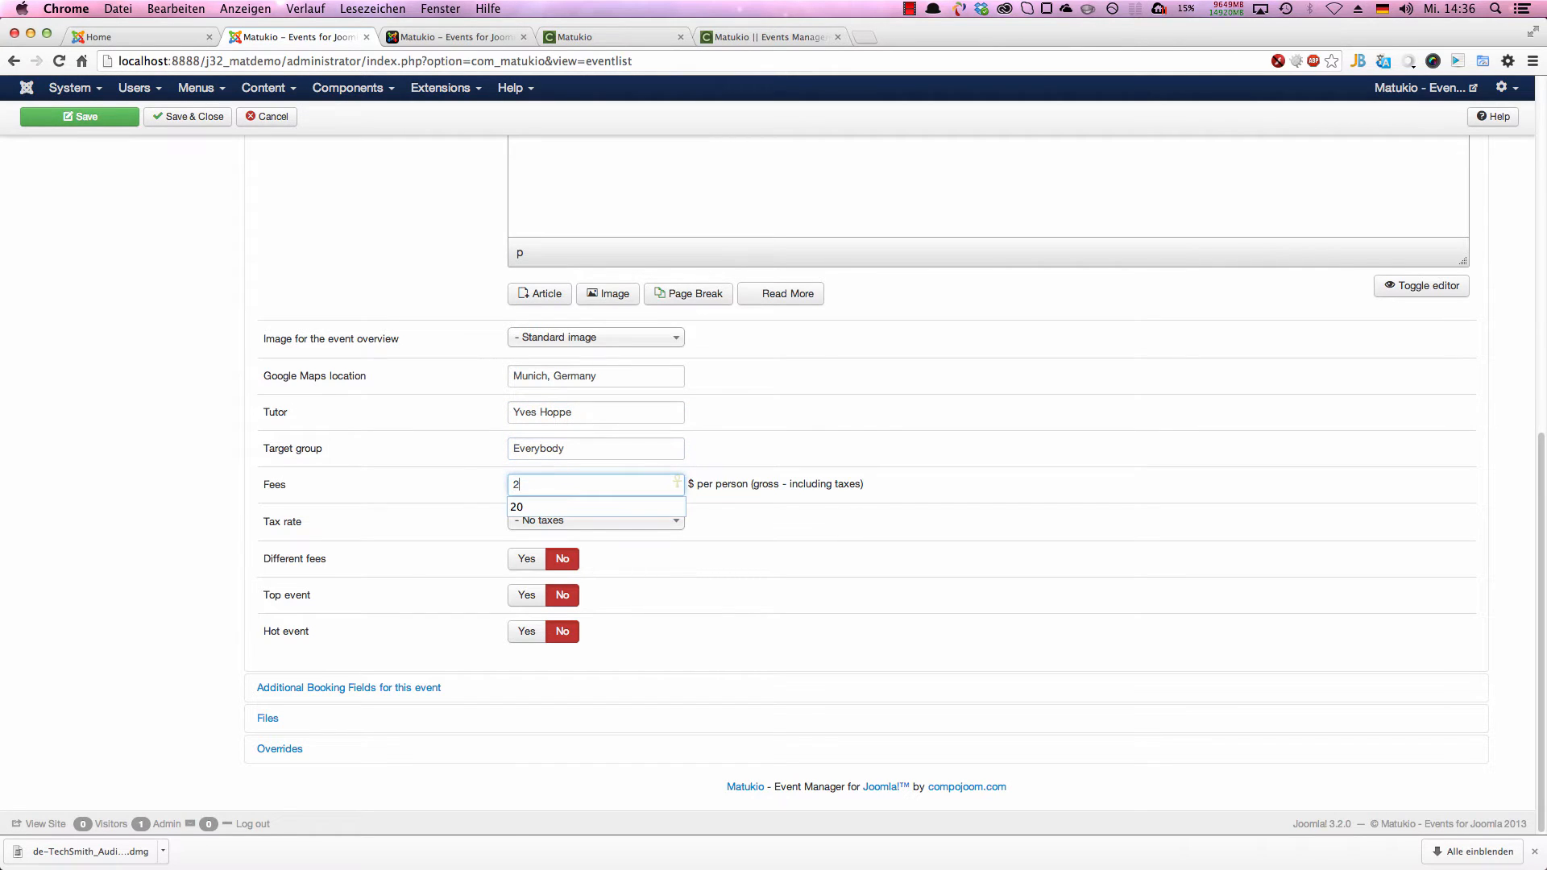
{"action": "key", "text": "Tab"}
{"action": "key", "text": "Tab"}
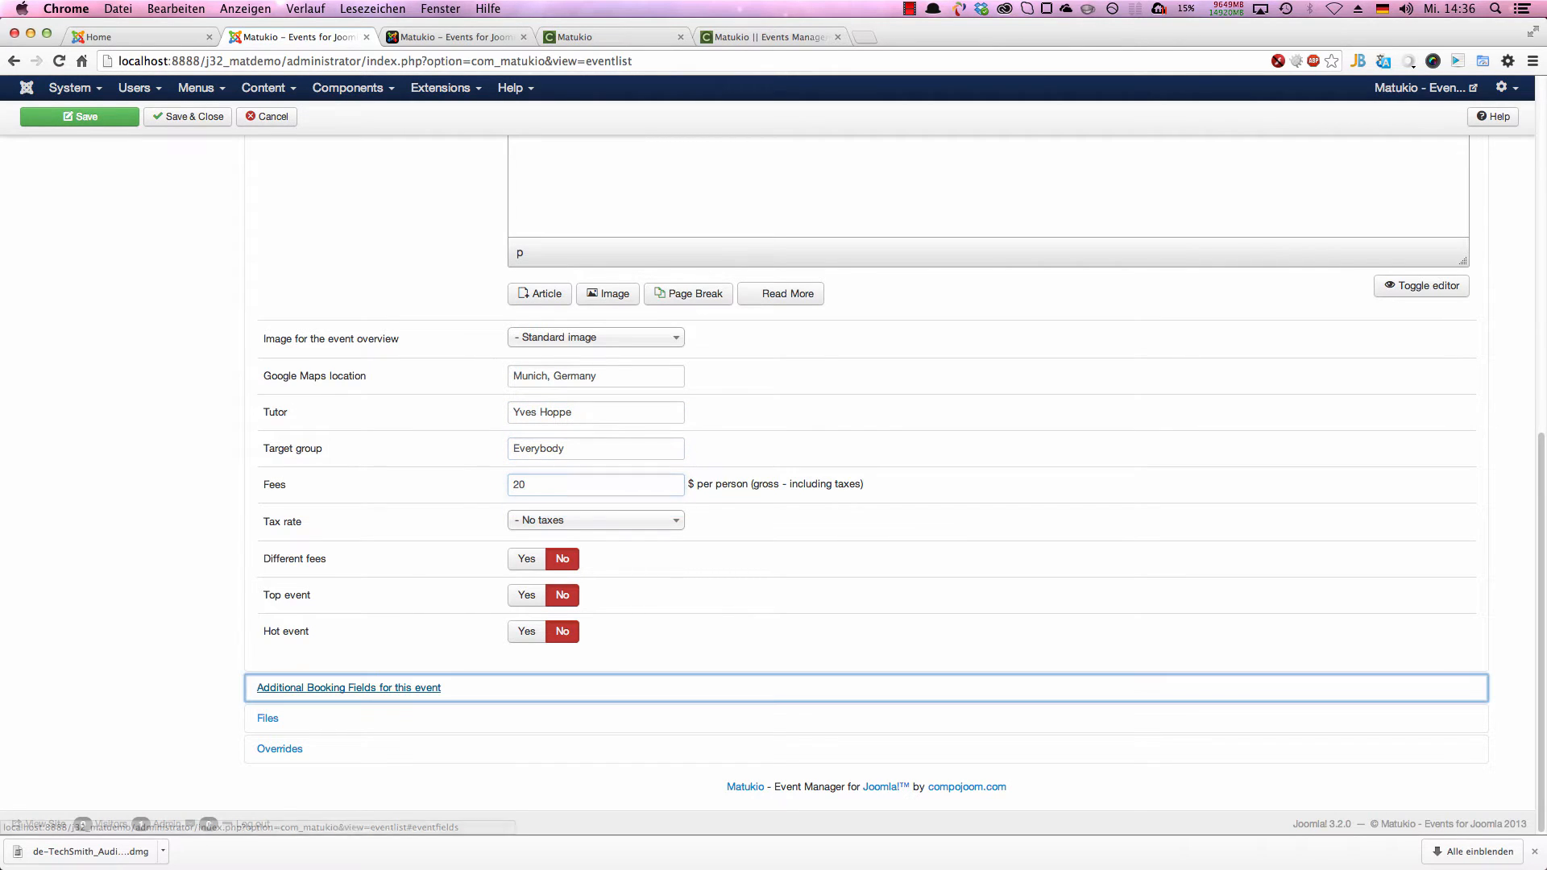
Step: Set the event's fee to 0 and mark it as a hot event
{"action": "double_click", "coordinate": [598, 483]}
{"action": "type", "text": "0"}
{"action": "left_click", "coordinate": [520, 632]}
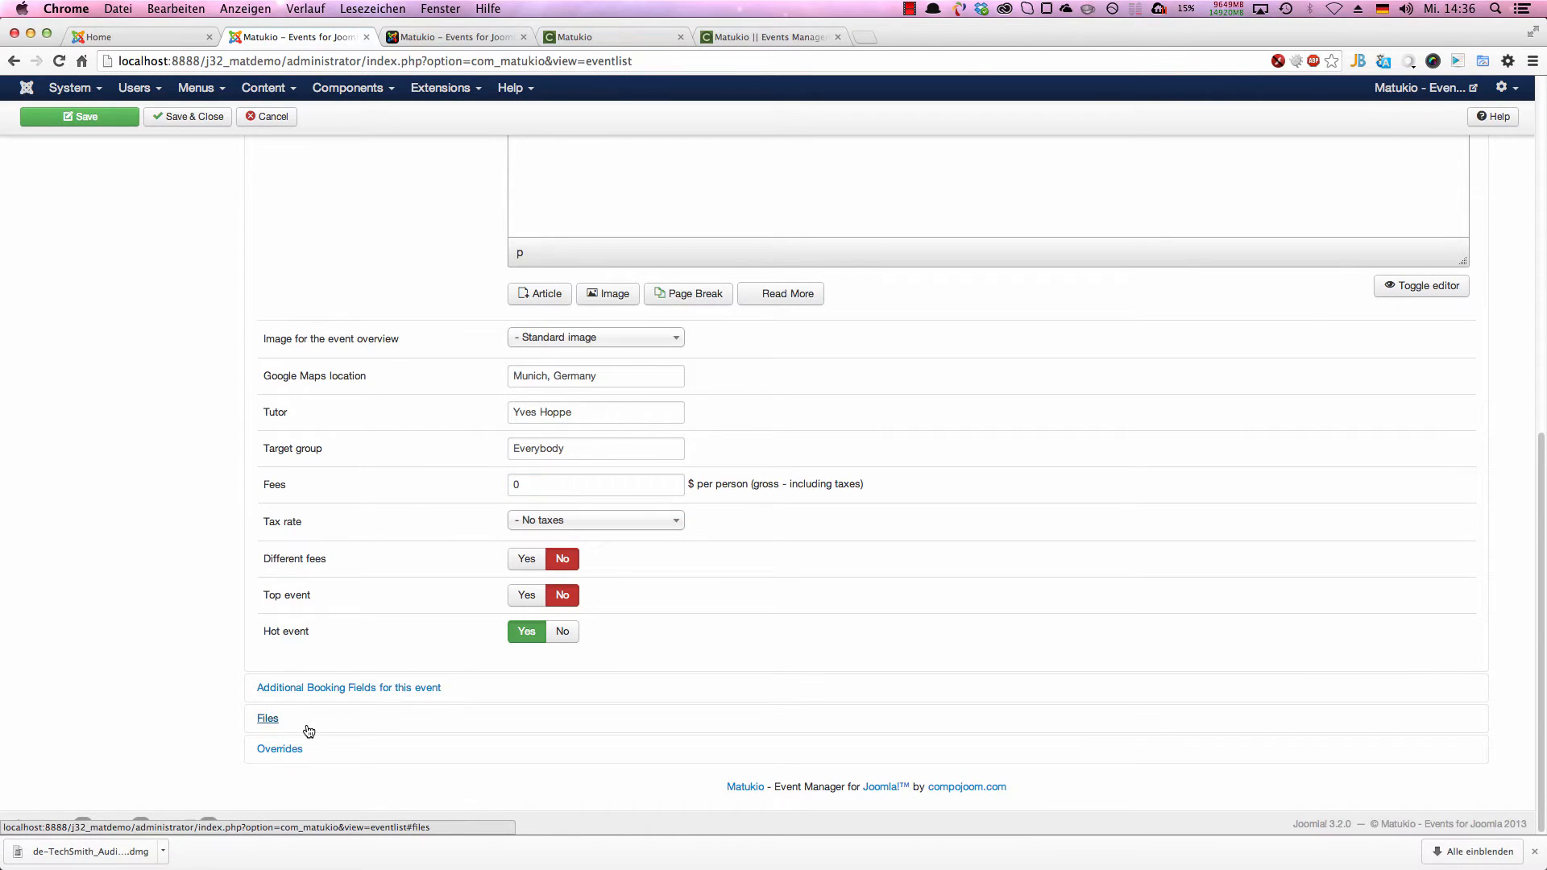
Step: Look through the event's additional booking fields and overrides, and save and close the event
{"action": "left_click", "coordinate": [311, 689]}
{"action": "scroll", "coordinate": [622, 311], "scroll_direction": "down", "scroll_amount": 10}
{"action": "scroll", "coordinate": [472, 503], "scroll_direction": "down", "scroll_amount": 15}
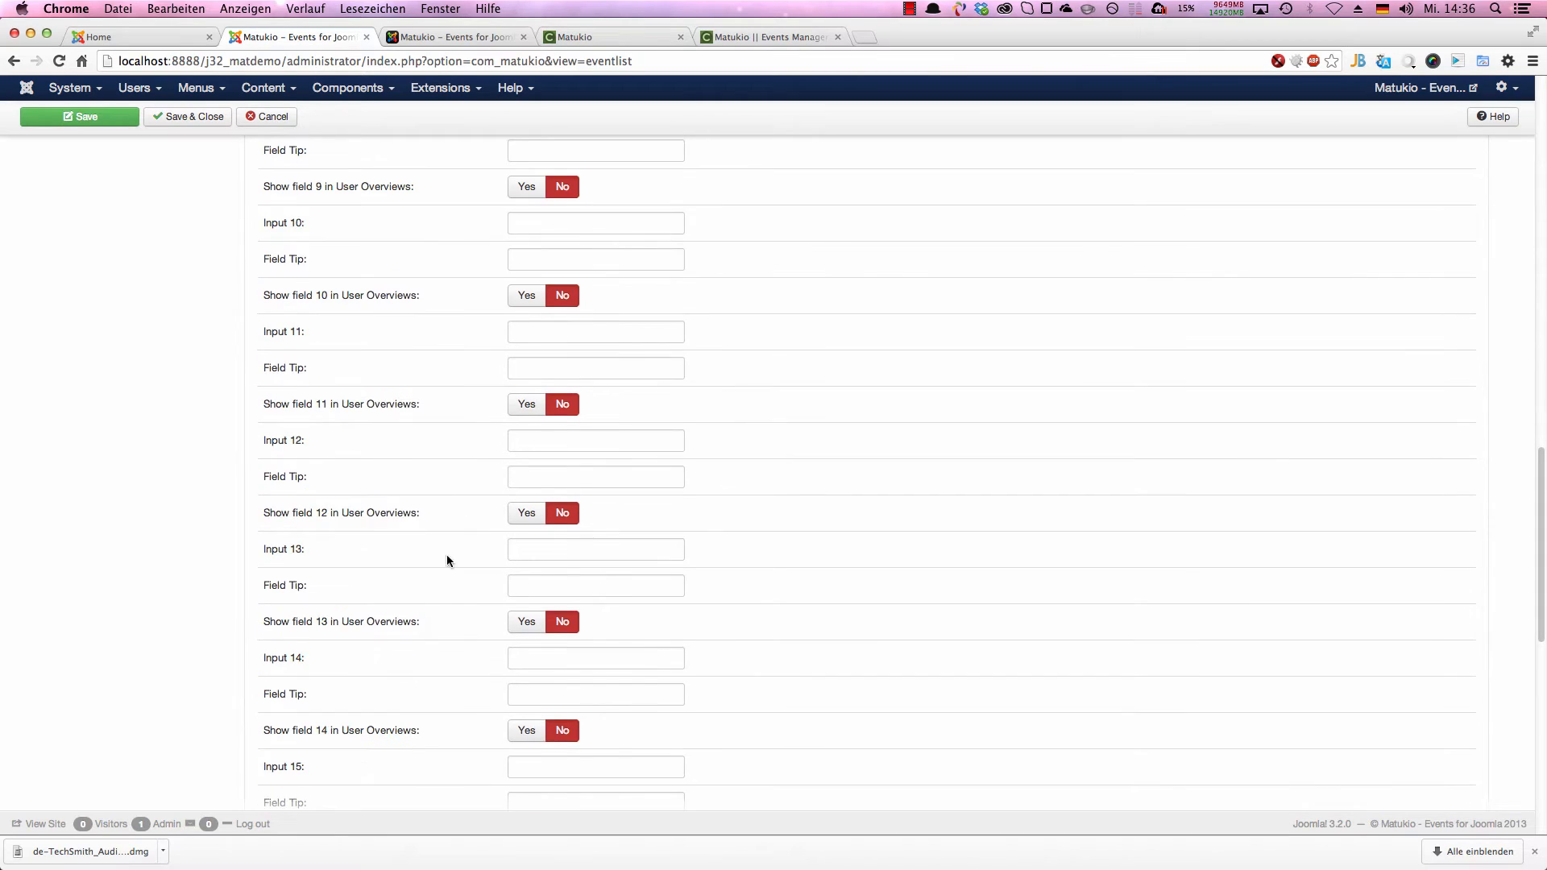
{"action": "left_click", "coordinate": [288, 750]}
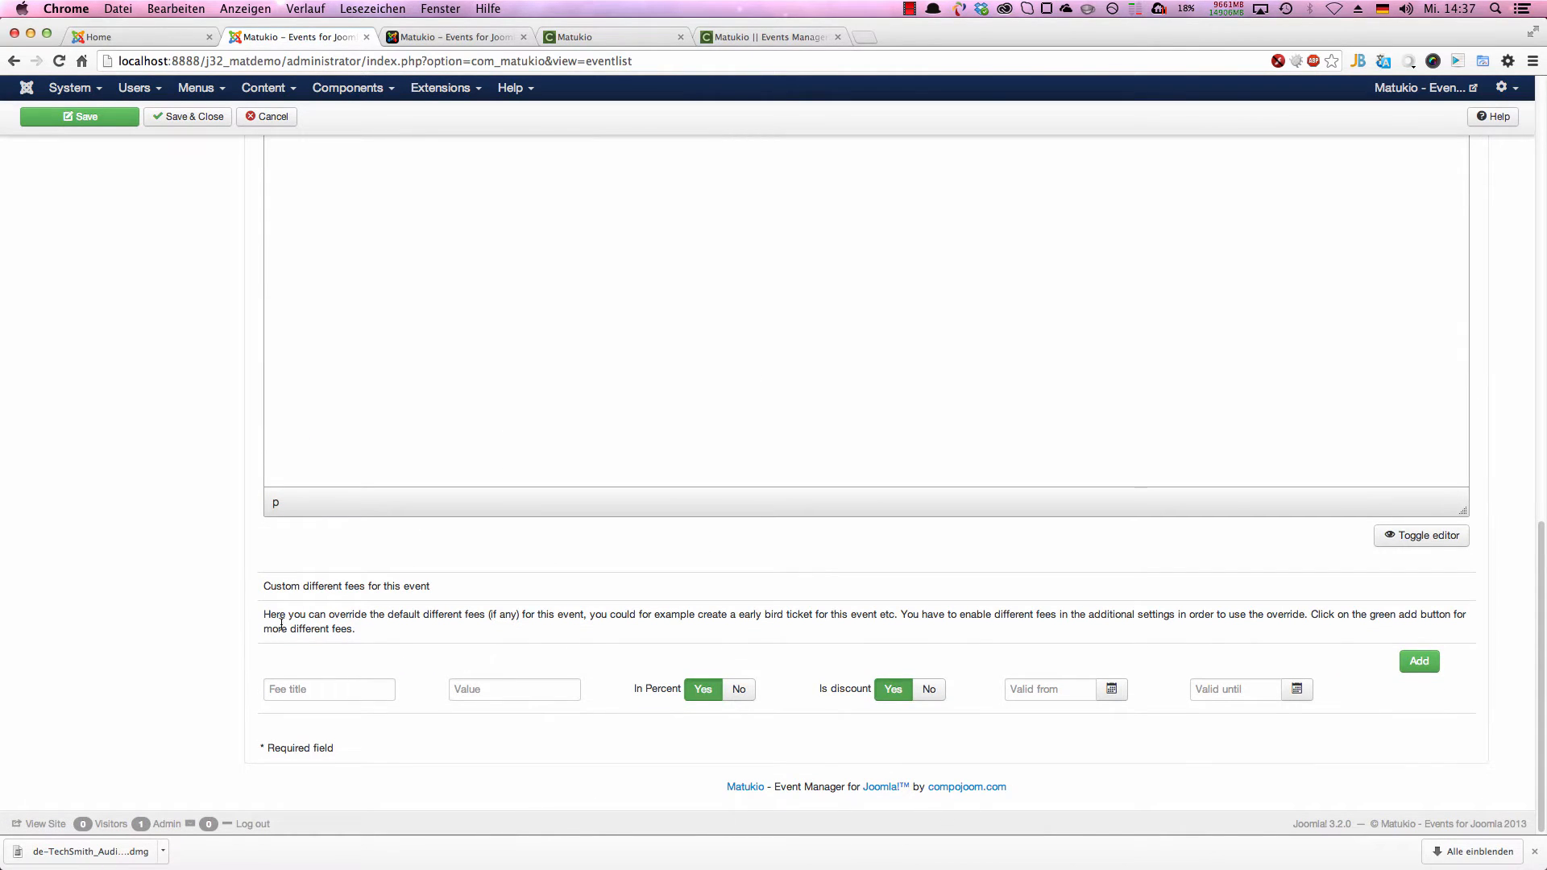
{"action": "scroll", "coordinate": [553, 635], "scroll_direction": "up", "scroll_amount": 10}
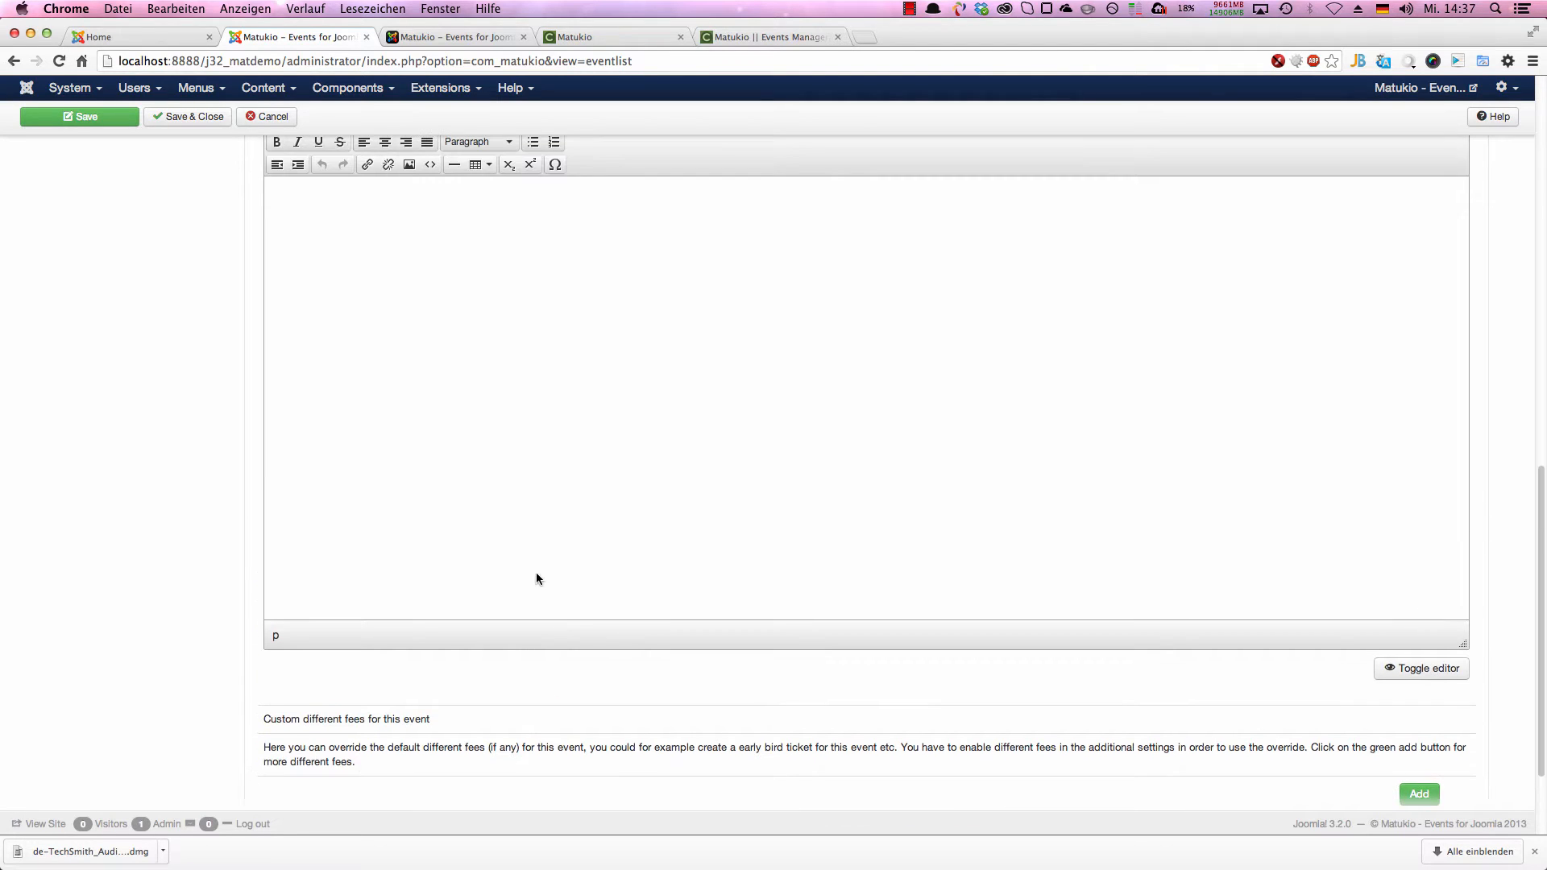
{"action": "scroll", "coordinate": [275, 374], "scroll_direction": "up", "scroll_amount": 3}
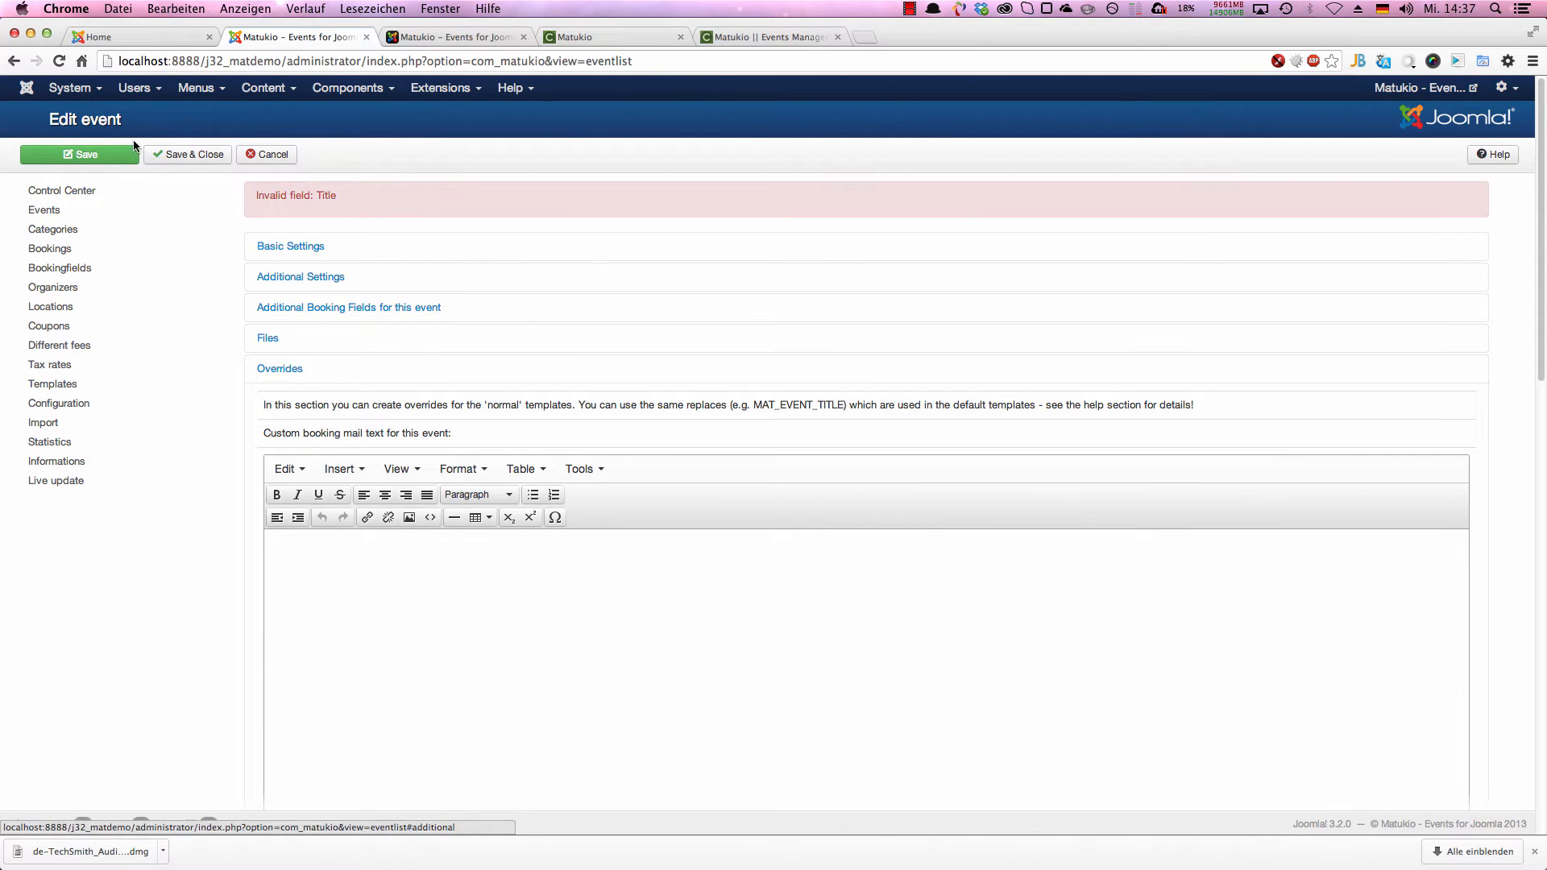
{"action": "left_click", "coordinate": [185, 154]}
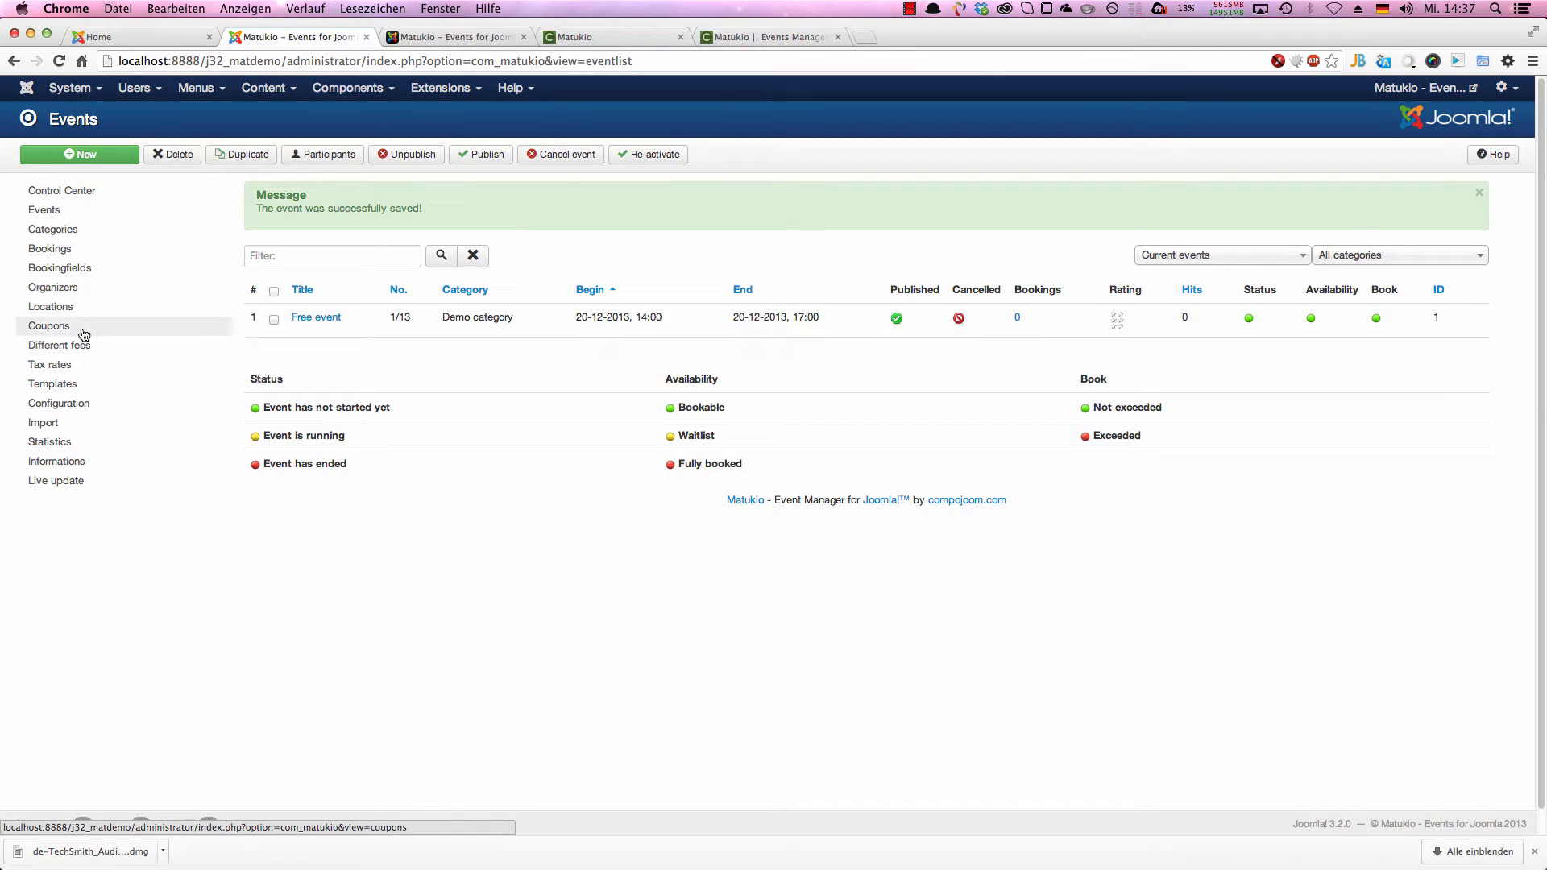
Step: Start a new organizer for Super User and enter the organizer's full name as the name override
{"action": "left_click", "coordinate": [79, 297]}
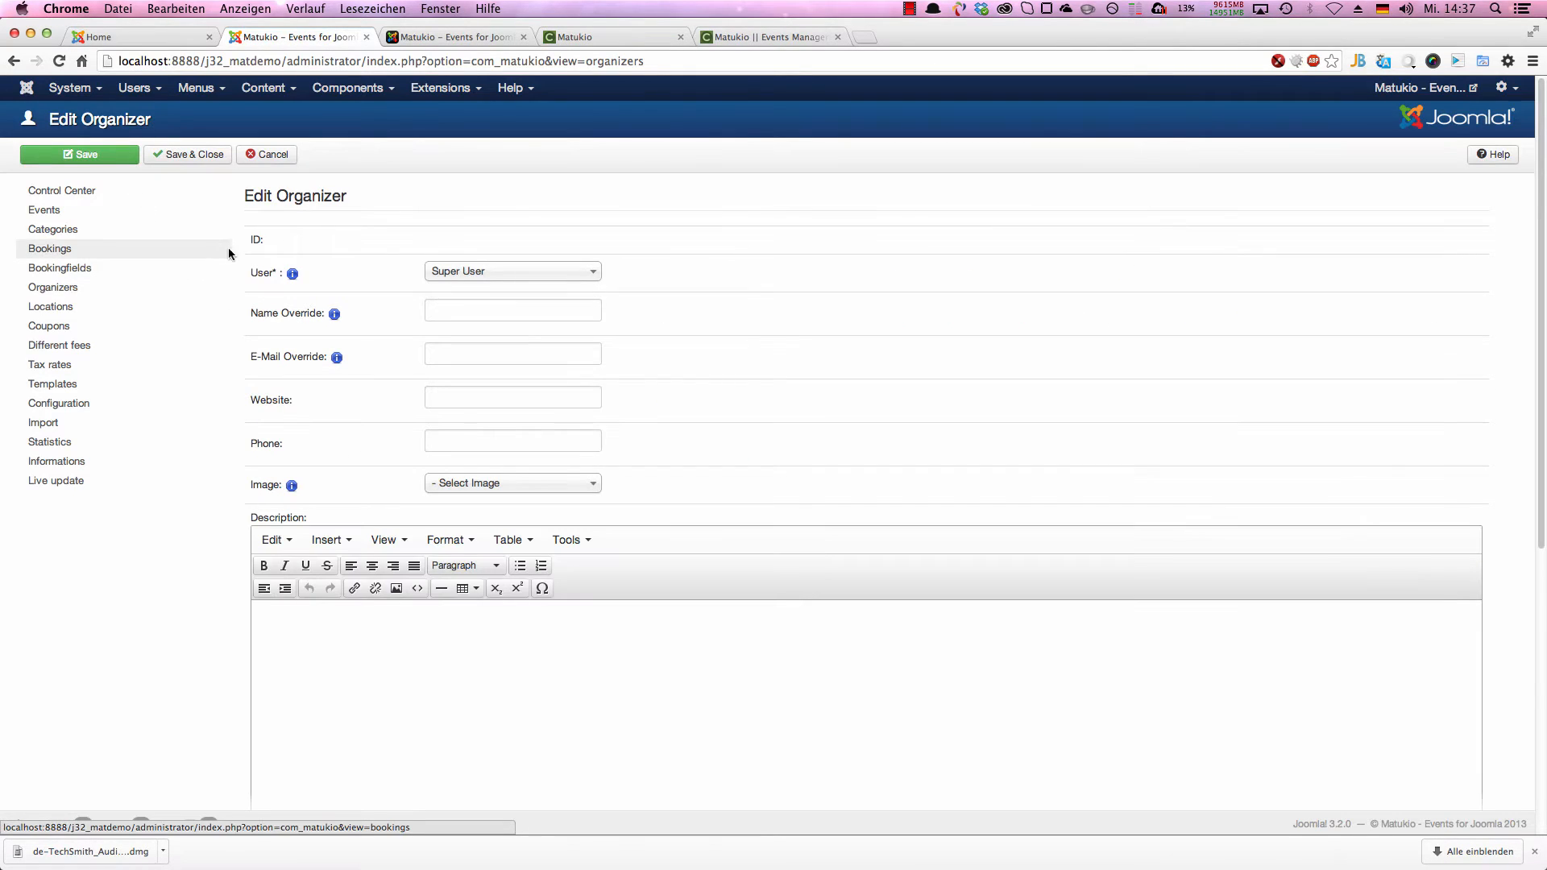
{"action": "left_click", "coordinate": [524, 278]}
{"action": "left_click", "coordinate": [519, 295]}
{"action": "left_click", "coordinate": [497, 311]}
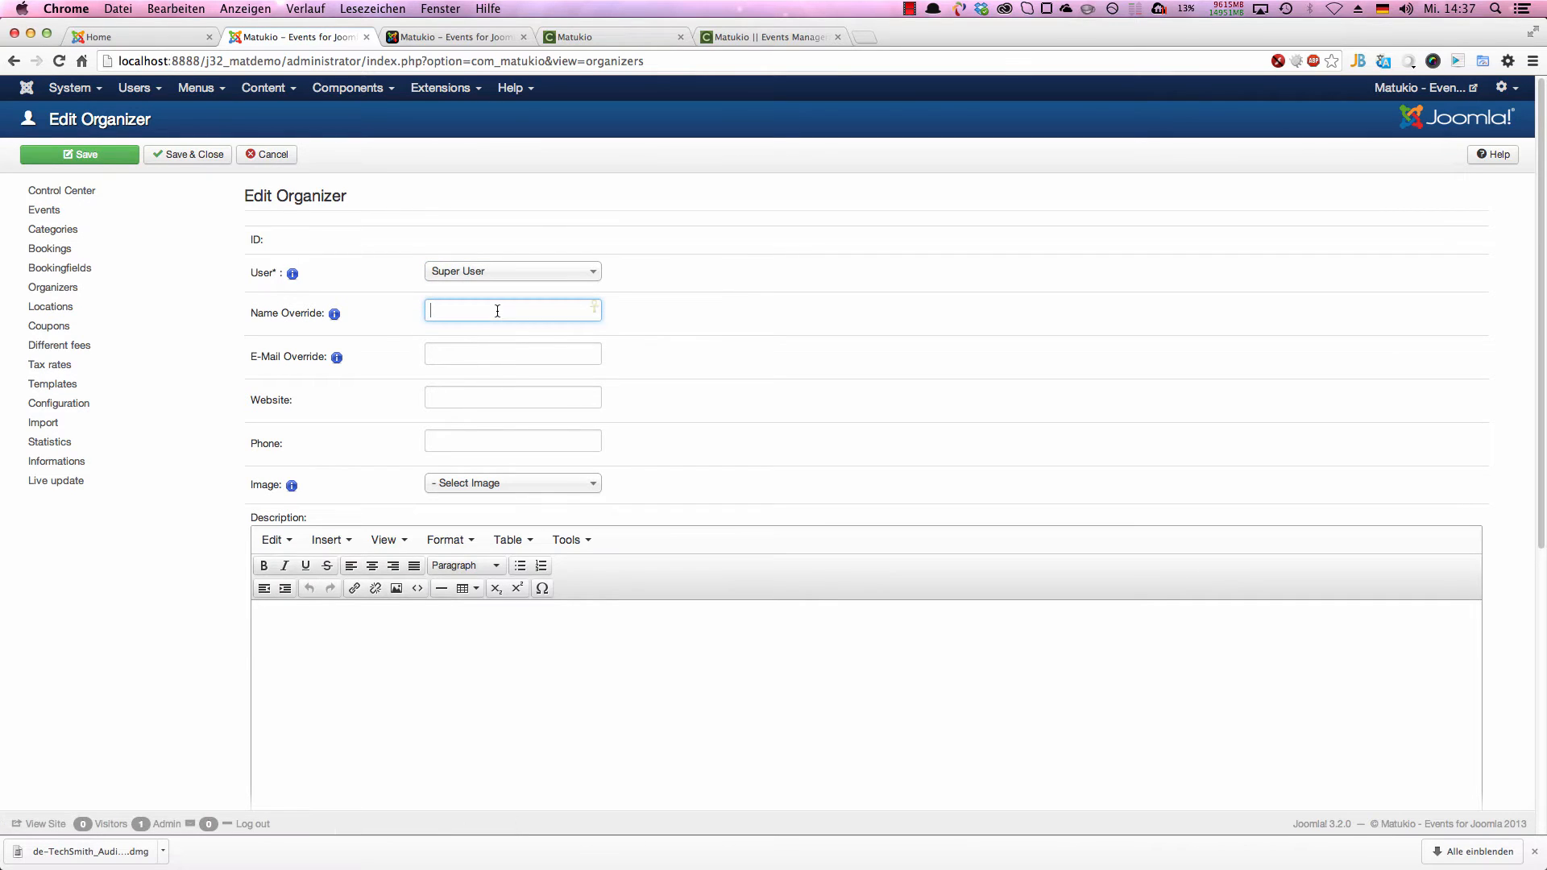
{"action": "type", "text": "Yves Hoppe"}
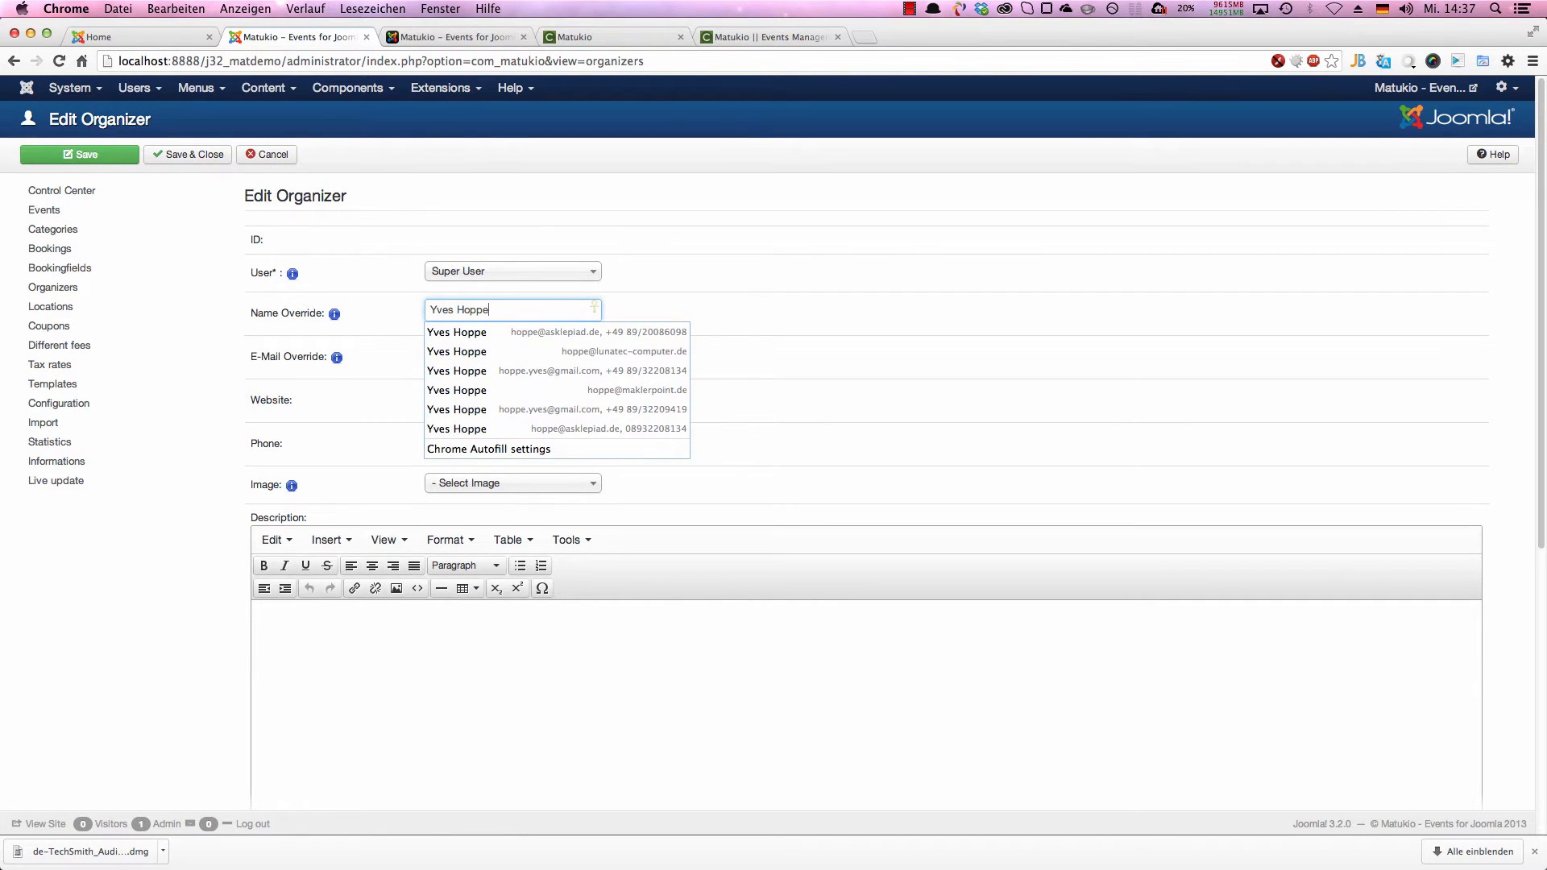
Step: Enter the organizer's e-mail address as the e-mail override
{"action": "key", "text": "Tab"}
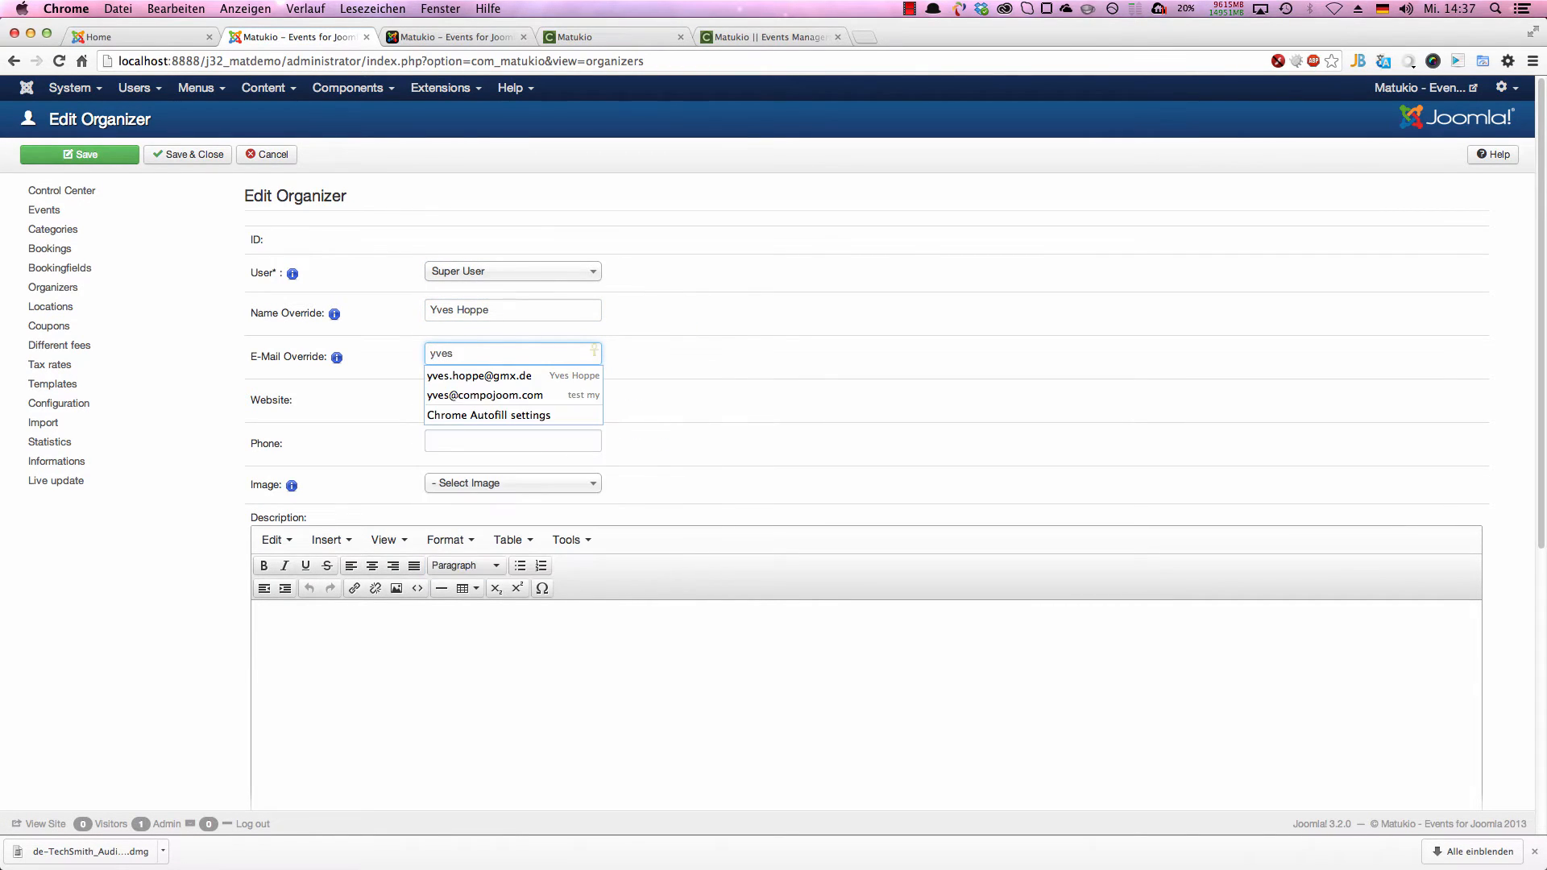
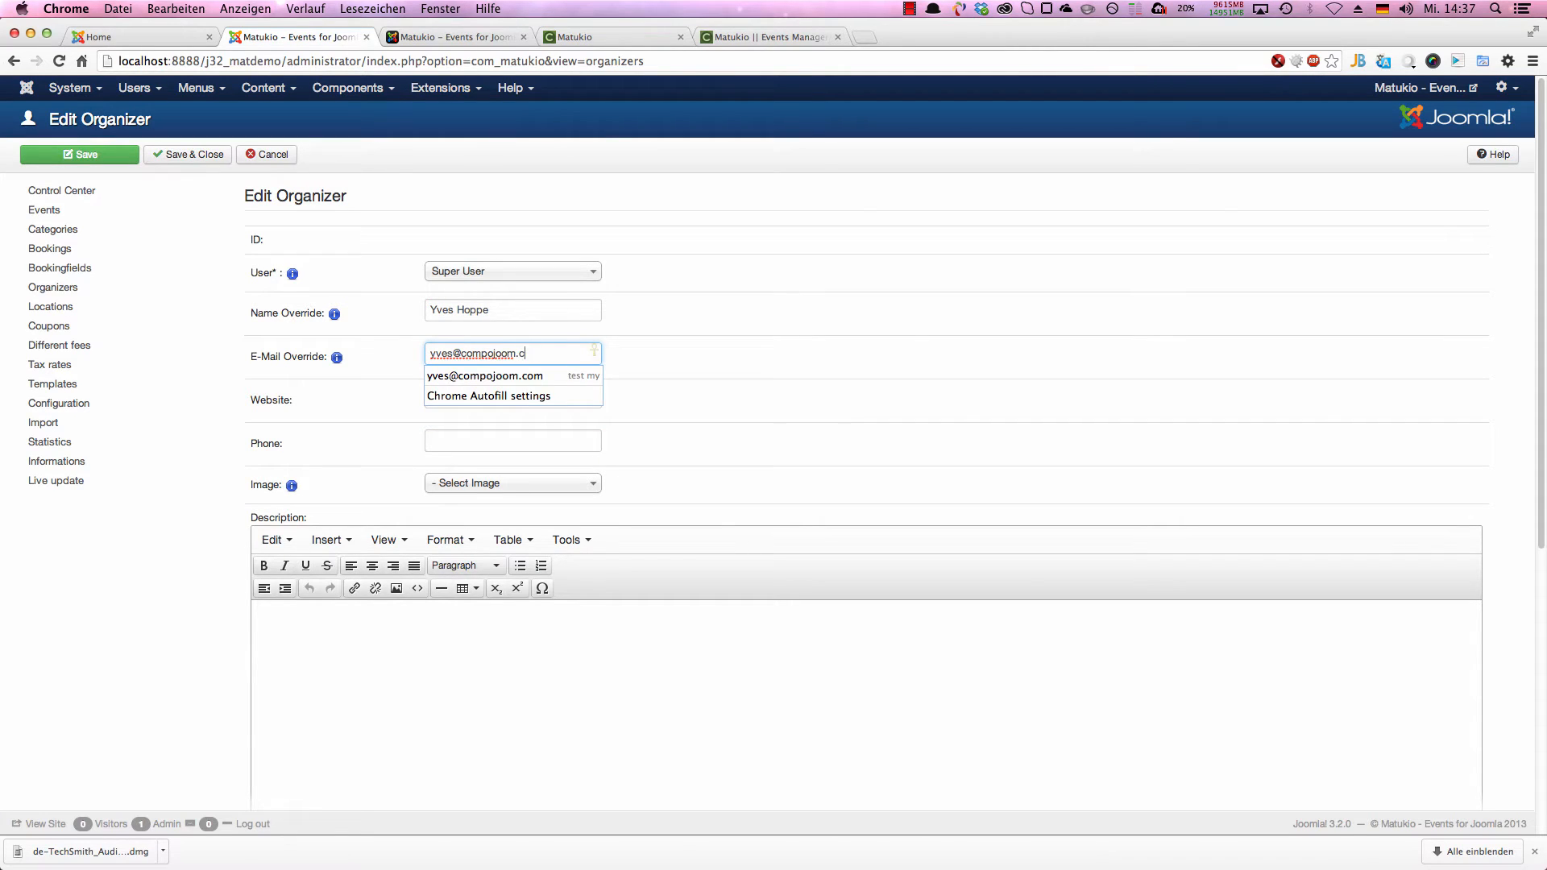
{"action": "key", "text": "Tab"}
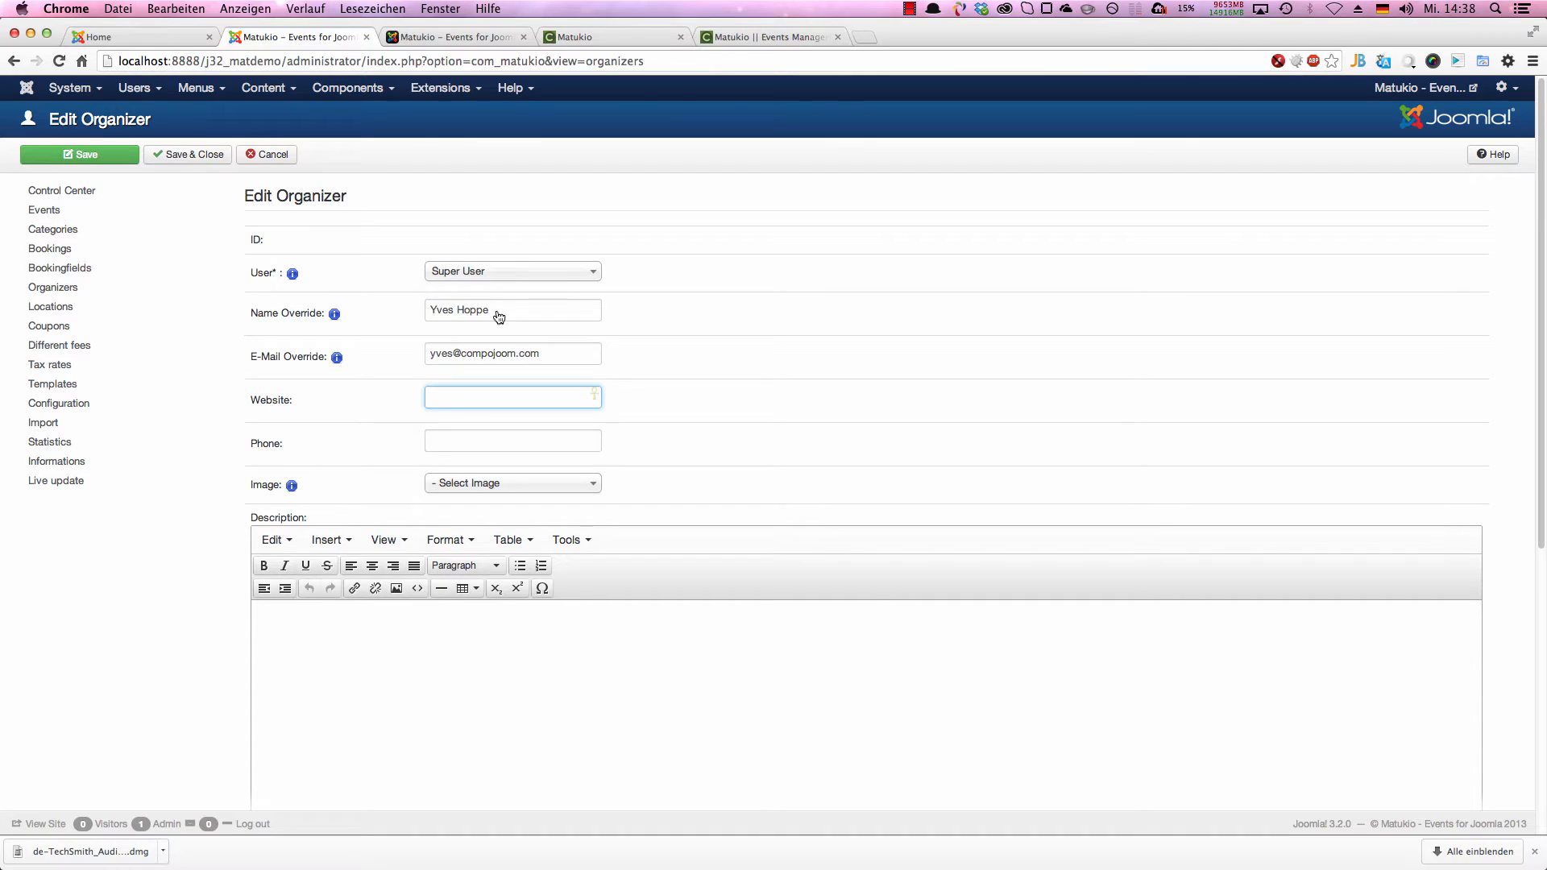
{"action": "left_click_drag", "start_coordinate": [427, 355], "coordinate": [628, 354]}
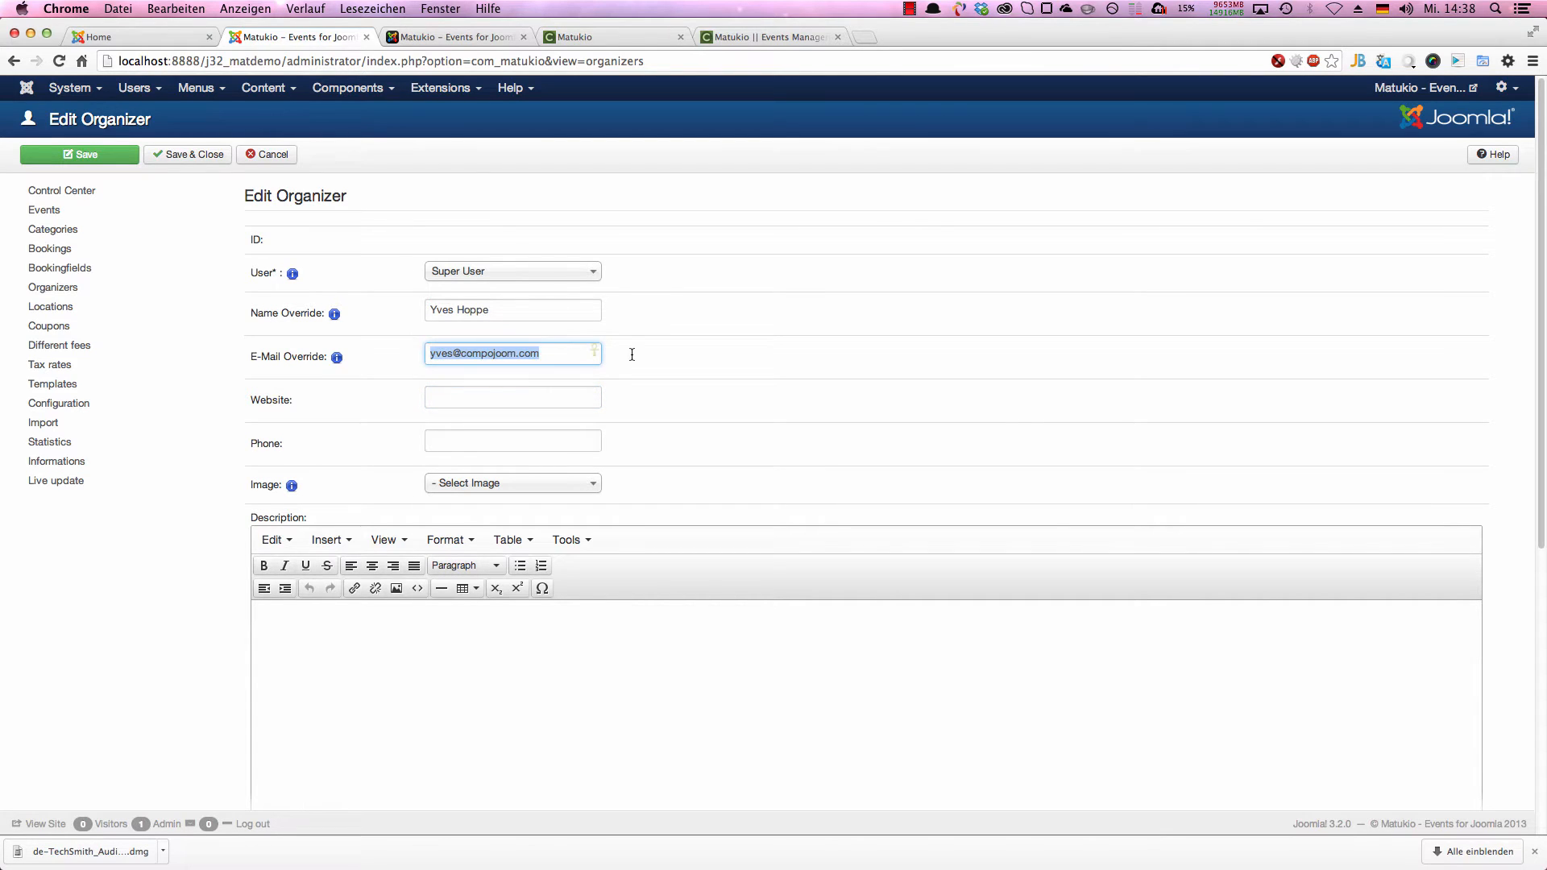
{"action": "mouse_move", "coordinate": [342, 356]}
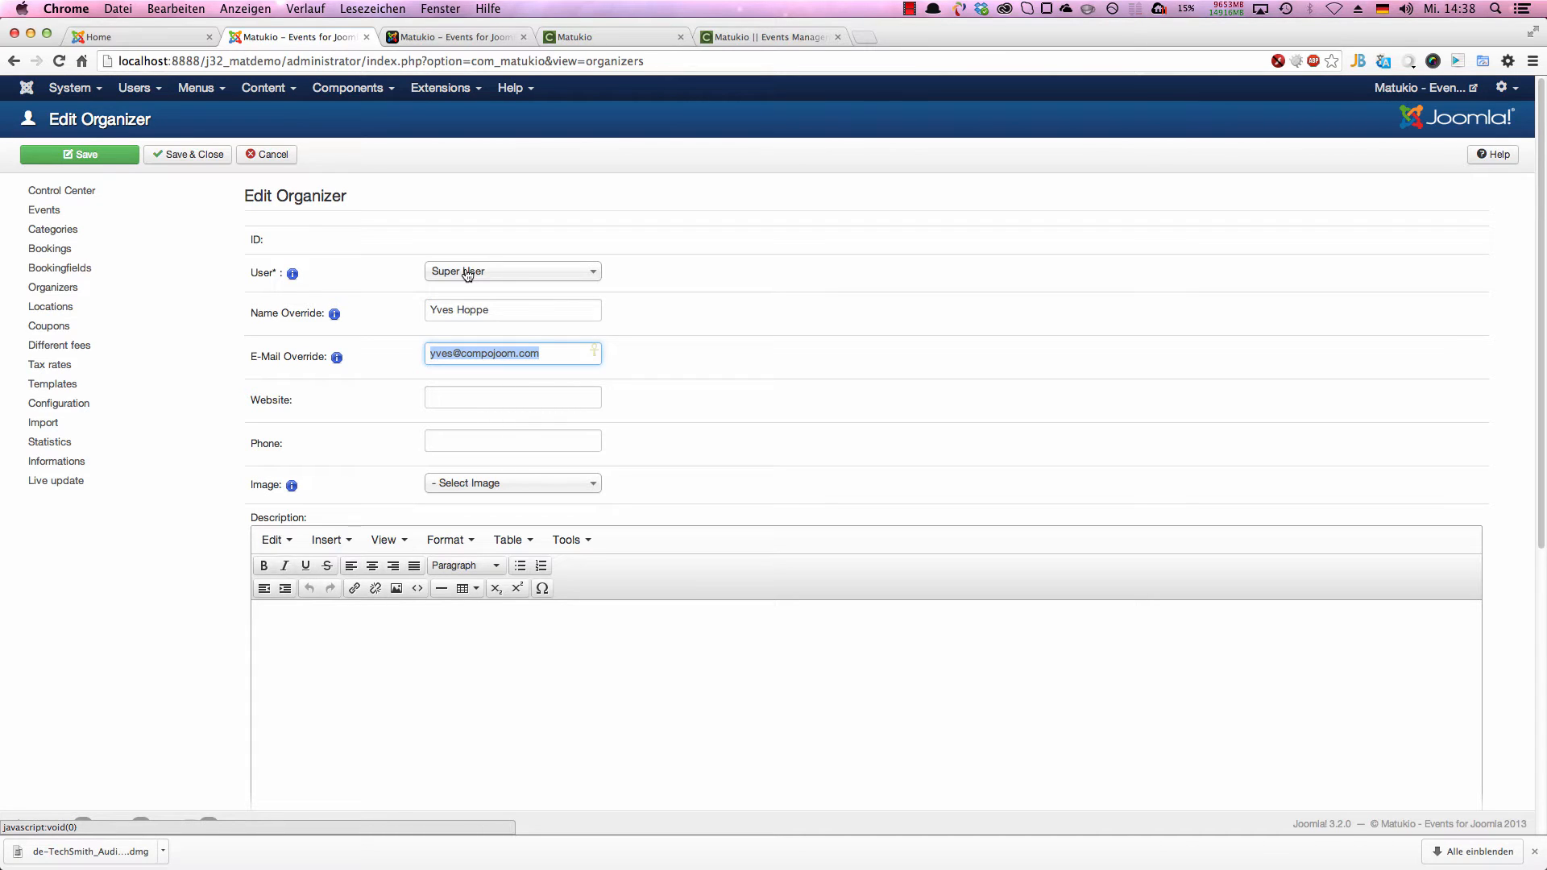
{"action": "key", "text": "Tab"}
{"action": "type", "text": "tp://compojo"}
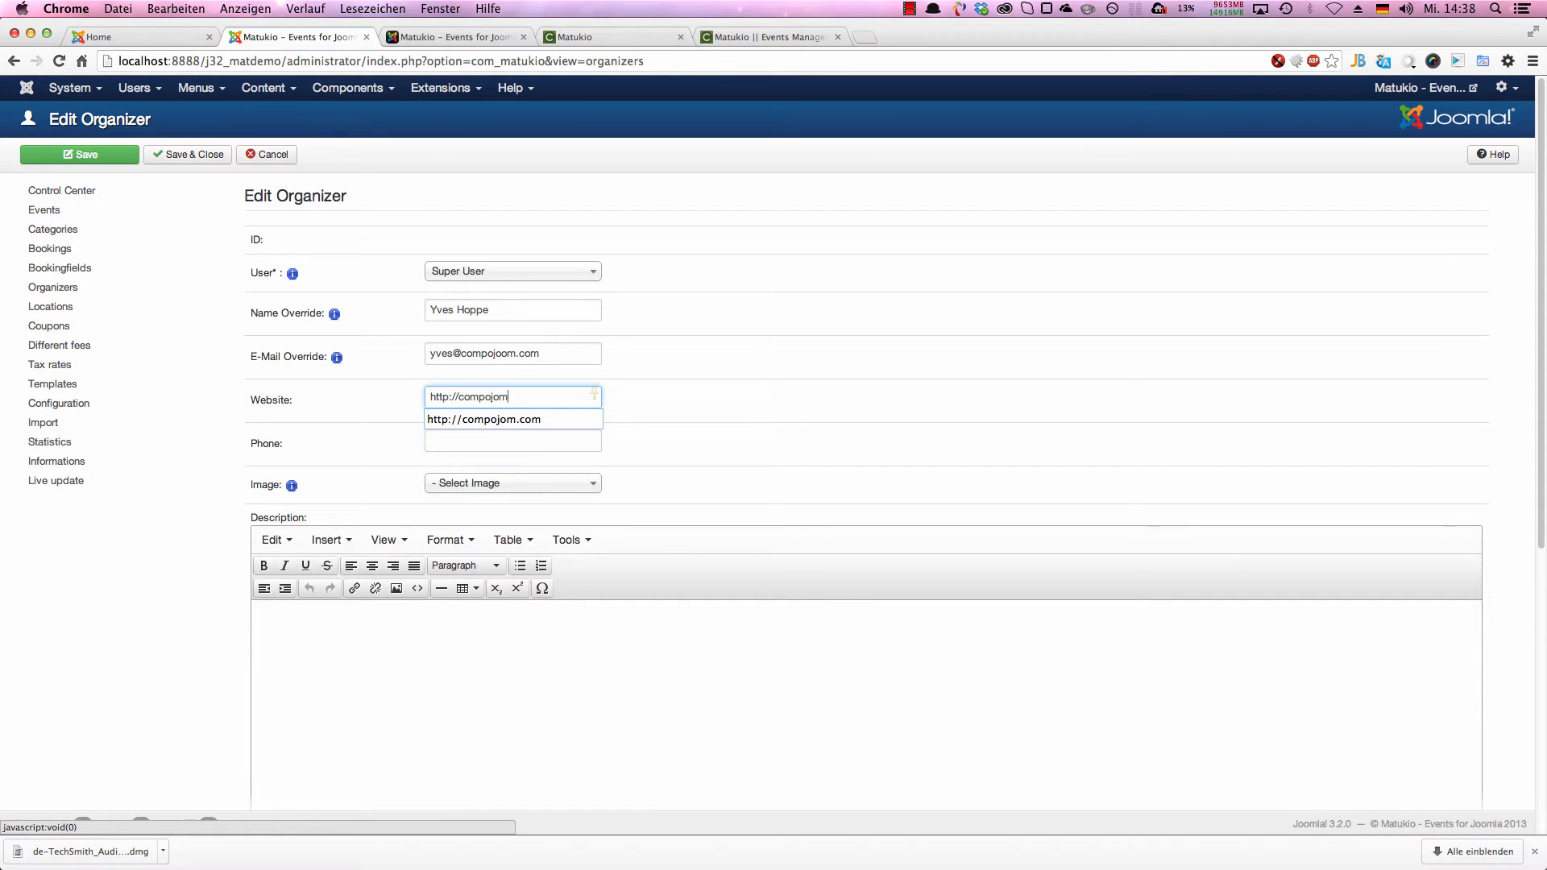
{"action": "type", "text": "om.c"}
{"action": "type", "text": "om"}
{"action": "key", "text": "Tab"}
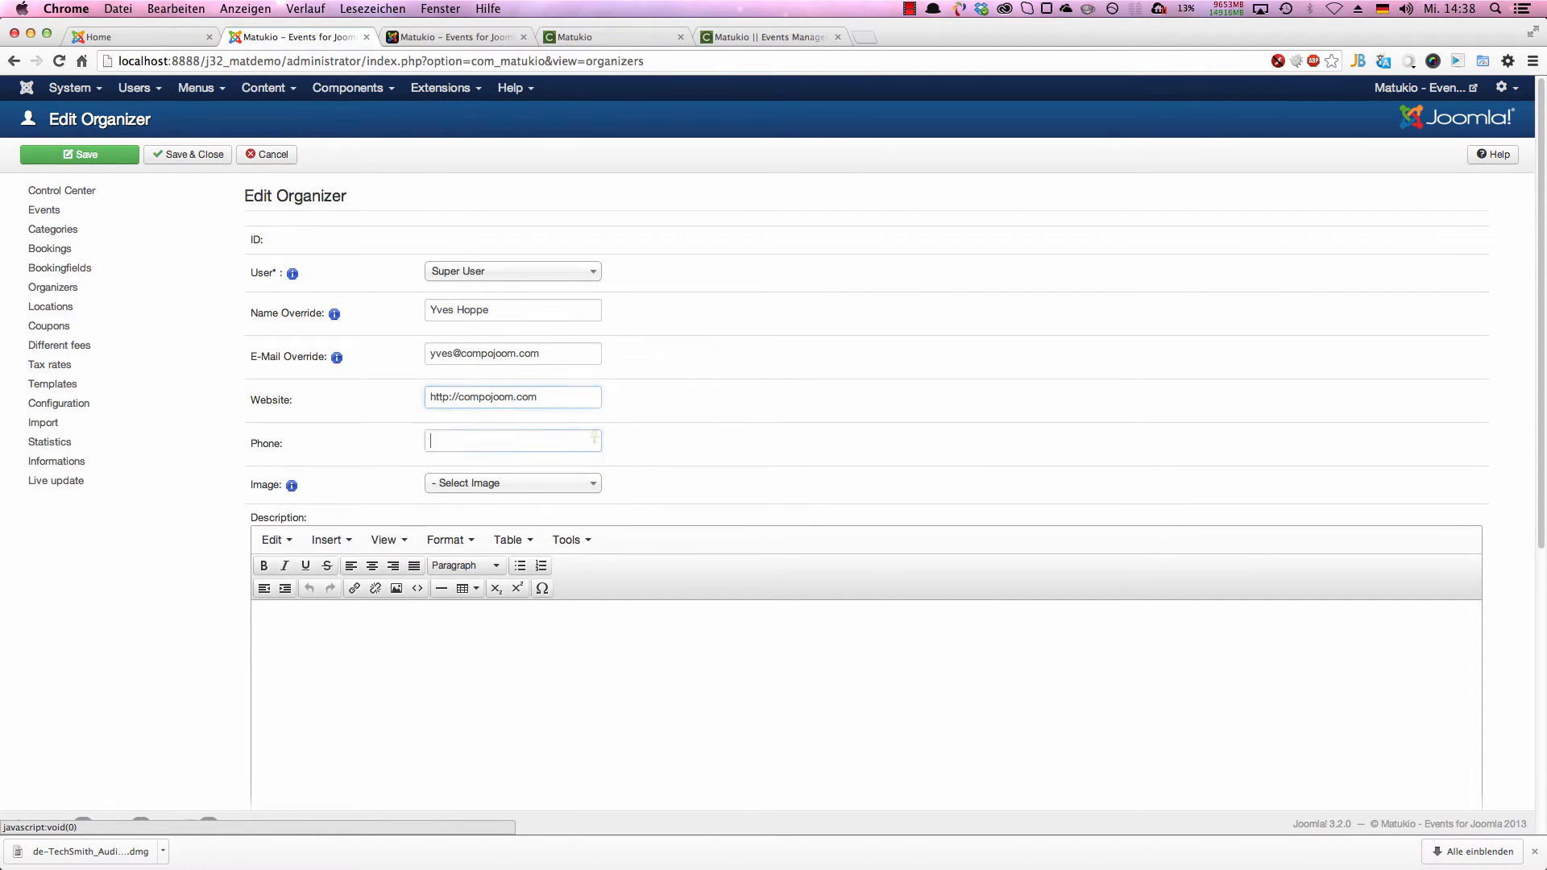
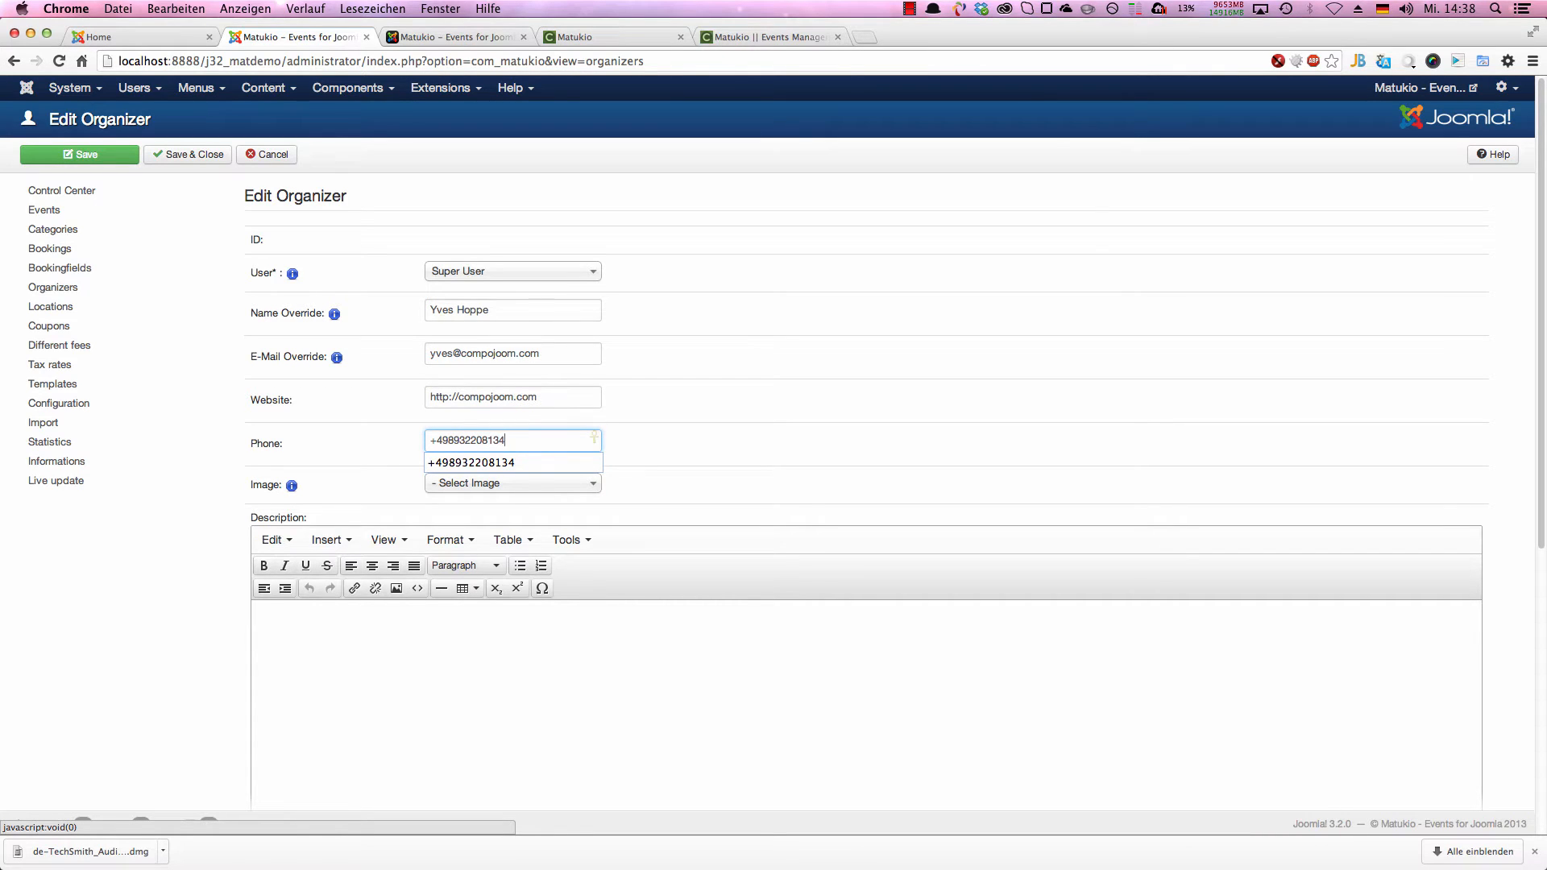
{"action": "key", "text": "Tab"}
Step: Enter "Some description" as the organizer's description, and save and close the organizer
{"action": "scroll", "coordinate": [346, 647], "scroll_direction": "down", "scroll_amount": 6}
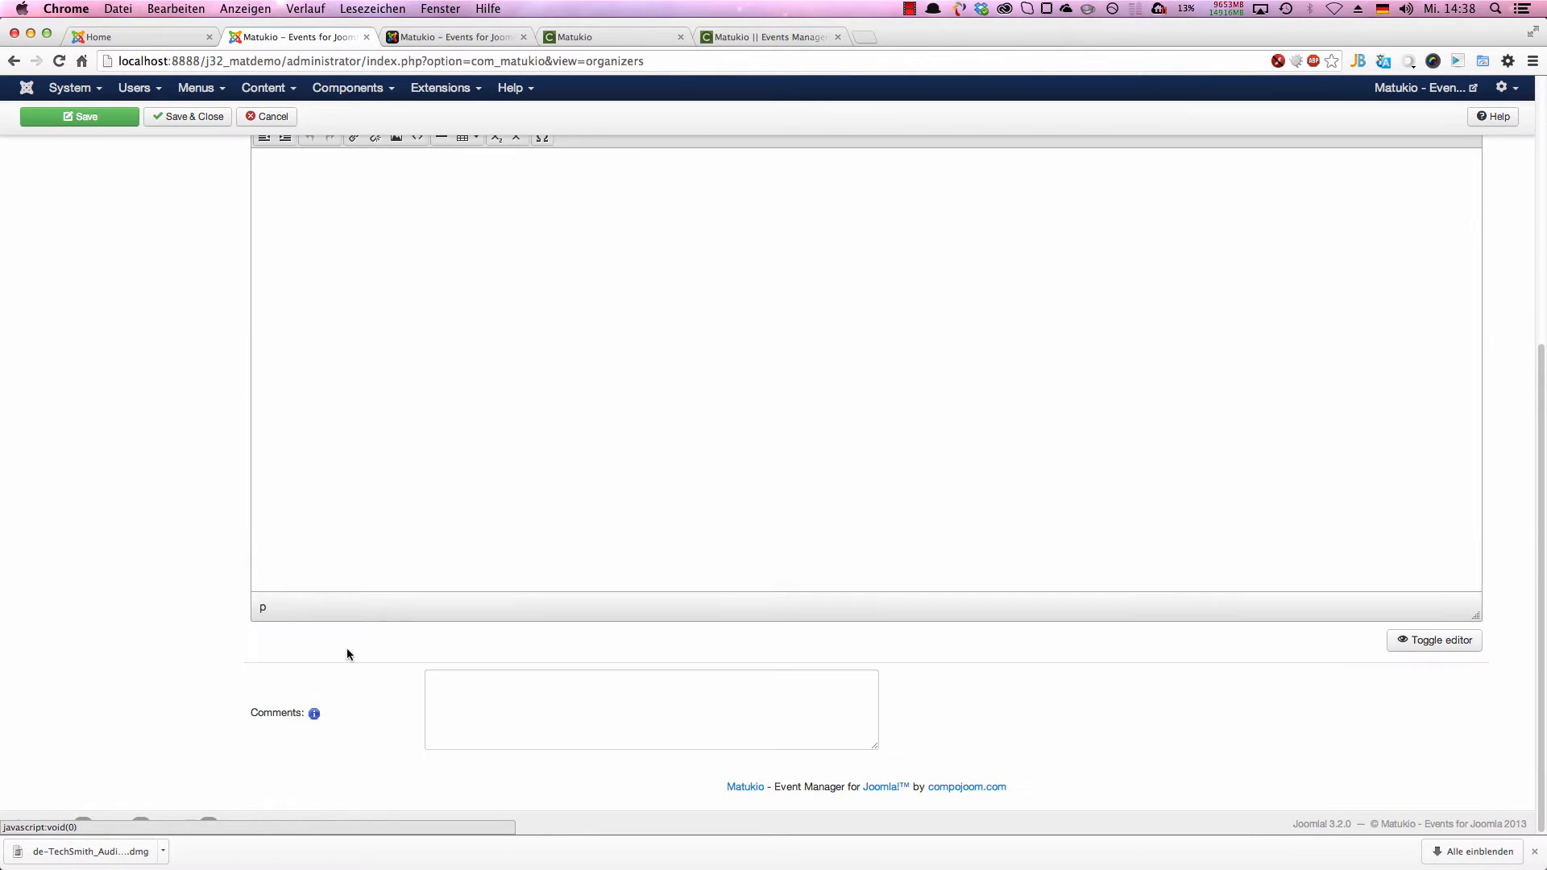
{"action": "scroll", "coordinate": [346, 648], "scroll_direction": "up", "scroll_amount": 4}
{"action": "left_click", "coordinate": [322, 610]}
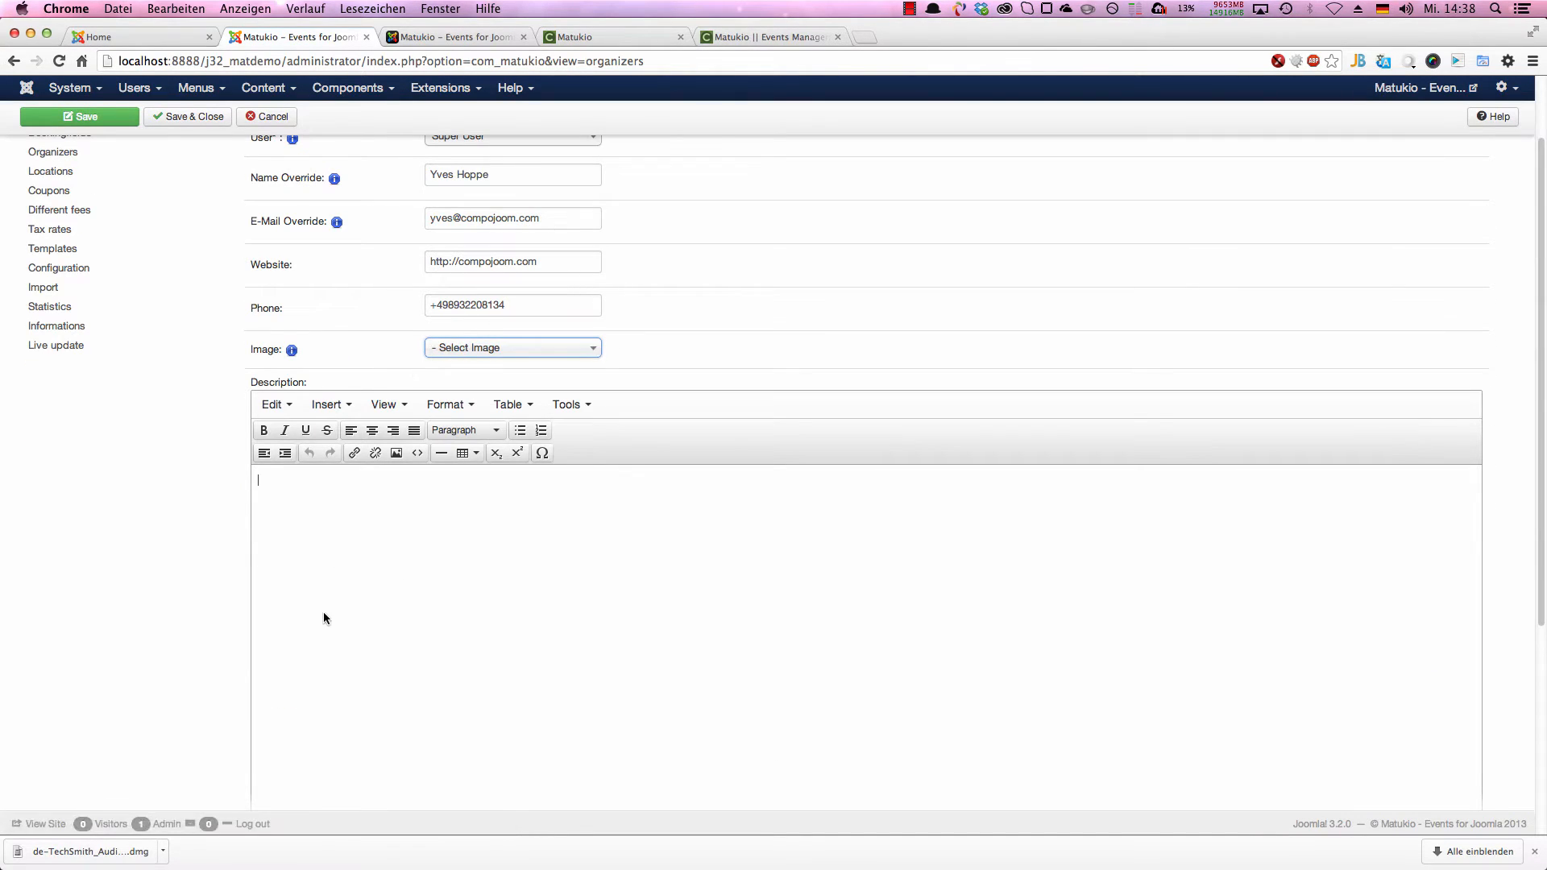
{"action": "type", "text": "Some description"}
{"action": "scroll", "coordinate": [161, 250], "scroll_direction": "up", "scroll_amount": 4}
{"action": "left_click", "coordinate": [188, 153]}
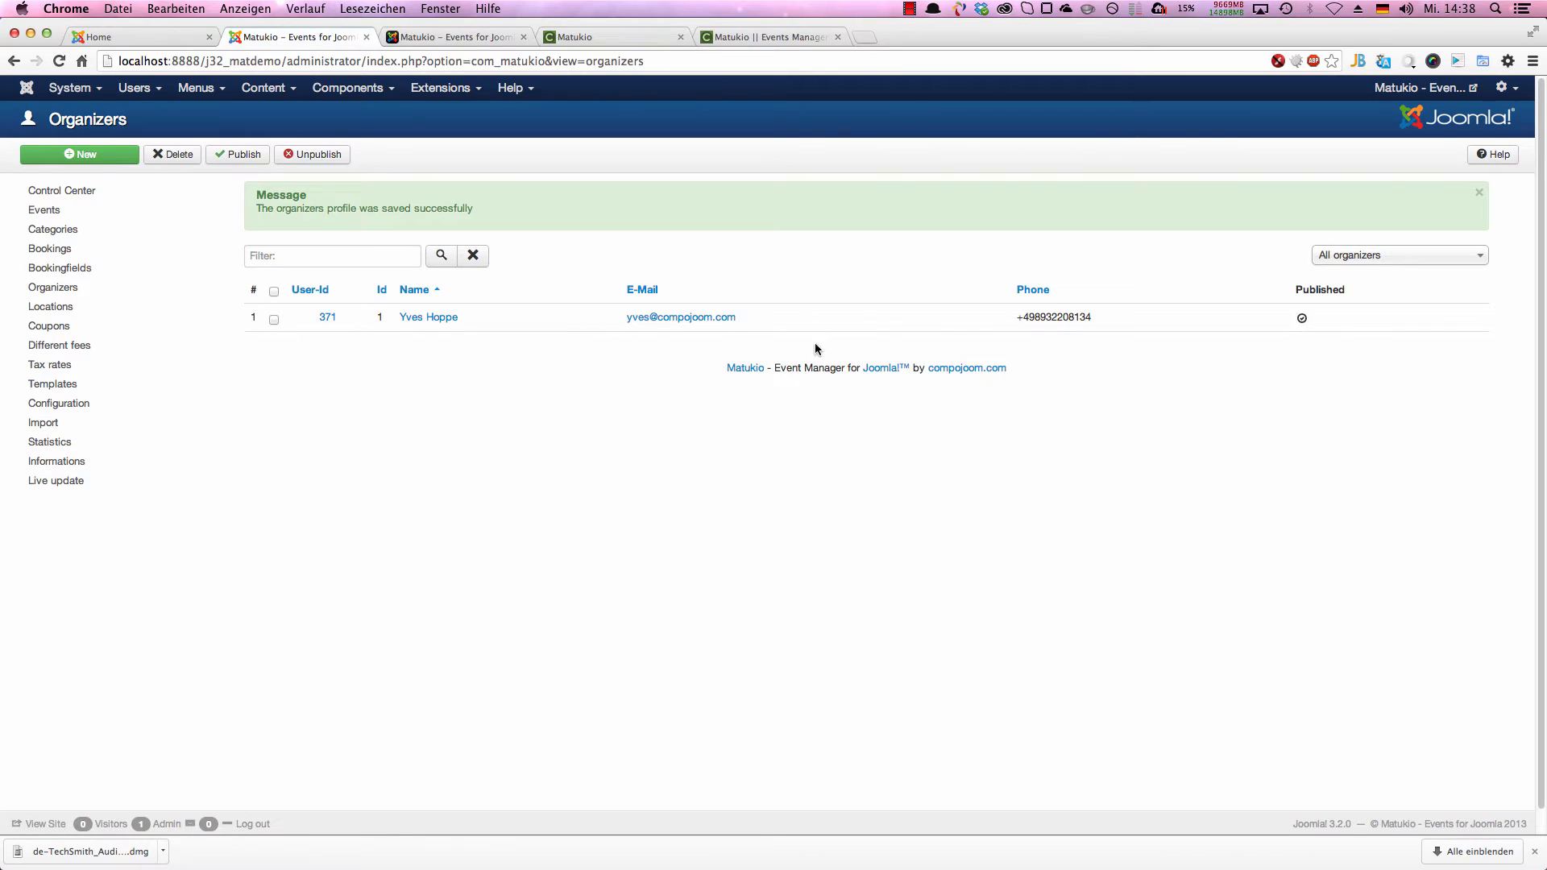
Step: Start a new location in the Locations list and name it "Nymphenburg Palace"
{"action": "left_click", "coordinate": [58, 307]}
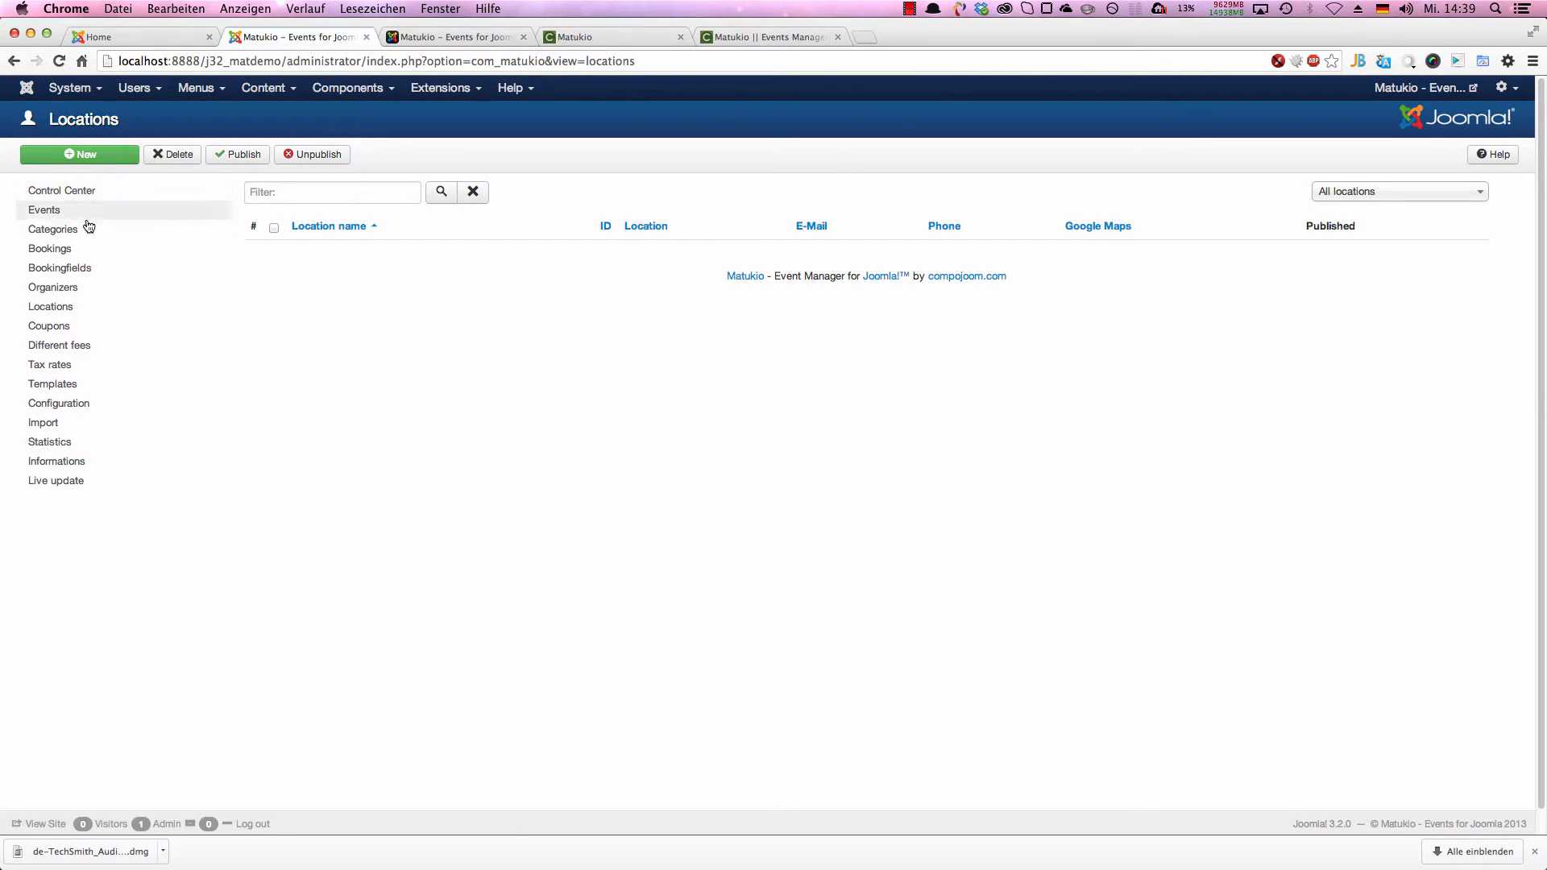
{"action": "left_click", "coordinate": [83, 154]}
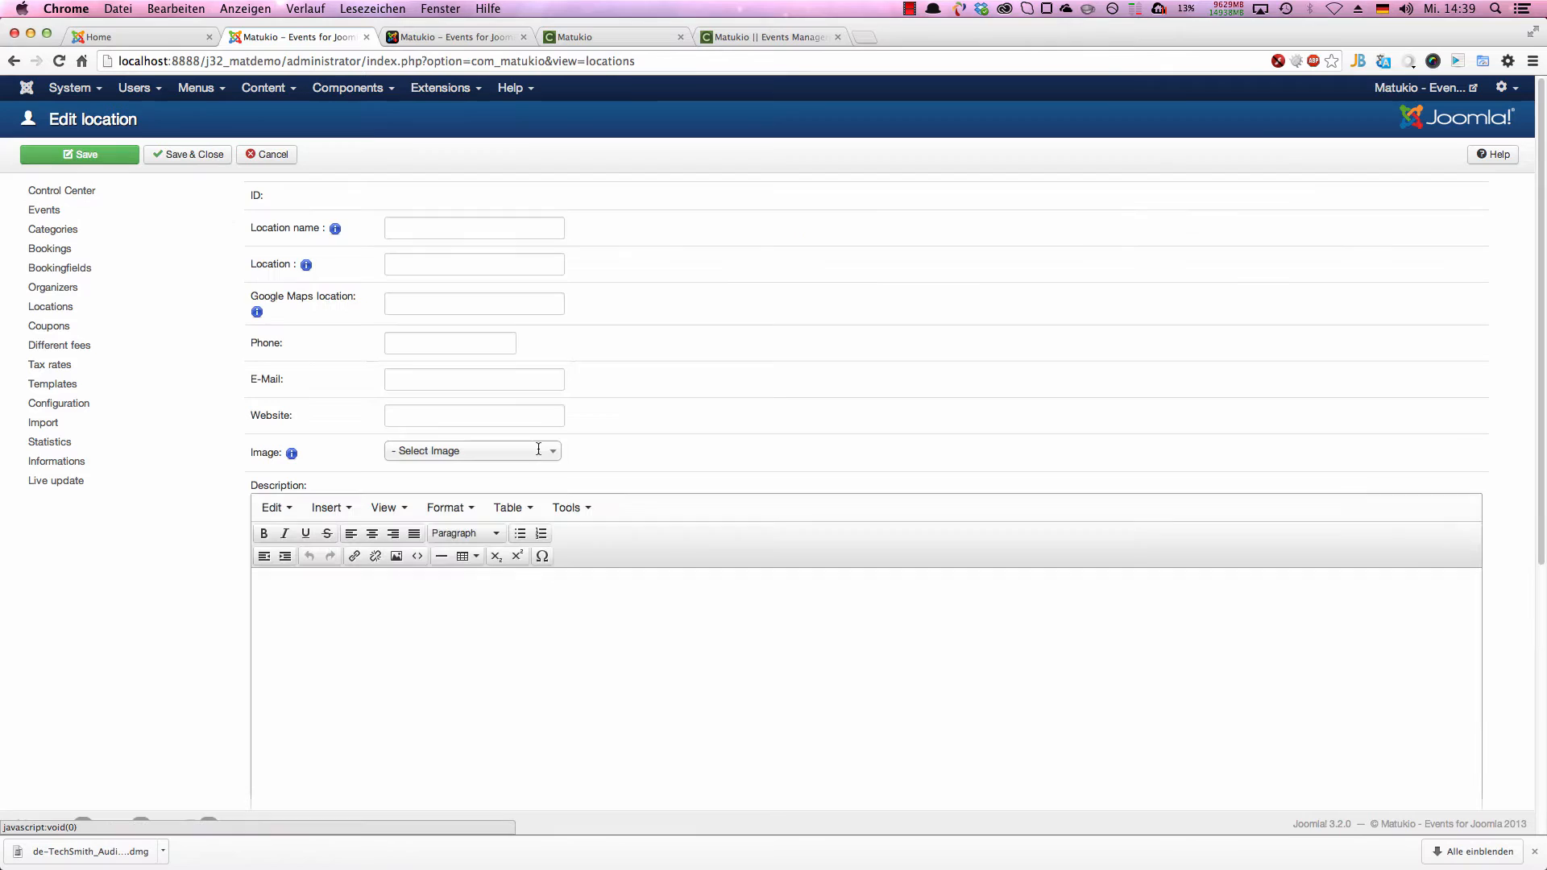
{"action": "left_click", "coordinate": [490, 231]}
{"action": "type", "text": "Nym"}
{"action": "key", "text": "Down"}
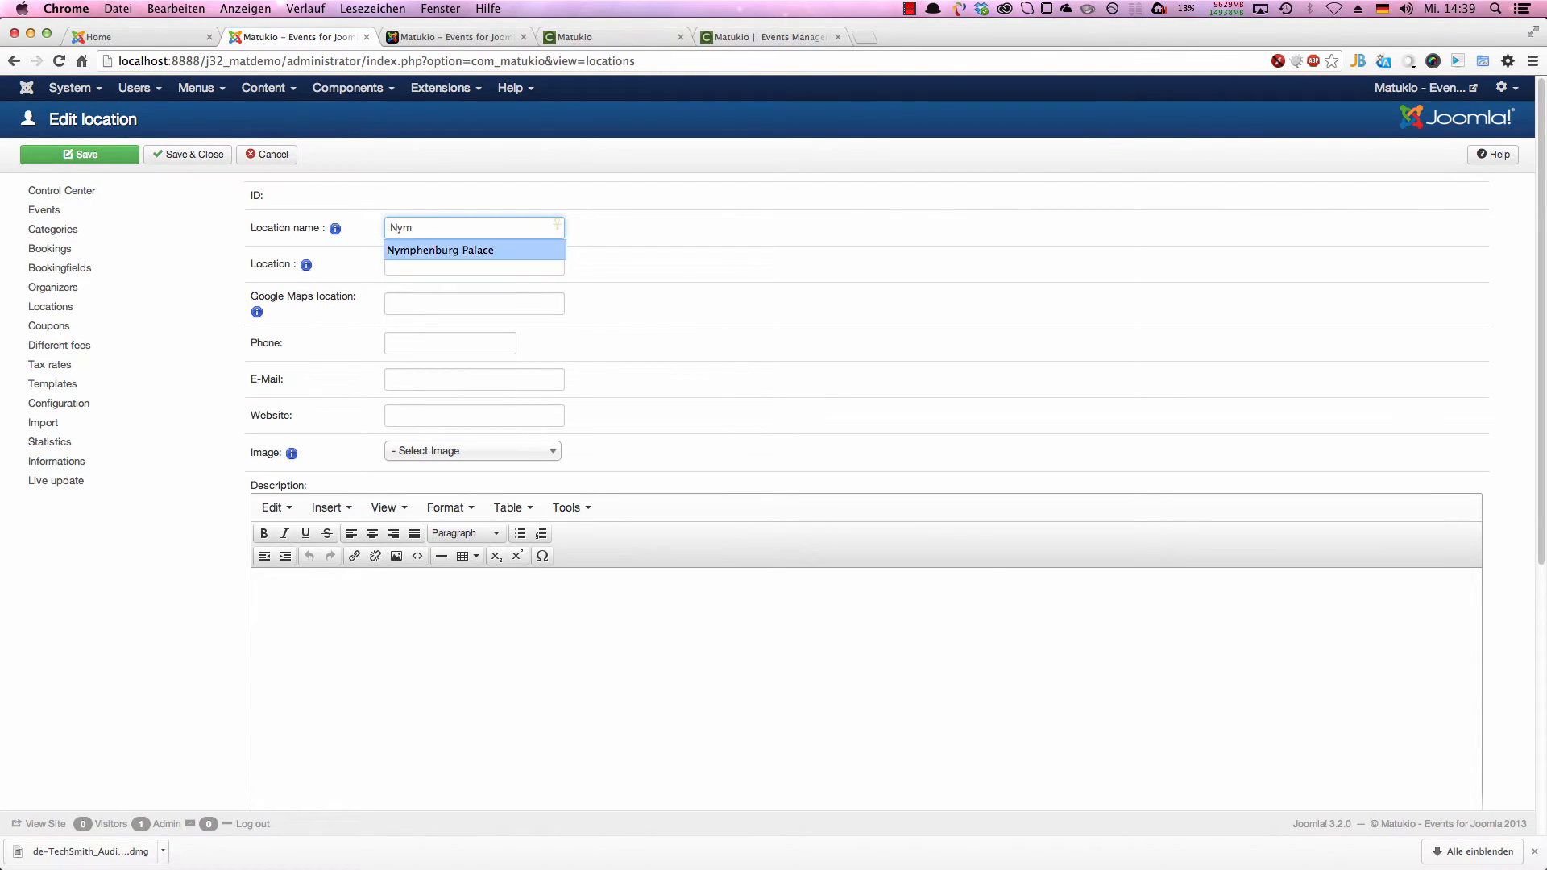
{"action": "key", "text": "Return"}
{"action": "key", "text": "Tab"}
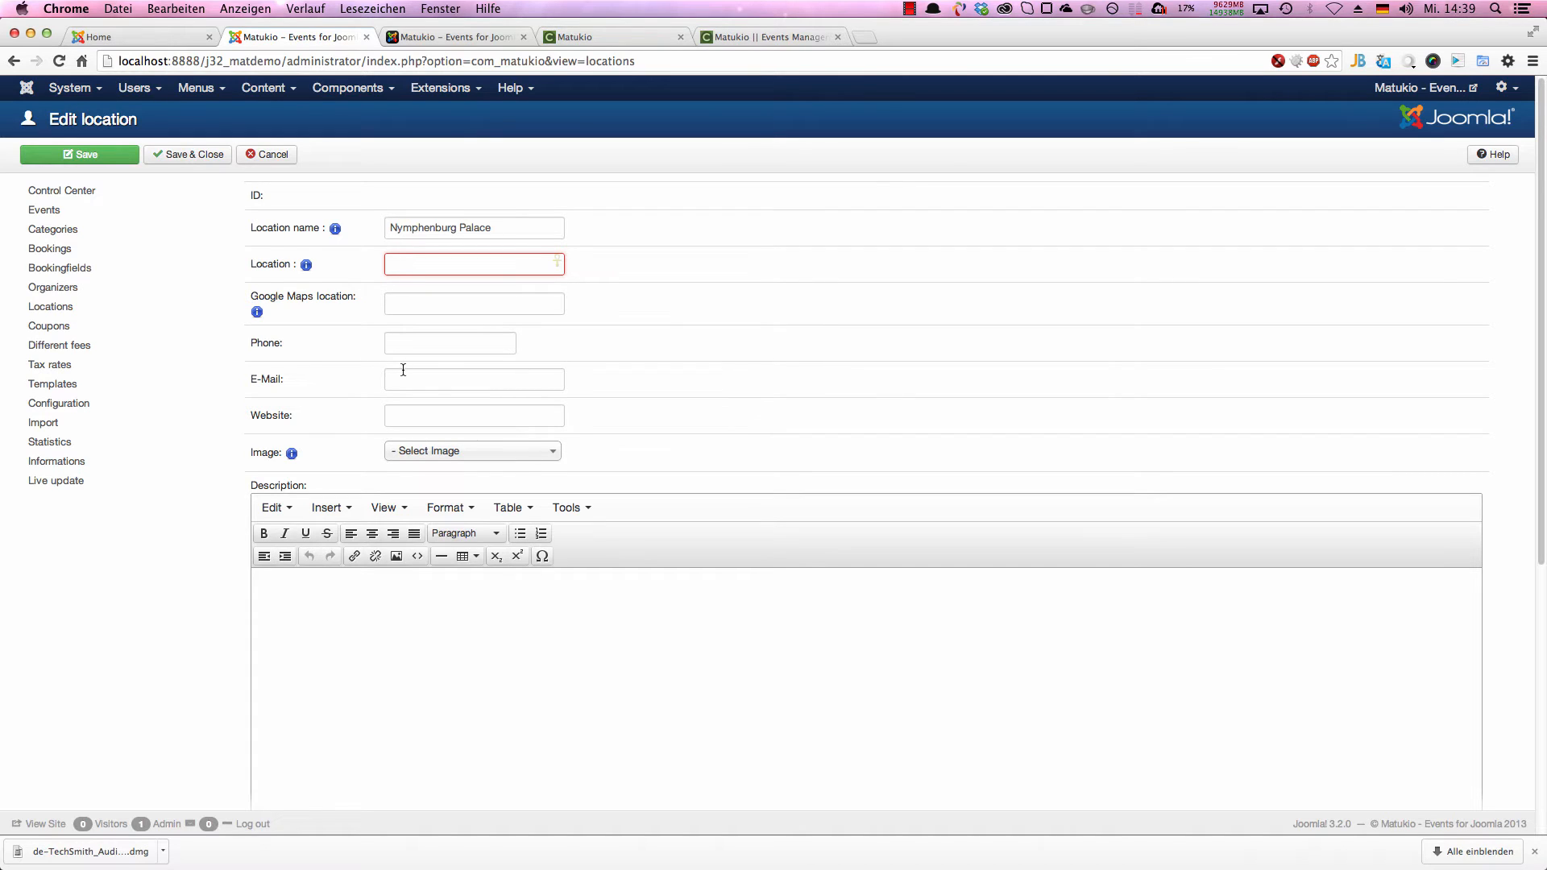
Step: Set the location shown in the frontend to "Nymphenburg Palace, Munich, Germany", reusing the location name
{"action": "mouse_move", "coordinate": [307, 266]}
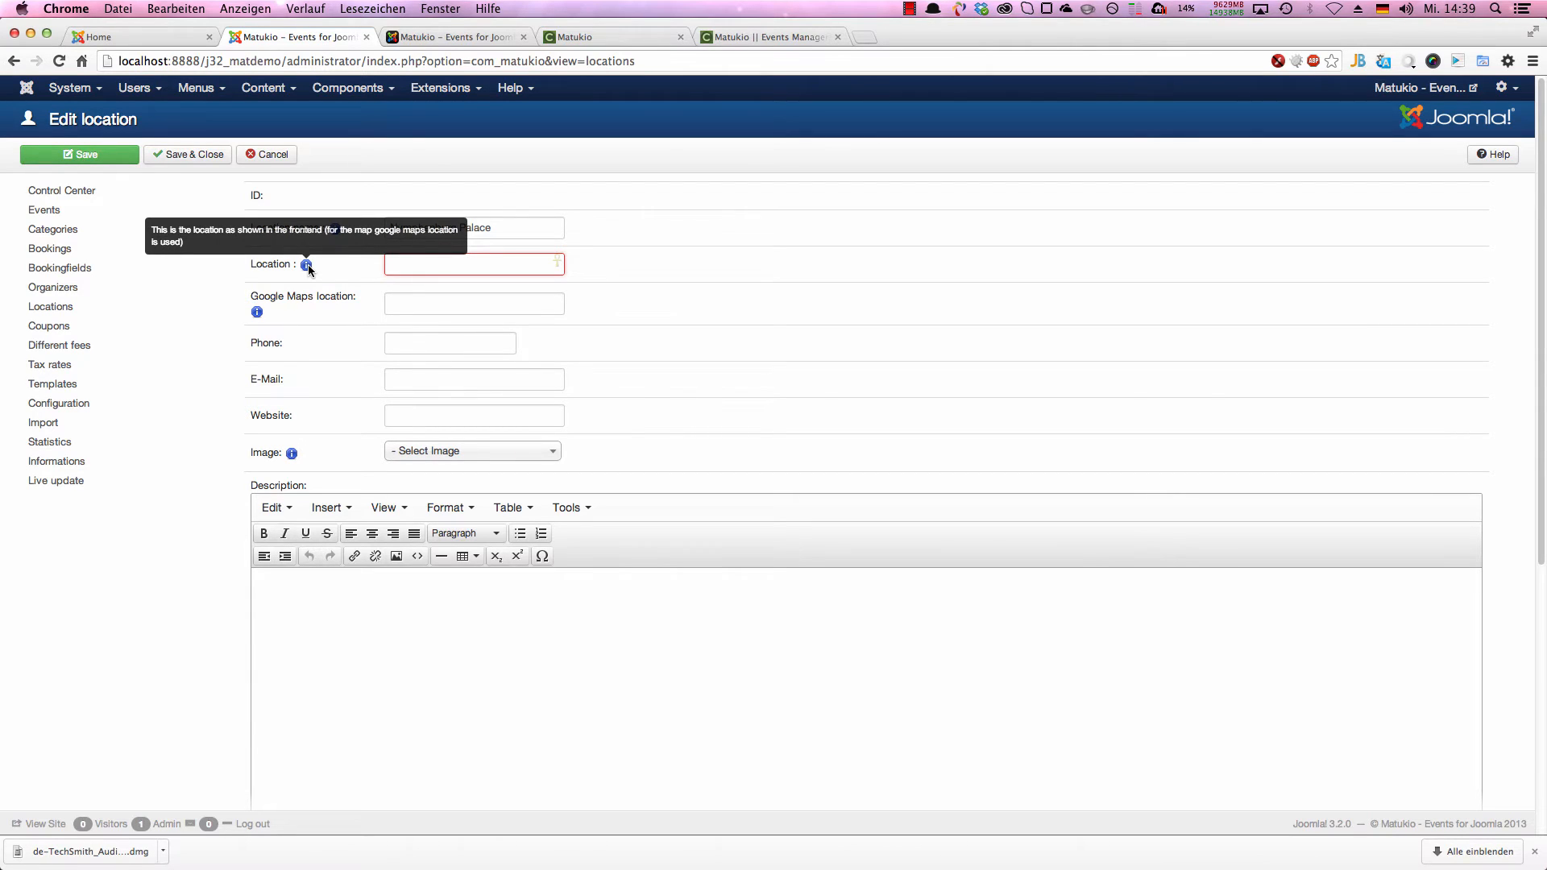
{"action": "left_click_drag", "start_coordinate": [500, 232], "coordinate": [364, 233]}
{"action": "key", "text": "super+c"}
{"action": "left_click", "coordinate": [424, 262]}
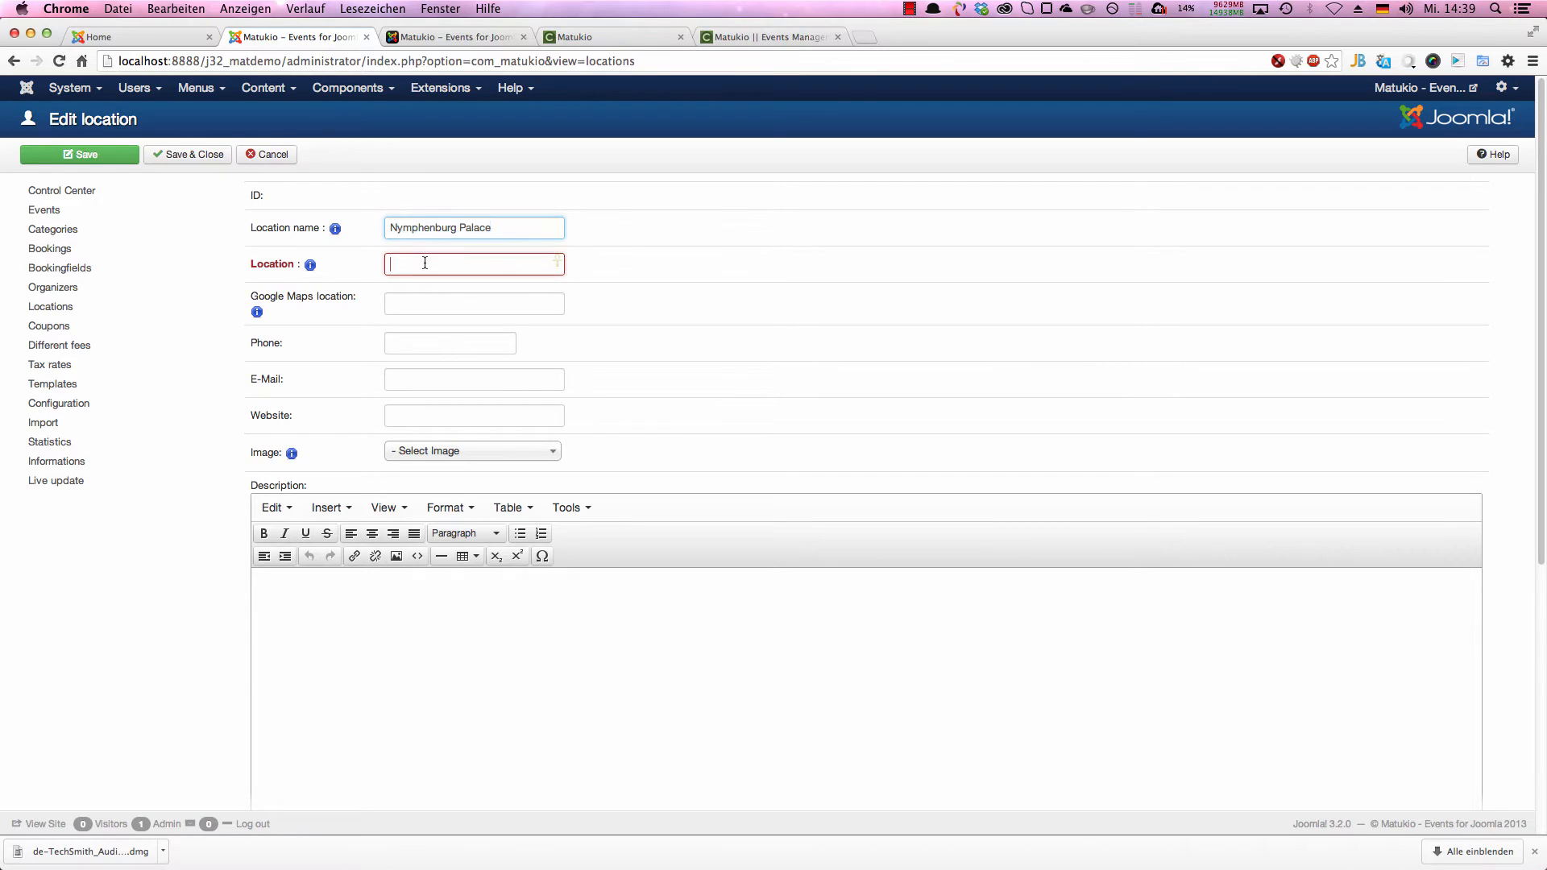
{"action": "key", "text": "super+v"}
{"action": "left_click", "coordinate": [552, 301]}
{"action": "left_click", "coordinate": [515, 265]}
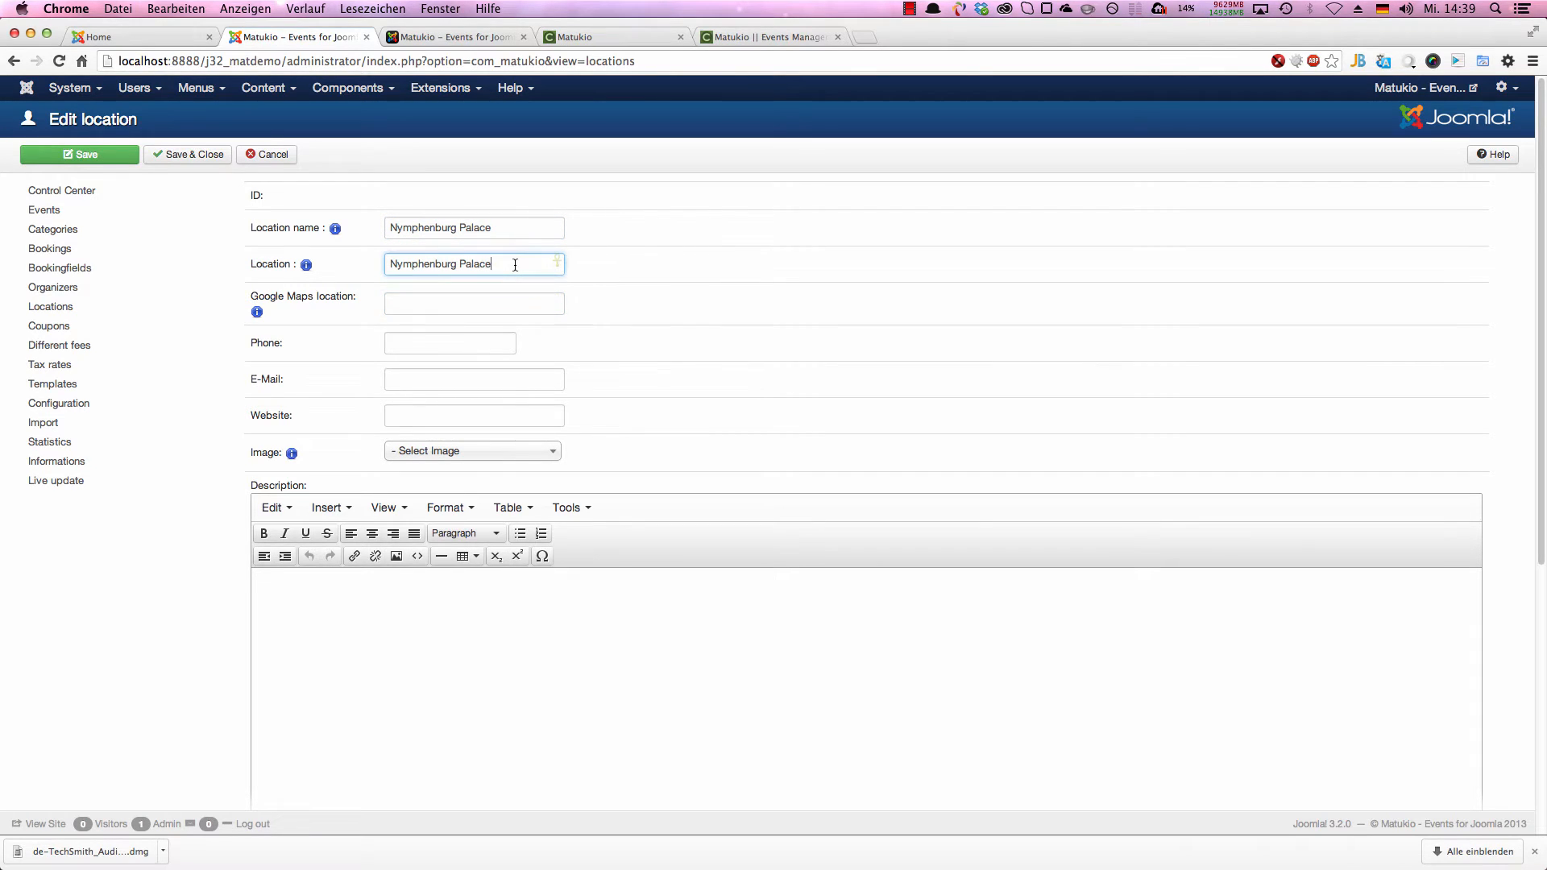
{"action": "type", "text": ","}
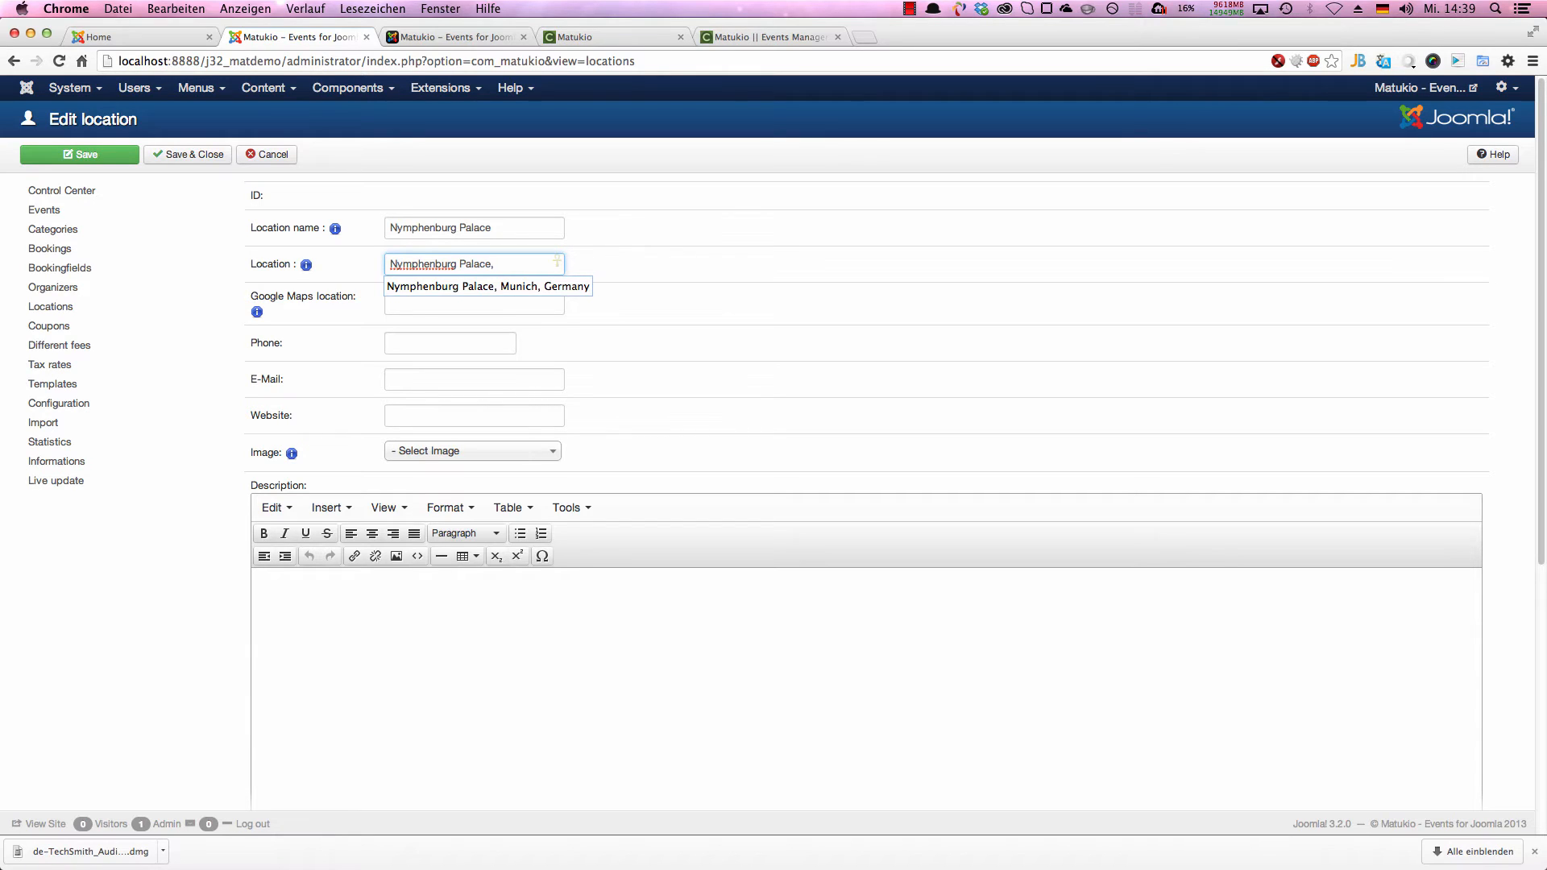
{"action": "type", "text": " Munich, German"}
Step: Set the Google Maps location to "Nymphenburg Palace, Munich, Germany"
{"action": "left_click", "coordinate": [556, 301]}
{"action": "type", "text": "N"}
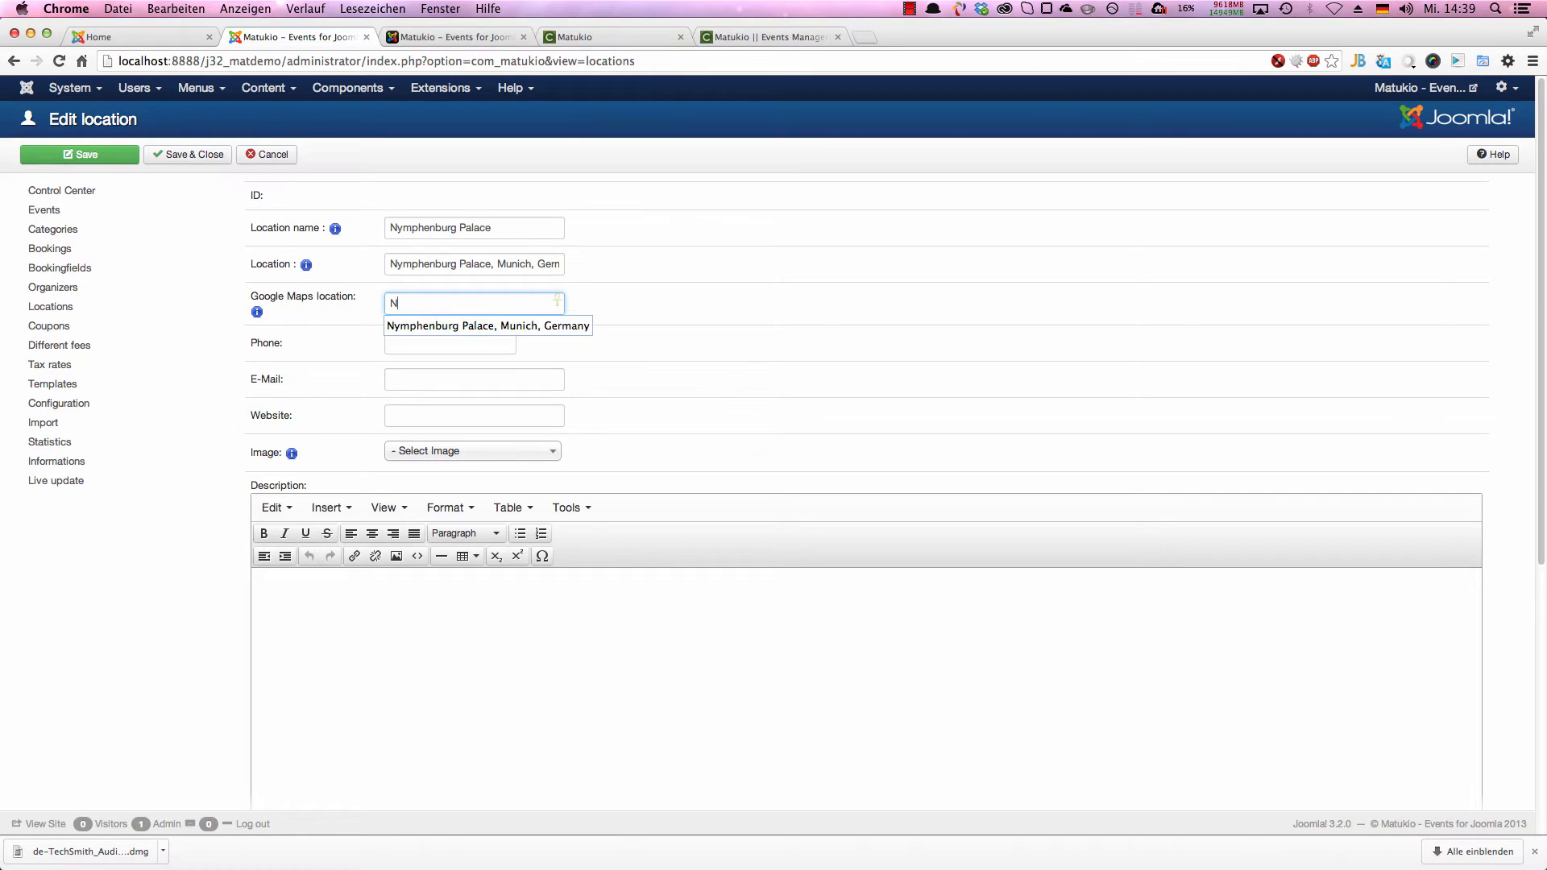
{"action": "key", "text": "Down"}
{"action": "key", "text": "Return"}
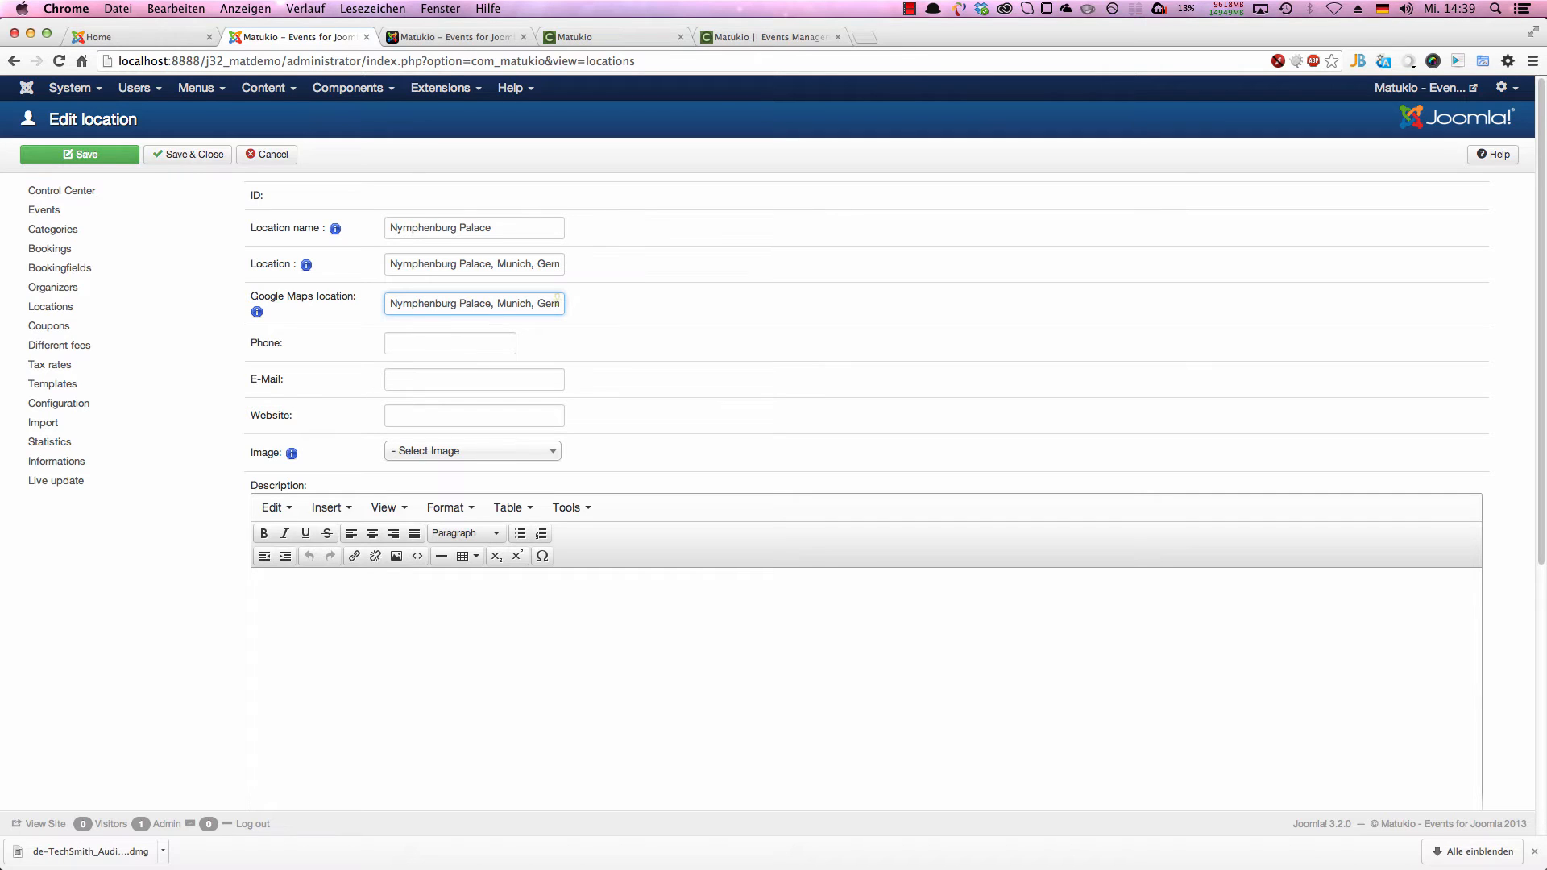
Step: Fill in the palace's phone number from the previously used entries
{"action": "left_click", "coordinate": [451, 348]}
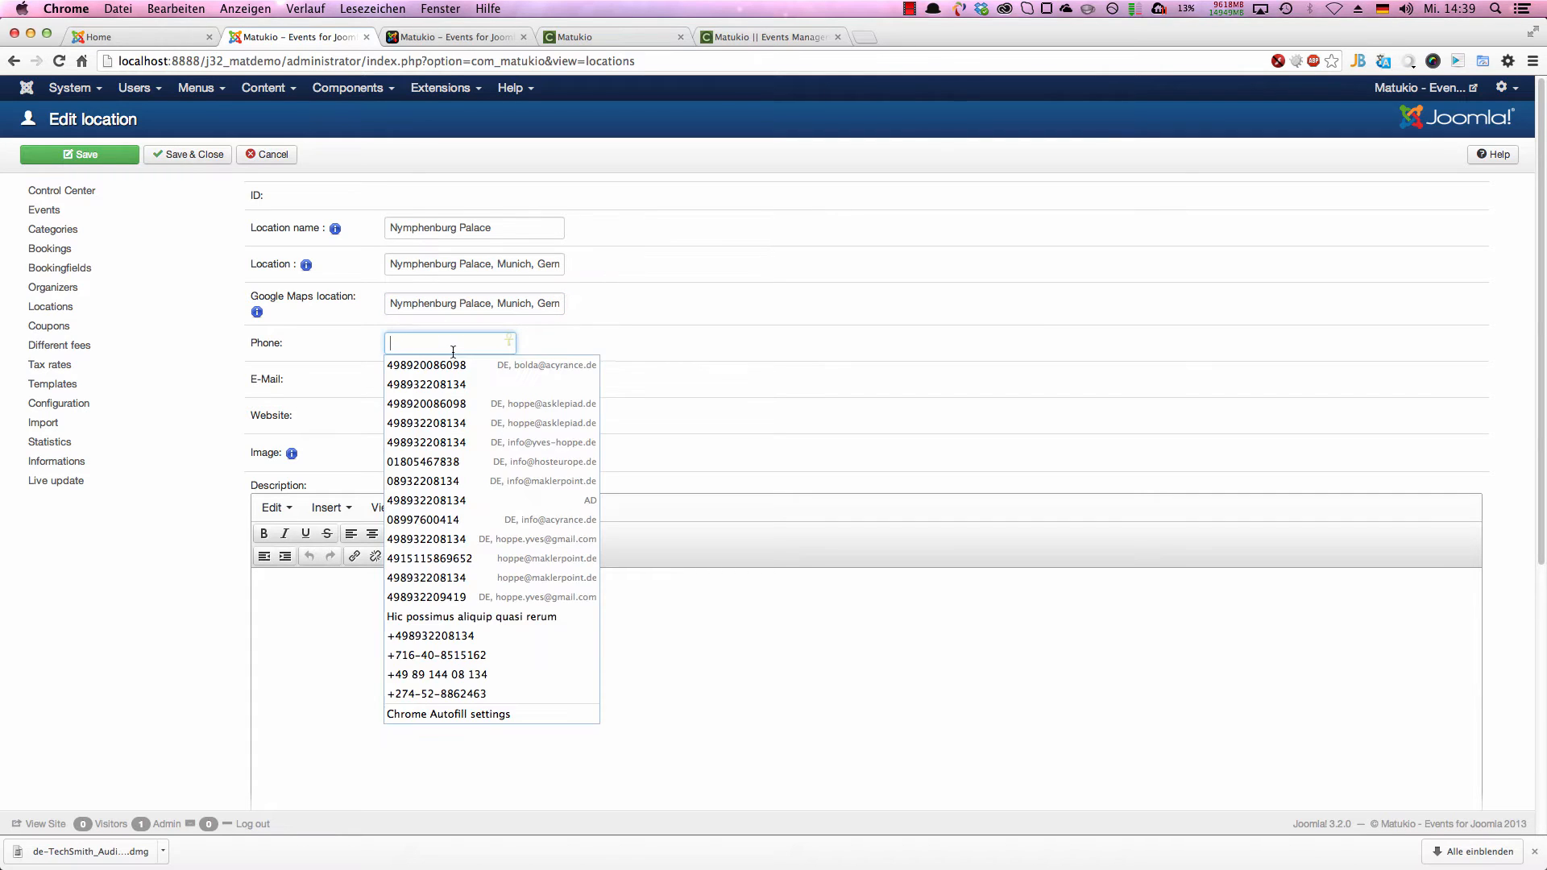
{"action": "type", "text": "+4"}
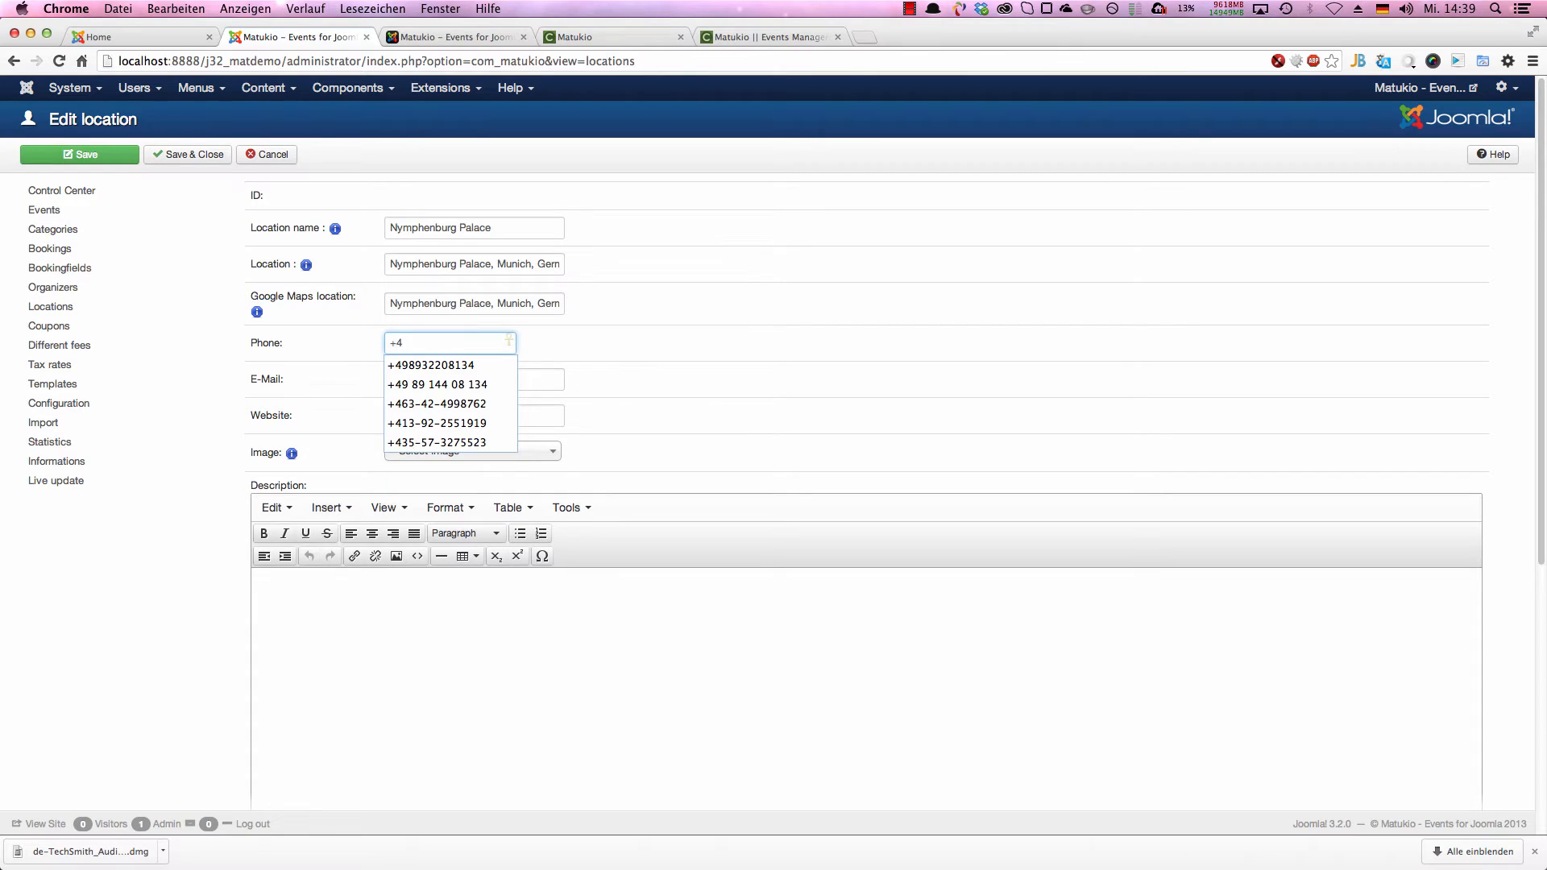
{"action": "key", "text": "Down"}
{"action": "key", "text": "Down"}
{"action": "key", "text": "Down"}
{"action": "key", "text": "Up"}
{"action": "key", "text": "Return"}
{"action": "key", "text": "Tab"}
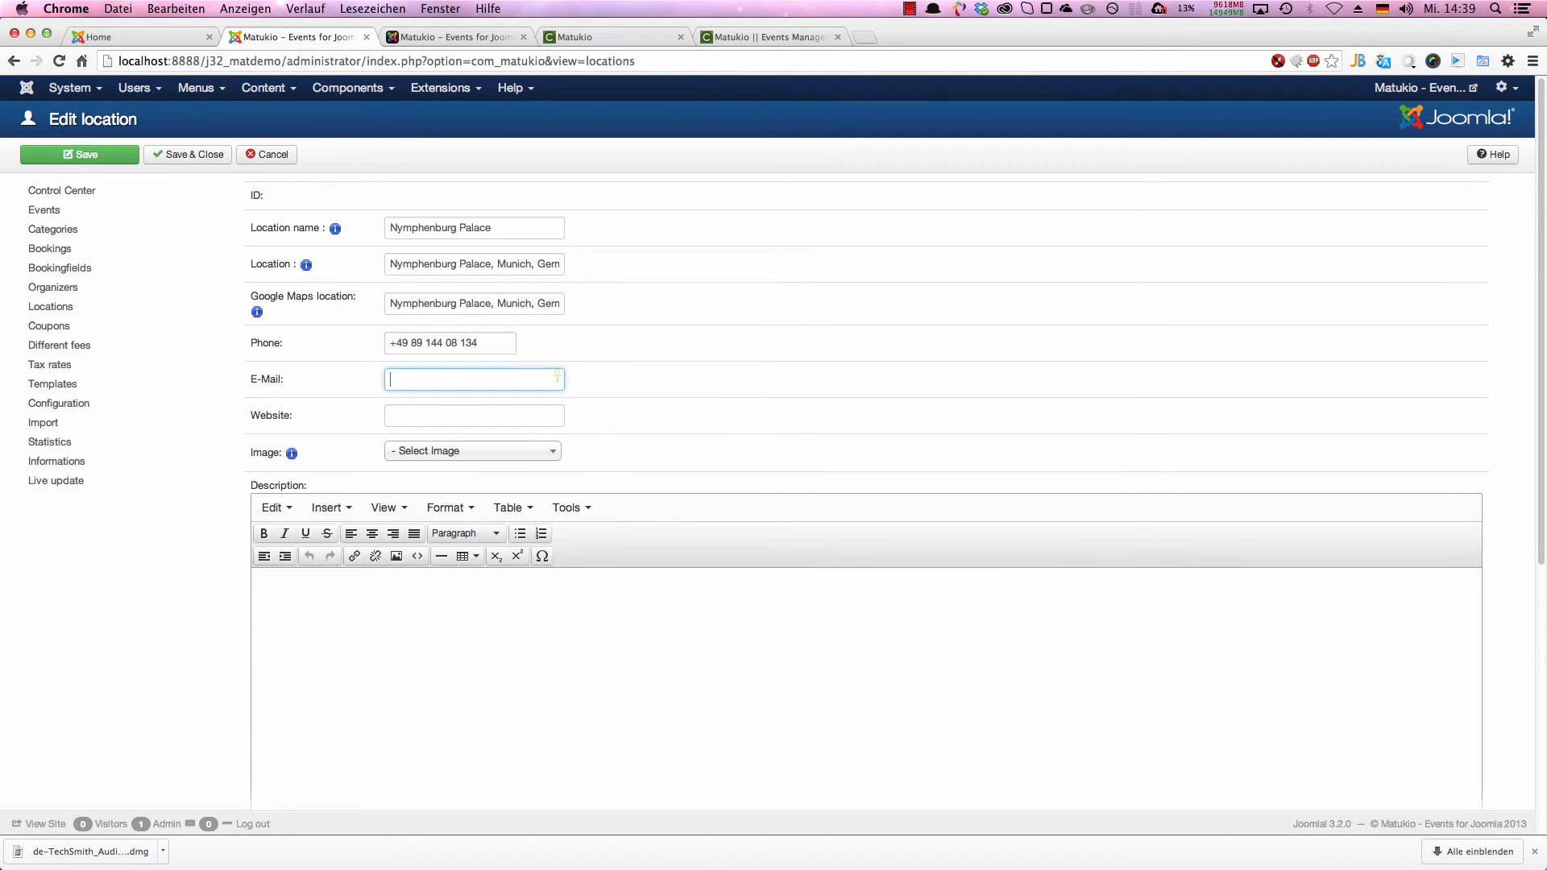
Step: Fill in the palace's contact e-mail address from the suggested entries
{"action": "type", "text": "info"}
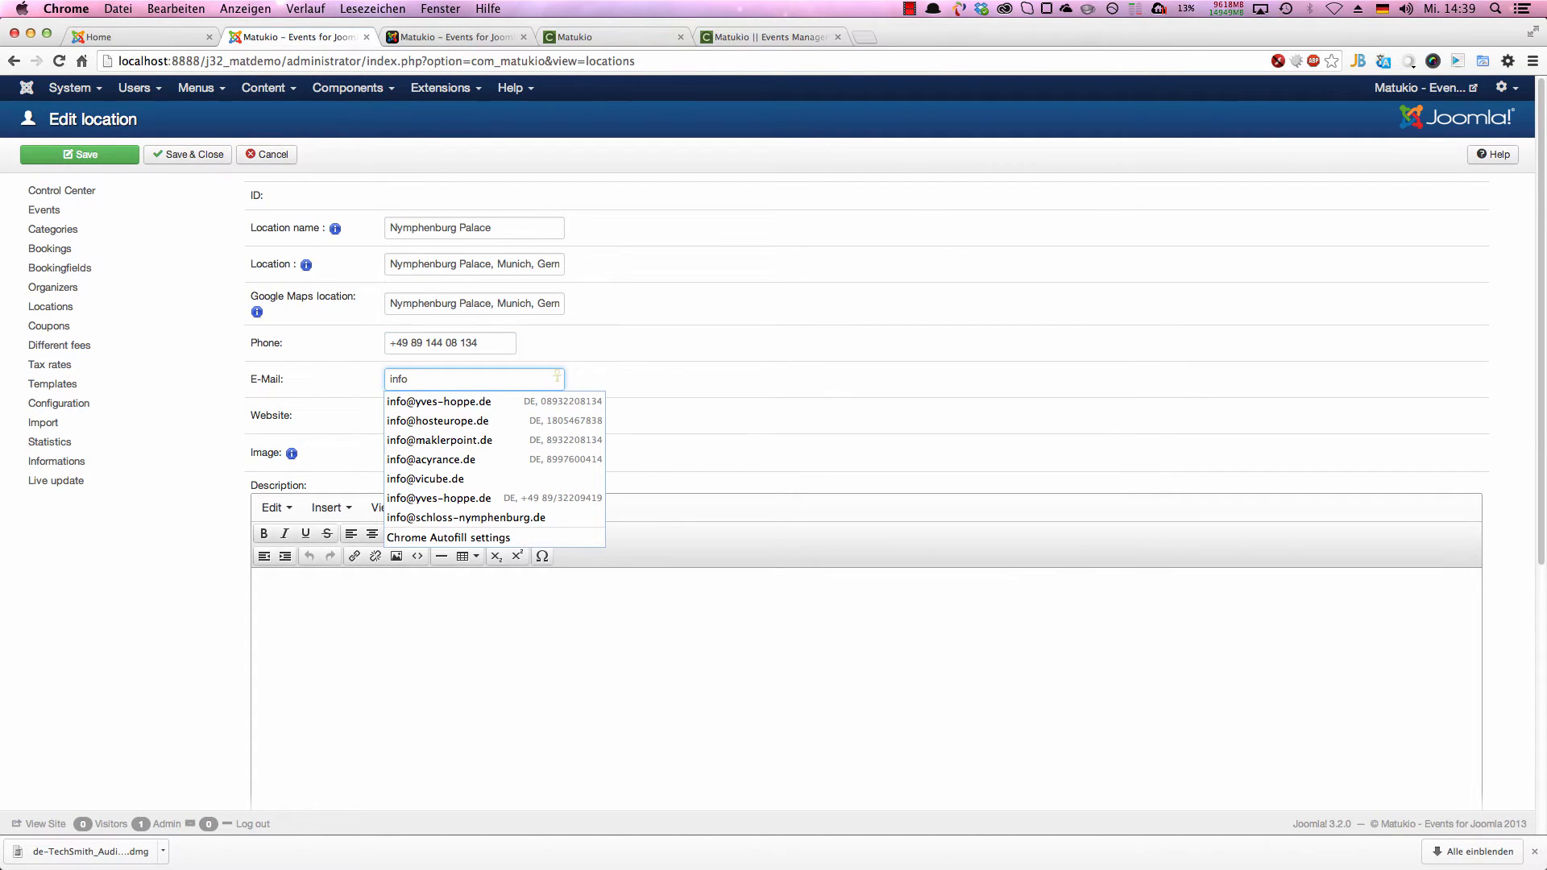
{"action": "key", "text": "Down"}
{"action": "key", "text": "Down"}
{"action": "key", "text": "Down"}
{"action": "key", "text": "Down"}
{"action": "key", "text": "Down"}
{"action": "key", "text": "Down"}
{"action": "key", "text": "Down"}
{"action": "key", "text": "Return"}
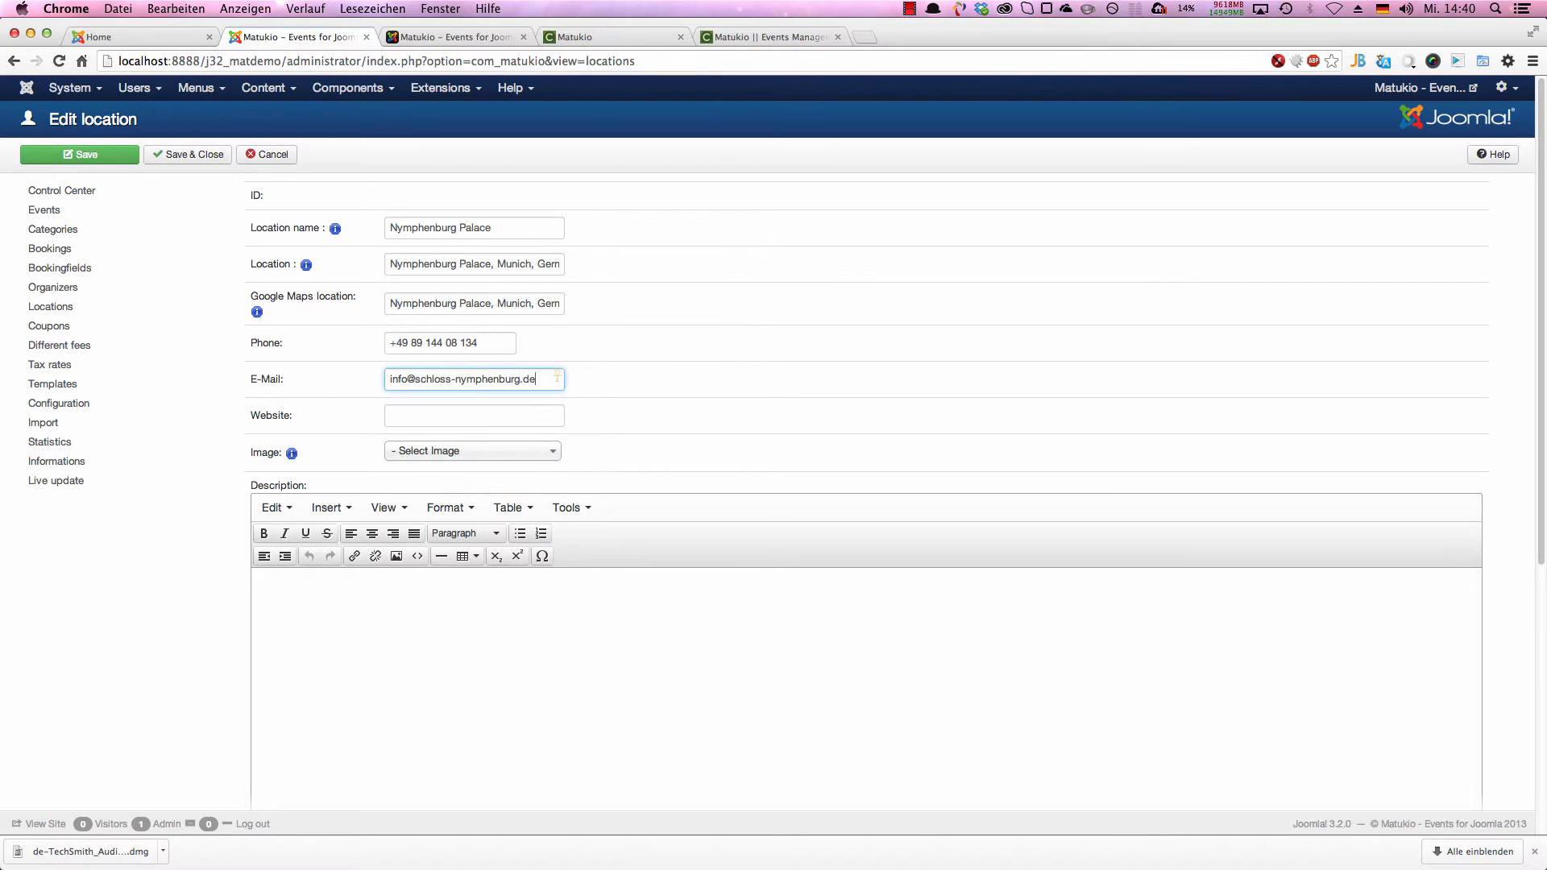
{"action": "left_click", "coordinate": [442, 409]}
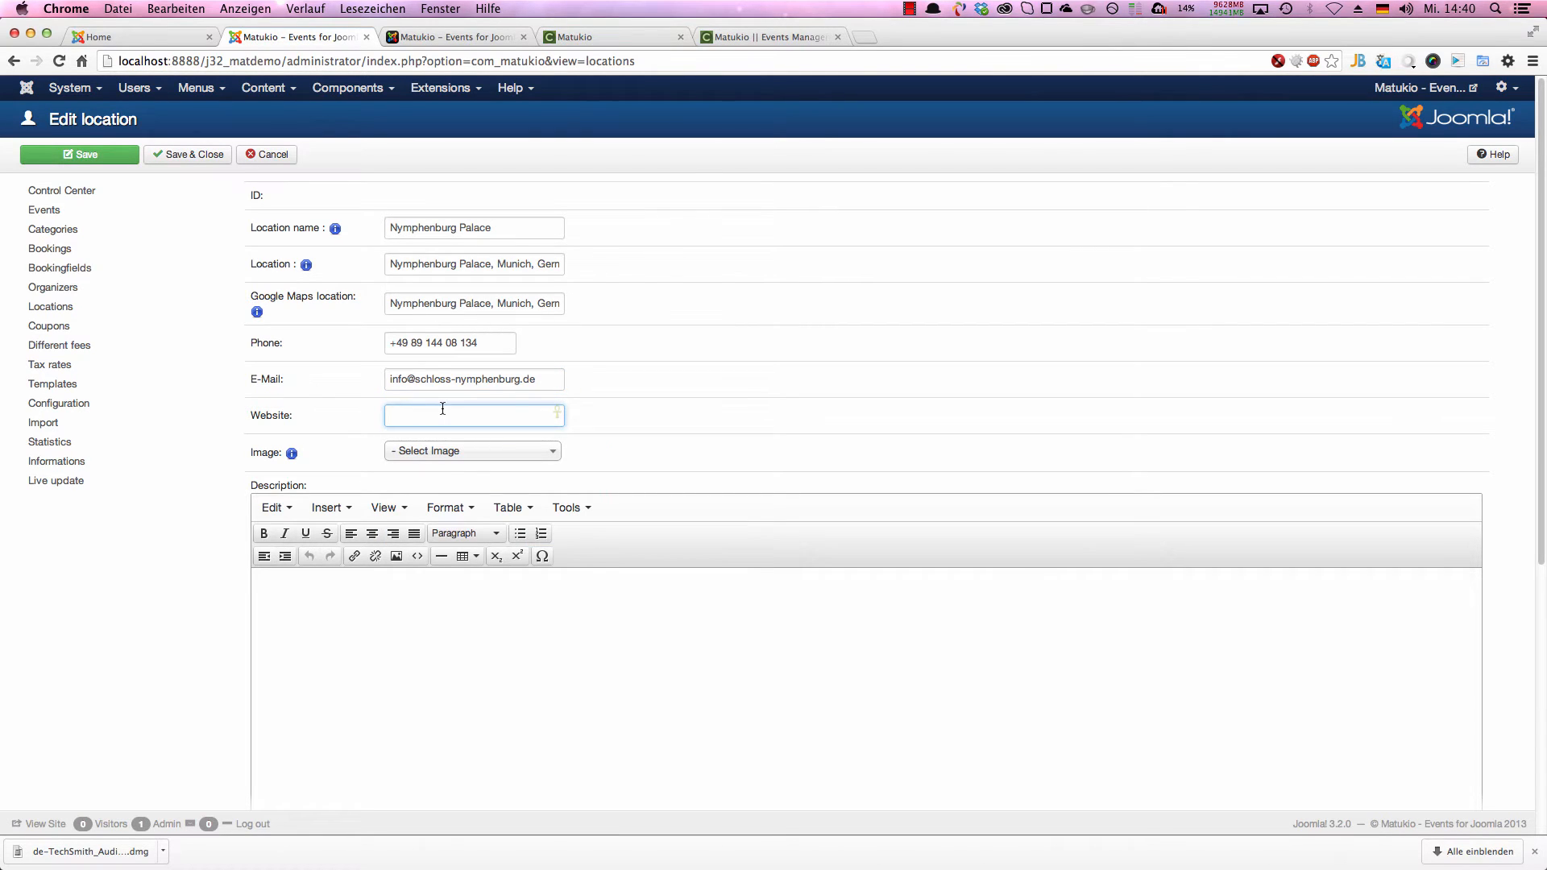
{"action": "type", "text": "htt"}
{"action": "key", "text": "Down"}
{"action": "key", "text": "Down"}
{"action": "key", "text": "Return"}
Step: Enter "A nice description" as the location's description and check the remaining fields of the location form
{"action": "left_click", "coordinate": [442, 651]}
{"action": "scroll", "coordinate": [460, 629], "scroll_direction": "down", "scroll_amount": 4}
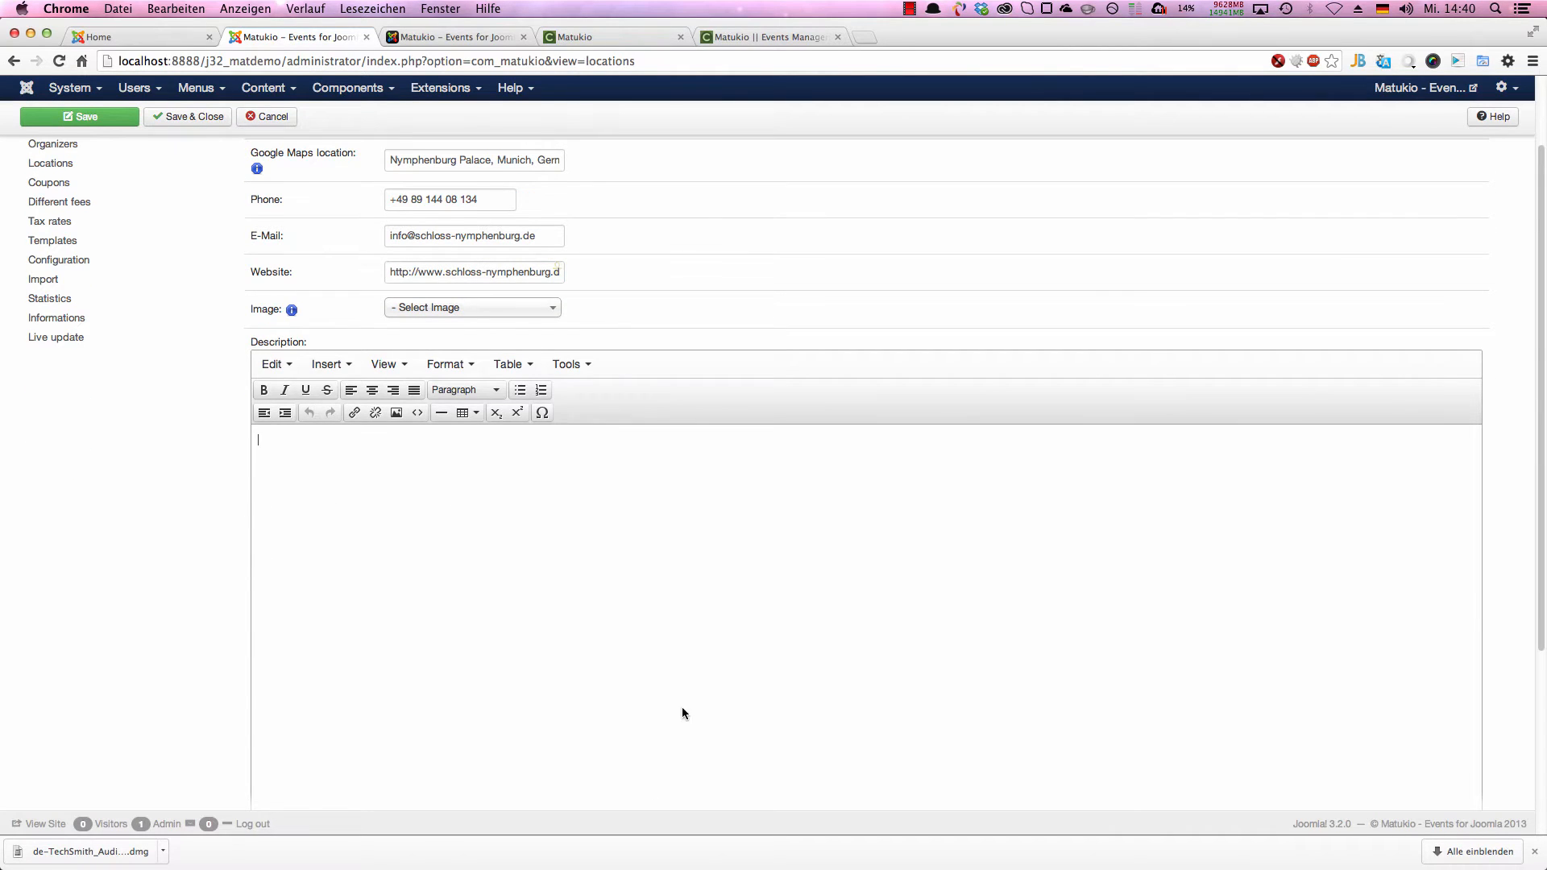
{"action": "scroll", "coordinate": [681, 711], "scroll_direction": "down", "scroll_amount": 5}
{"action": "scroll", "coordinate": [512, 491], "scroll_direction": "up", "scroll_amount": 3}
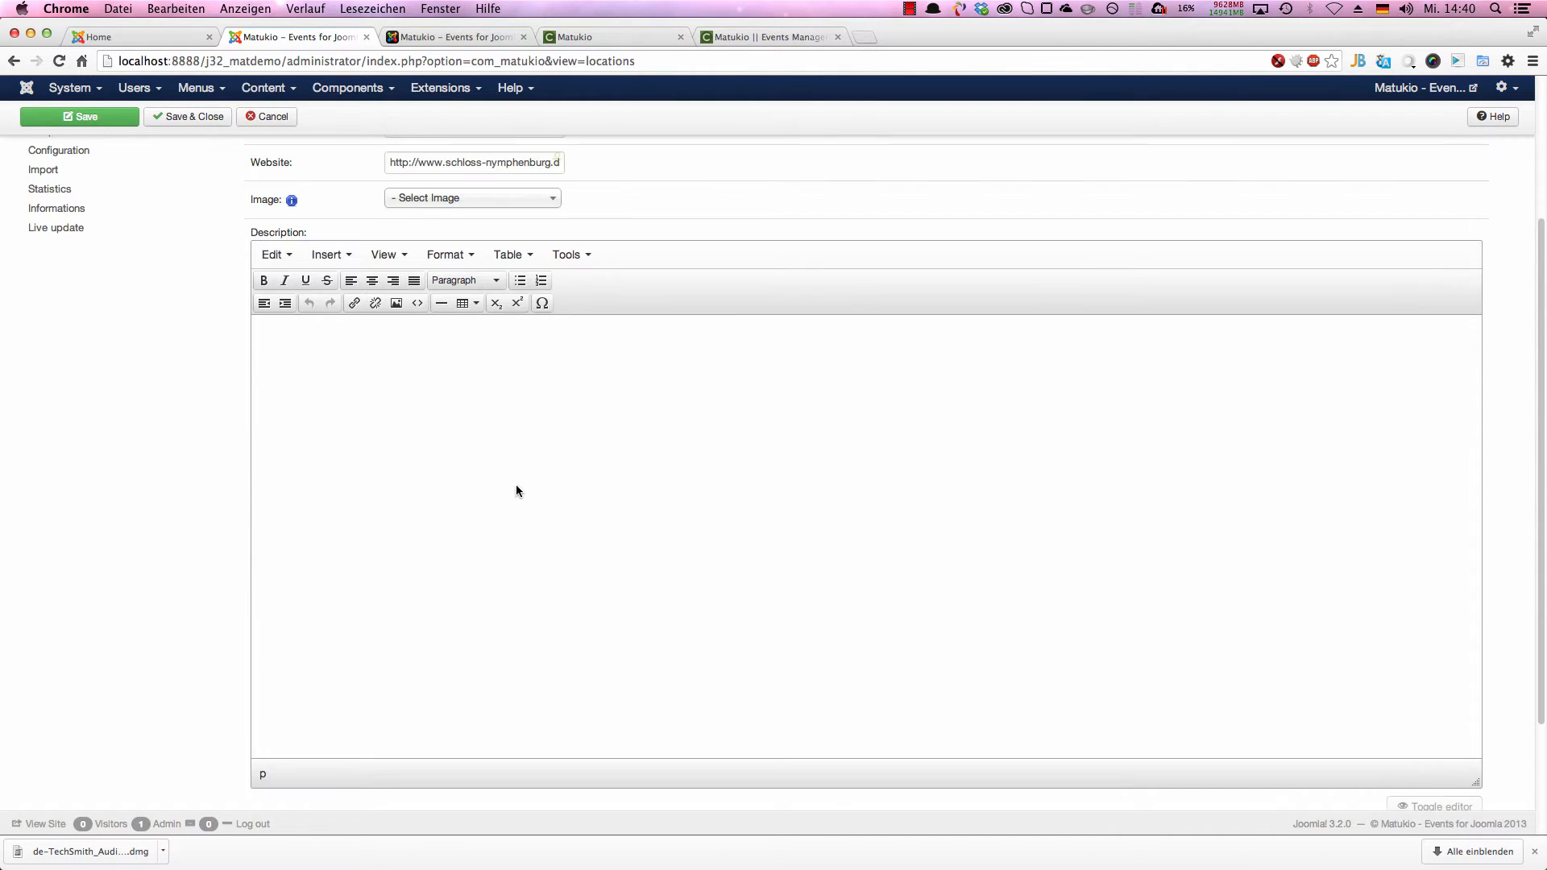
{"action": "scroll", "coordinate": [472, 564], "scroll_direction": "down", "scroll_amount": 1}
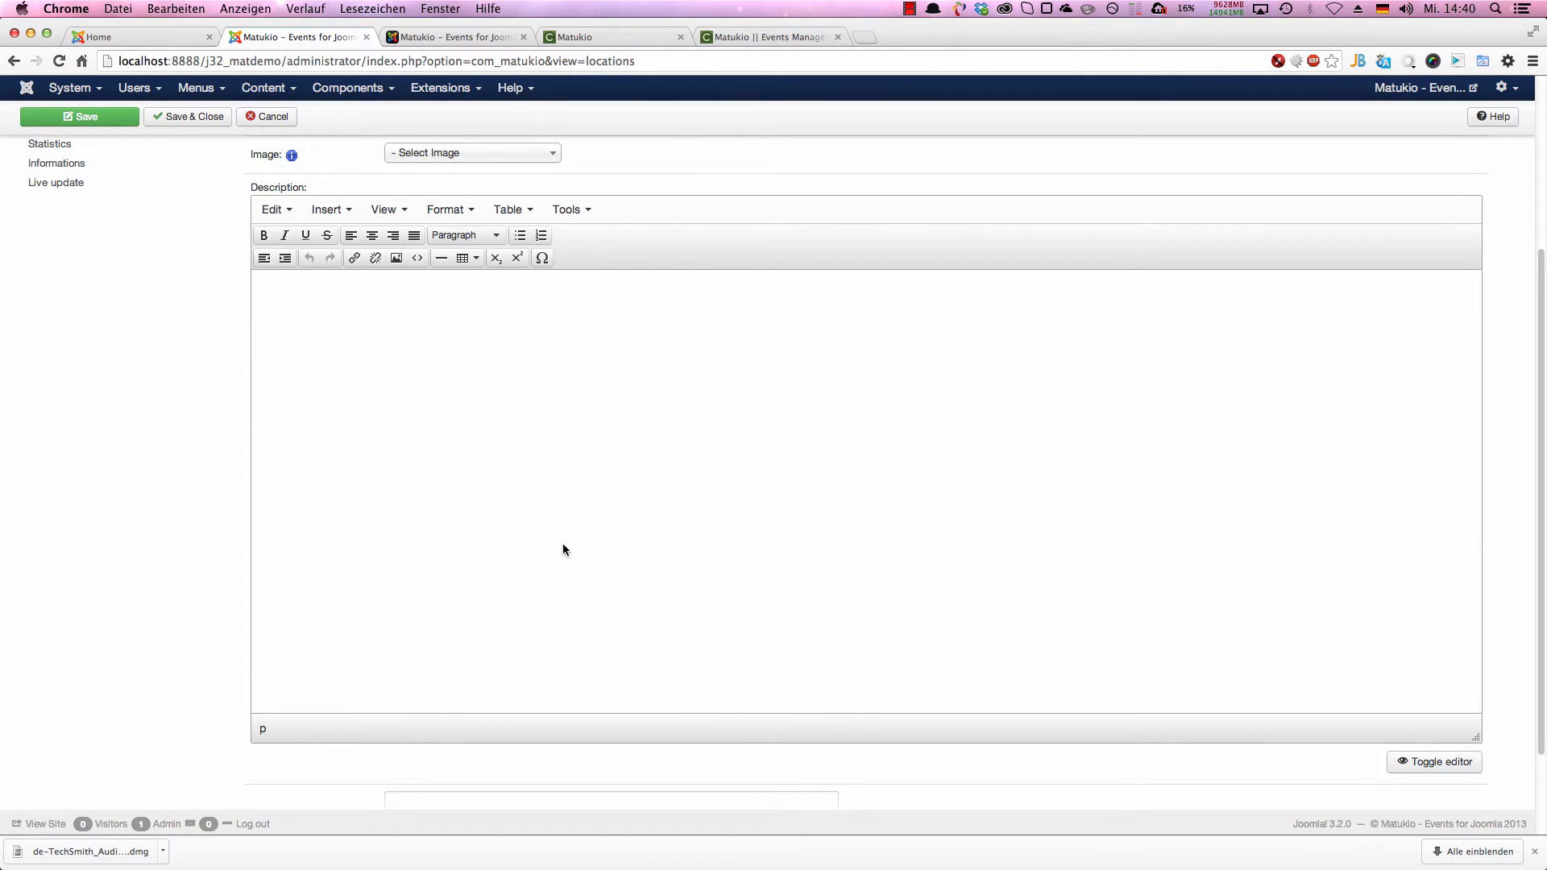
{"action": "scroll", "coordinate": [562, 548], "scroll_direction": "up", "scroll_amount": 3}
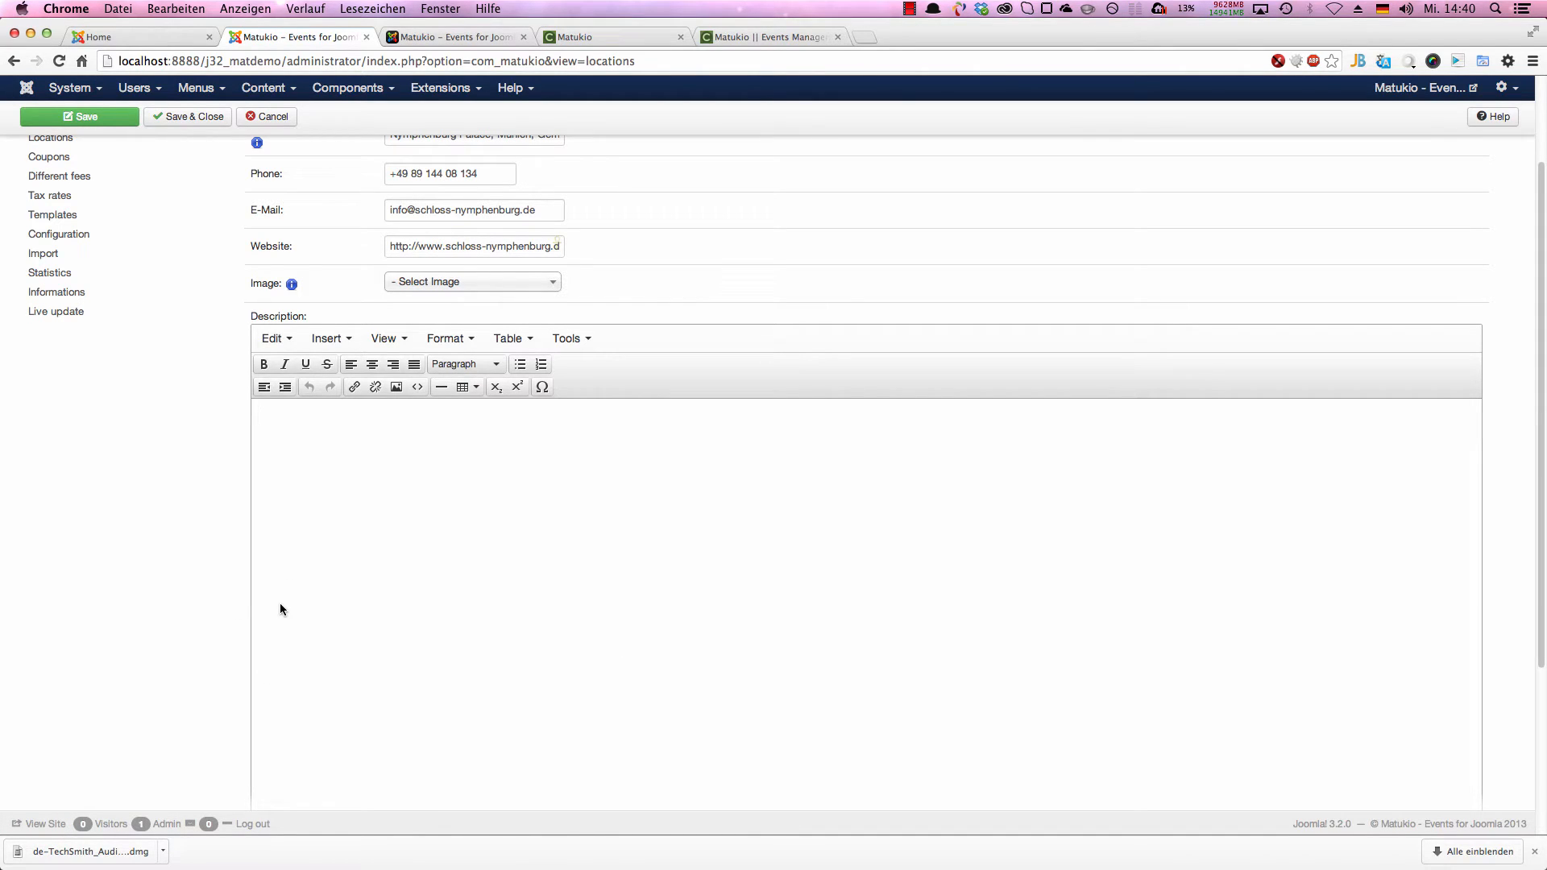
{"action": "scroll", "coordinate": [1009, 304], "scroll_direction": "up", "scroll_amount": 3}
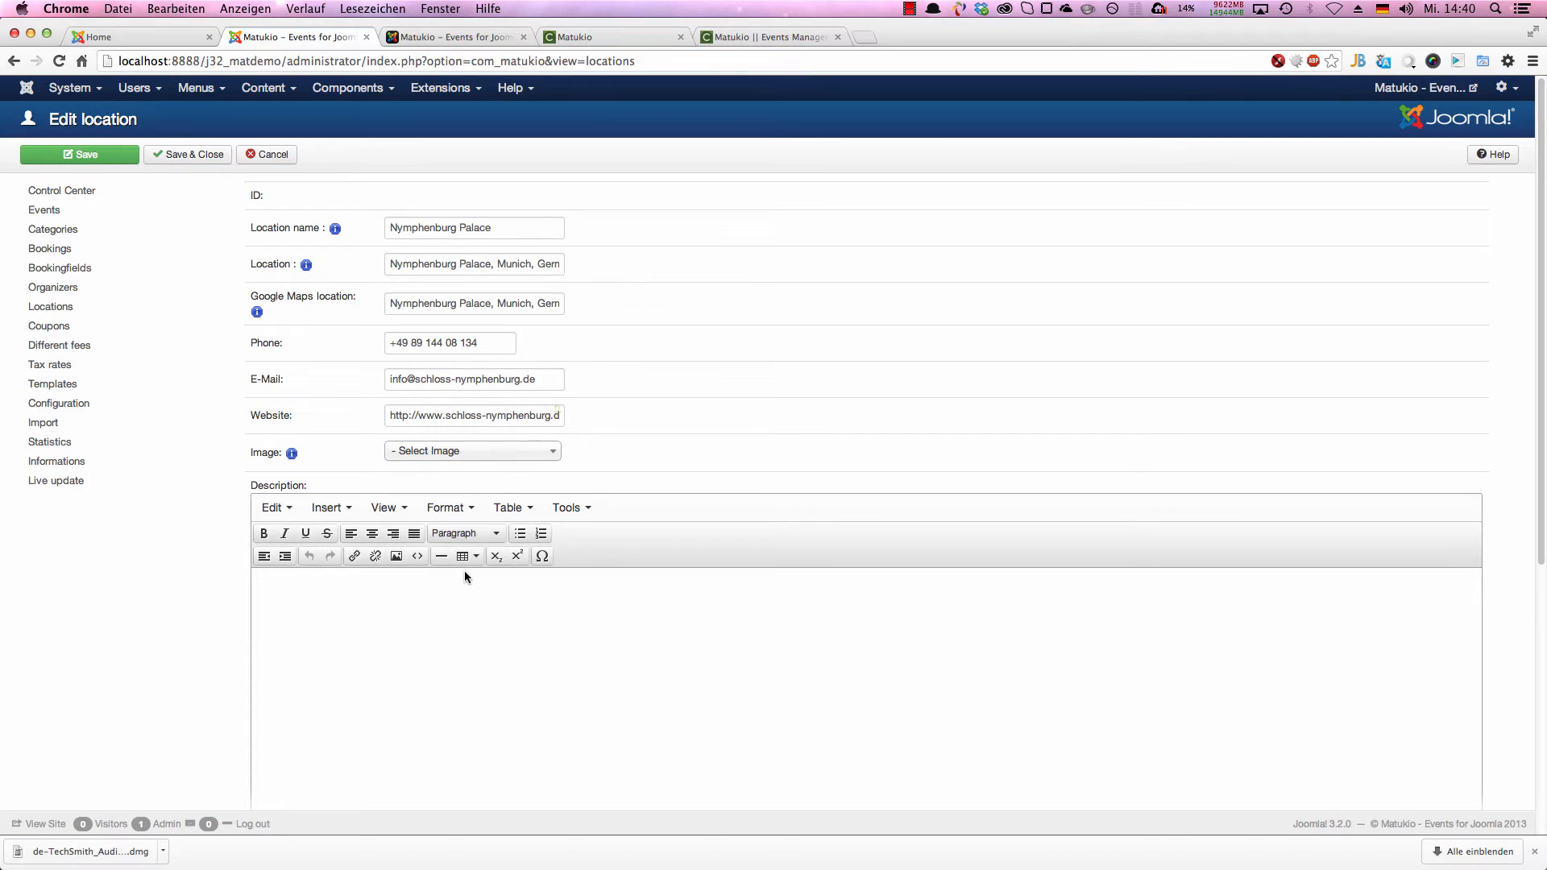
{"action": "scroll", "coordinate": [452, 648], "scroll_direction": "down", "scroll_amount": 5}
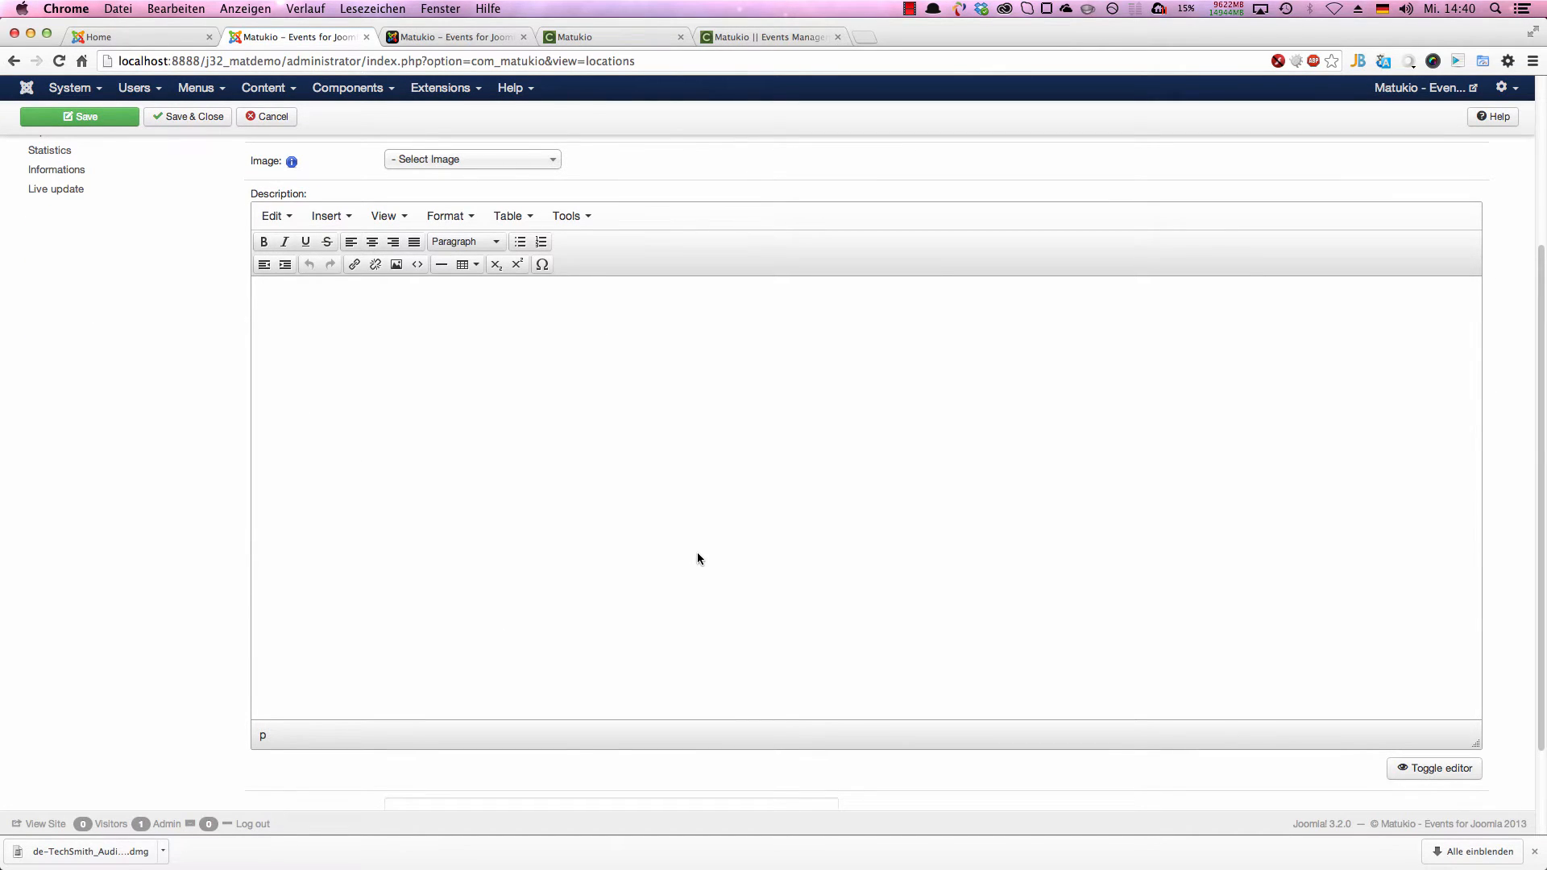
{"action": "type", "text": "A nice description"}
{"action": "scroll", "coordinate": [360, 645], "scroll_direction": "down", "scroll_amount": 2}
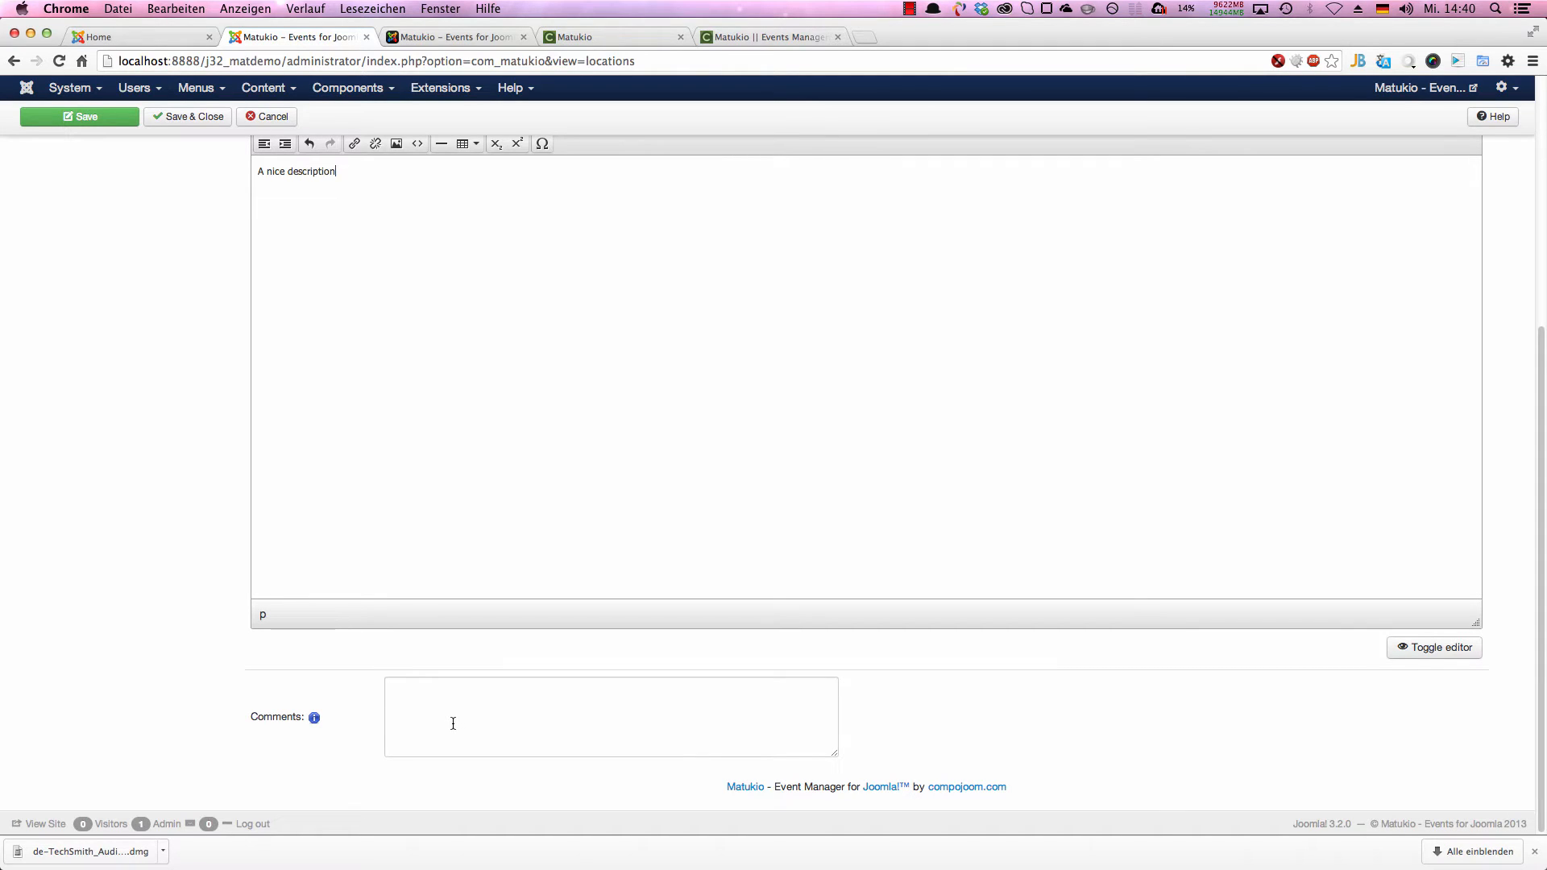
{"action": "scroll", "coordinate": [390, 533], "scroll_direction": "up", "scroll_amount": 5}
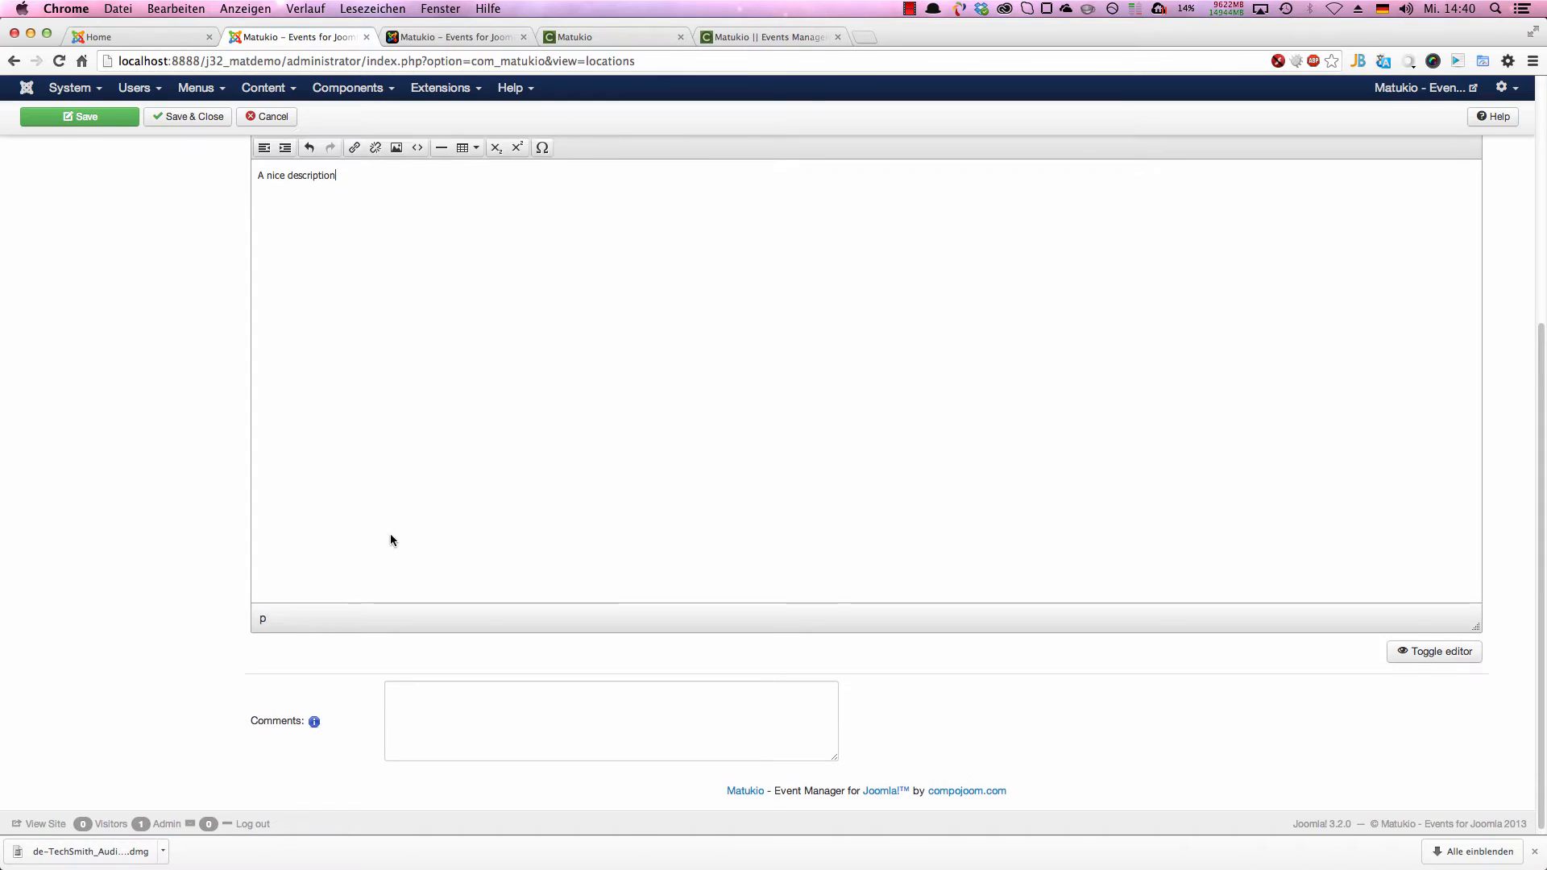
Step: Save the Nymphenburg Palace location and close its form
{"action": "scroll", "coordinate": [186, 177], "scroll_direction": "up", "scroll_amount": 2}
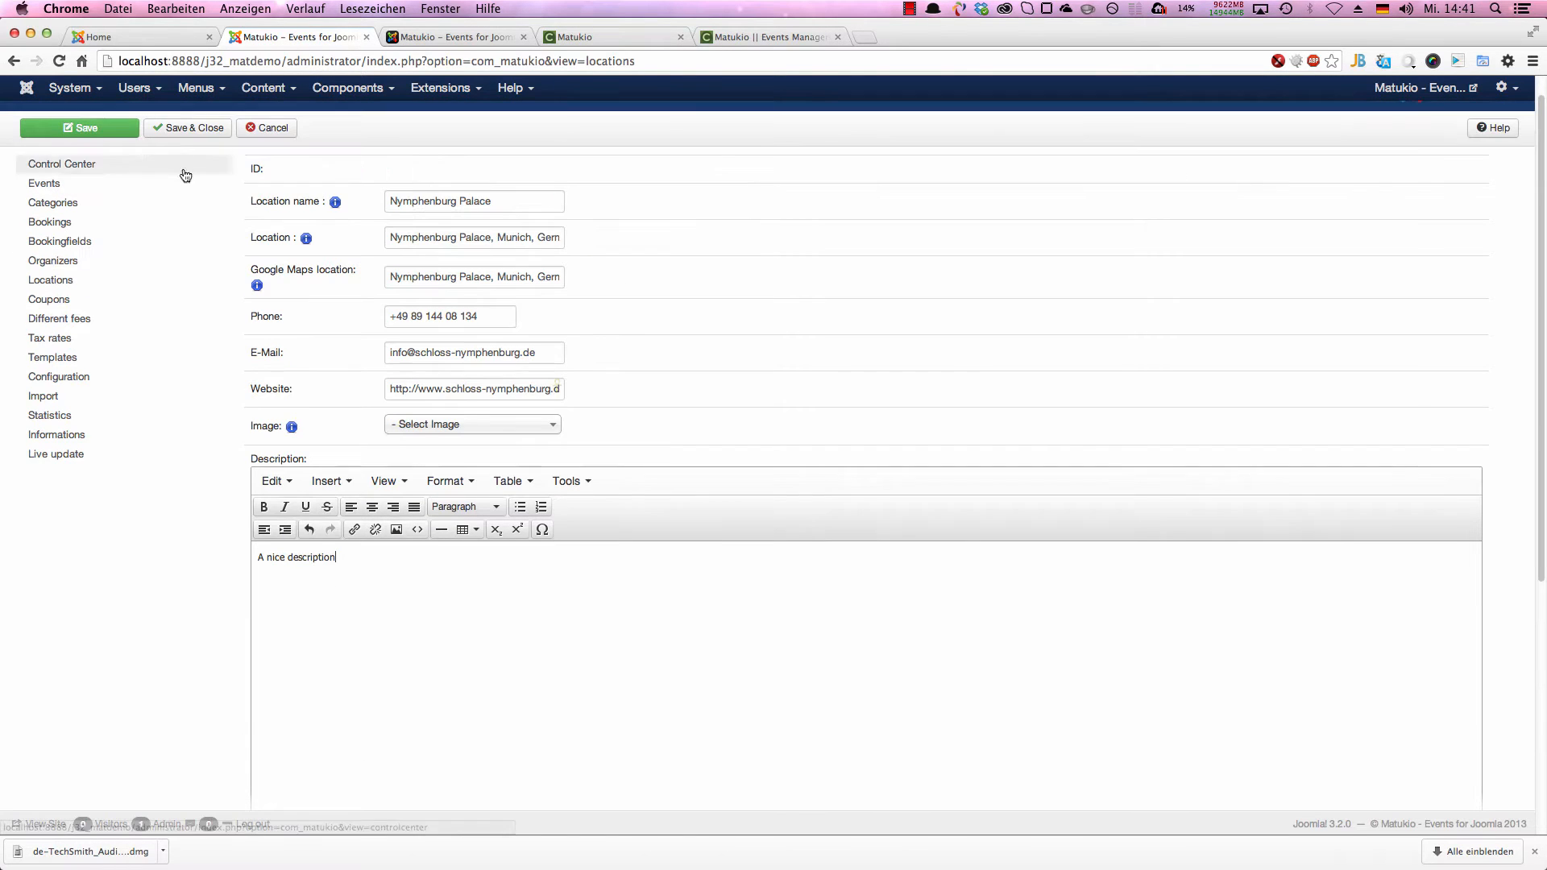
{"action": "left_click", "coordinate": [198, 122]}
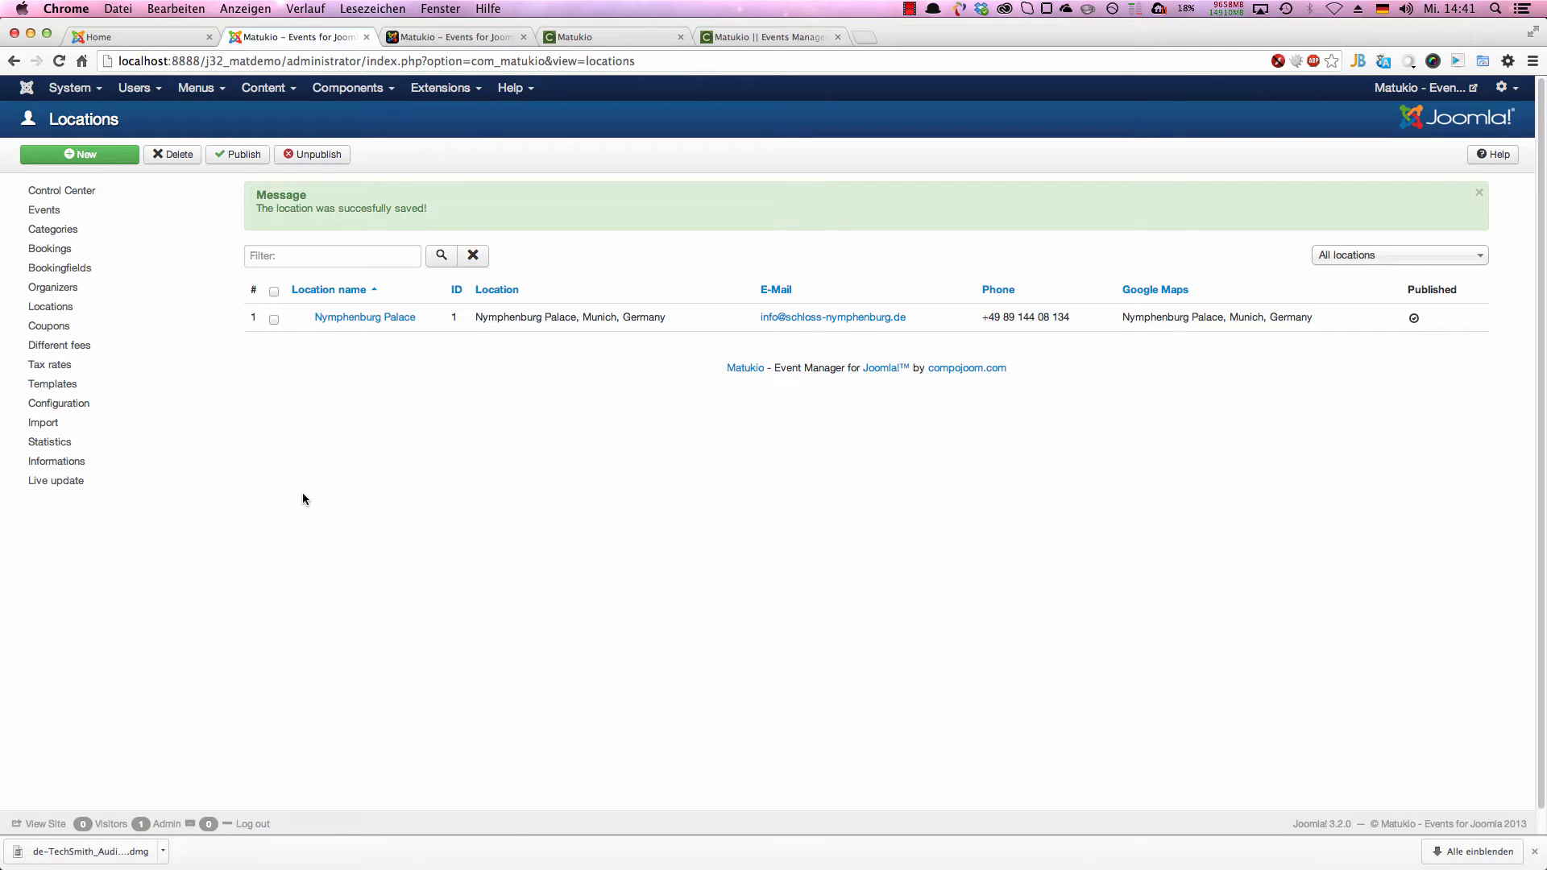
Step: Create a published tax rate titled "MwSt" with a value of 19 and save it
{"action": "left_click", "coordinate": [50, 365]}
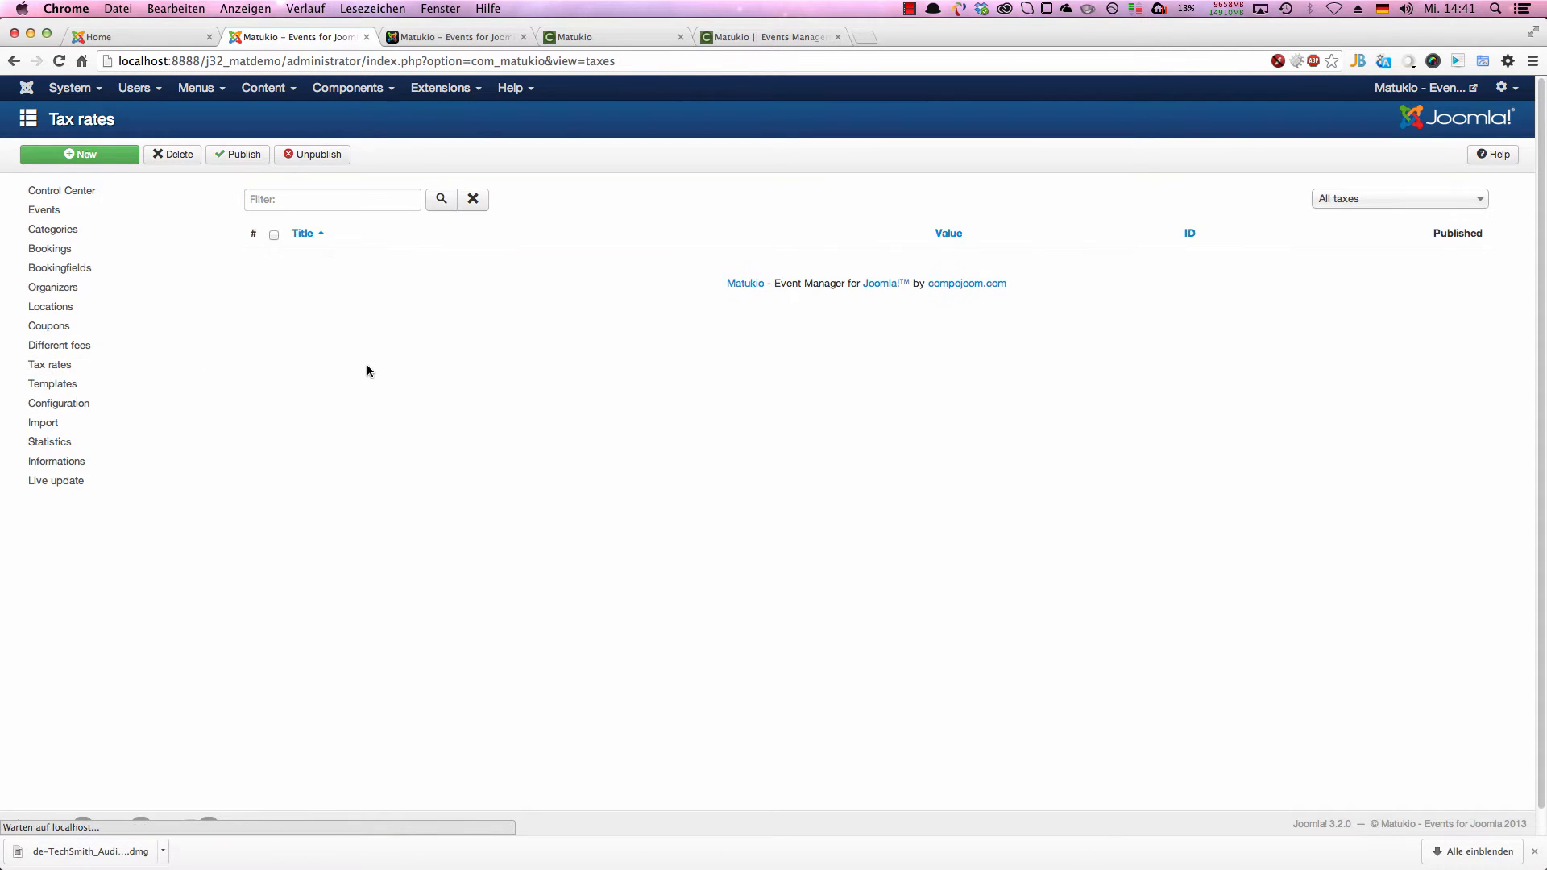
{"action": "left_click", "coordinate": [129, 153]}
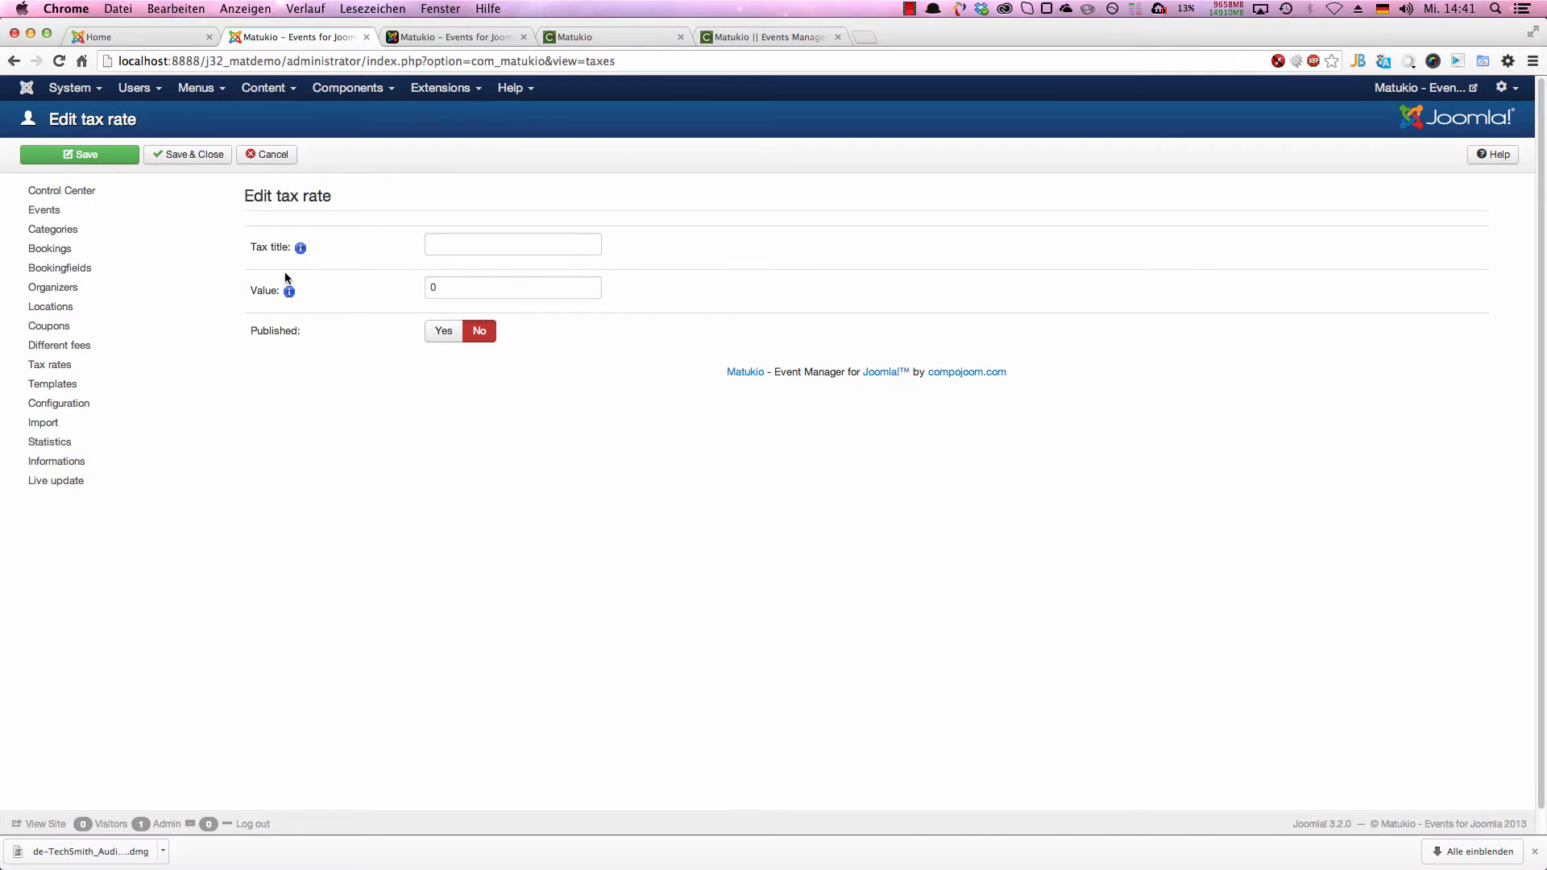
{"action": "left_click", "coordinate": [452, 246]}
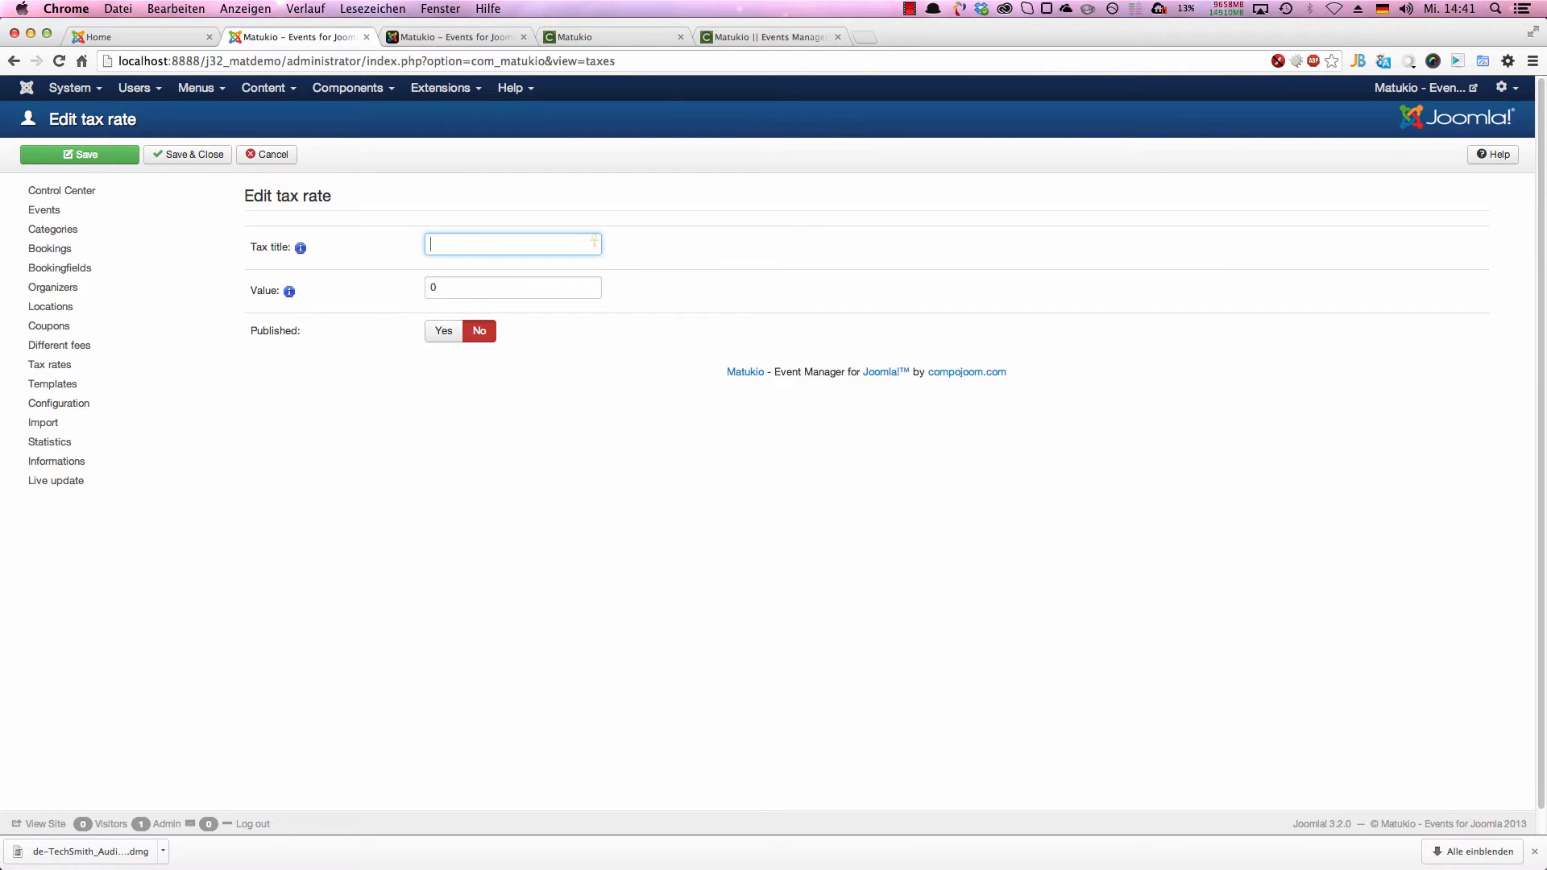
{"action": "type", "text": "MwSt"}
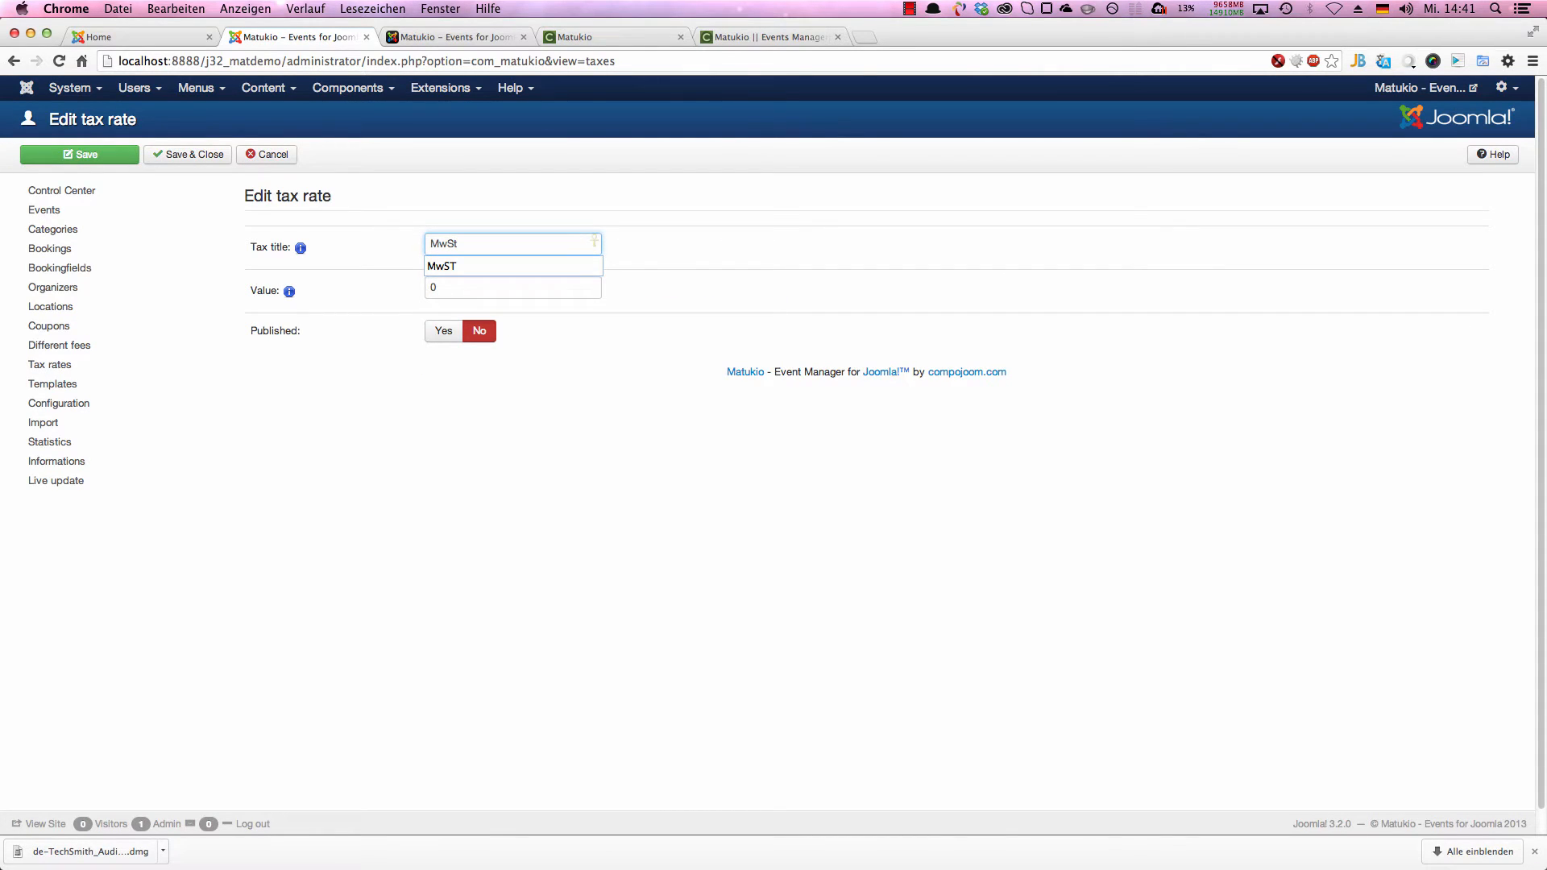
{"action": "key", "text": "Tab"}
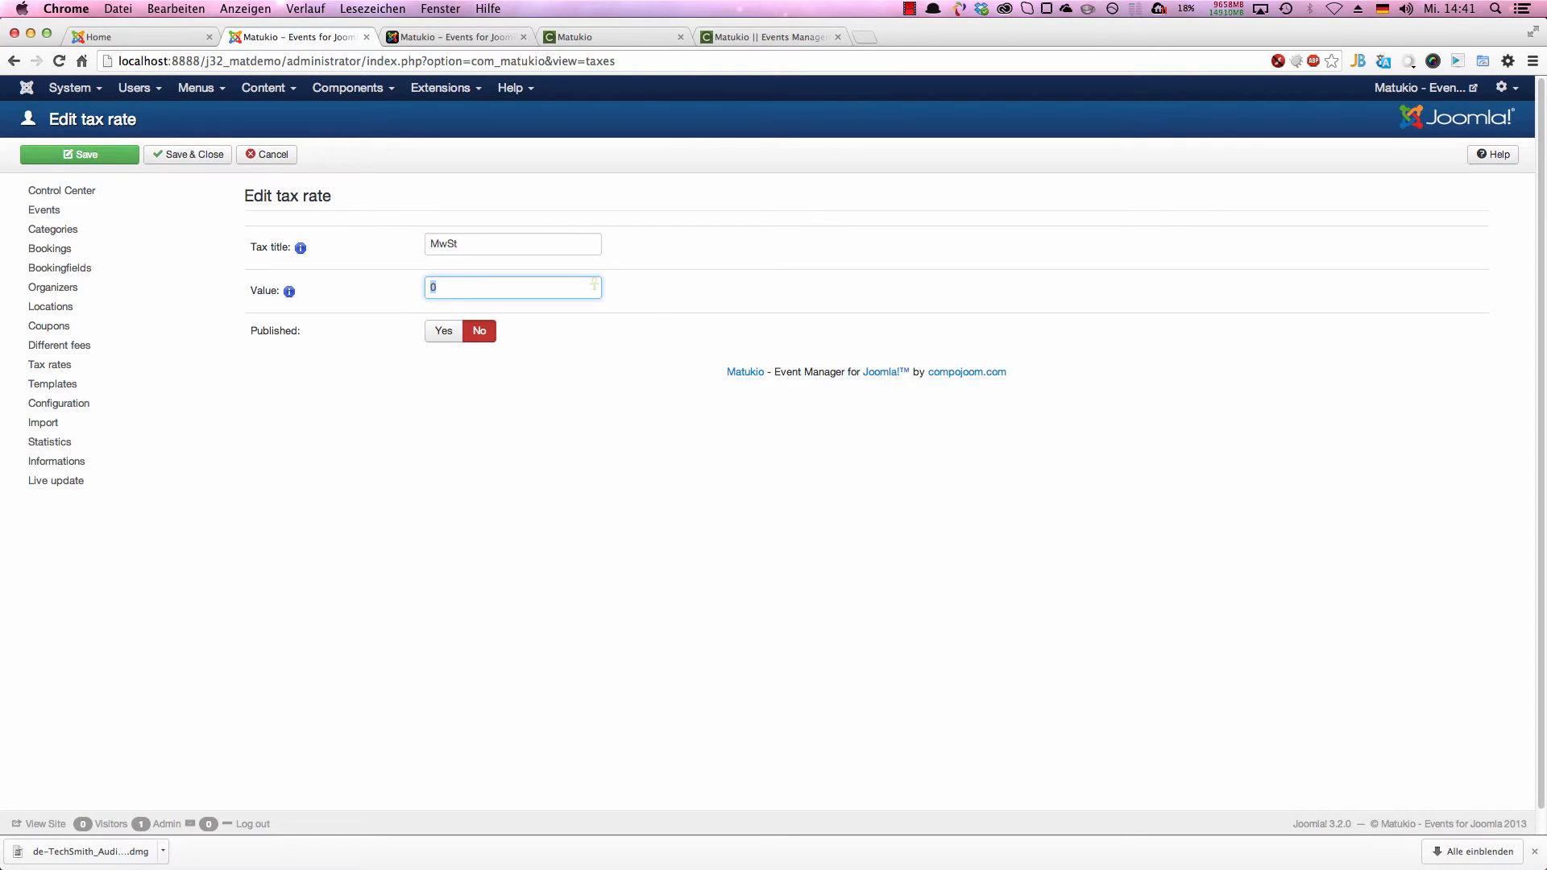
{"action": "type", "text": "19"}
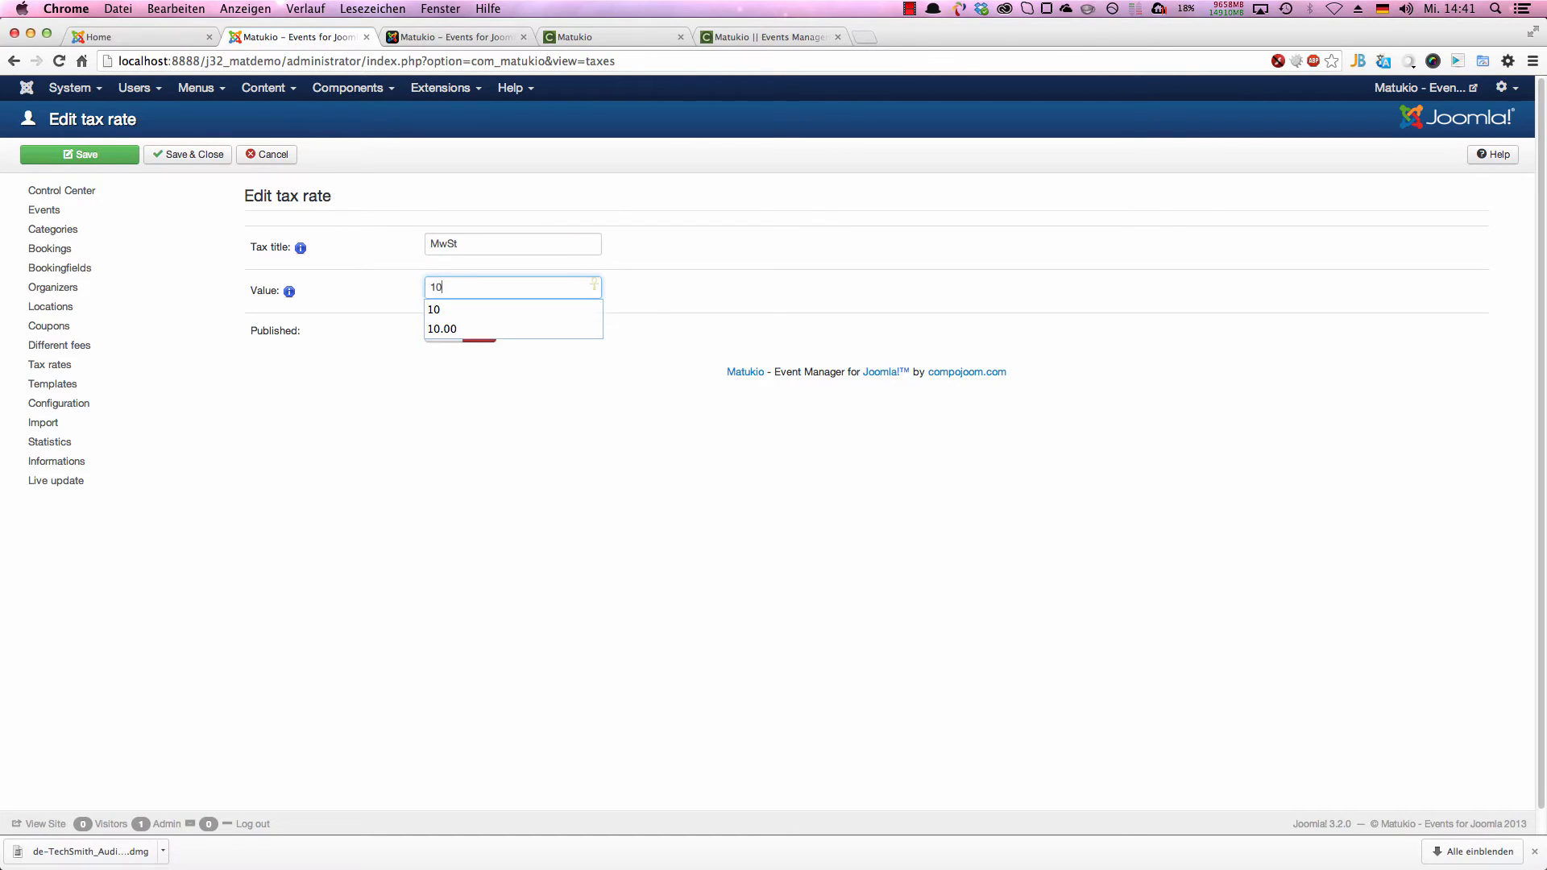
{"action": "key", "text": "BackSpace"}
{"action": "type", "text": "9"}
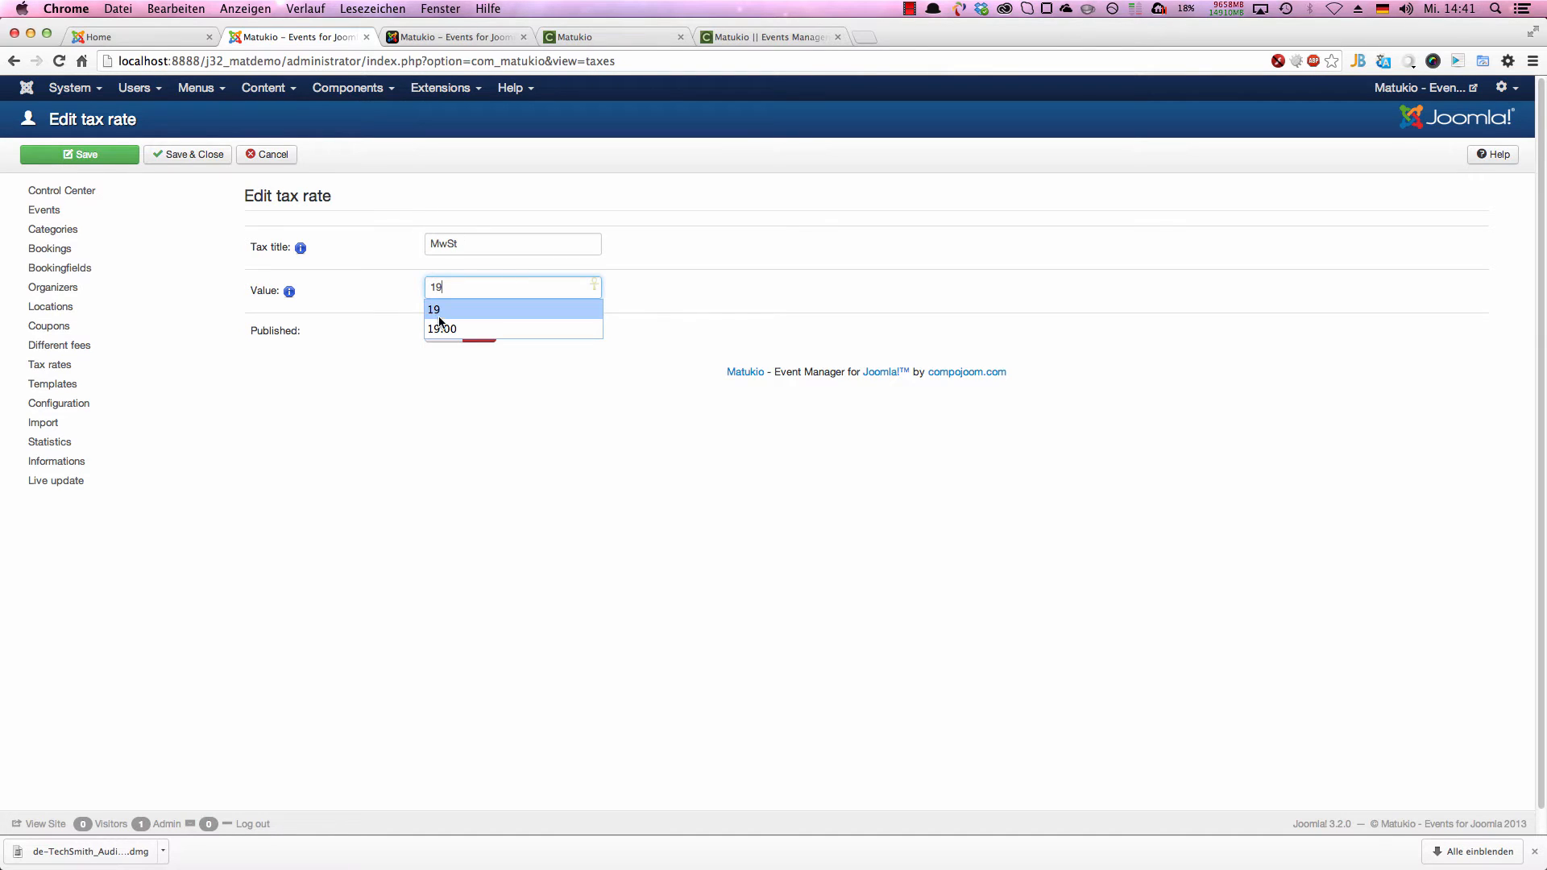
{"action": "left_click", "coordinate": [461, 300]}
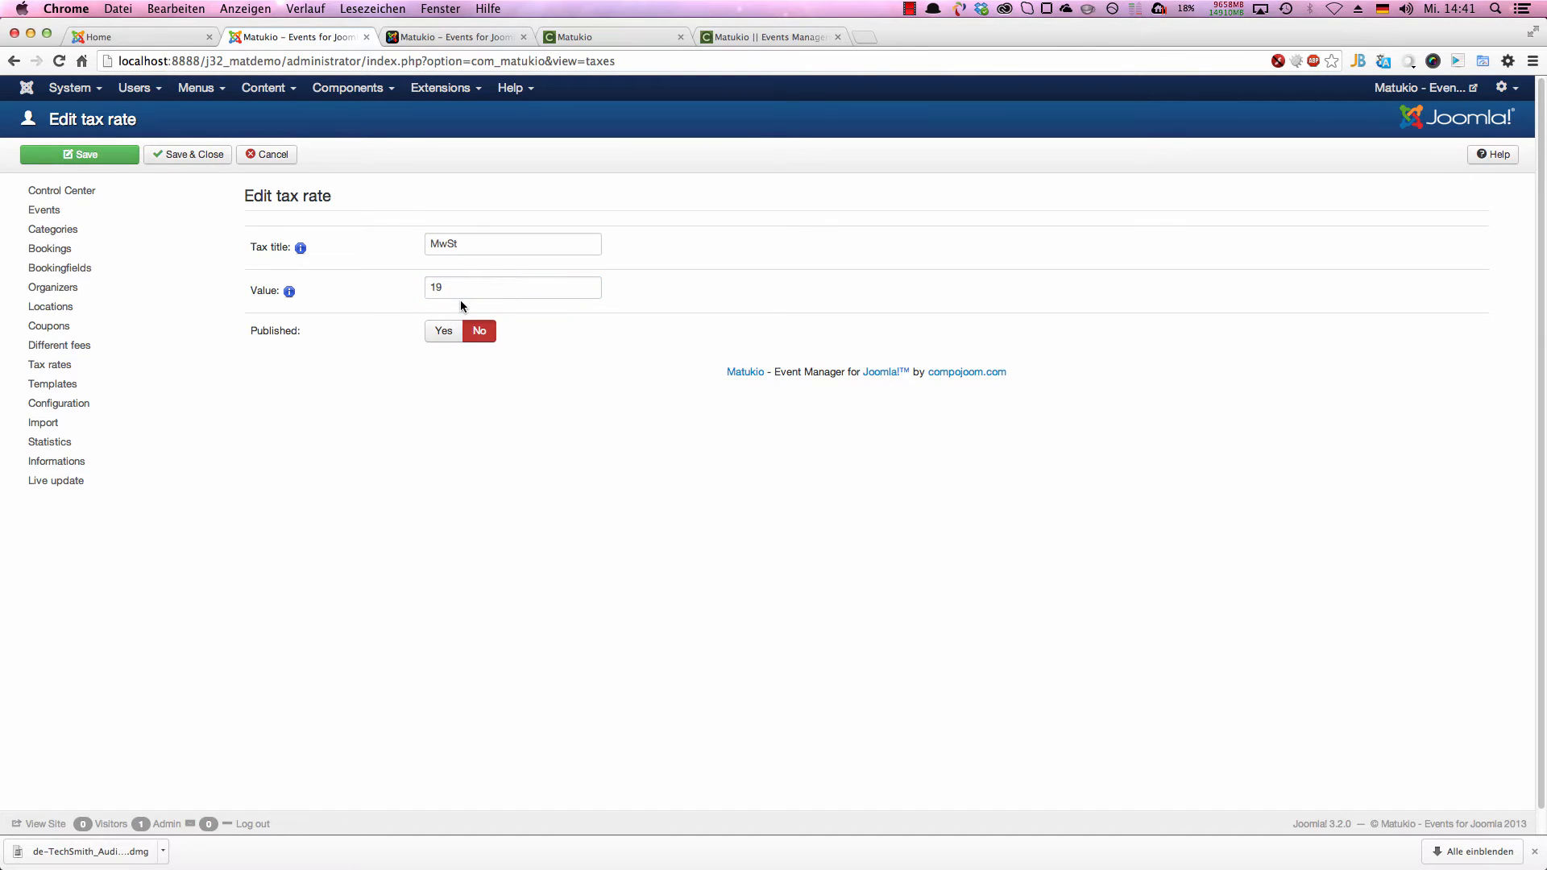
{"action": "left_click", "coordinate": [441, 331]}
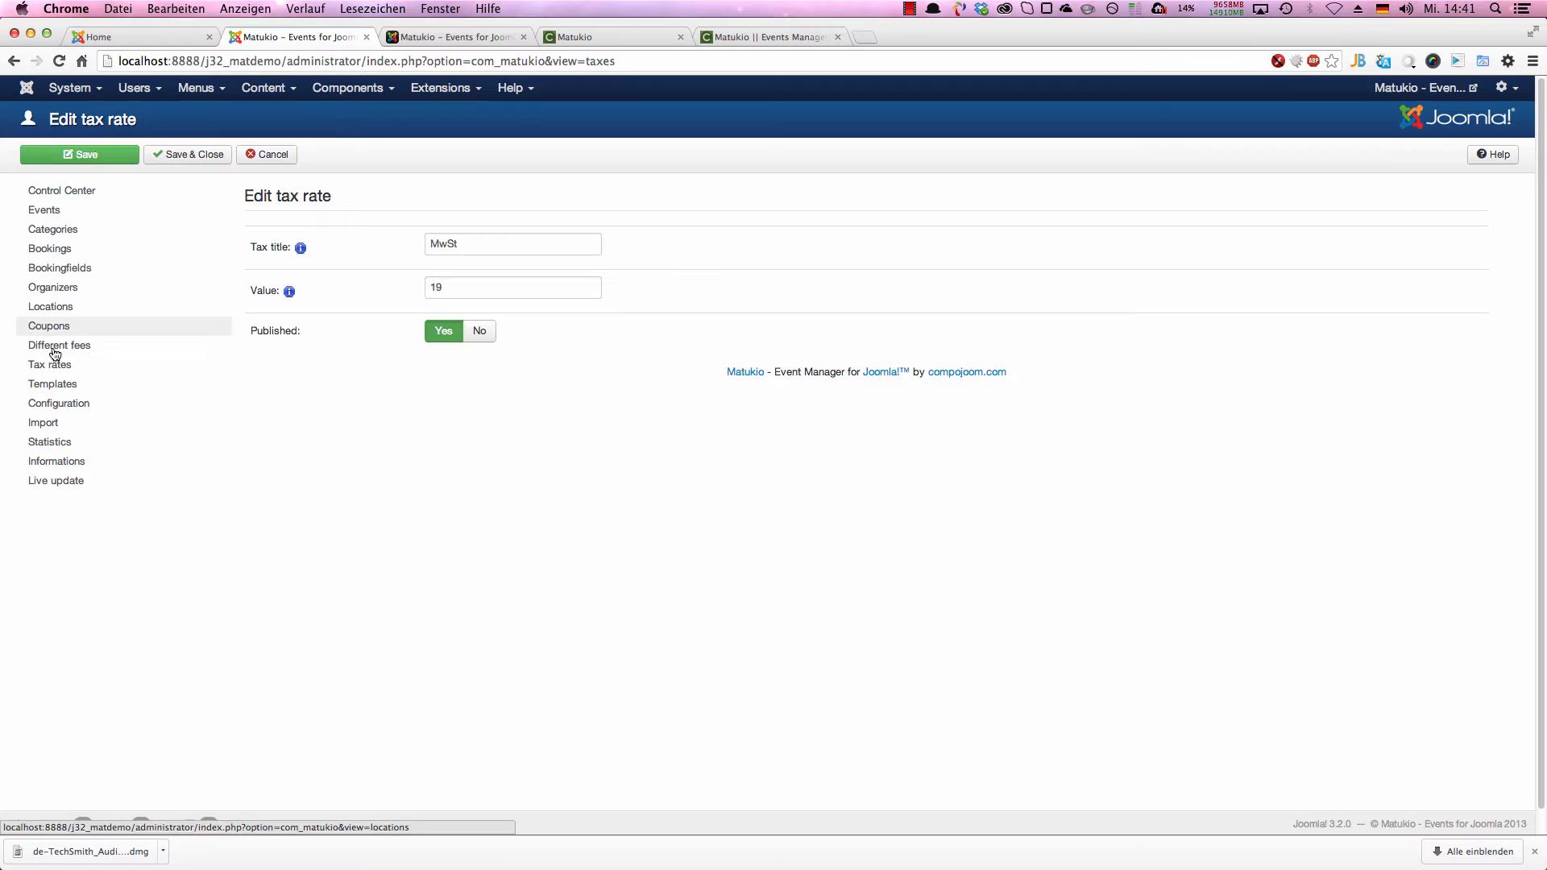
{"action": "left_click", "coordinate": [208, 159]}
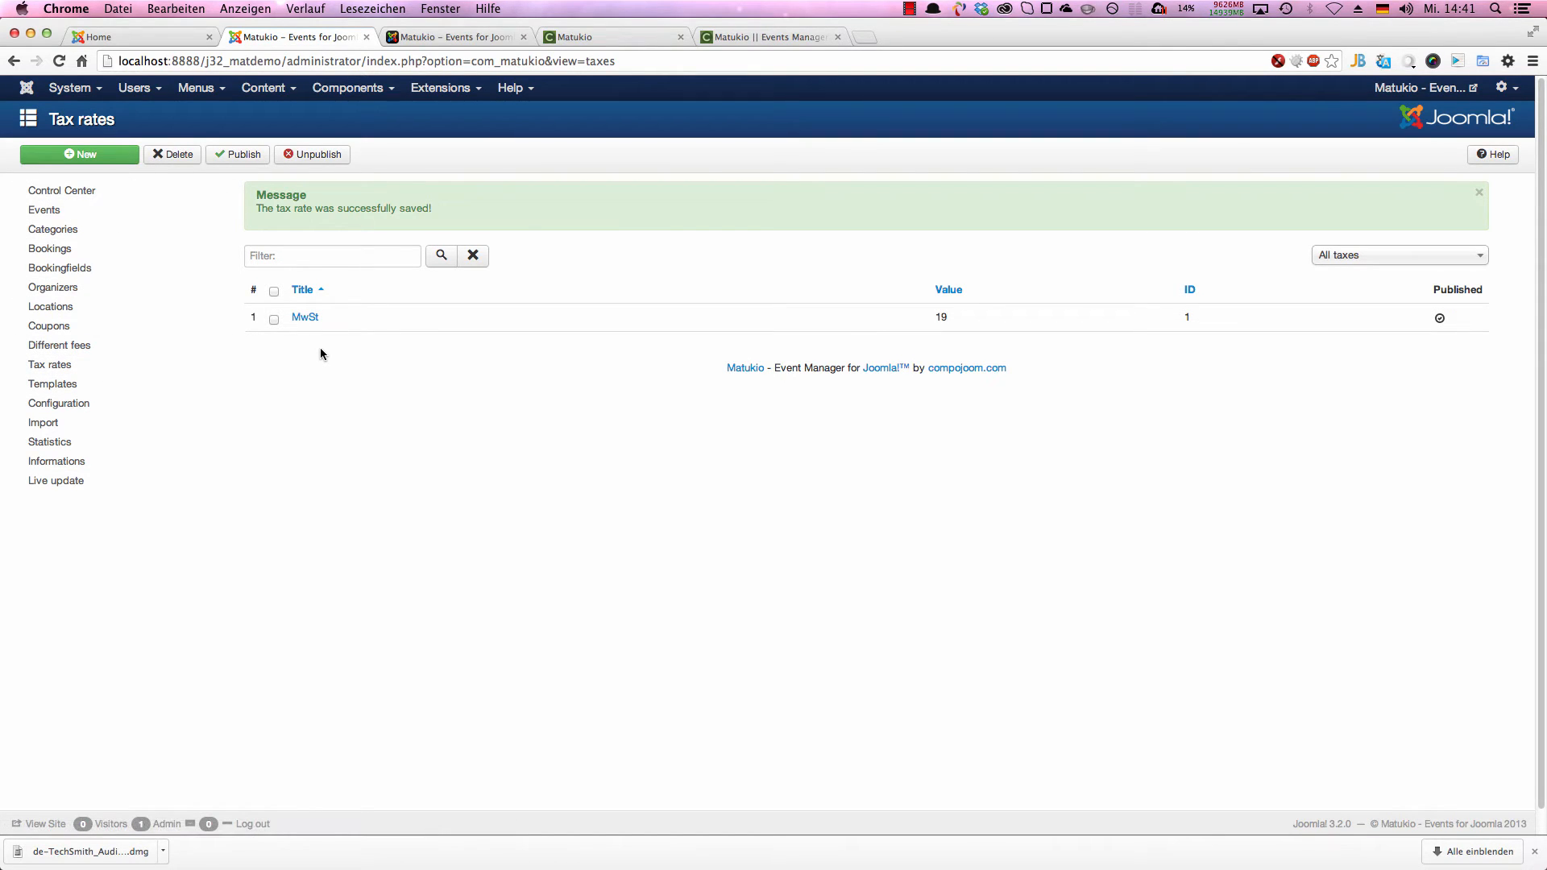
Step: Create a second published tax rate titled "Seven" with a value of 7 and save it
{"action": "left_click", "coordinate": [104, 157]}
{"action": "left_click", "coordinate": [484, 234]}
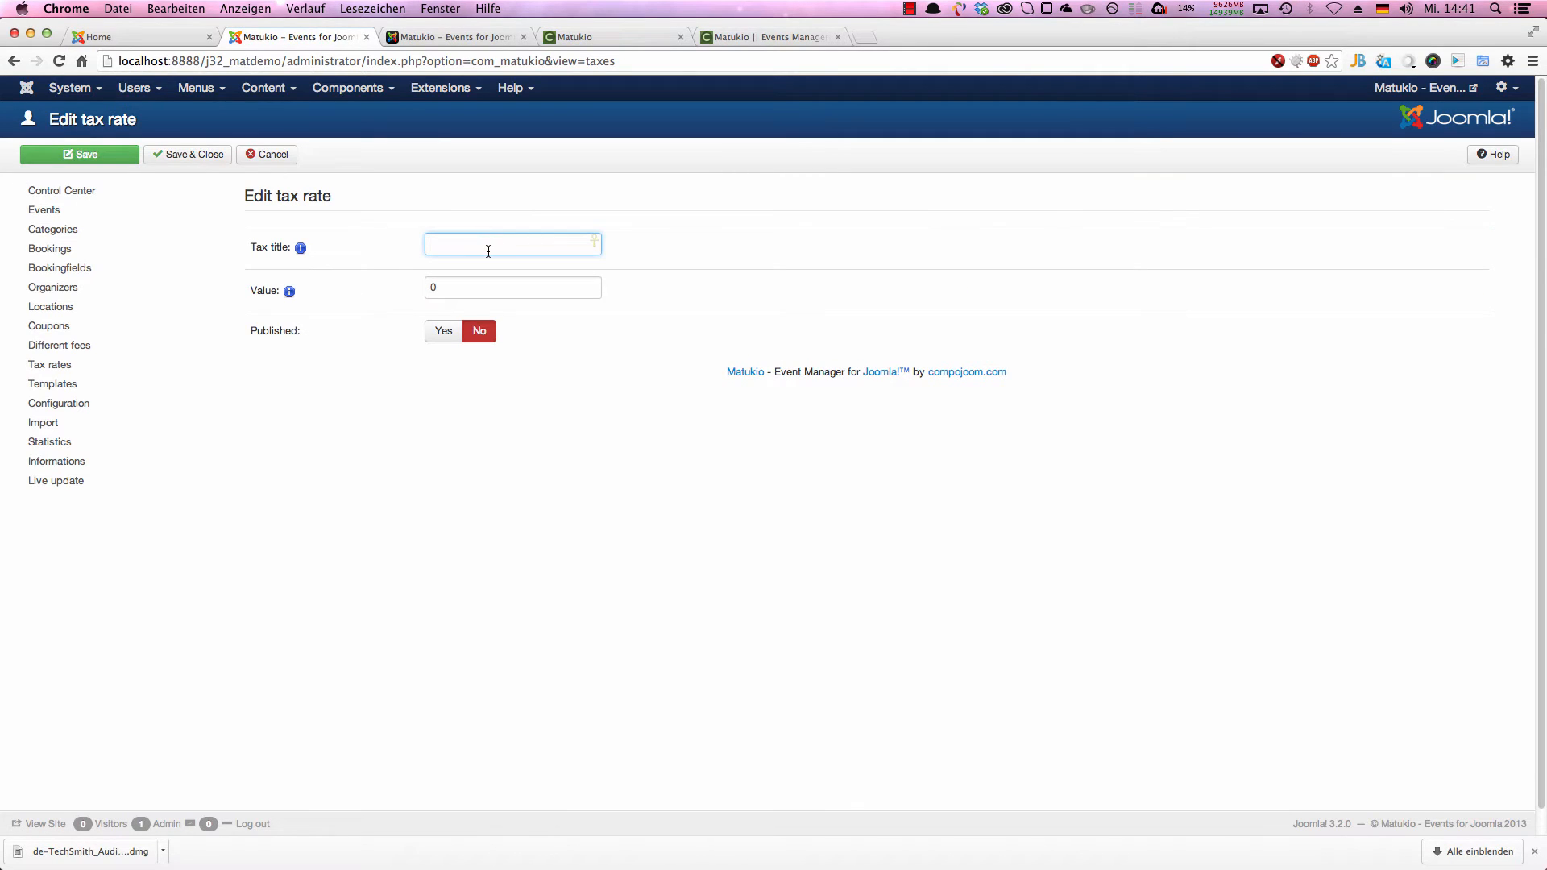
{"action": "type", "text": "7%"}
{"action": "key", "text": "BackSpace"}
{"action": "key", "text": "BackSpace"}
{"action": "type", "text": "Seven"}
{"action": "key", "text": "Tab"}
{"action": "type", "text": "7"}
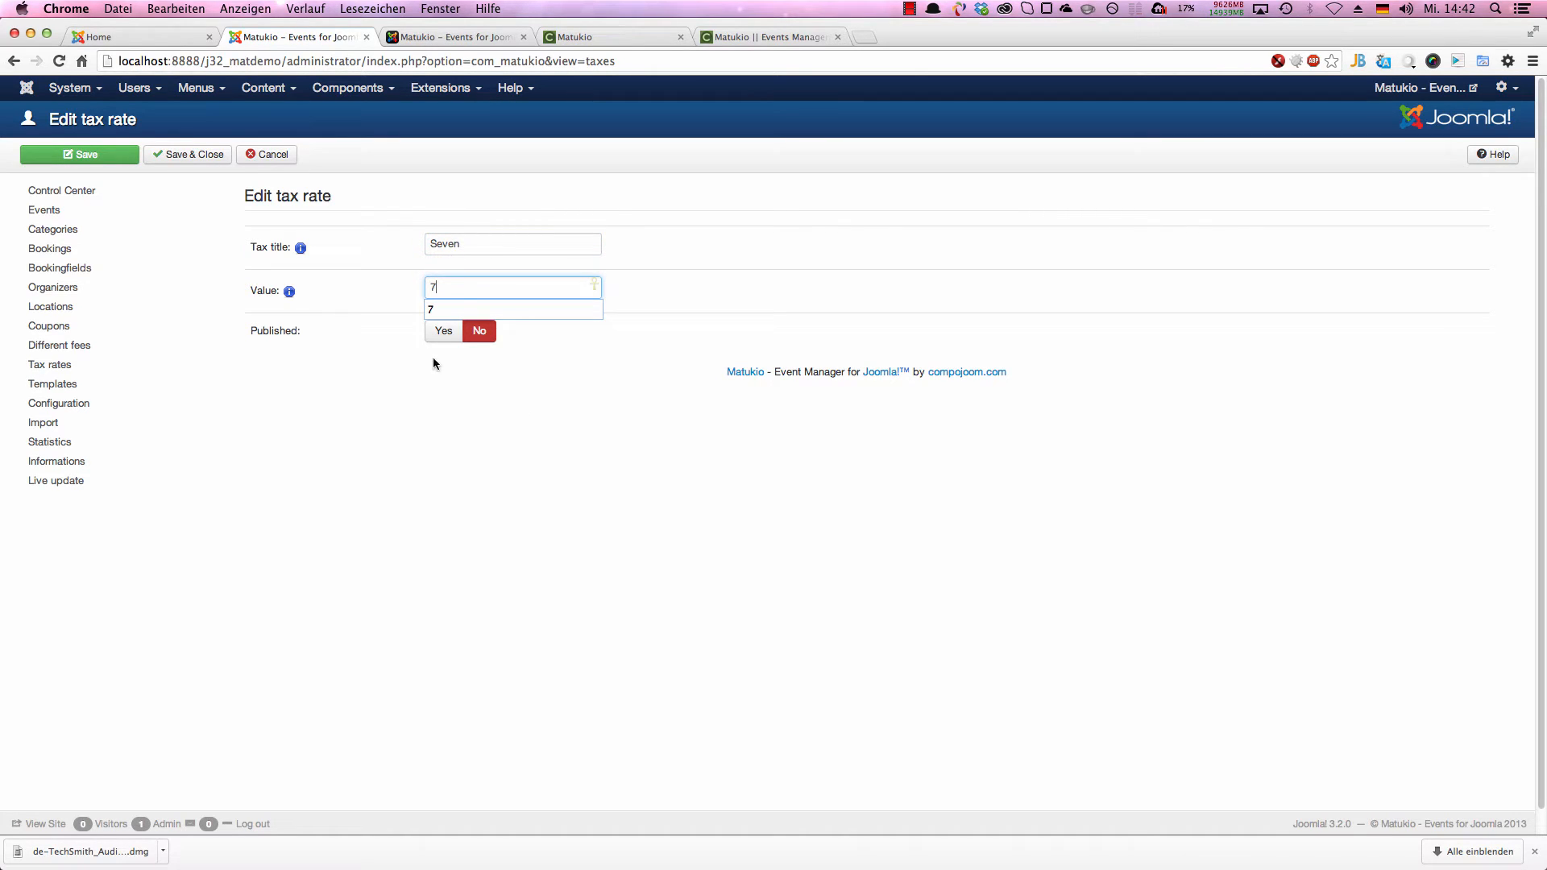
{"action": "left_click", "coordinate": [444, 331]}
{"action": "left_click", "coordinate": [187, 154]}
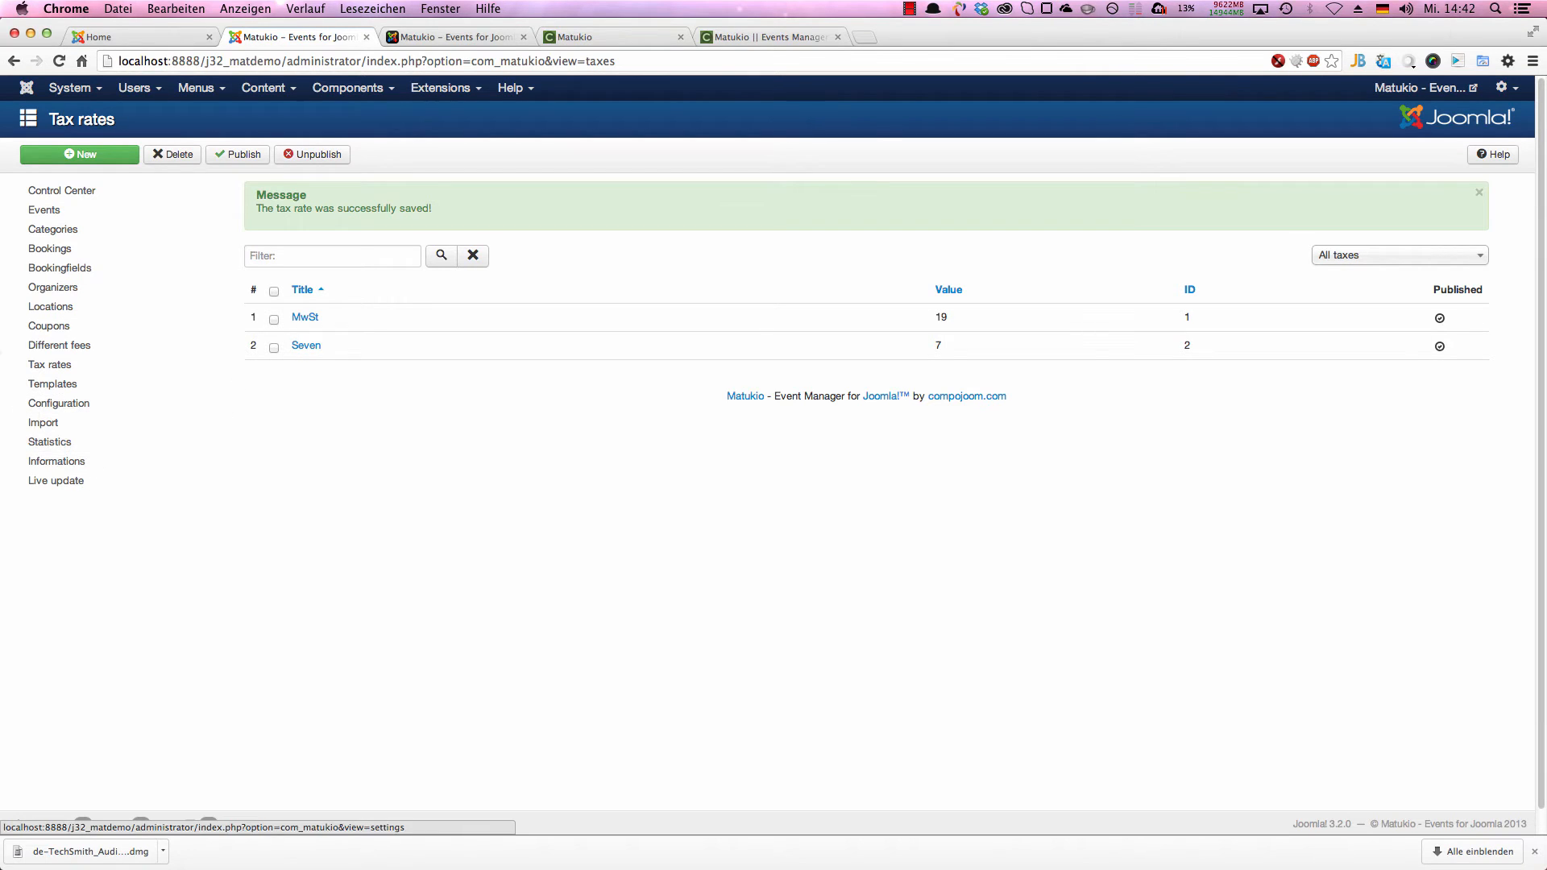
Step: Start a new different fee titled "Children" with a value of 20 and check its percentage option
{"action": "left_click", "coordinate": [125, 350]}
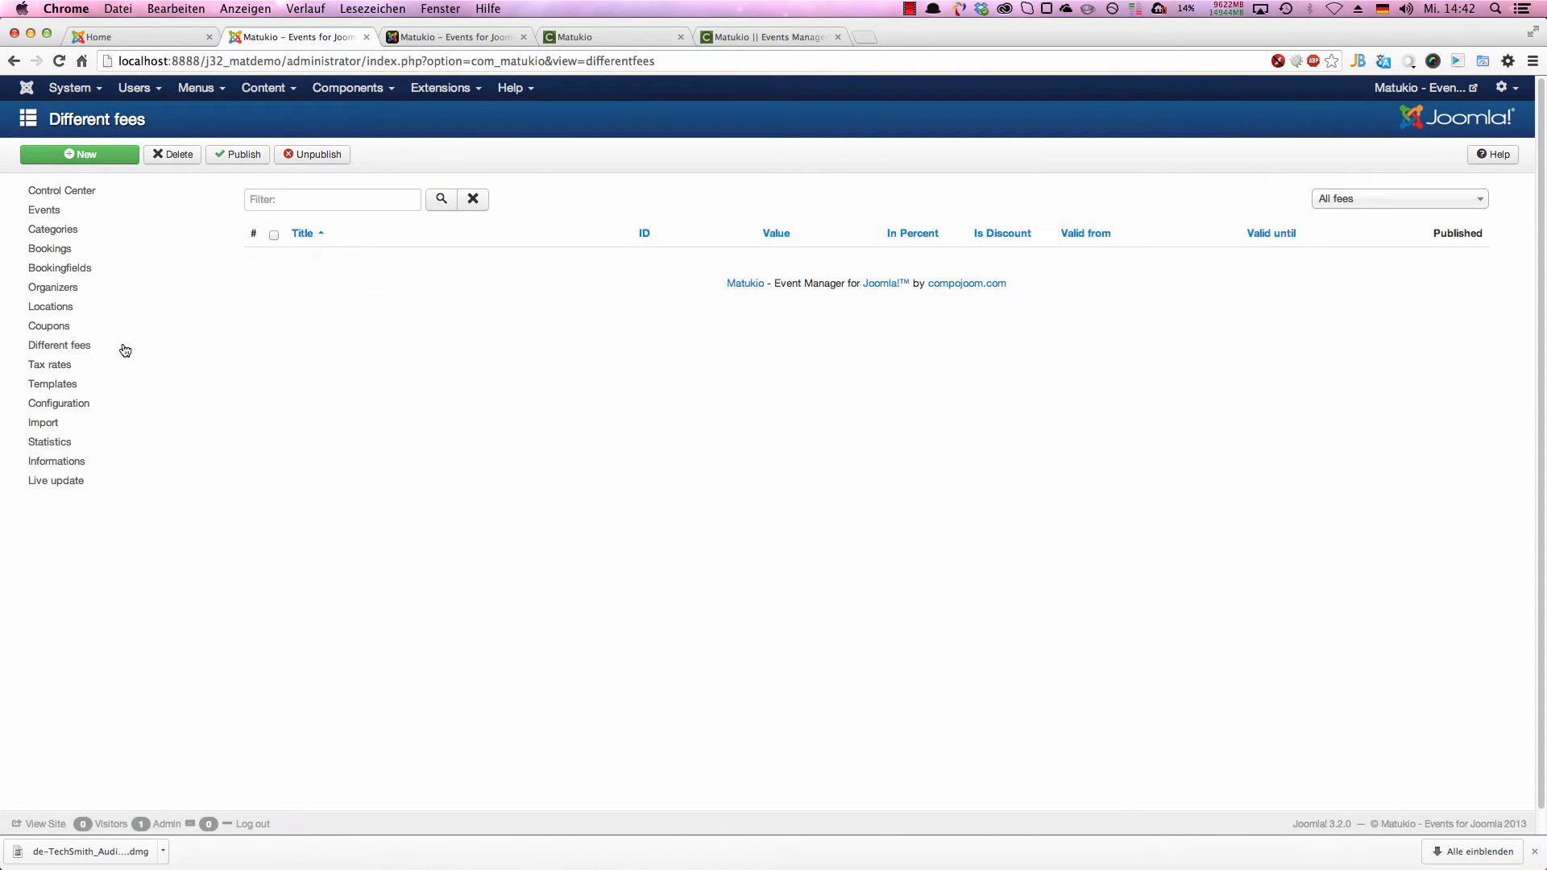
{"action": "left_click", "coordinate": [104, 155]}
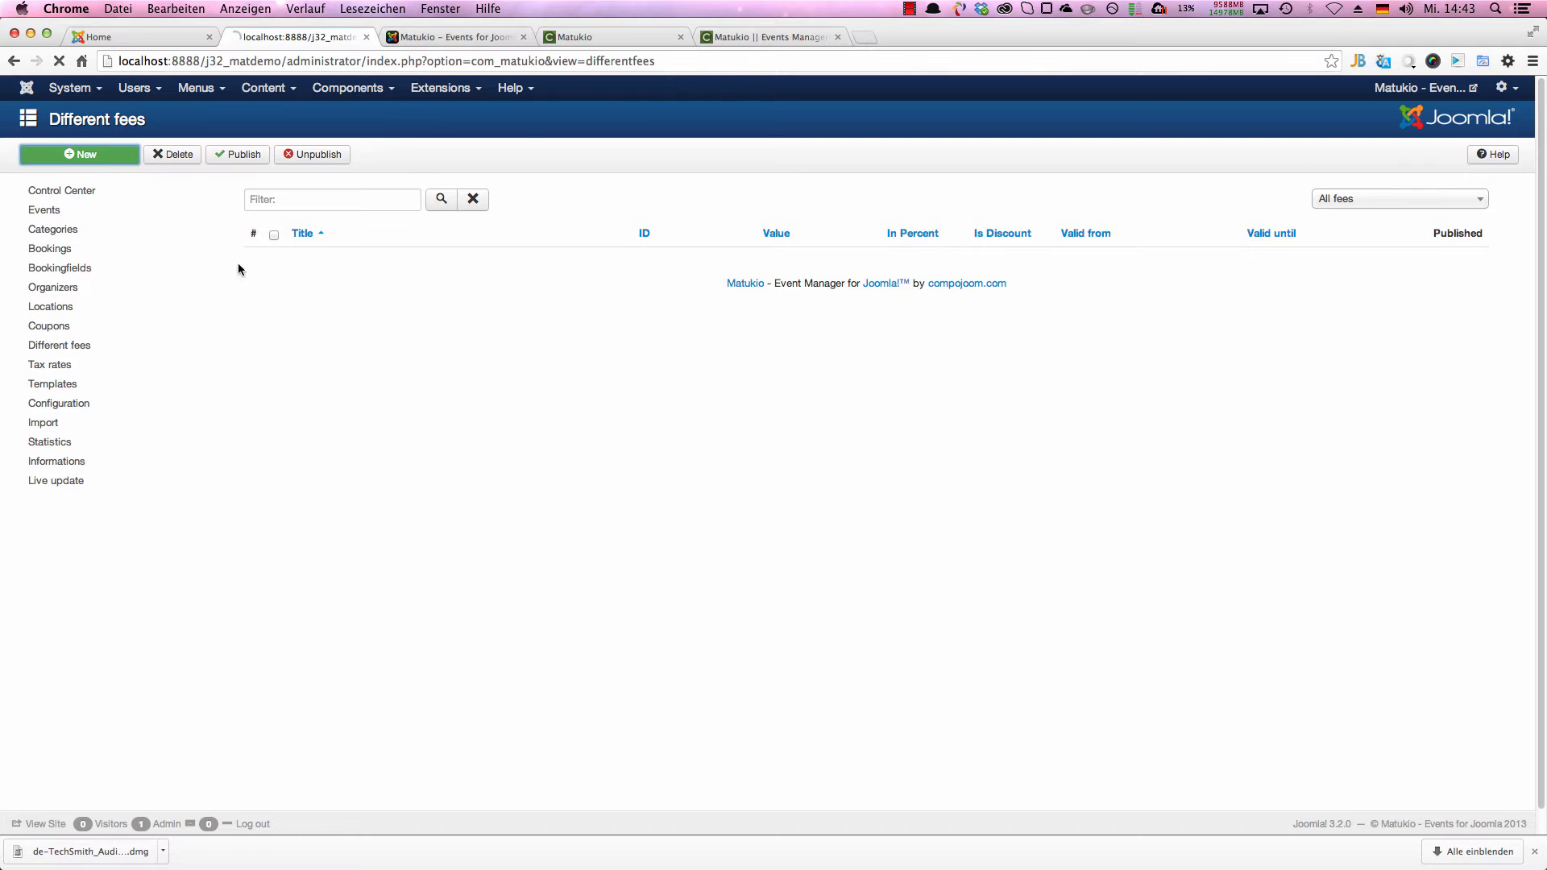
{"action": "left_click", "coordinate": [502, 247]}
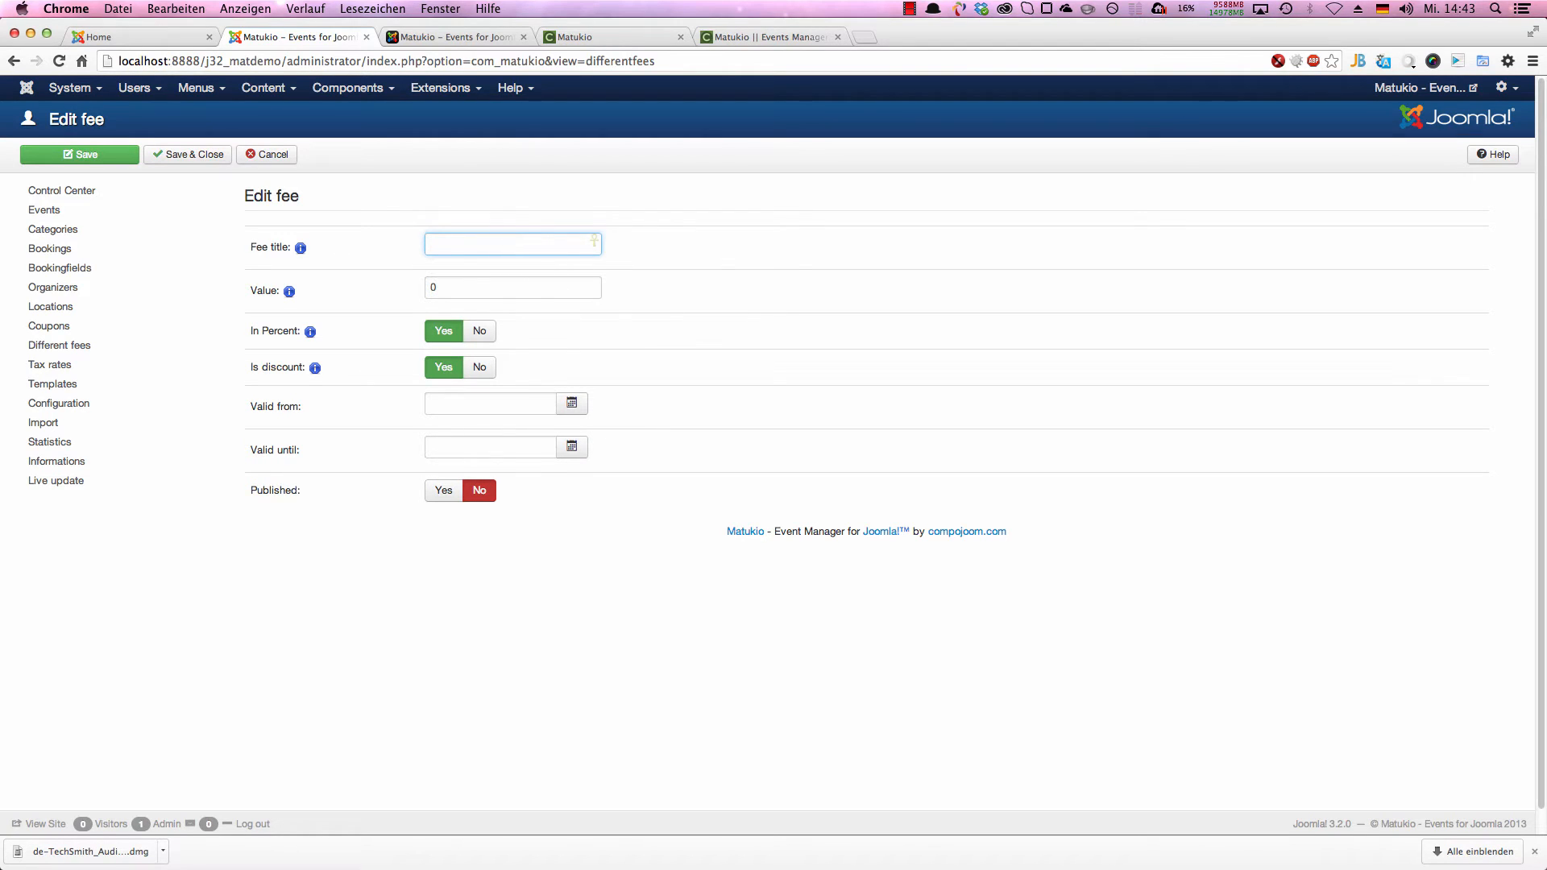
{"action": "type", "text": "Childeren"}
{"action": "key", "text": "Tab"}
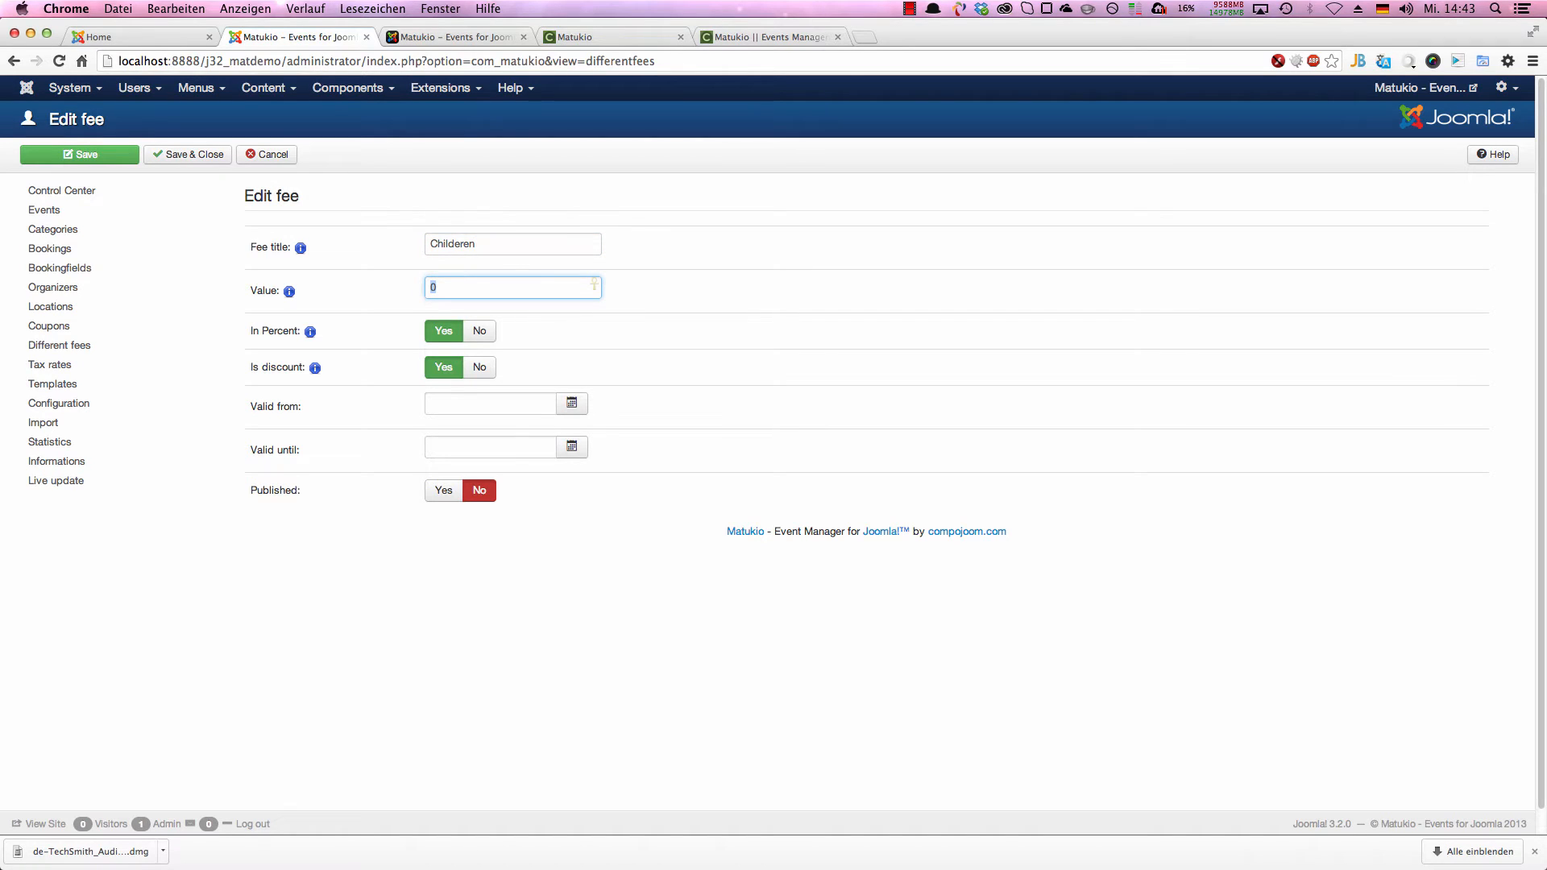
{"action": "type", "text": "20"}
{"action": "left_click", "coordinate": [549, 400]}
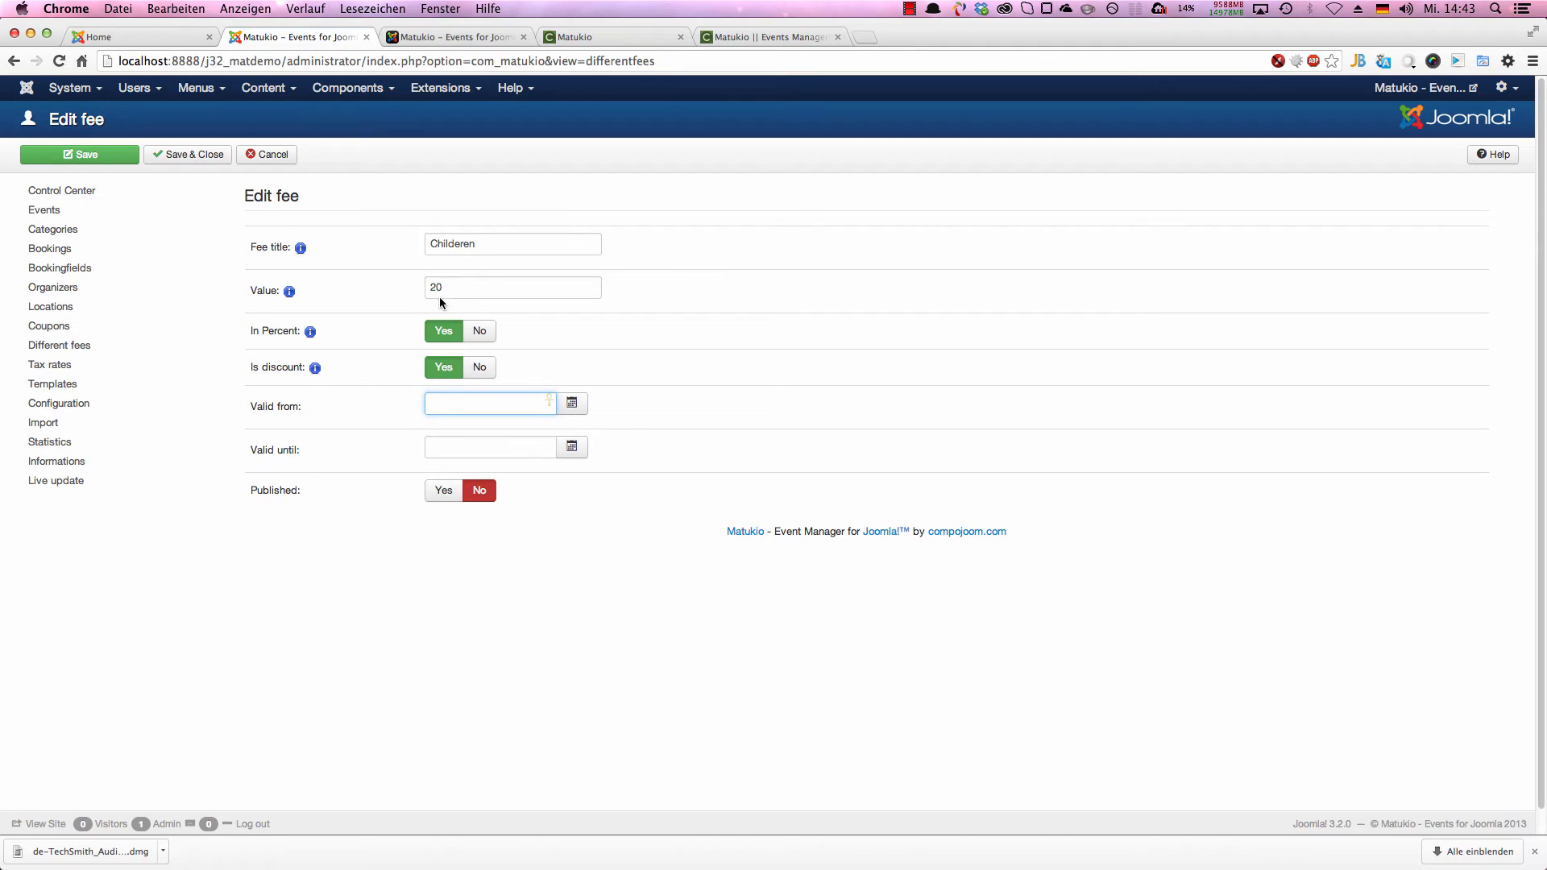
{"action": "double_click", "coordinate": [465, 297]}
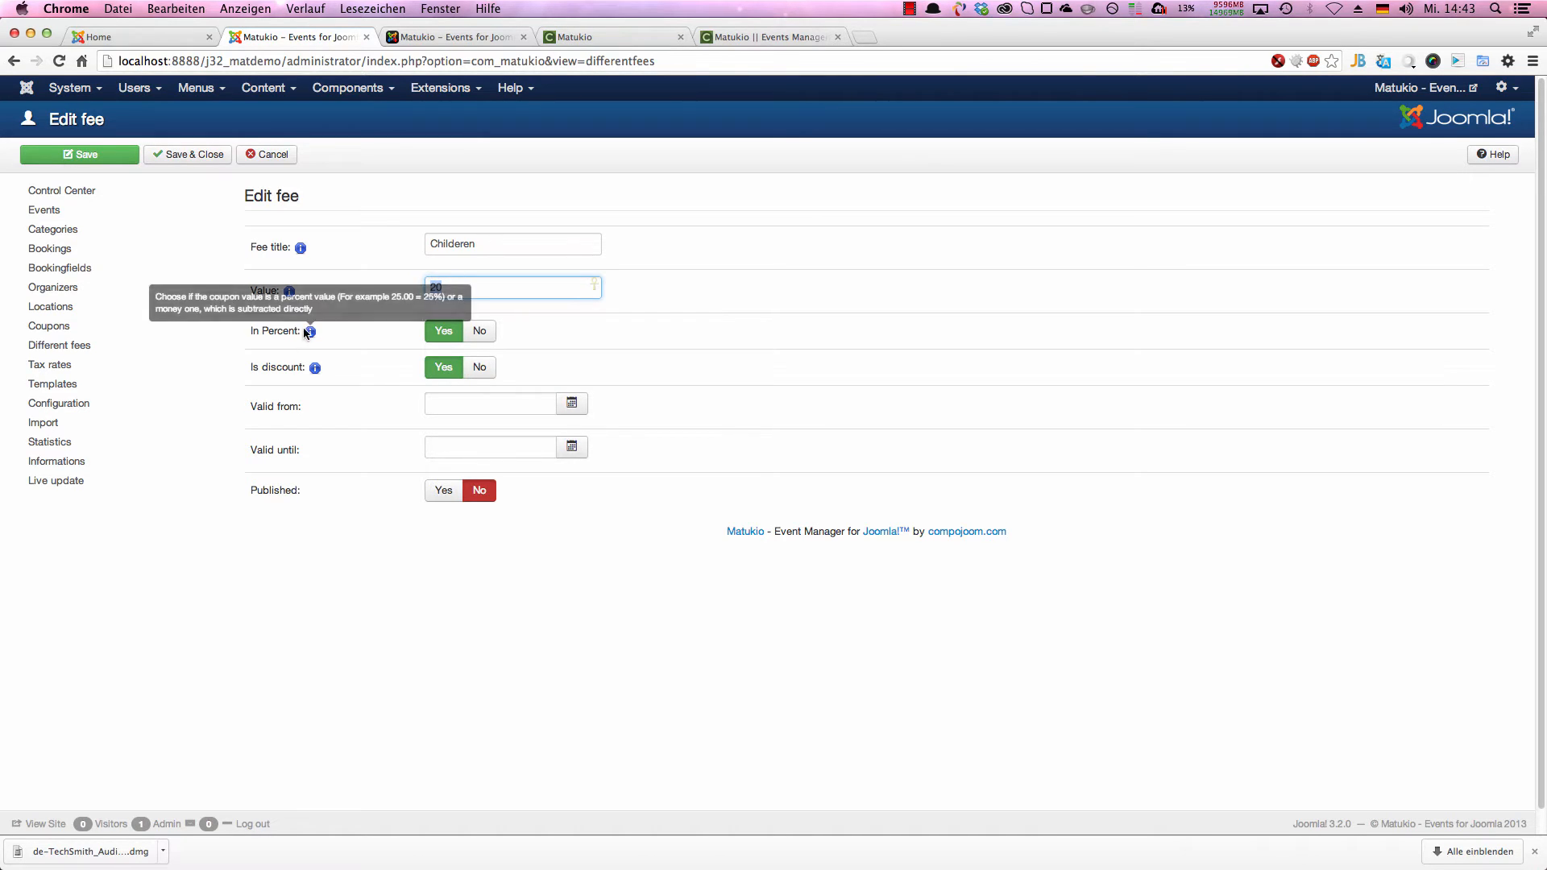
{"action": "left_click", "coordinate": [244, 331]}
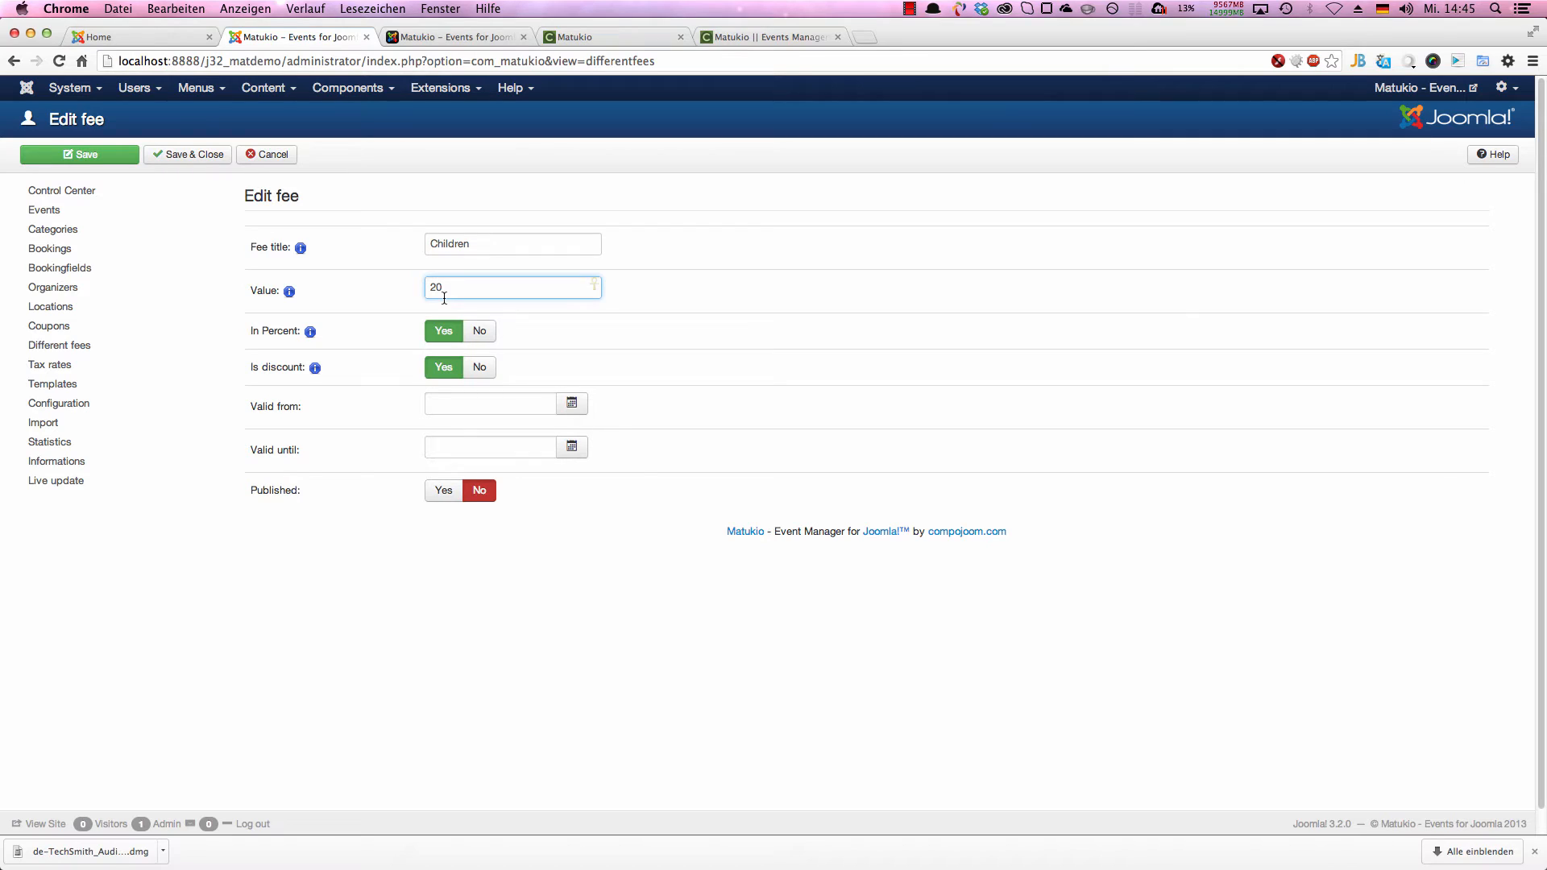
Step: Publish the Children fee without validity dates and save it
{"action": "left_click", "coordinate": [431, 405]}
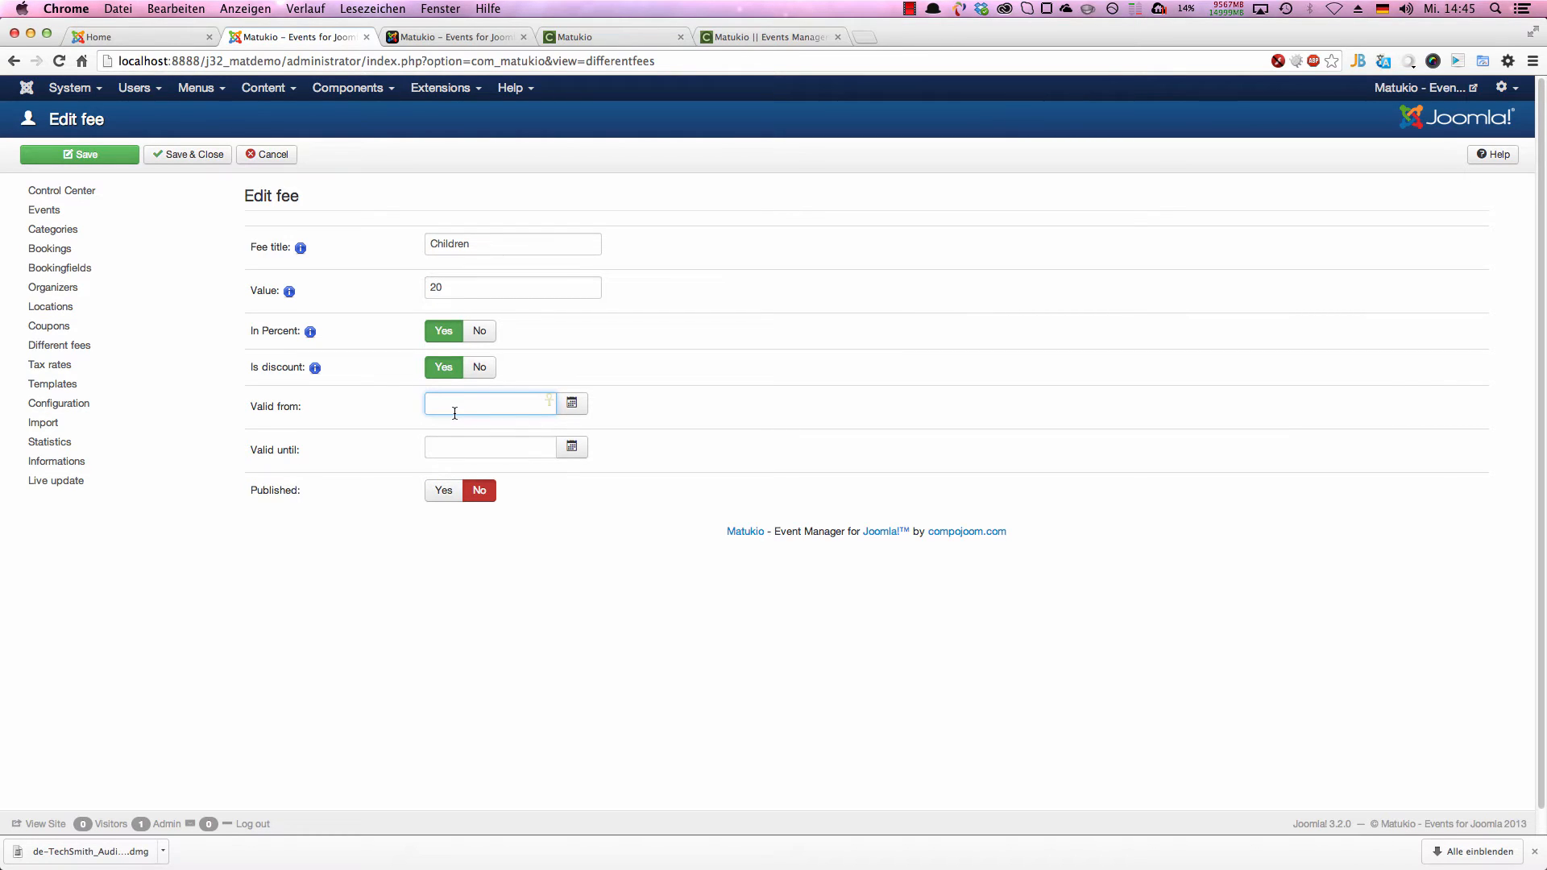
{"action": "left_click", "coordinate": [443, 489]}
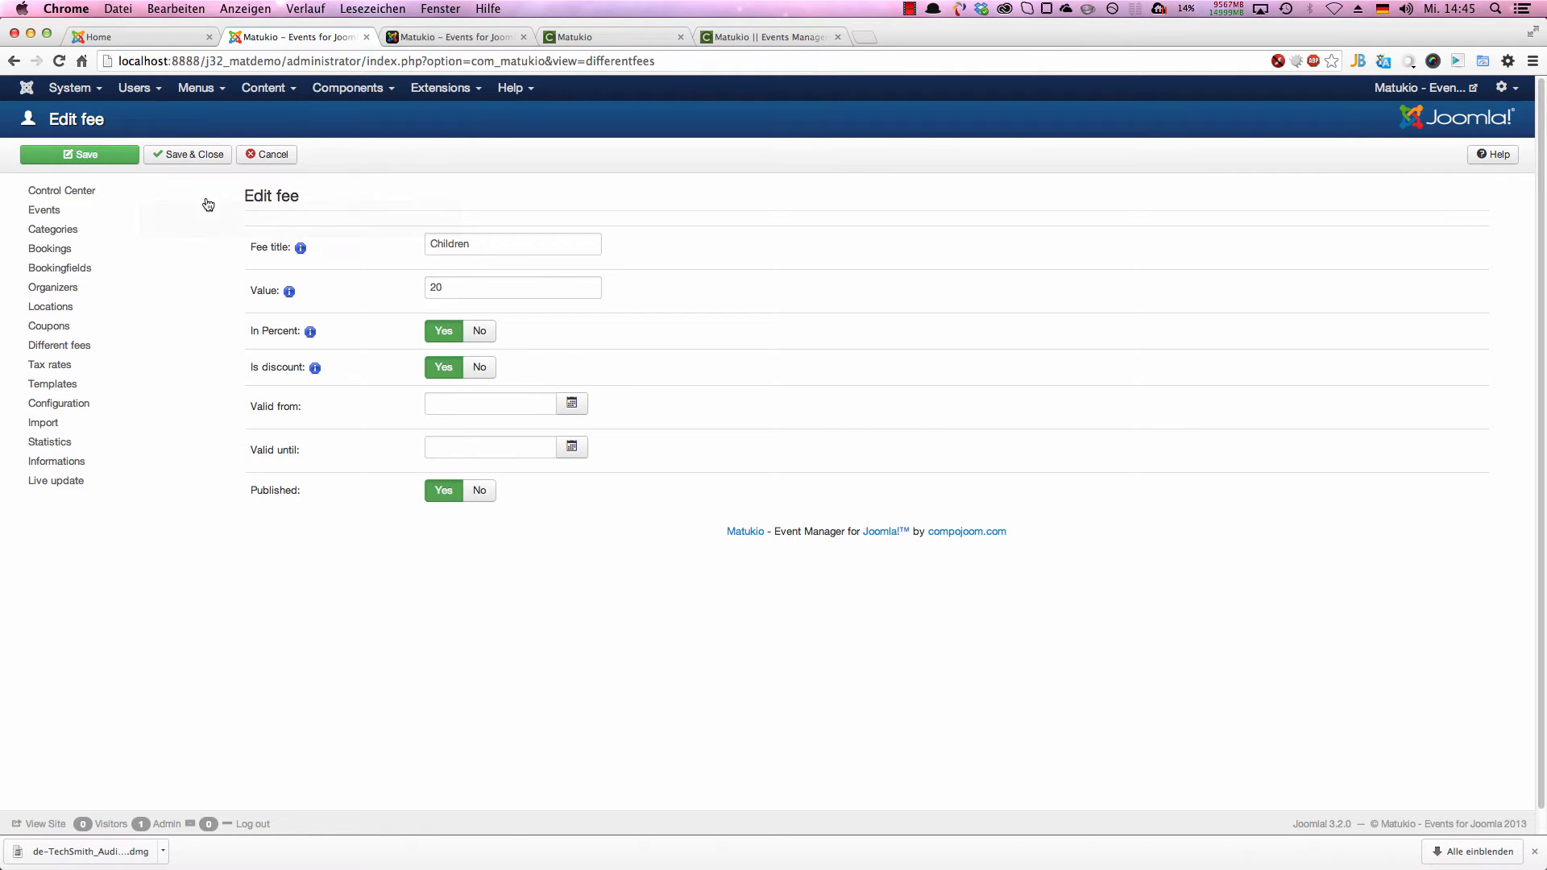
{"action": "left_click", "coordinate": [184, 158]}
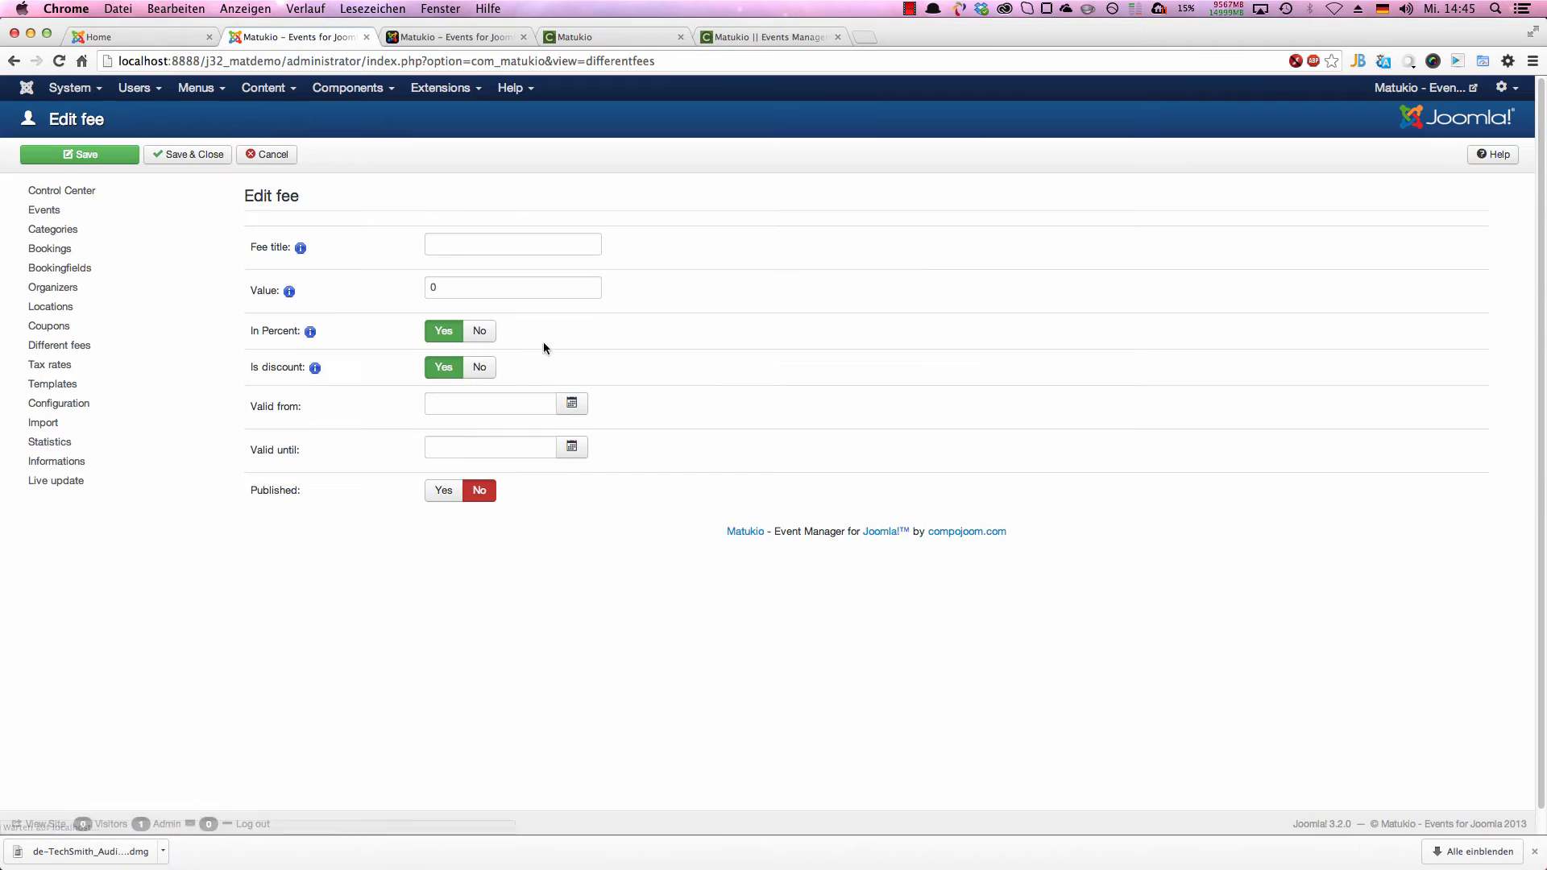
Step: Title the next new fee "Early bird" and set its value to 30
{"action": "left_click", "coordinate": [462, 252]}
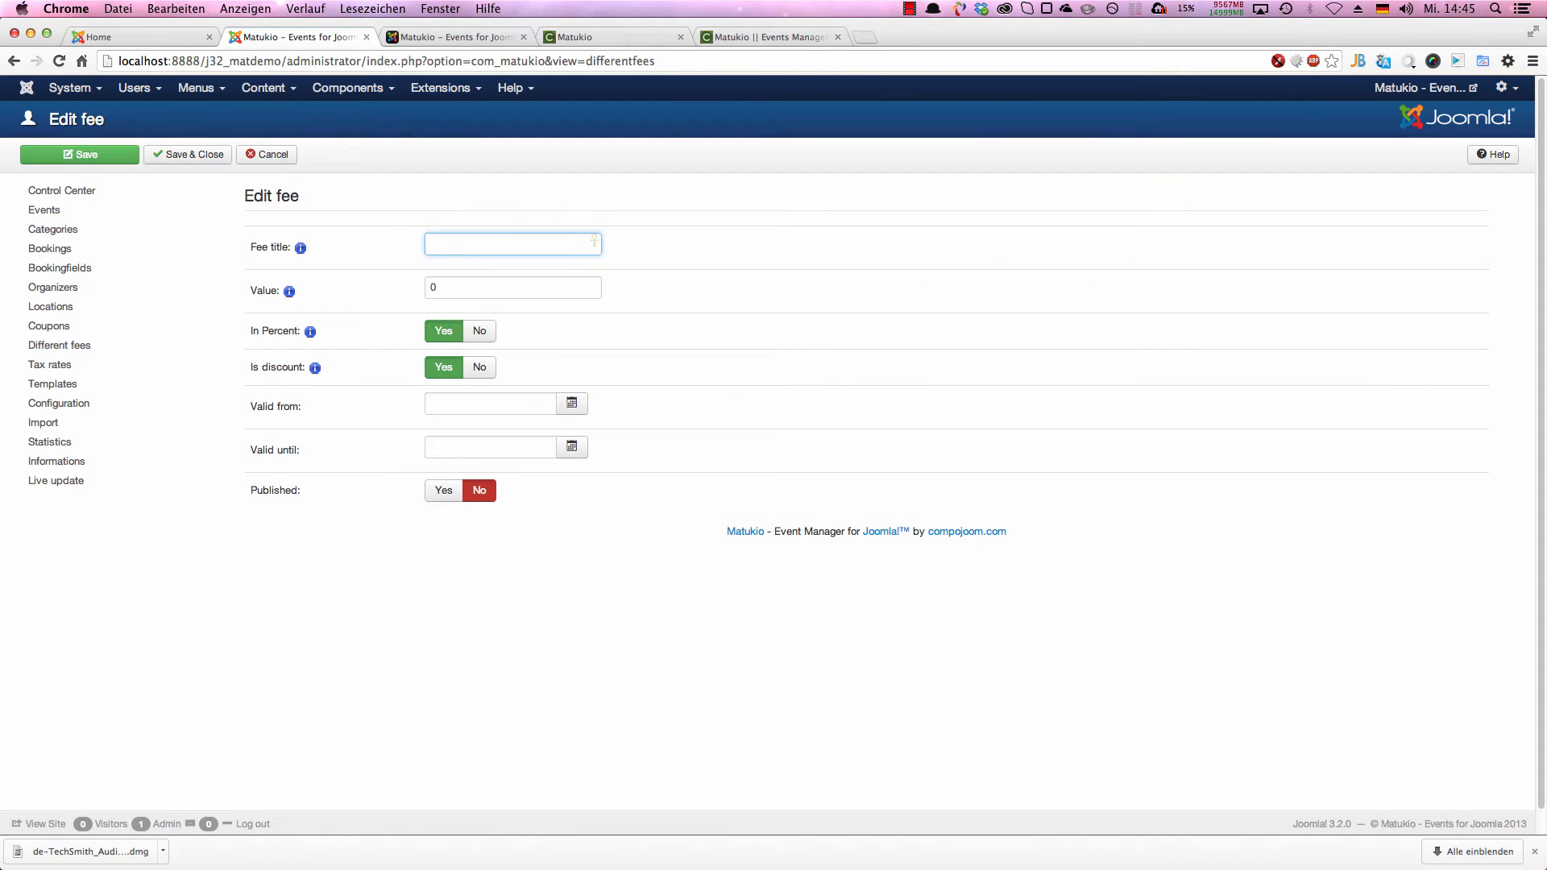
{"action": "type", "text": "Early bird"}
{"action": "key", "text": "Tab"}
{"action": "type", "text": "30"}
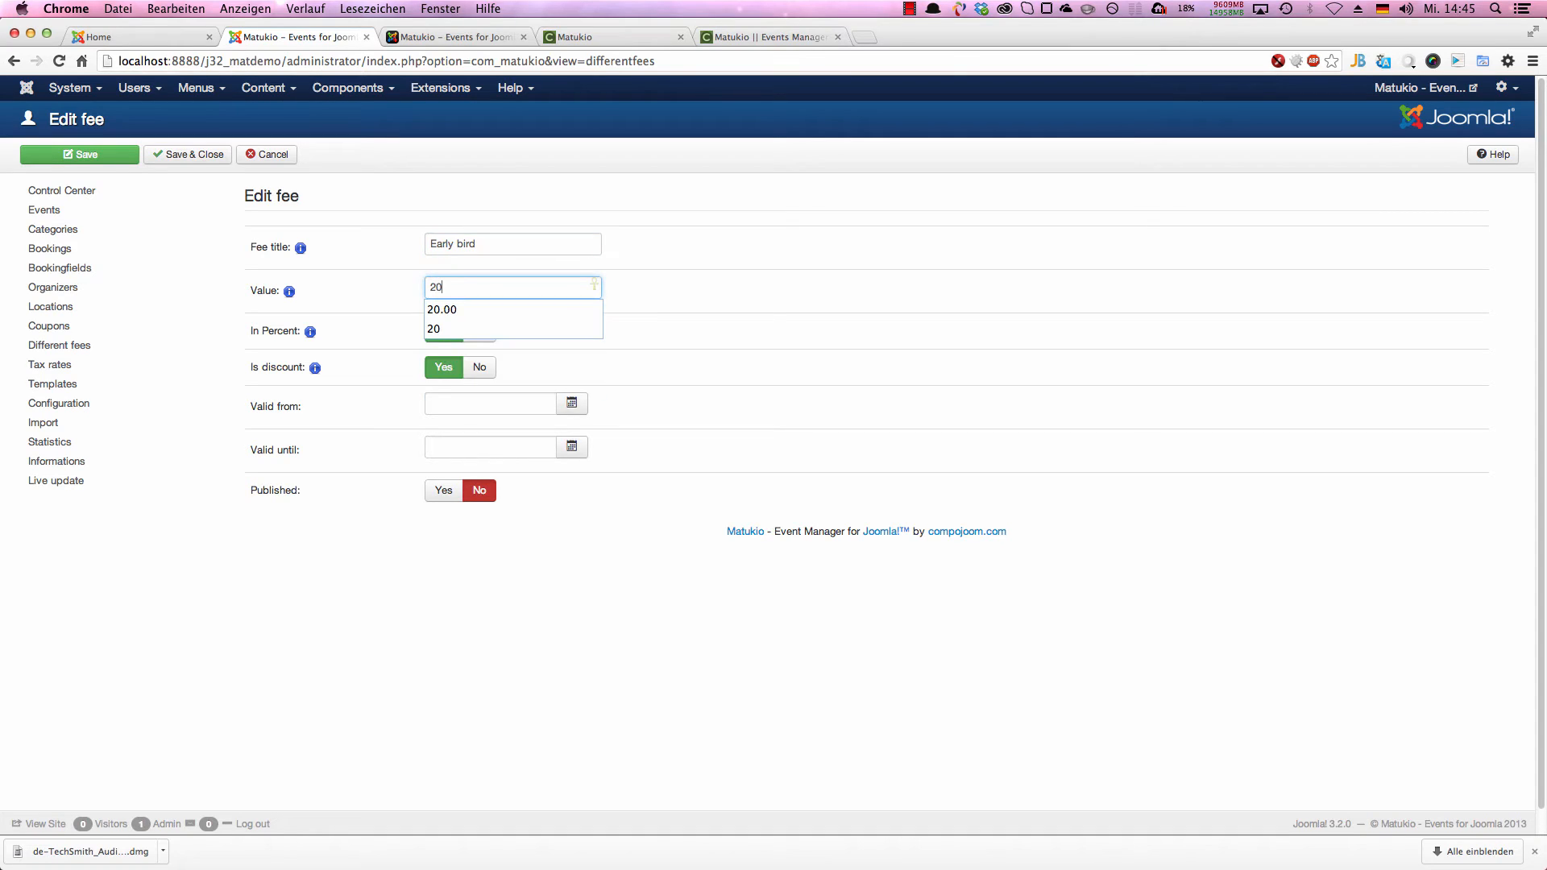
{"action": "key", "text": "Tab"}
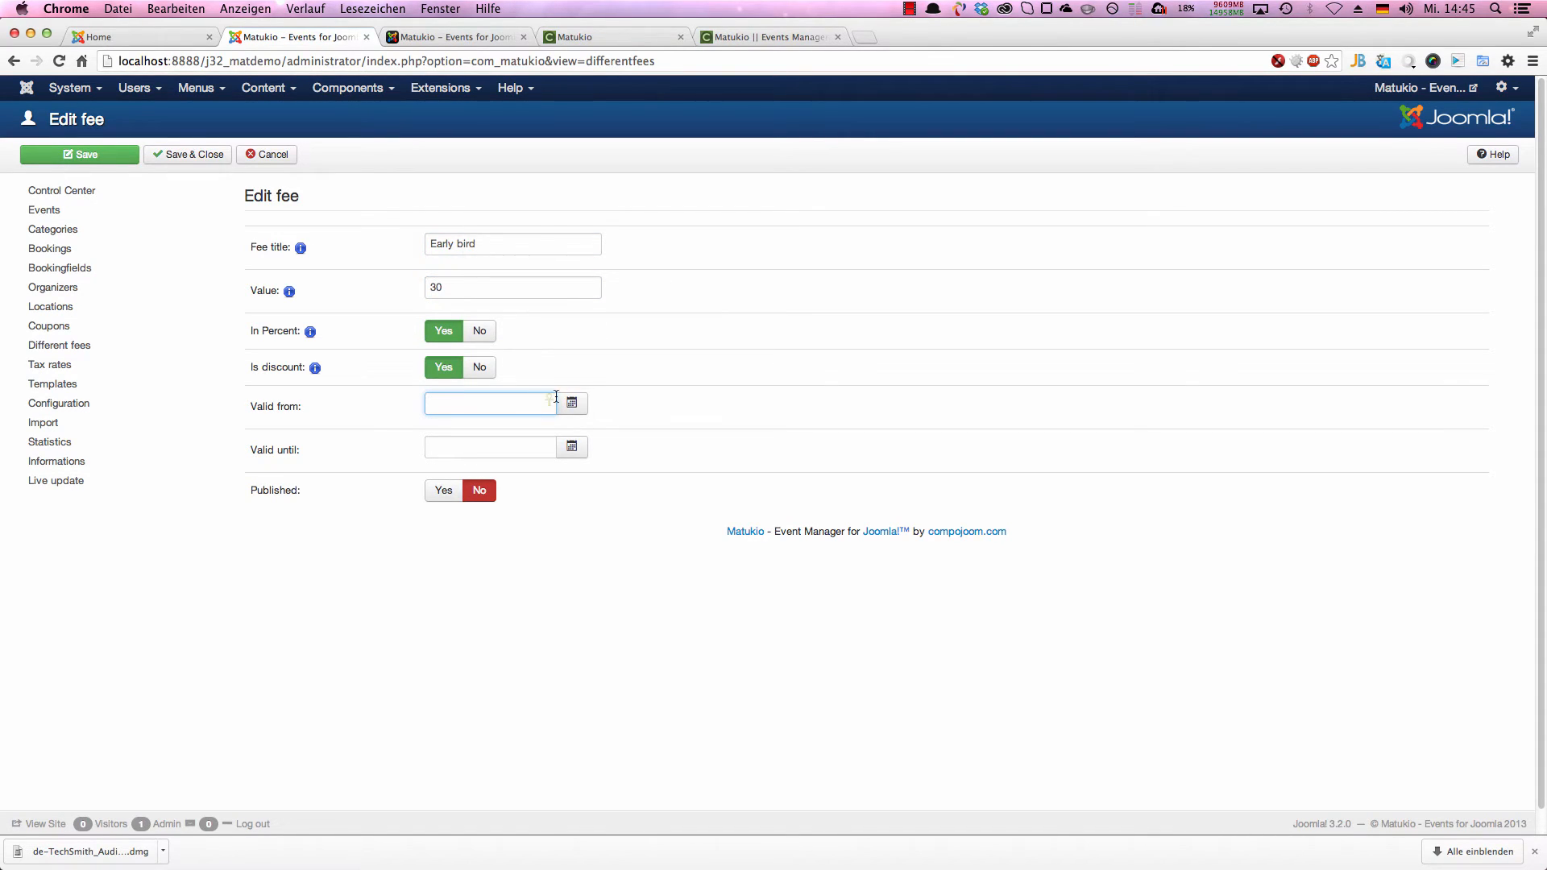
Step: Set the Early bird fee's validity from 2013-11-01 until 2013-12-31
{"action": "left_click", "coordinate": [574, 404]}
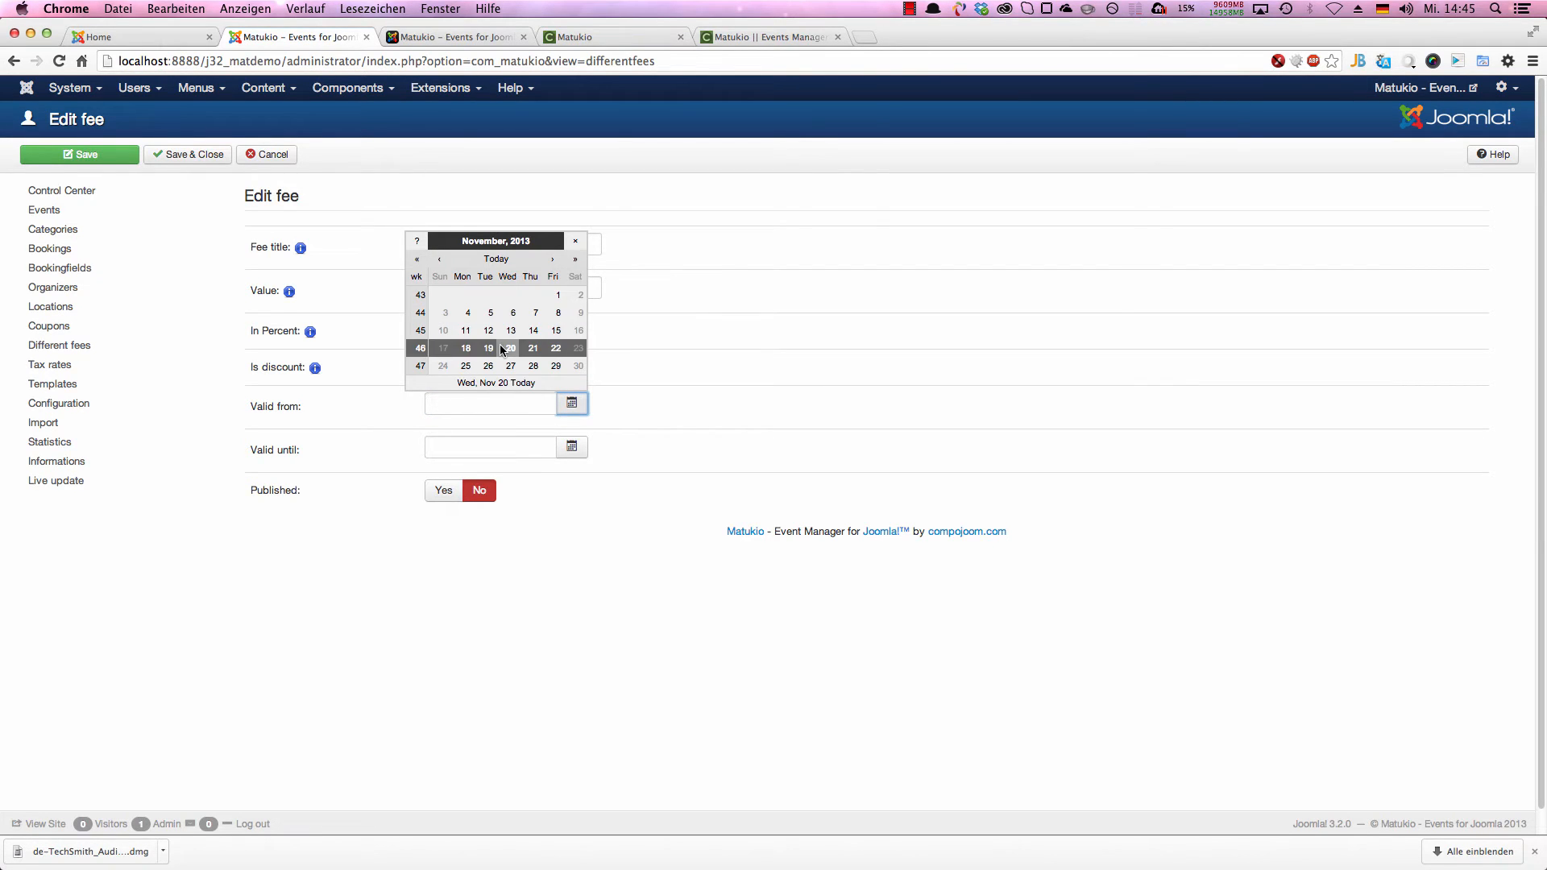
{"action": "left_click", "coordinate": [556, 295]}
{"action": "left_click", "coordinate": [576, 455]}
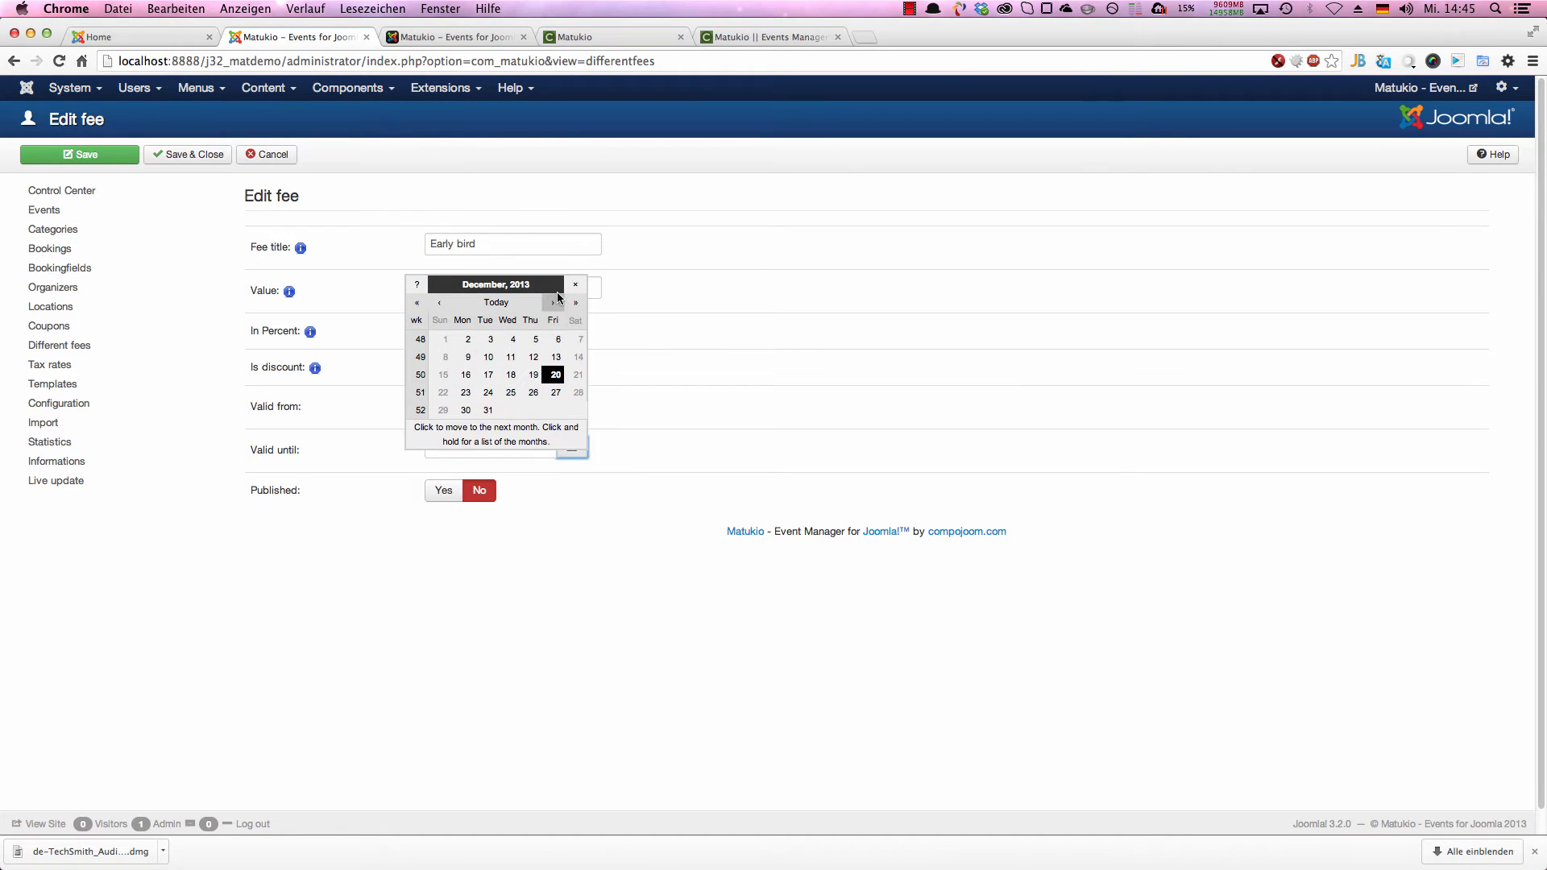
{"action": "left_click", "coordinate": [489, 410]}
Step: Publish the Early bird fee, save it and return to the list of fees
{"action": "left_click", "coordinate": [443, 490]}
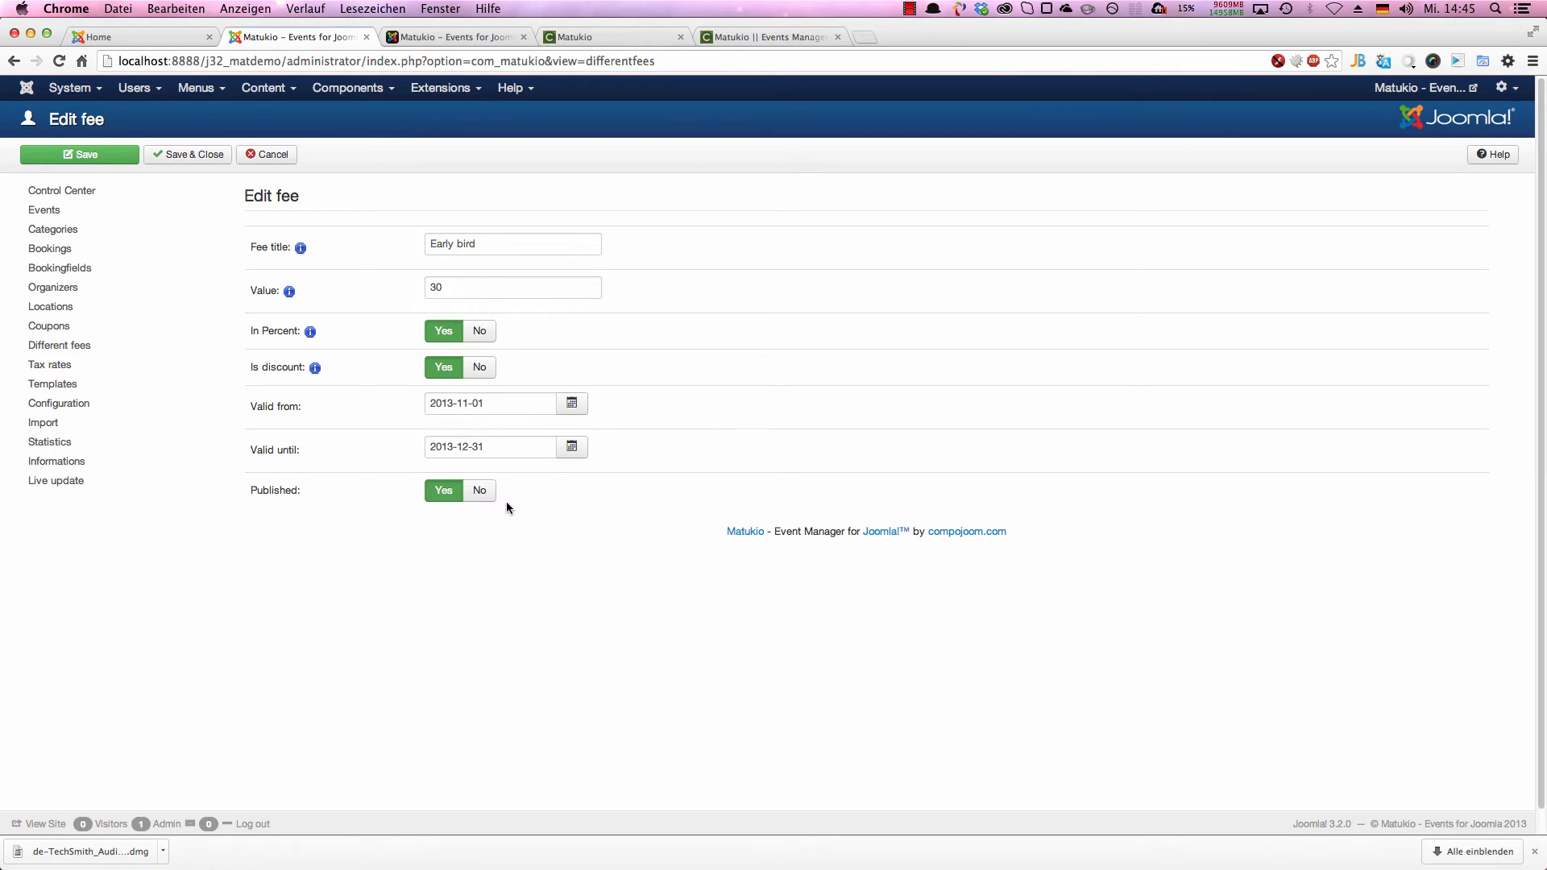
{"action": "left_click", "coordinate": [517, 450]}
{"action": "left_click", "coordinate": [115, 160]}
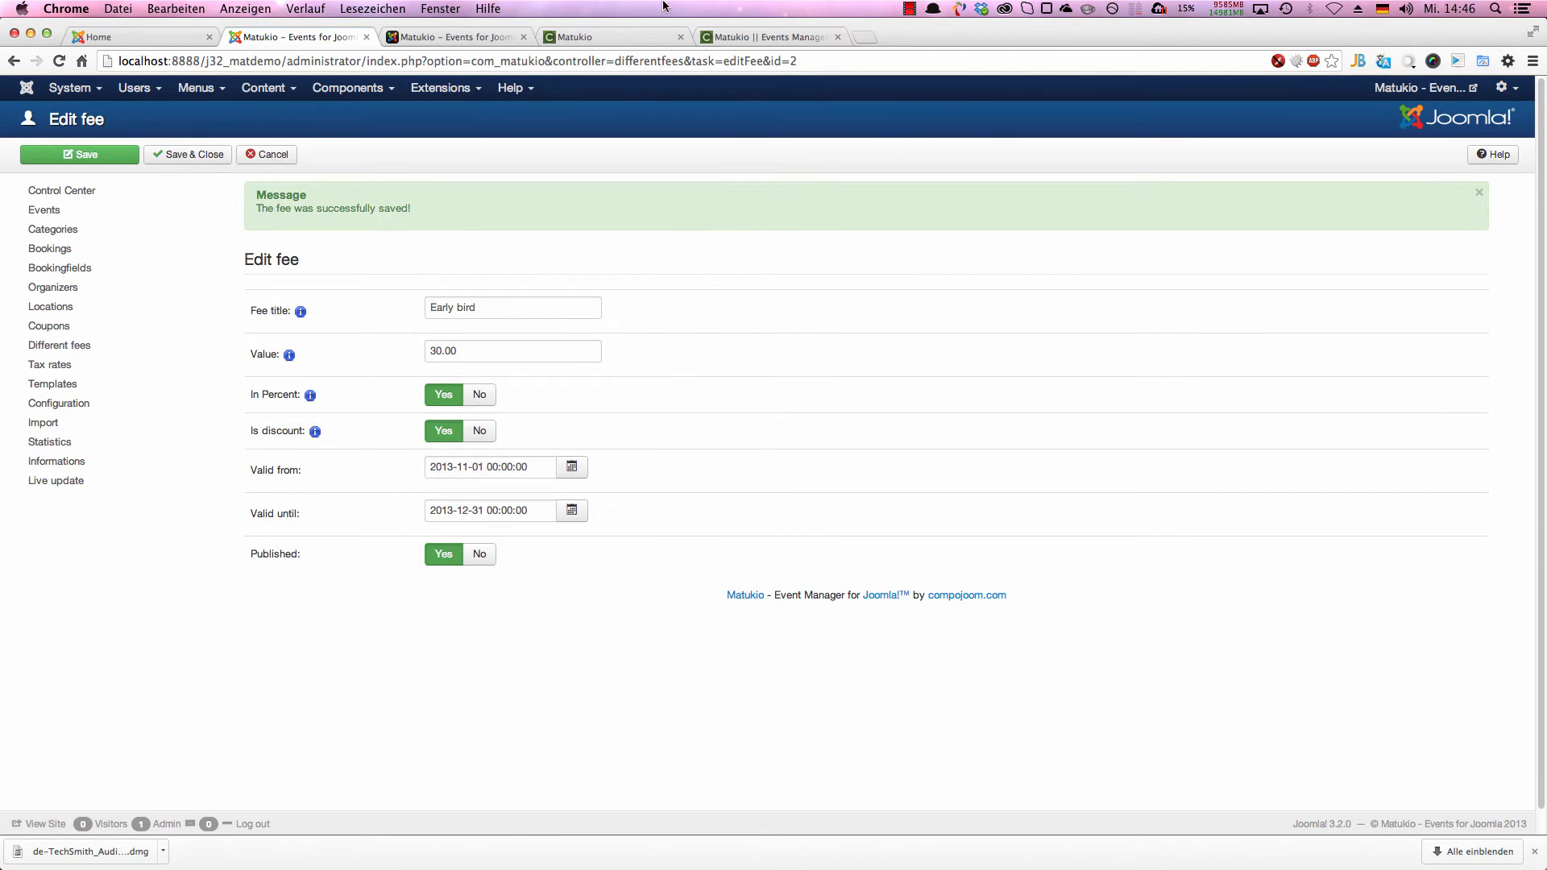
{"action": "left_click", "coordinate": [197, 156]}
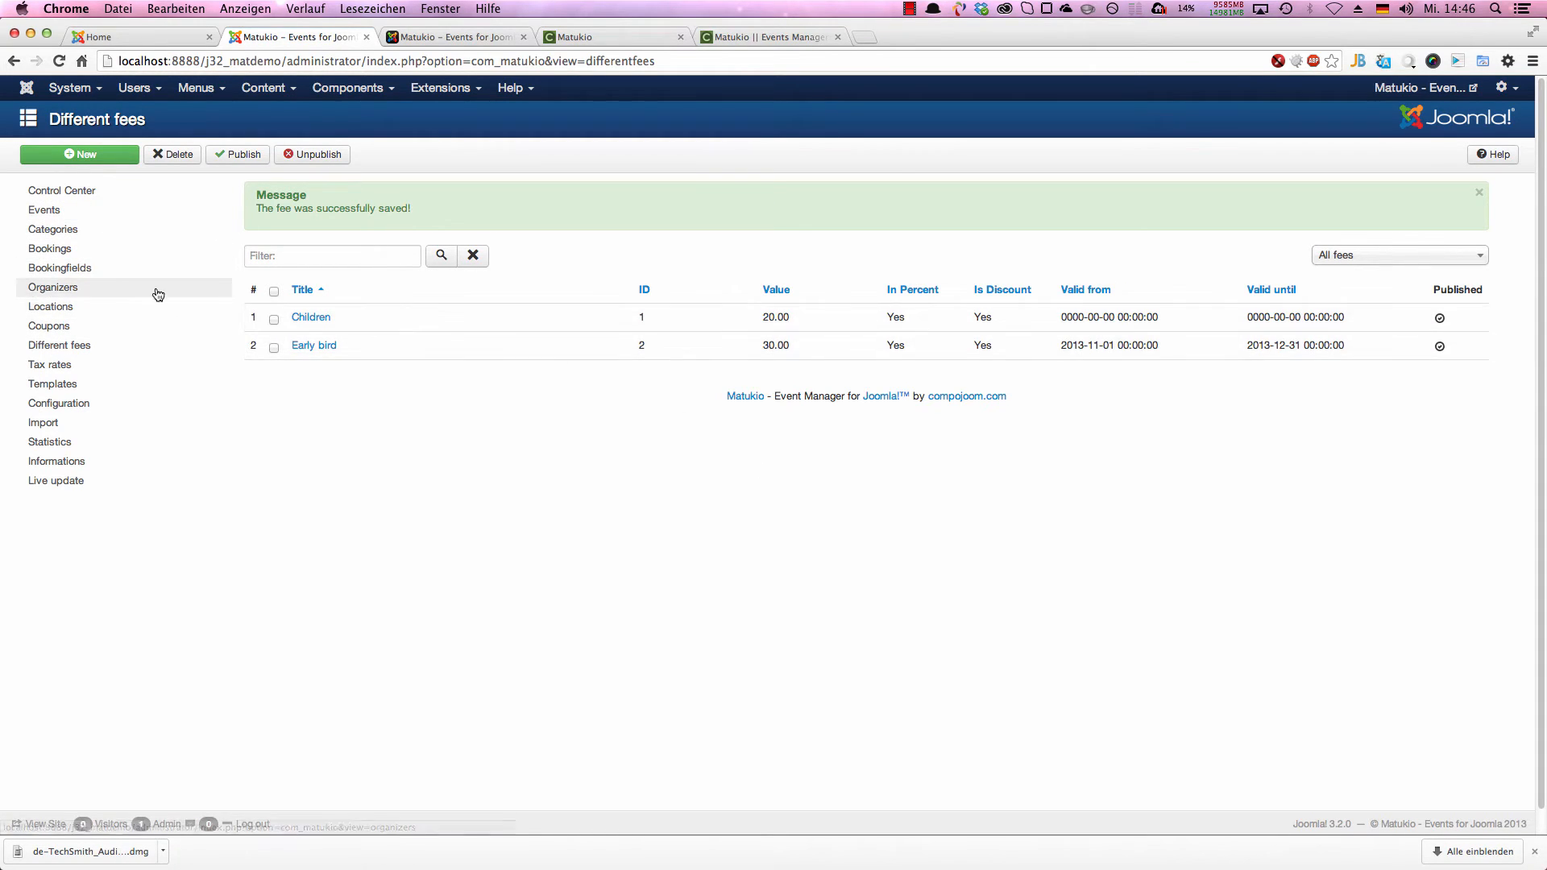
Step: Create a new event titled "Present your events!" and assign it to the category "Another one"
{"action": "left_click", "coordinate": [110, 209]}
{"action": "left_click", "coordinate": [79, 154]}
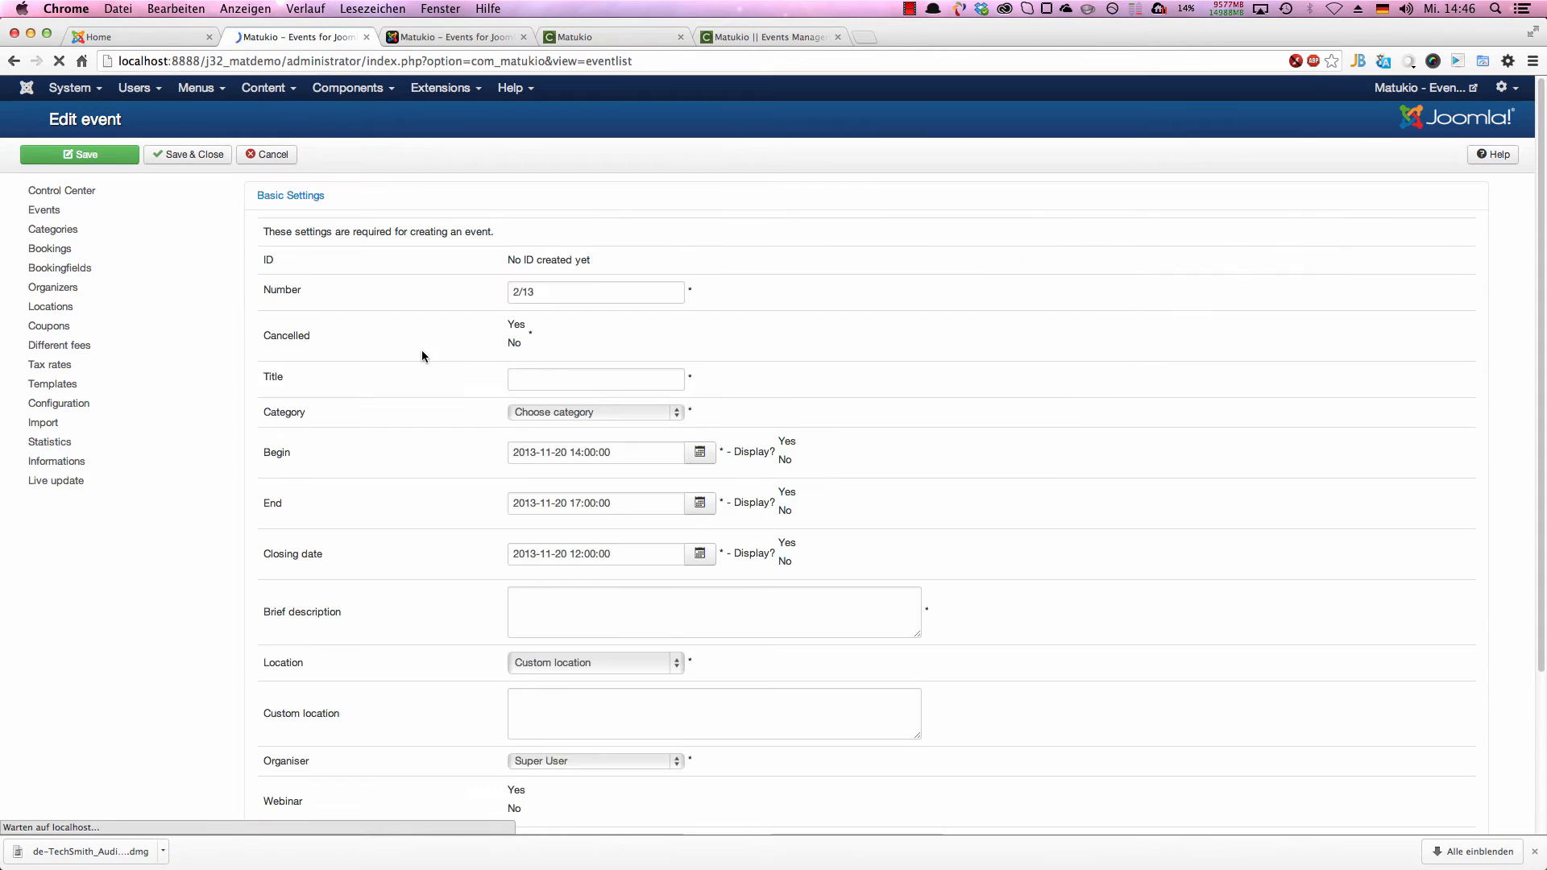
{"action": "left_click", "coordinate": [544, 363]}
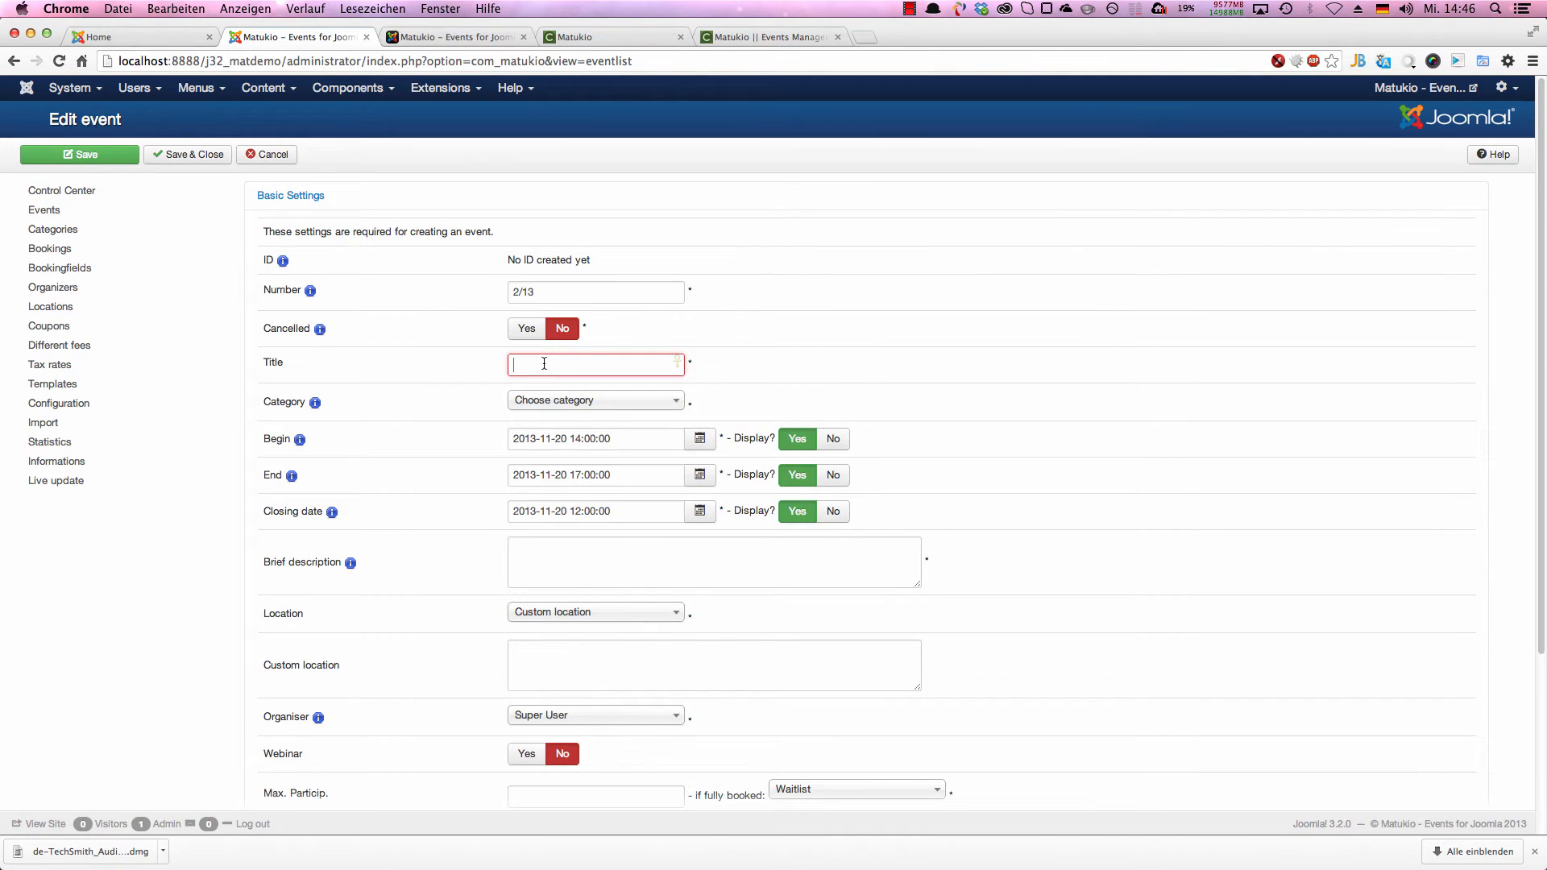
{"action": "type", "text": "Matukio"}
{"action": "key", "text": "BackSpace"}
{"action": "key", "text": "BackSpace"}
{"action": "key", "text": "BackSpace"}
{"action": "key", "text": "BackSpace"}
{"action": "key", "text": "BackSpace"}
{"action": "key", "text": "BackSpace"}
{"action": "key", "text": "BackSpace"}
{"action": "type", "text": "Preset"}
{"action": "key", "text": "BackSpace"}
{"action": "key", "text": "Down"}
{"action": "key", "text": "Return"}
{"action": "key", "text": "Tab"}
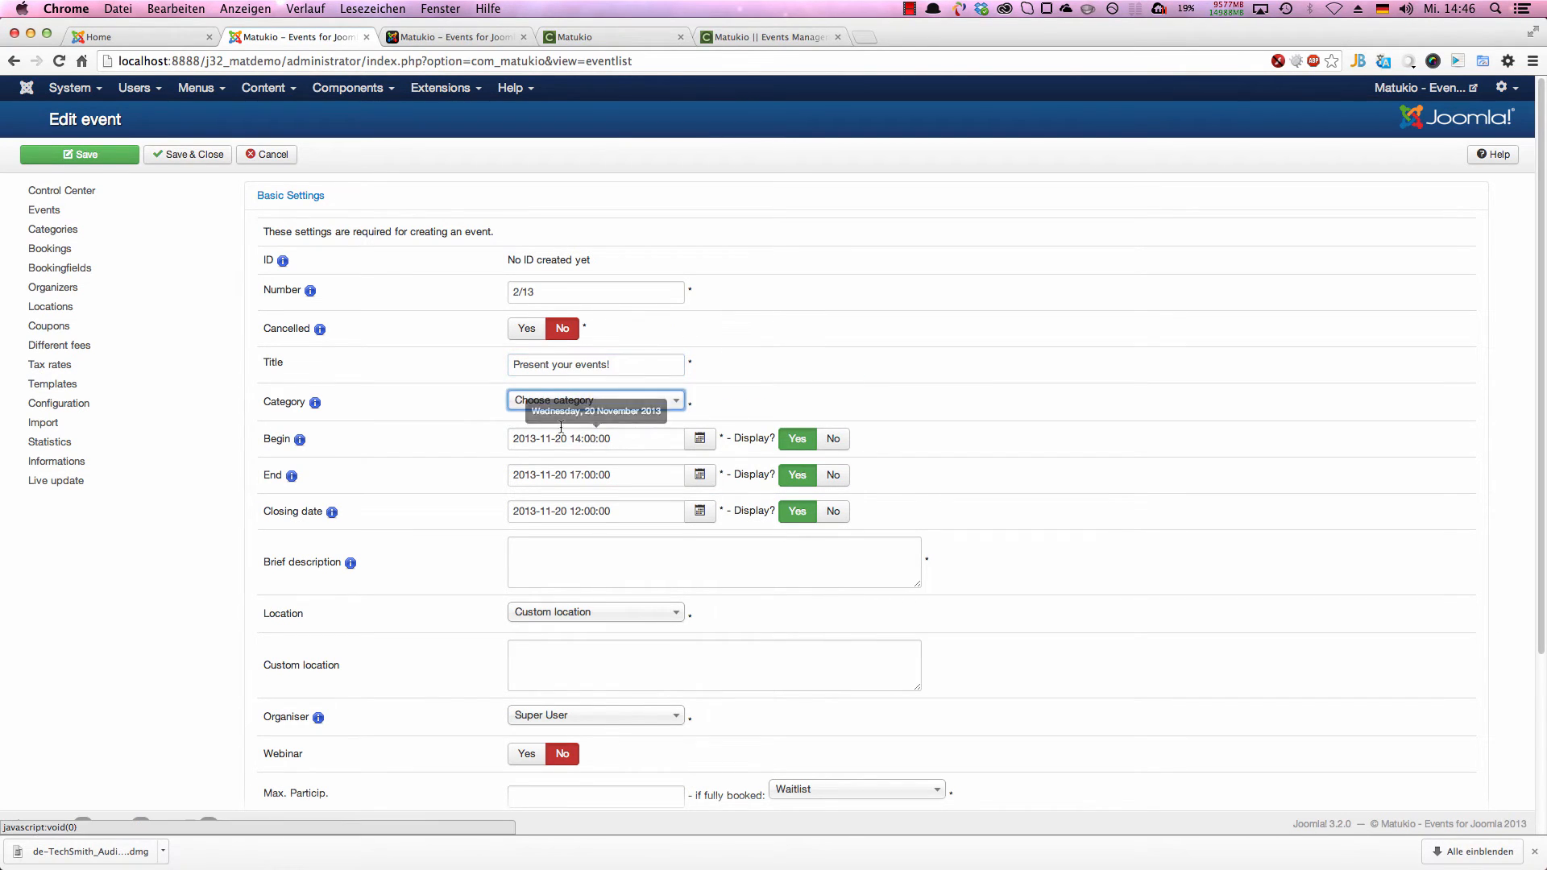
{"action": "left_click", "coordinate": [545, 403]}
{"action": "left_click", "coordinate": [536, 458]}
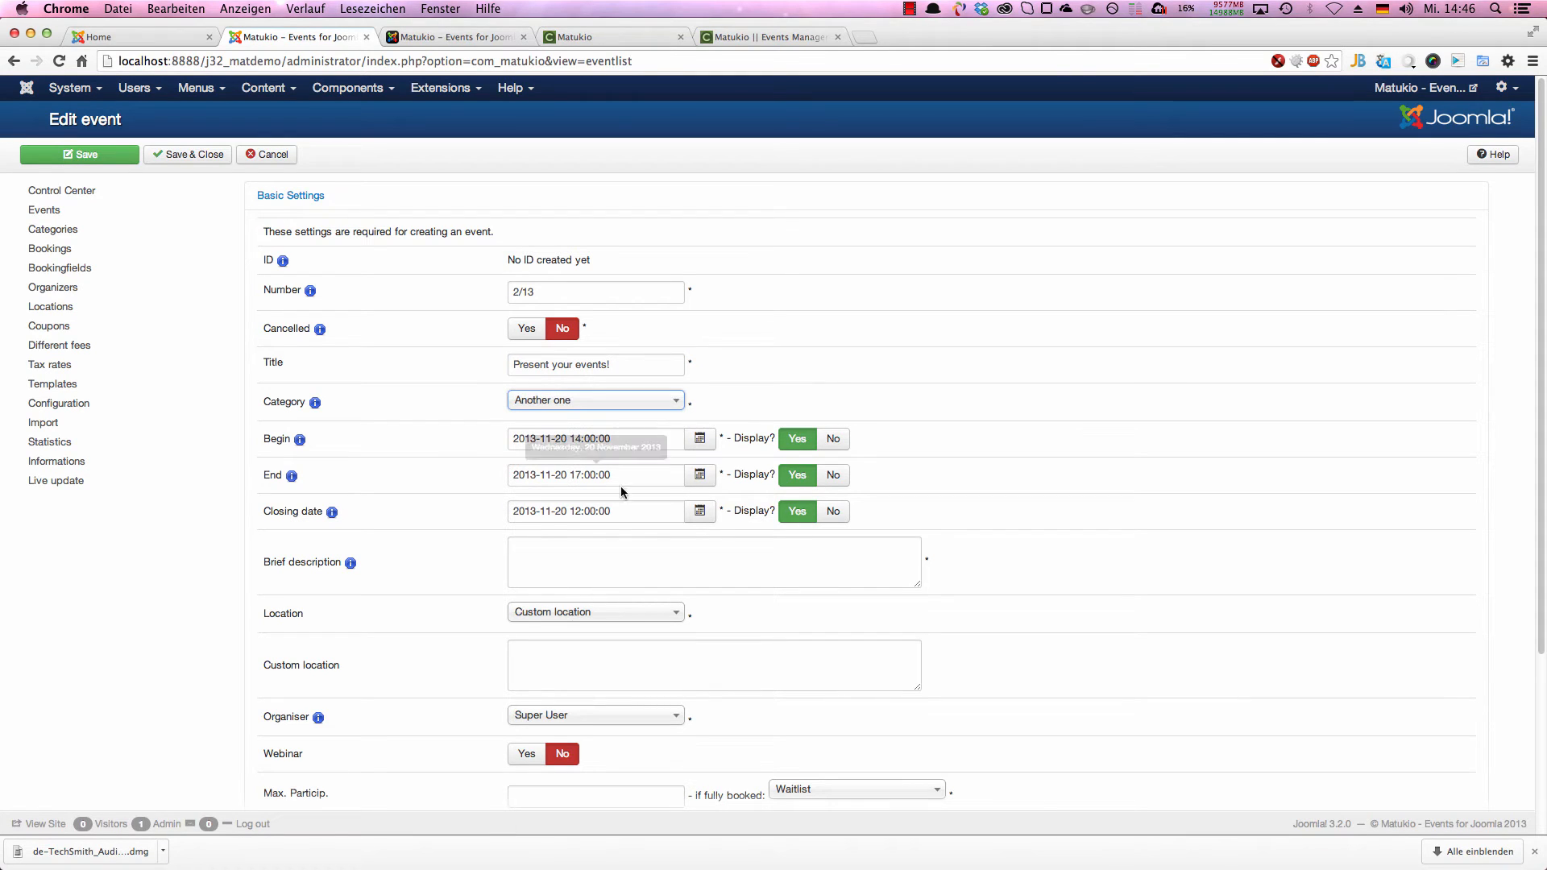
Step: Change the year of the event's begin, end and closing dates to 2014
{"action": "left_click", "coordinate": [535, 439]}
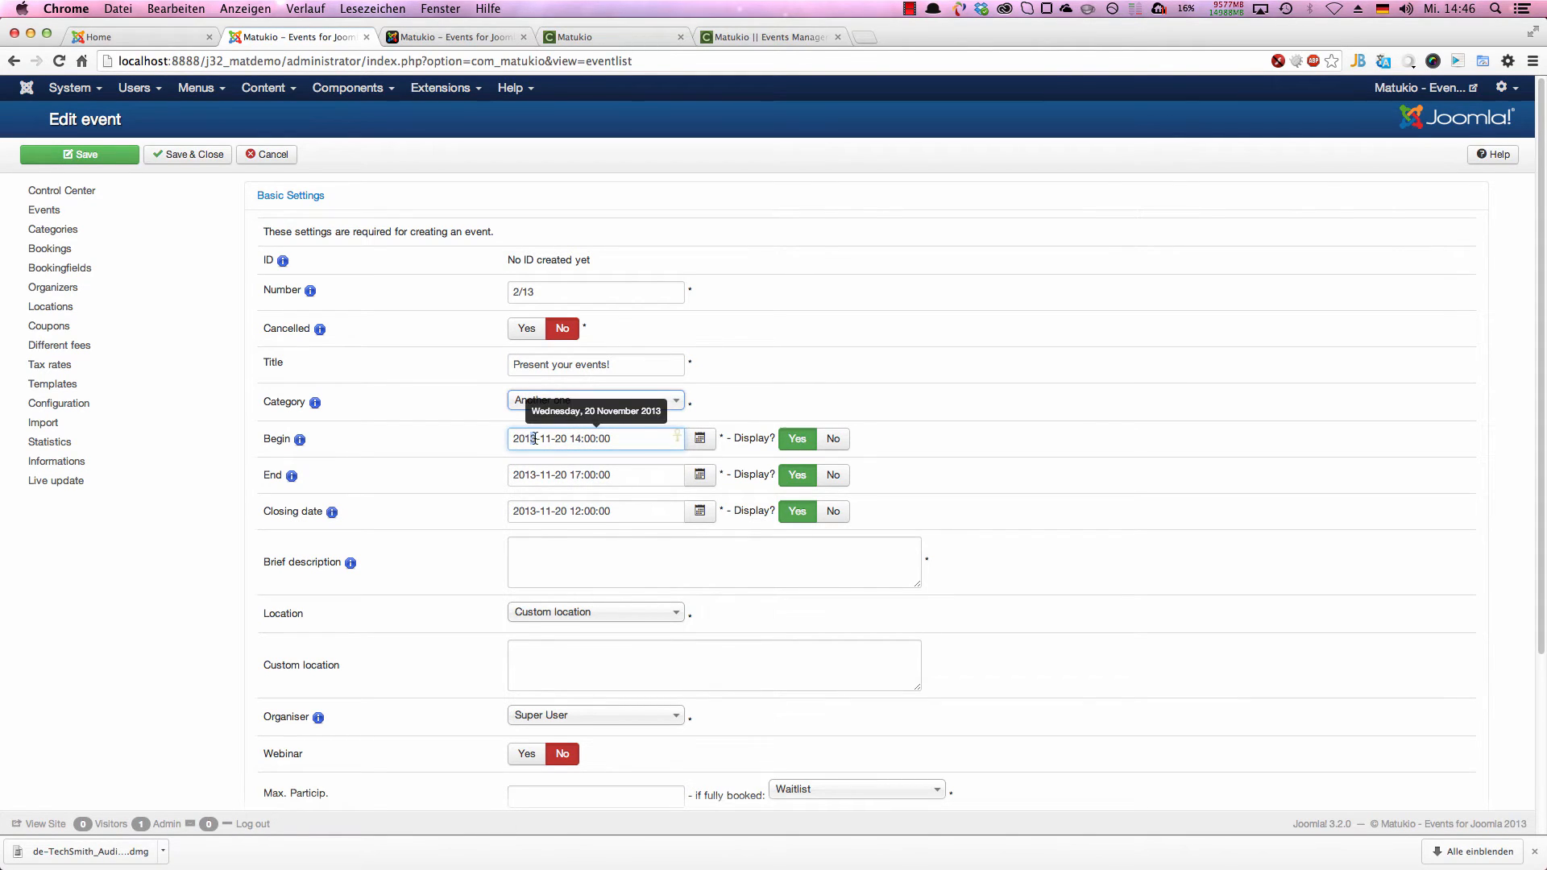
{"action": "left_click", "coordinate": [532, 475]}
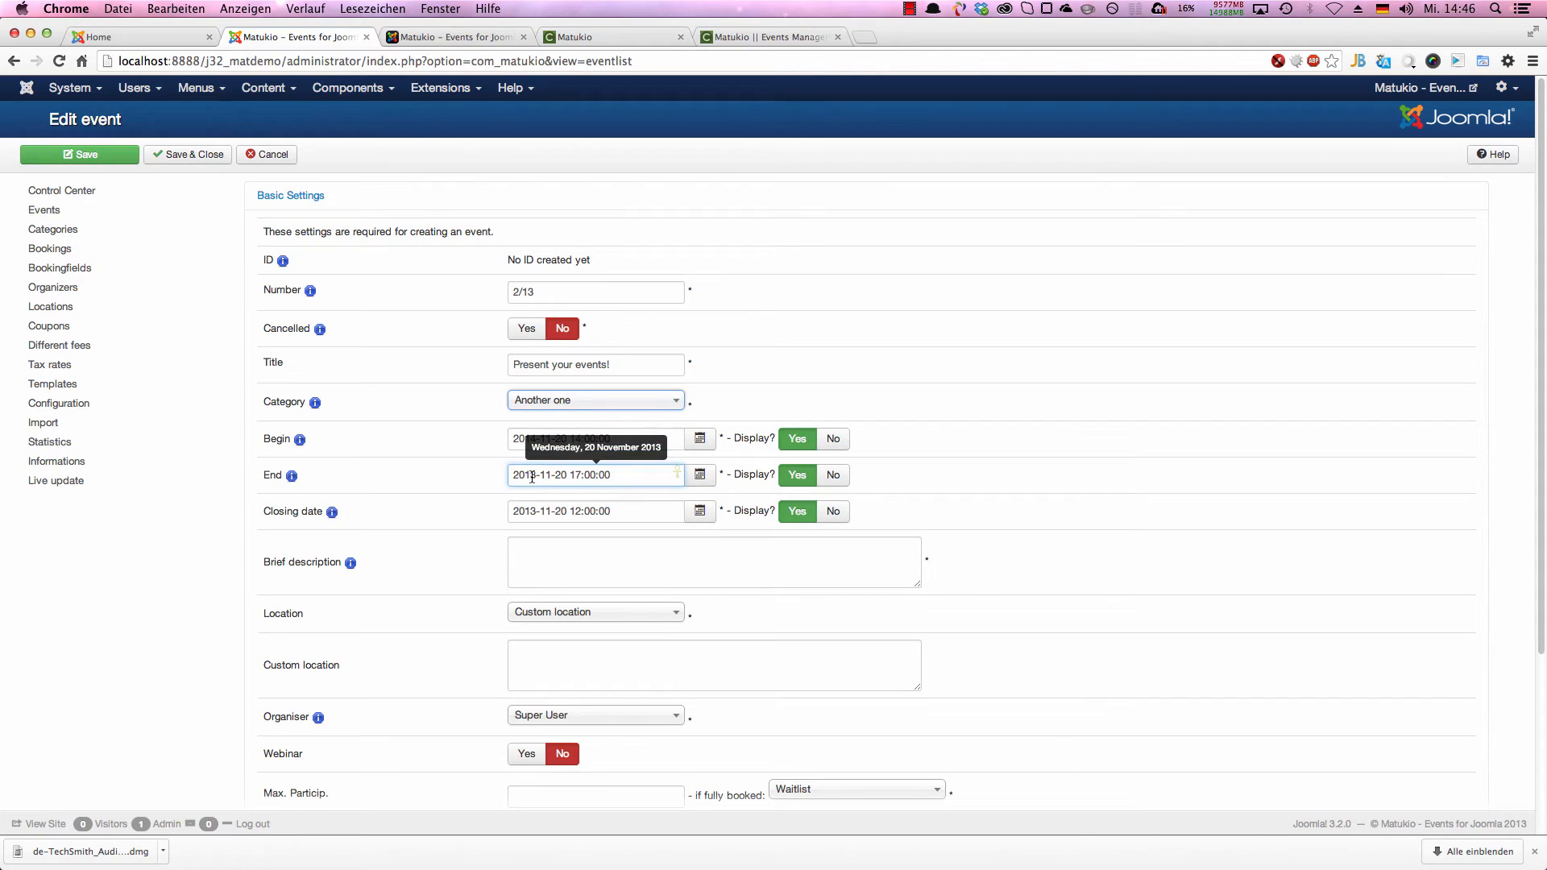
{"action": "left_click", "coordinate": [532, 511]}
{"action": "key", "text": "BackSpace"}
{"action": "type", "text": "4"}
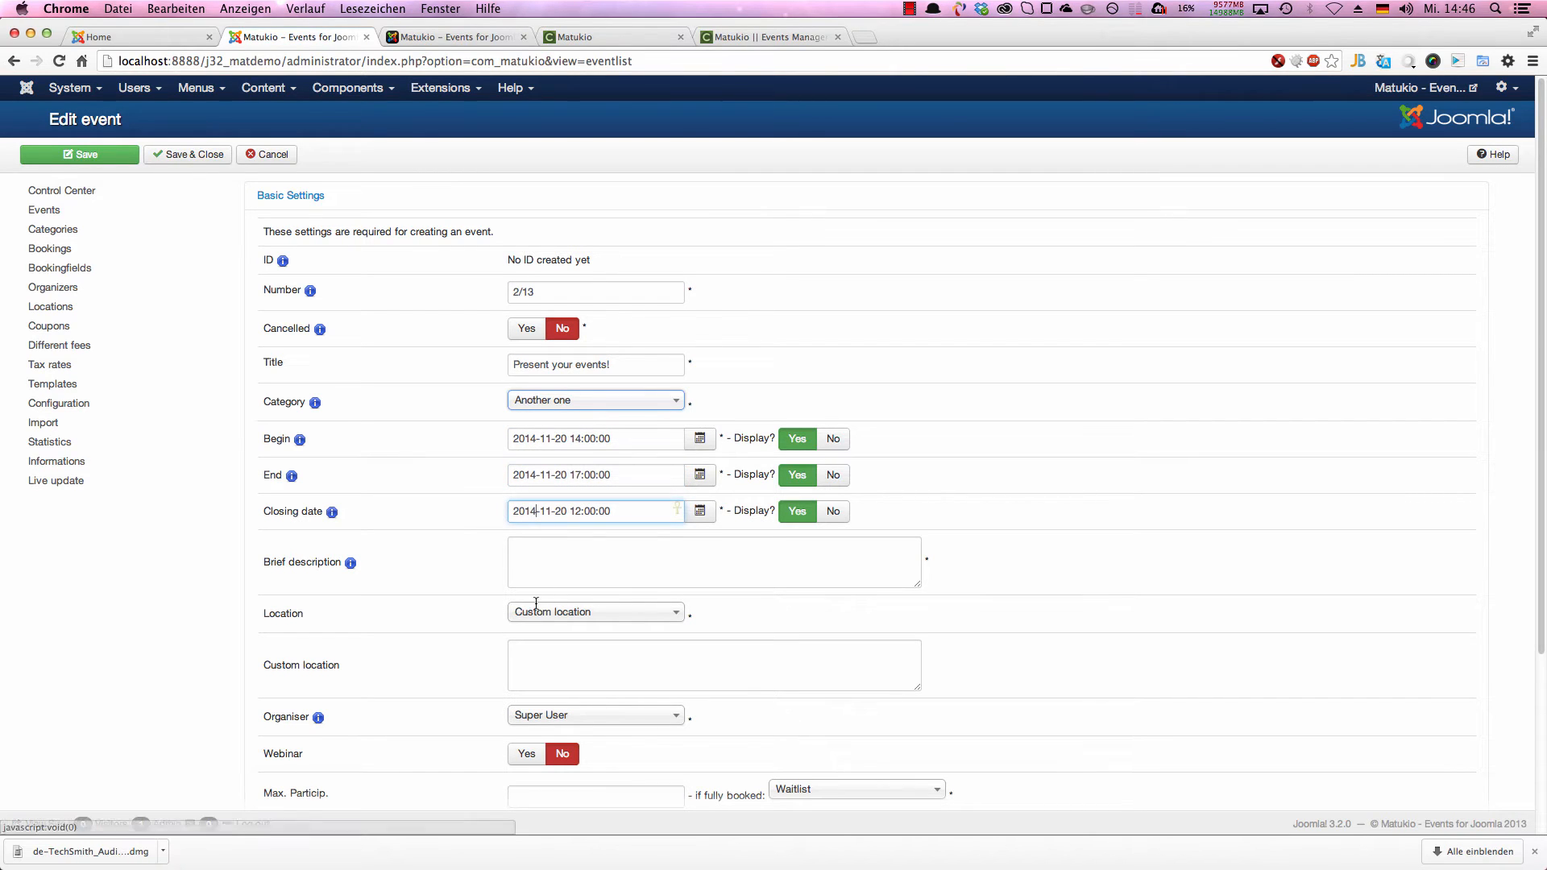
Step: Enter the brief description "A nice paid event in one year" and choose Nymphenburg Palace as the event's location
{"action": "left_click", "coordinate": [571, 581]}
{"action": "scroll", "coordinate": [569, 577], "scroll_direction": "down", "scroll_amount": 3}
{"action": "type", "text": "A brie"}
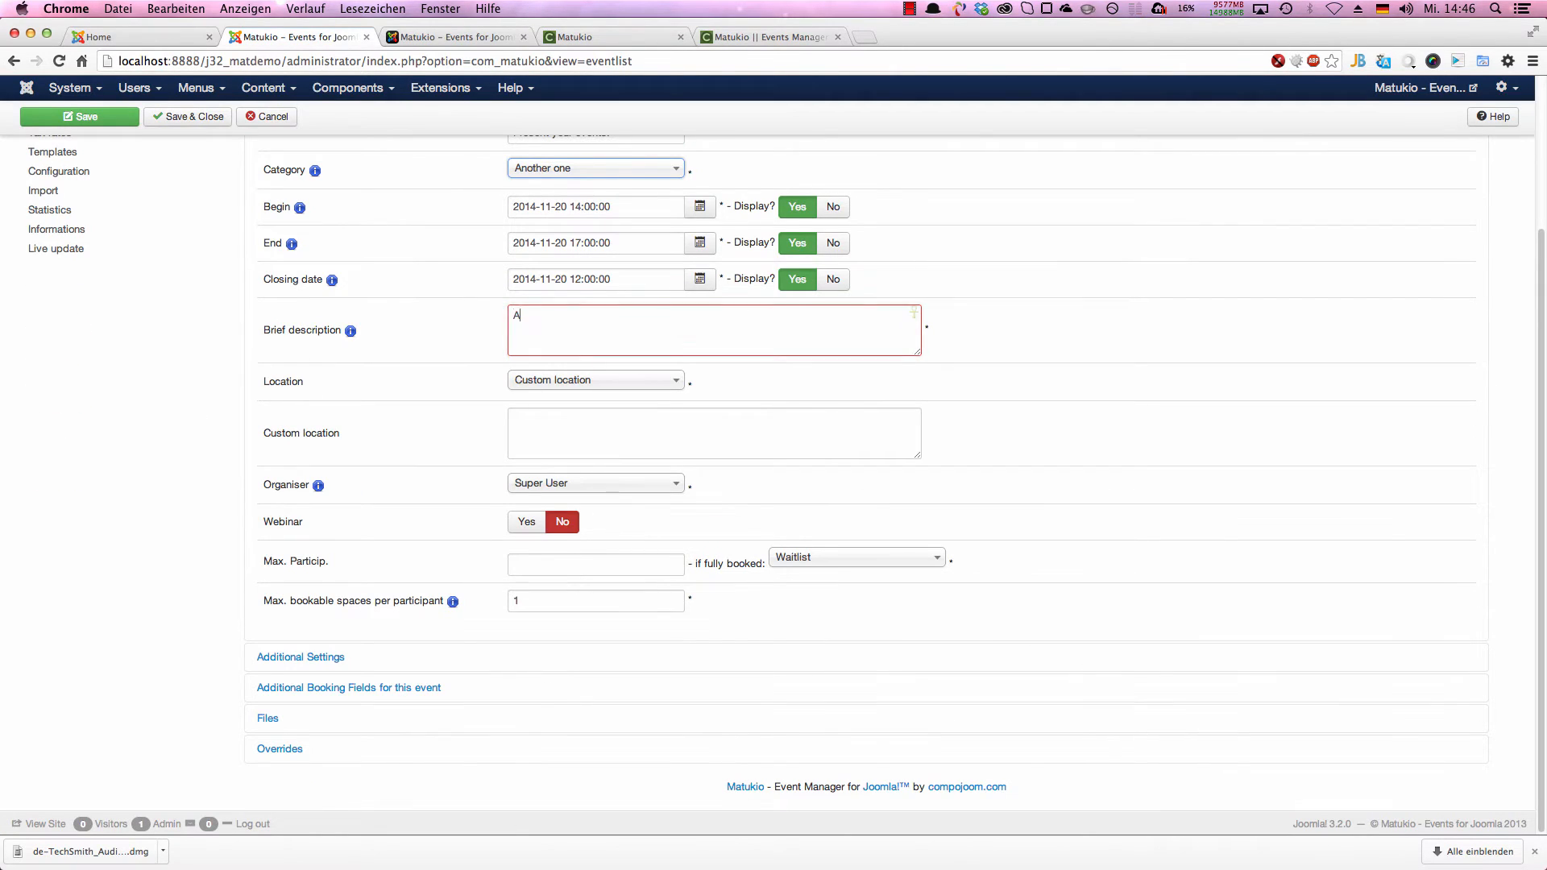
{"action": "key", "text": "BackSpace"}
{"action": "key", "text": "BackSpace"}
{"action": "key", "text": "BackSpace"}
{"action": "key", "text": "BackSpace"}
{"action": "key", "text": "BackSpace"}
{"action": "key", "text": "BackSpace"}
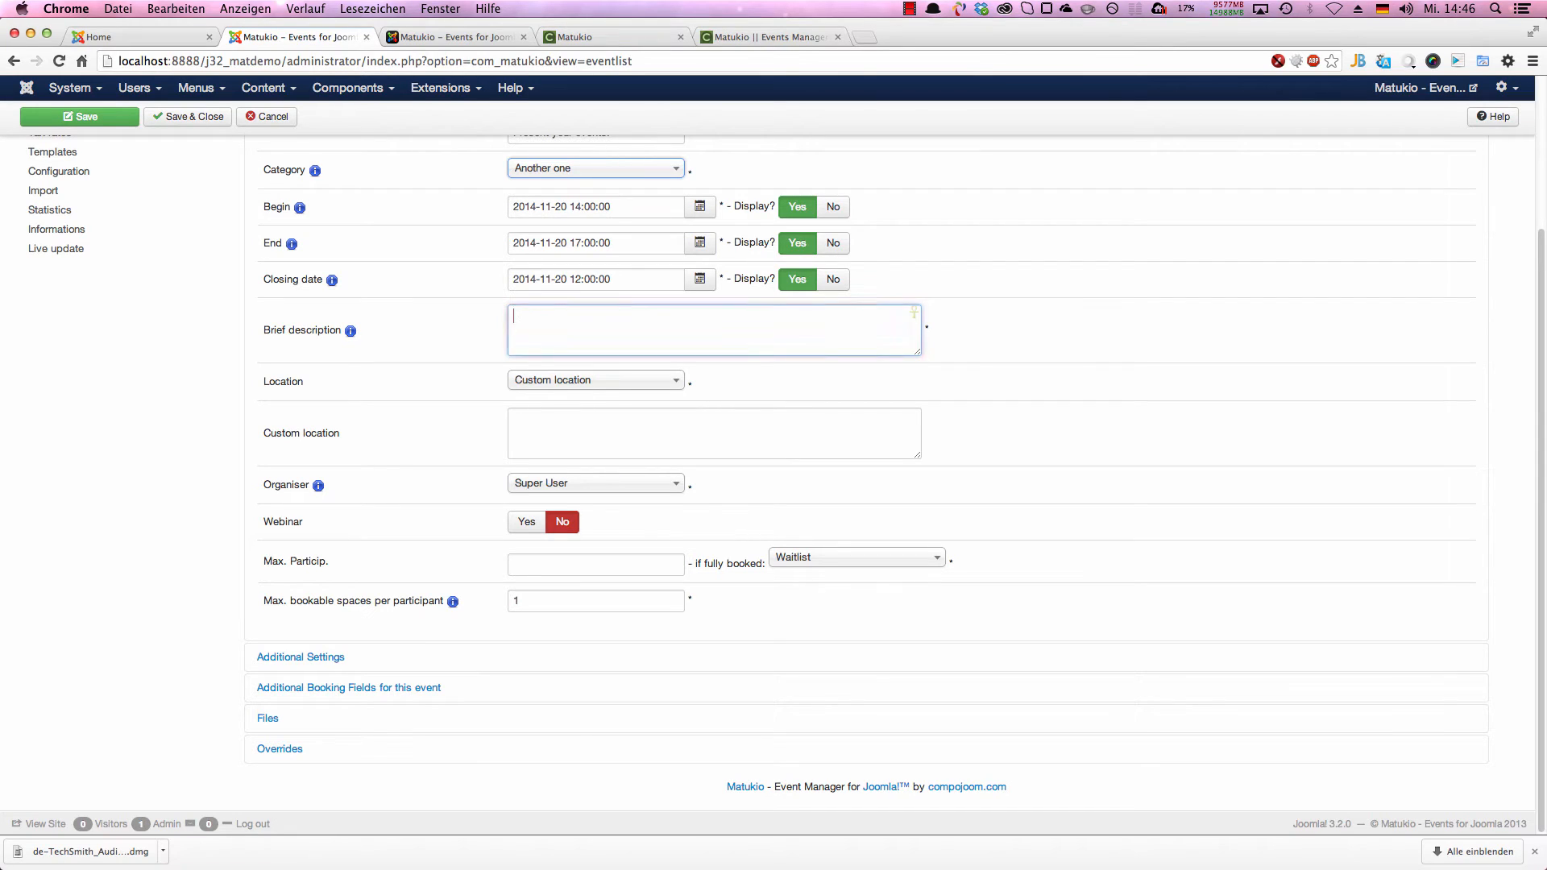
{"action": "type", "text": "A nice paid event in one year"}
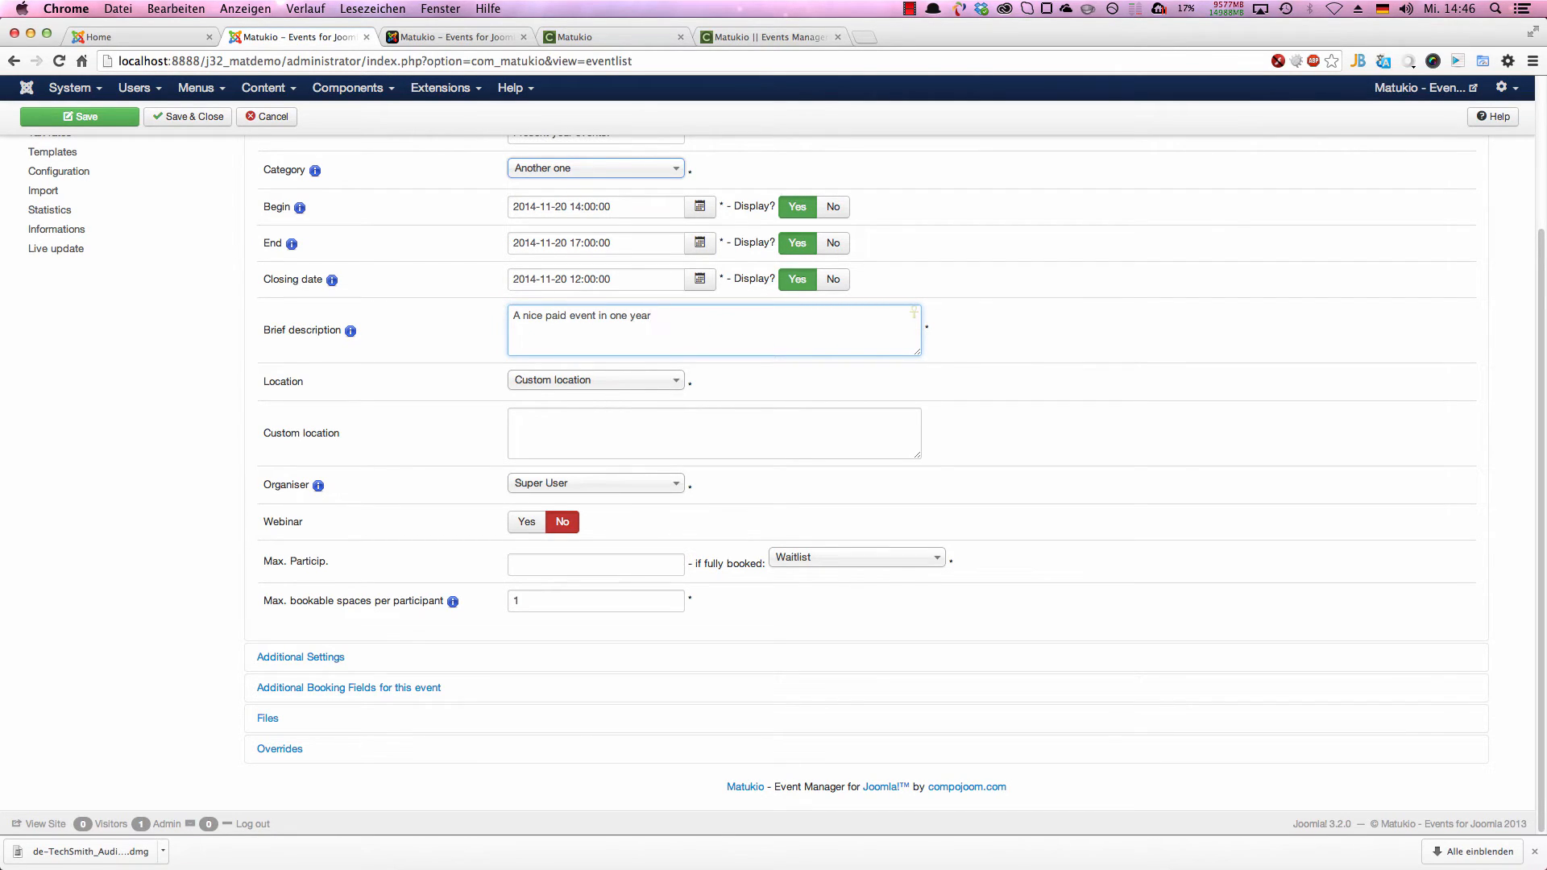
{"action": "left_click", "coordinate": [677, 380]}
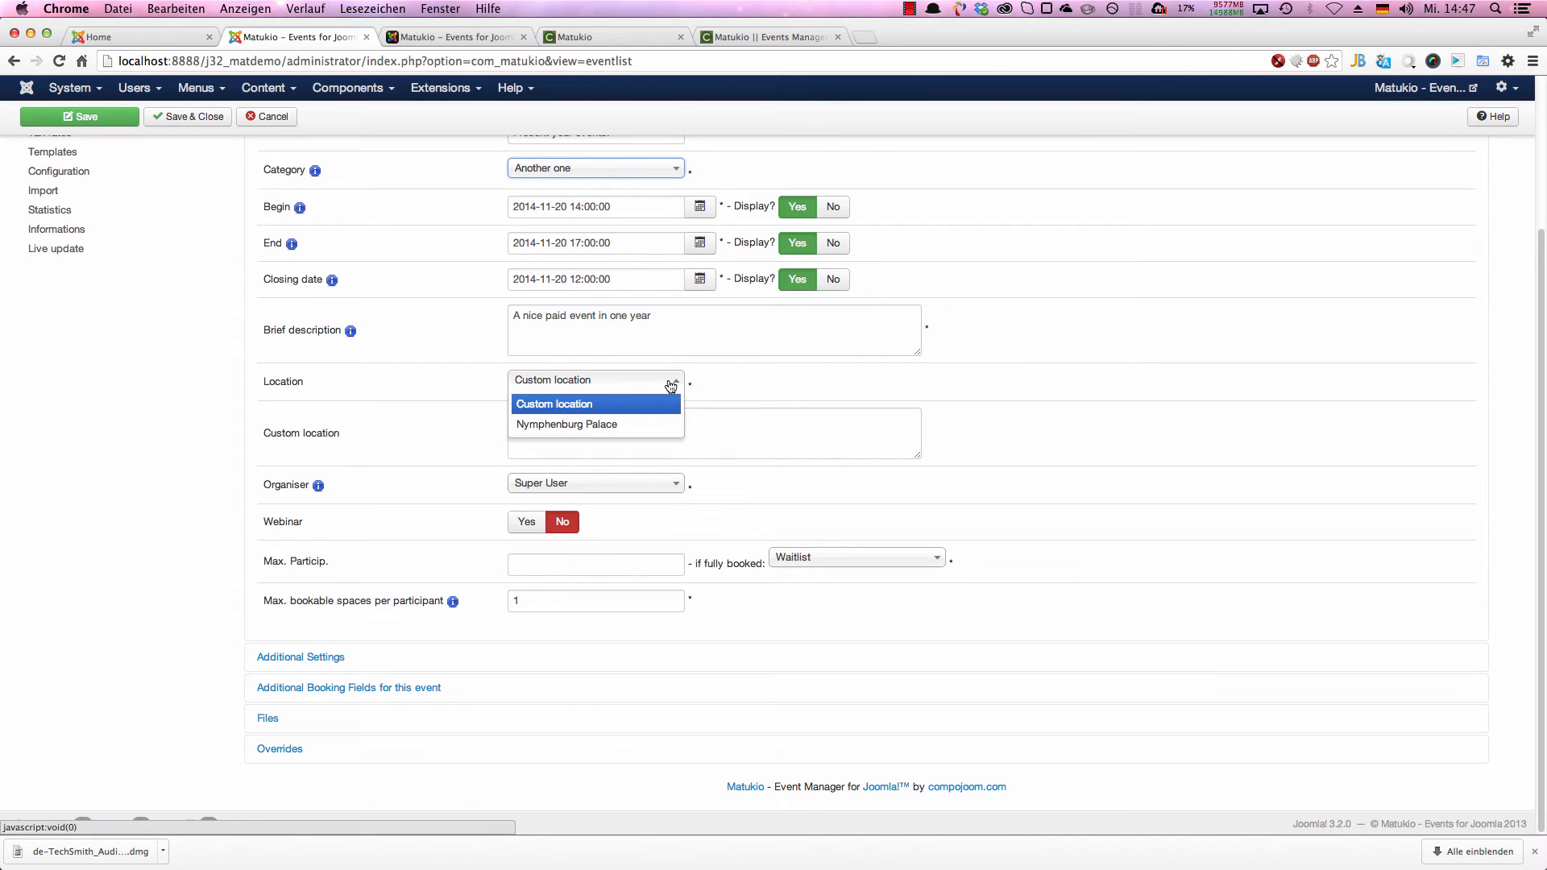
{"action": "left_click", "coordinate": [589, 433]}
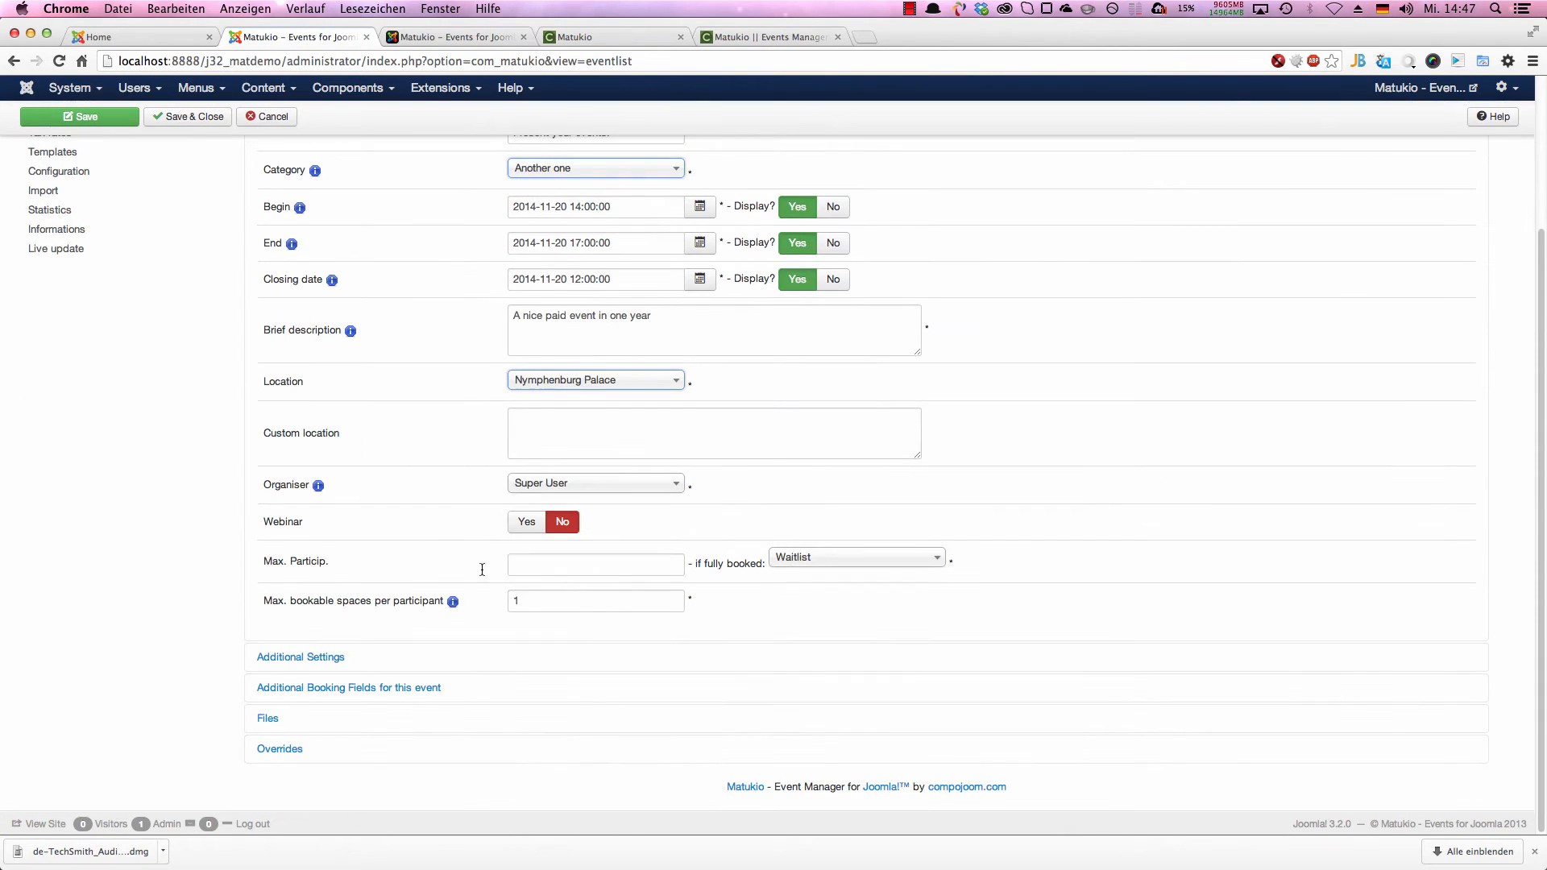
Step: Limit the event to 20 participants and allow at most 5 bookable spaces per participant
{"action": "left_click", "coordinate": [562, 569]}
{"action": "type", "text": "20"}
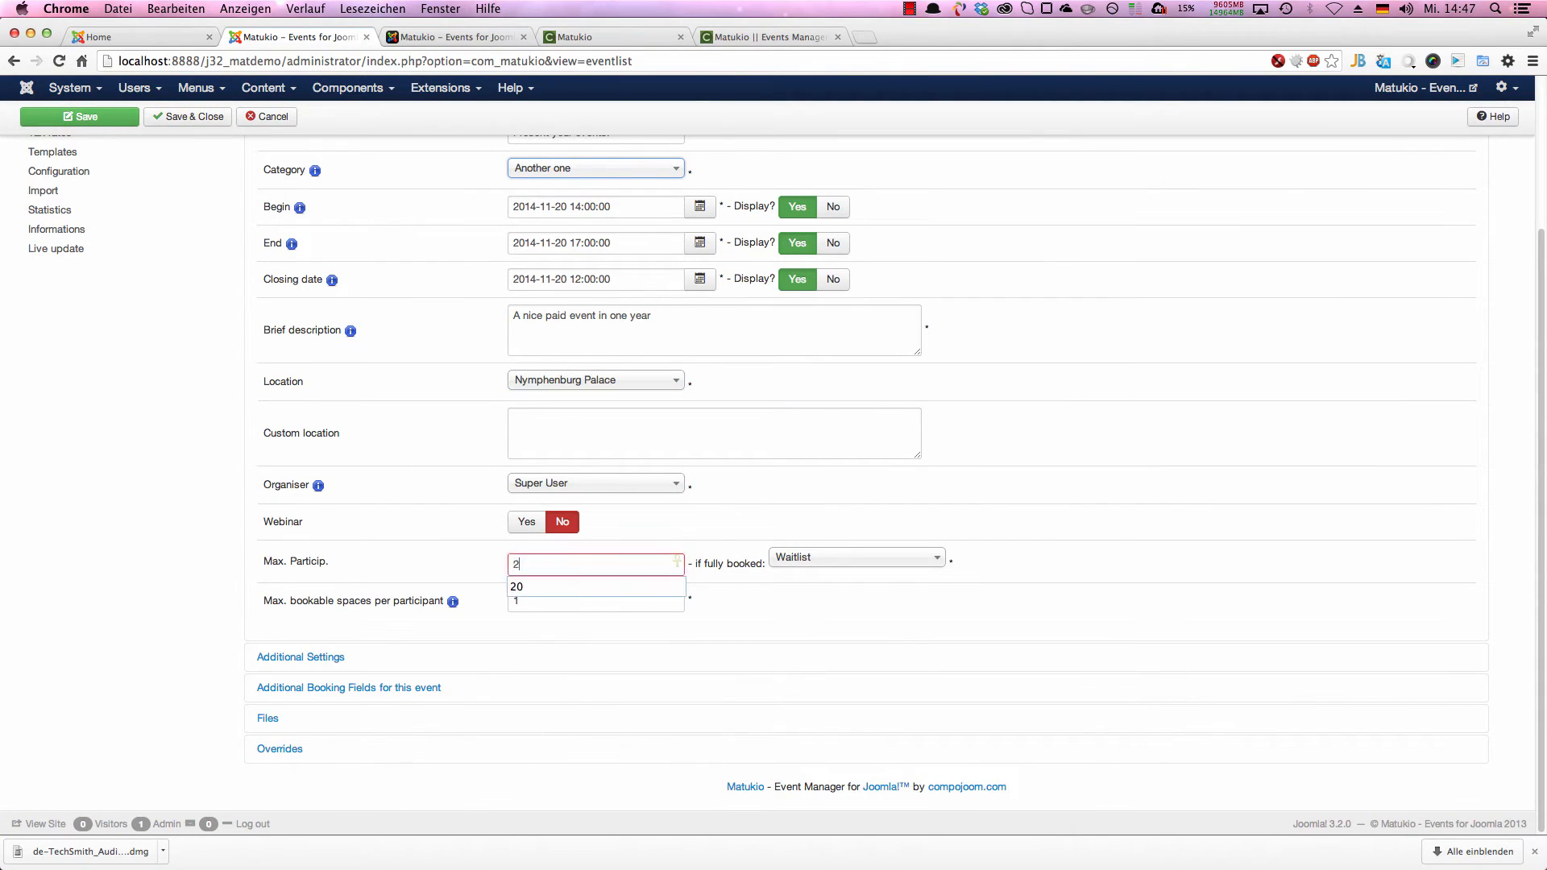
{"action": "double_click", "coordinate": [571, 604]}
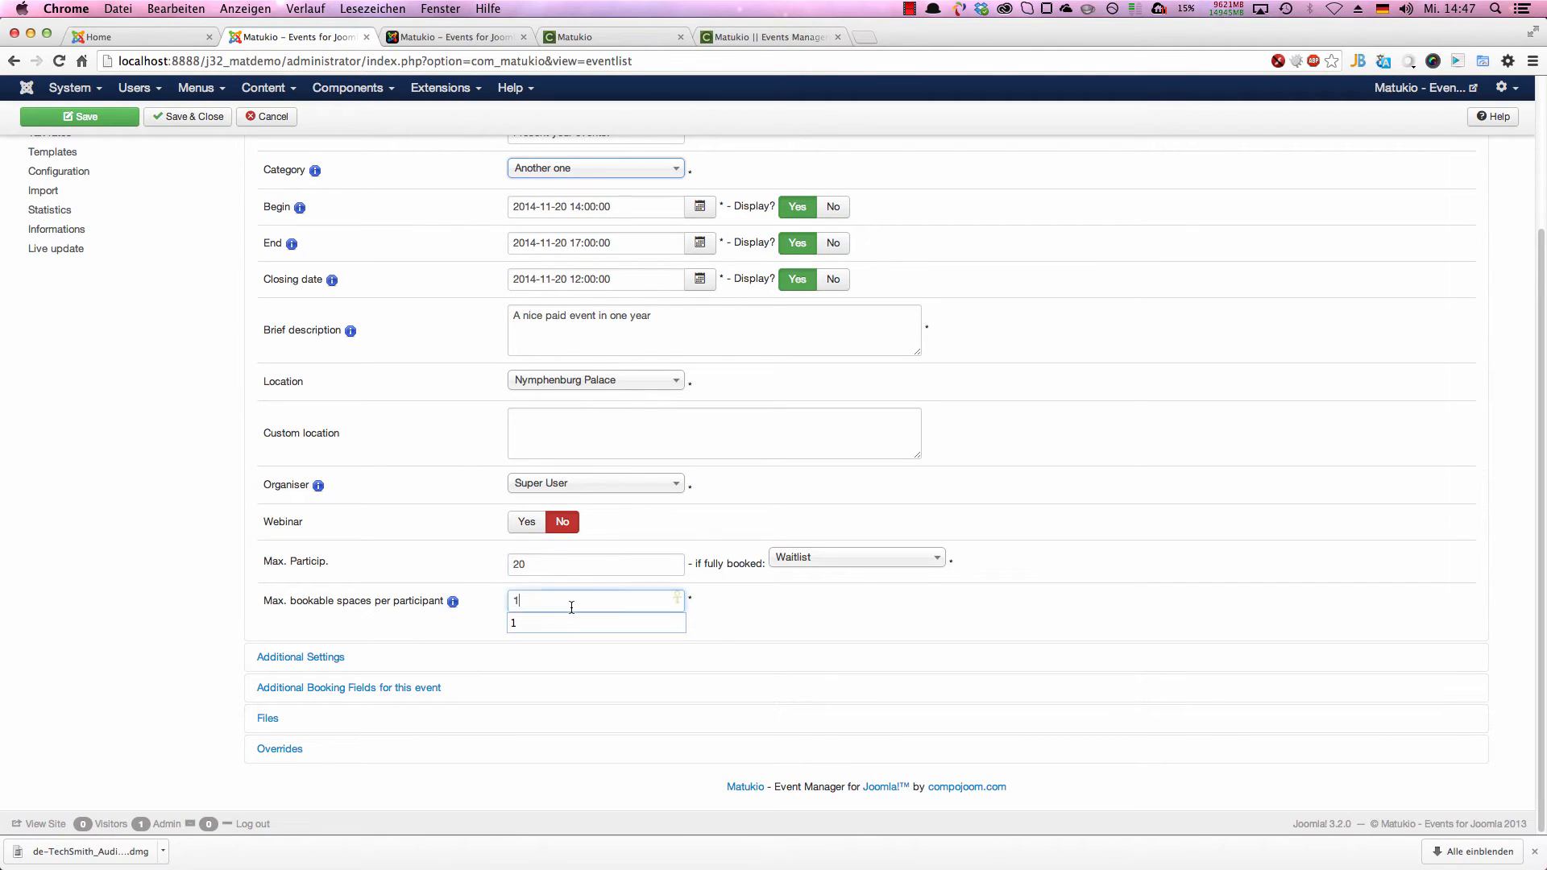
{"action": "type", "text": "5"}
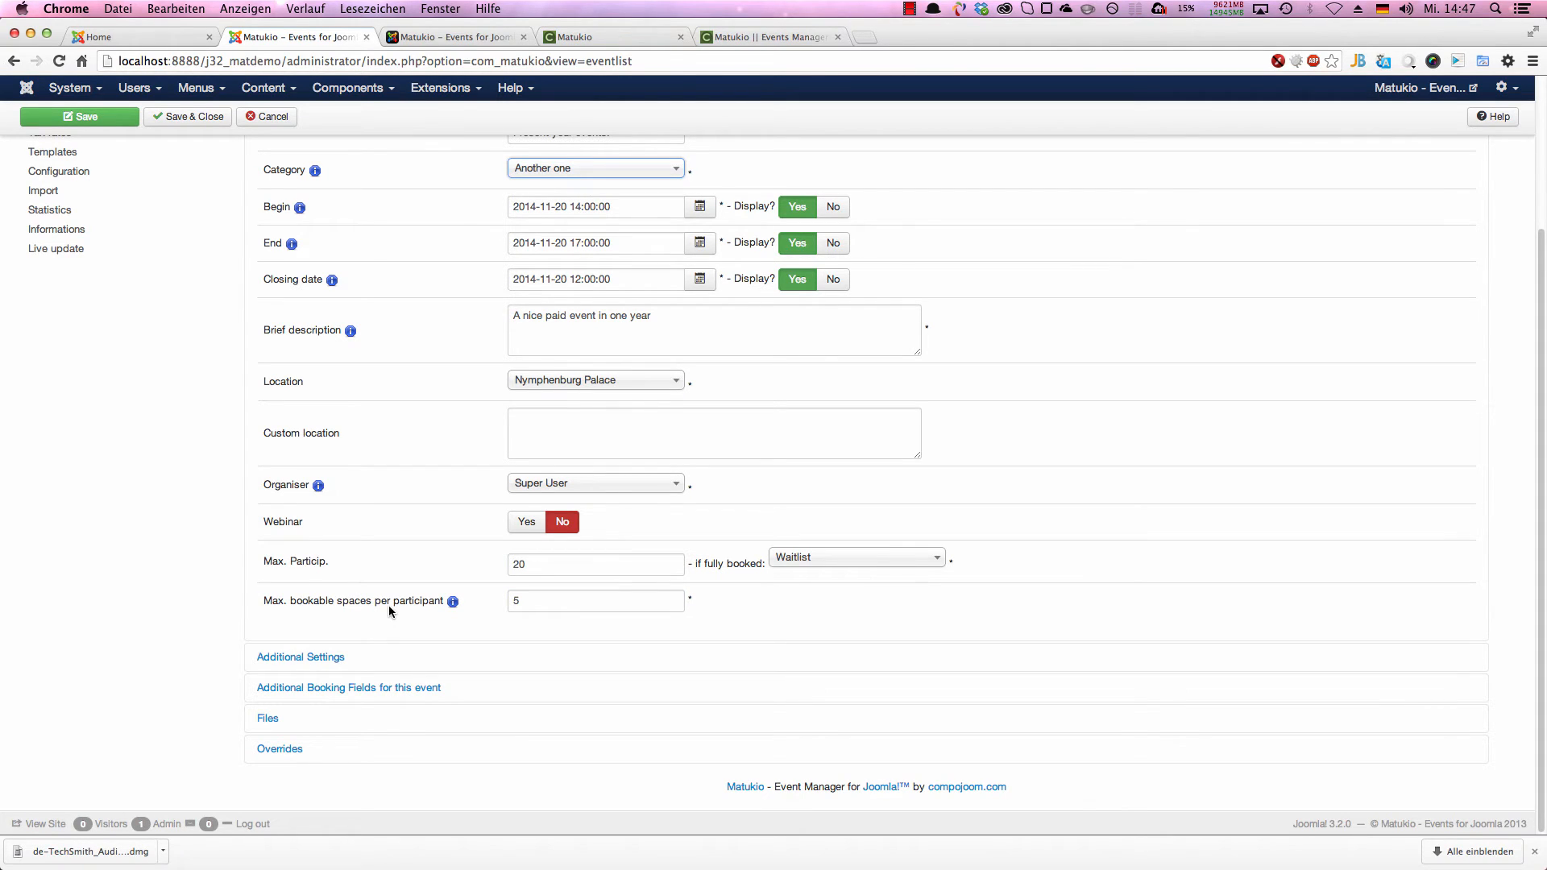
{"action": "scroll", "coordinate": [383, 553], "scroll_direction": "up", "scroll_amount": 5}
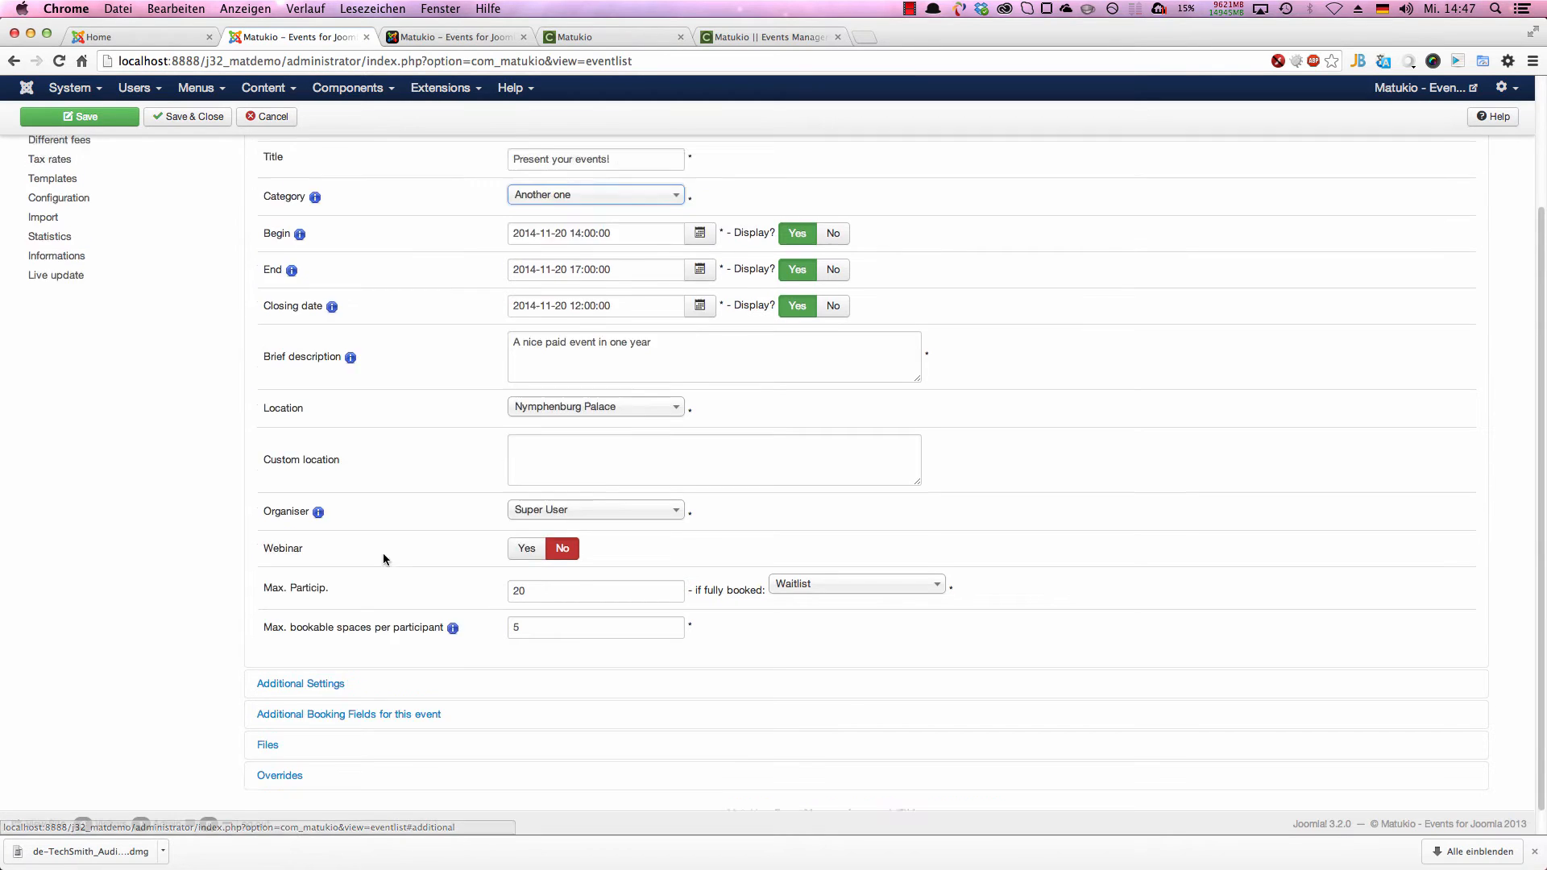
{"action": "scroll", "coordinate": [425, 531], "scroll_direction": "up", "scroll_amount": 2}
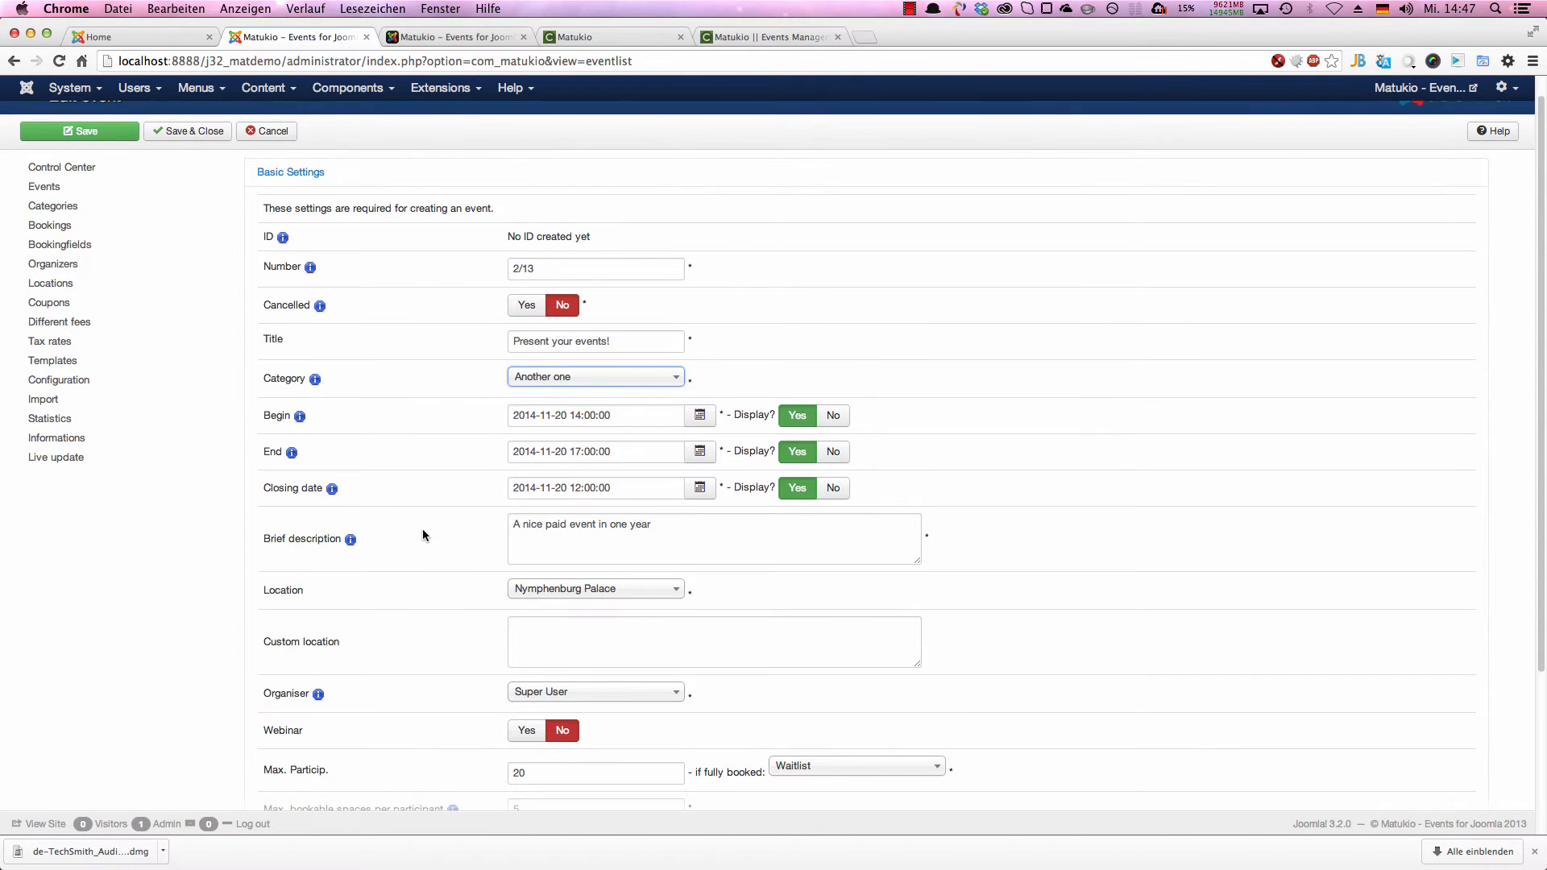
{"action": "scroll", "coordinate": [329, 673], "scroll_direction": "down", "scroll_amount": 7}
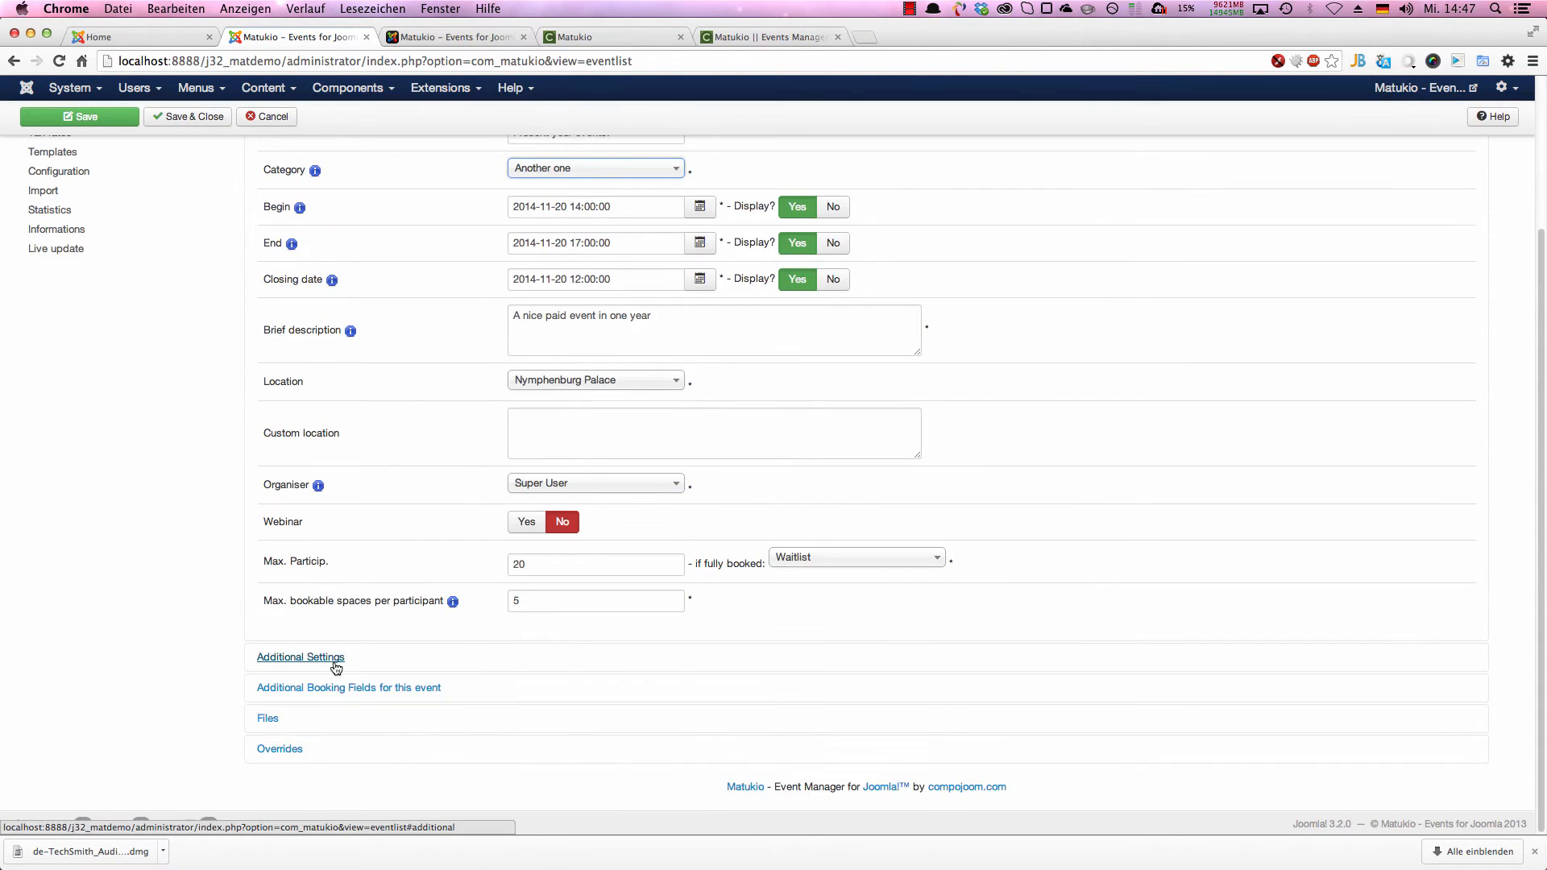
Step: In the event's additional settings, set the fee to 100 $ per person and the tax rate to MwSt
{"action": "left_click", "coordinate": [327, 659]}
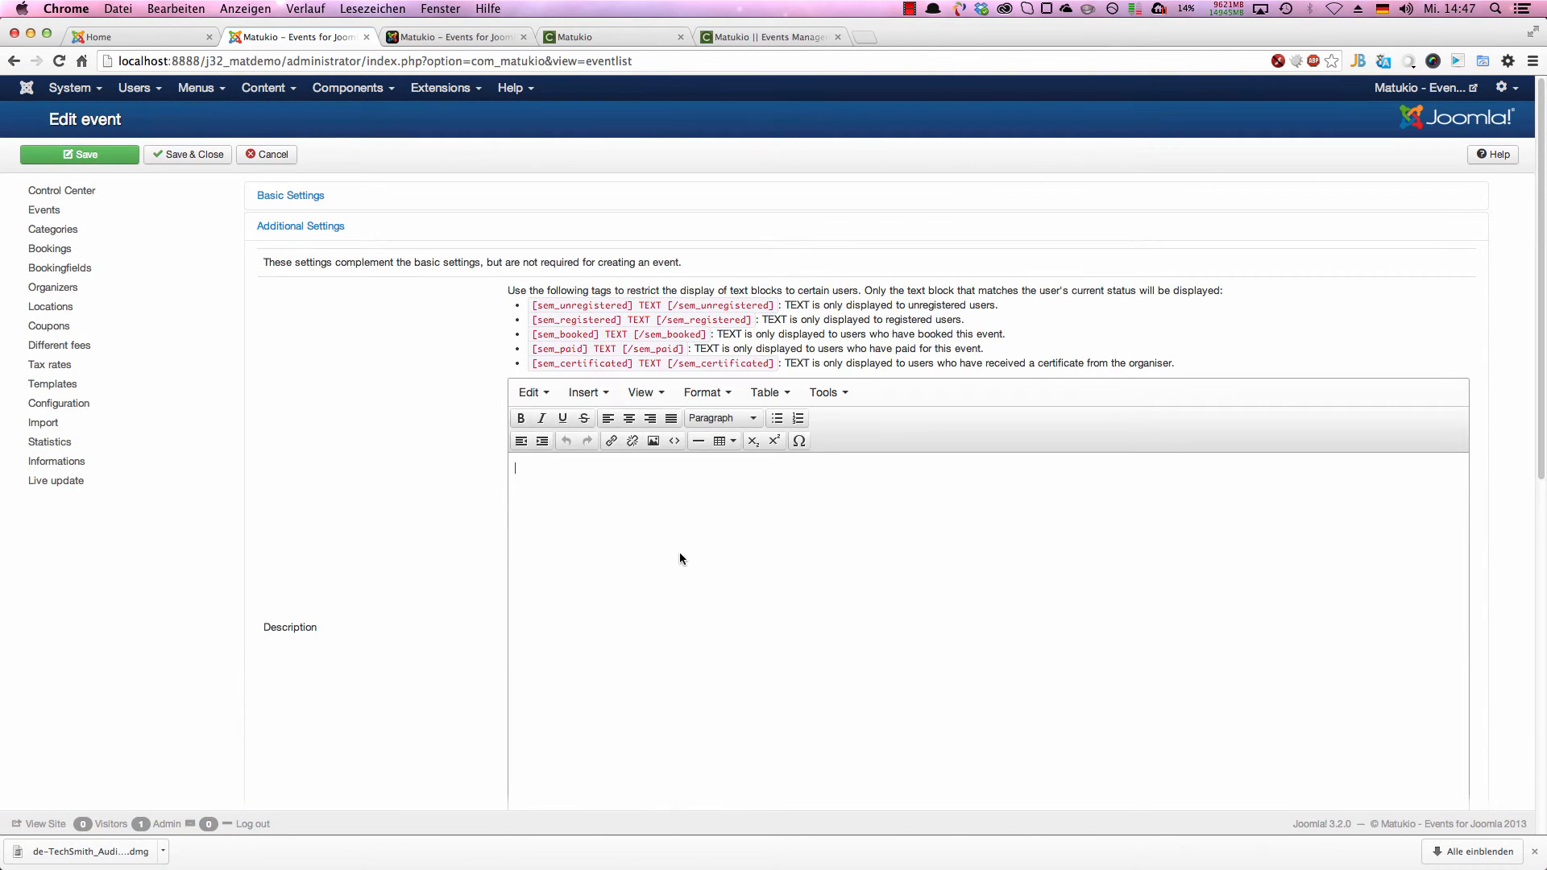
{"action": "scroll", "coordinate": [680, 556], "scroll_direction": "down", "scroll_amount": 8}
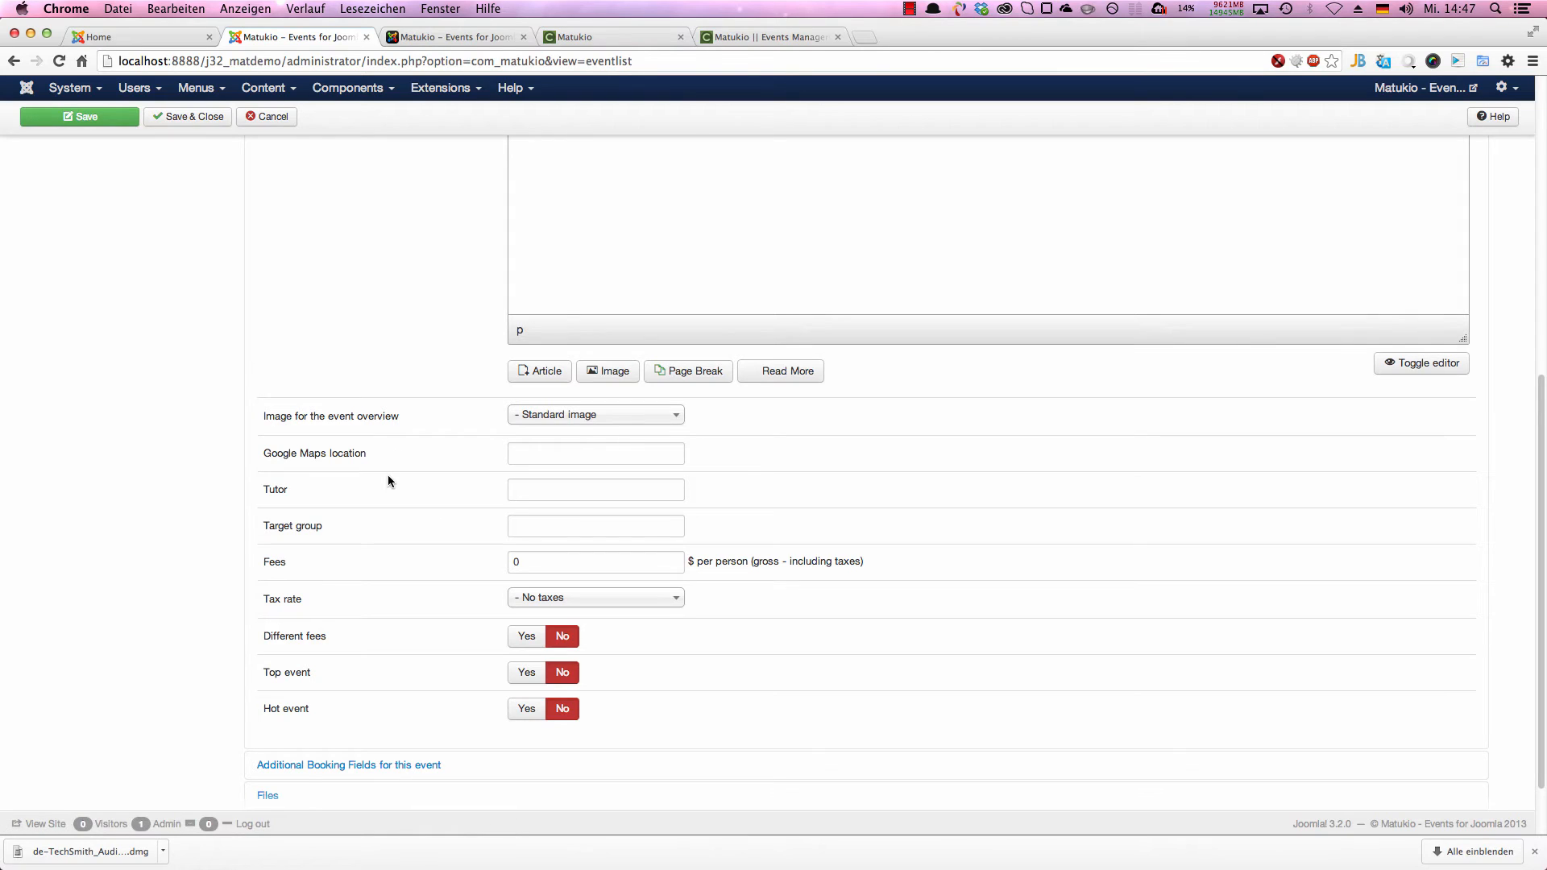
{"action": "double_click", "coordinate": [645, 563]}
{"action": "type", "text": "20"}
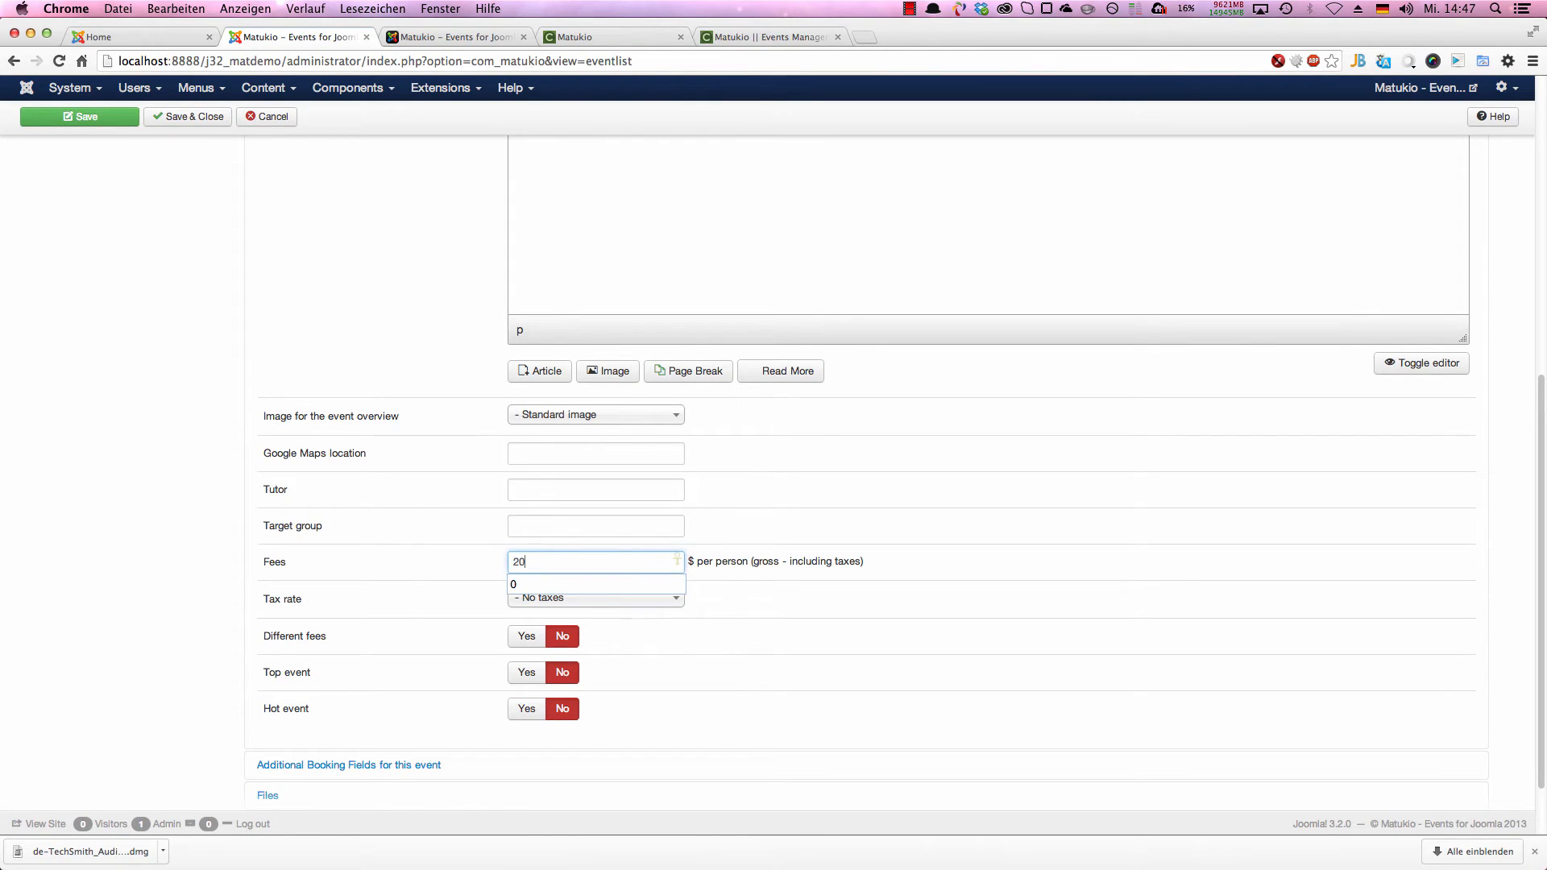
{"action": "double_click", "coordinate": [662, 570]}
{"action": "type", "text": "100"}
{"action": "left_click", "coordinate": [655, 529]}
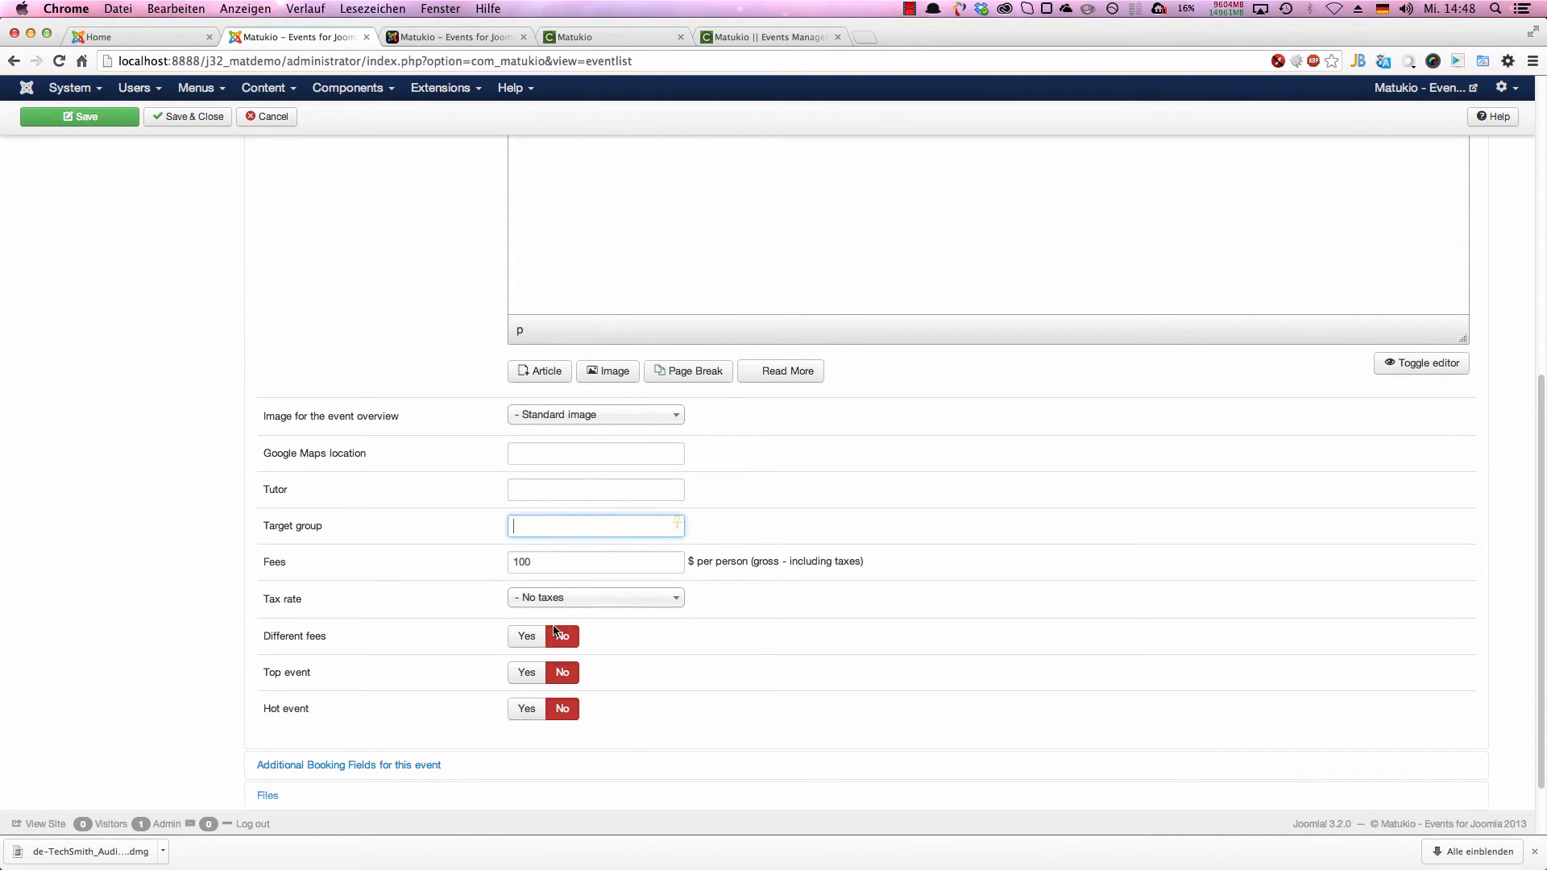
{"action": "scroll", "coordinate": [390, 617], "scroll_direction": "down", "scroll_amount": 1}
{"action": "left_click", "coordinate": [546, 577]}
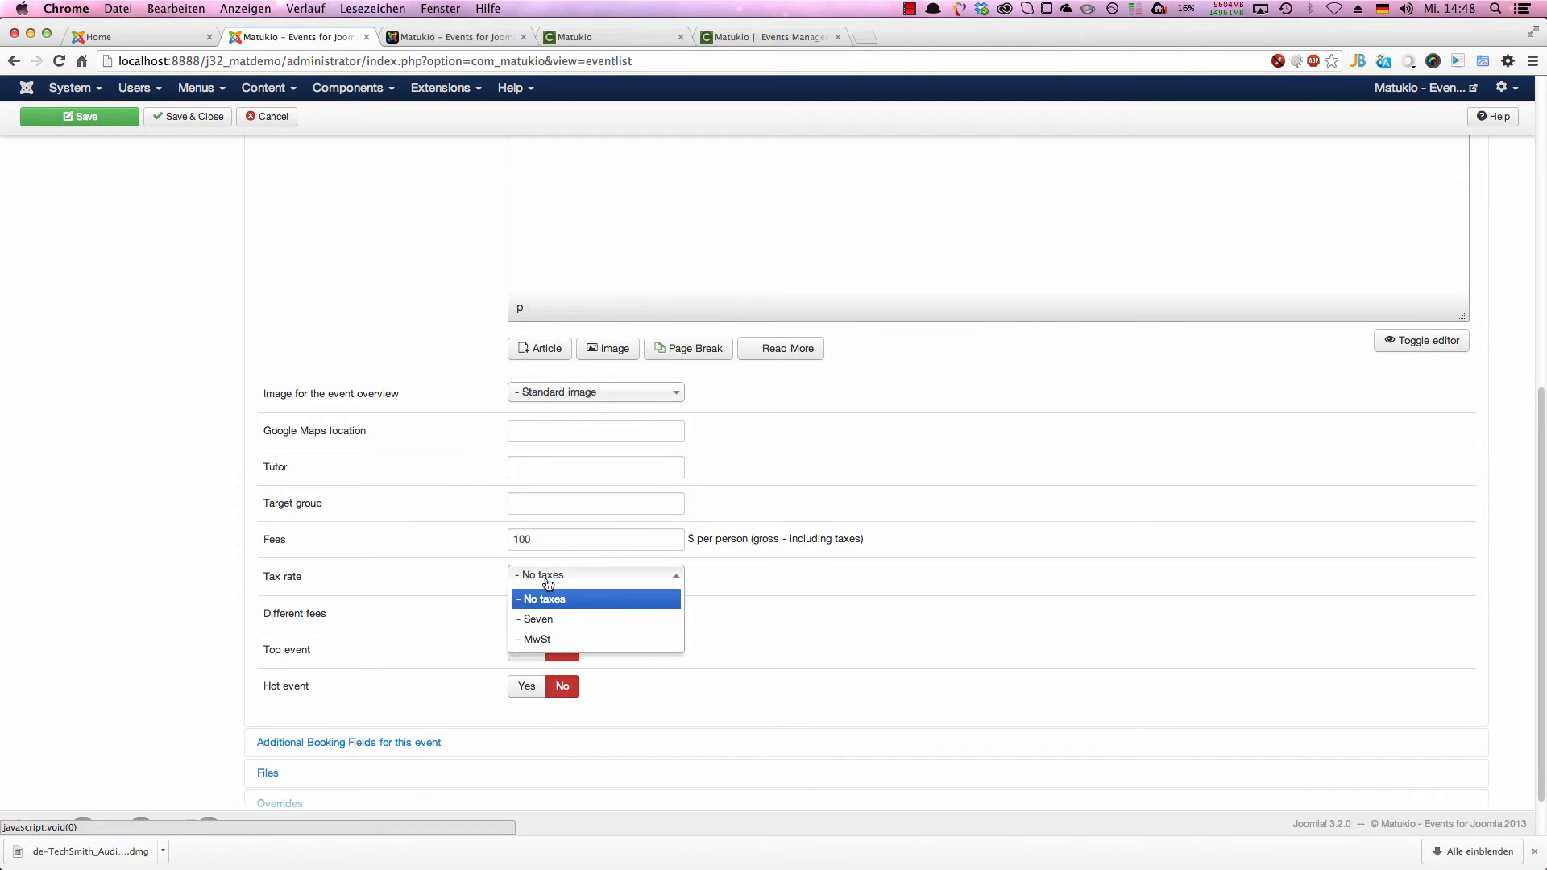
{"action": "left_click", "coordinate": [548, 639]}
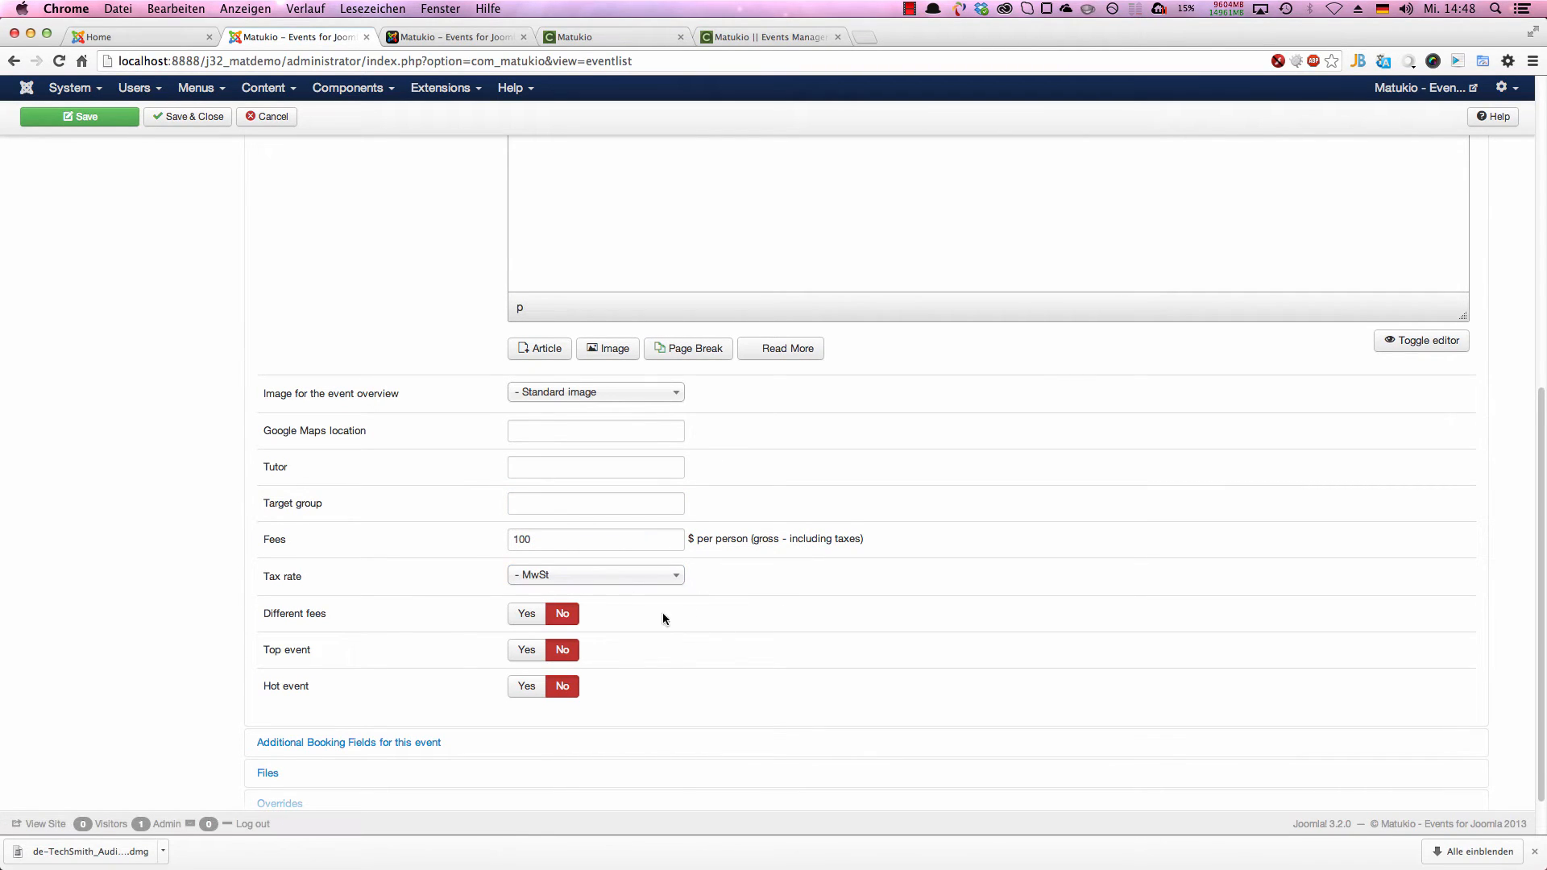
Step: Enable different fees for the event, mark it as a hot event and save it
{"action": "left_click", "coordinate": [527, 616]}
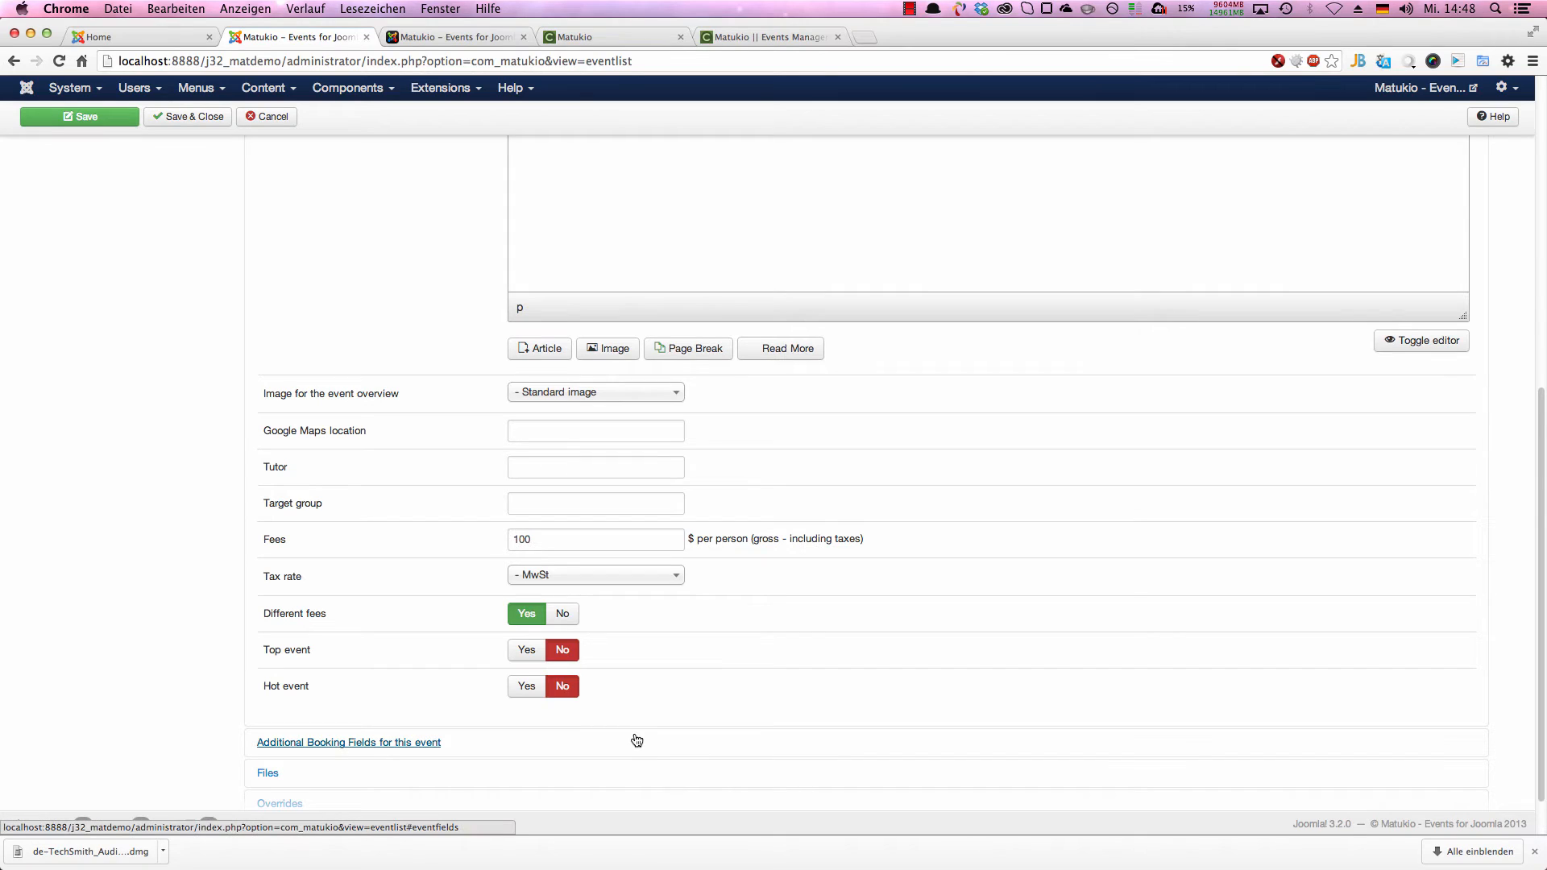
{"action": "left_click", "coordinate": [526, 686]}
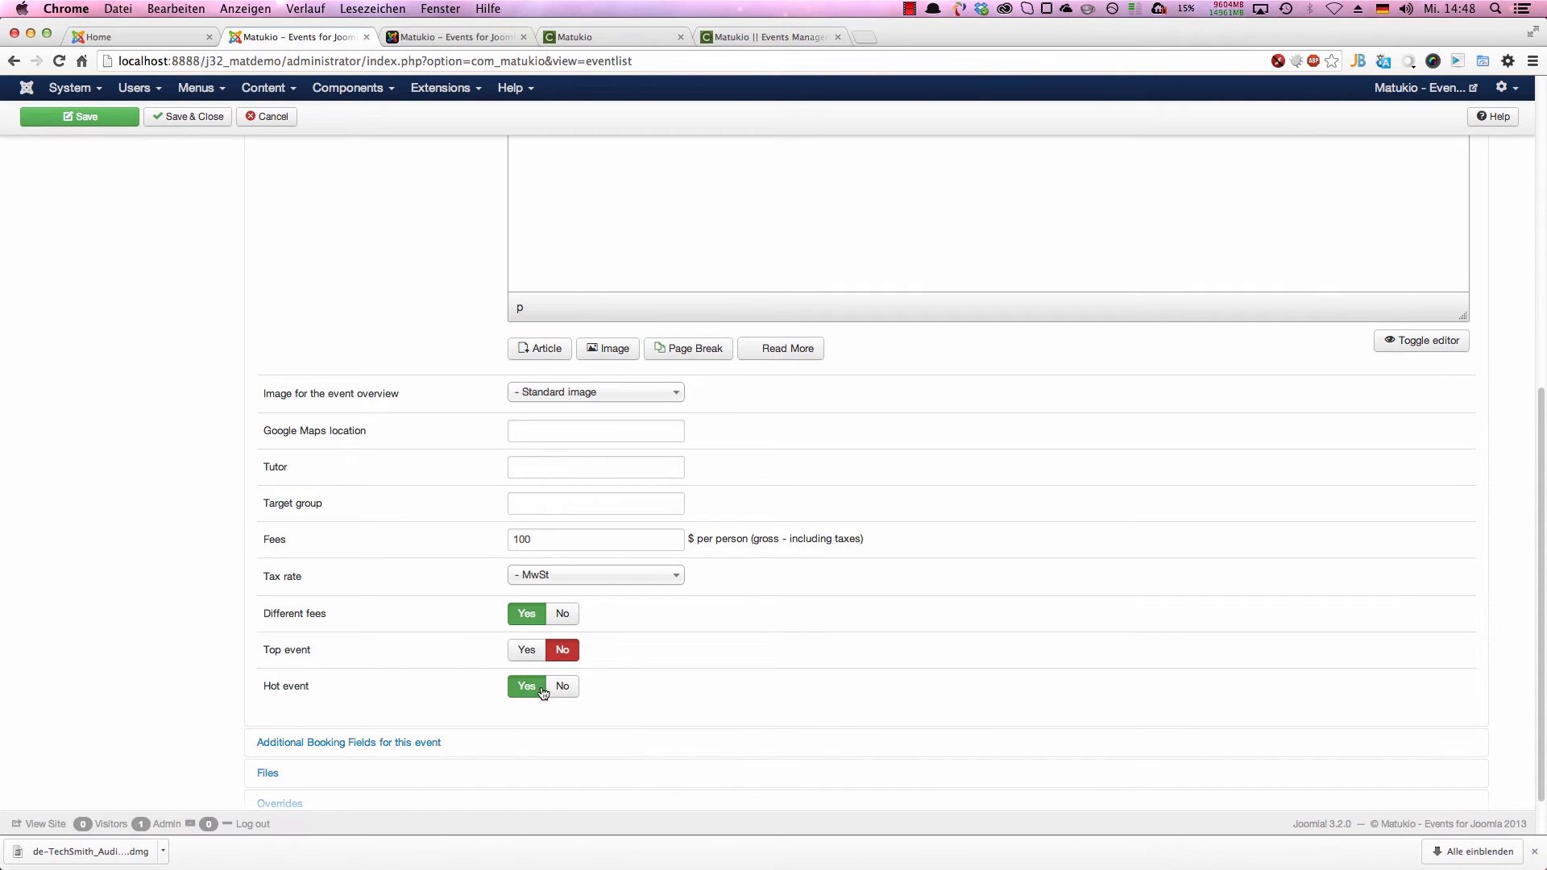
{"action": "scroll", "coordinate": [573, 563], "scroll_direction": "down", "scroll_amount": 1}
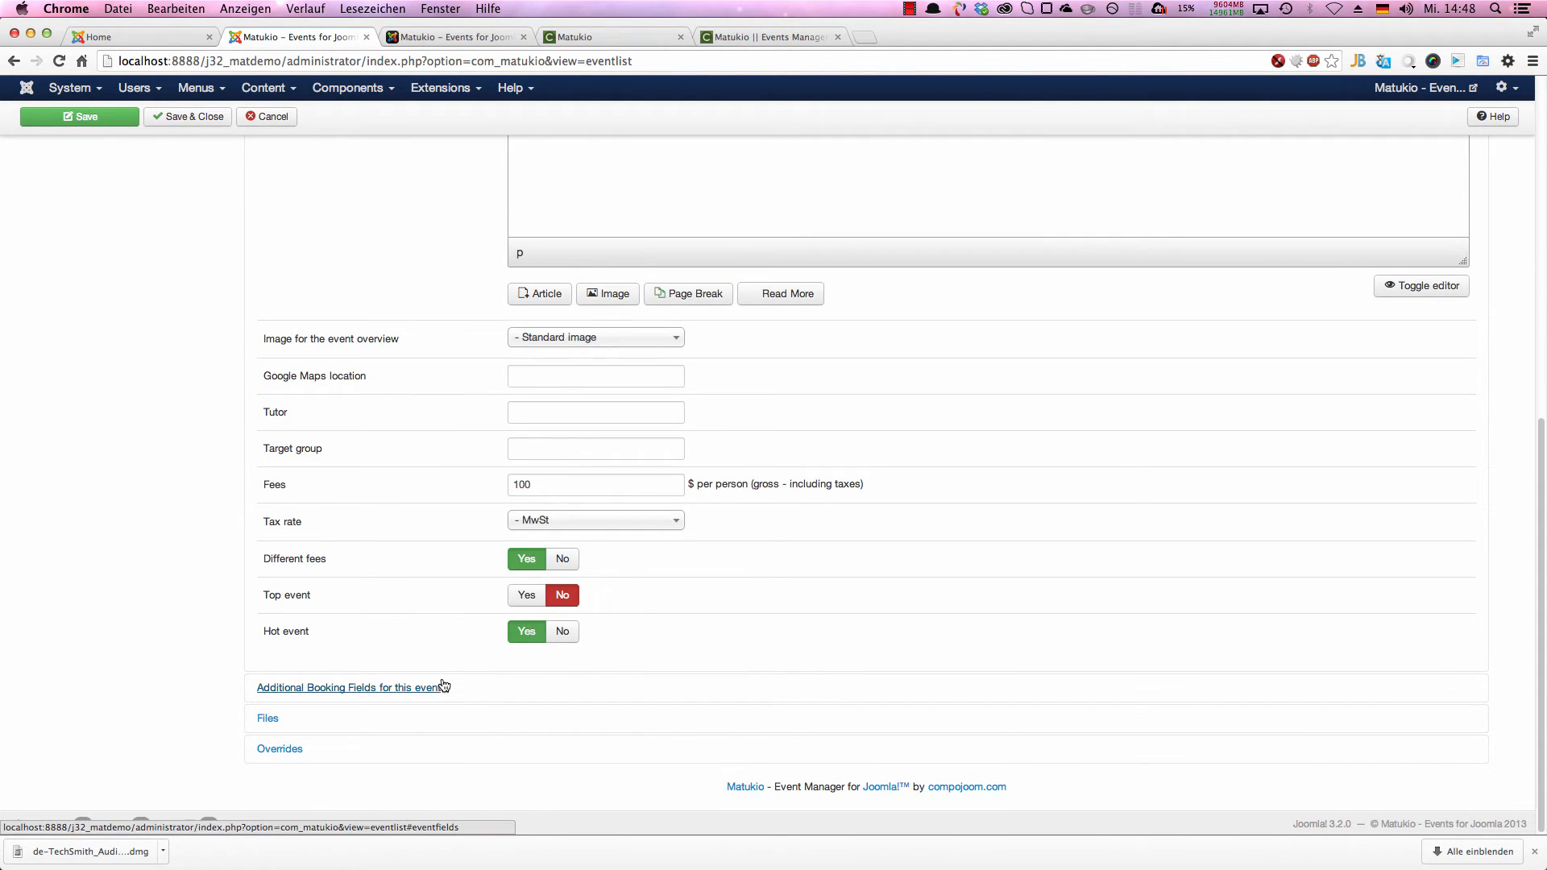
{"action": "scroll", "coordinate": [381, 446], "scroll_direction": "up", "scroll_amount": 1}
{"action": "scroll", "coordinate": [386, 451], "scroll_direction": "up", "scroll_amount": 3}
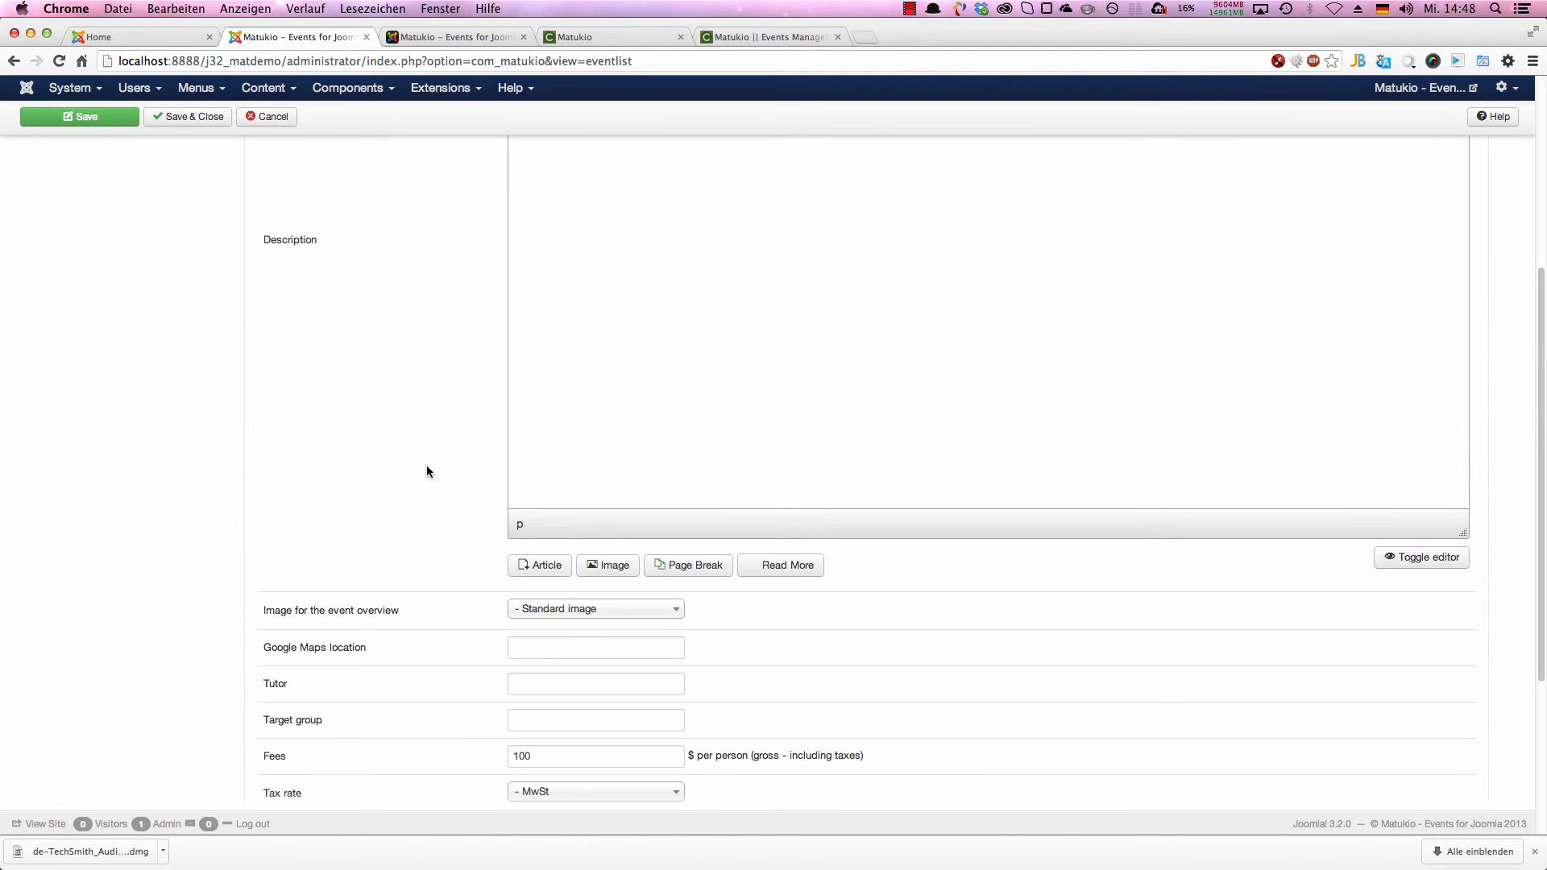
{"action": "scroll", "coordinate": [432, 464], "scroll_direction": "up", "scroll_amount": 5}
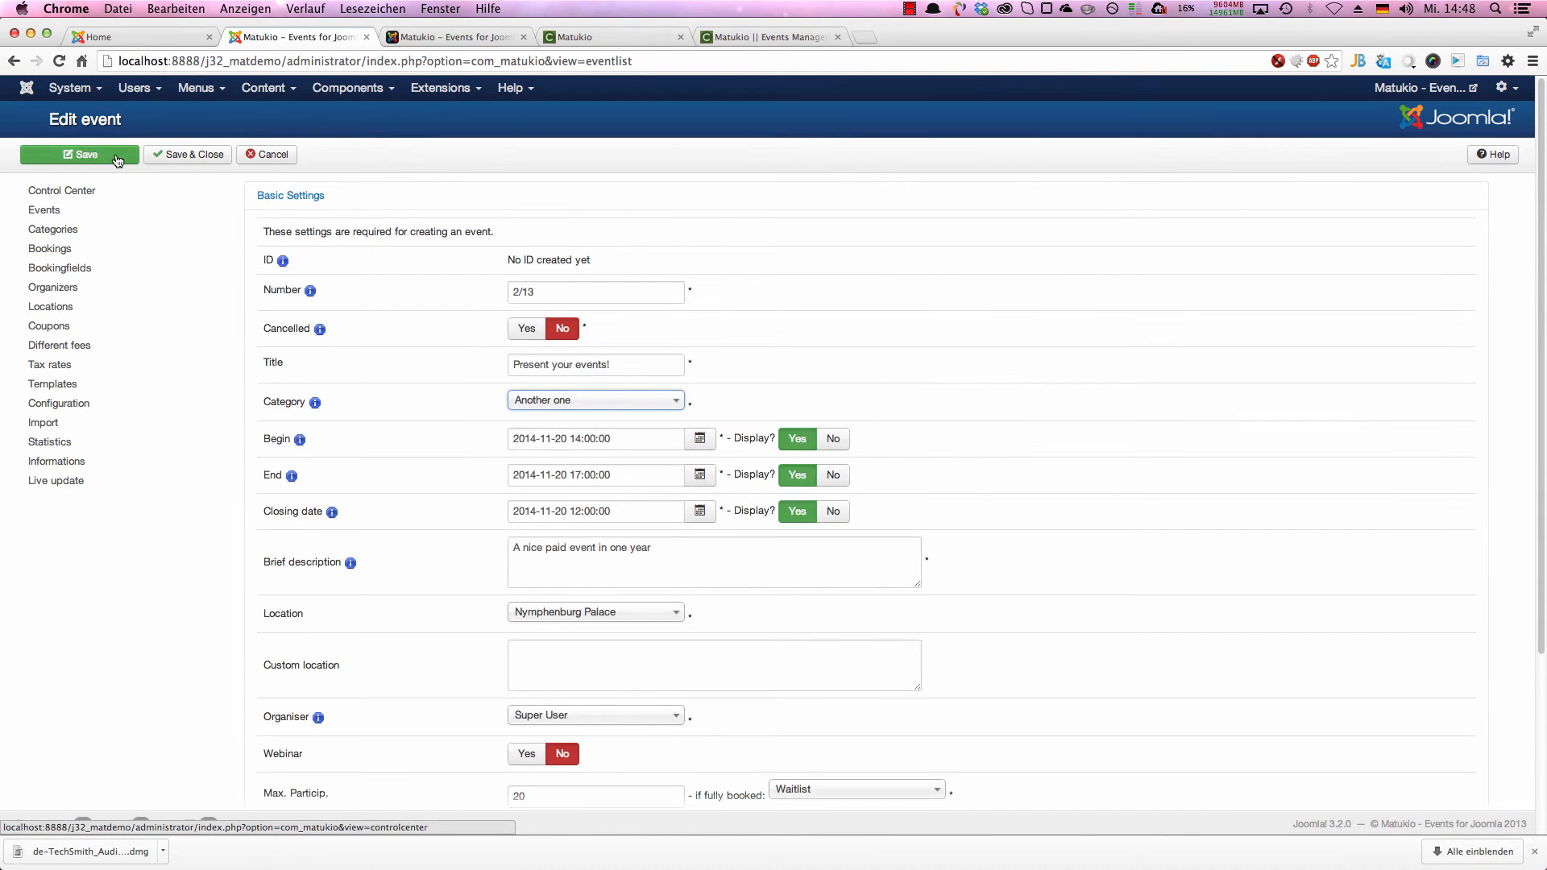
{"action": "left_click", "coordinate": [118, 161]}
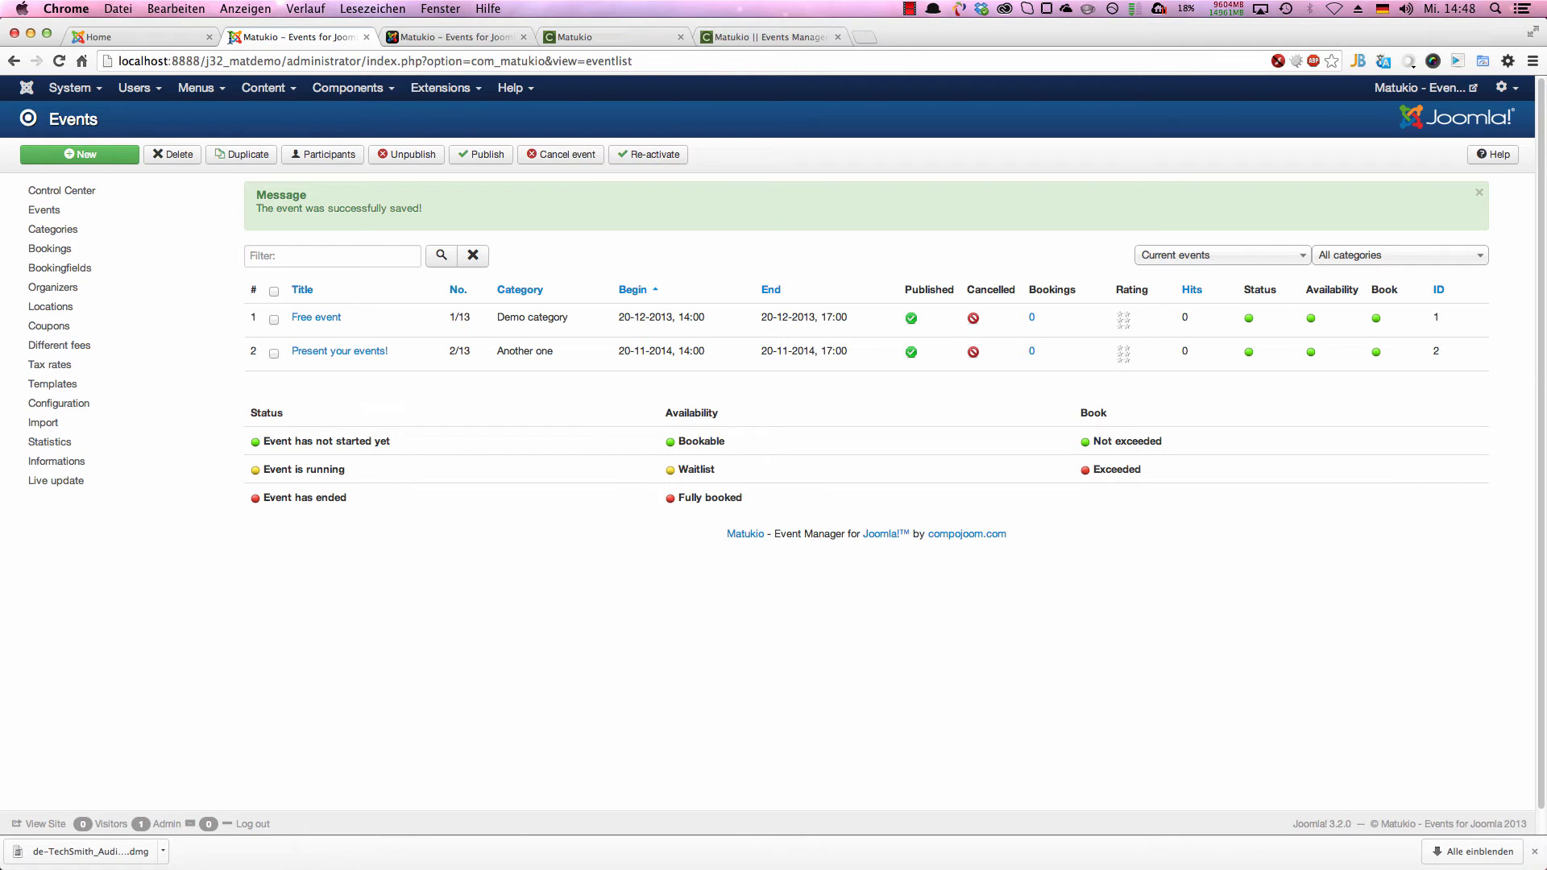
Step: Start a new menu item in the Main Menu and set its type to Matukio's Eventlist (mandatory!)
{"action": "left_click", "coordinate": [196, 87]}
{"action": "left_click", "coordinate": [205, 113]}
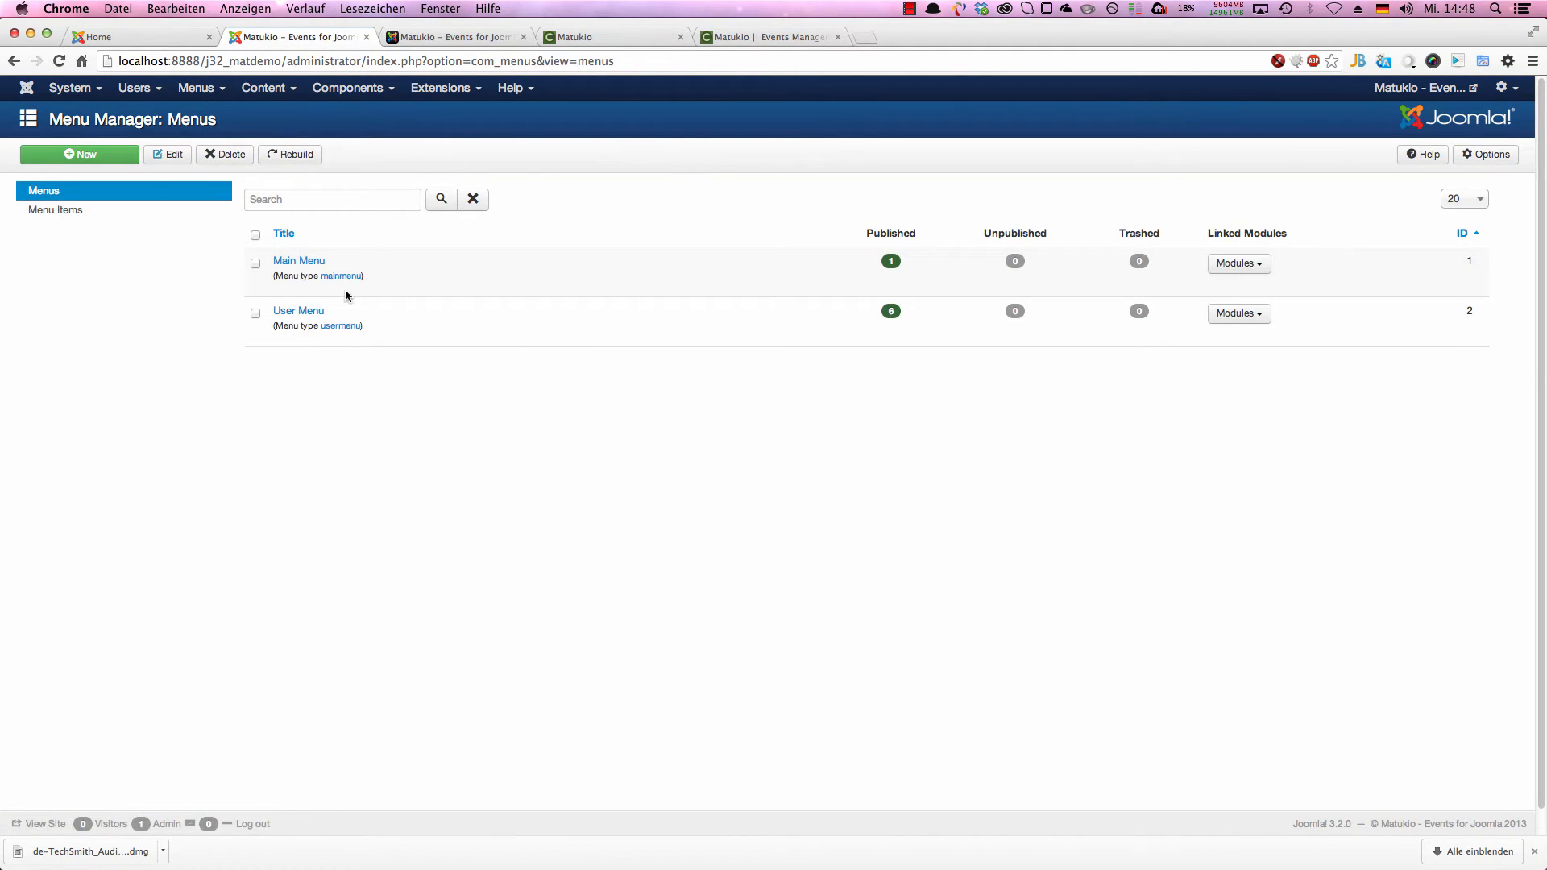
{"action": "left_click", "coordinate": [113, 155]}
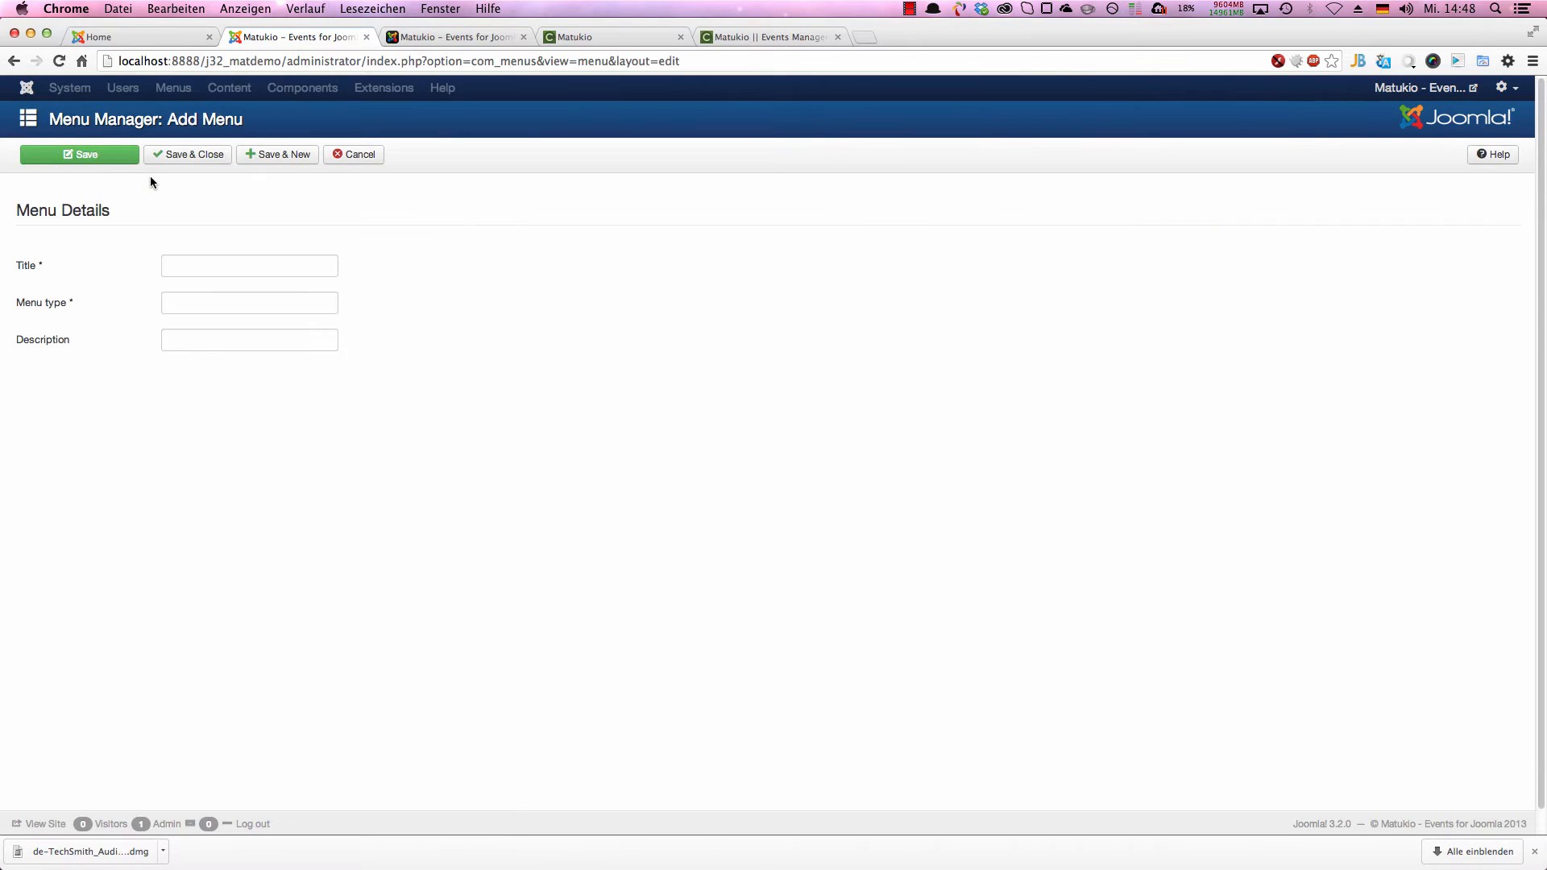
{"action": "left_click", "coordinate": [361, 154]}
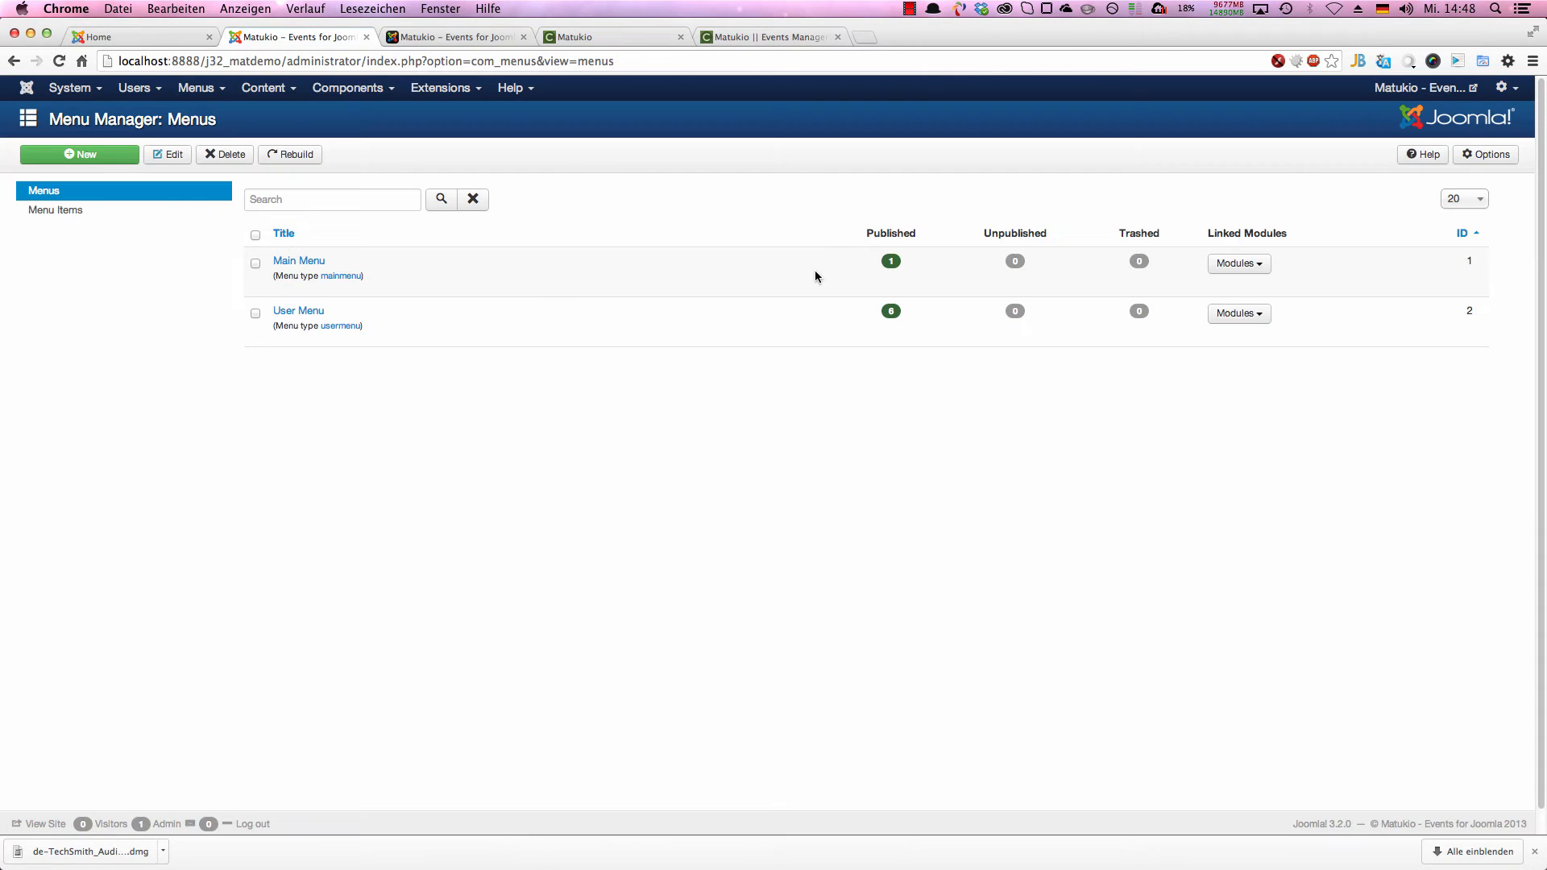
{"action": "left_click", "coordinate": [302, 261]}
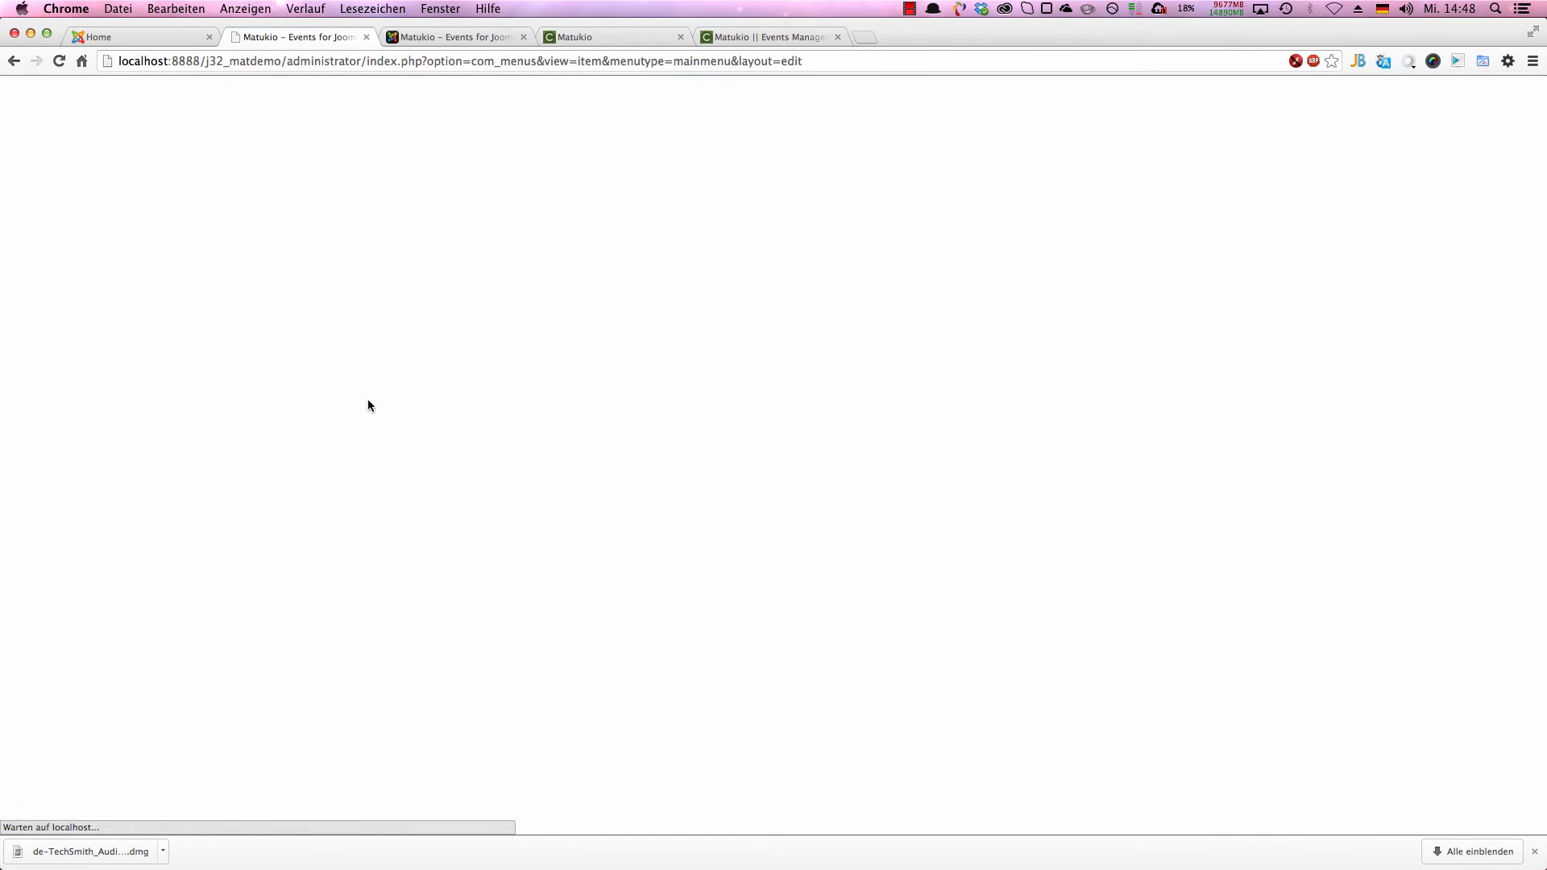
{"action": "left_click", "coordinate": [324, 277]}
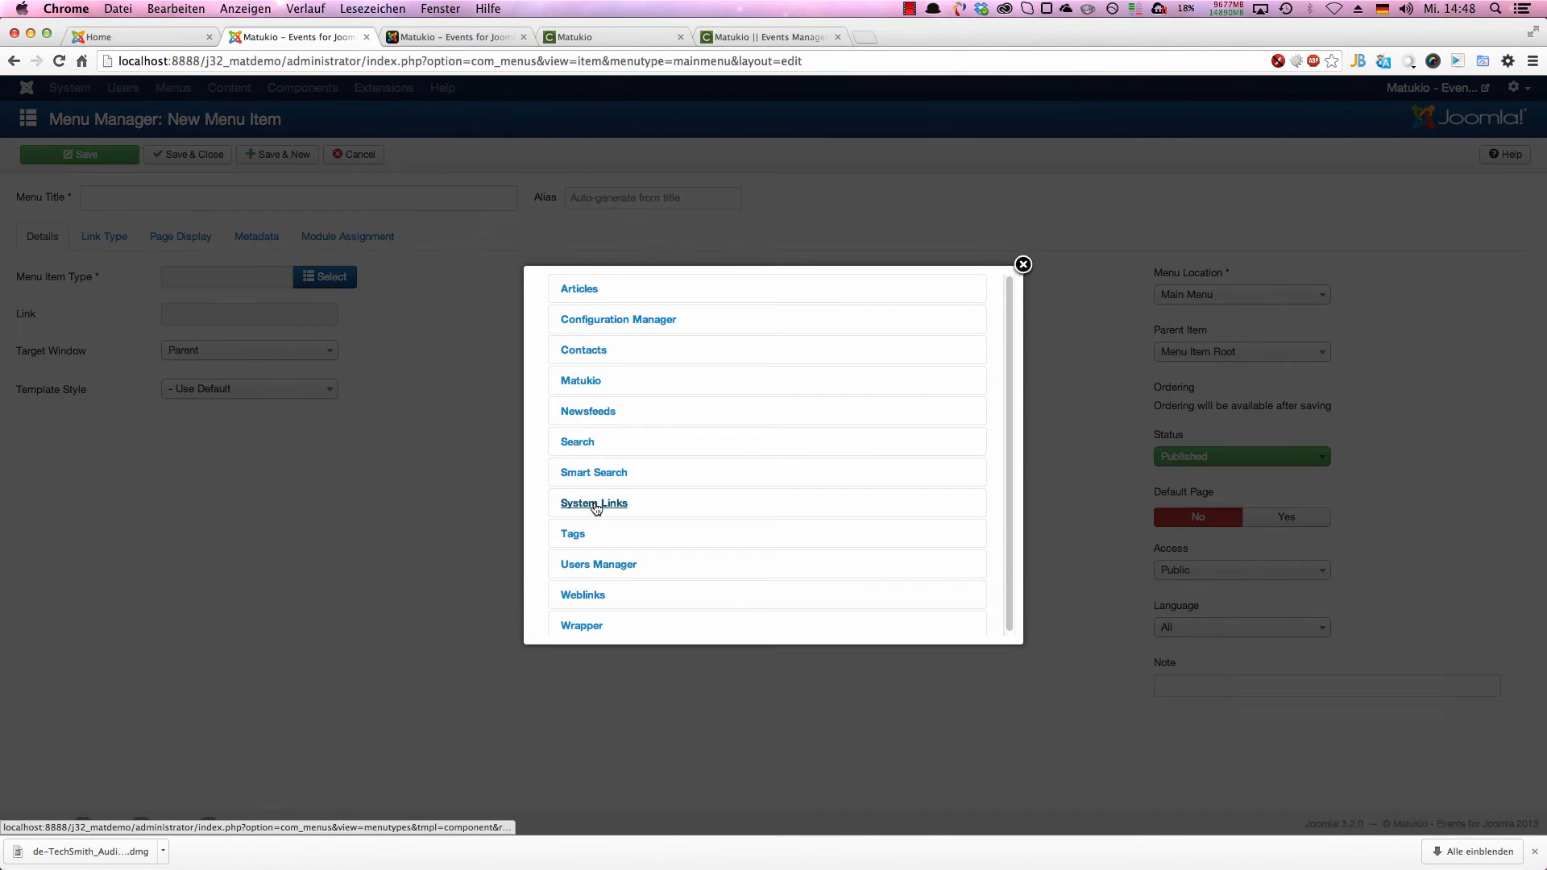
{"action": "left_click", "coordinate": [613, 385]}
{"action": "scroll", "coordinate": [743, 493], "scroll_direction": "down", "scroll_amount": 1}
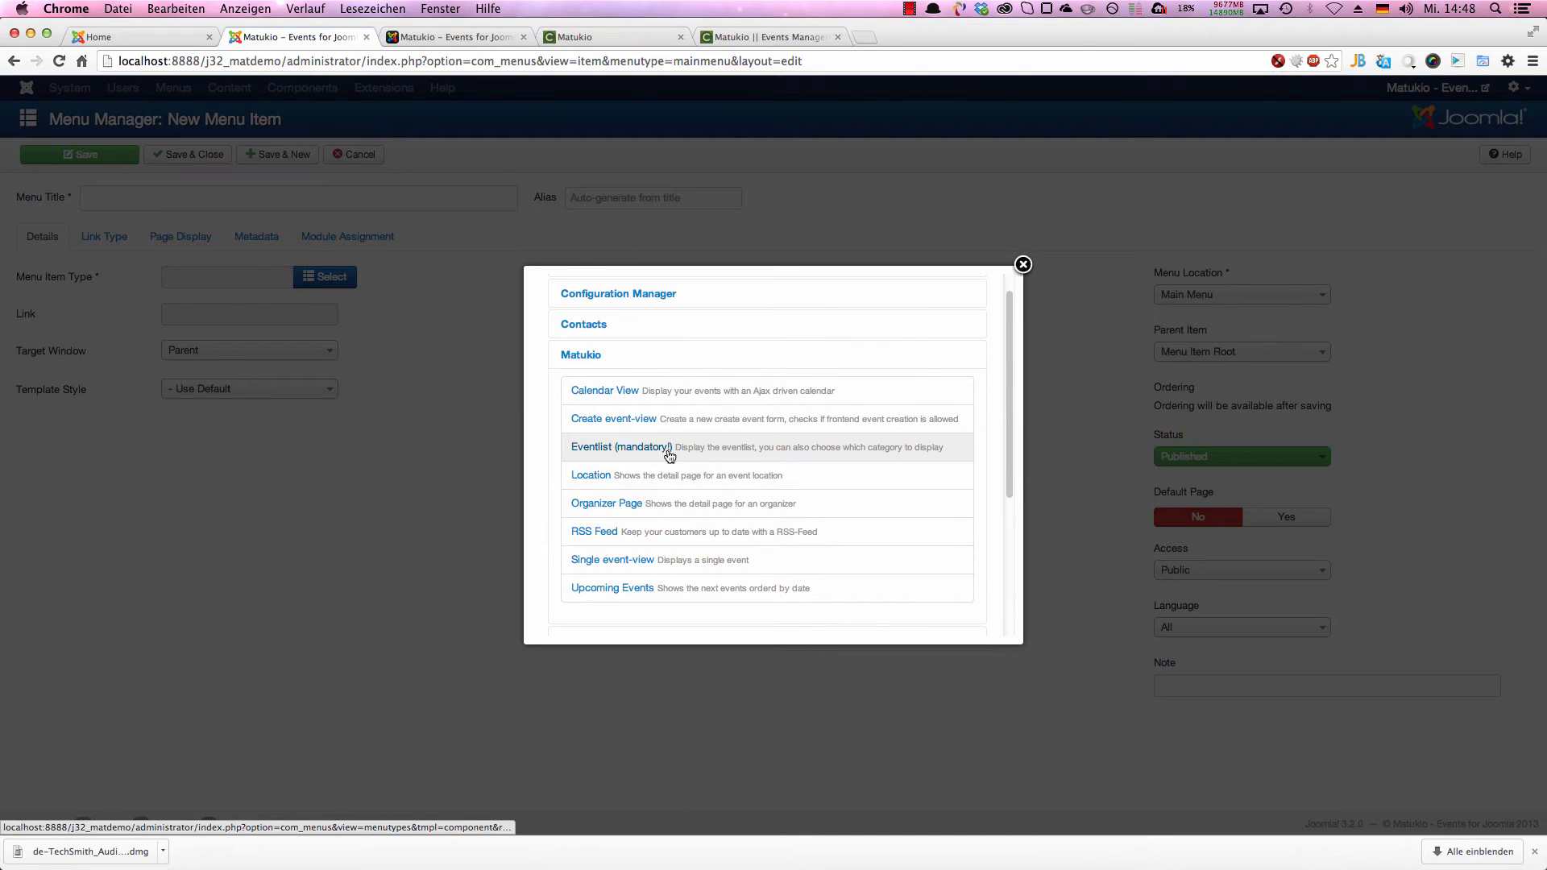
{"action": "left_click", "coordinate": [632, 448]}
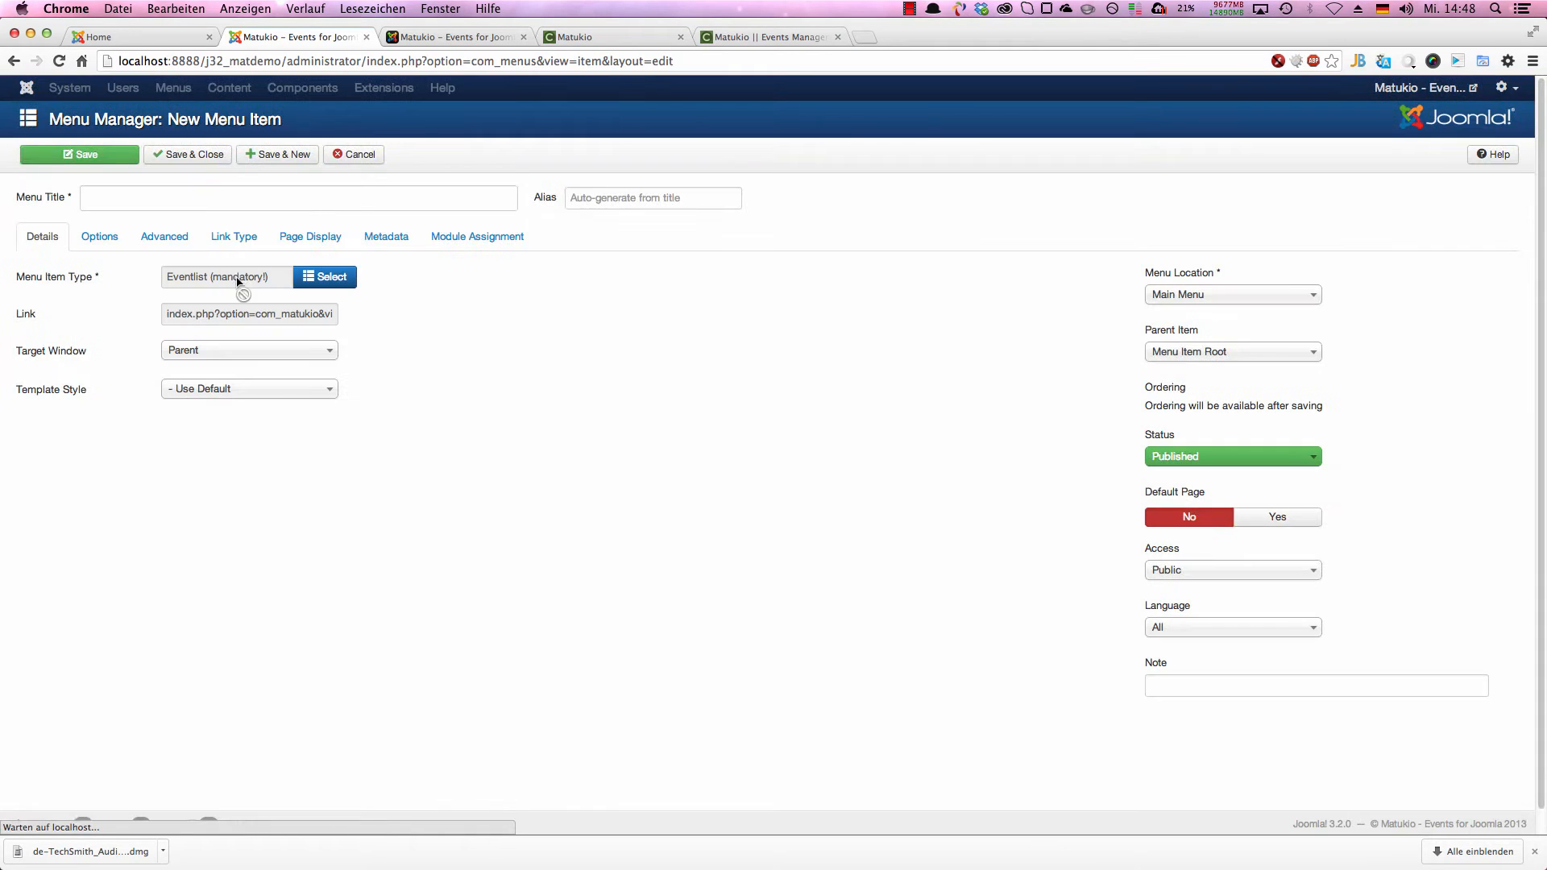
Step: Title the new menu item "Events", then save and close it
{"action": "left_click", "coordinate": [218, 197]}
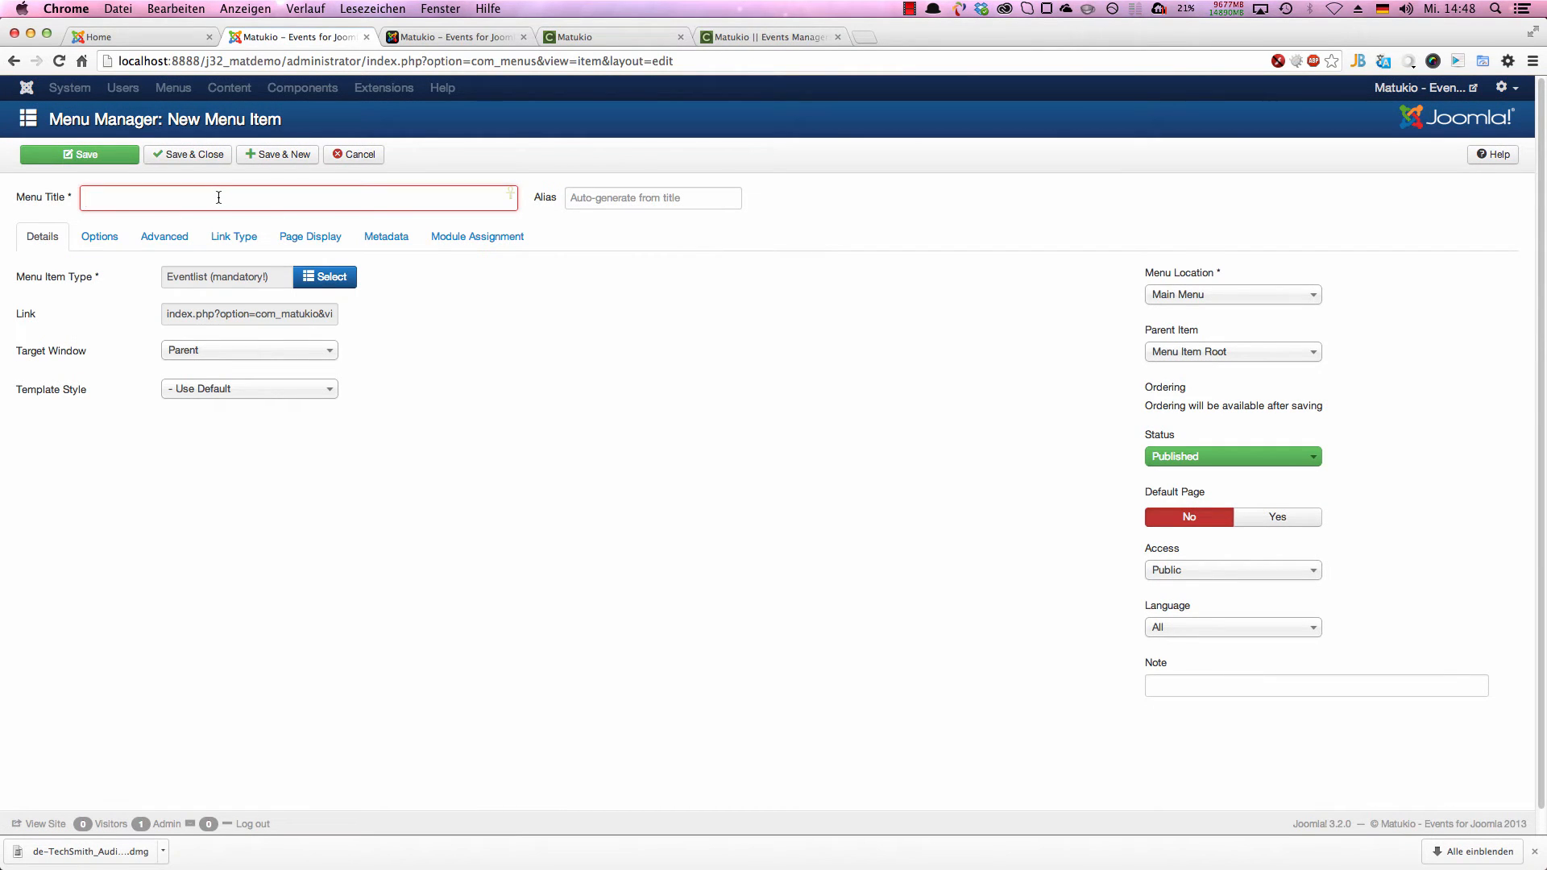
{"action": "type", "text": "Events"}
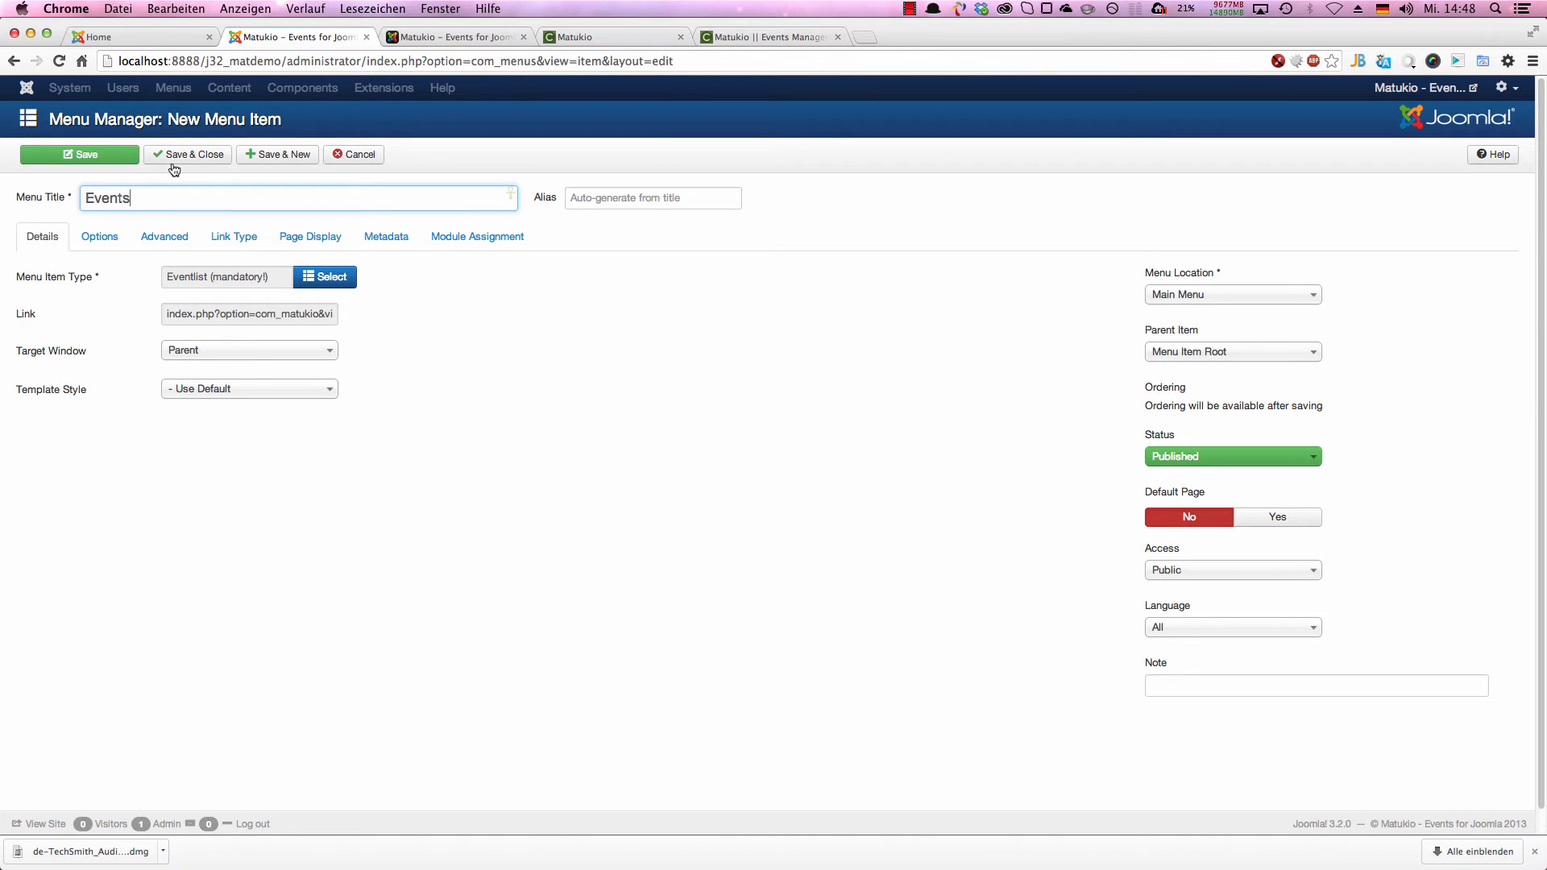
{"action": "left_click", "coordinate": [176, 154]}
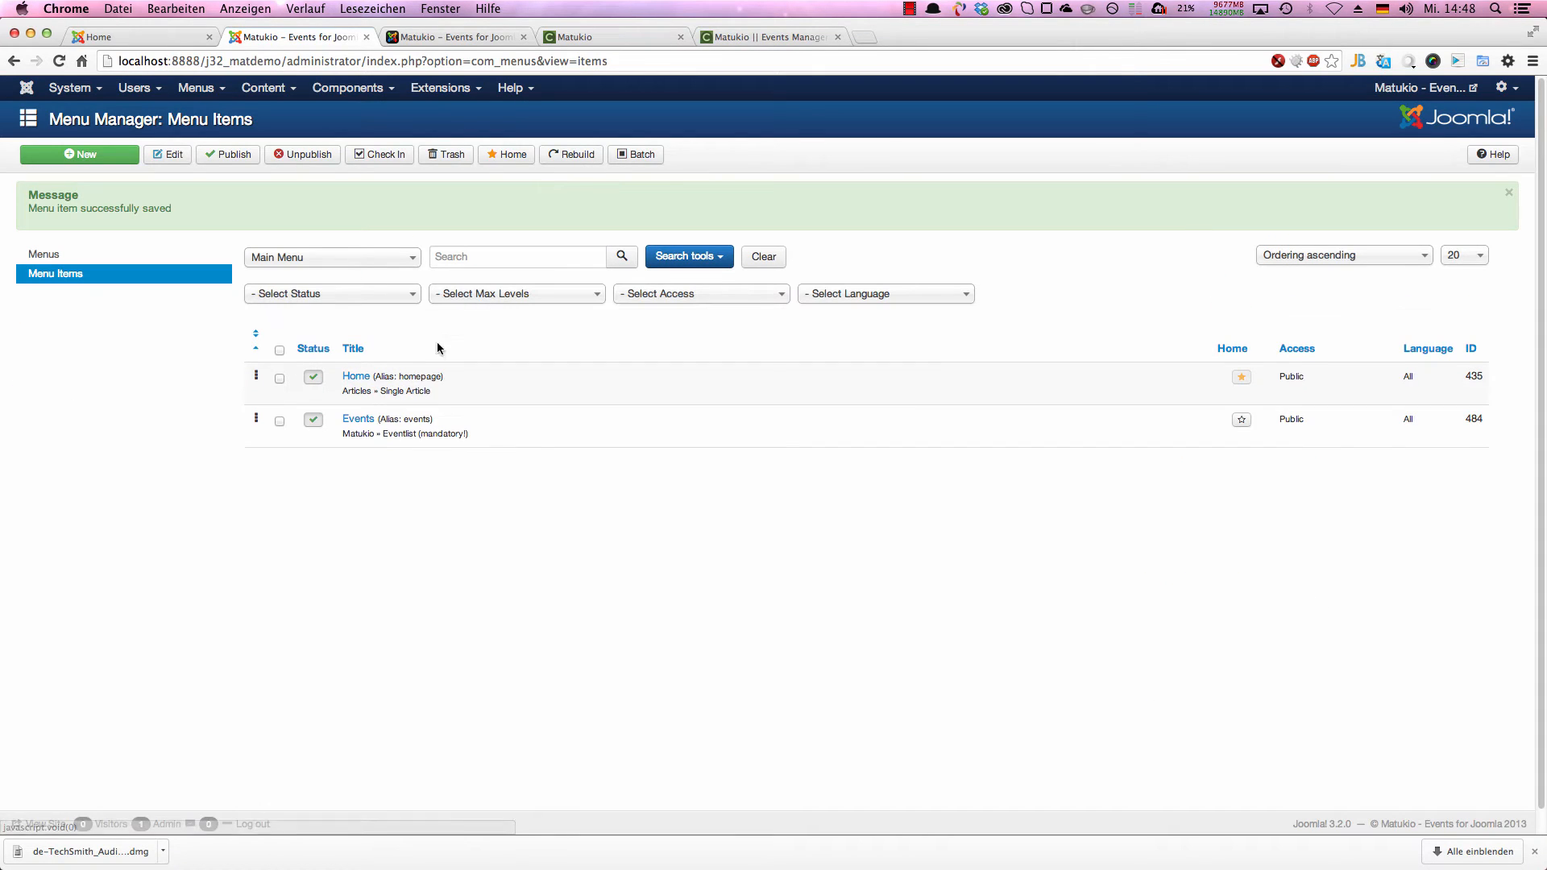
Step: Reload the public site's home page, open its Events page and examine the Free event's hot marking
{"action": "left_click", "coordinate": [152, 36]}
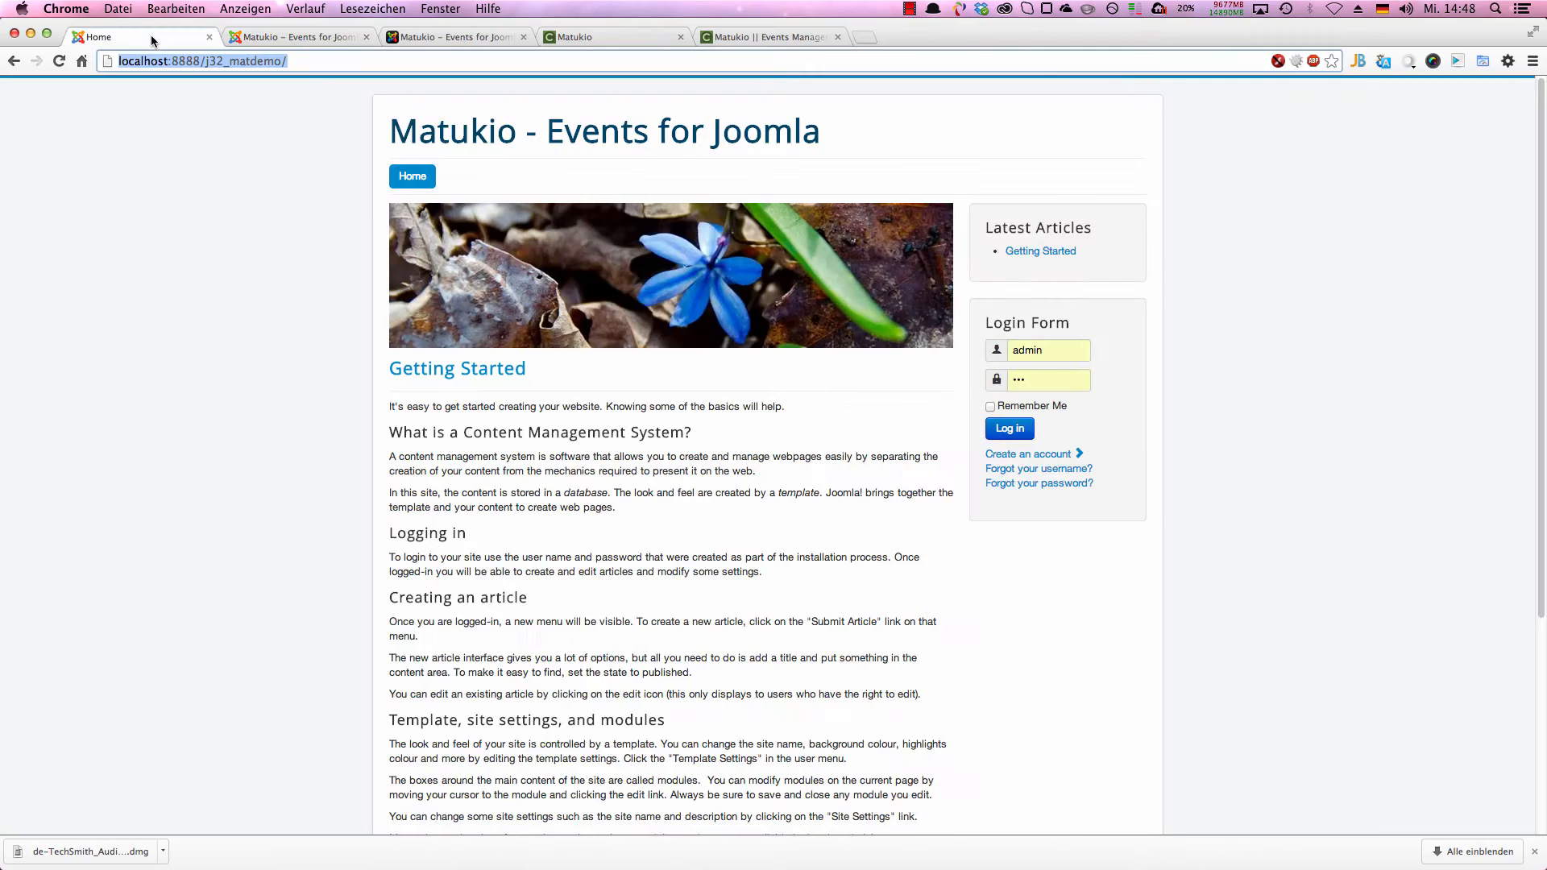
{"action": "right_click", "coordinate": [195, 327]}
{"action": "left_click", "coordinate": [211, 369]}
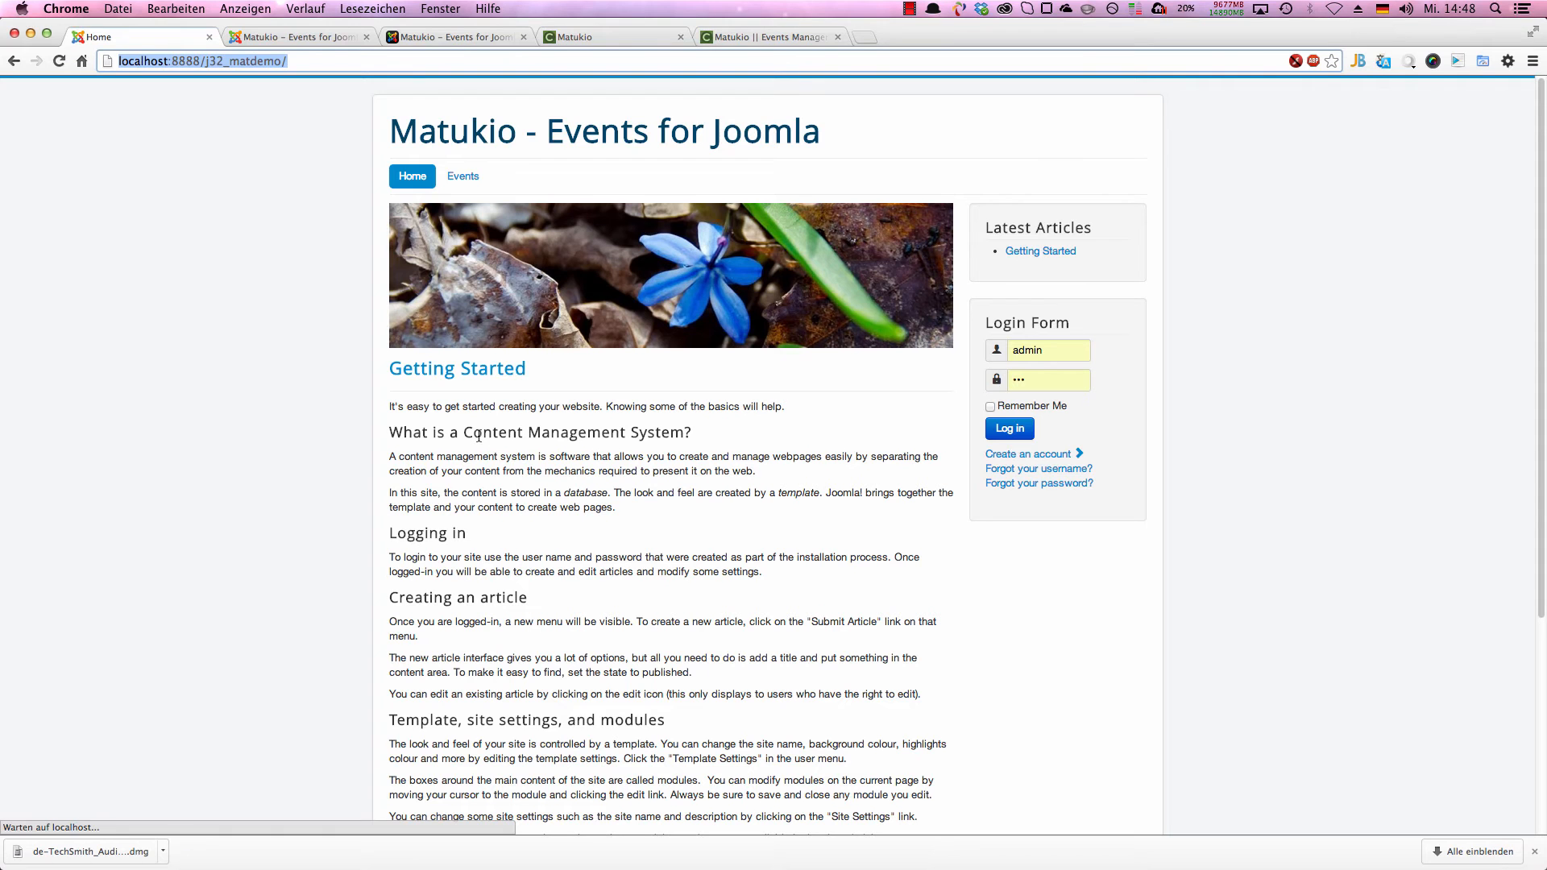
{"action": "left_click", "coordinate": [466, 176]}
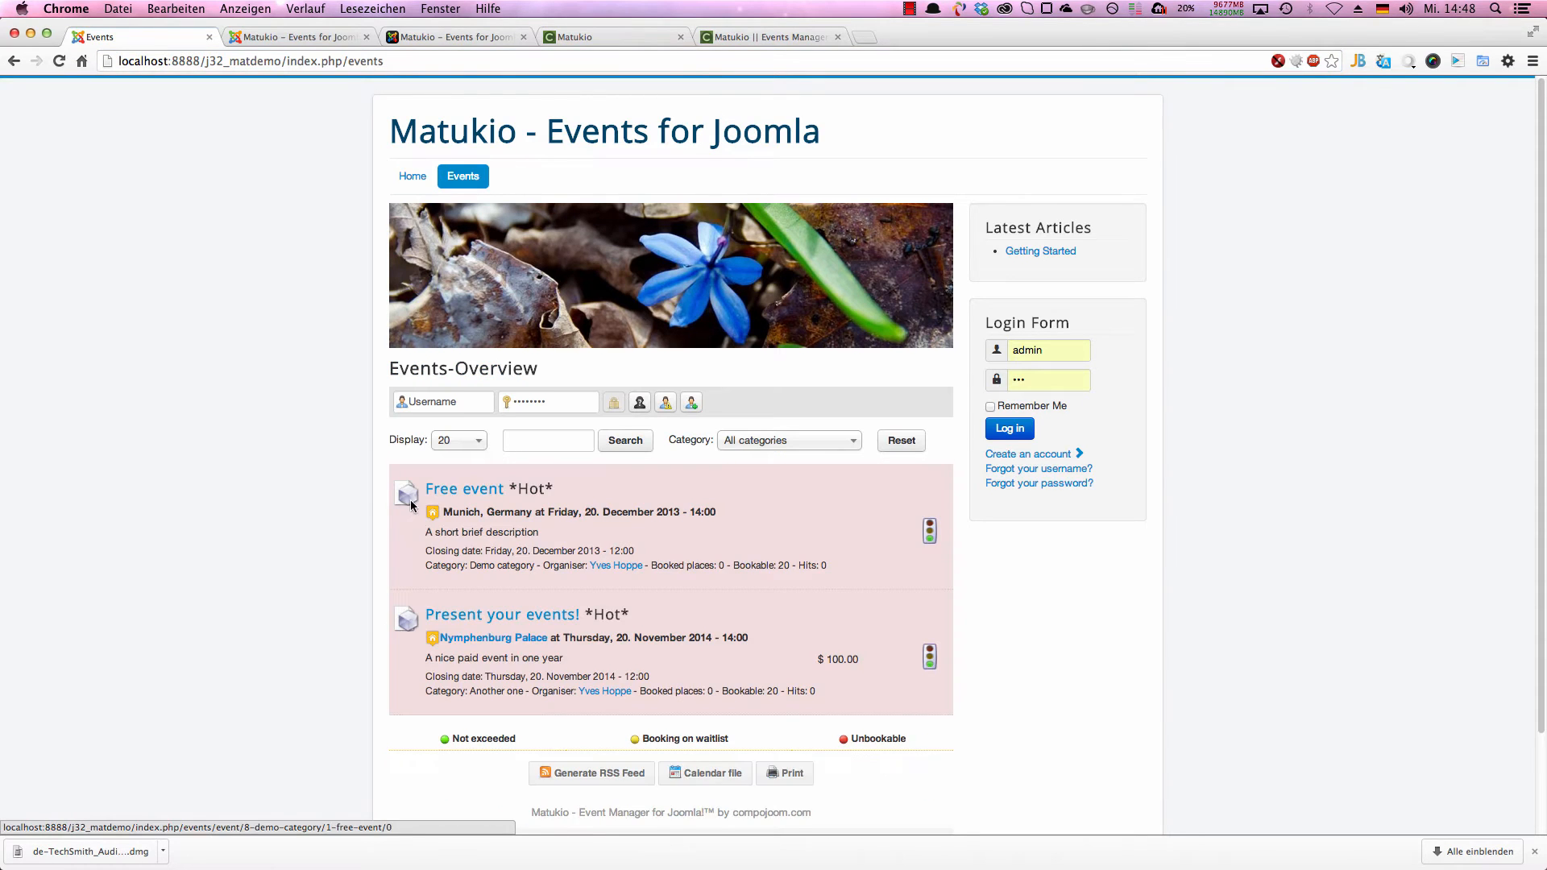
{"action": "scroll", "coordinate": [409, 499], "scroll_direction": "down", "scroll_amount": 2}
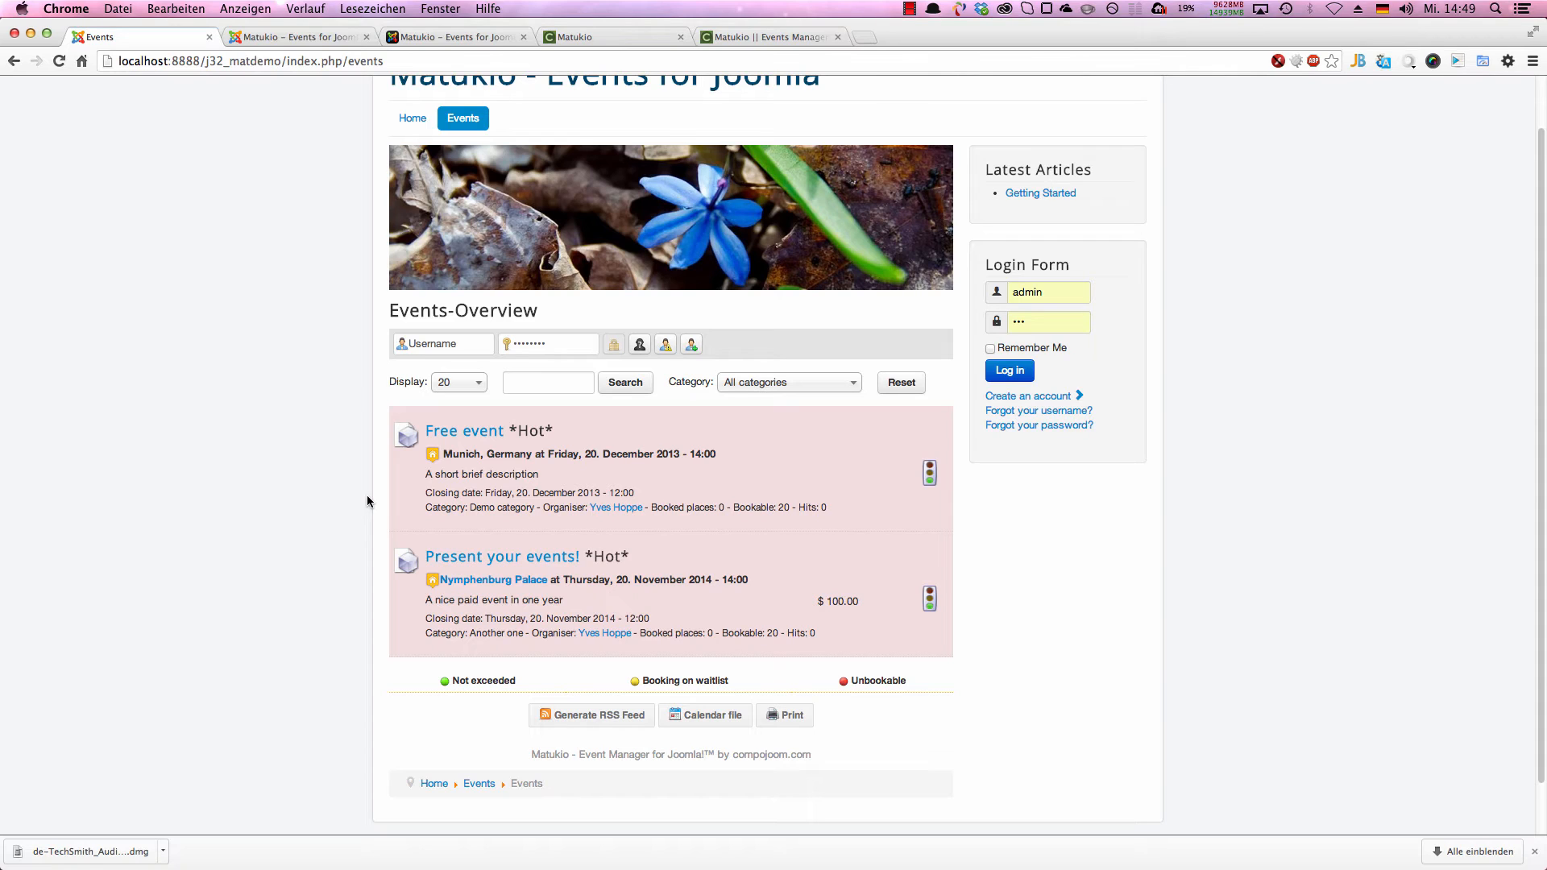
{"action": "double_click", "coordinate": [524, 431]}
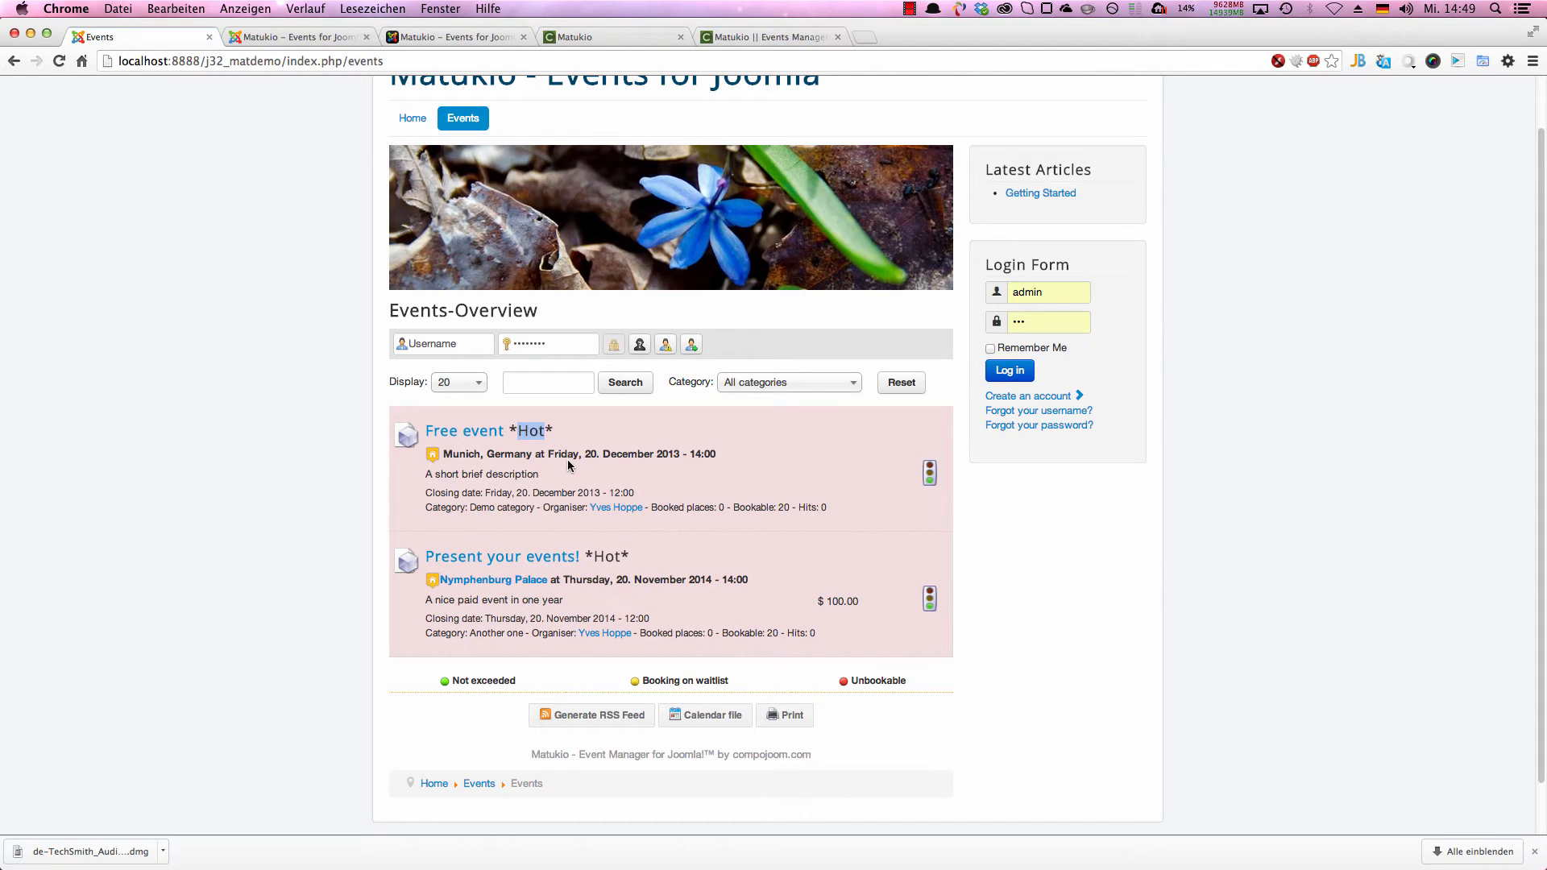
Step: View the organizer's page and the Nymphenburg Palace location page from the events overview, returning to the overview after each
{"action": "left_click", "coordinate": [617, 508]}
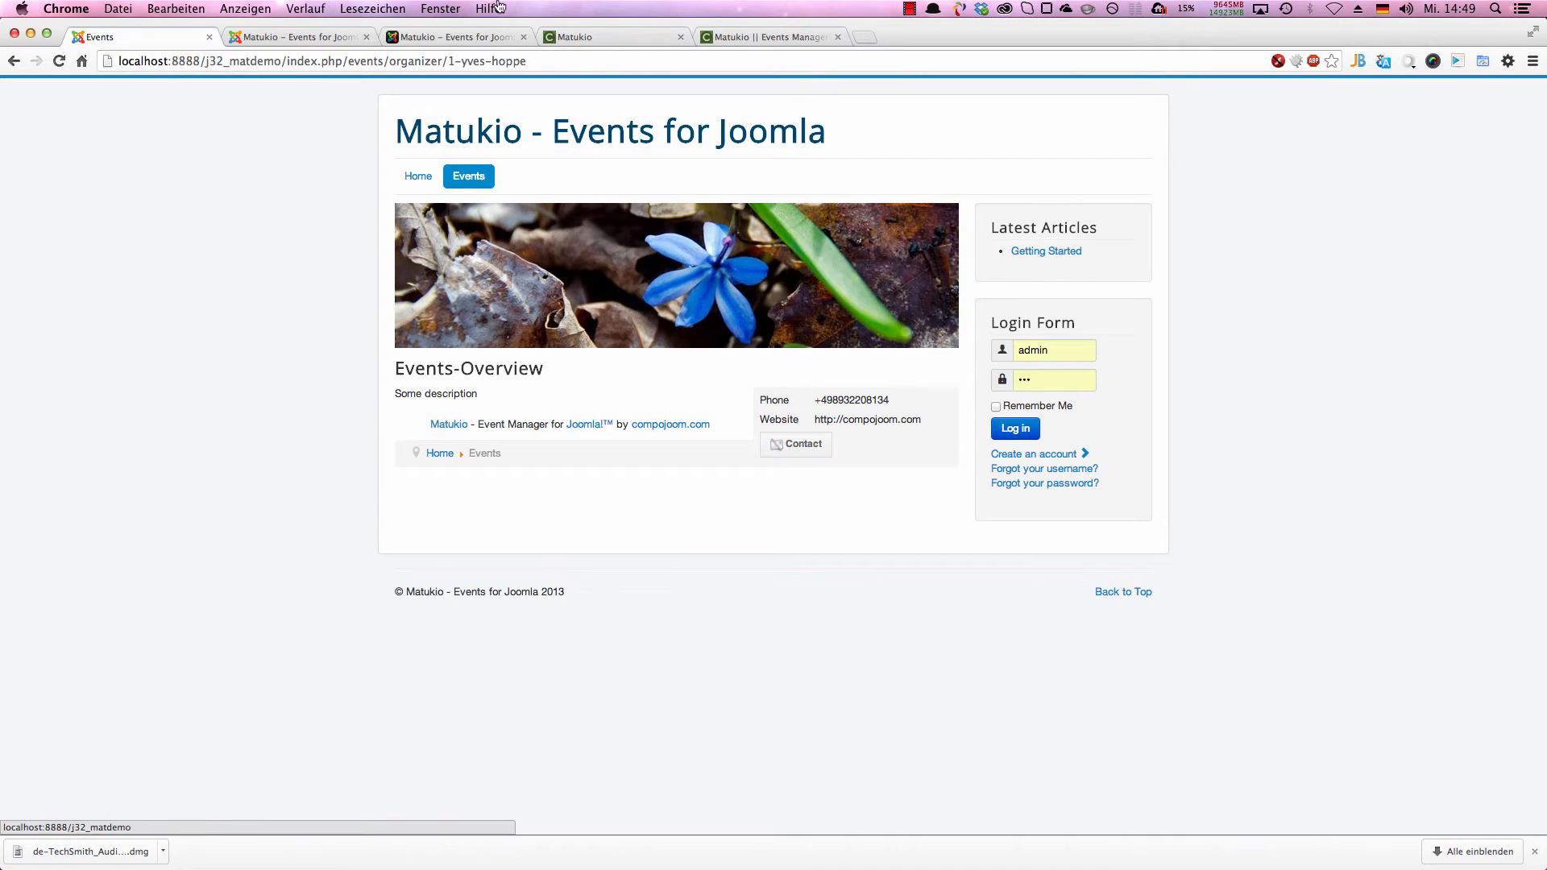
{"action": "right_click", "coordinate": [224, 316]}
{"action": "left_click", "coordinate": [241, 323]}
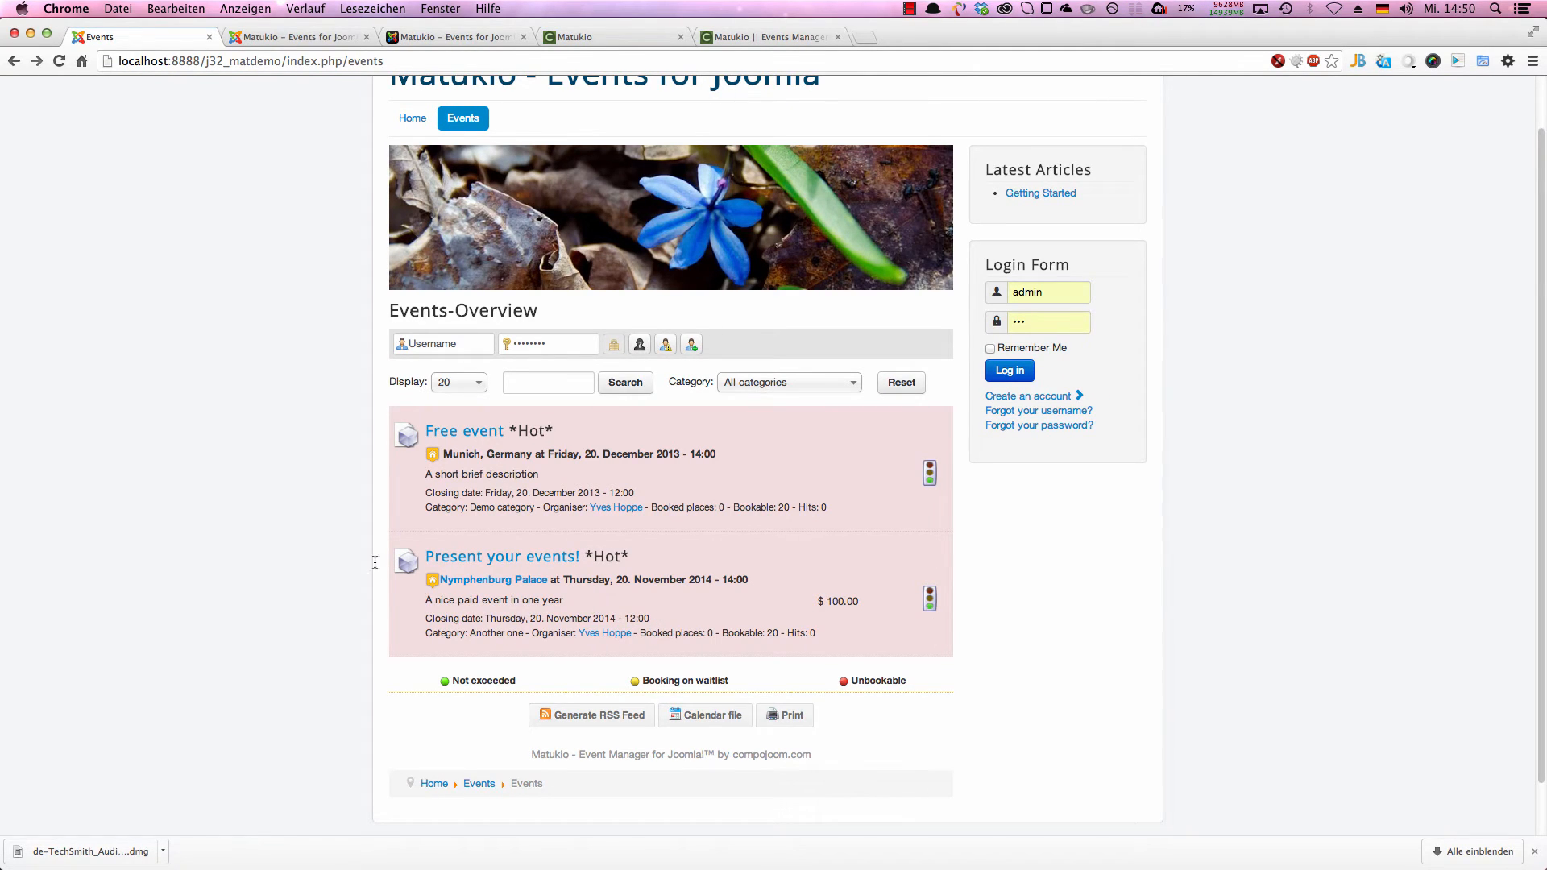
{"action": "left_click", "coordinate": [493, 580]}
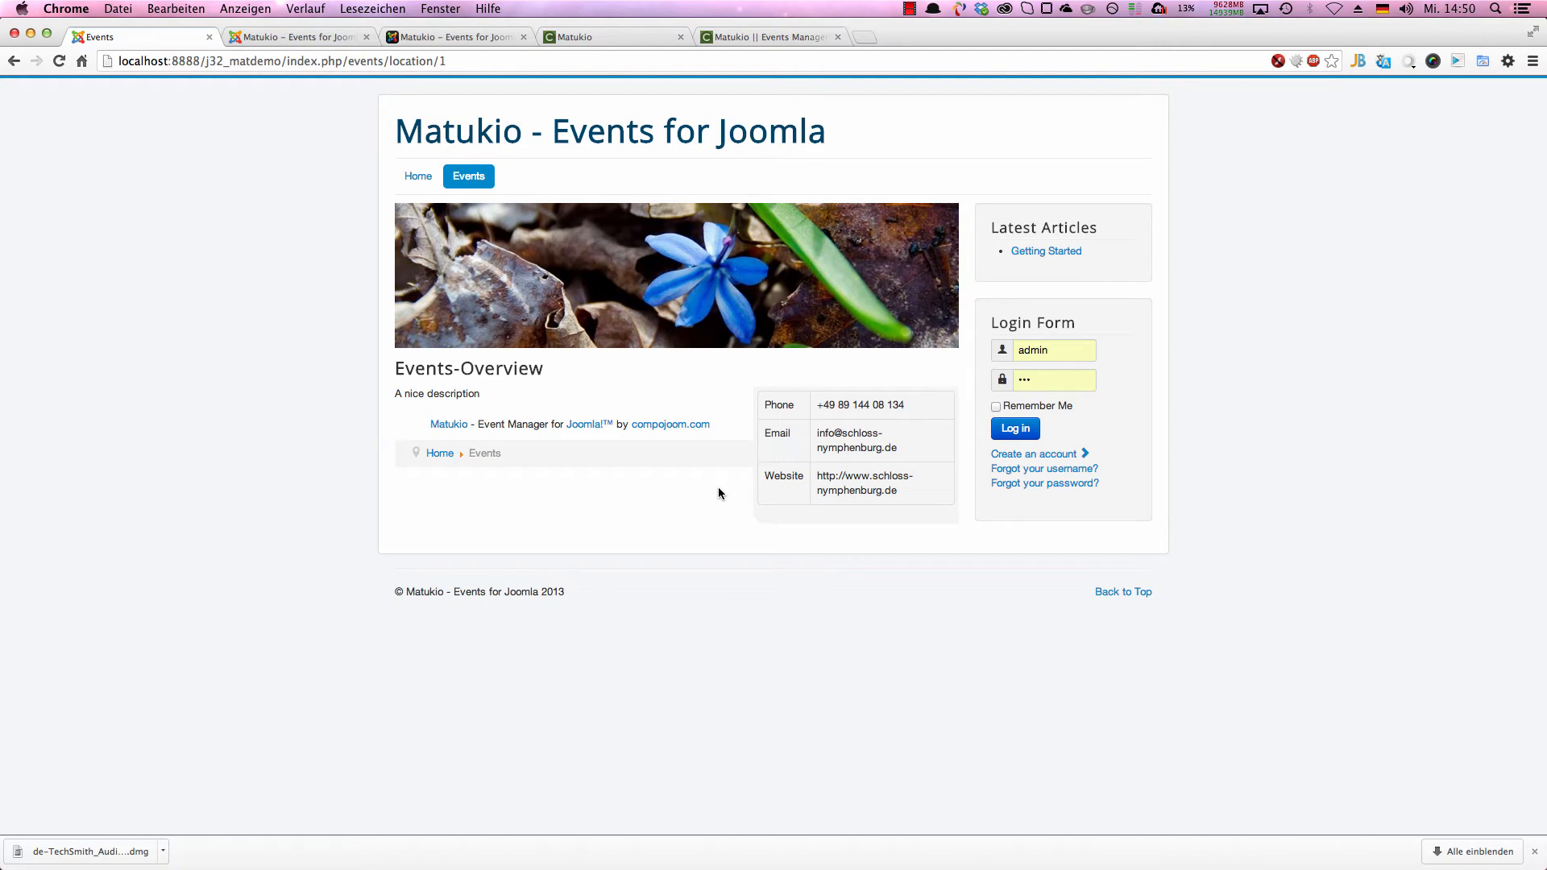
{"action": "right_click", "coordinate": [585, 401]}
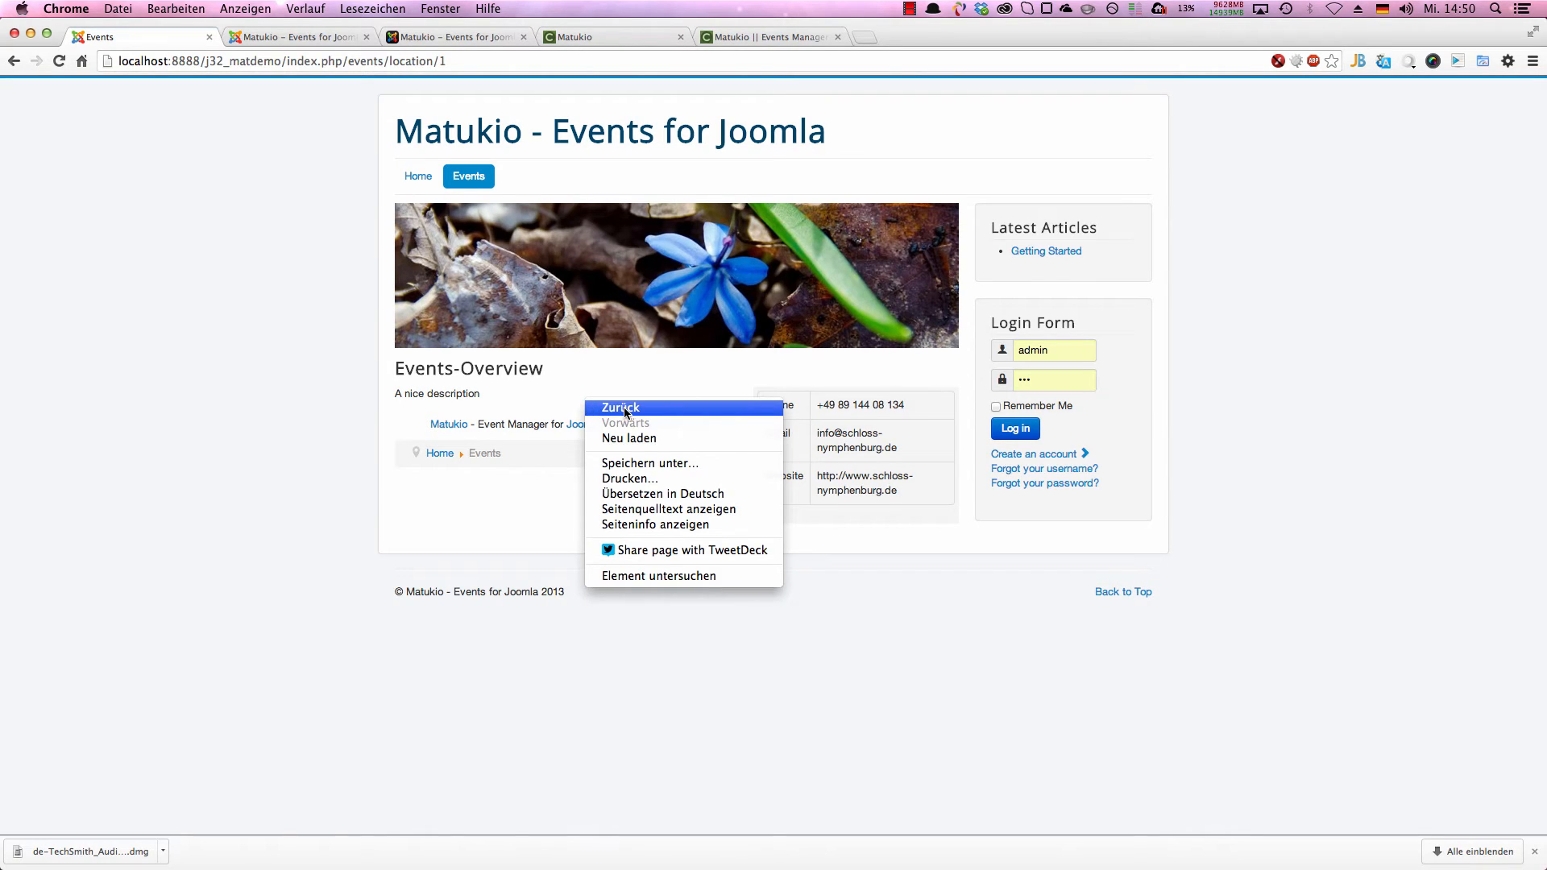
{"action": "left_click", "coordinate": [624, 408]}
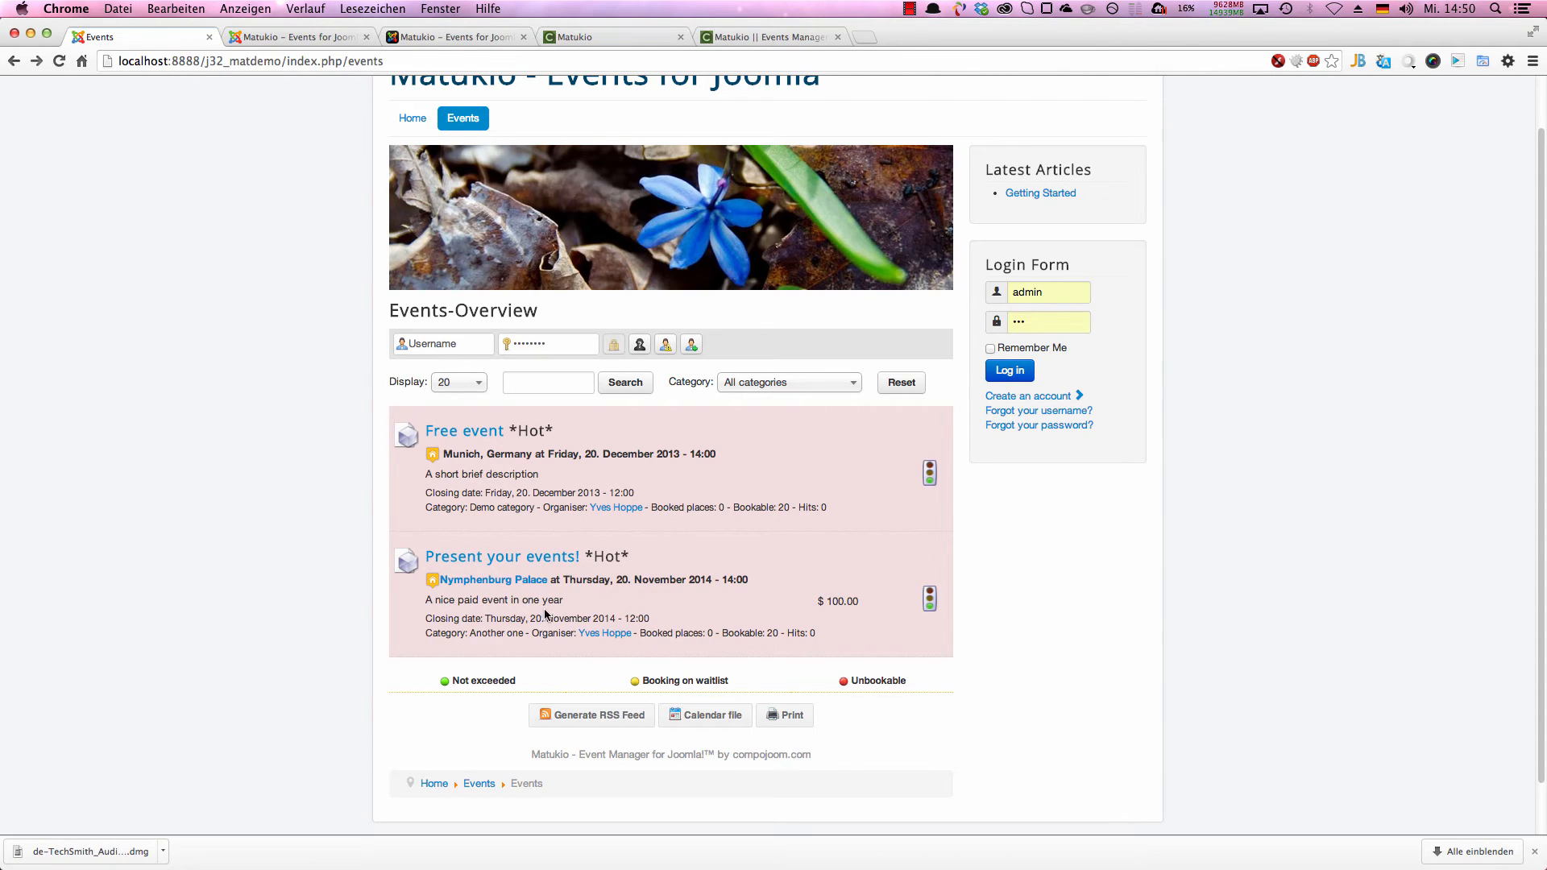
Step: View the location maps of the Present your events! and Free event entries, closing each map
{"action": "left_click", "coordinate": [433, 588]}
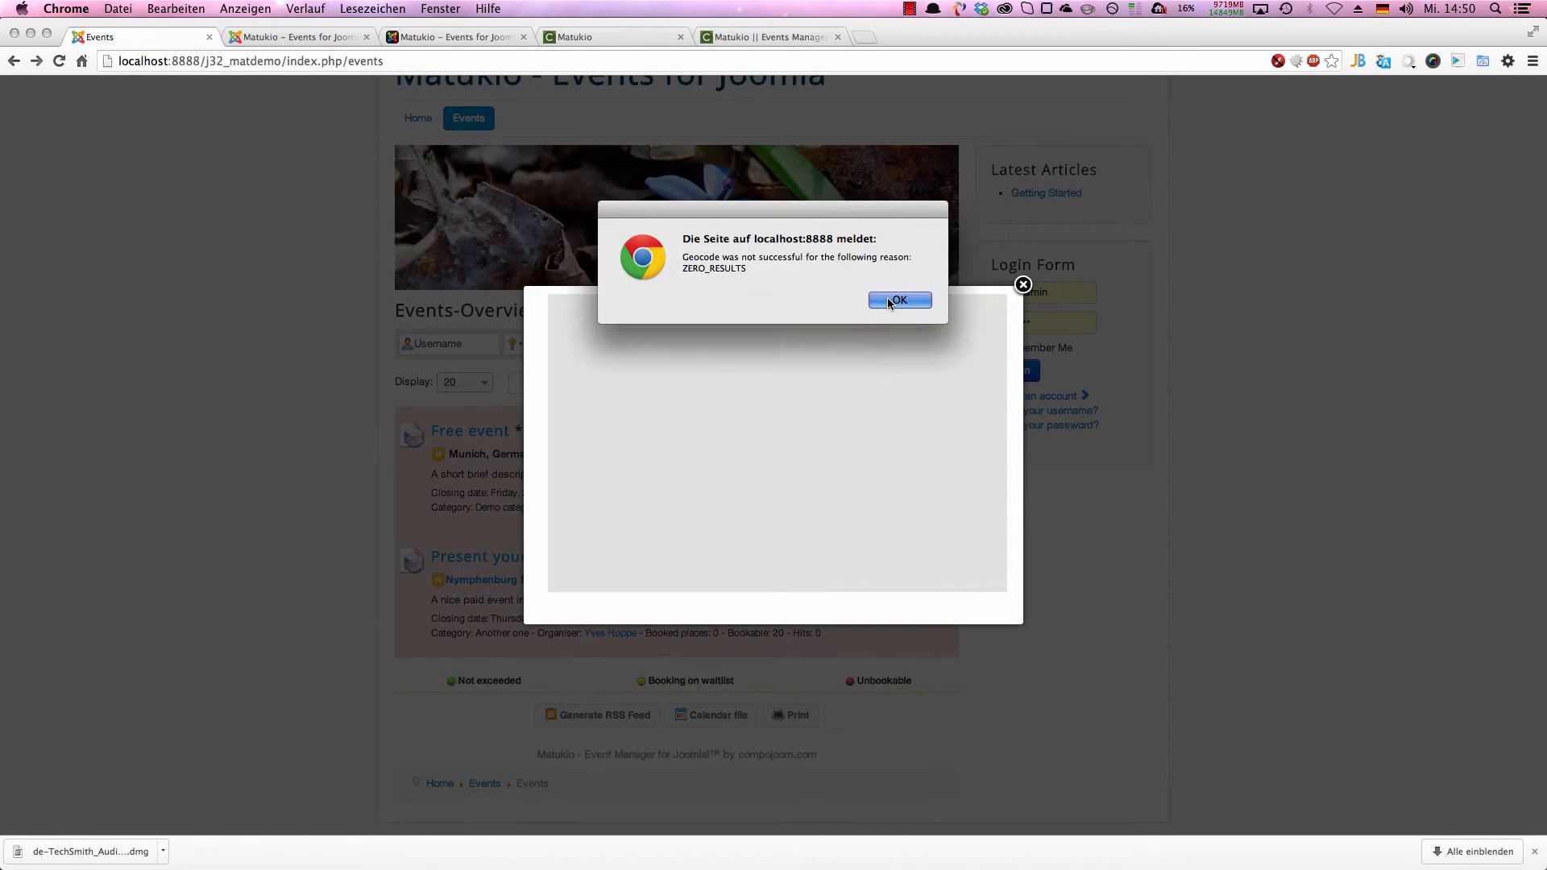
{"action": "left_click", "coordinate": [888, 300]}
{"action": "left_click", "coordinate": [1023, 286]}
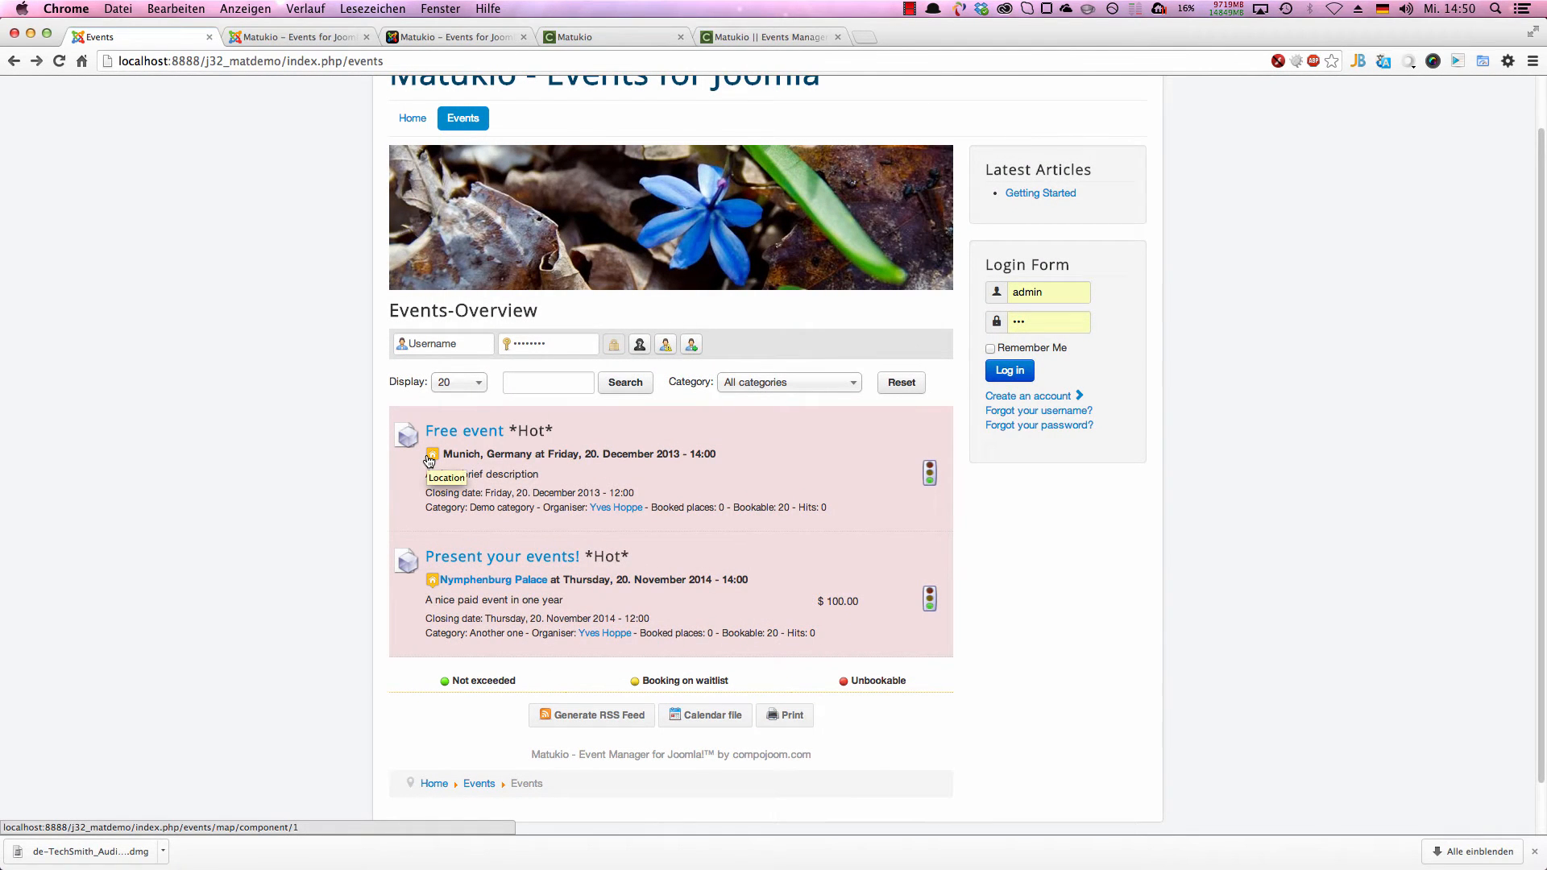
{"action": "left_click", "coordinate": [429, 459]}
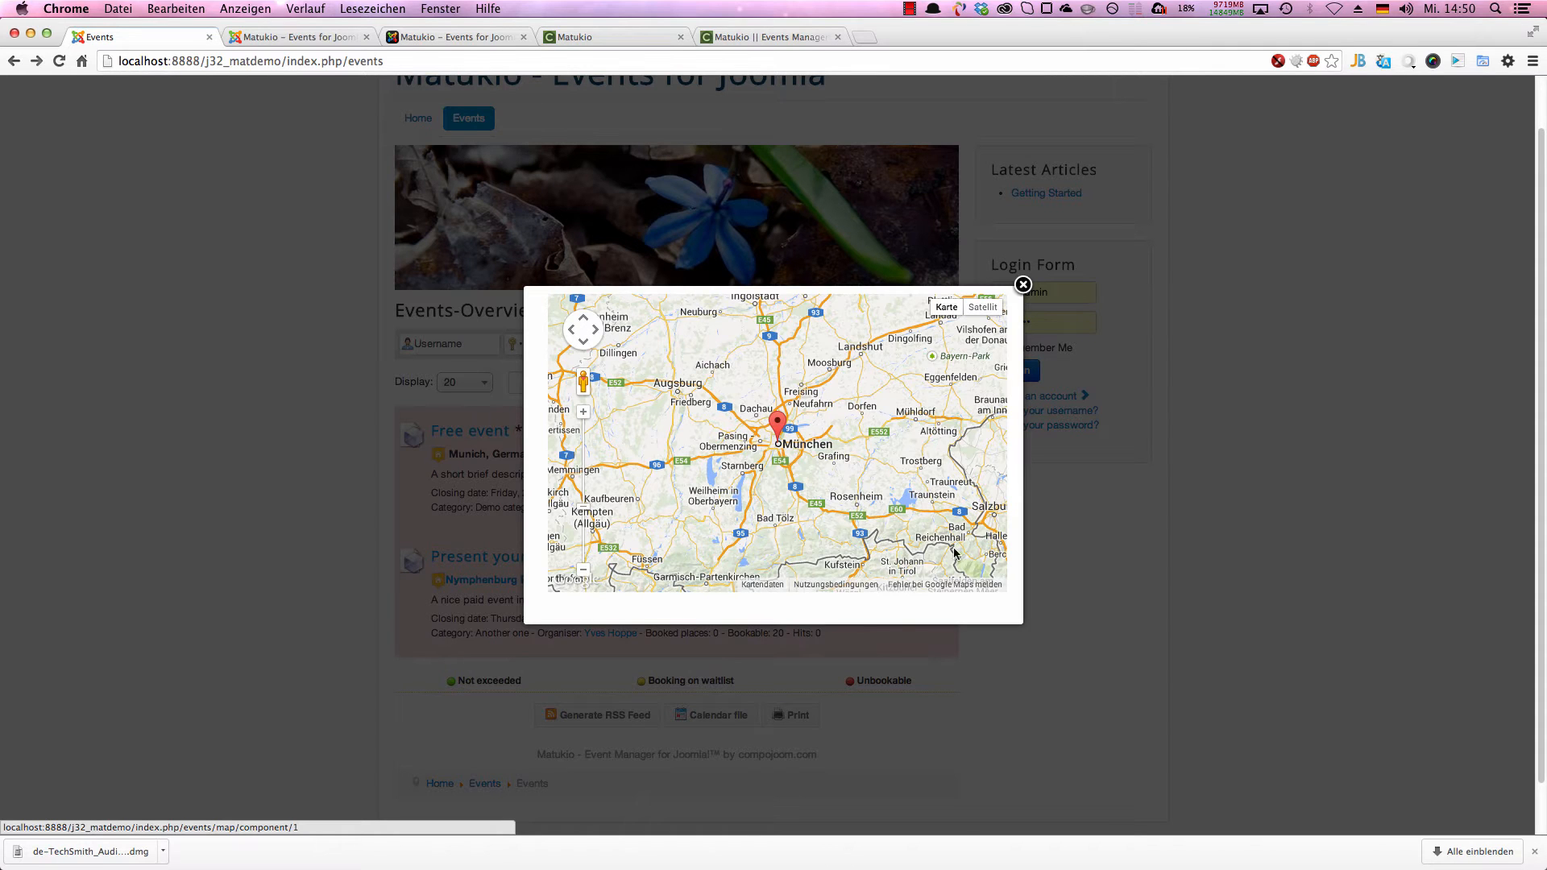
{"action": "left_click", "coordinate": [1025, 289]}
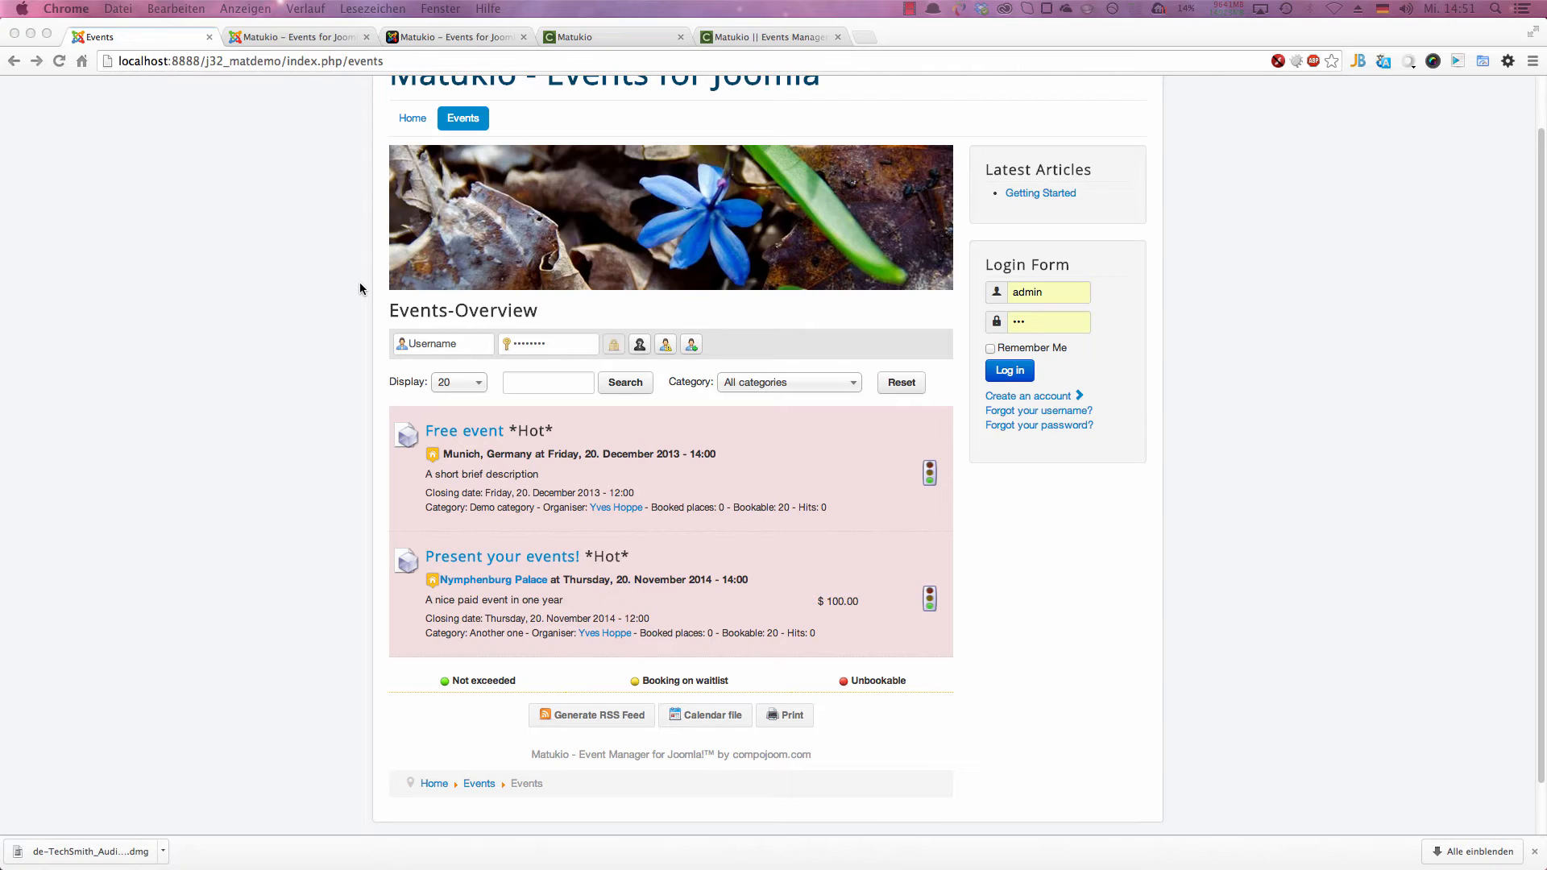
Step: Open the detail page of the Present your events! event and examine its listed fees
{"action": "left_click", "coordinate": [486, 555]}
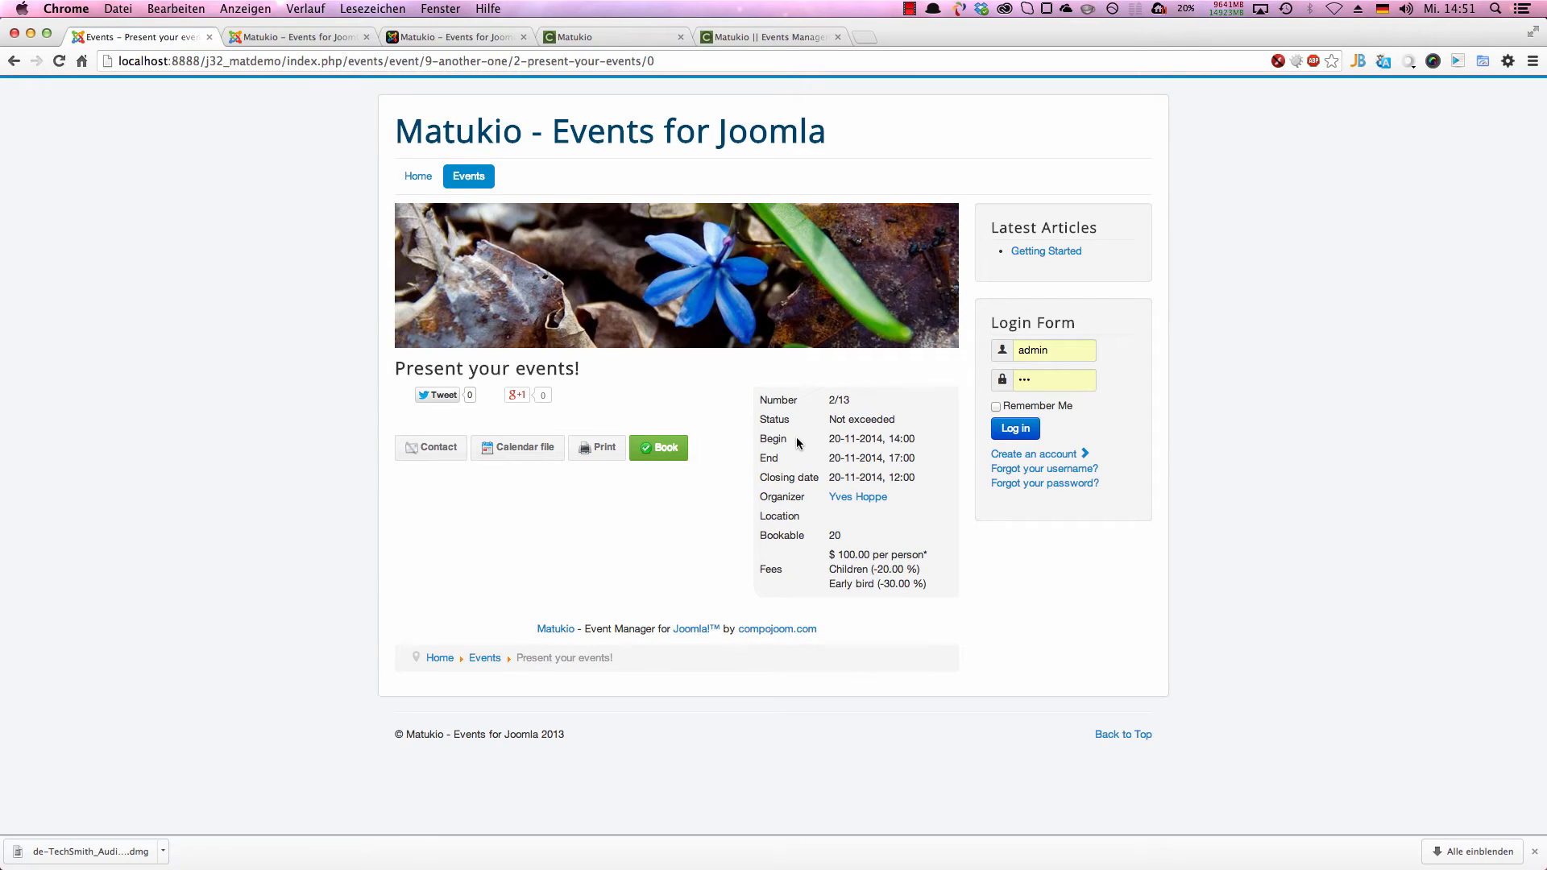
{"action": "left_click_drag", "start_coordinate": [827, 552], "coordinate": [934, 583]}
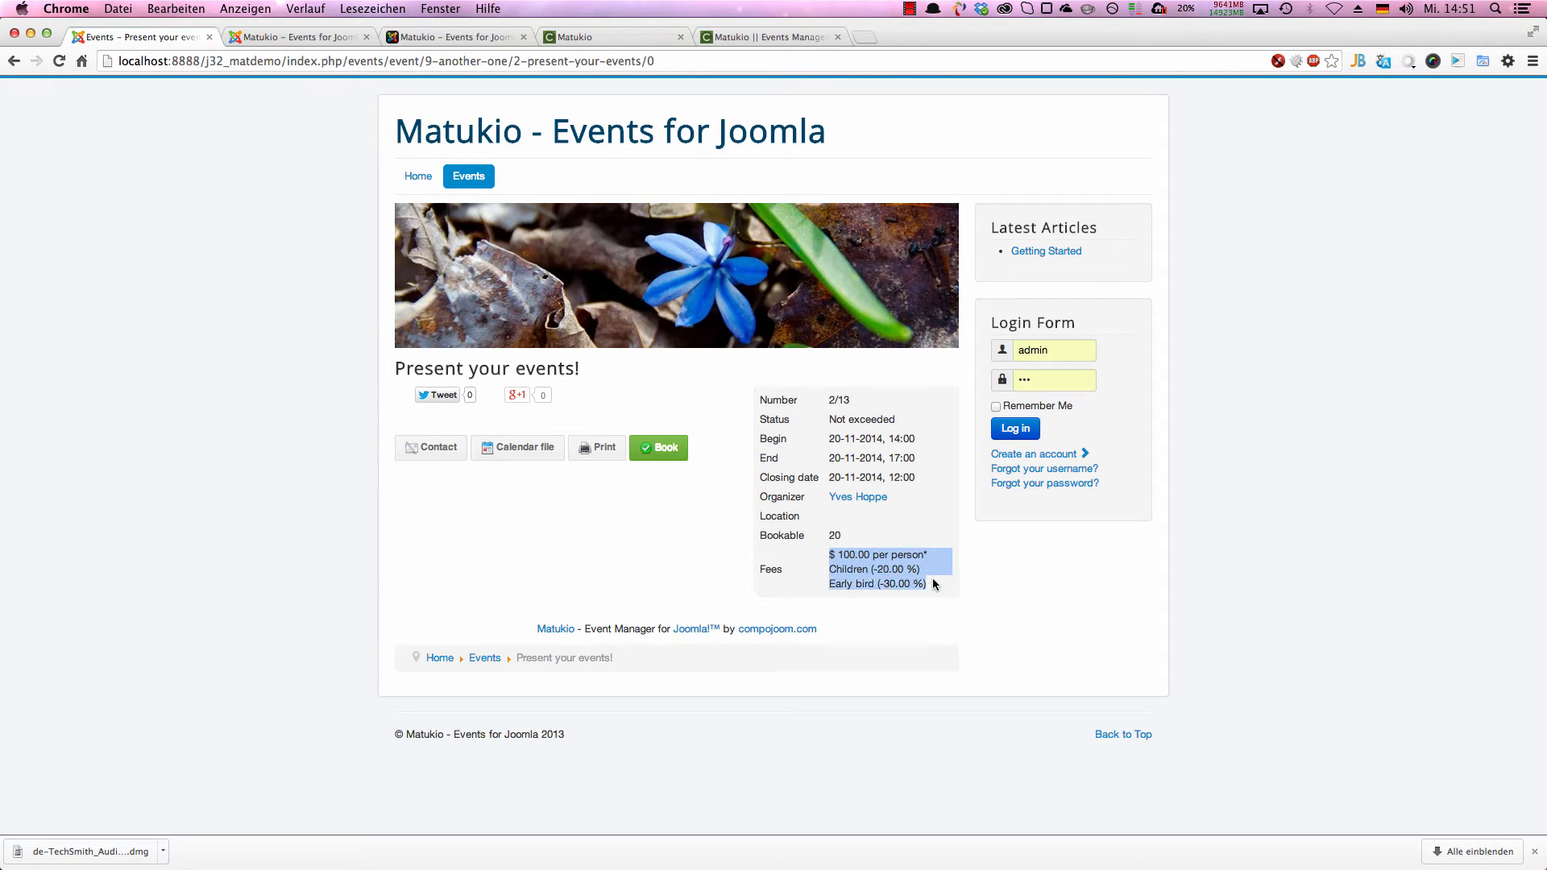
{"action": "left_click", "coordinate": [834, 578]}
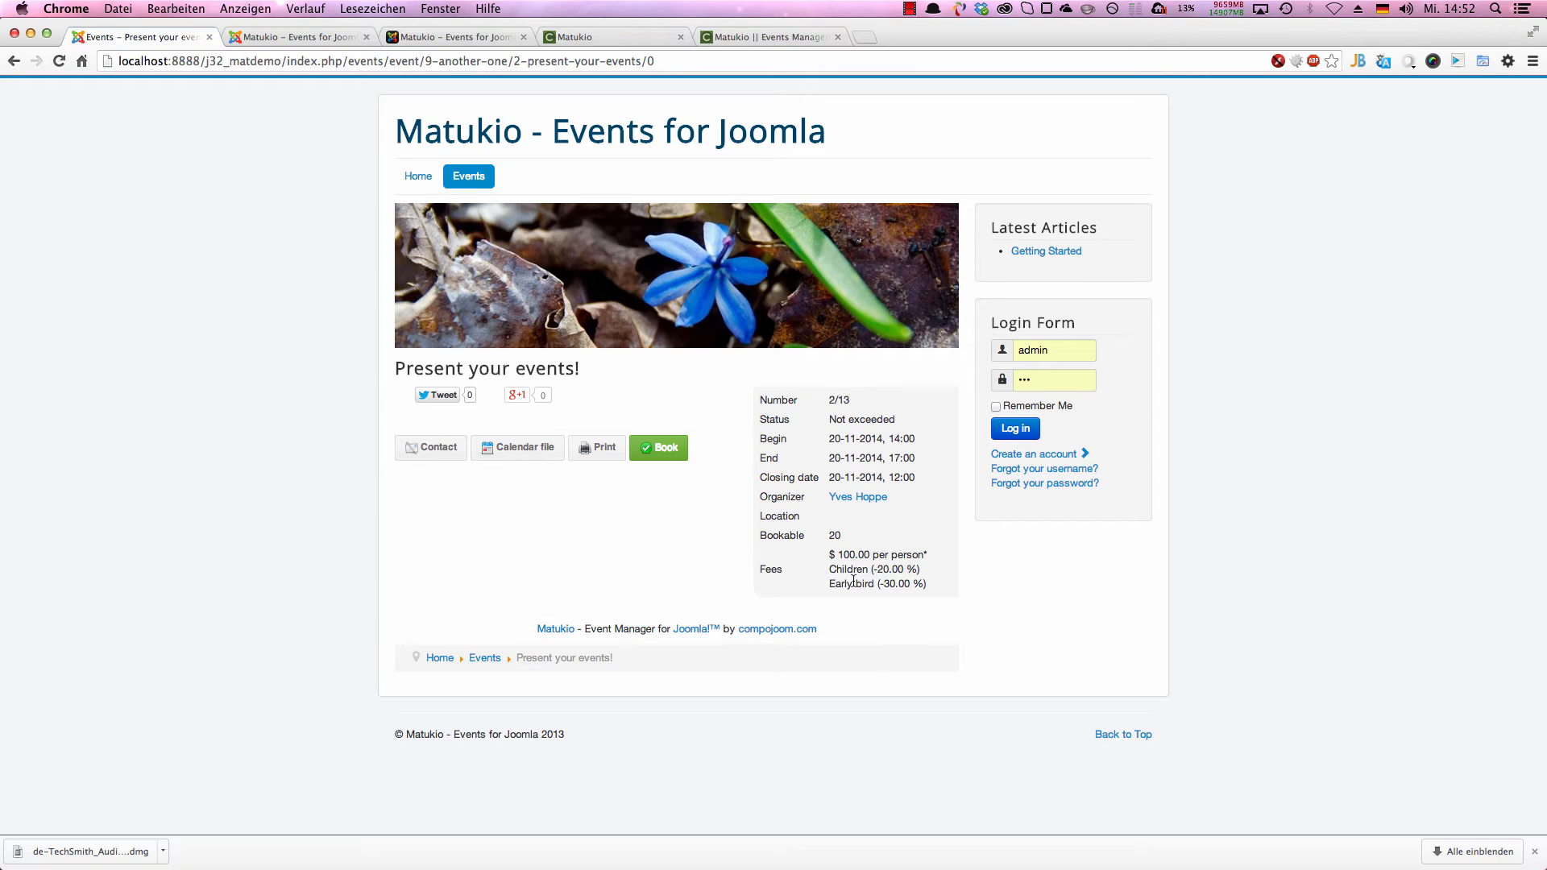
Step: Open the booking form for the Present your events! event and go through its fields to the ticket options
{"action": "left_click", "coordinate": [651, 453]}
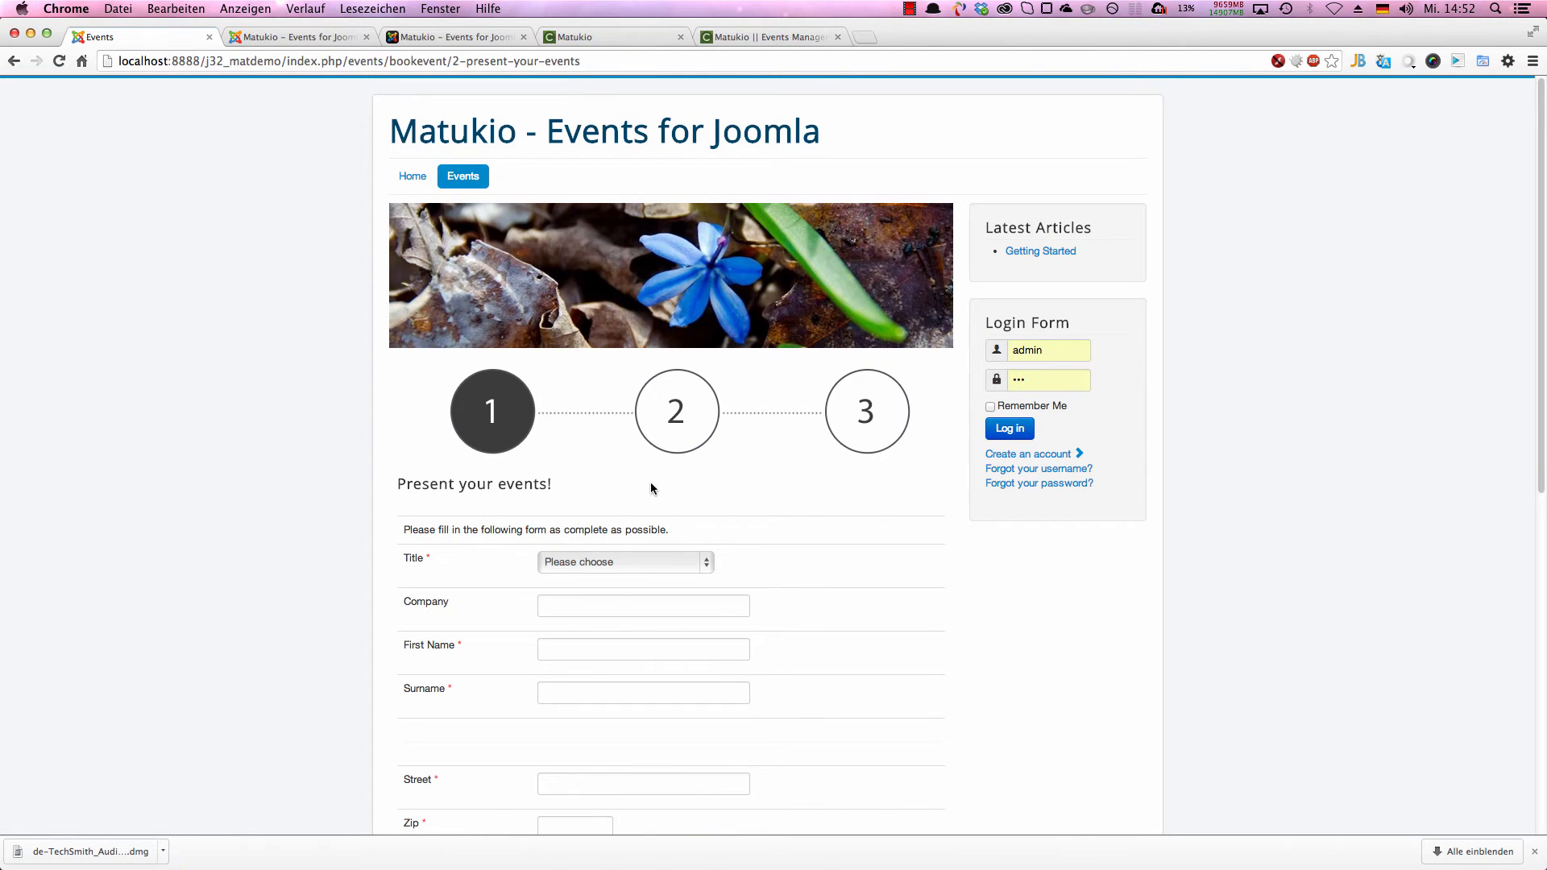
{"action": "scroll", "coordinate": [636, 548], "scroll_direction": "down", "scroll_amount": 5}
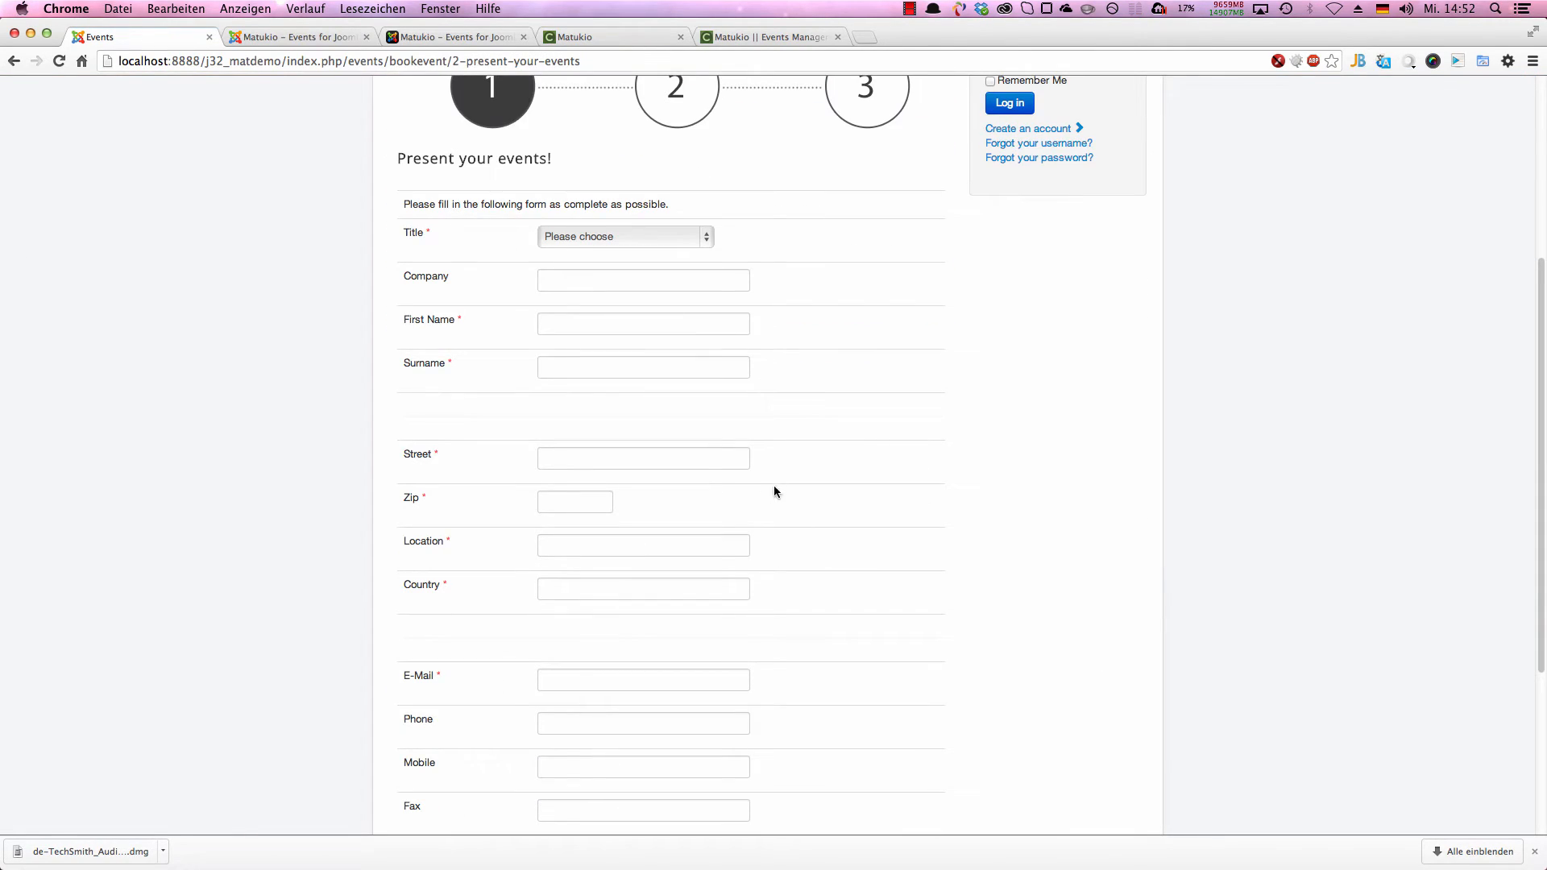
{"action": "scroll", "coordinate": [753, 524], "scroll_direction": "down", "scroll_amount": 1}
{"action": "scroll", "coordinate": [657, 519], "scroll_direction": "down", "scroll_amount": 3}
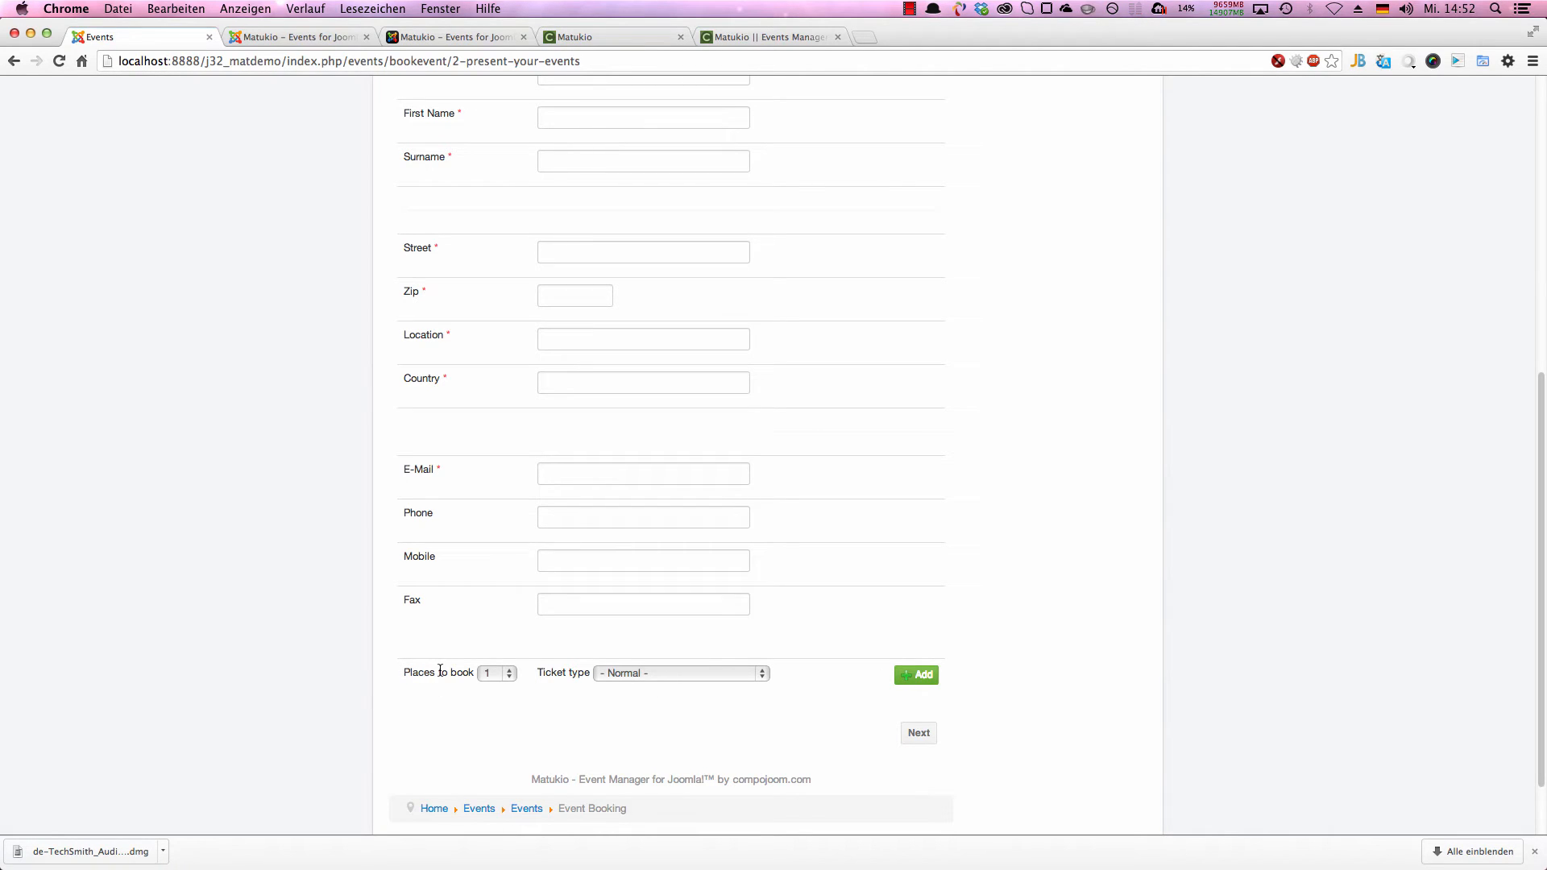
Step: Switch the booking's ticket type to Children (-20.00 %) and back to Normal
{"action": "left_click", "coordinate": [620, 673]}
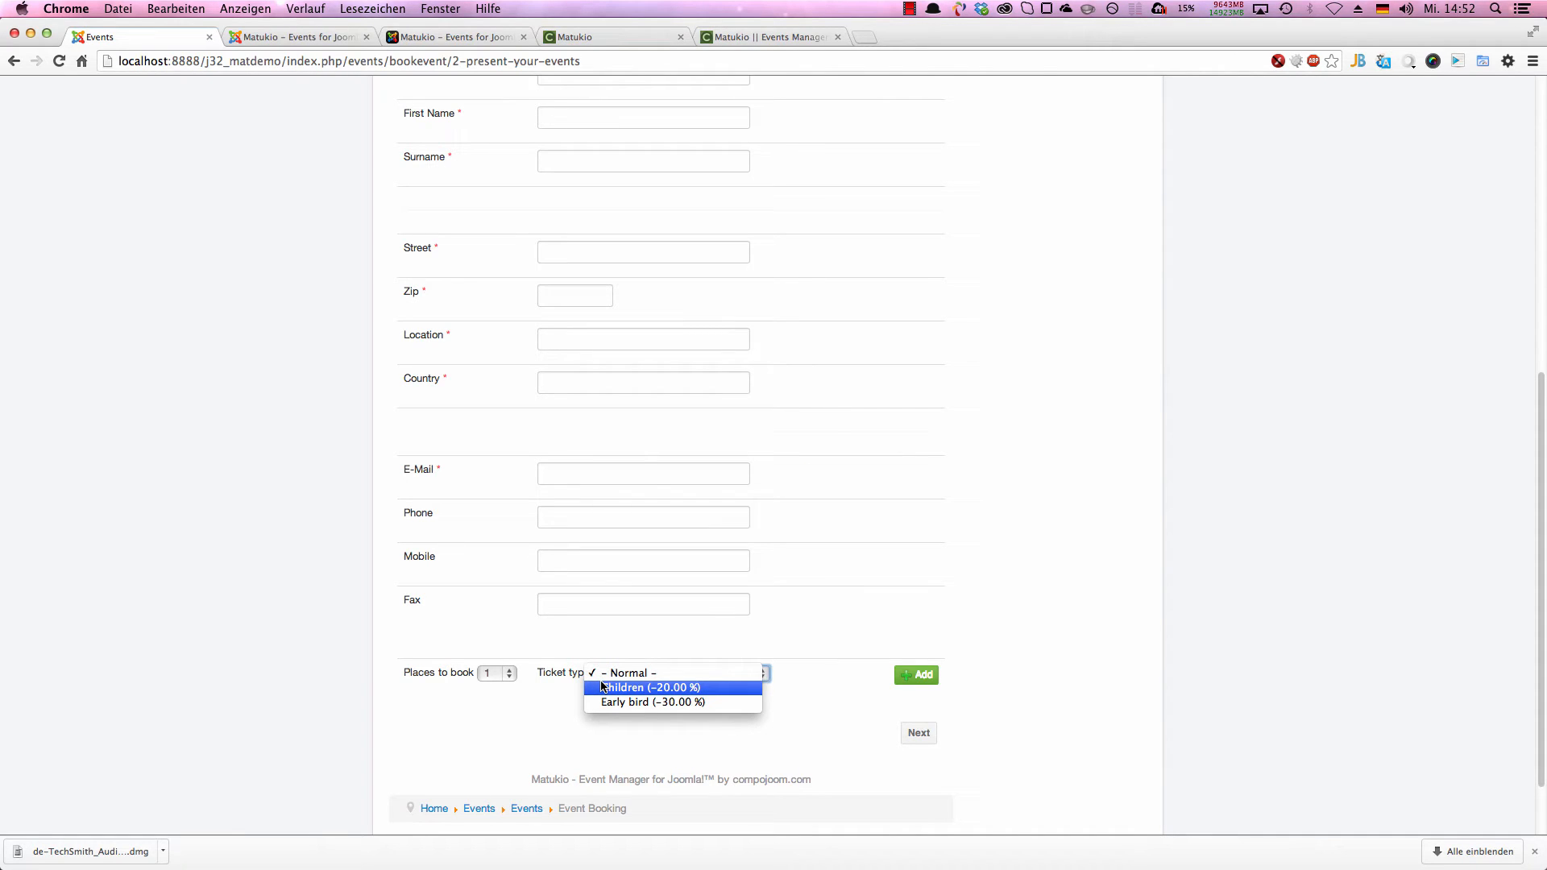
{"action": "left_click", "coordinate": [673, 687]}
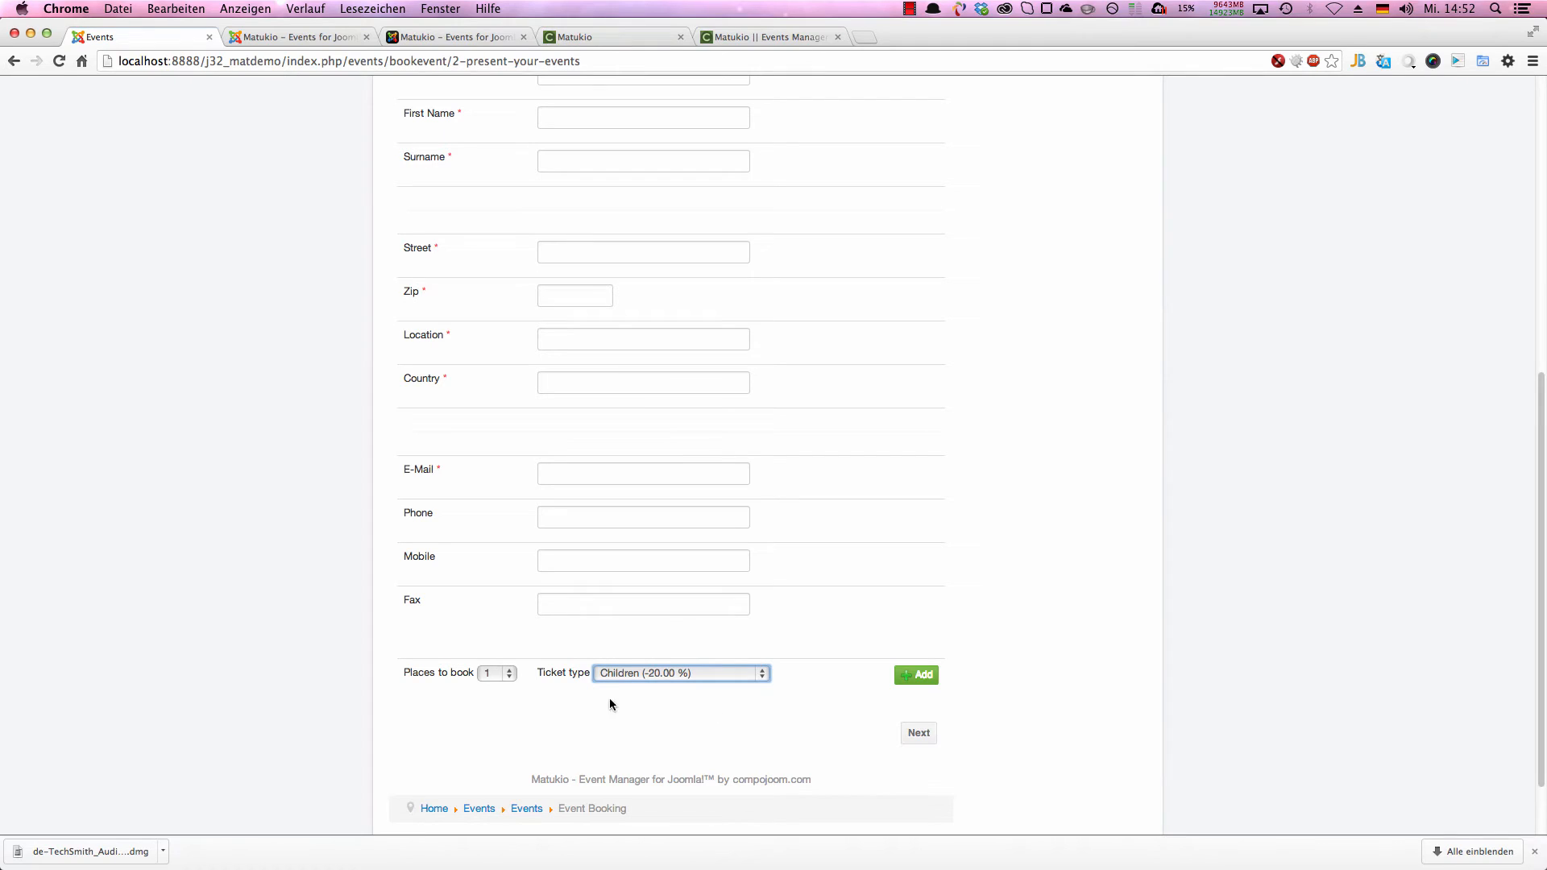
{"action": "left_click", "coordinate": [616, 675]}
{"action": "left_click", "coordinate": [617, 661]}
Step: Set the places to book to 2 and add an extra ticket row with the type Children (-20.00 %)
{"action": "left_click", "coordinate": [509, 675]}
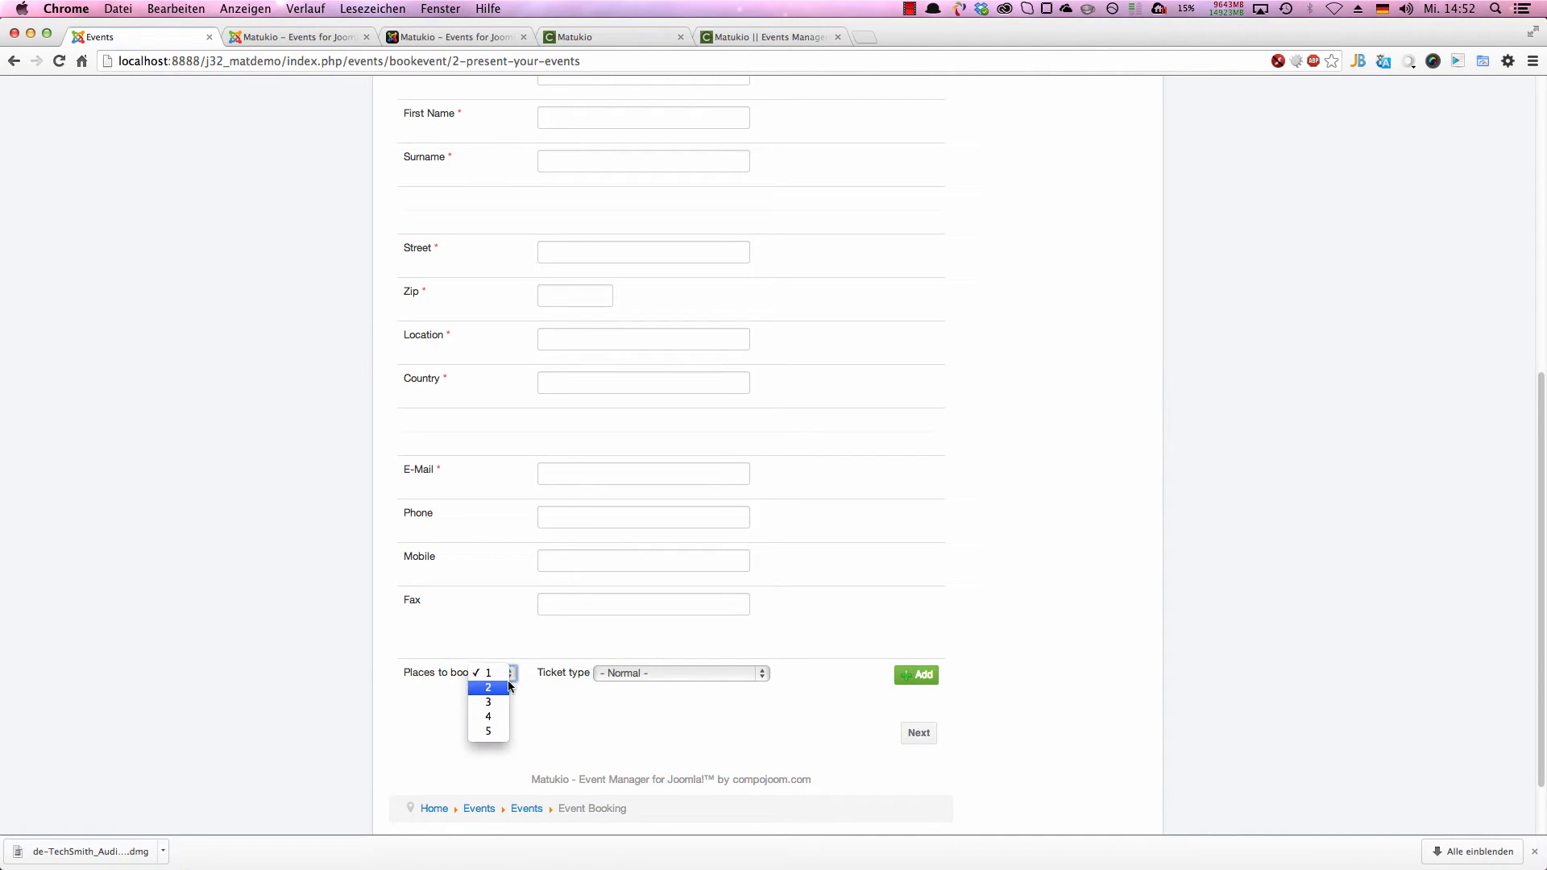
{"action": "left_click", "coordinate": [690, 700]}
{"action": "left_click", "coordinate": [919, 675]}
{"action": "scroll", "coordinate": [922, 564], "scroll_direction": "down", "scroll_amount": 3}
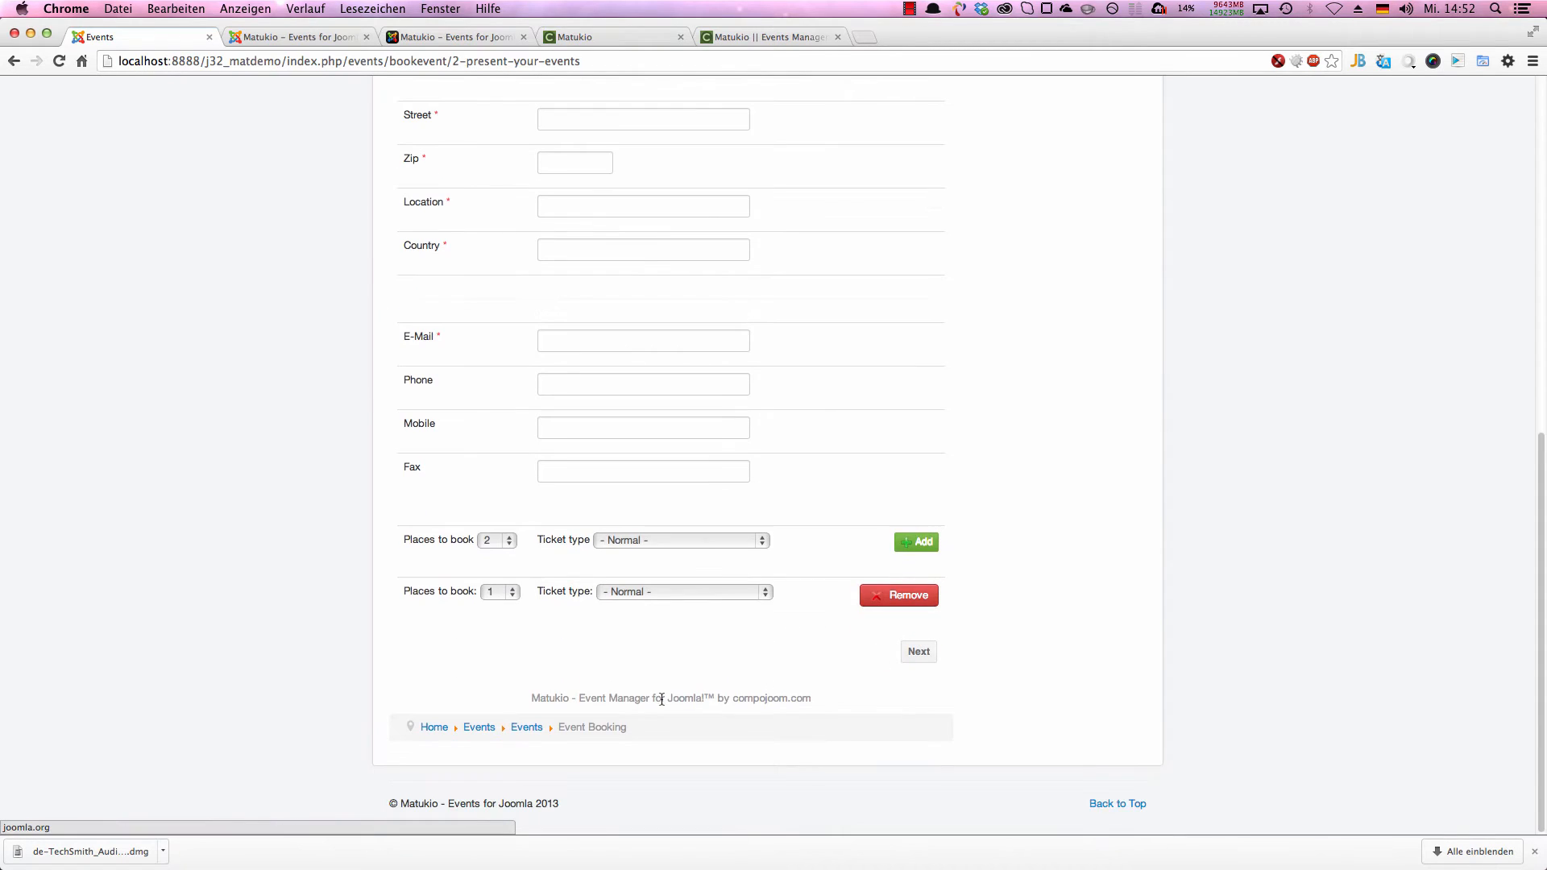
{"action": "left_click", "coordinate": [616, 598]}
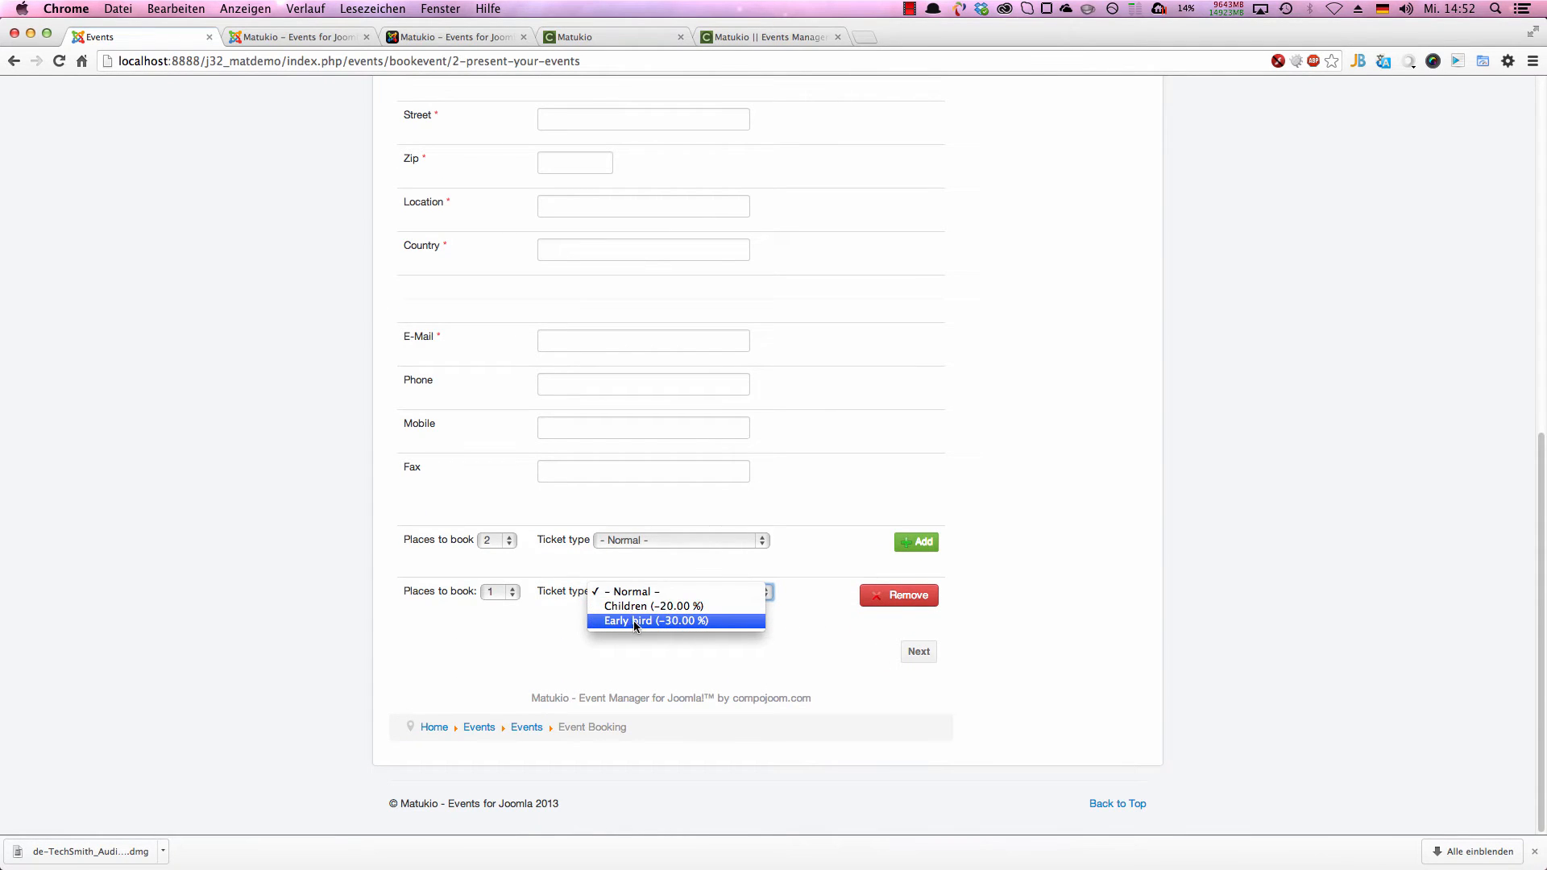
{"action": "left_click", "coordinate": [647, 606]}
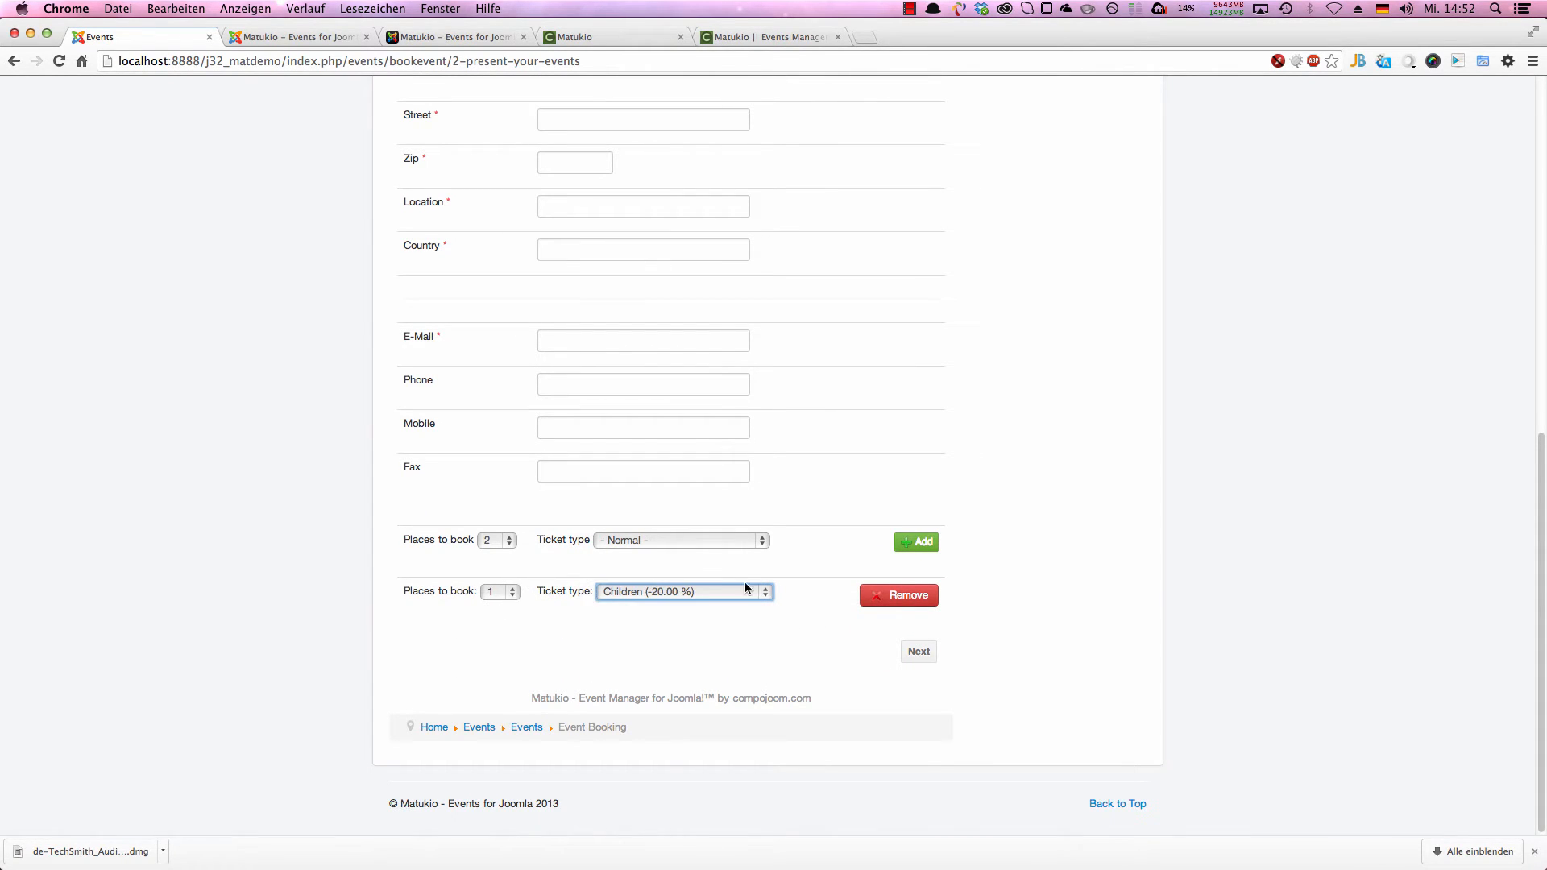
Step: Add another ticket row with the type Early bird (-30.00 %)
{"action": "left_click", "coordinate": [917, 542]}
{"action": "scroll", "coordinate": [805, 613], "scroll_direction": "down", "scroll_amount": 1}
{"action": "left_click", "coordinate": [725, 593]}
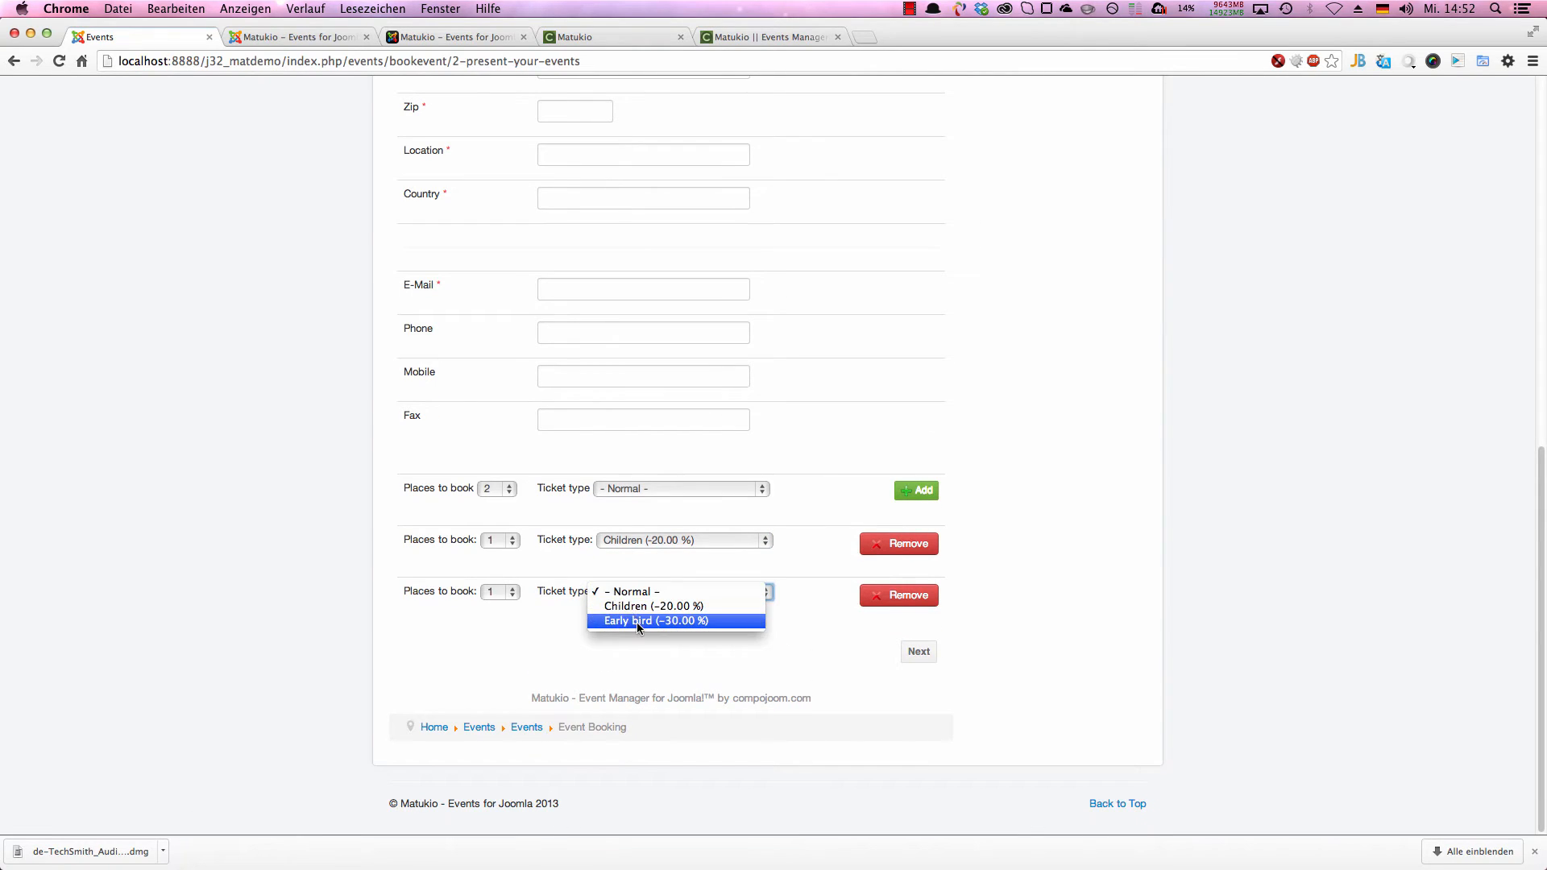
{"action": "left_click", "coordinate": [730, 622]}
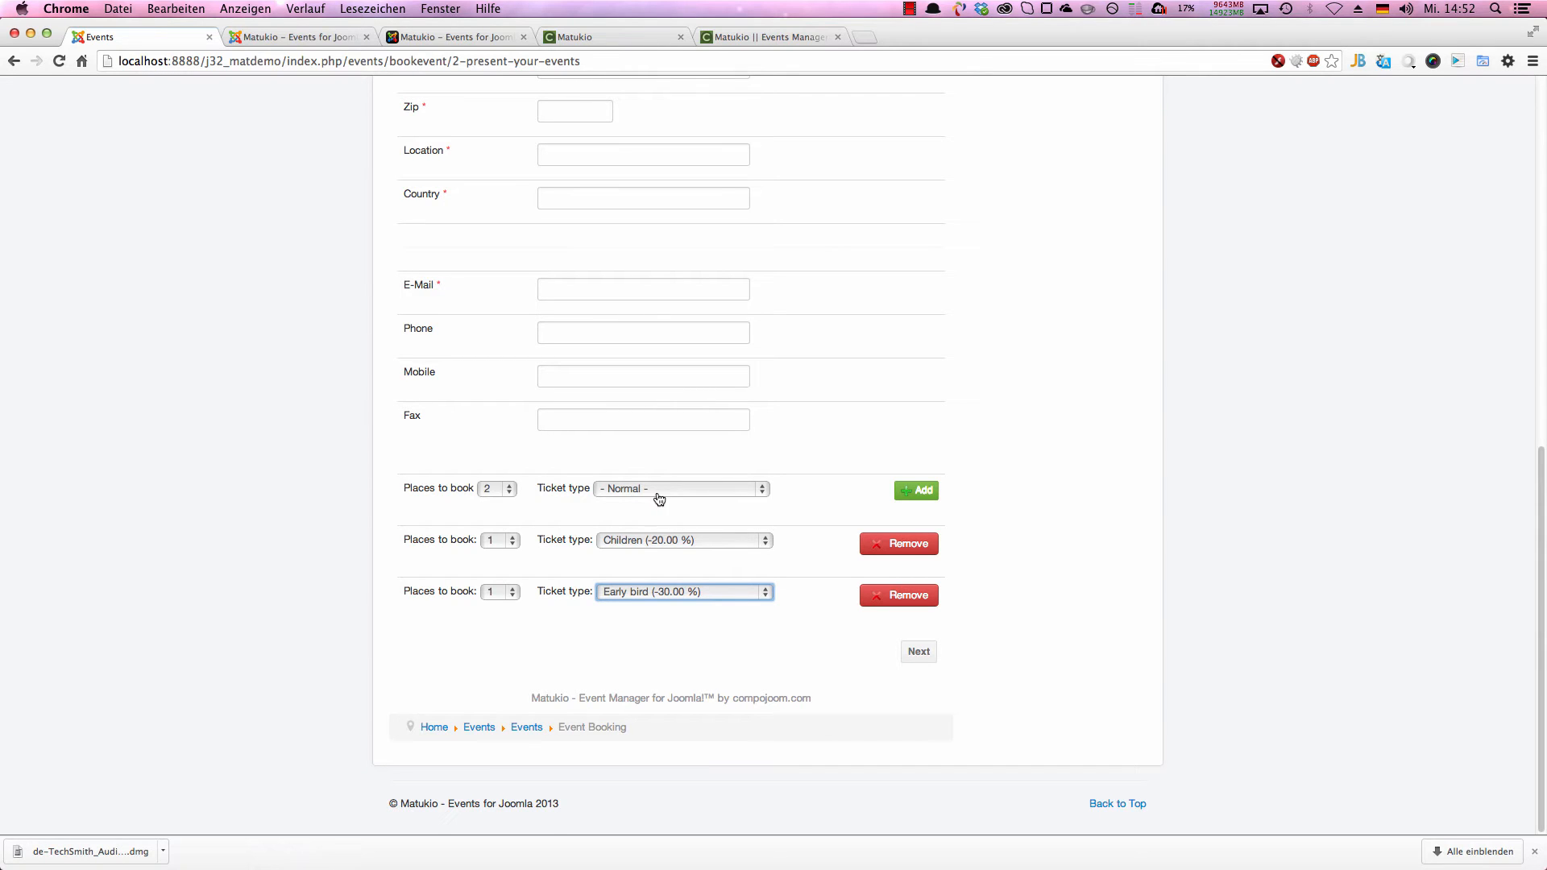
Step: Fill the whole booking form with random sample data using the browser's form filler extension
{"action": "scroll", "coordinate": [621, 328], "scroll_direction": "up", "scroll_amount": 5}
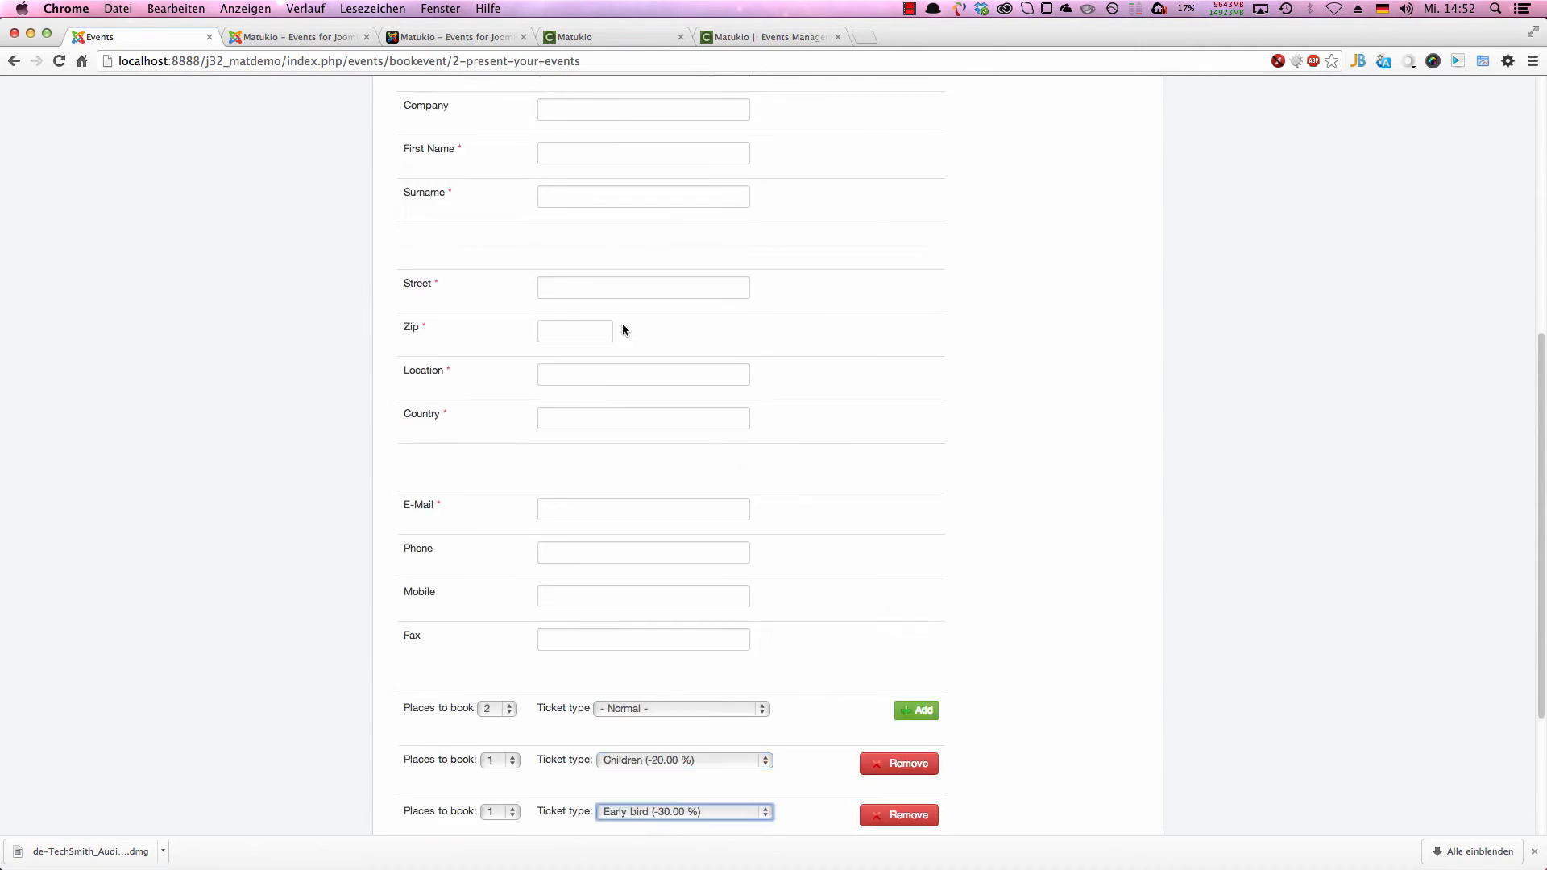
{"action": "left_click", "coordinate": [1459, 61]}
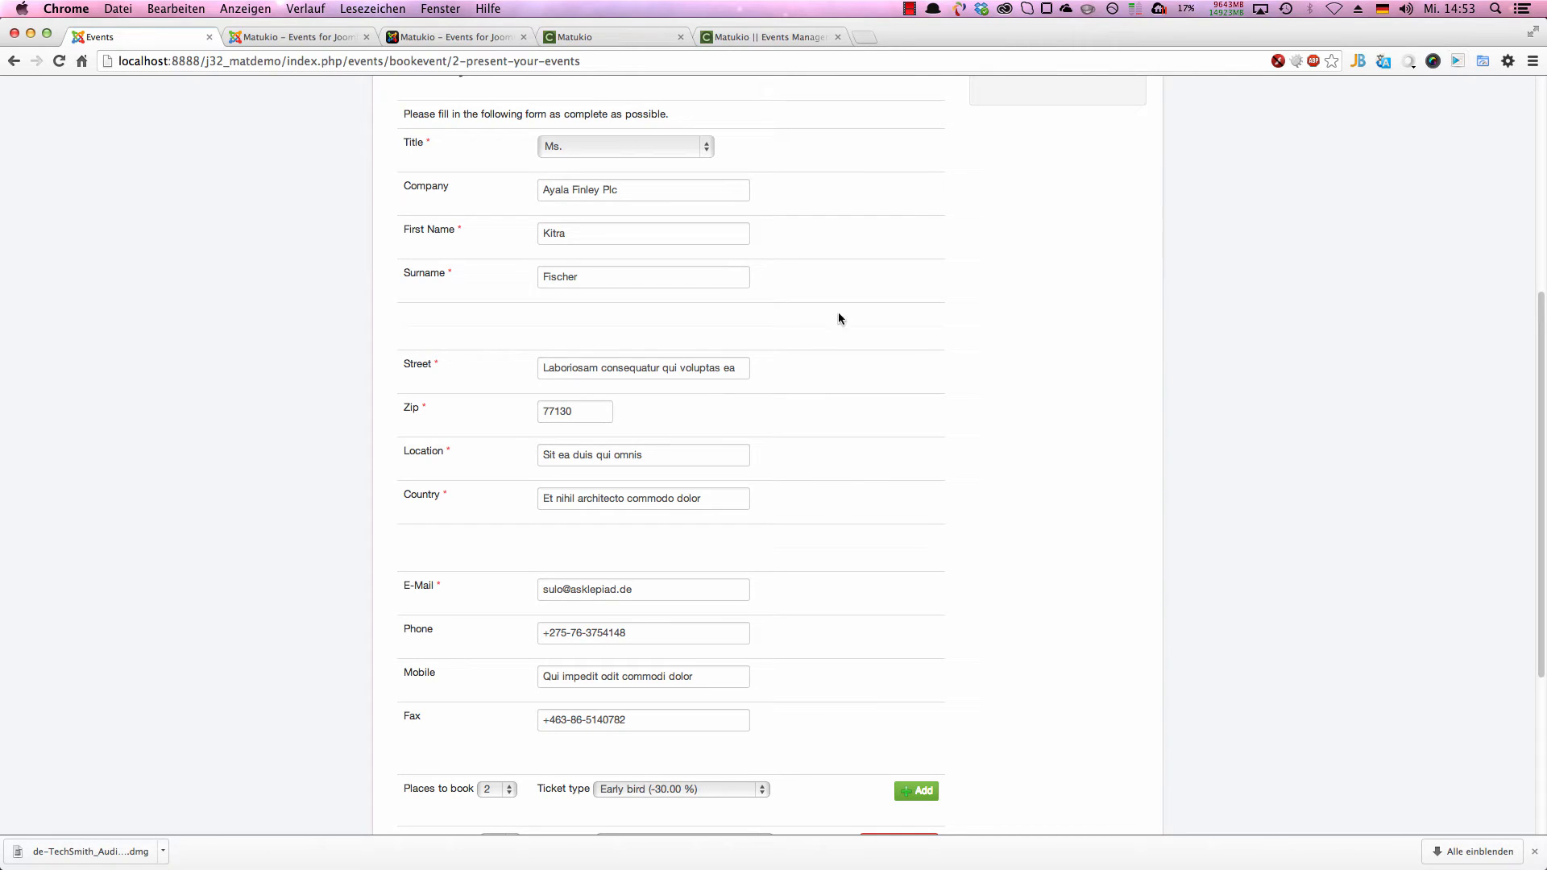
{"action": "scroll", "coordinate": [800, 365], "scroll_direction": "down", "scroll_amount": 5}
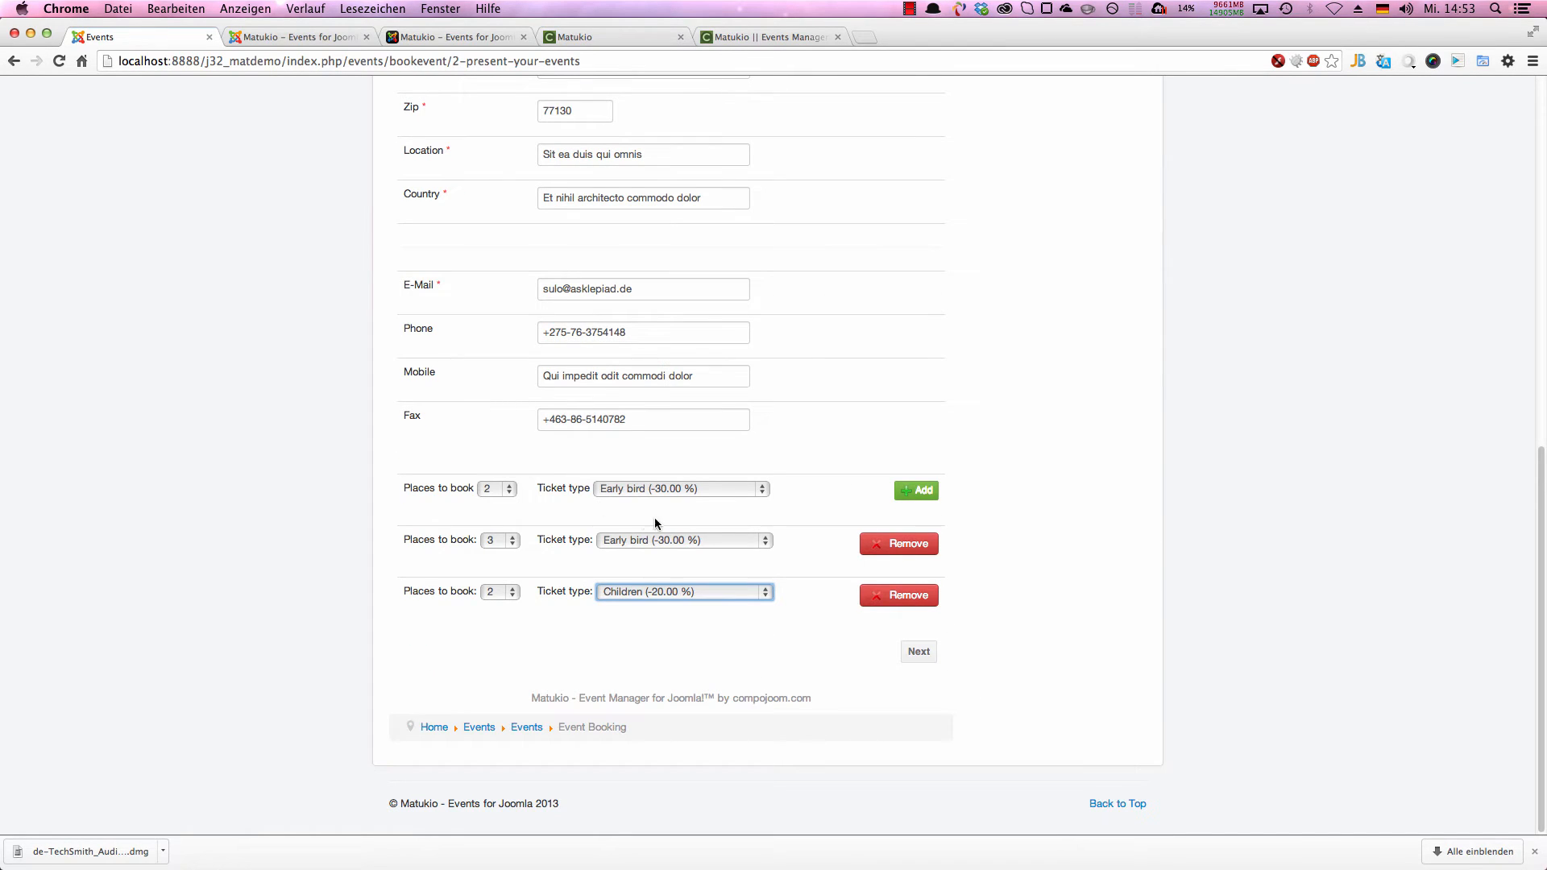
Step: Remove the last added ticket row and set the remaining added row to 3 places of type Children (-20.00 %)
{"action": "left_click", "coordinate": [493, 489]}
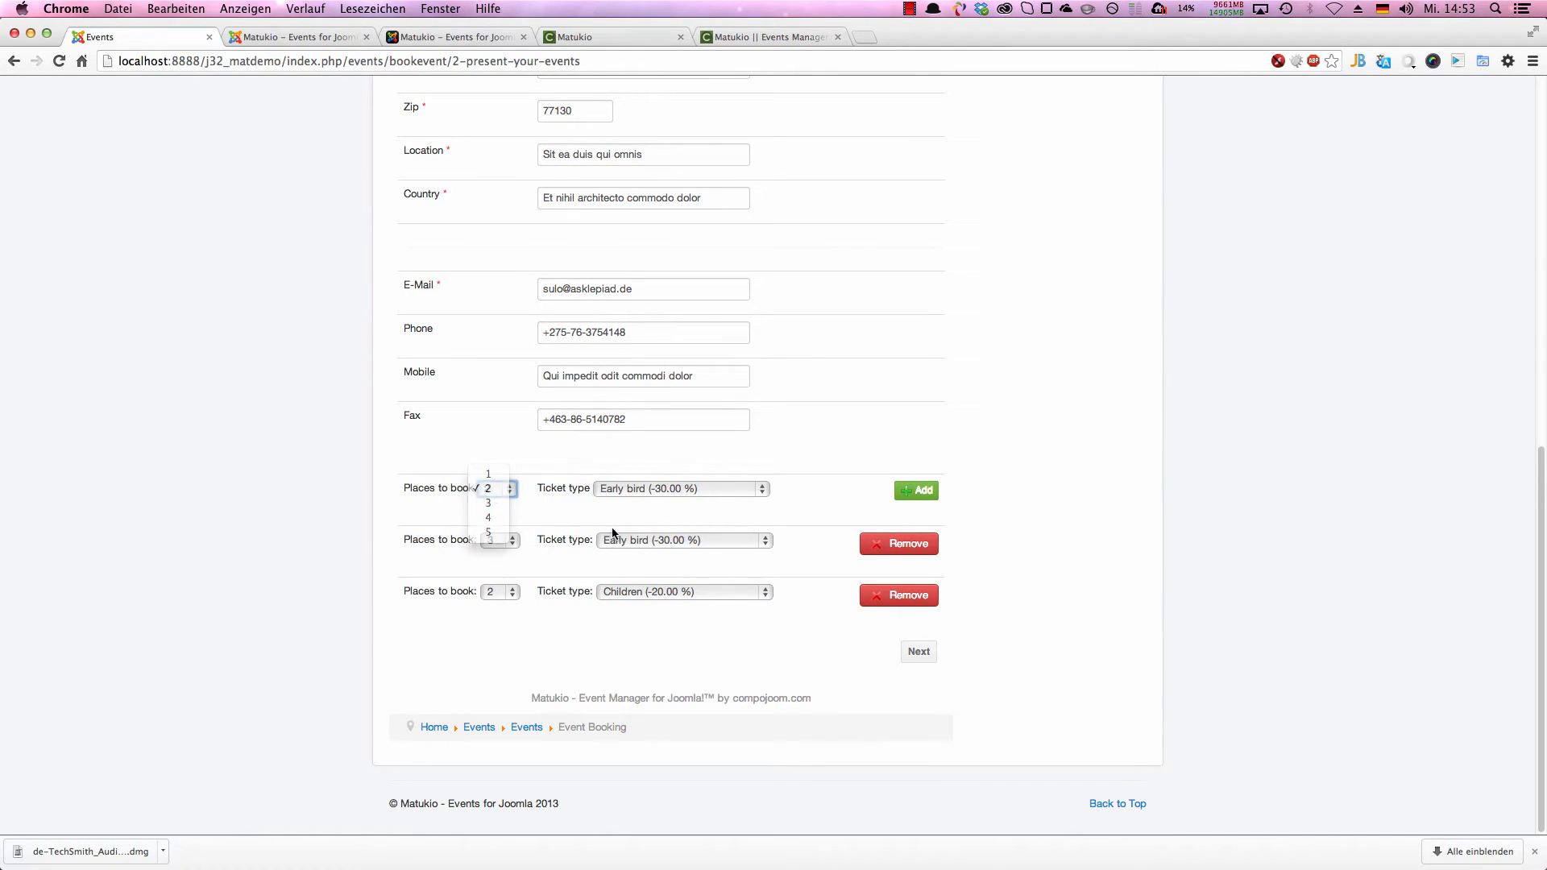
{"action": "left_click", "coordinate": [613, 532]}
{"action": "left_click", "coordinate": [878, 595]}
{"action": "left_click", "coordinate": [498, 592]}
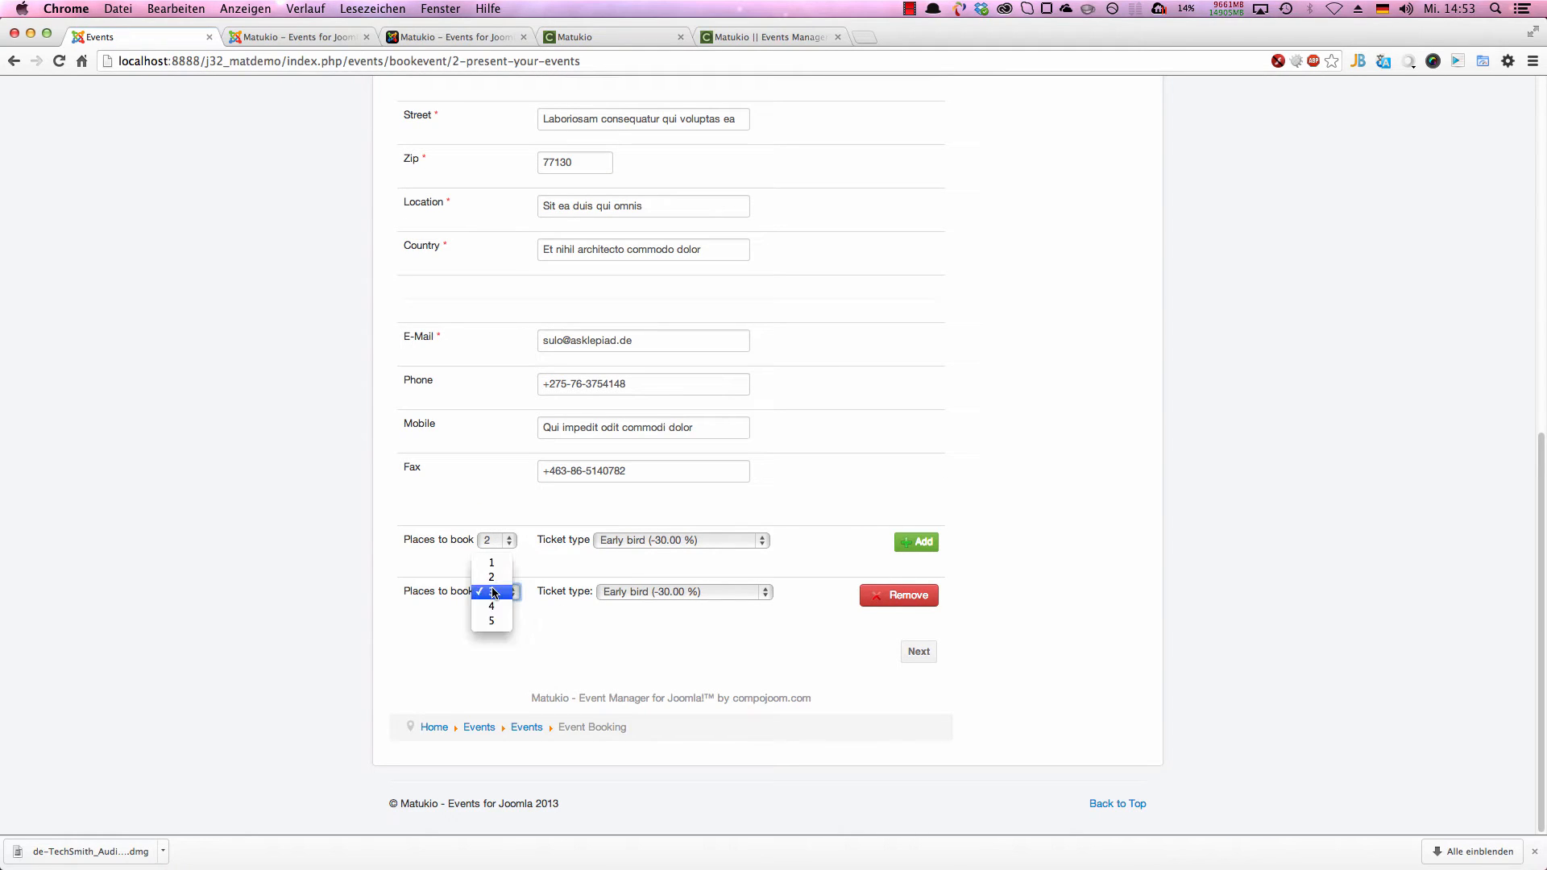
{"action": "left_click", "coordinate": [493, 591]}
{"action": "left_click", "coordinate": [618, 592]}
{"action": "left_click", "coordinate": [636, 577]}
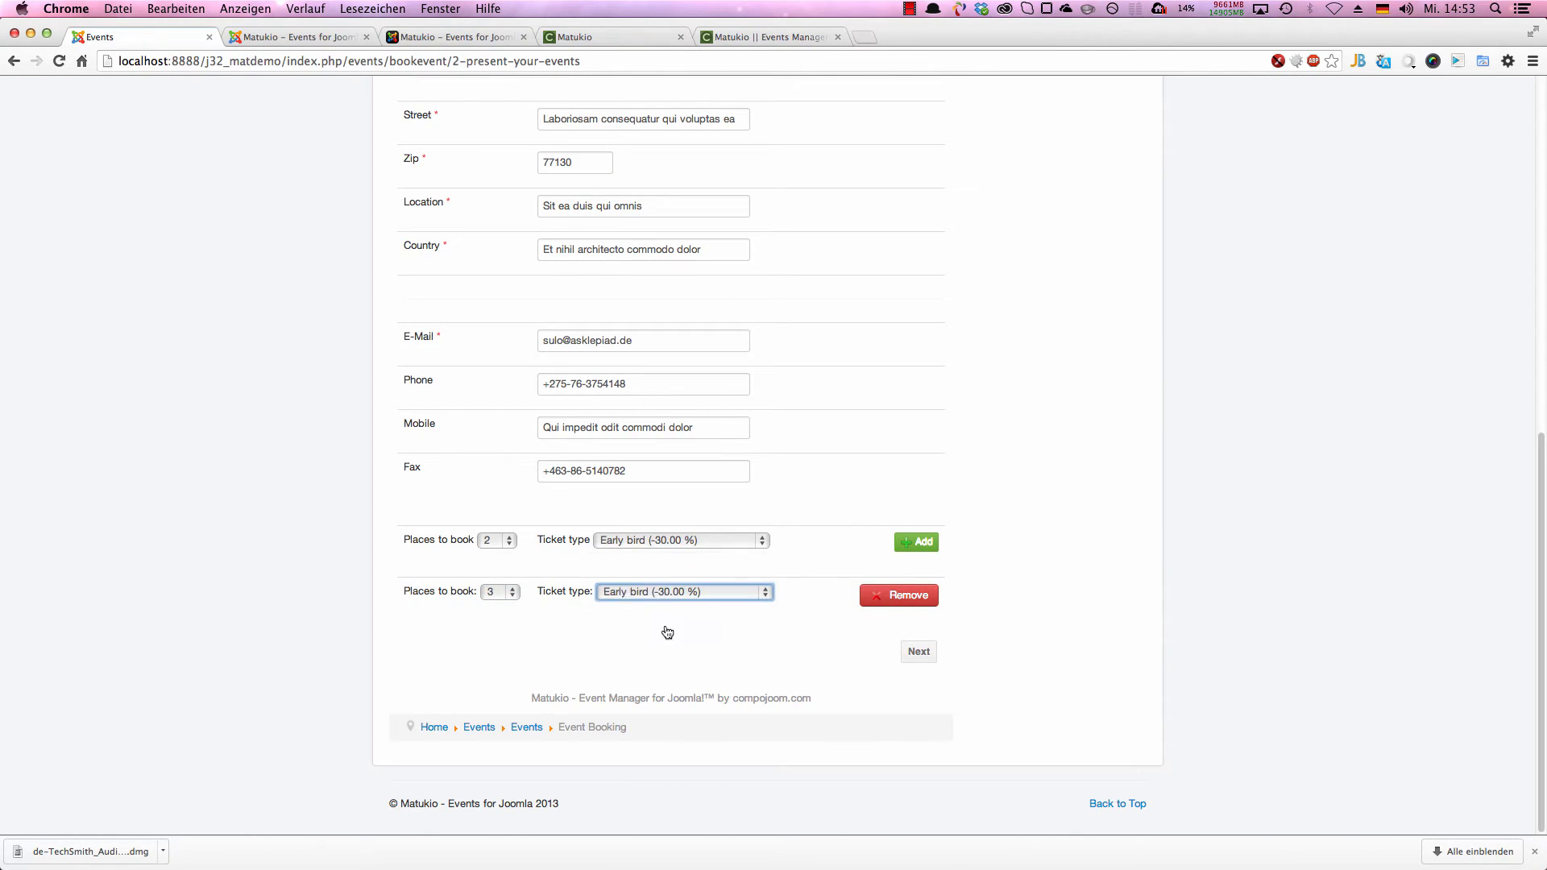
{"action": "left_click", "coordinate": [838, 665]}
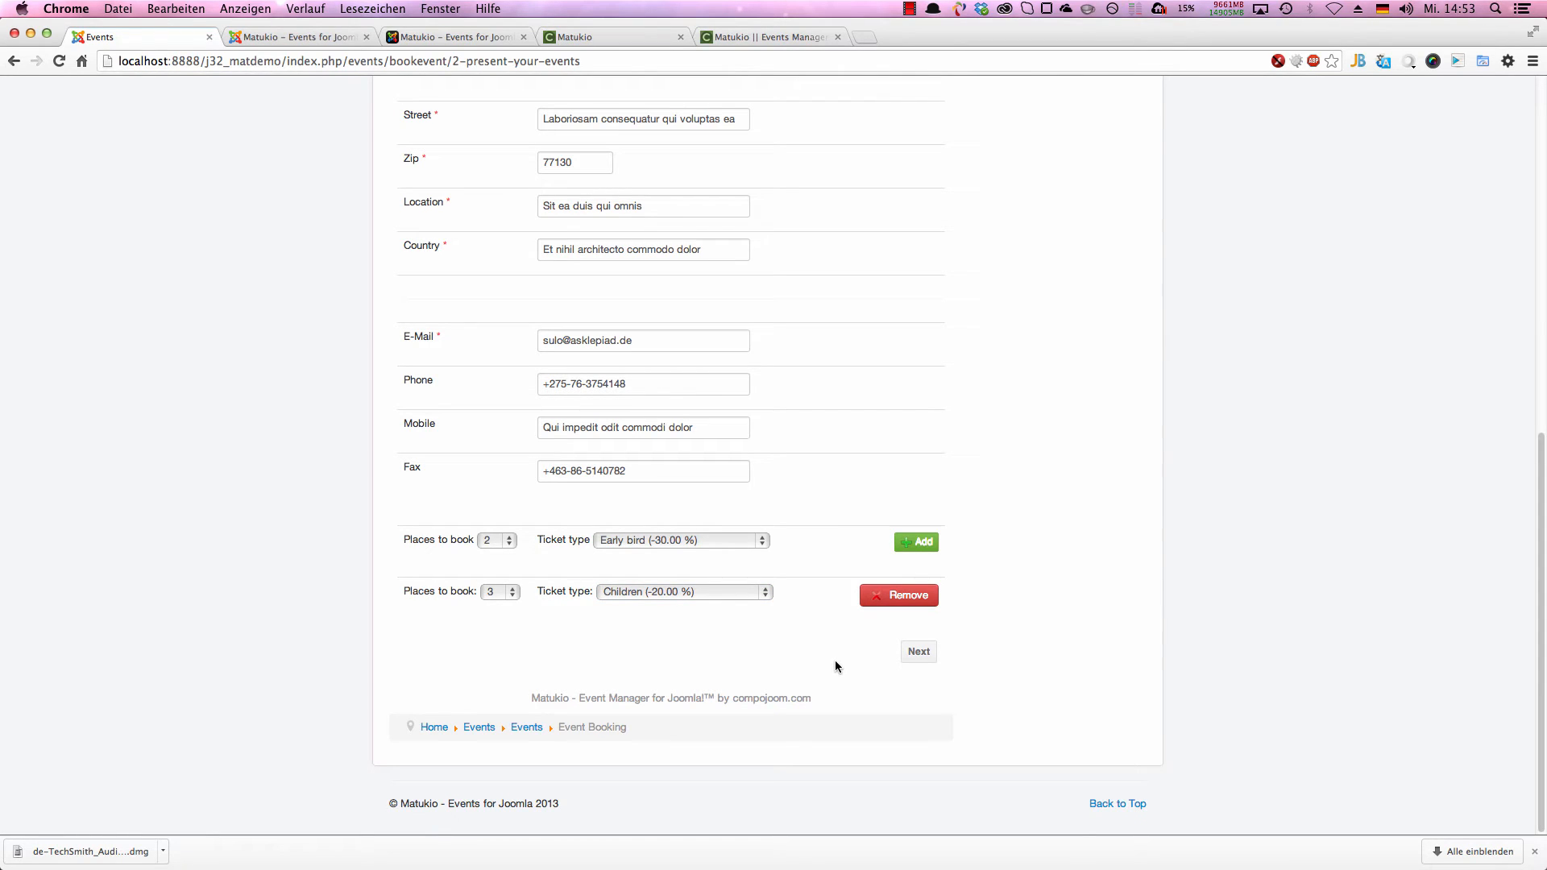
Step: Continue to the payment stage, choose Cash as the method of payment and proceed to the booking summary
{"action": "left_click", "coordinate": [929, 662]}
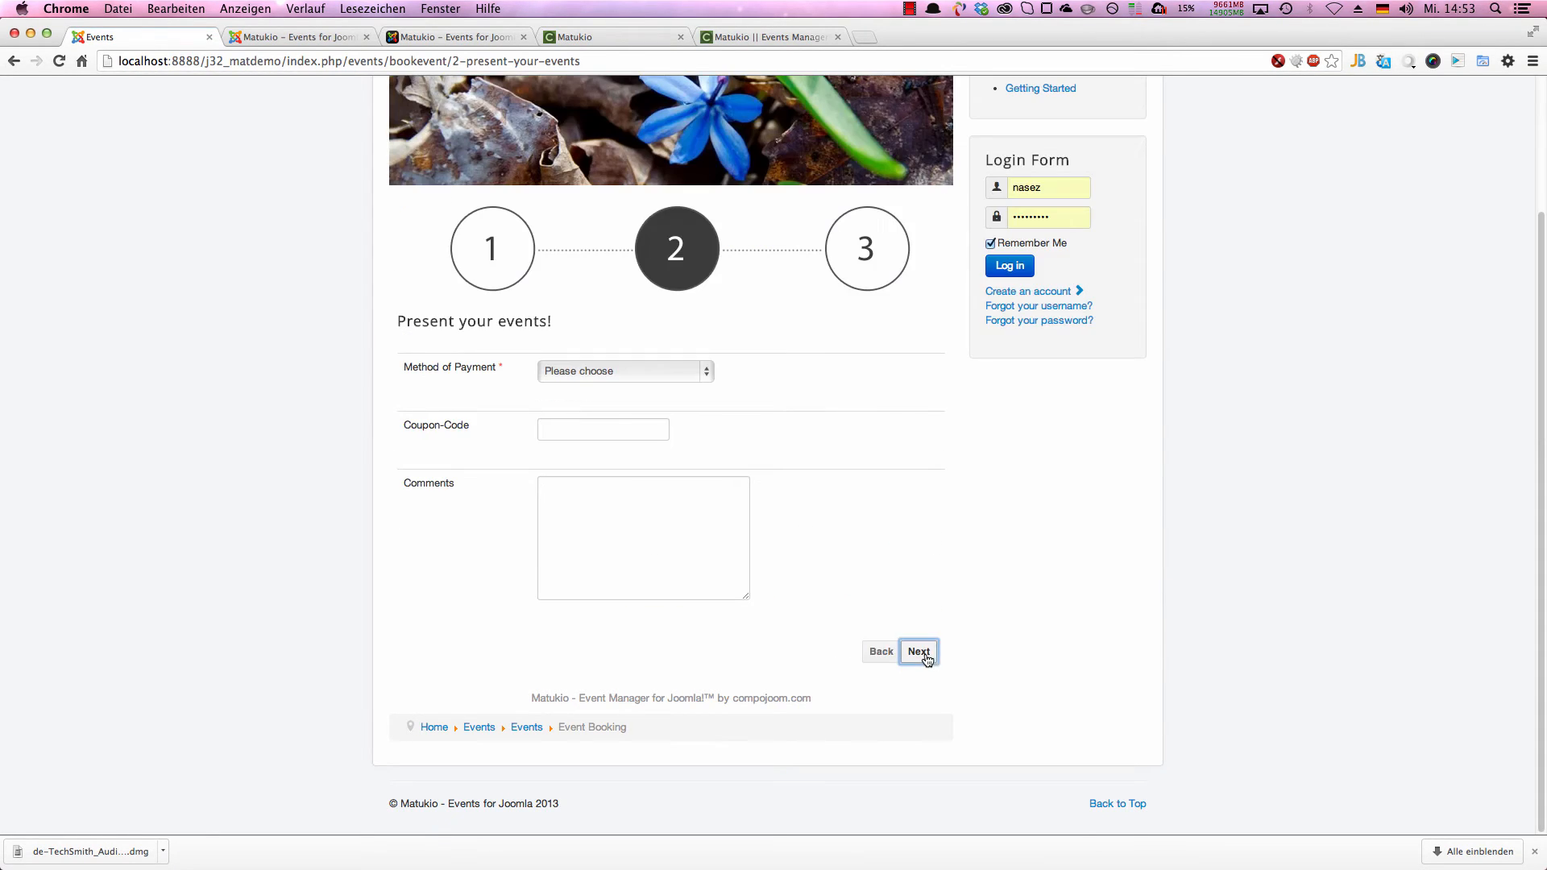
{"action": "left_click", "coordinate": [554, 365]}
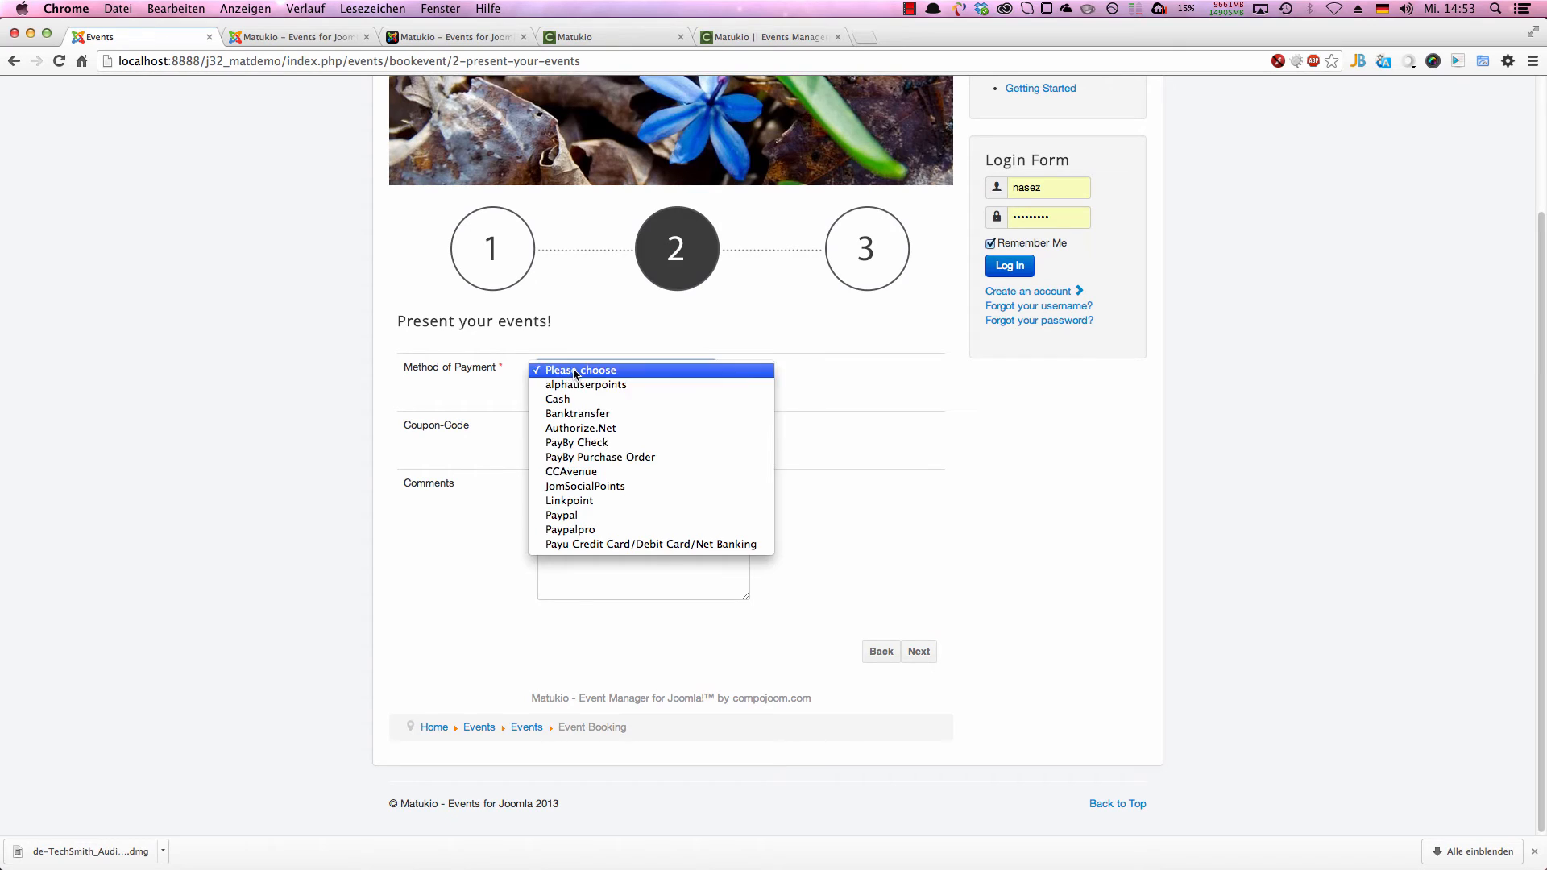
{"action": "left_click", "coordinate": [618, 403]}
{"action": "left_click", "coordinate": [918, 651]}
Step: Review the total amount in the booking summary and submit the paid booking
{"action": "scroll", "coordinate": [824, 617], "scroll_direction": "down", "scroll_amount": 5}
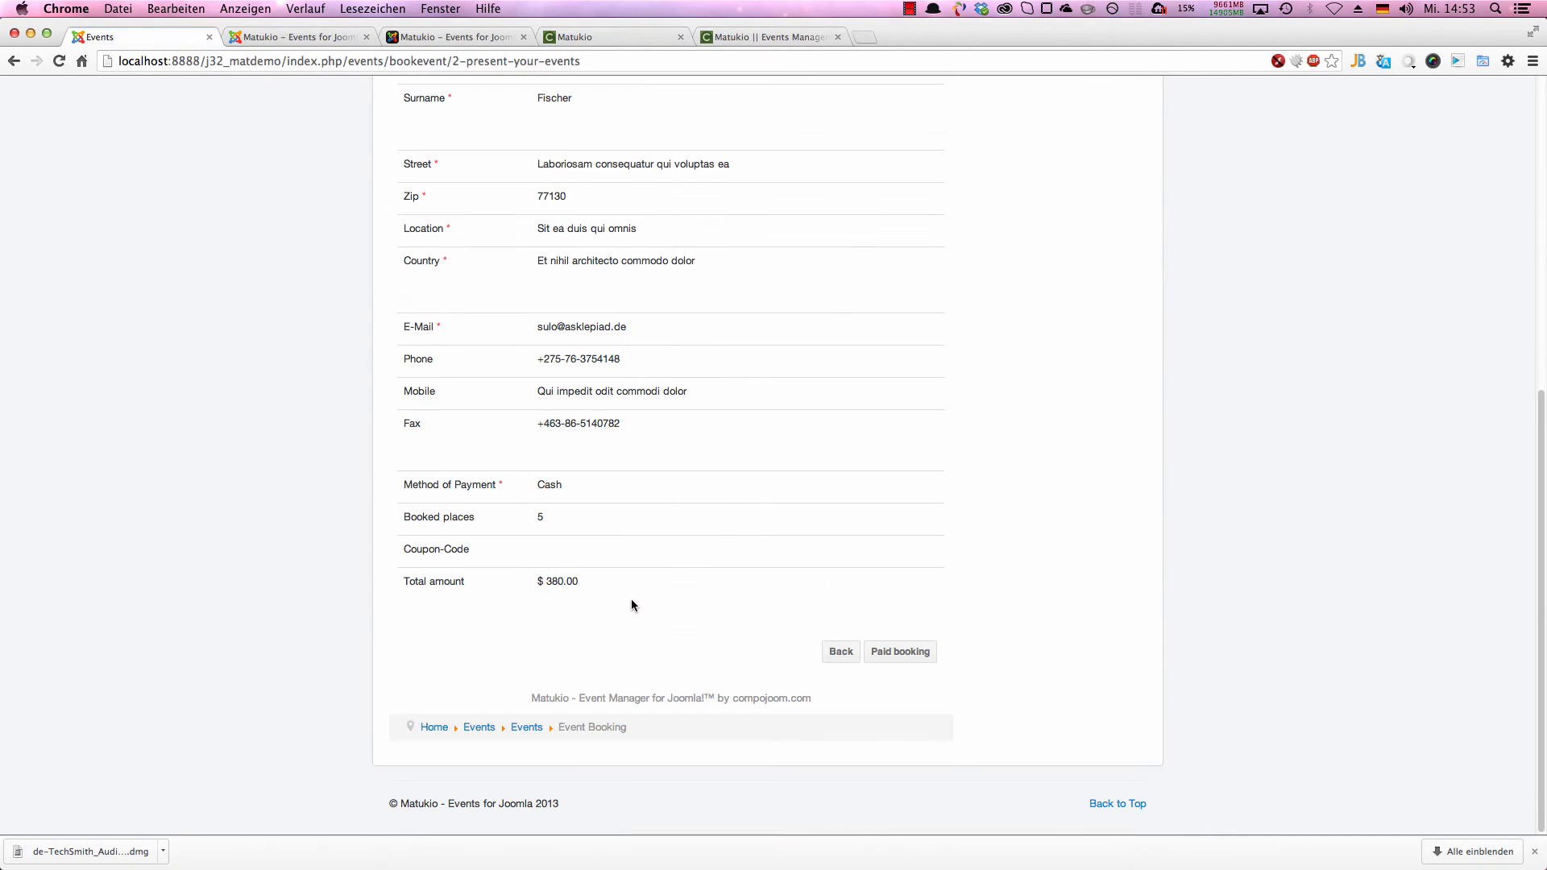
{"action": "triple_click", "coordinate": [579, 584]}
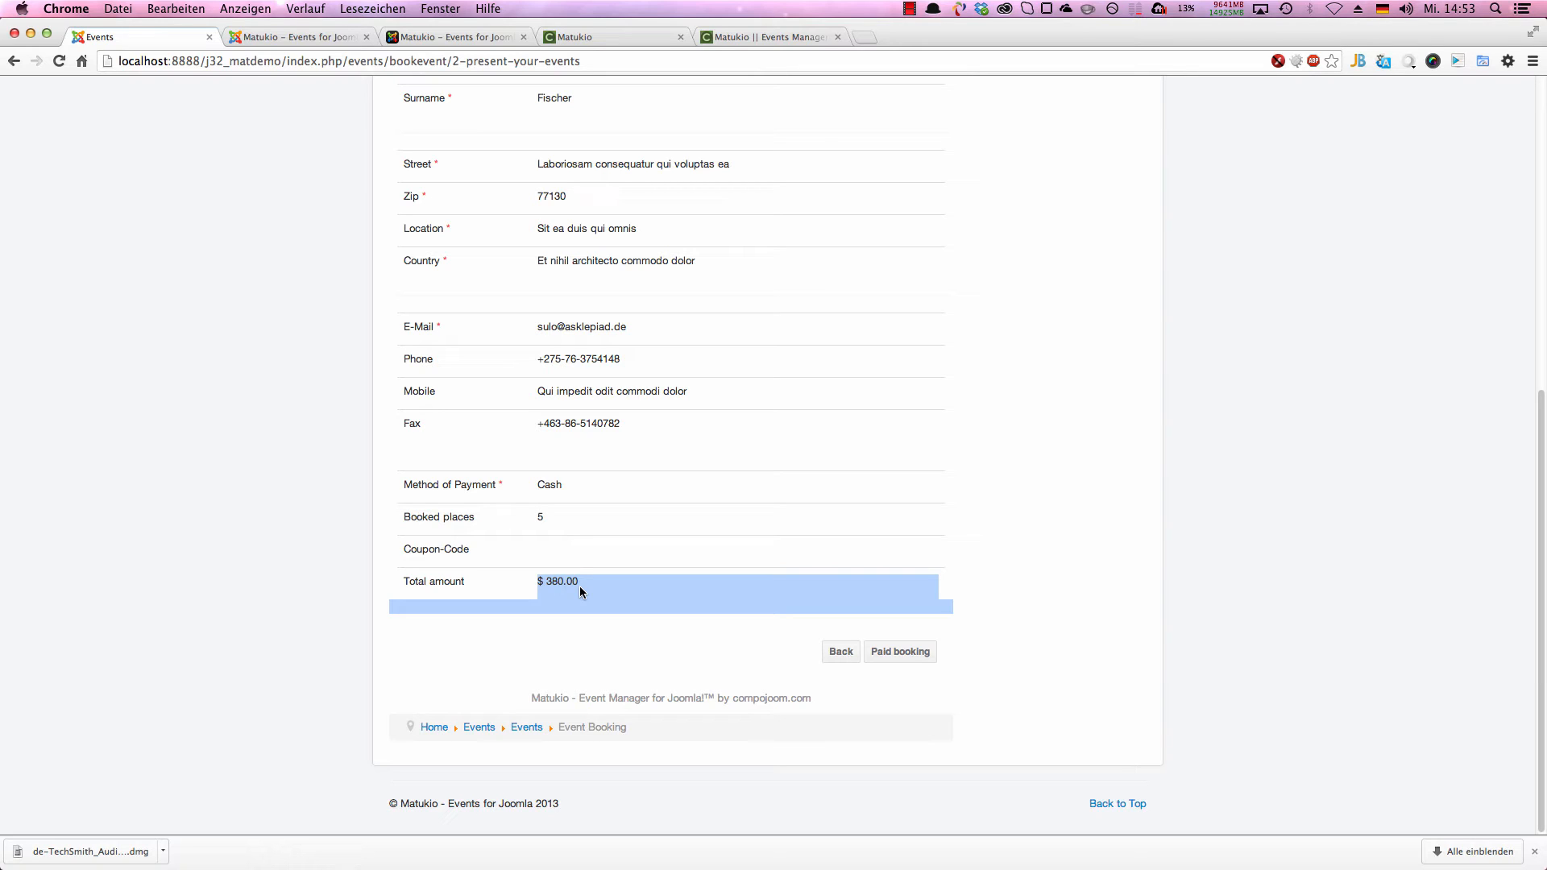
{"action": "left_click", "coordinate": [622, 645]}
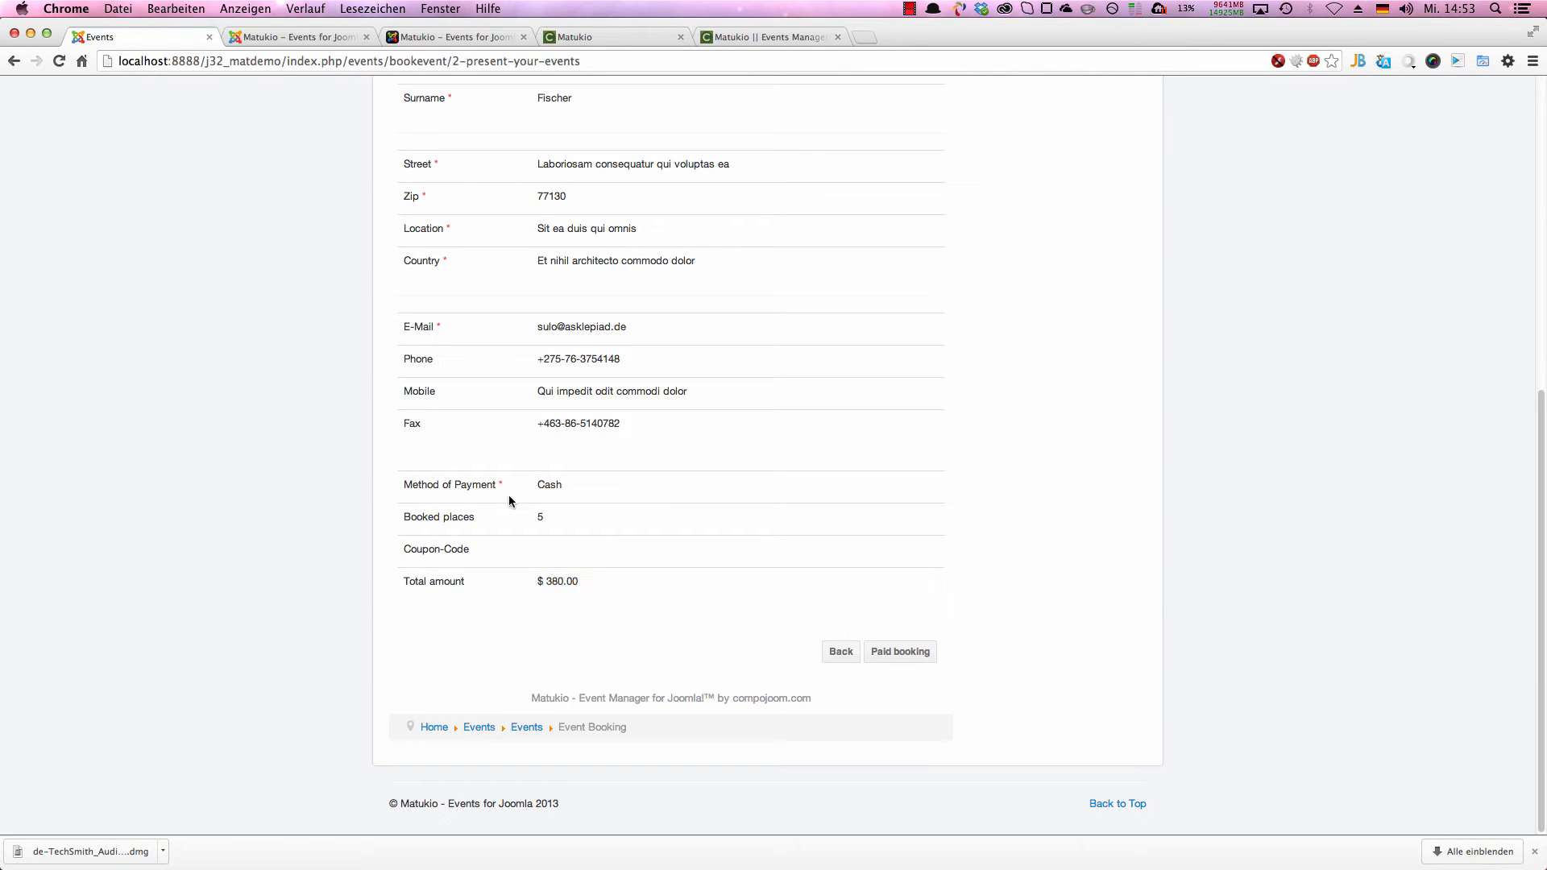
{"action": "scroll", "coordinate": [588, 542], "scroll_direction": "up", "scroll_amount": 1}
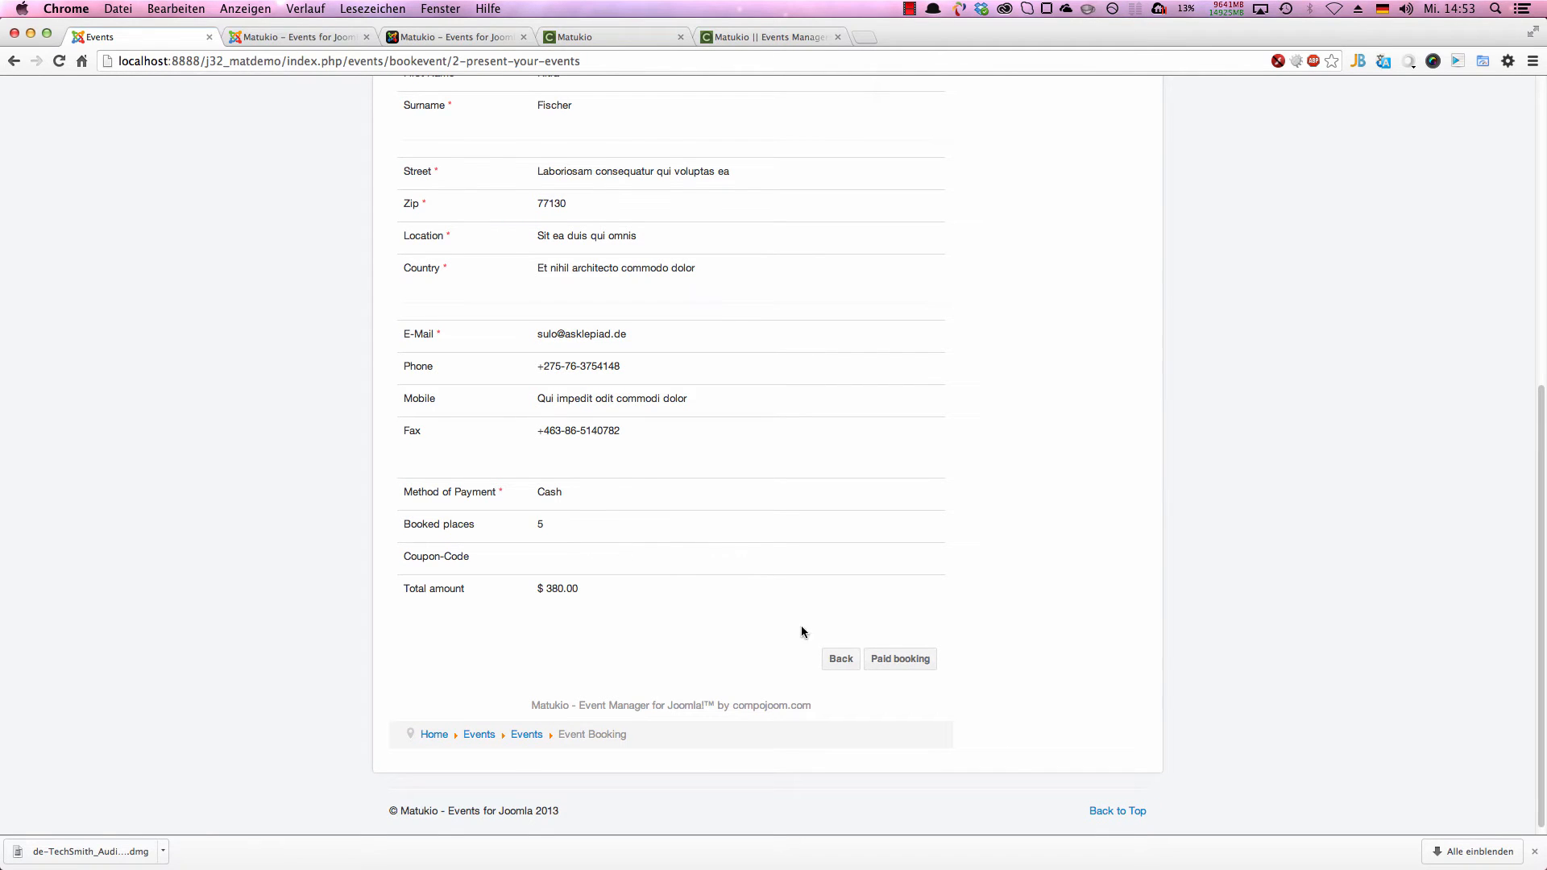
{"action": "left_click", "coordinate": [902, 660]}
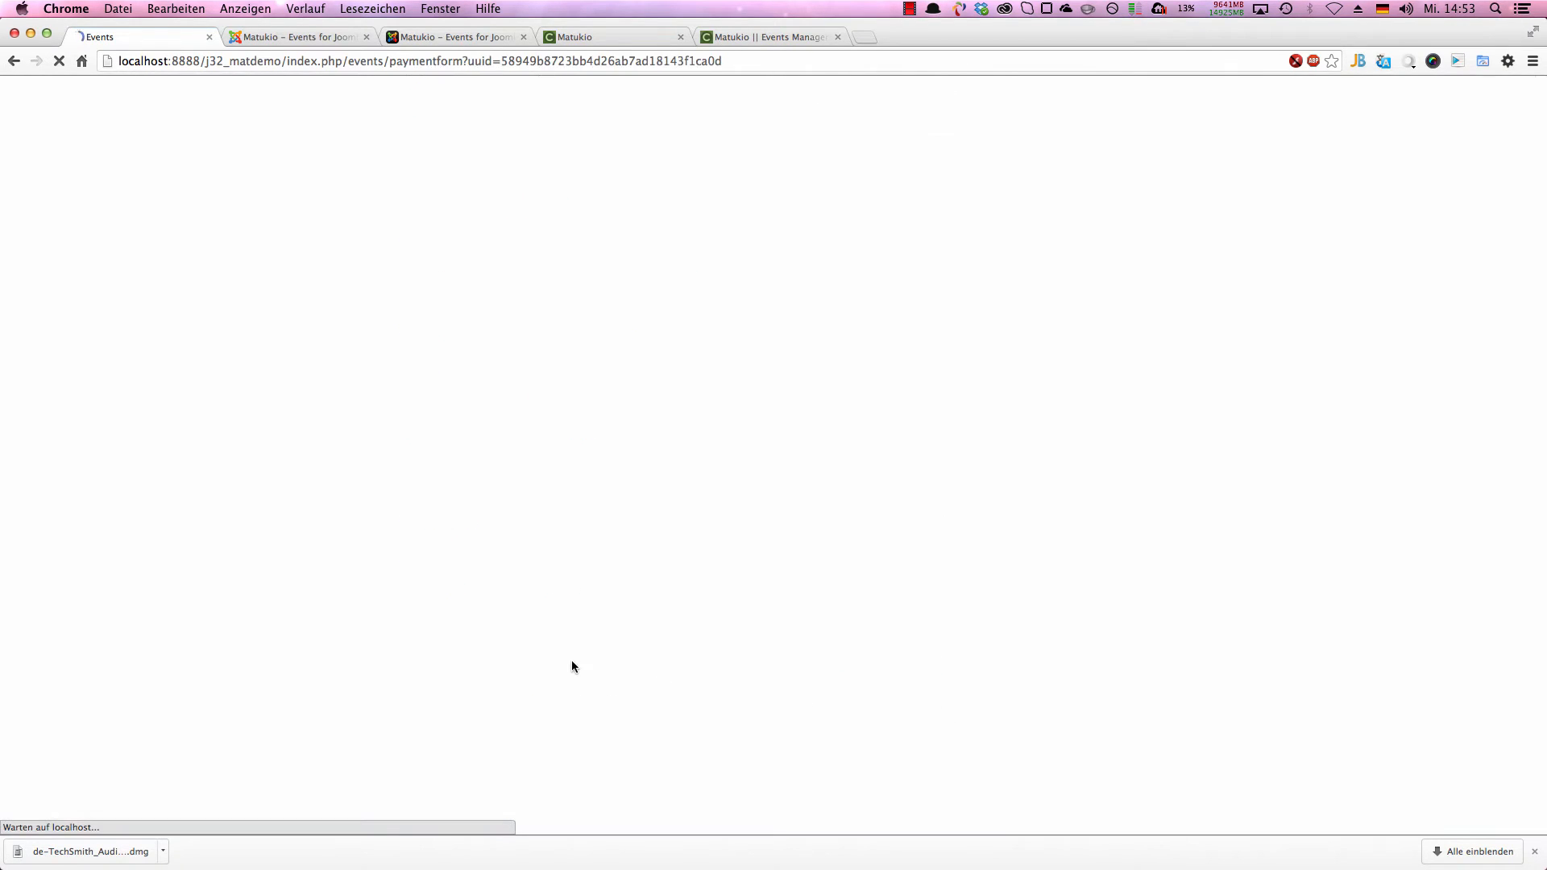
Step: Allow the smtp connection requests, permitting all connections for the last one, and continue from the booking confirmation to the event's page
{"action": "left_click", "coordinate": [996, 424]}
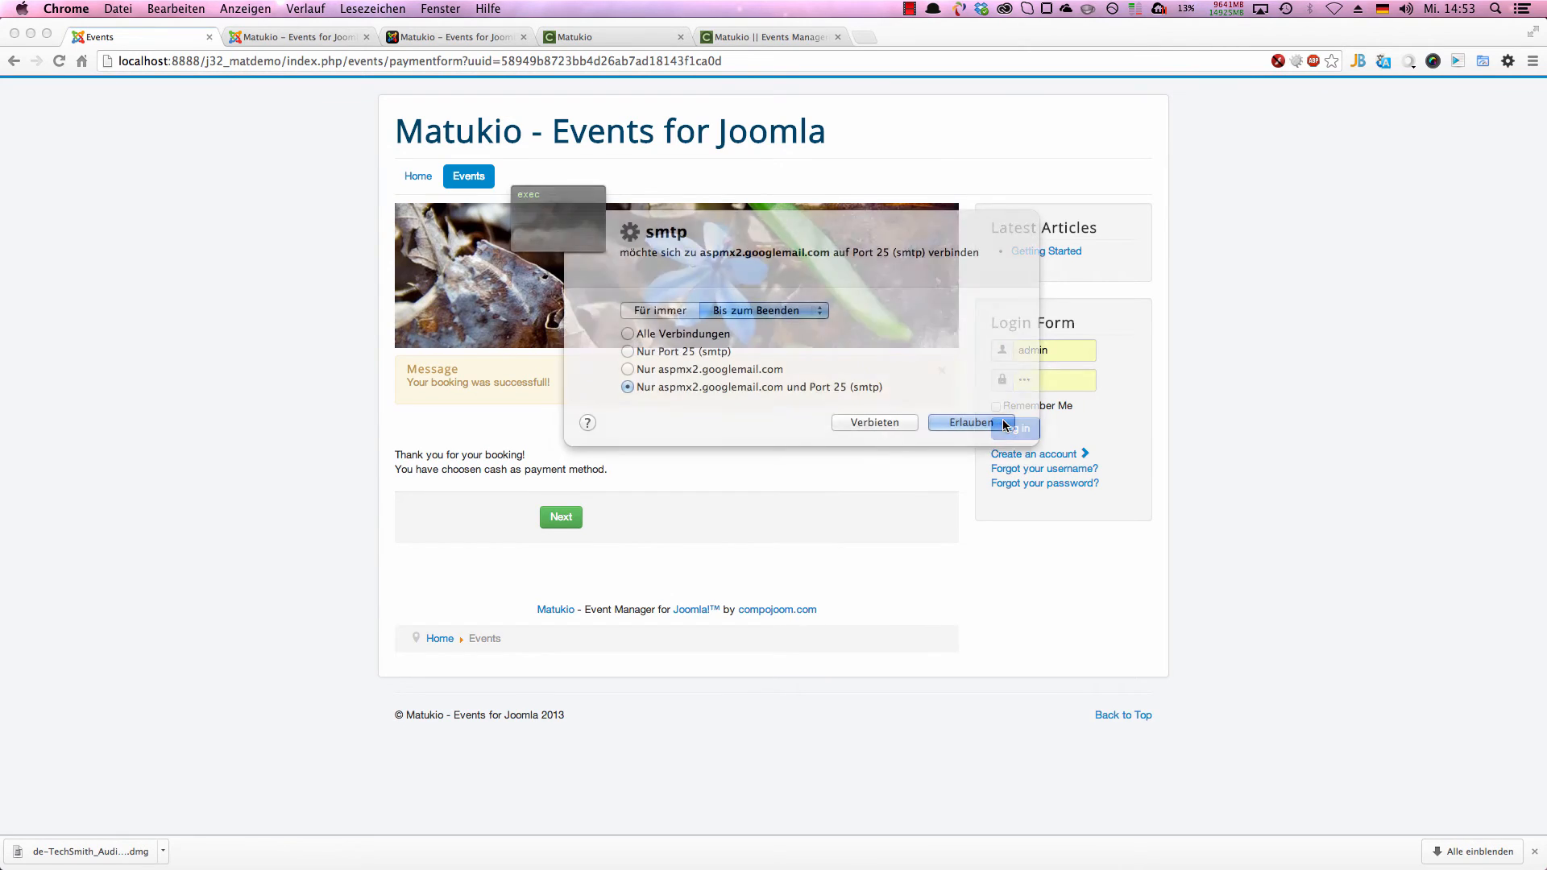
{"action": "left_click", "coordinate": [996, 424]}
{"action": "left_click", "coordinate": [993, 422]}
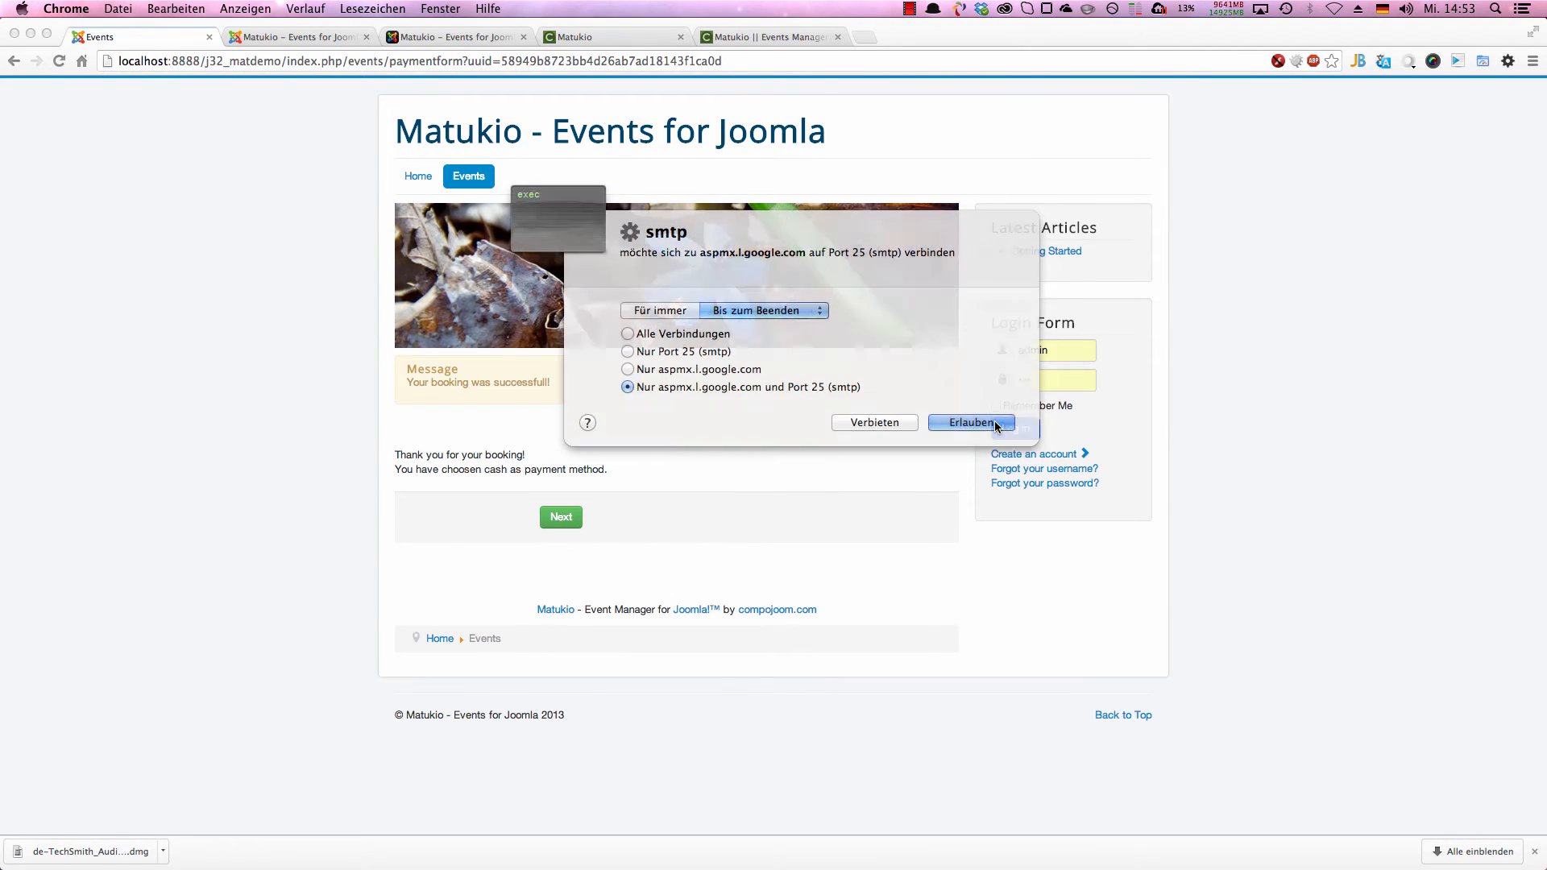
{"action": "left_click_drag", "start_coordinate": [741, 244], "coordinate": [250, 309]}
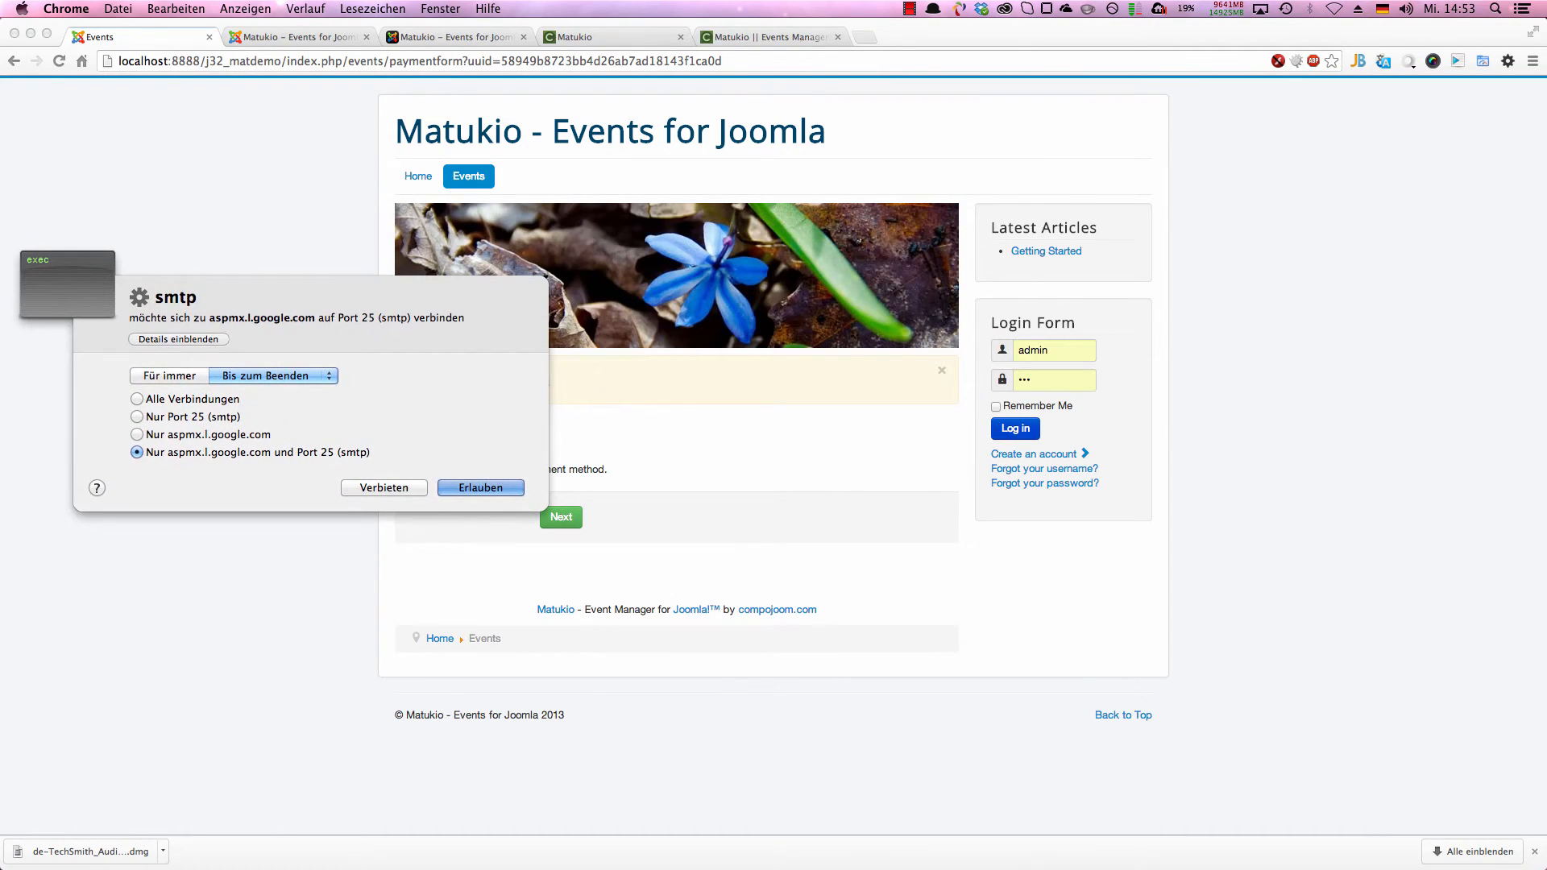
{"action": "left_click", "coordinate": [137, 399]}
{"action": "left_click", "coordinate": [507, 489]}
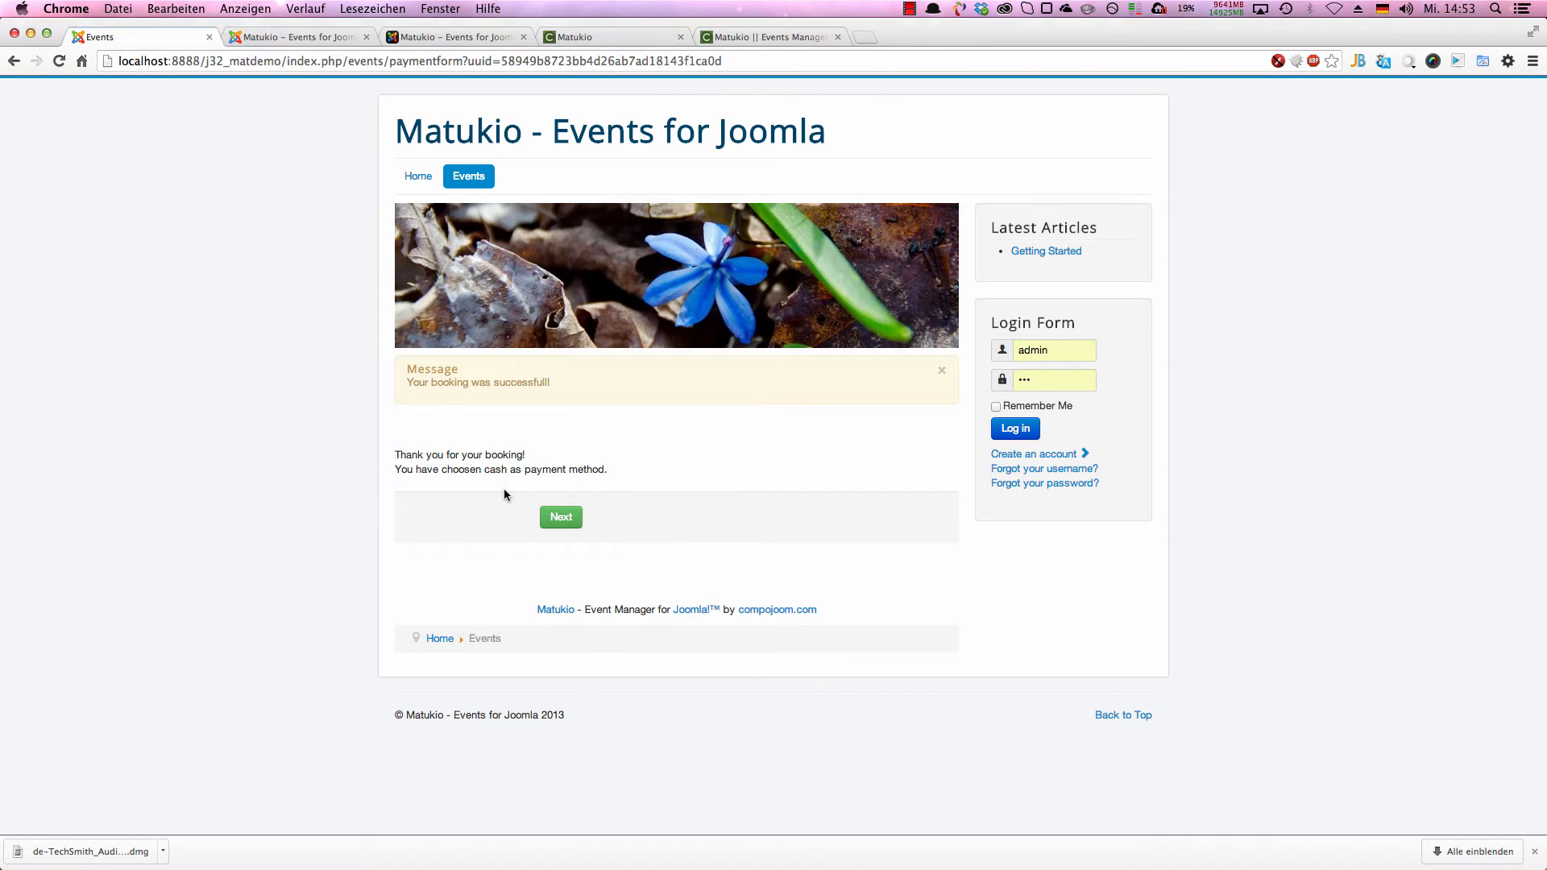
{"action": "left_click", "coordinate": [565, 521]}
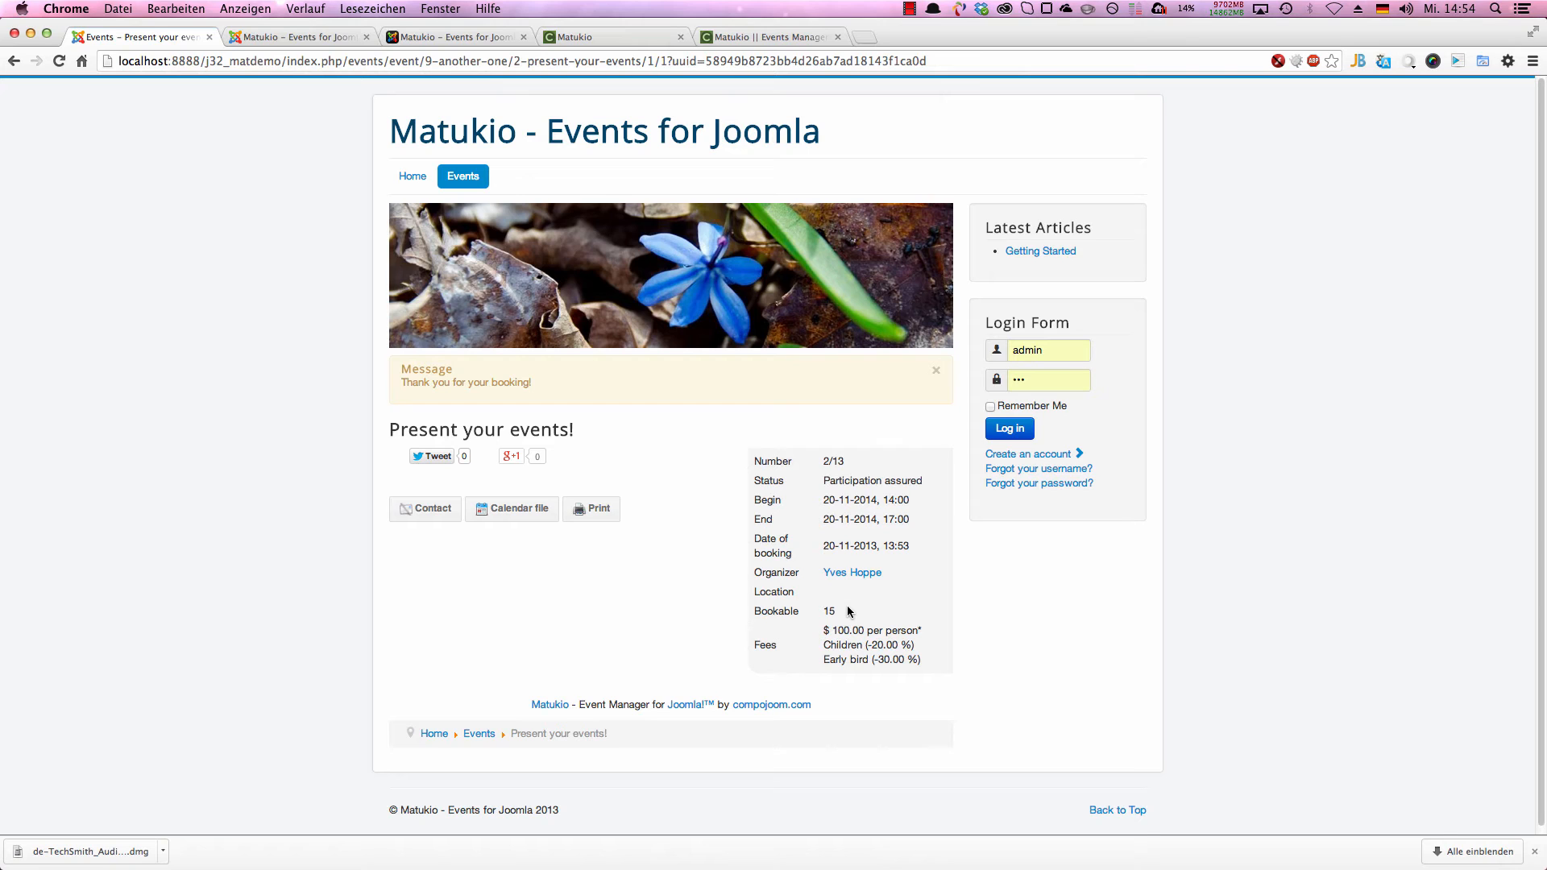
Step: In the Joomla administration, view the Matukio bookings of the Present your events! event, then the bookings of all events
{"action": "key", "text": "ctrl+Tab"}
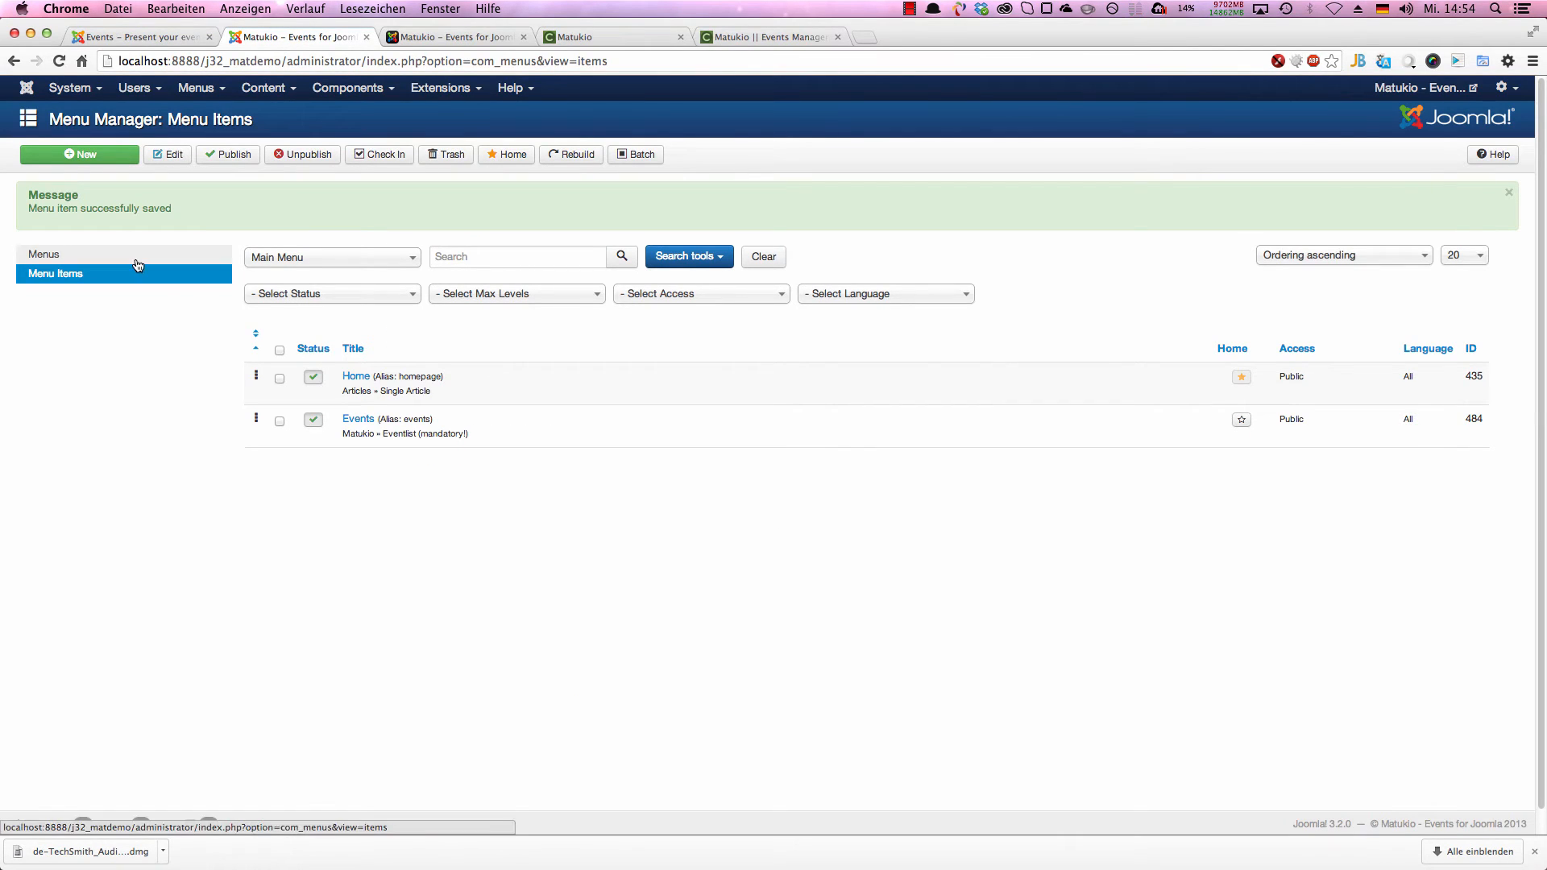
{"action": "left_click", "coordinate": [359, 88]}
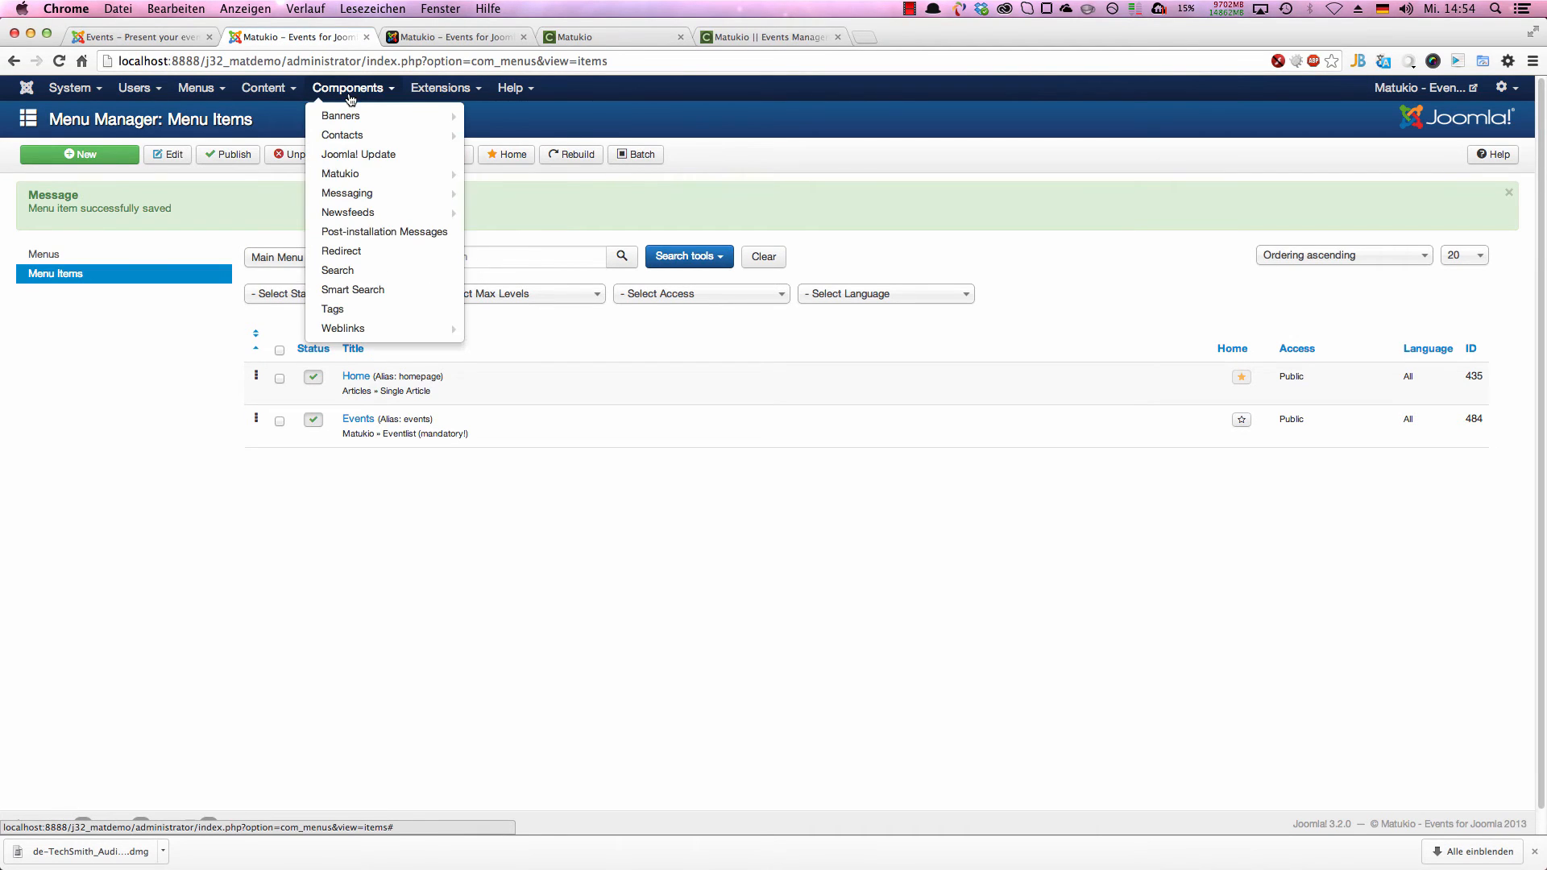
{"action": "left_click", "coordinate": [399, 170]}
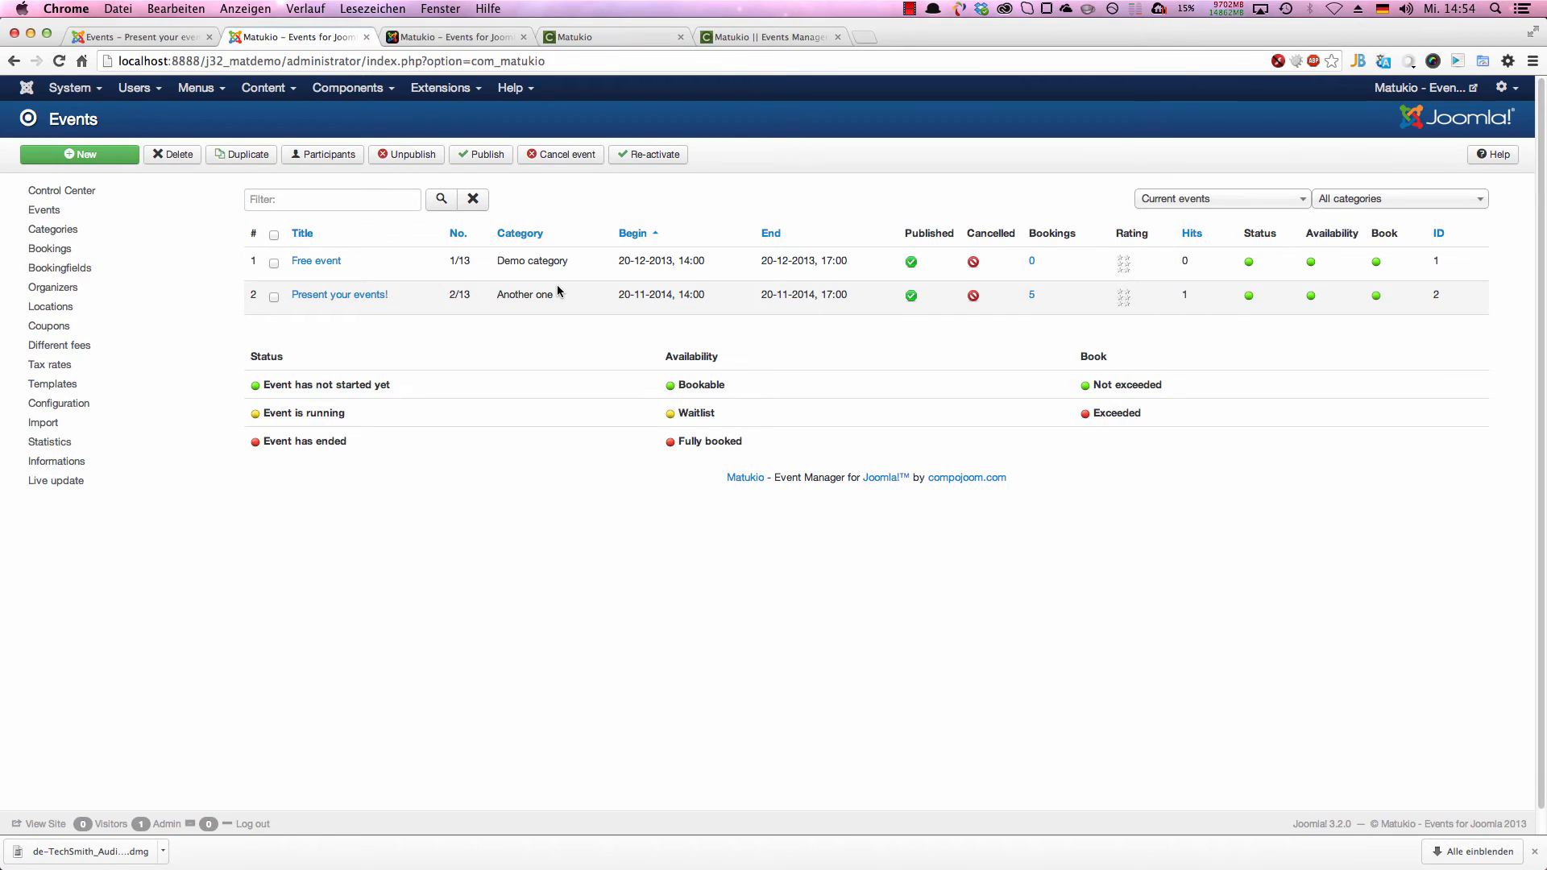
{"action": "left_click", "coordinate": [1032, 297]}
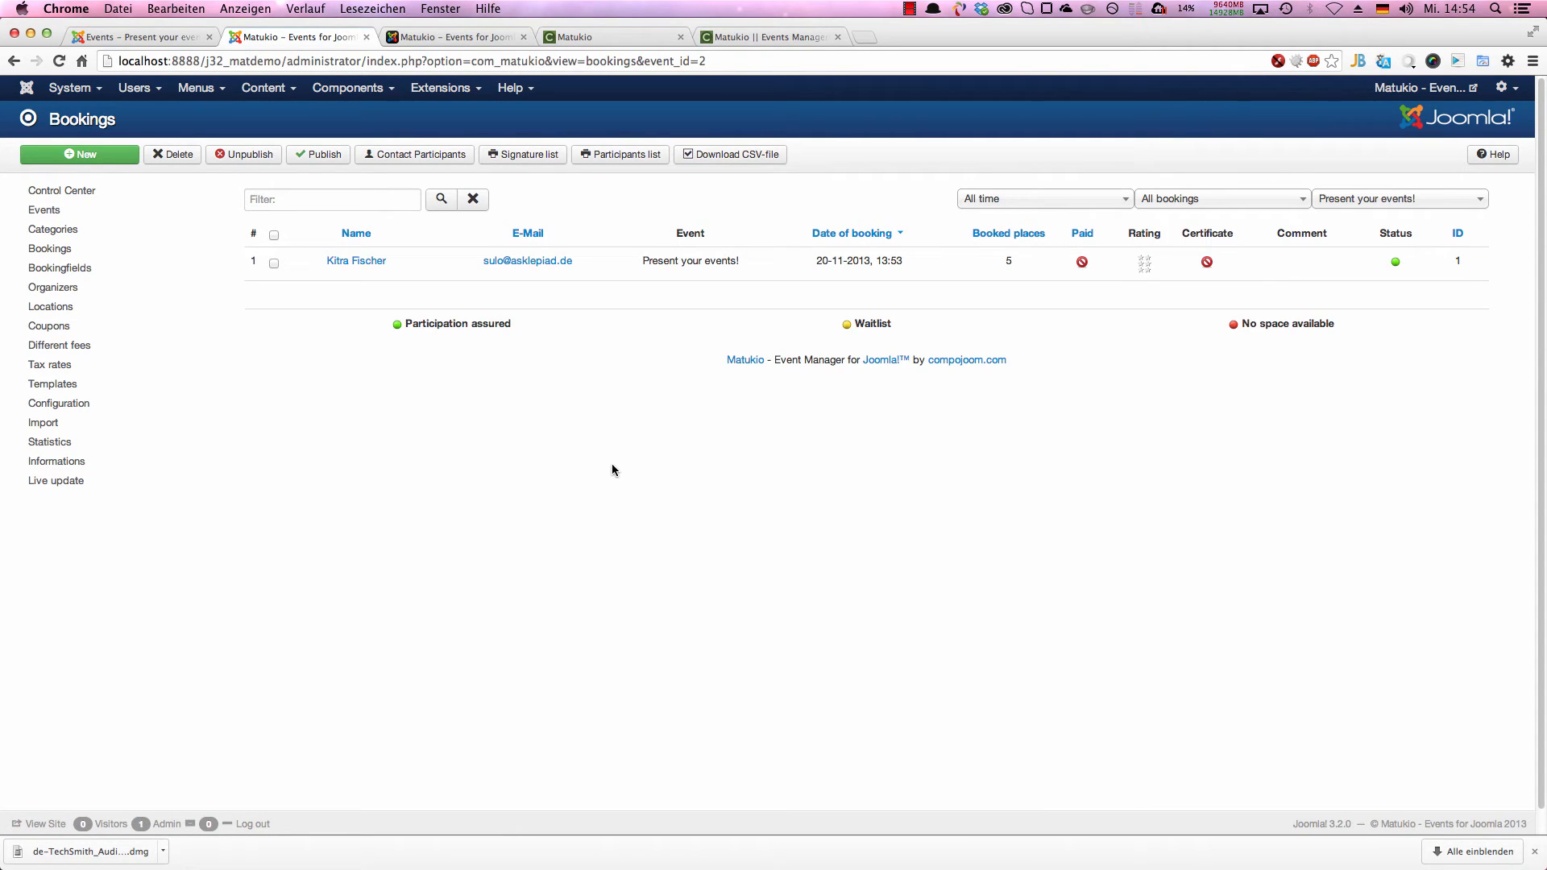
{"action": "left_click", "coordinate": [64, 253]}
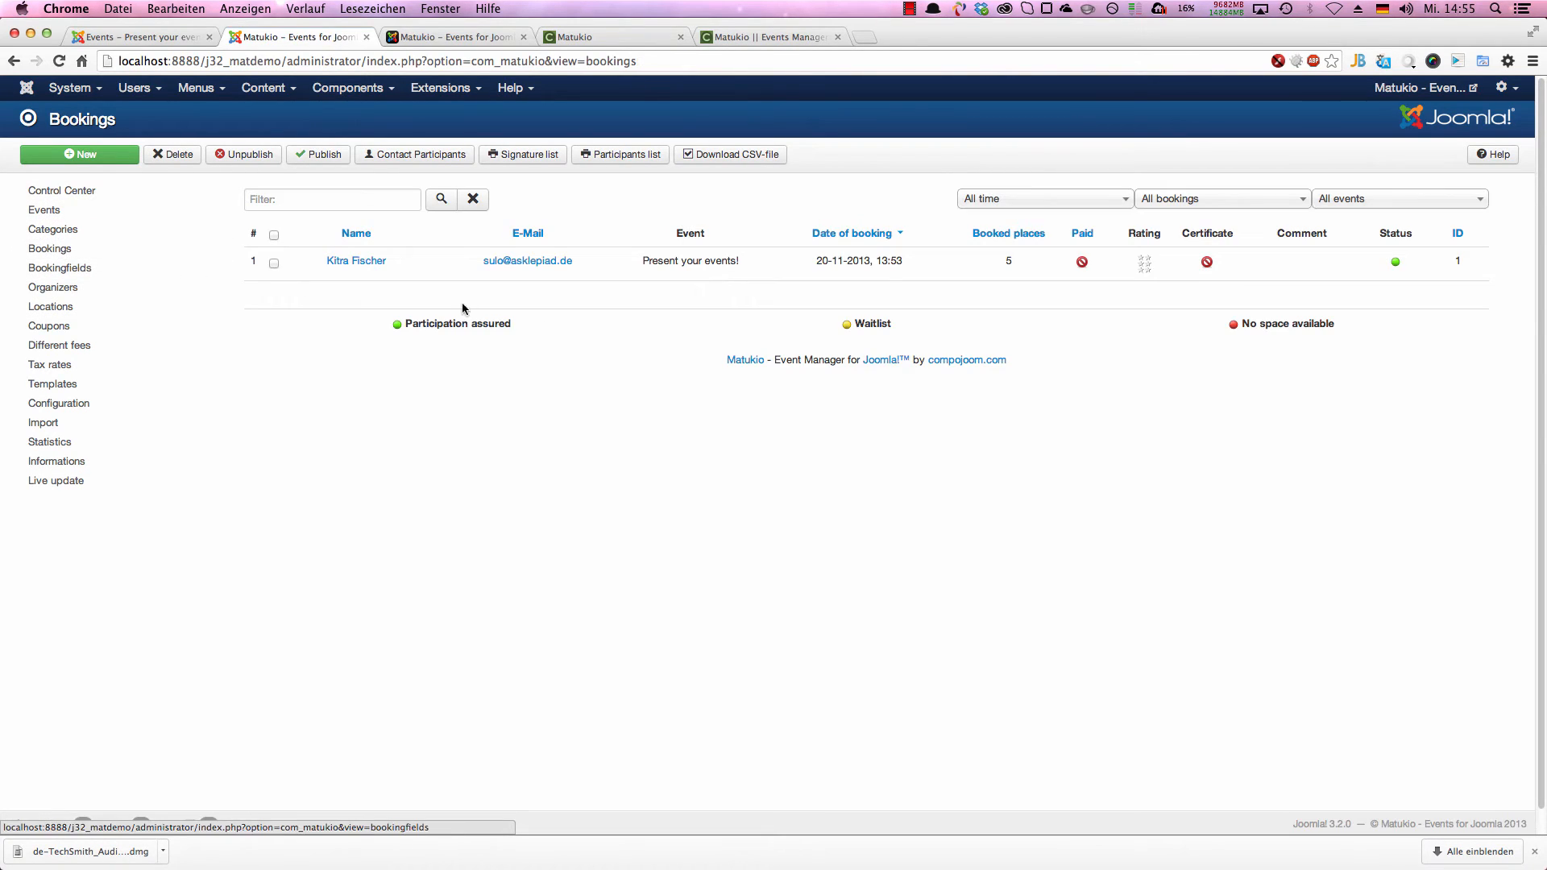
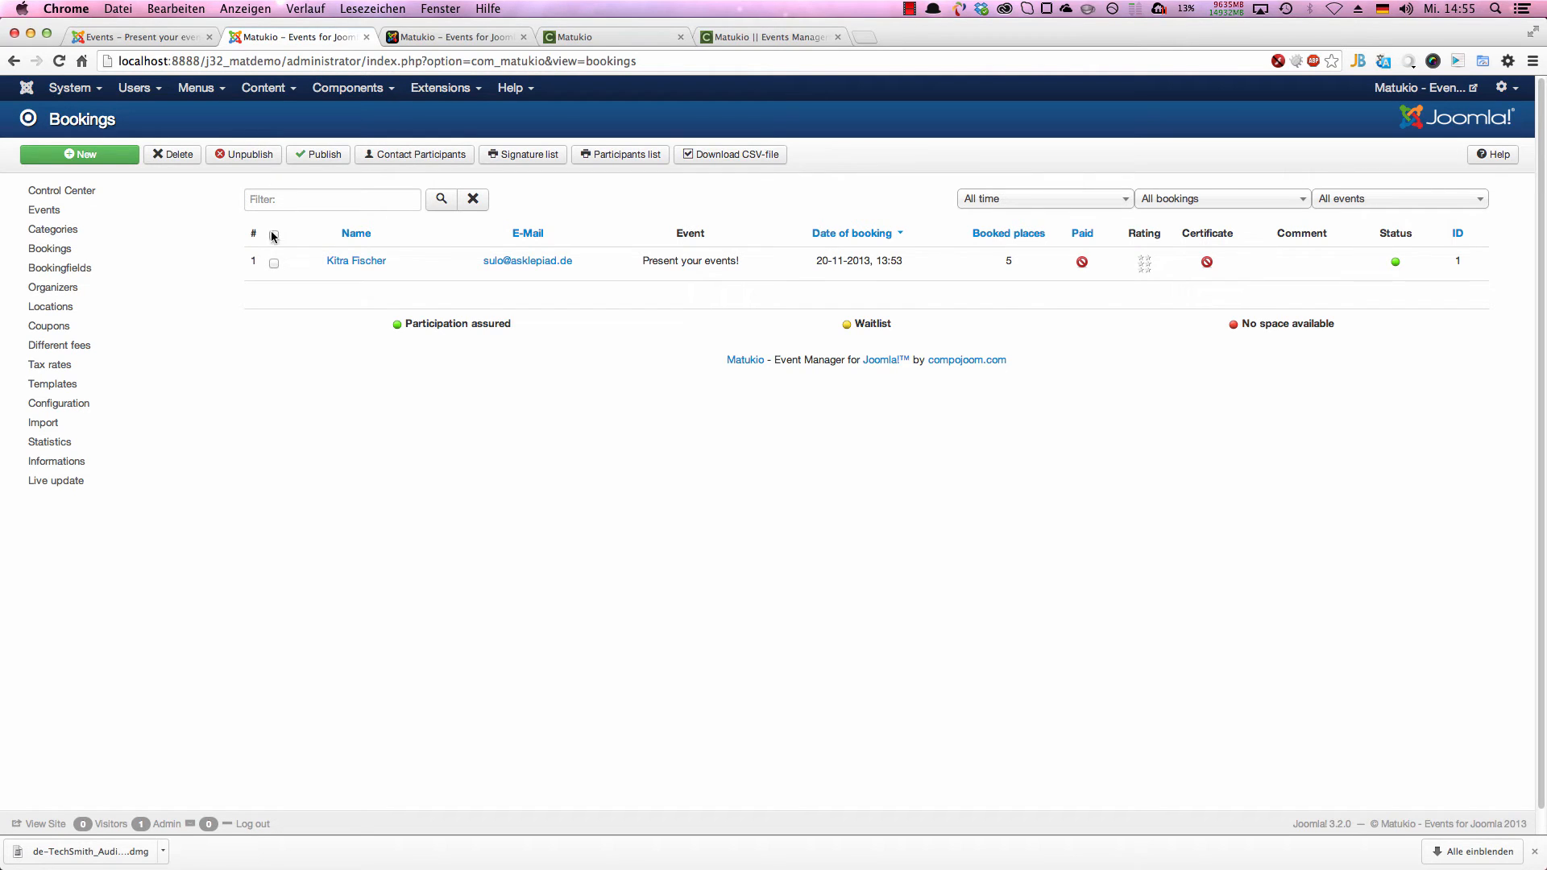
Step: Select the only booking in the list and view the available time, booking status and event filter choices
{"action": "left_click", "coordinate": [274, 263]}
{"action": "left_click", "coordinate": [990, 203]}
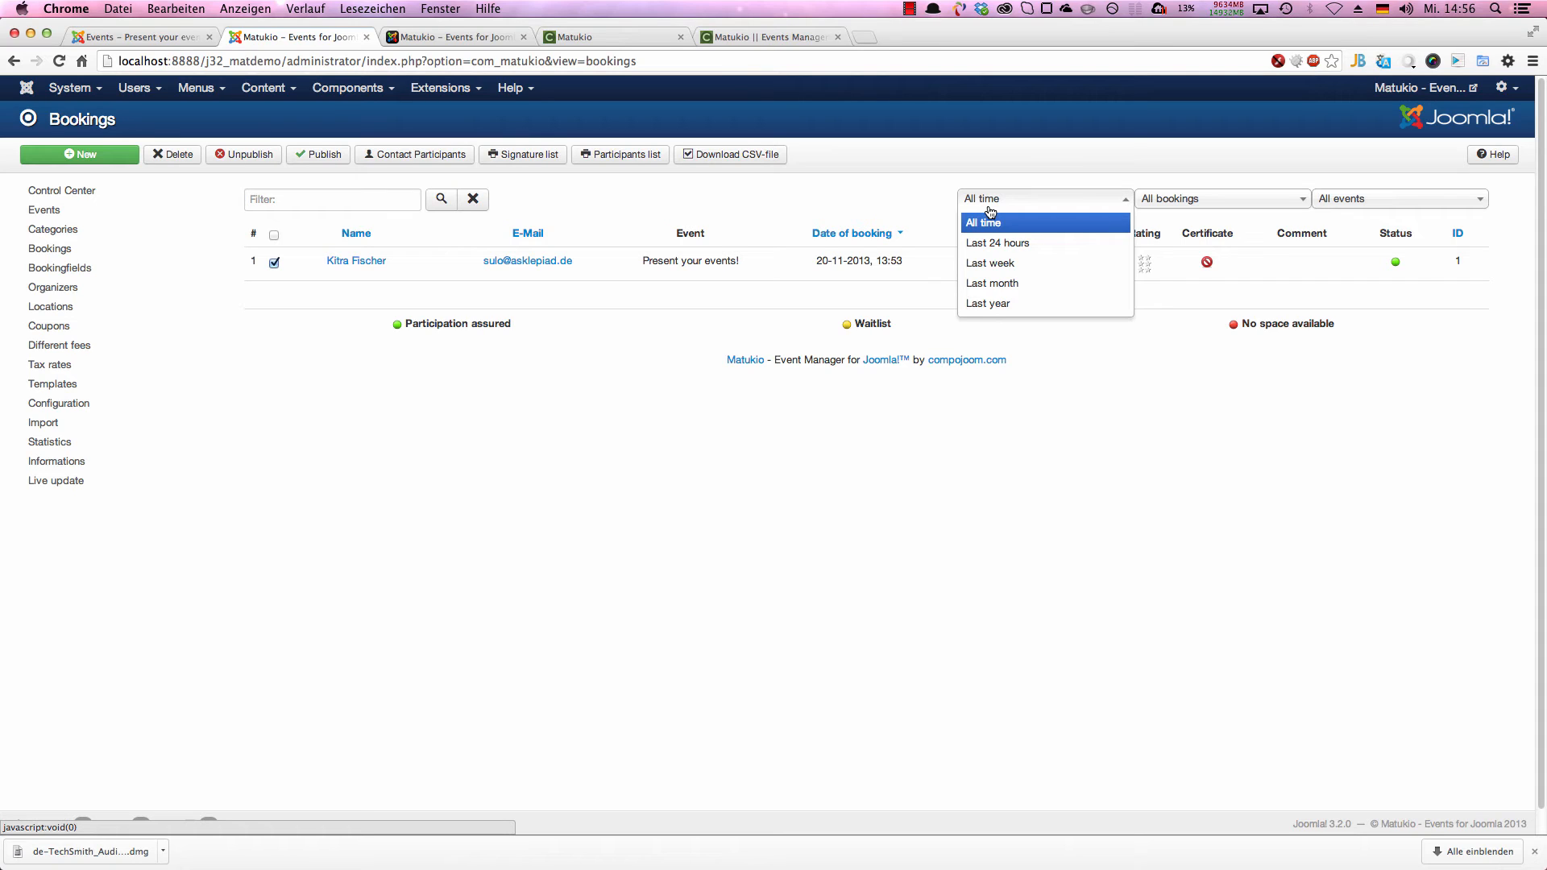
{"action": "left_click", "coordinate": [1175, 198]}
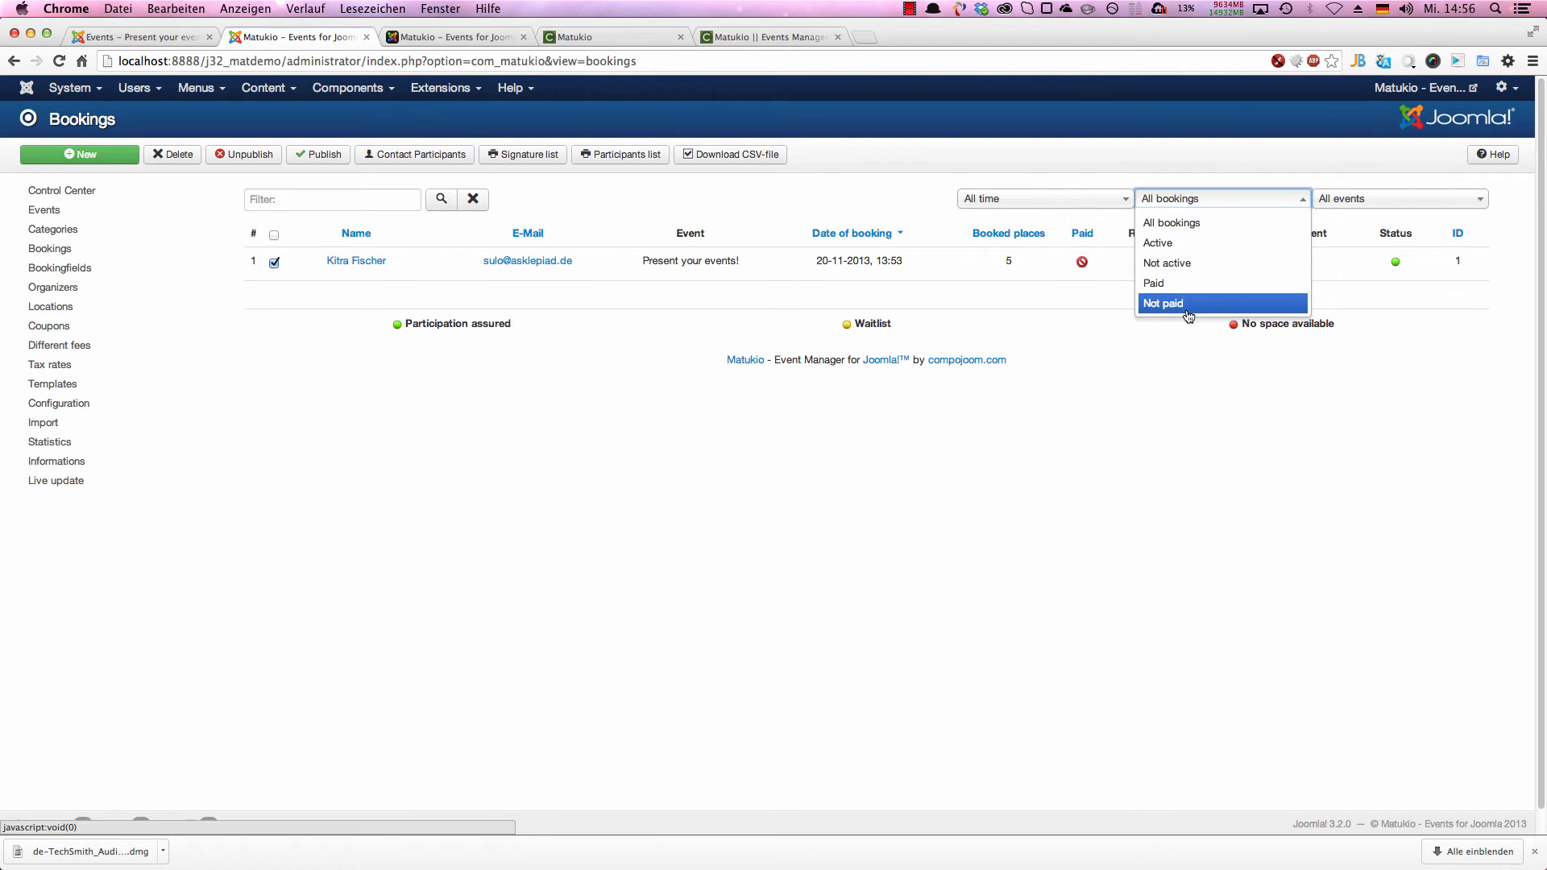
{"action": "left_click", "coordinate": [1051, 299]}
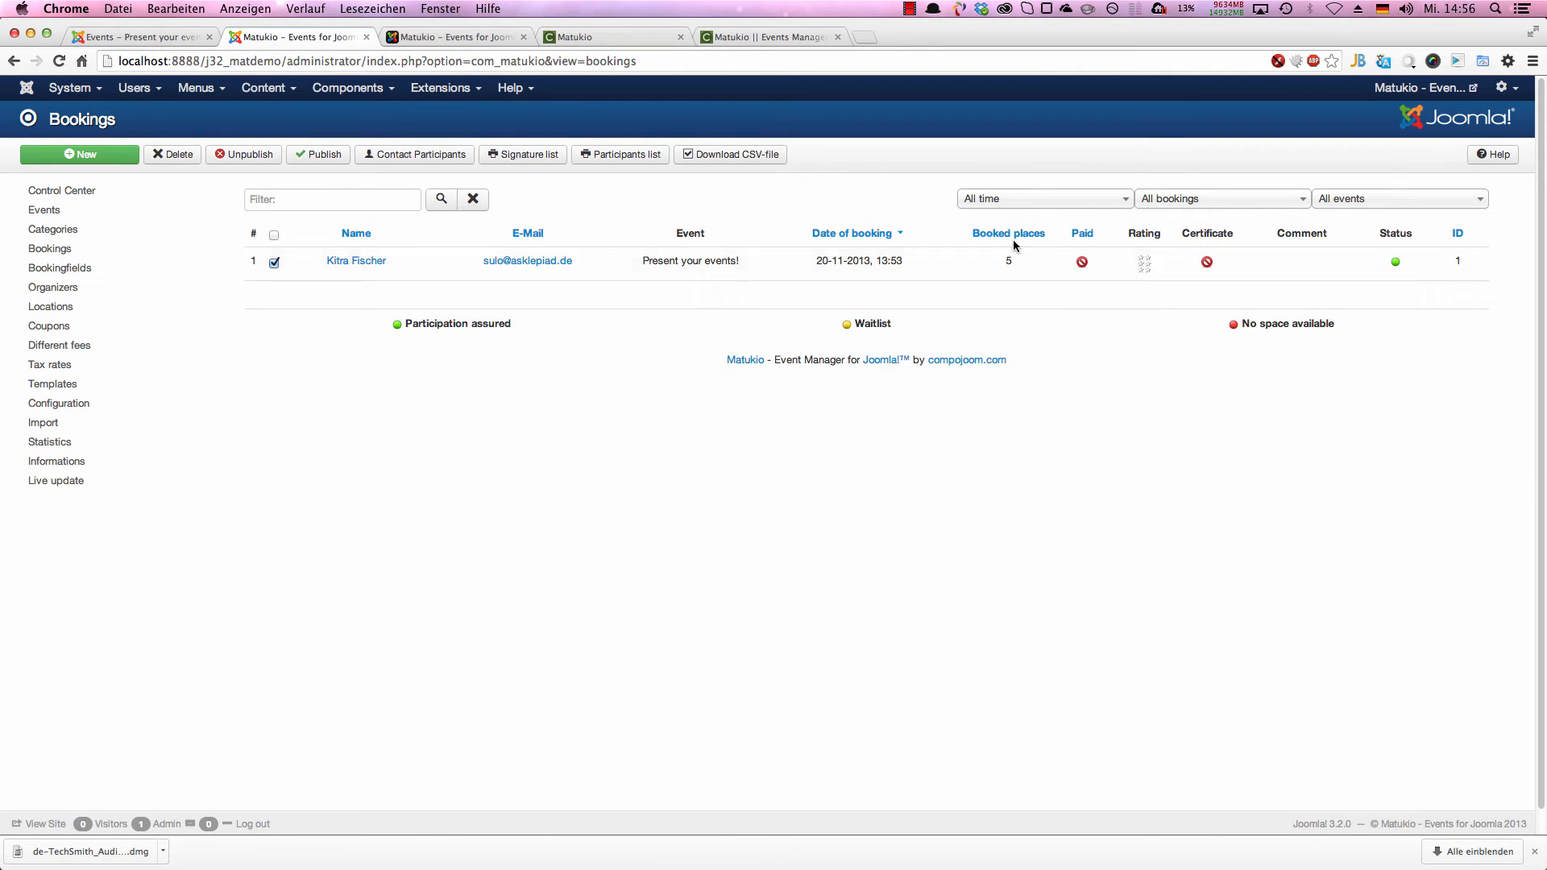
{"action": "left_click", "coordinate": [1339, 200]}
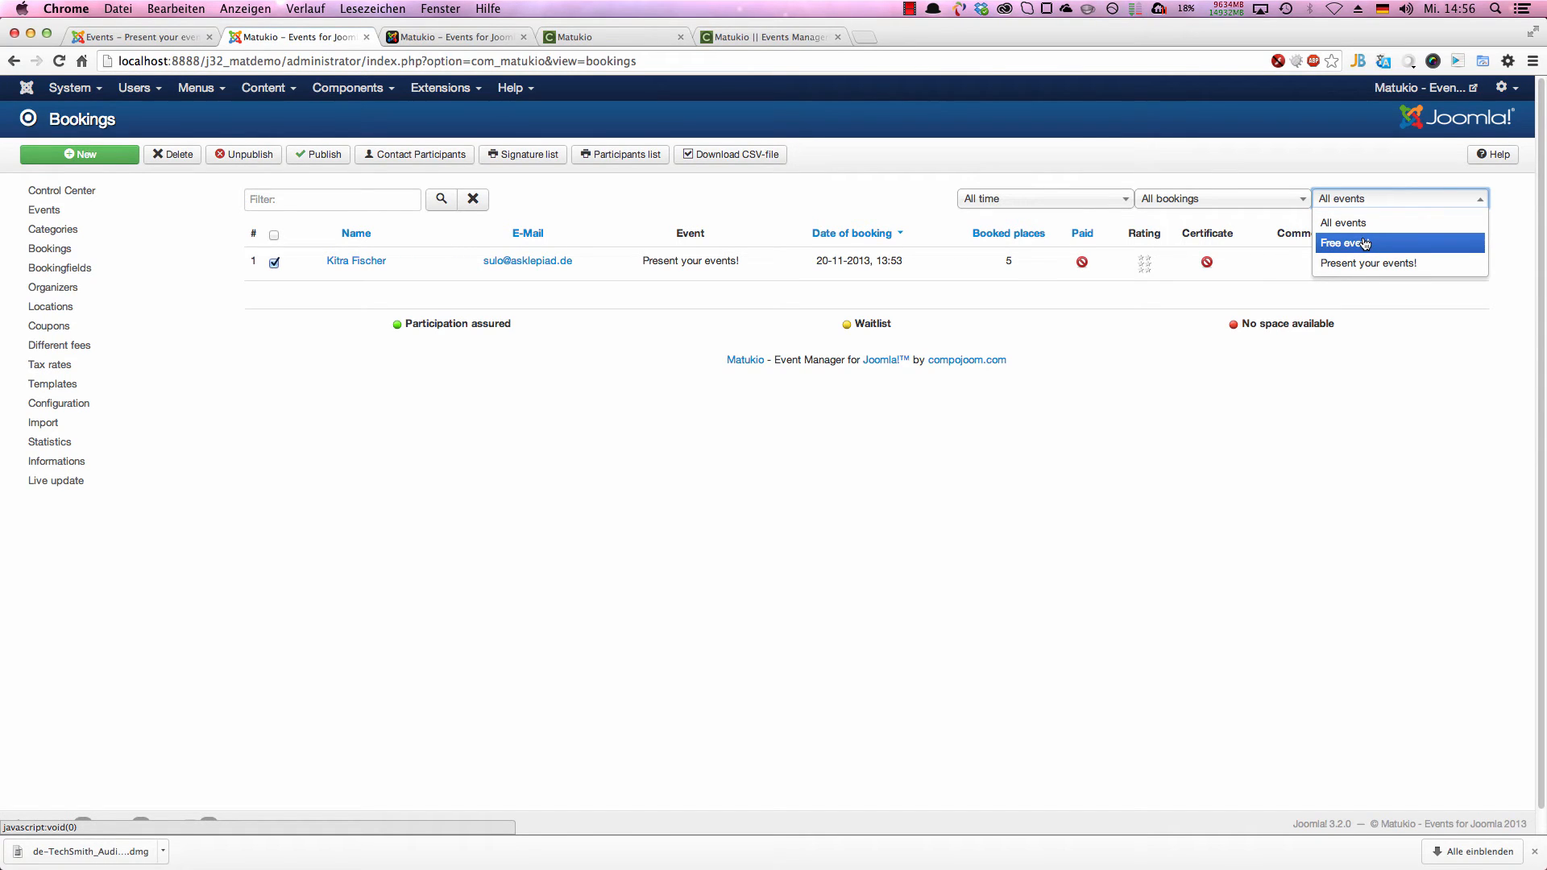
Step: Go to the events list, open the bookings of the Present your events! event and check its event filter choices
{"action": "left_click", "coordinate": [45, 210]}
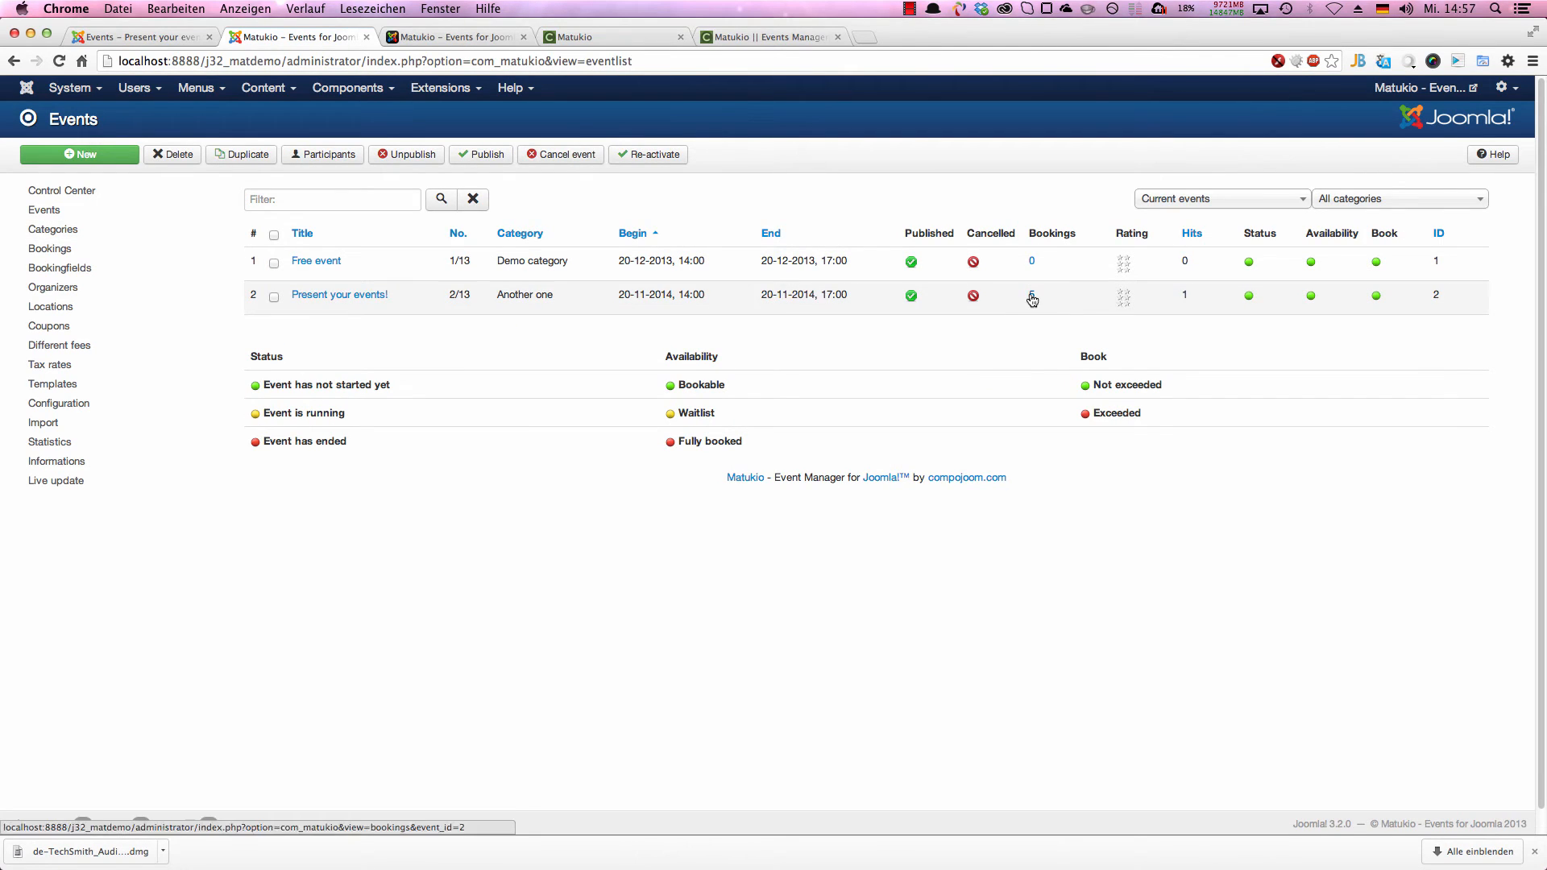
{"action": "left_click", "coordinate": [1032, 297]}
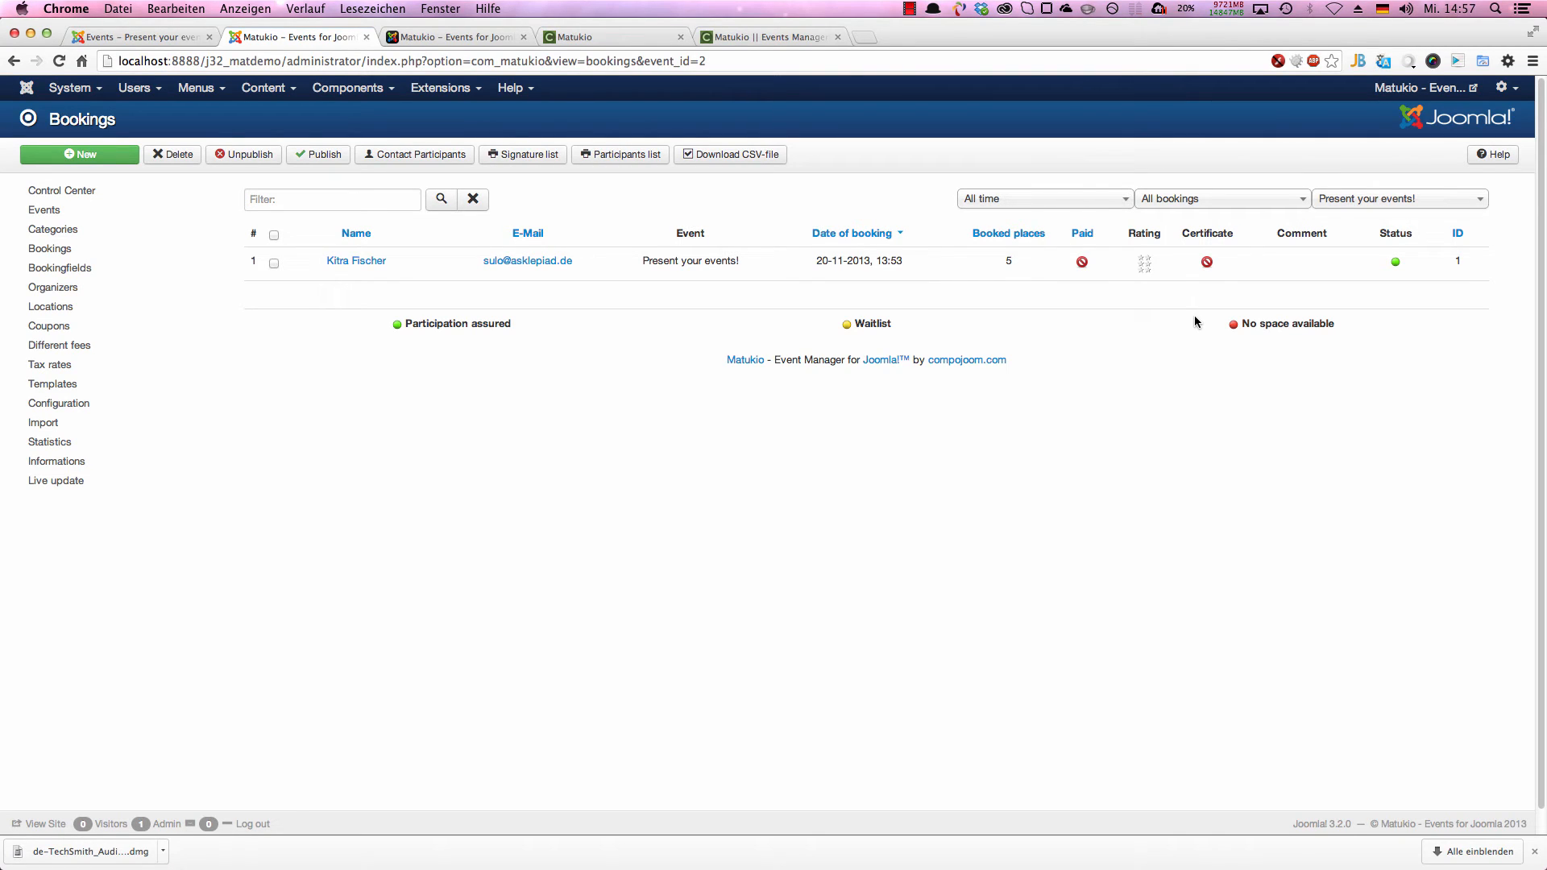
{"action": "left_click", "coordinate": [1364, 199]}
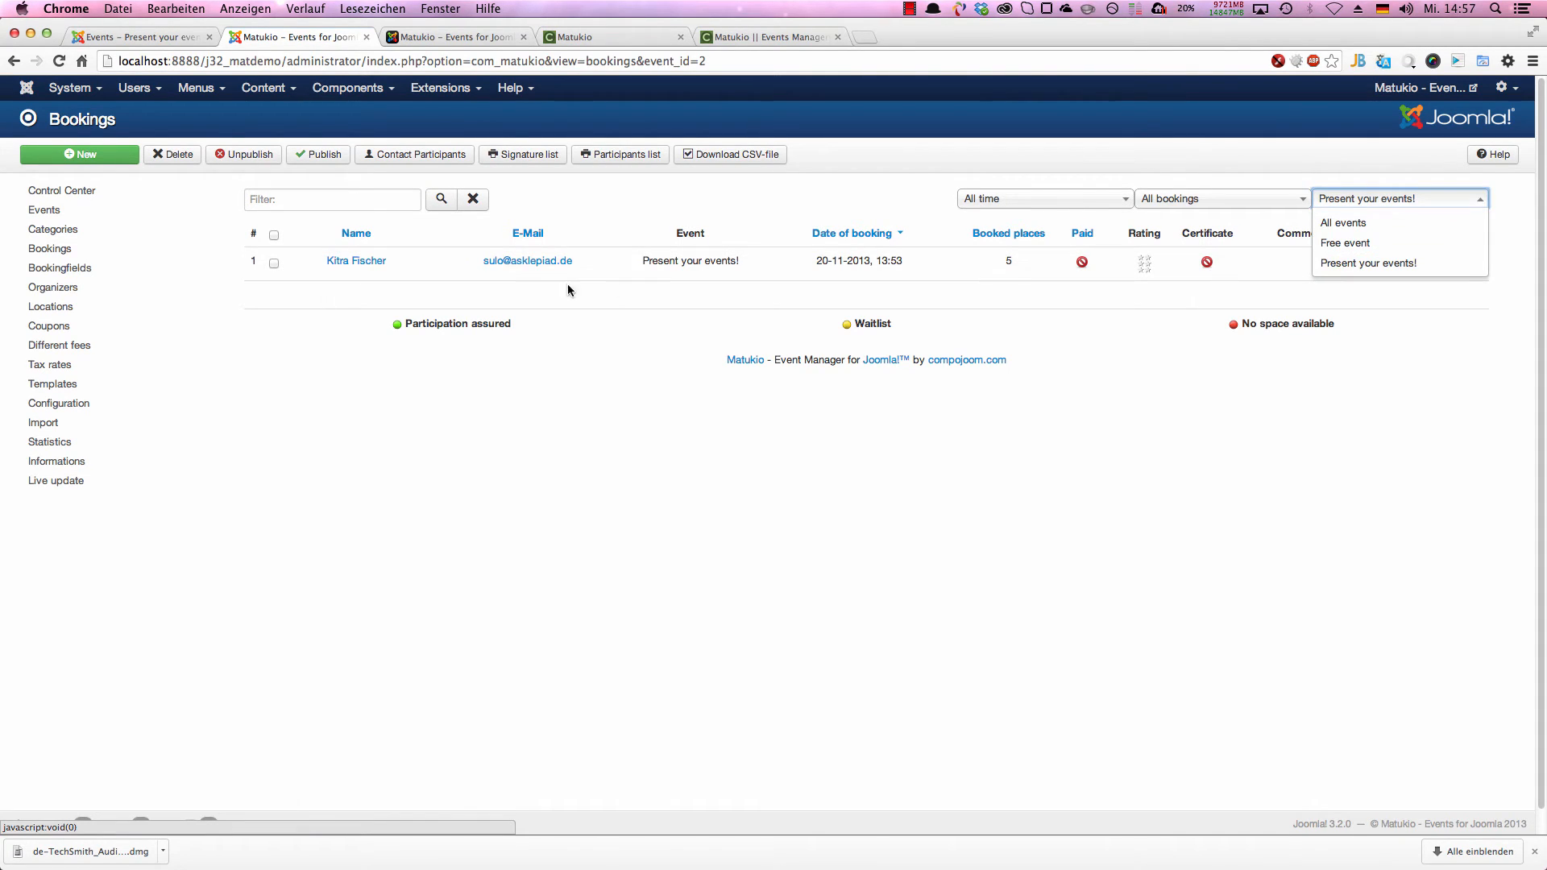
{"action": "left_click", "coordinate": [447, 287]}
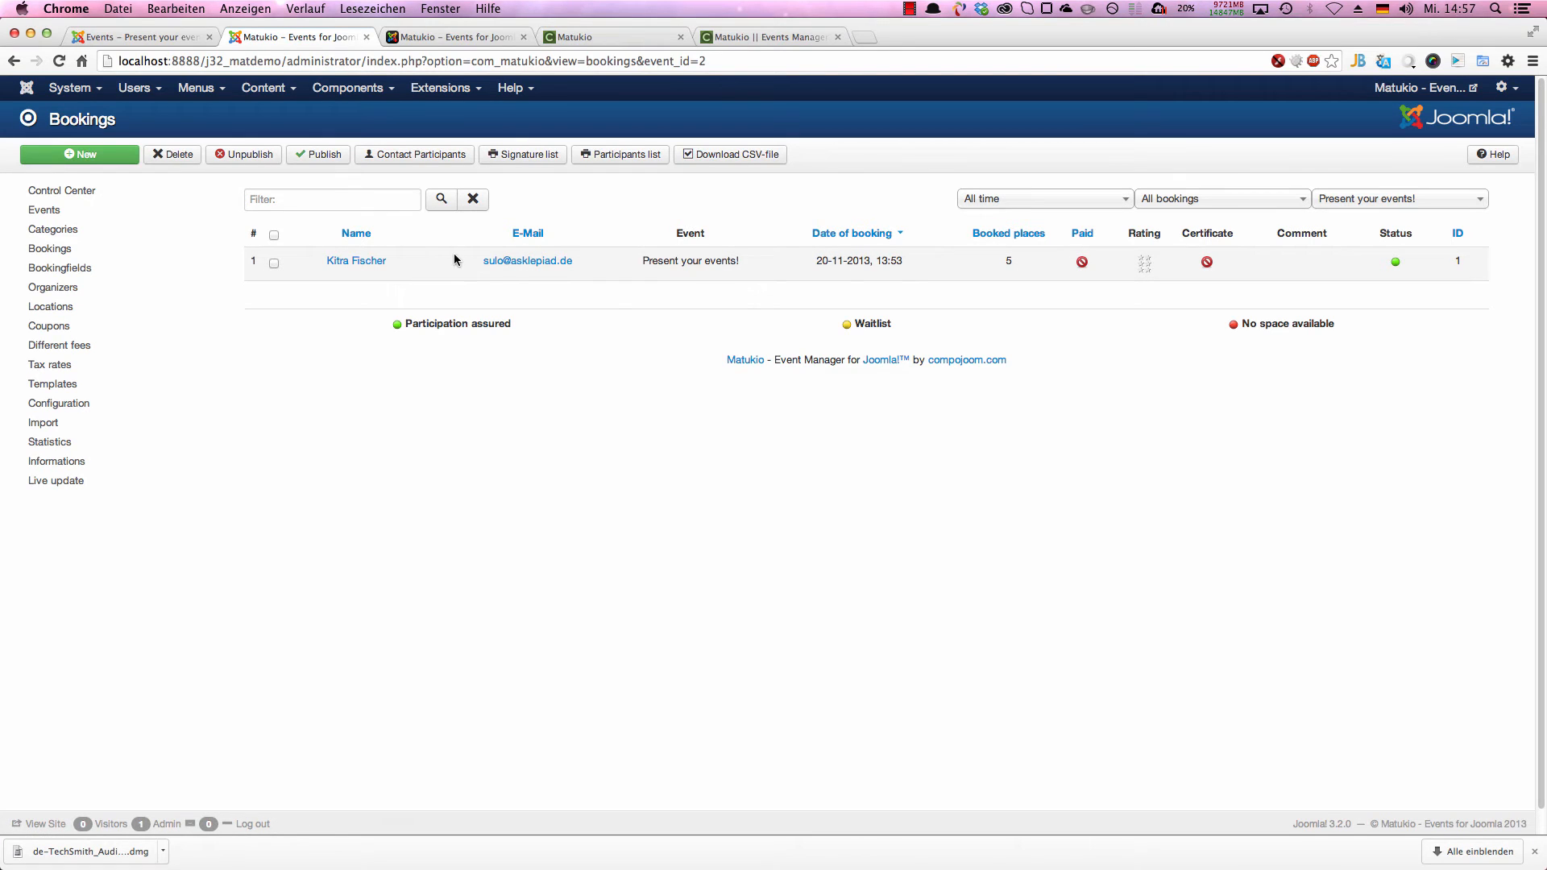
Step: Open the participant's booking and review its personal details, payment method, booked places and total amounts
{"action": "left_click", "coordinate": [342, 262]}
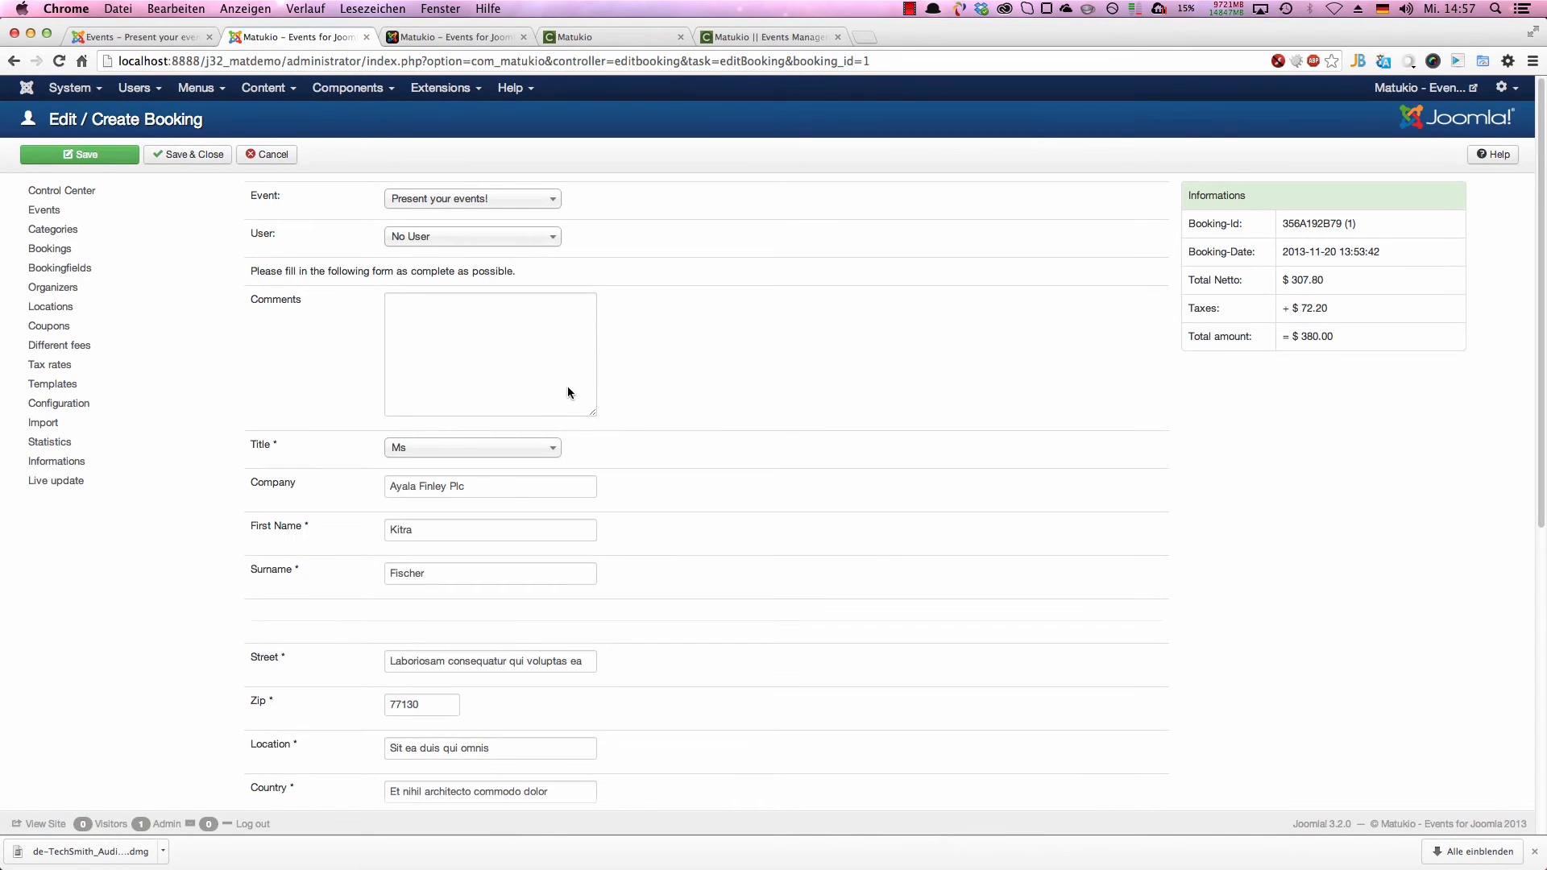
{"action": "scroll", "coordinate": [703, 390], "scroll_direction": "down", "scroll_amount": 1}
{"action": "scroll", "coordinate": [702, 396], "scroll_direction": "down", "scroll_amount": 6}
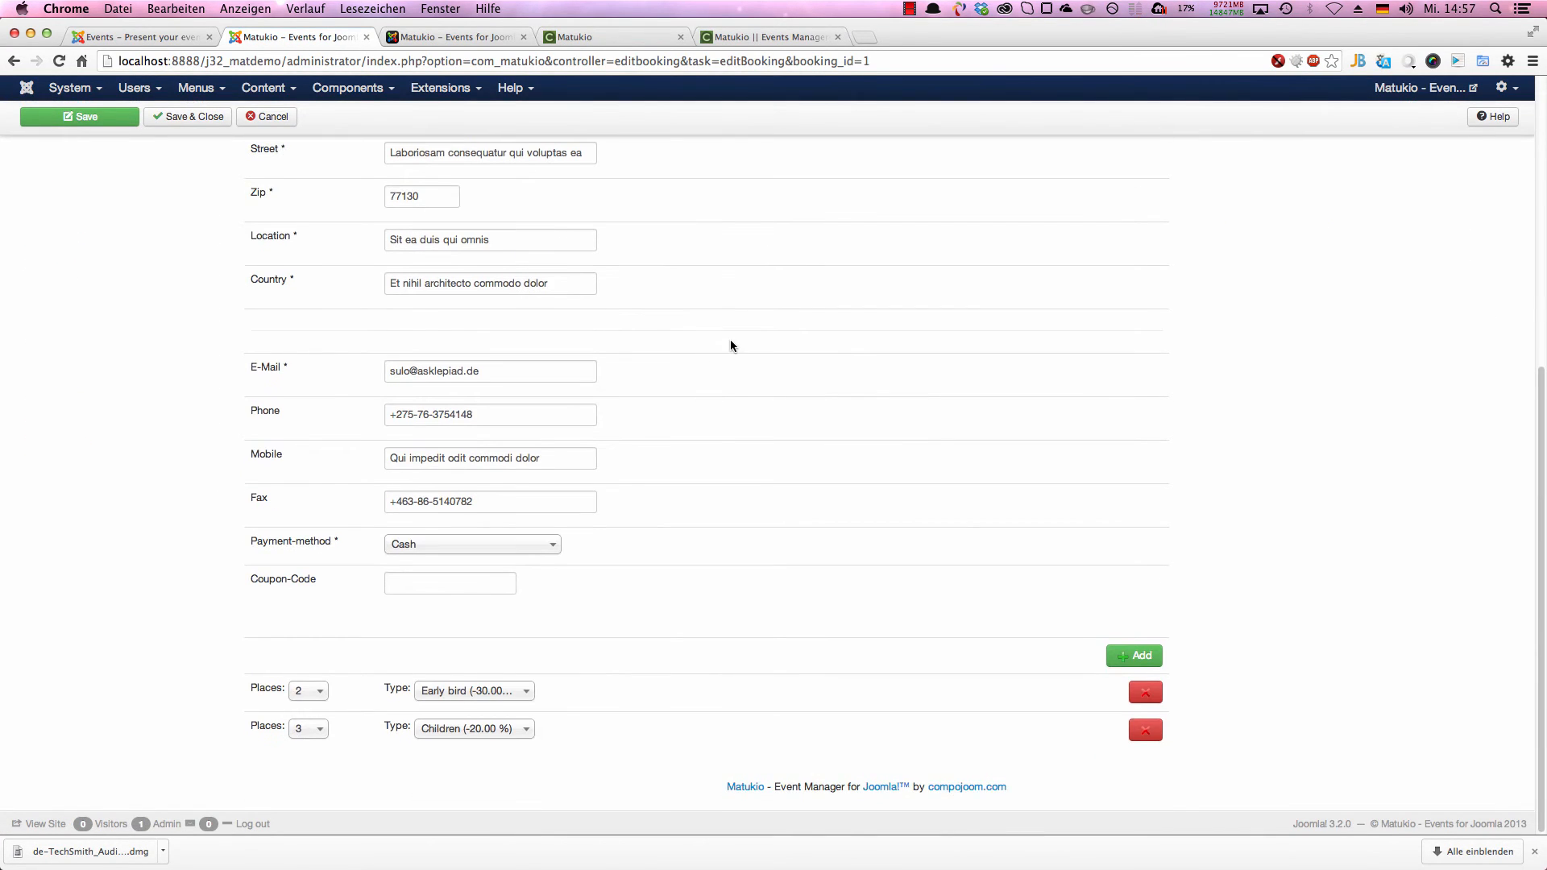
{"action": "scroll", "coordinate": [727, 337], "scroll_direction": "up", "scroll_amount": 6}
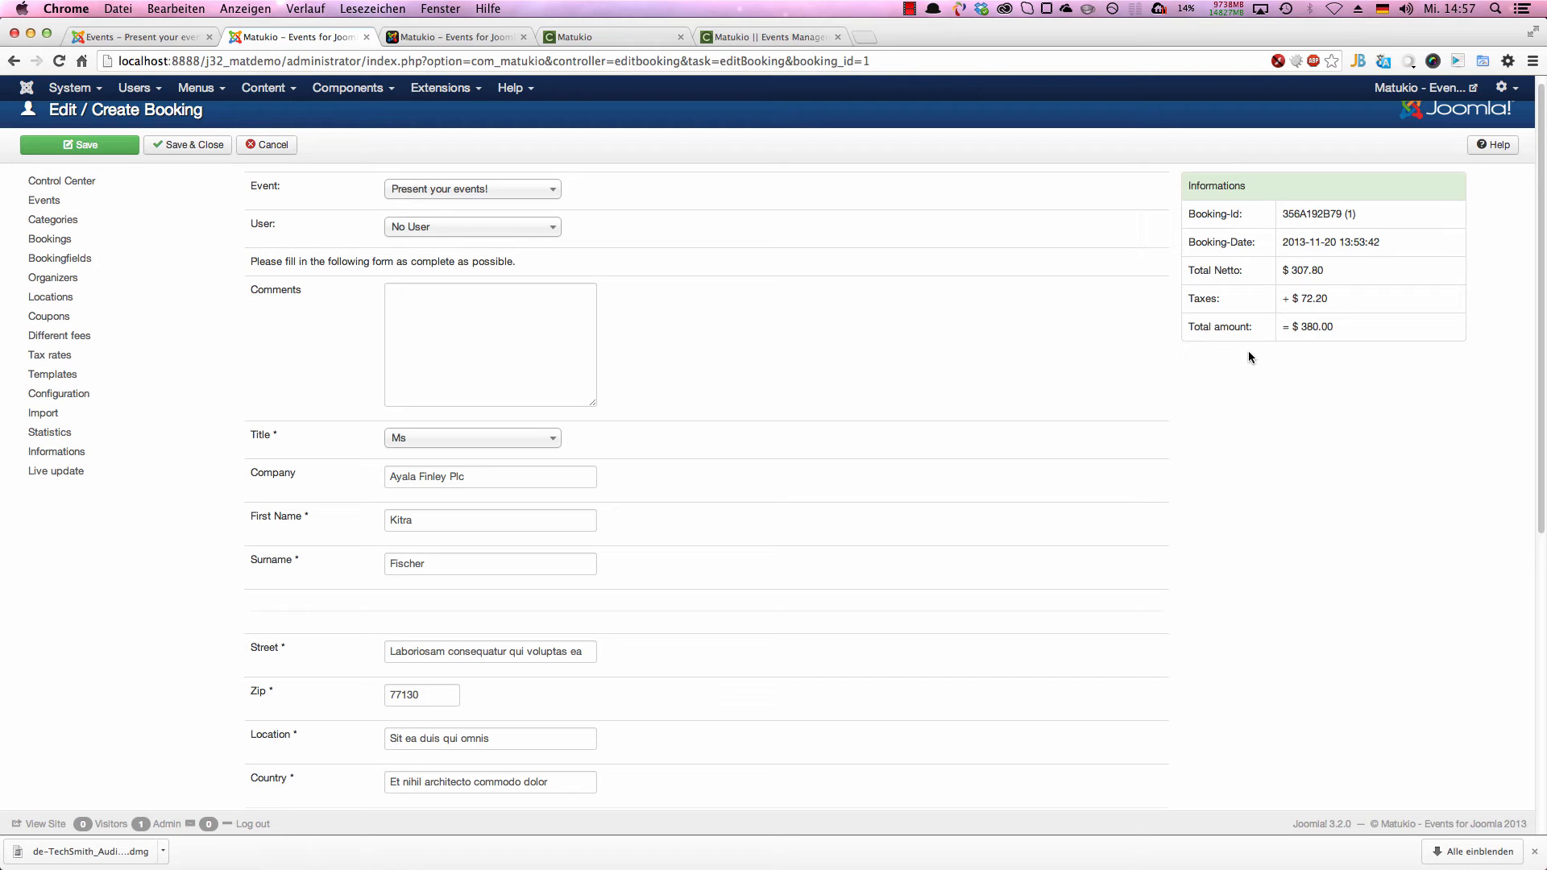
{"action": "scroll", "coordinate": [746, 530], "scroll_direction": "down", "scroll_amount": 1}
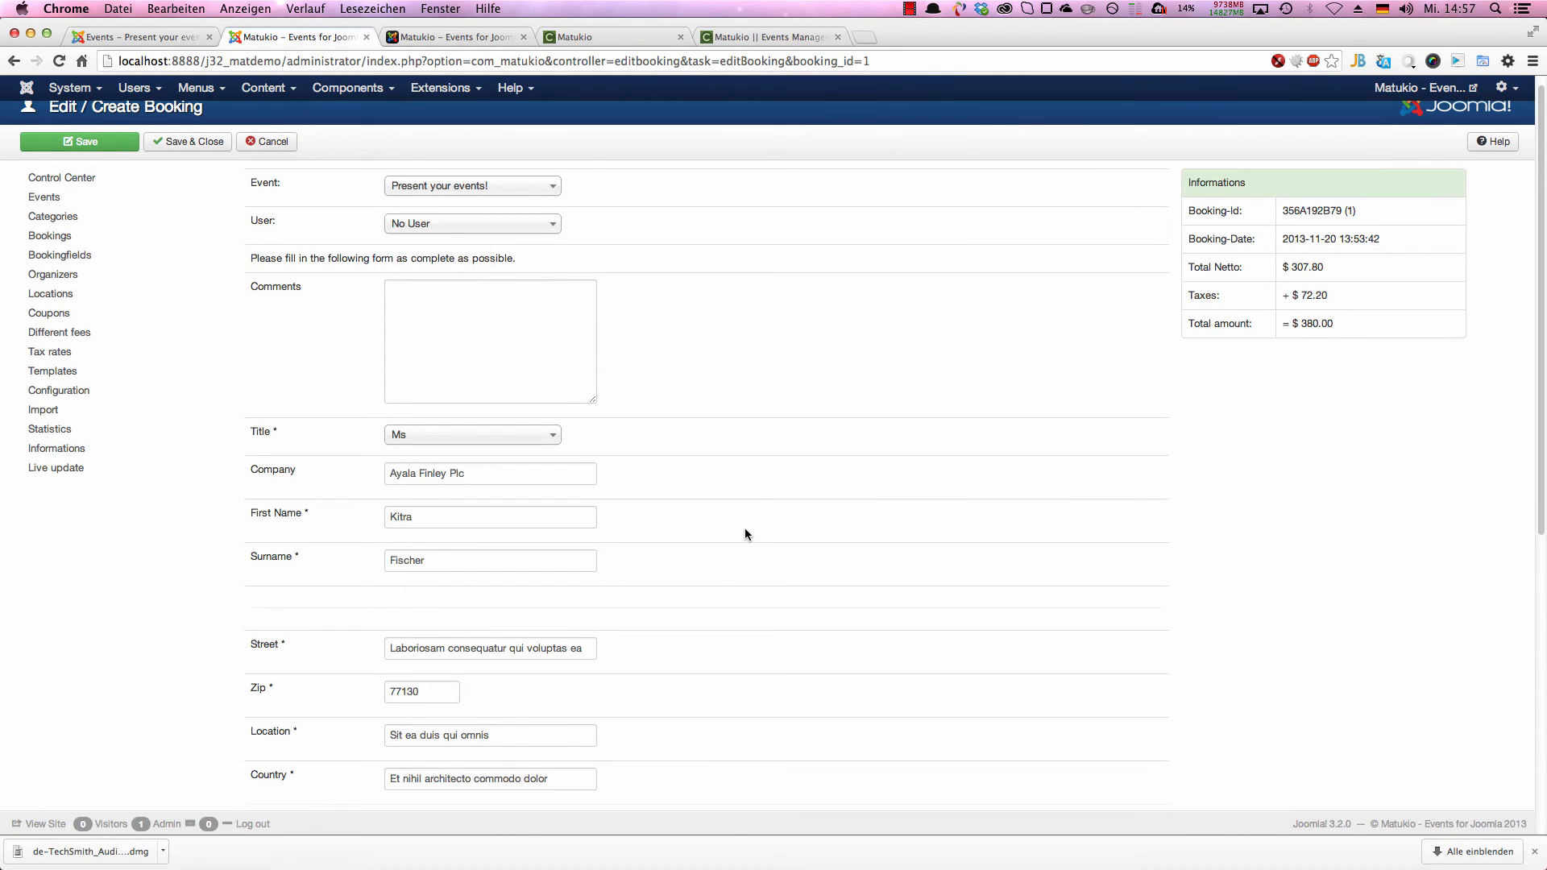
{"action": "scroll", "coordinate": [745, 533], "scroll_direction": "down", "scroll_amount": 10}
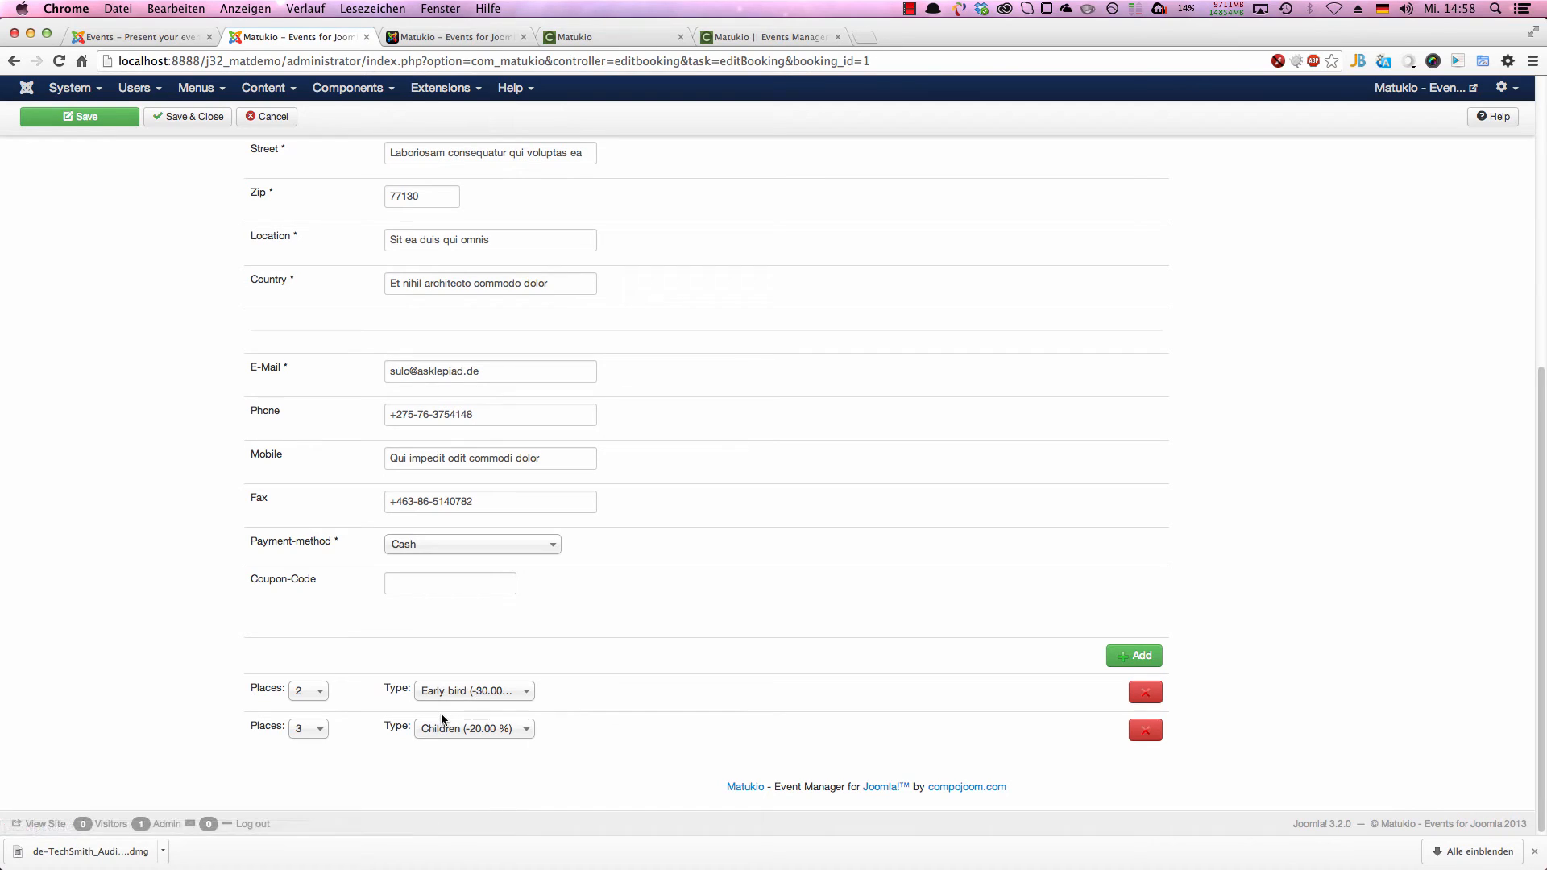
Step: Add a ticket entry to the booking with 1 place and the ticket type Early bird (-30.00 %)
{"action": "left_click", "coordinate": [1159, 659]}
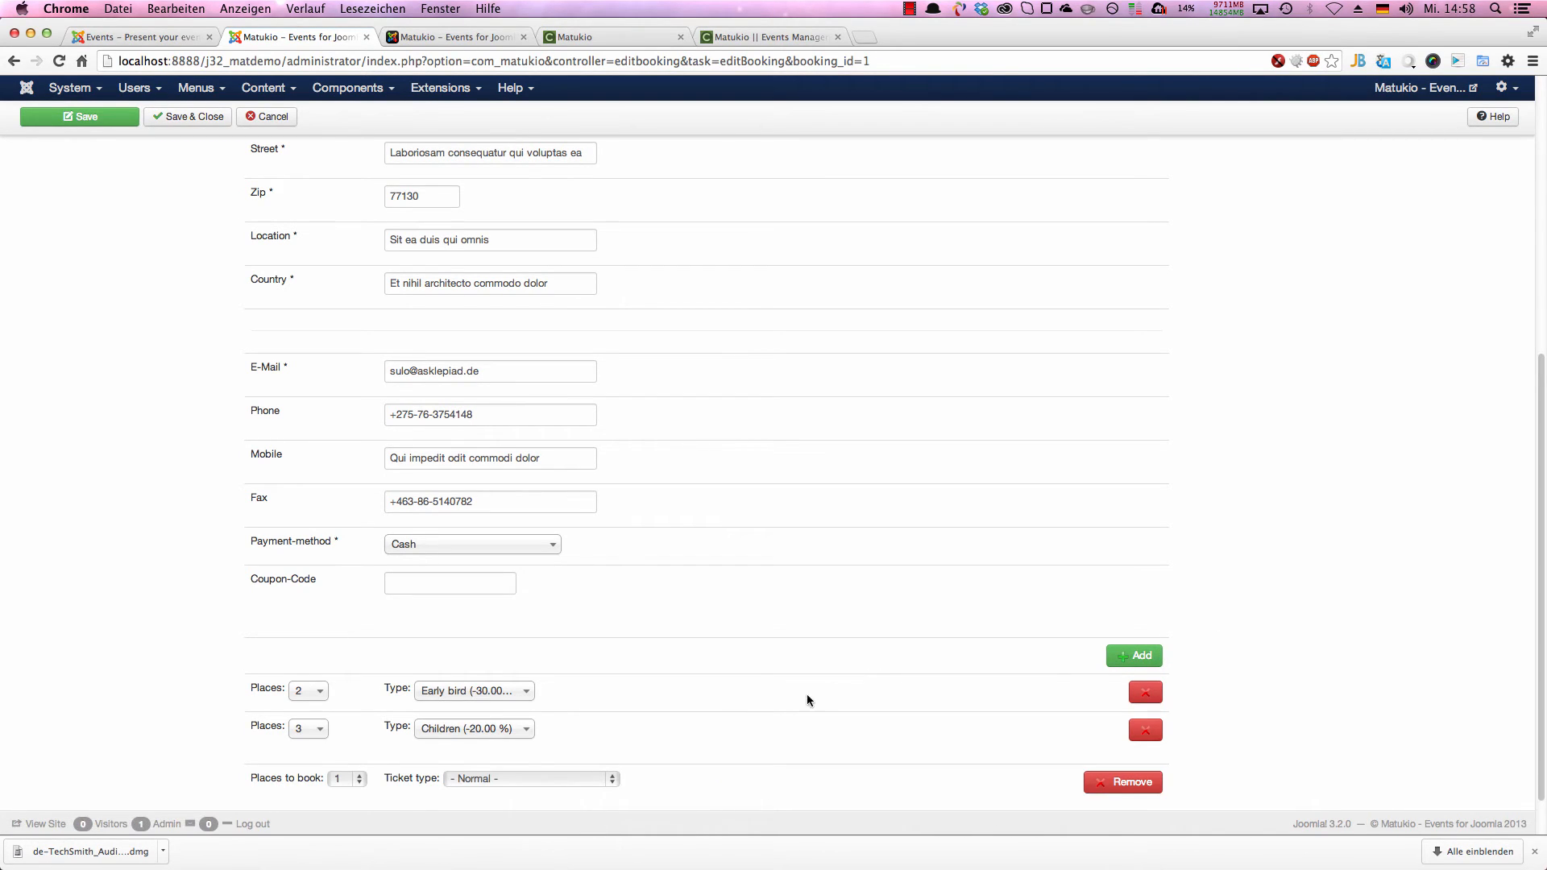
{"action": "scroll", "coordinate": [419, 778], "scroll_direction": "down", "scroll_amount": 2}
{"action": "left_click", "coordinate": [366, 731]}
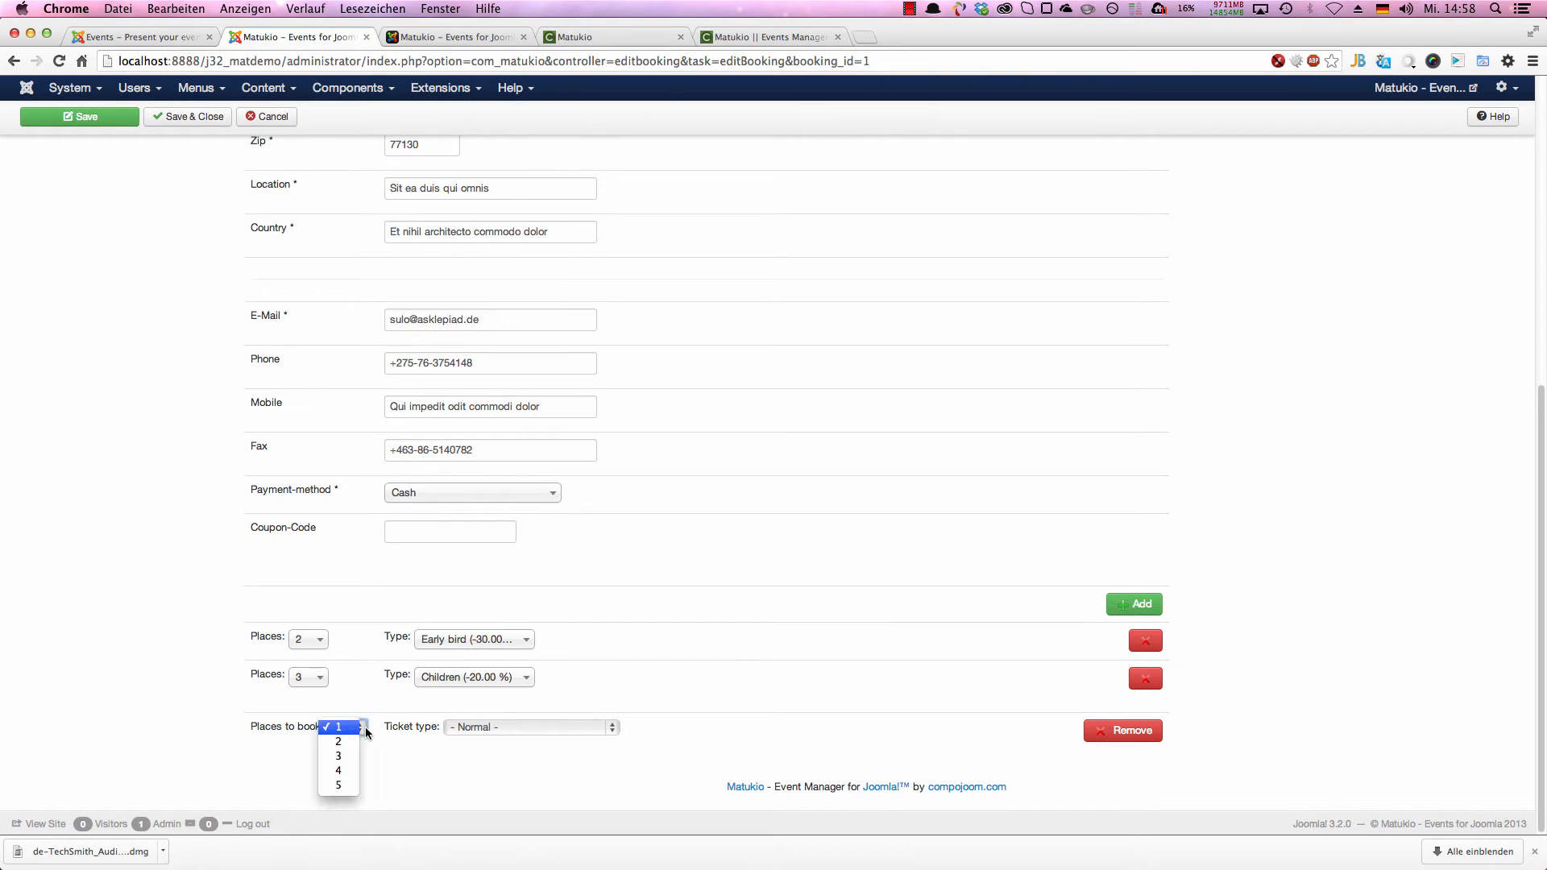
{"action": "left_click", "coordinate": [440, 737]}
{"action": "left_click", "coordinate": [533, 732]}
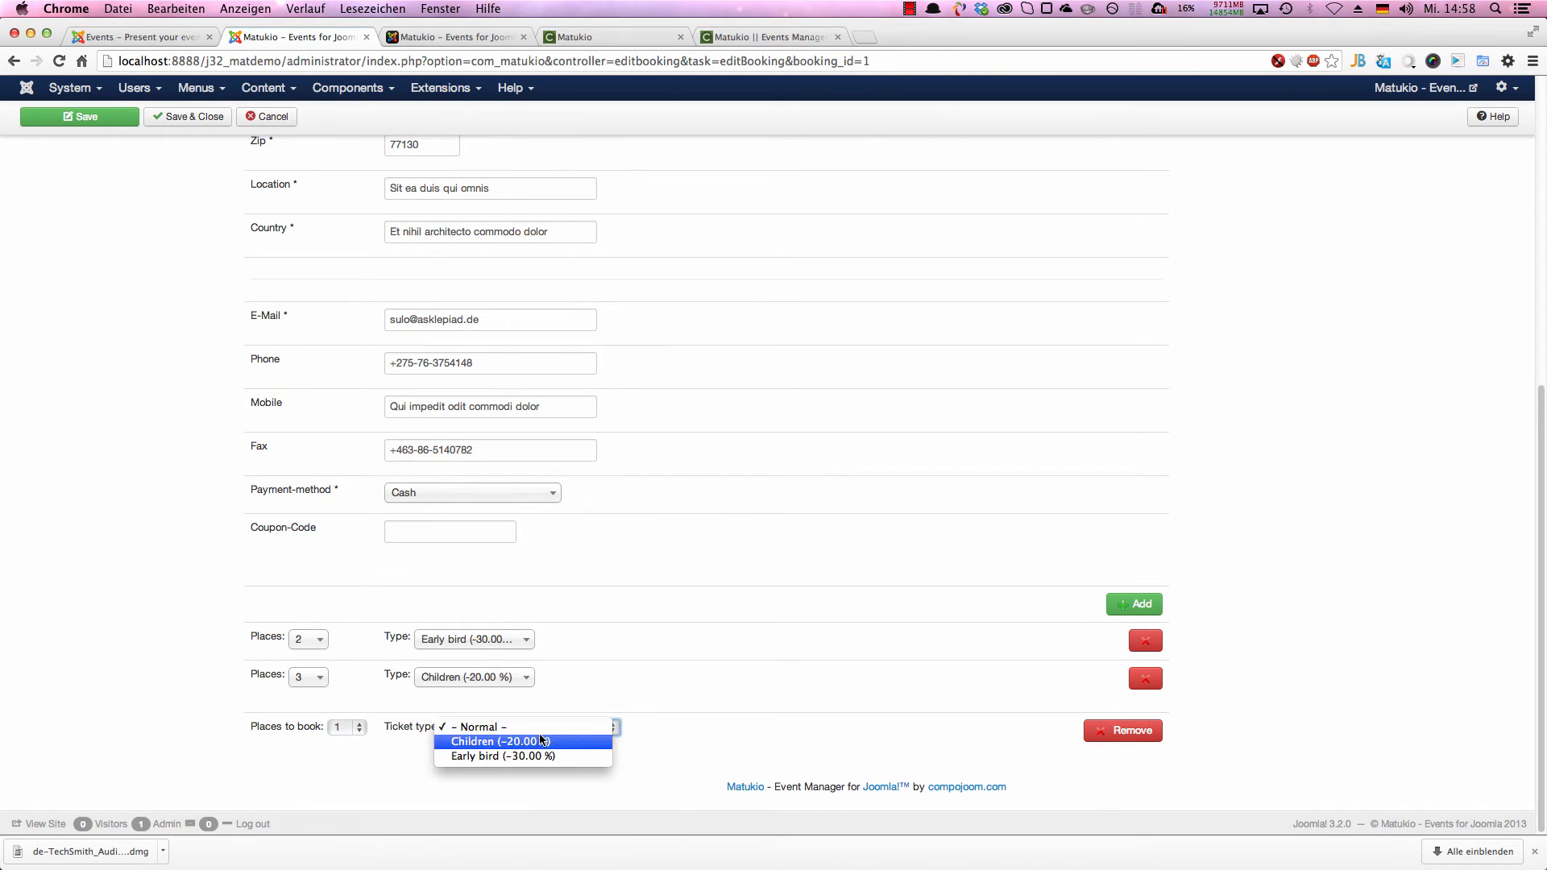
{"action": "left_click", "coordinate": [541, 758]}
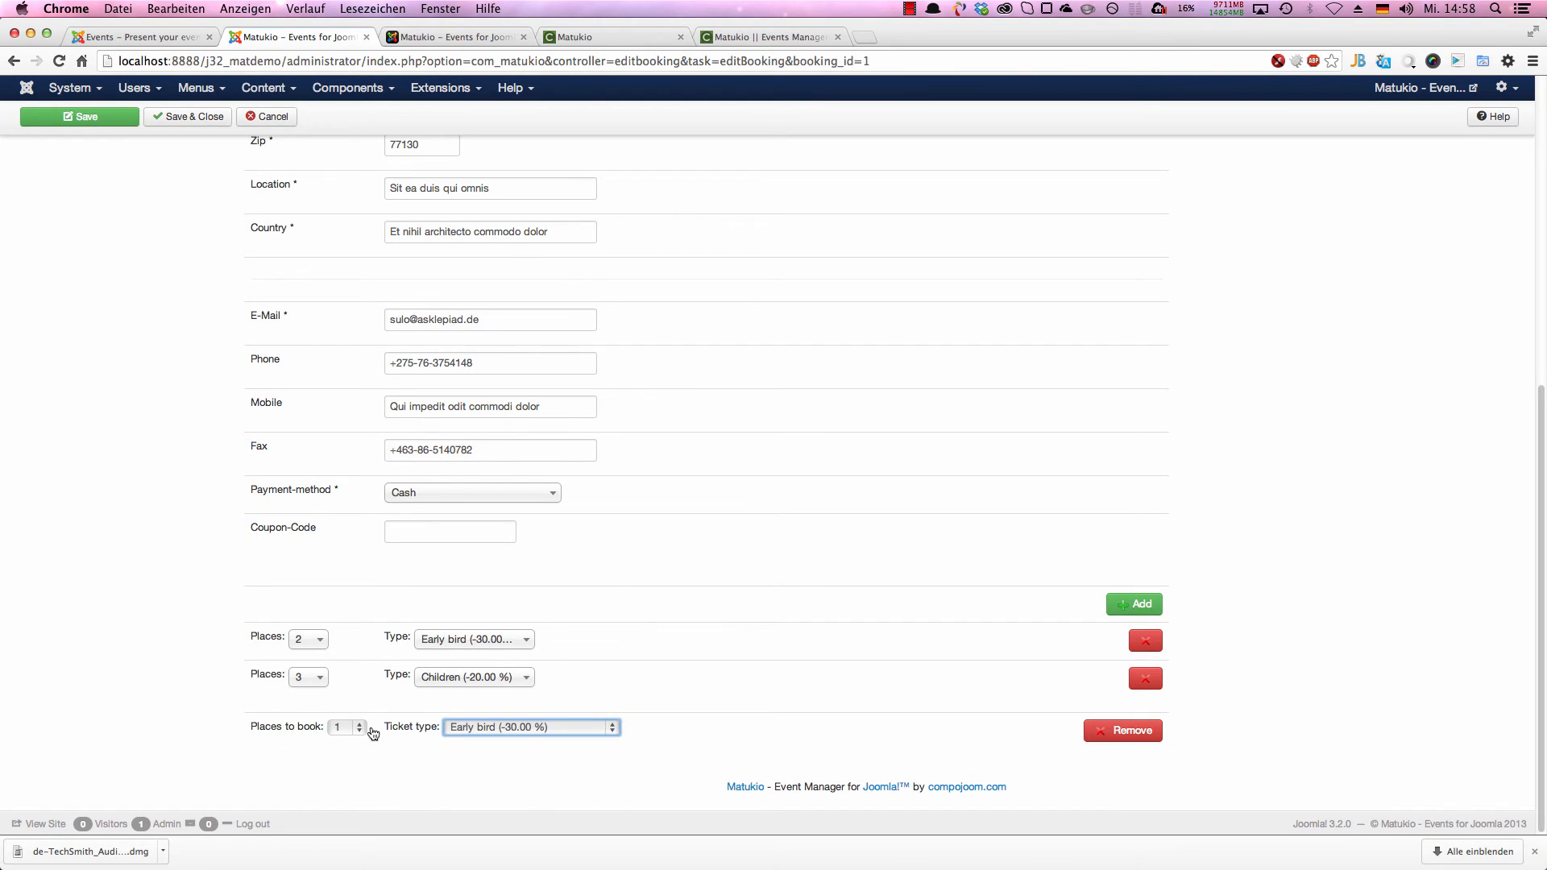
Step: View the events the booking can be assigned to and cancel editing the booking
{"action": "scroll", "coordinate": [858, 564], "scroll_direction": "up", "scroll_amount": 10}
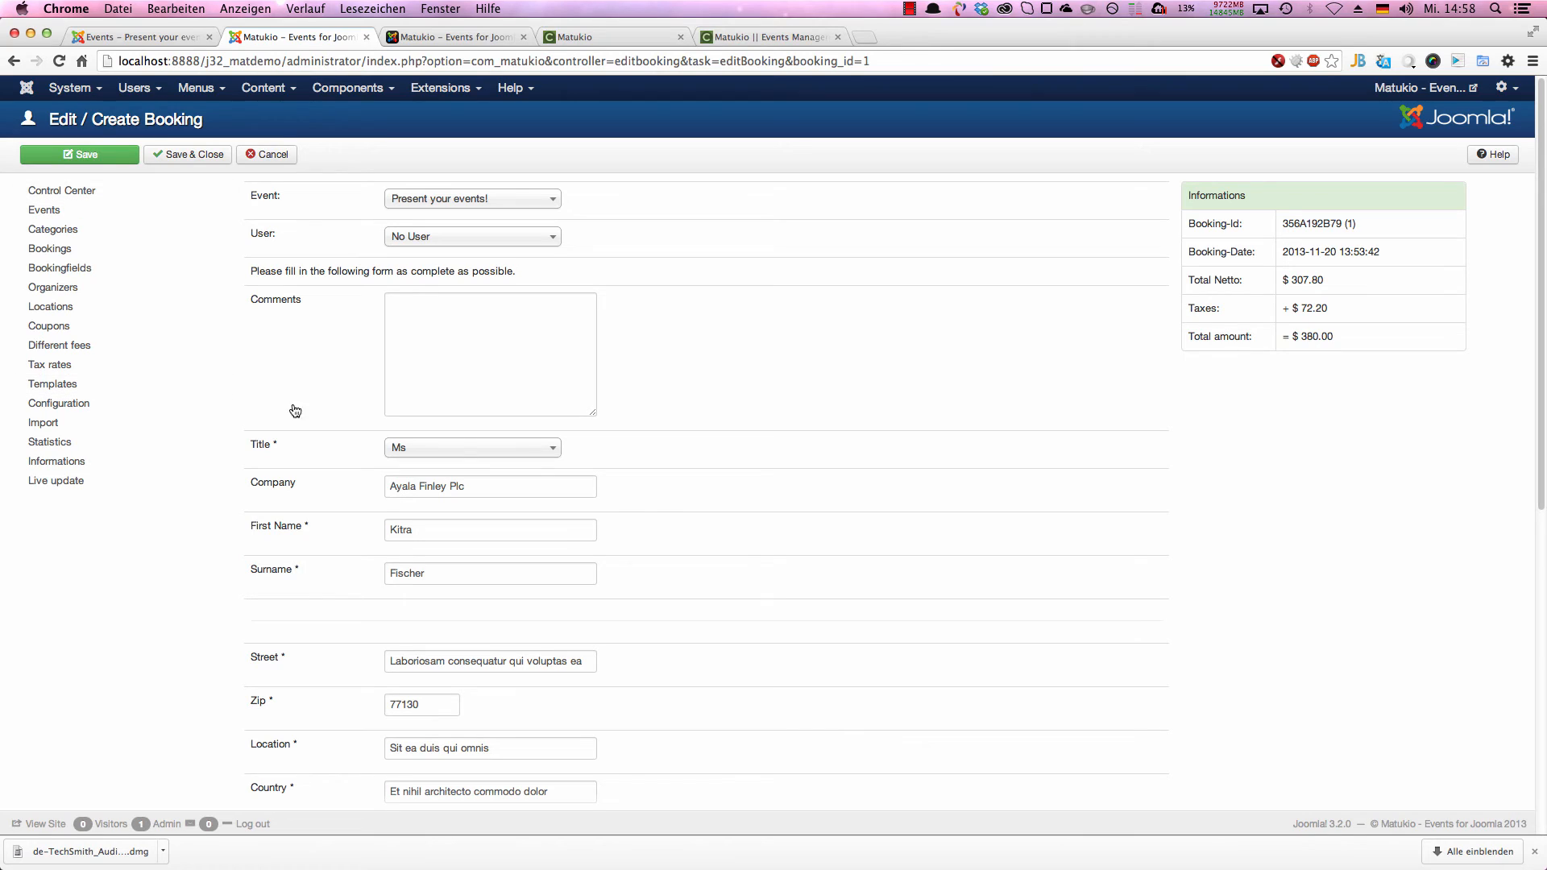
{"action": "left_click", "coordinate": [452, 211]}
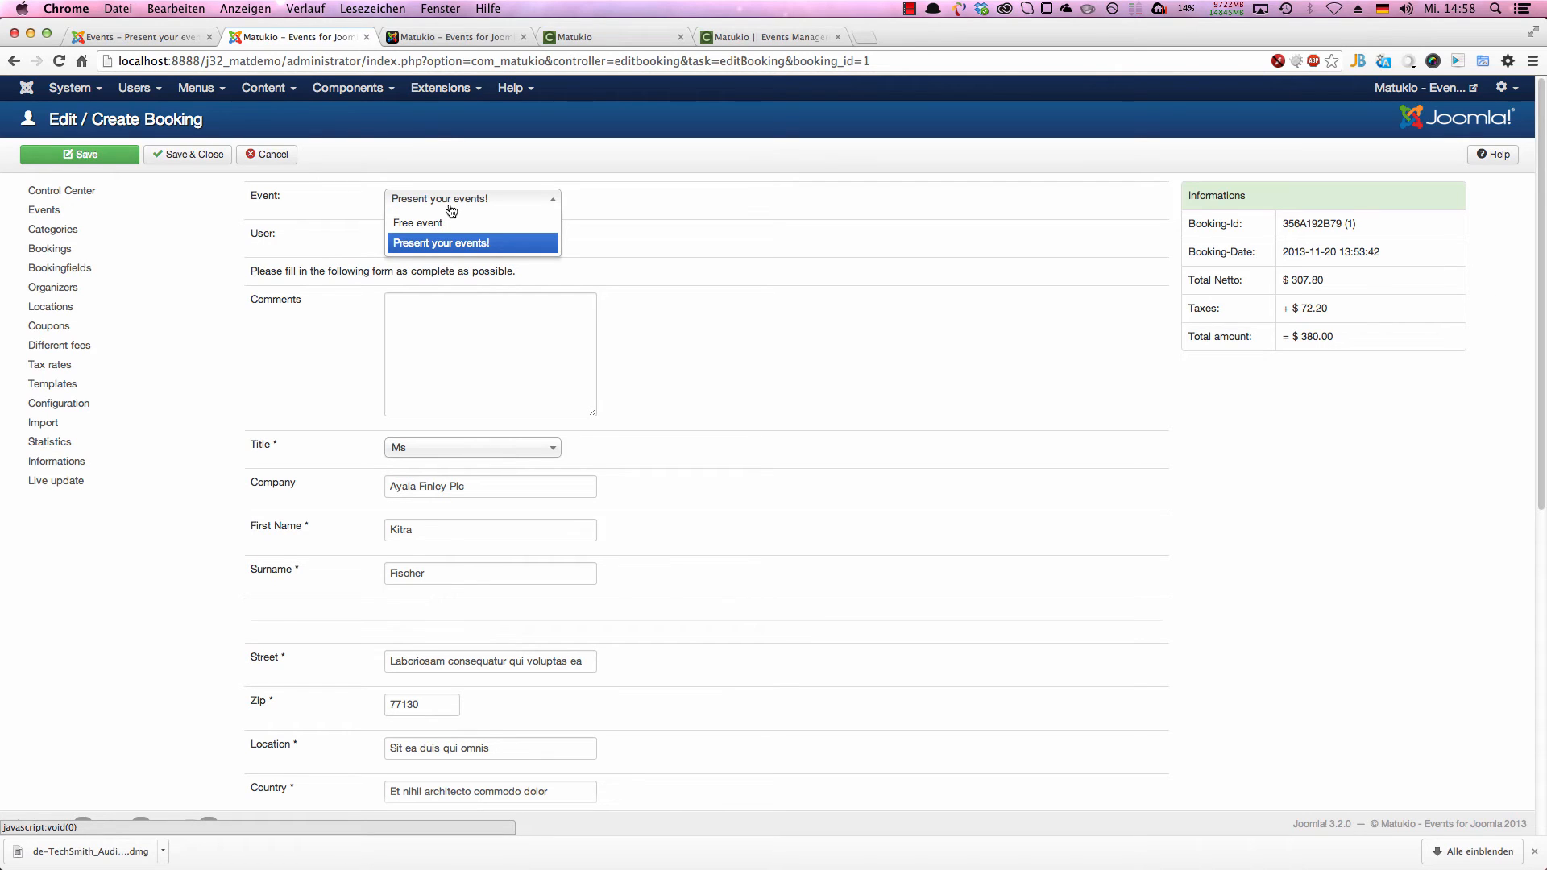
{"action": "left_click", "coordinate": [789, 321]}
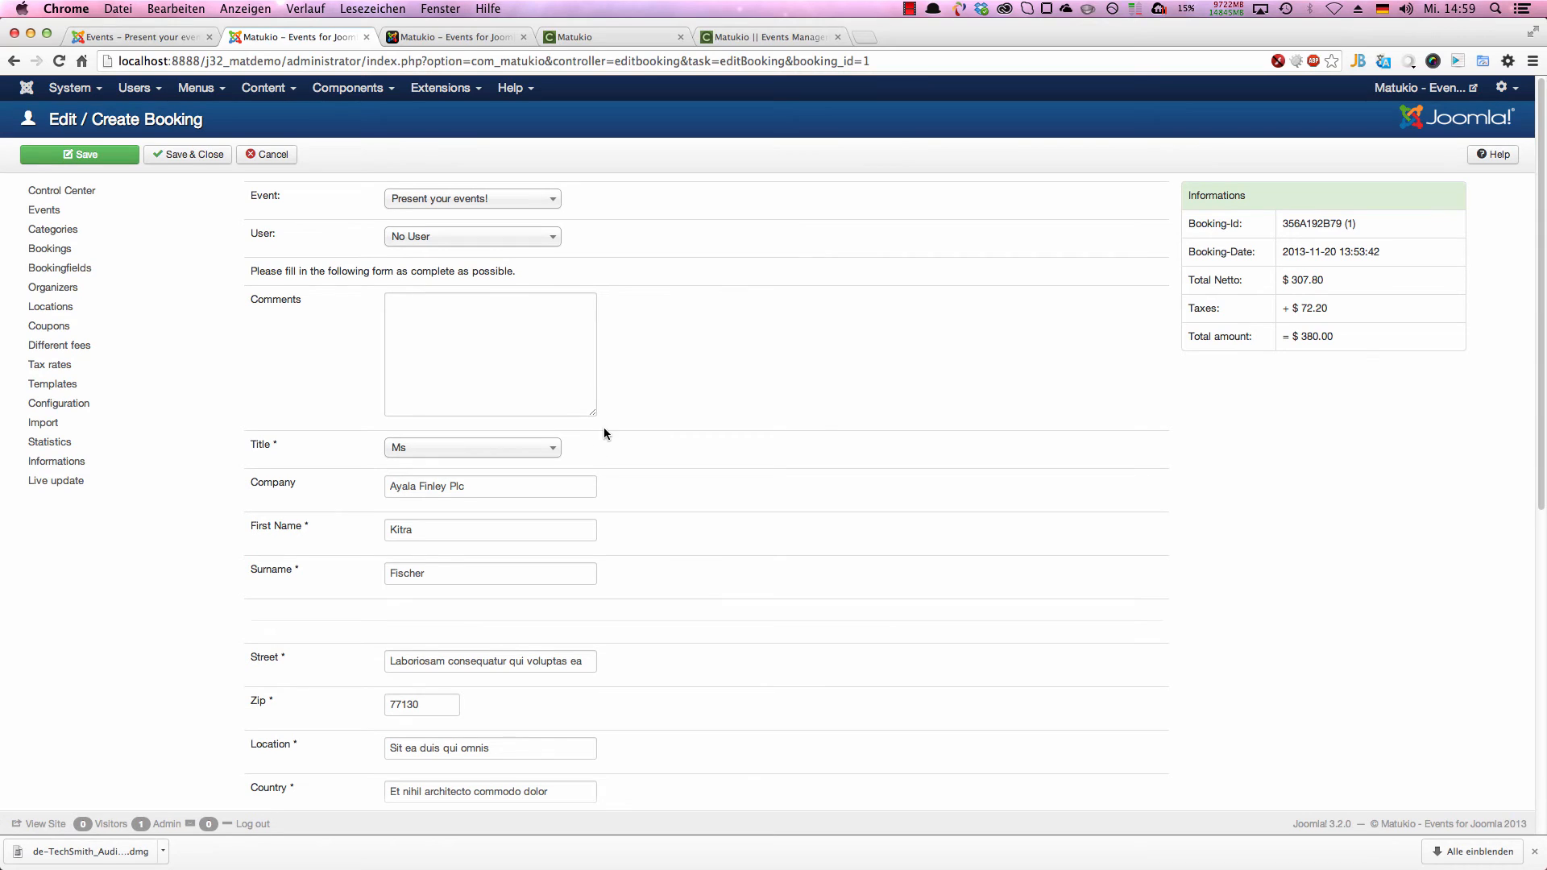
{"action": "left_click", "coordinate": [263, 155]}
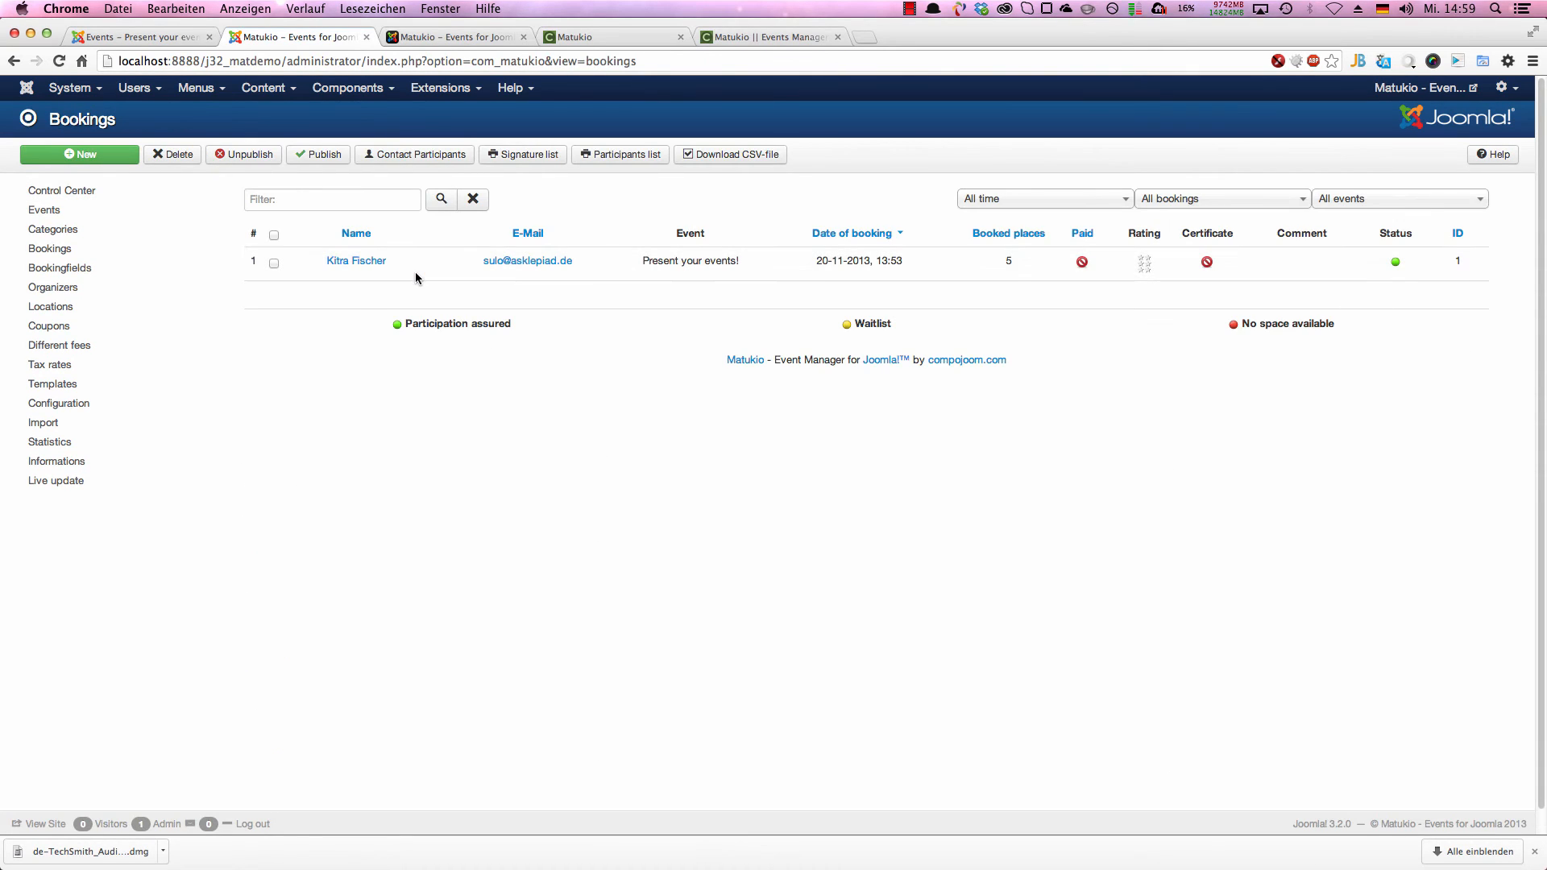
Step: Go to the events list and start creating a new event
{"action": "left_click", "coordinate": [122, 212]}
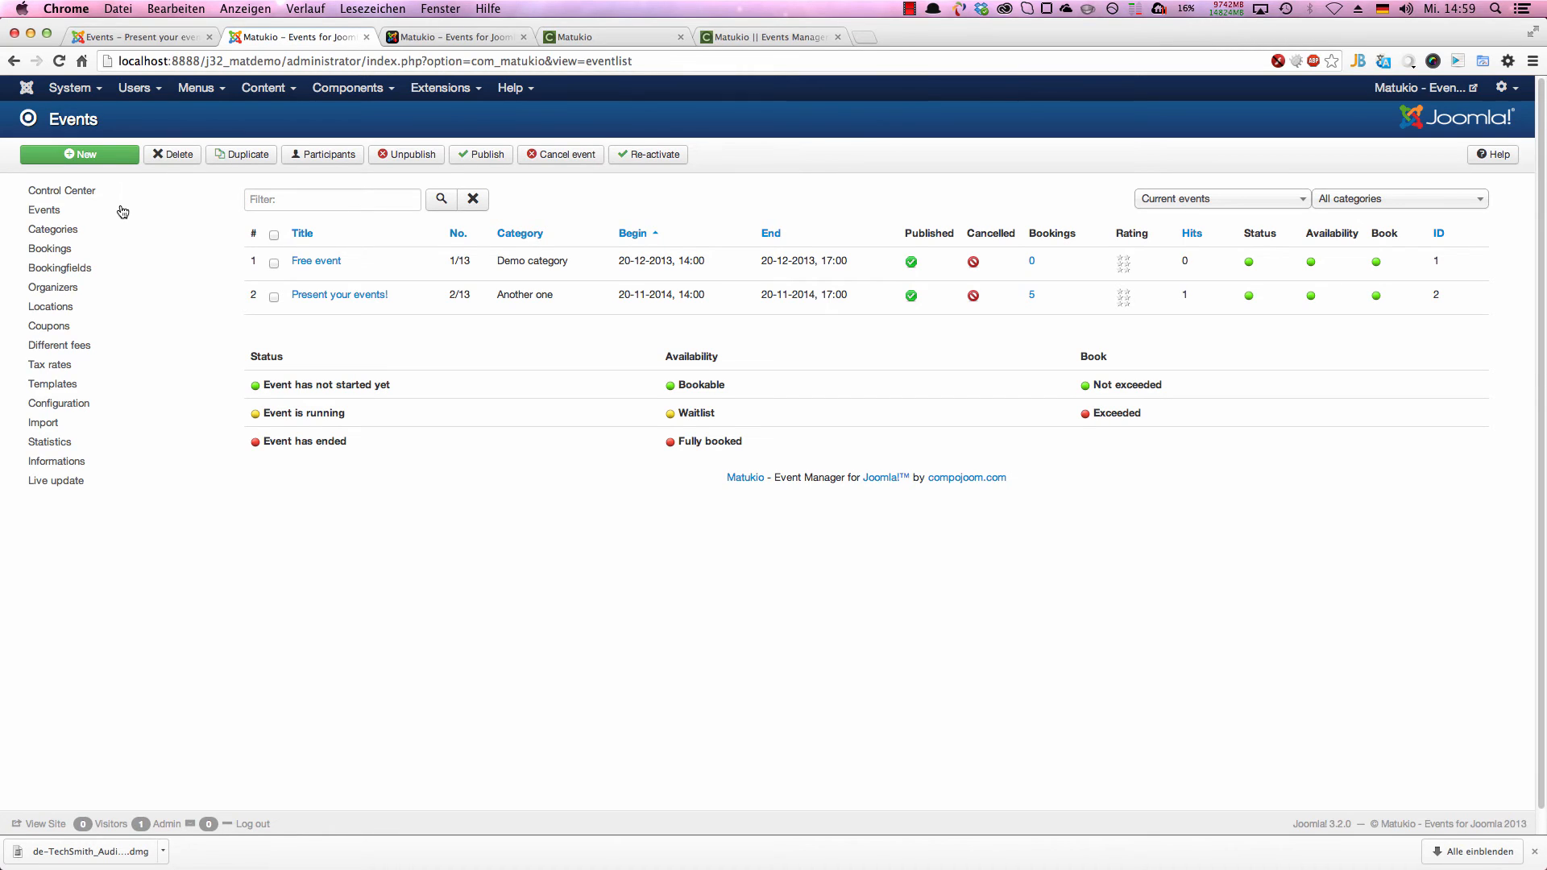
{"action": "left_click", "coordinate": [89, 155]}
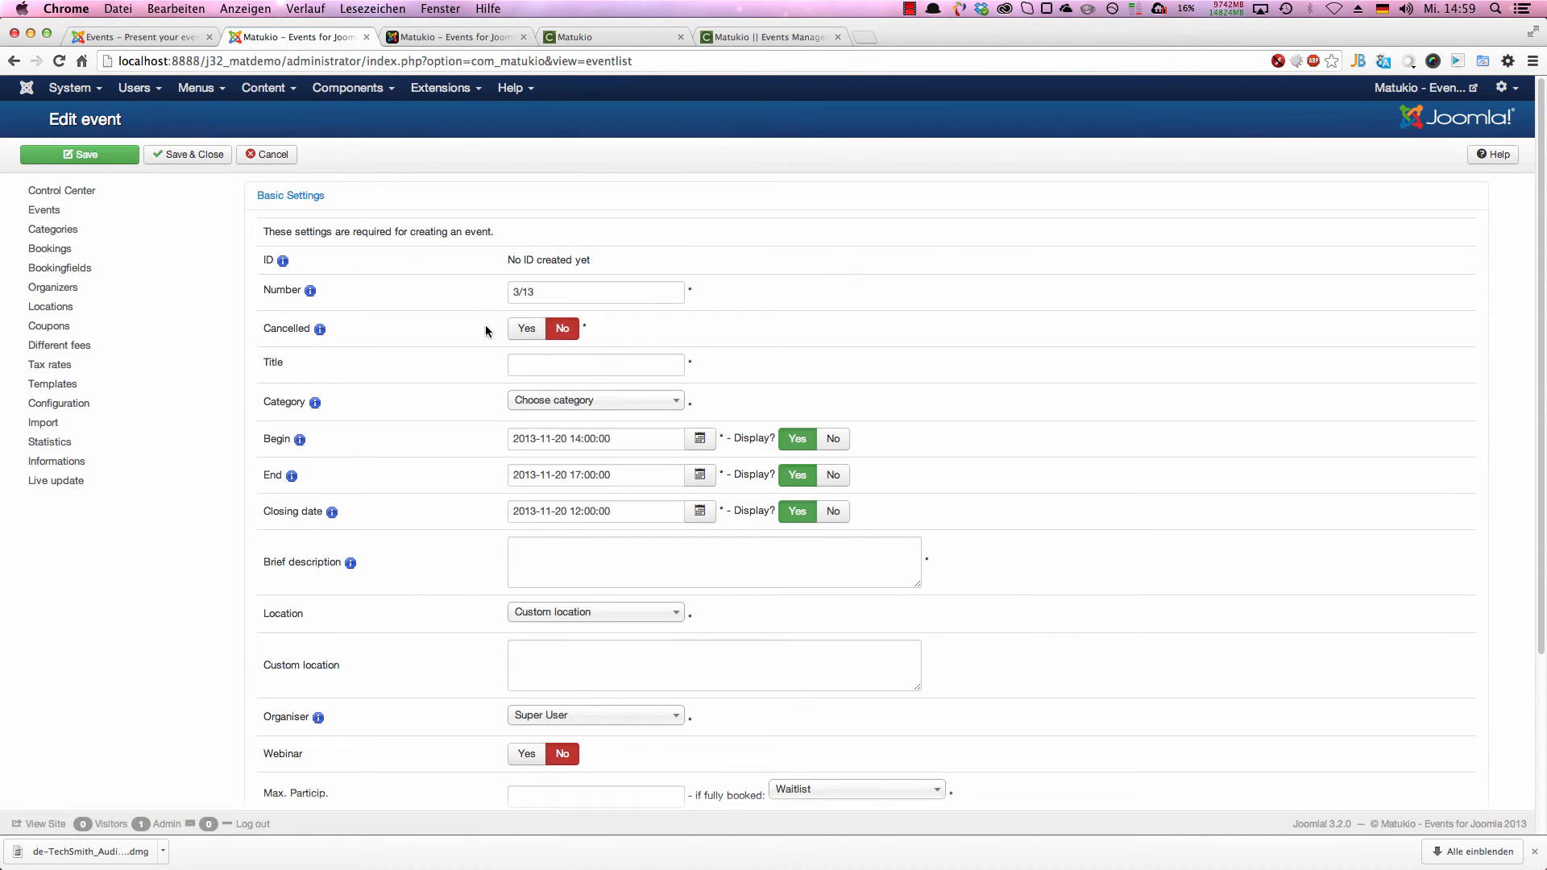
{"action": "left_click", "coordinate": [585, 366]}
{"action": "type", "text": "A"}
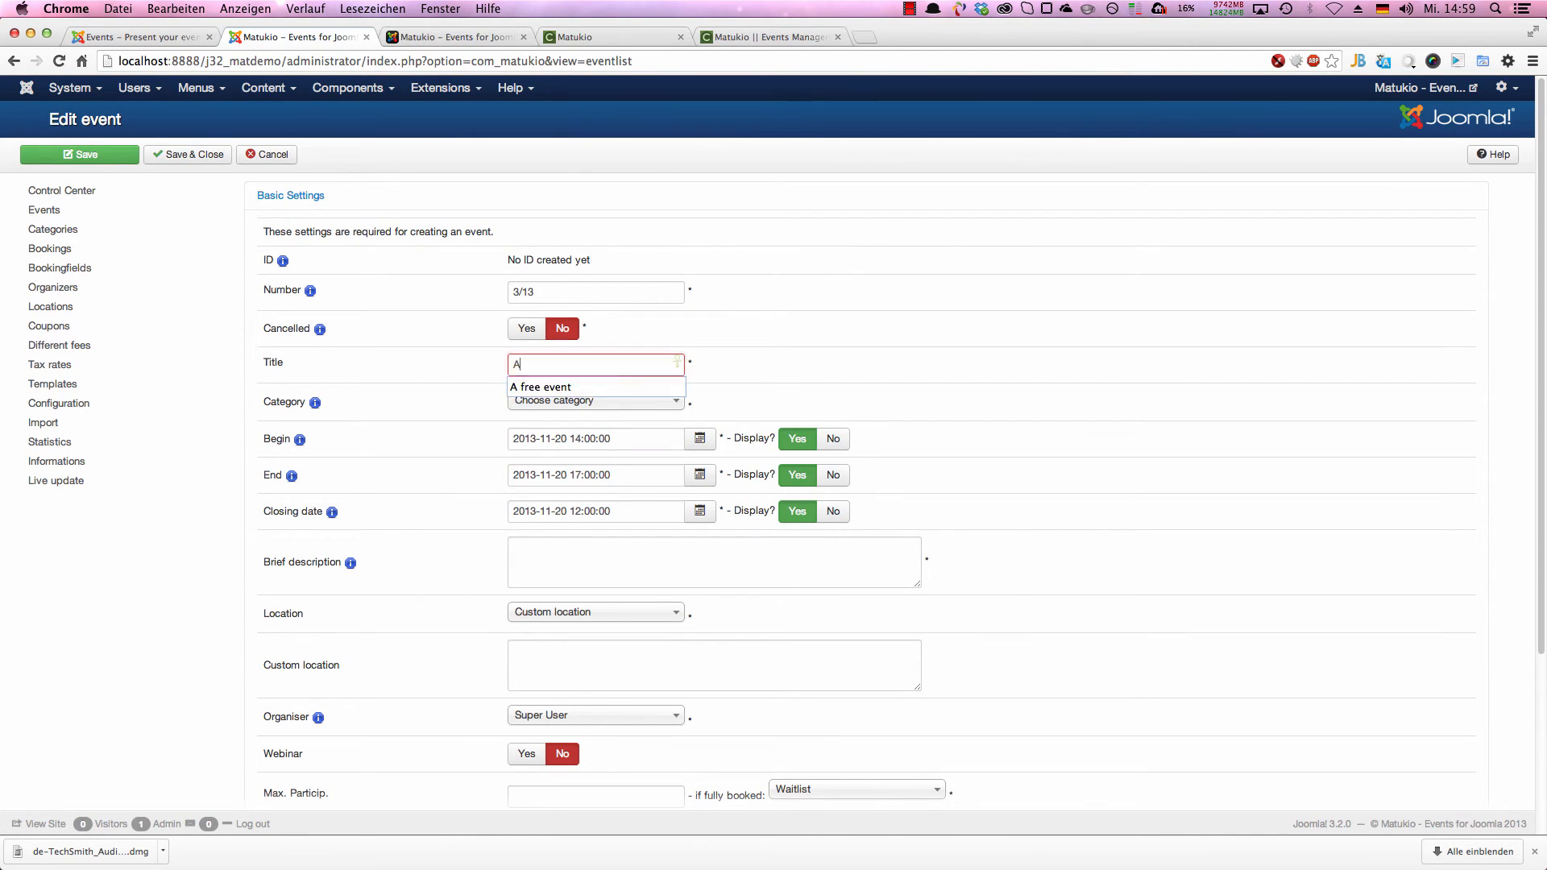
{"action": "type", "text": " second event"}
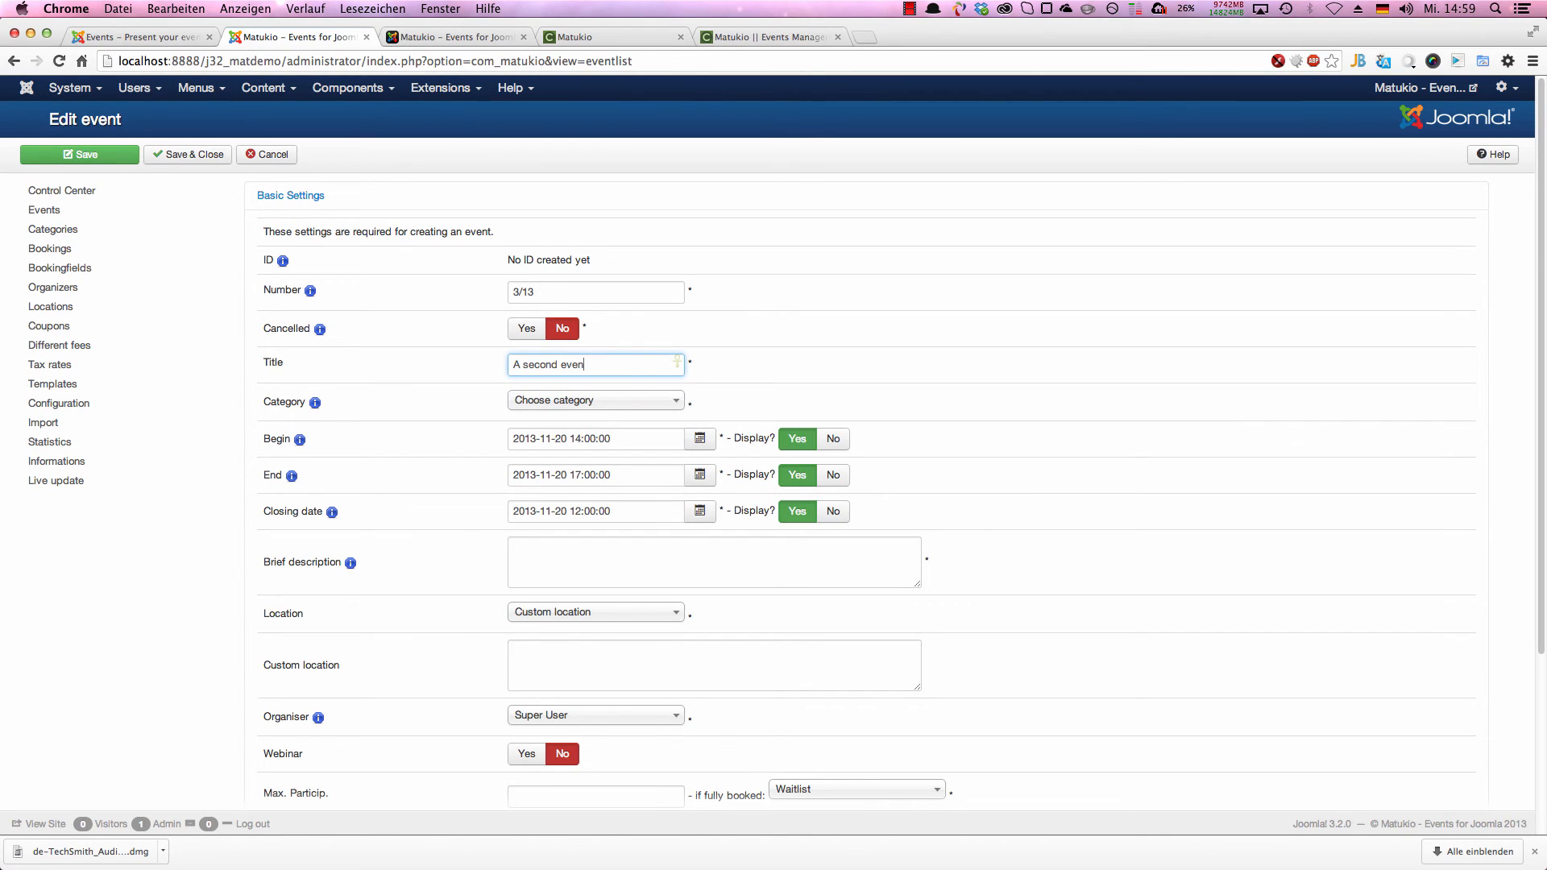
{"action": "key", "text": "BackSpace"}
{"action": "key", "text": "BackSpace"}
{"action": "key", "text": "BackSpace"}
{"action": "key", "text": "BackSpace"}
{"action": "key", "text": "BackSpace"}
{"action": "key", "text": "BackSpace"}
{"action": "key", "text": "BackSpace"}
{"action": "key", "text": "BackSpace"}
{"action": "key", "text": "BackSpace"}
{"action": "key", "text": "BackSpace"}
{"action": "key", "text": "BackSpace"}
{"action": "key", "text": "BackSpace"}
{"action": "key", "text": "BackSpace"}
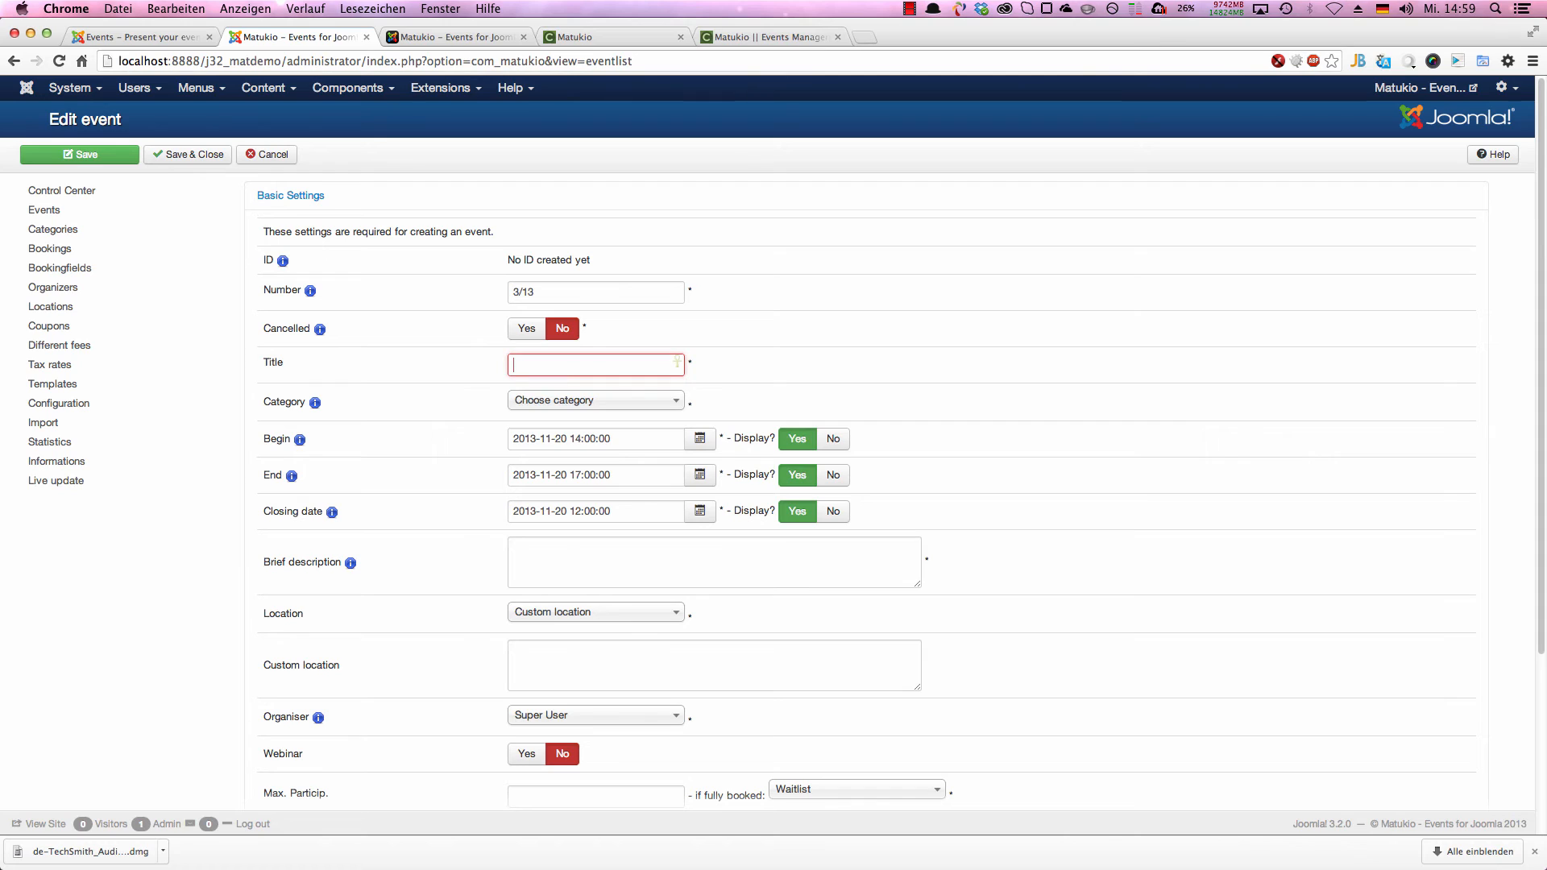
Step: Title the new event Matukio Webinar and assign it to the Demo category
{"action": "type", "text": "Matukio webinar"}
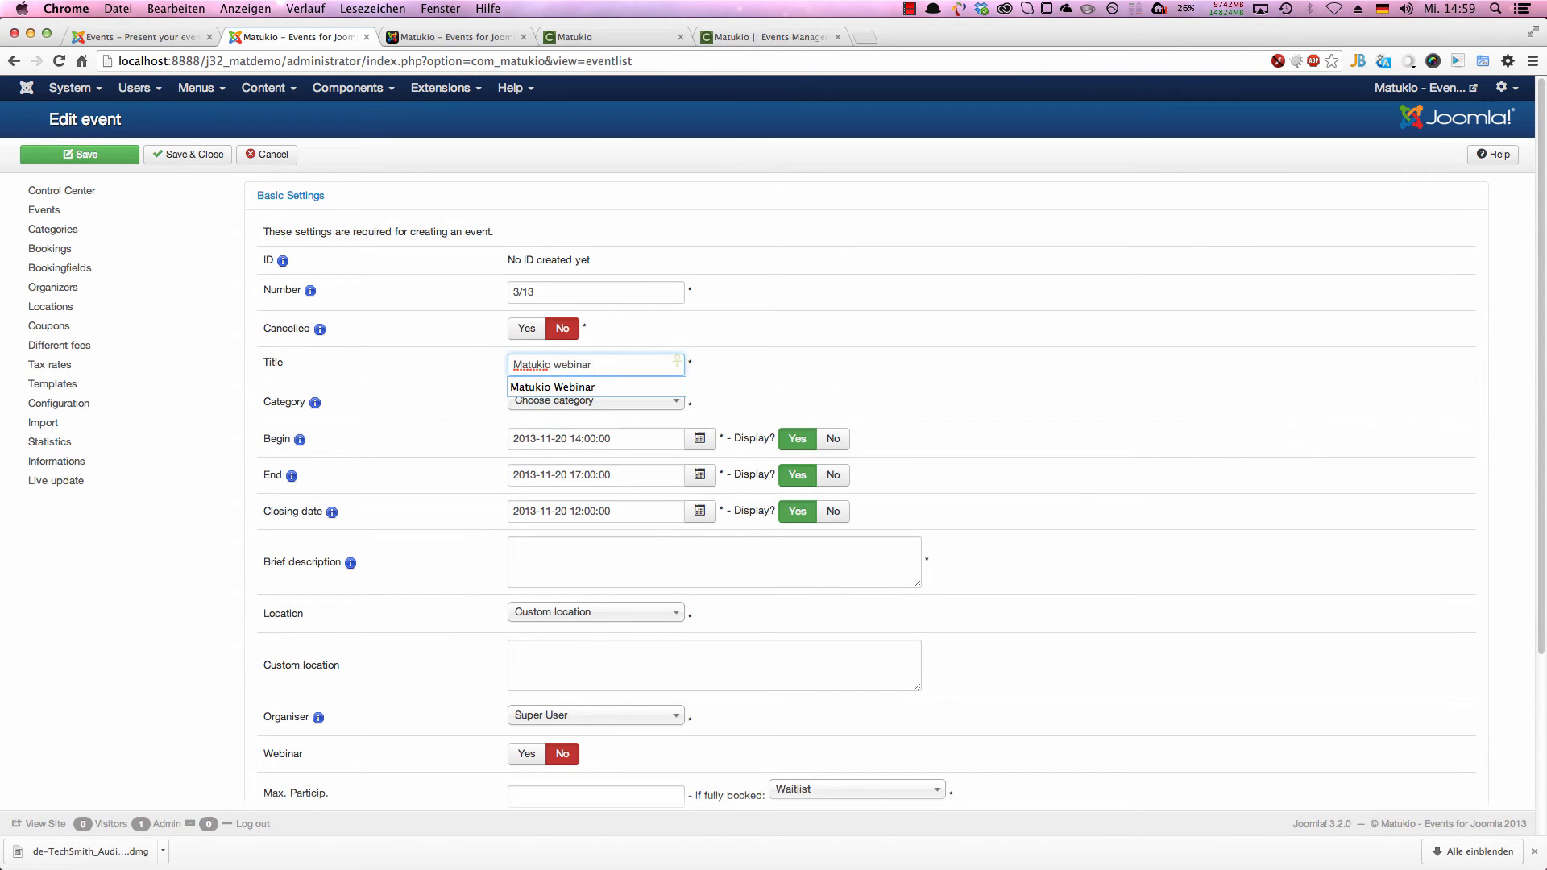
{"action": "left_click", "coordinate": [598, 388]}
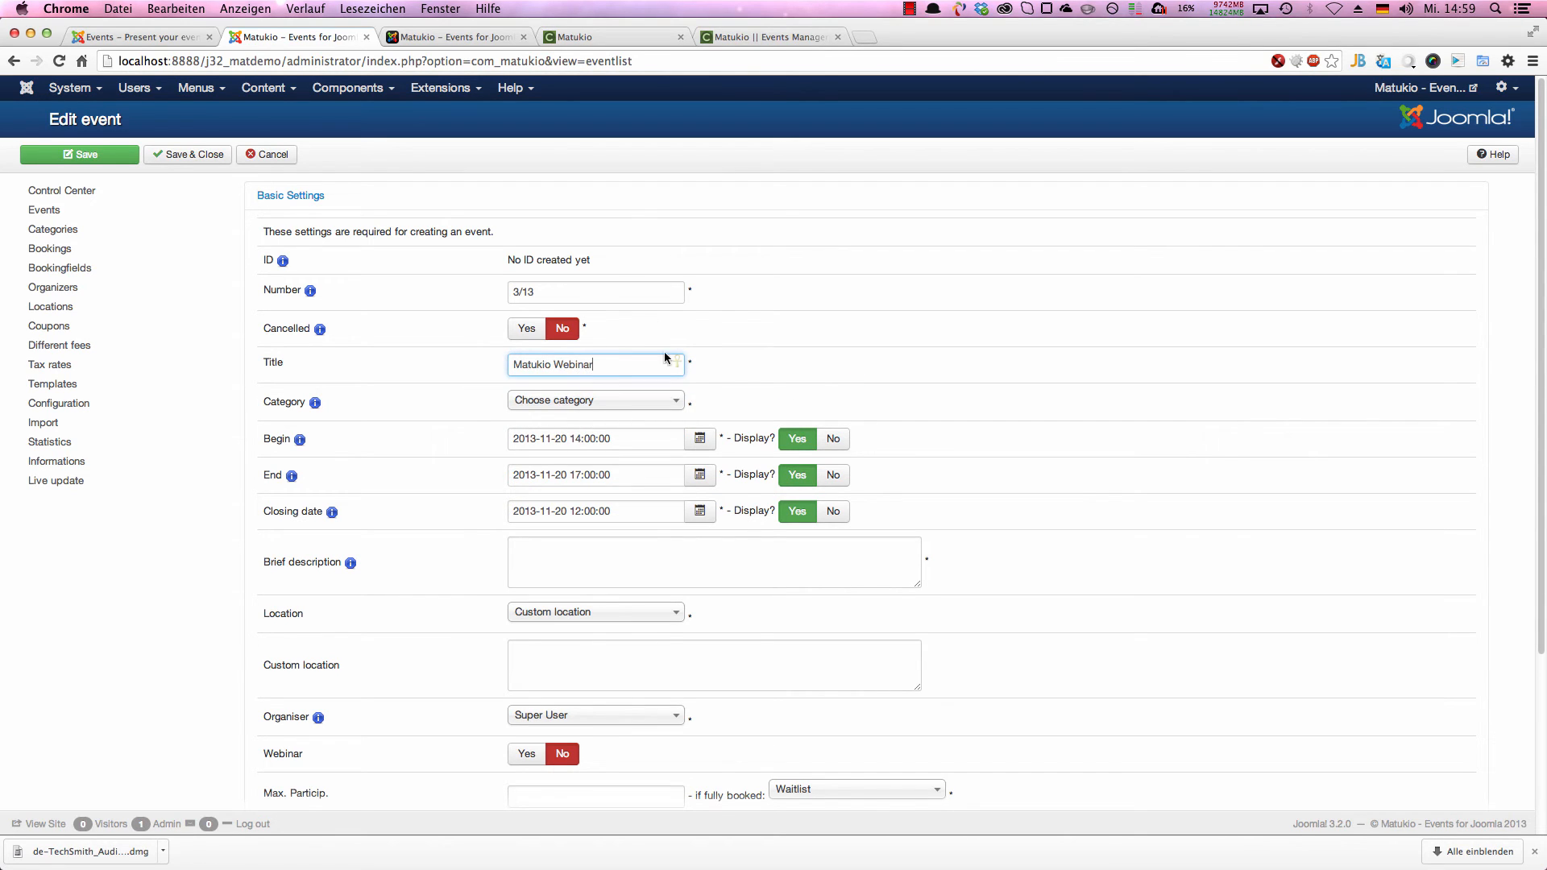
{"action": "left_click", "coordinate": [601, 406]}
{"action": "left_click", "coordinate": [596, 440]}
Step: Change the year of the event's begin, end and closing dates to 2015
{"action": "scroll", "coordinate": [648, 353], "scroll_direction": "down", "scroll_amount": 5}
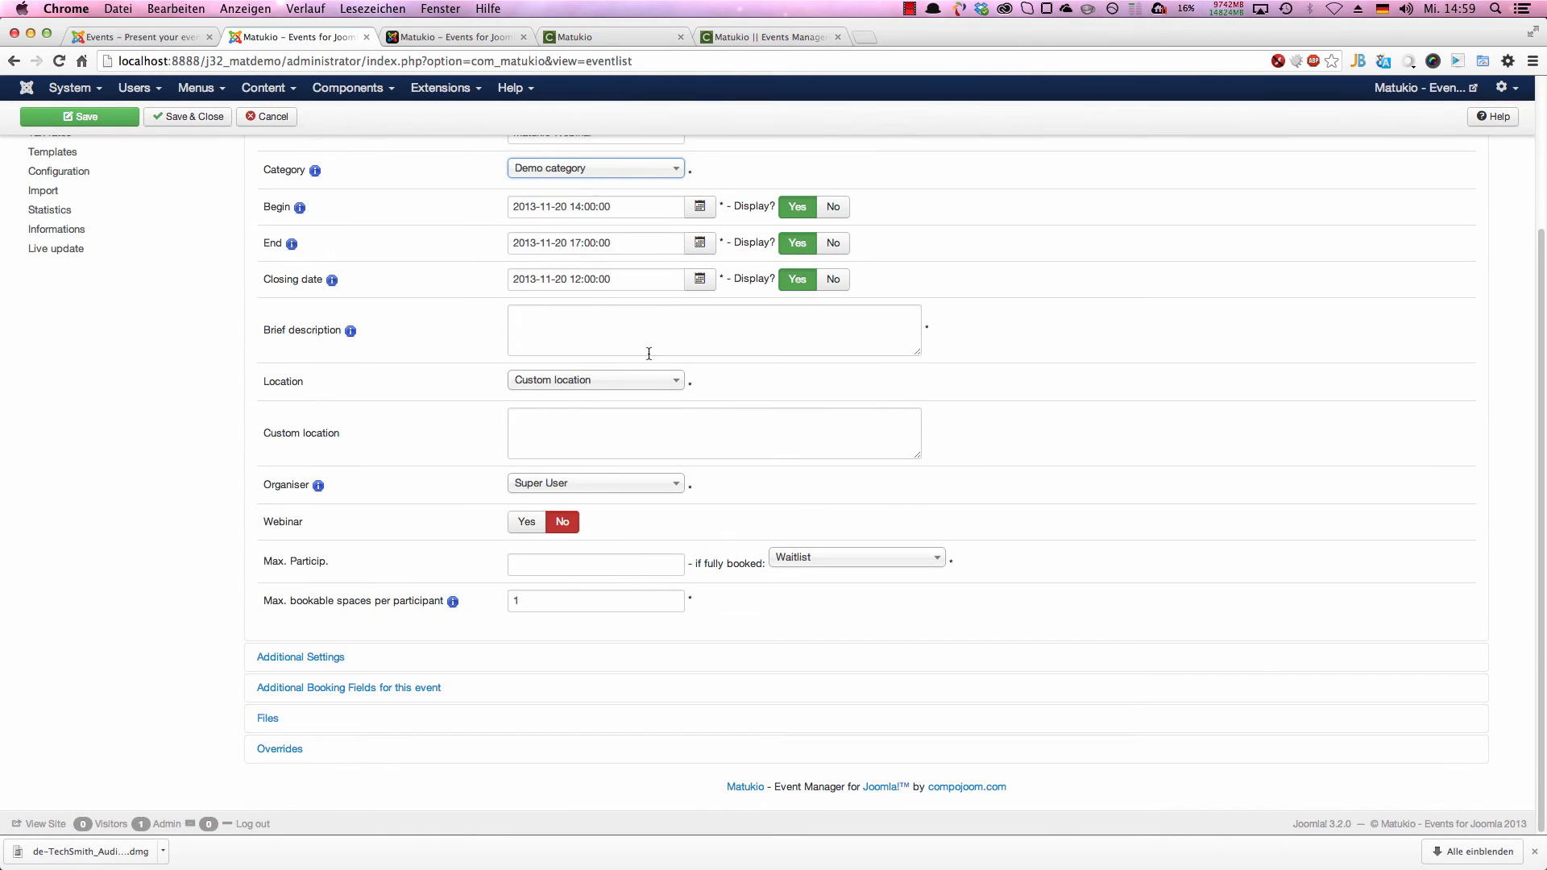
{"action": "left_click", "coordinate": [532, 205]}
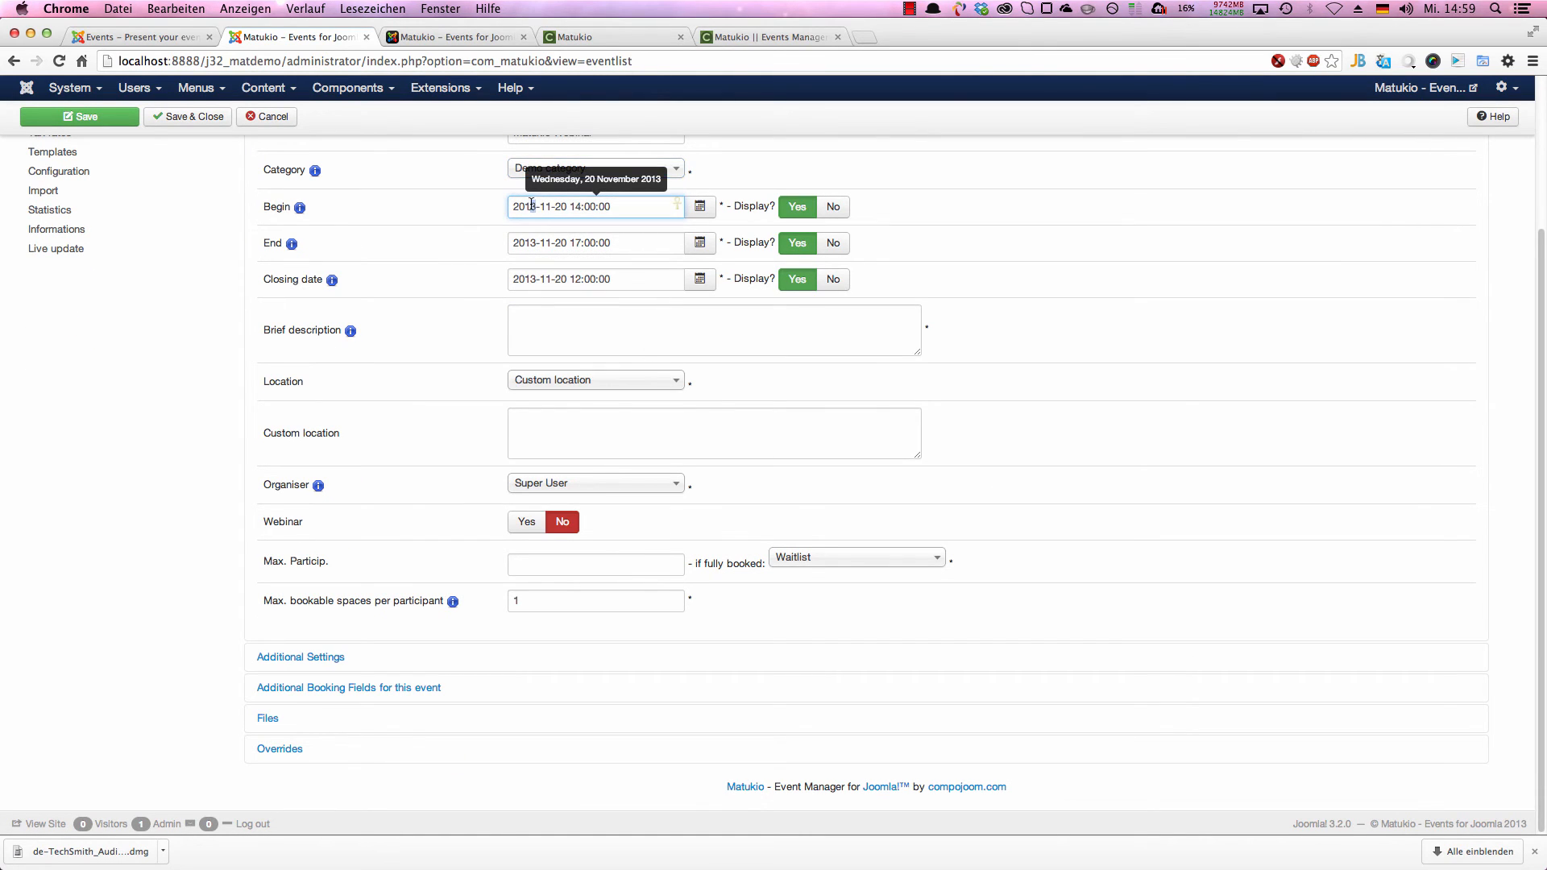
{"action": "type", "text": "5"}
{"action": "left_click_drag", "start_coordinate": [537, 242], "coordinate": [535, 276]}
{"action": "type", "text": "55"}
Step: Enter "A brief description" as the event's brief description
{"action": "left_click", "coordinate": [563, 321]}
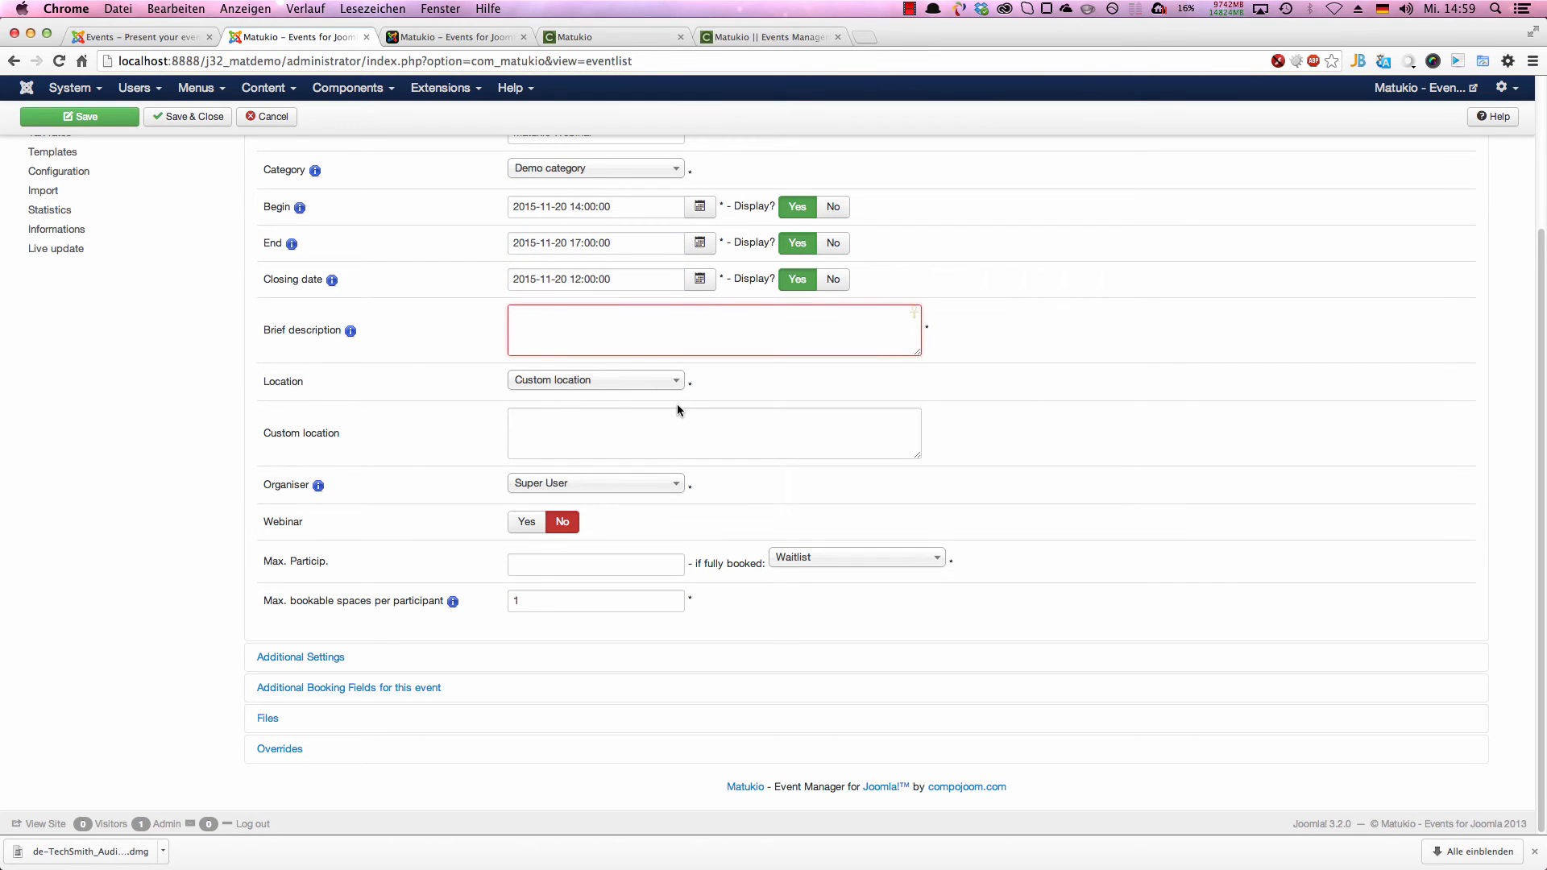
{"action": "scroll", "coordinate": [615, 379], "scroll_direction": "up", "scroll_amount": 3}
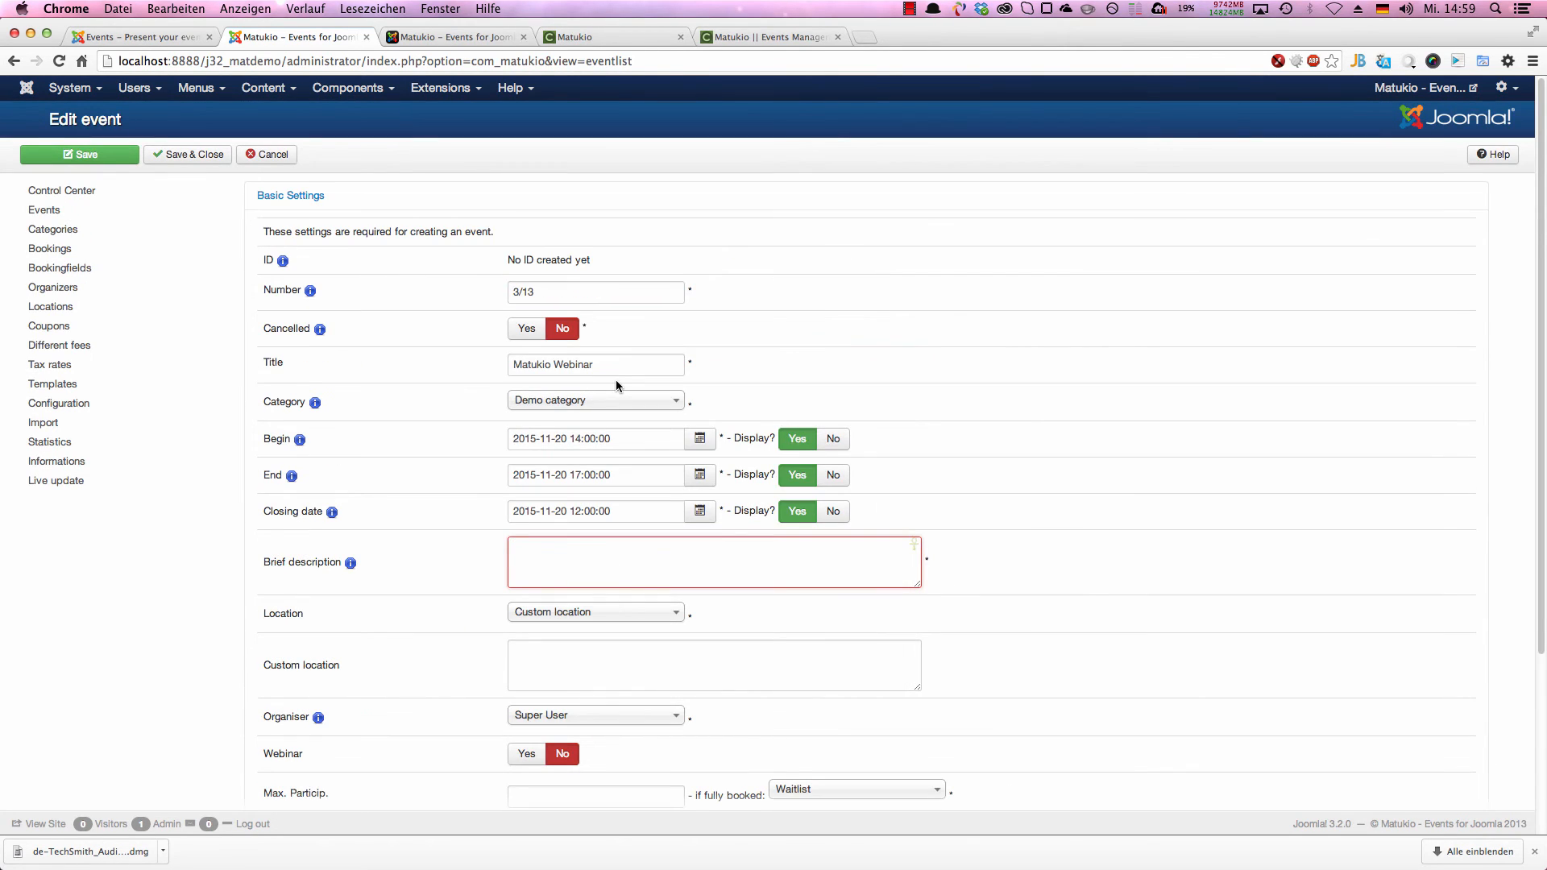
{"action": "type", "text": "A brief d"}
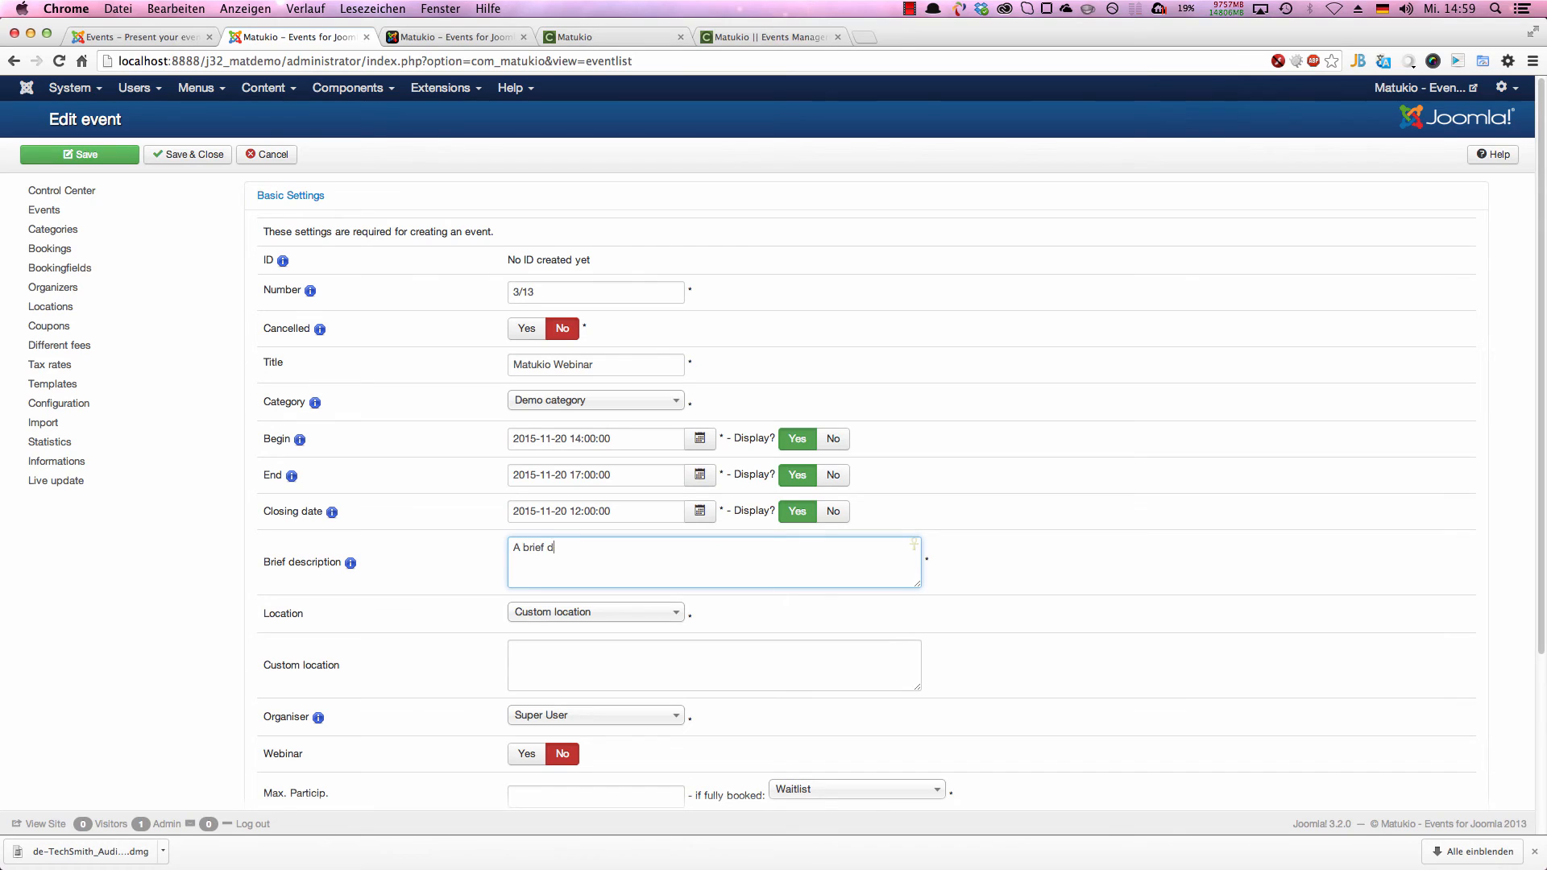
{"action": "type", "text": "escription"}
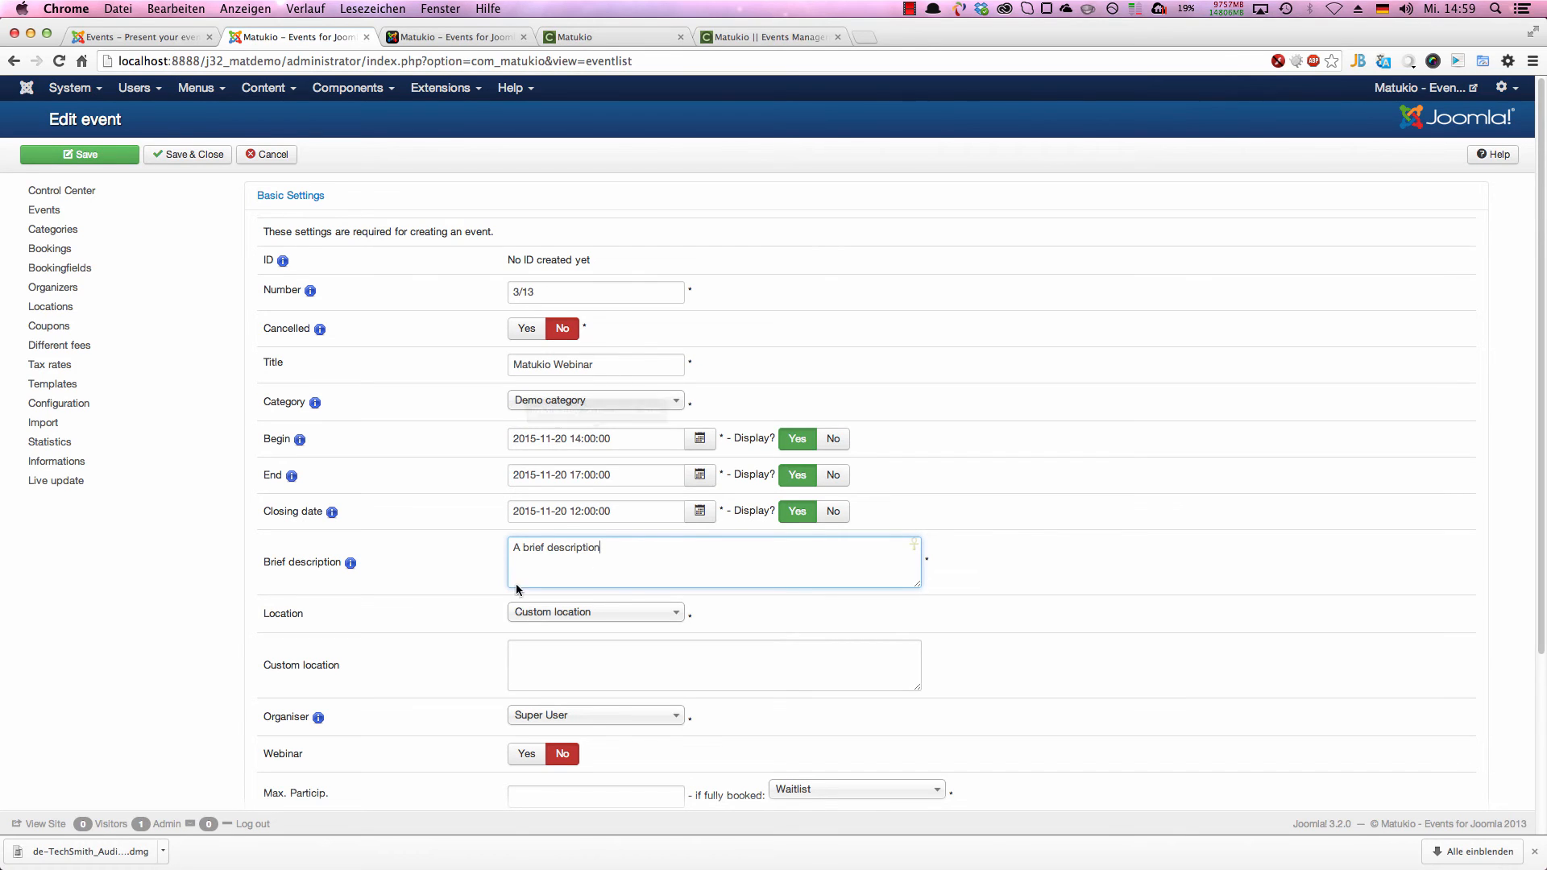
Step: Keep the location as Custom location and enter "Online" as the event's custom location
{"action": "left_click", "coordinate": [632, 612]}
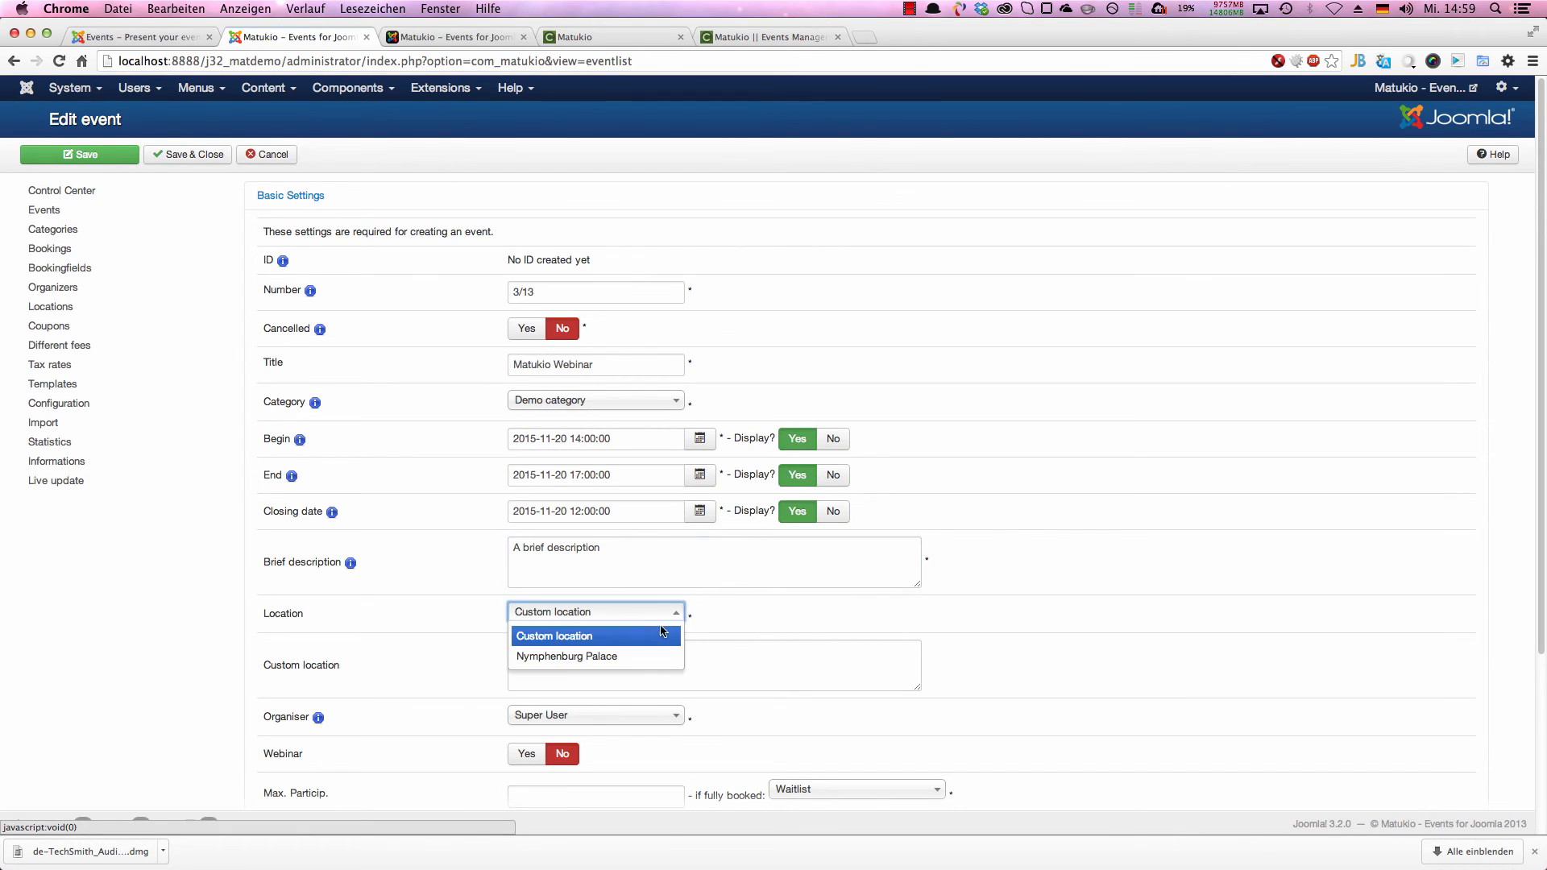
{"action": "left_click", "coordinate": [633, 631]}
{"action": "scroll", "coordinate": [891, 653], "scroll_direction": "down", "scroll_amount": 5}
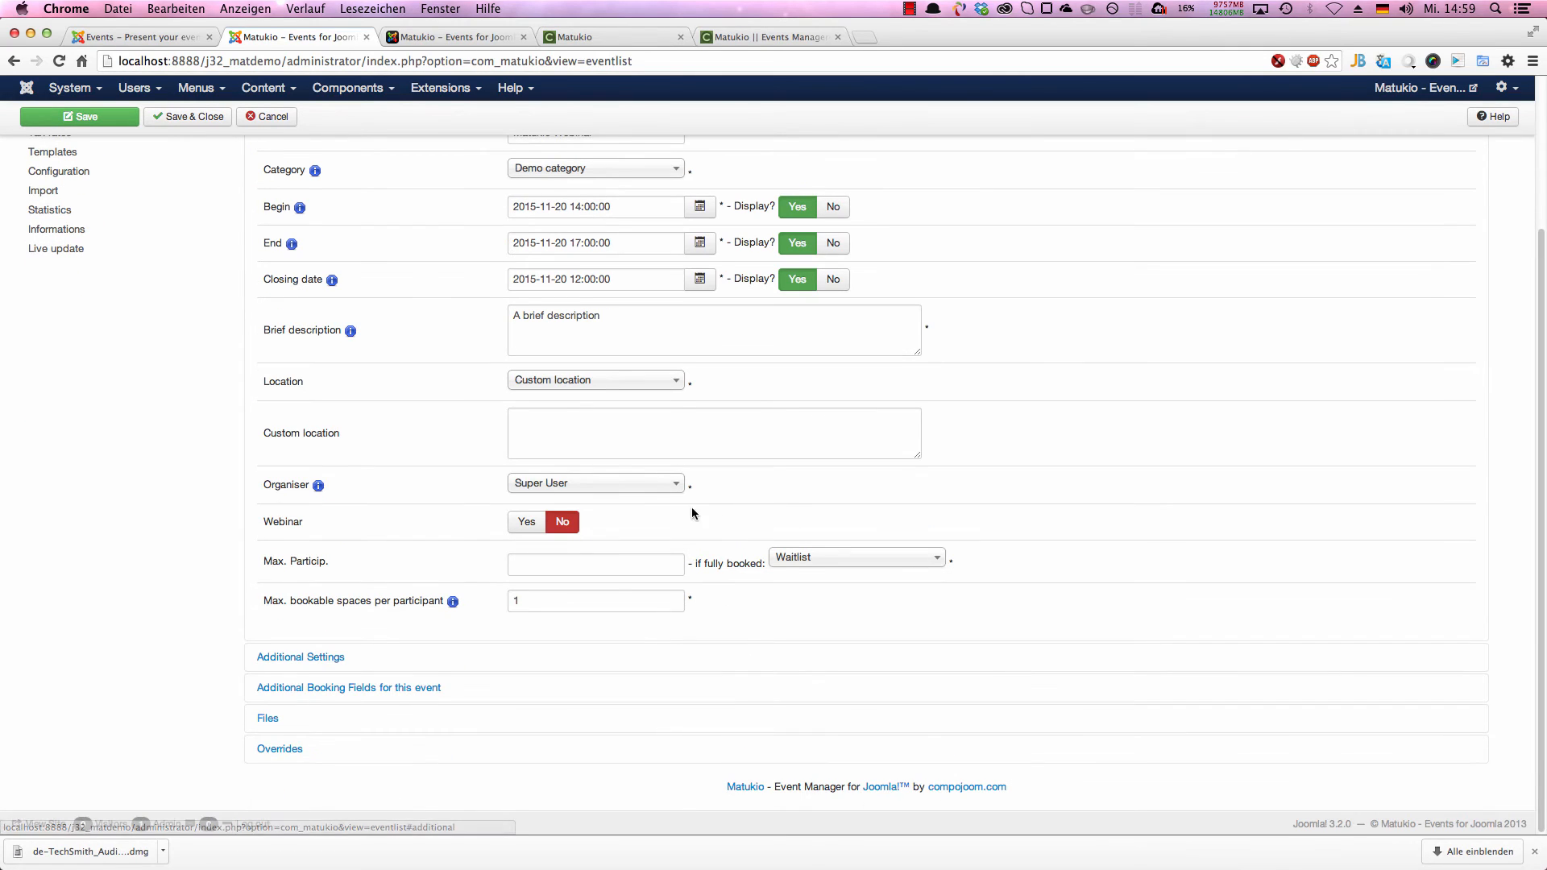
{"action": "left_click", "coordinate": [603, 443]}
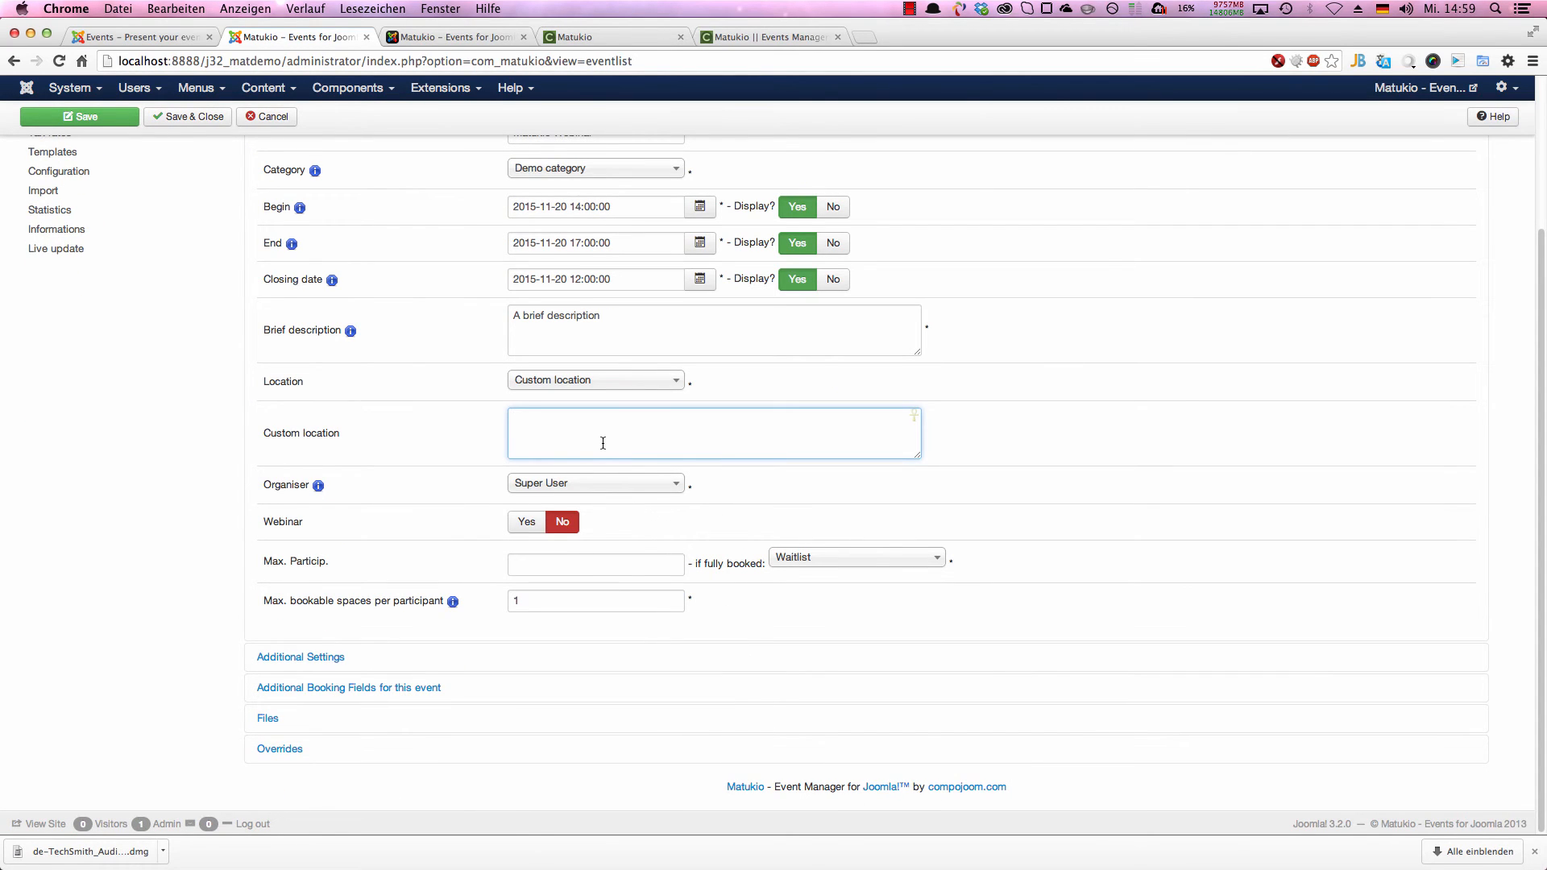
{"action": "type", "text": "Onlien"}
{"action": "key", "text": "BackSpace"}
{"action": "key", "text": "BackSpace"}
{"action": "type", "text": "ne"}
Step: Mark the event as a webinar with a maximum of 50 participants and 5 bookable spaces per participant
{"action": "left_click", "coordinate": [527, 522]}
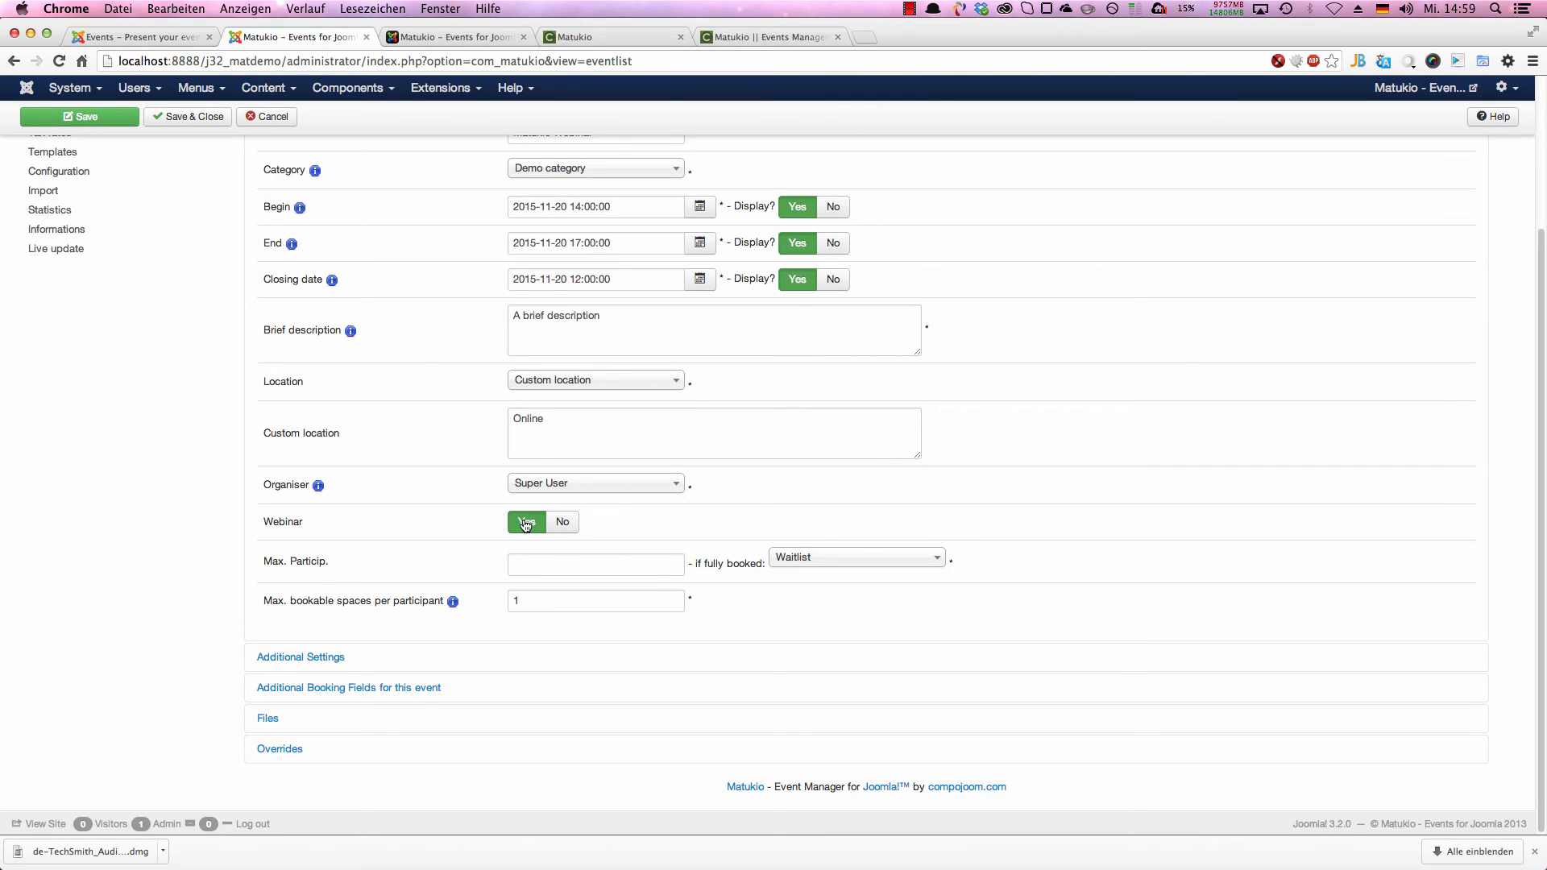
{"action": "left_click", "coordinate": [564, 564]}
{"action": "type", "text": "50"}
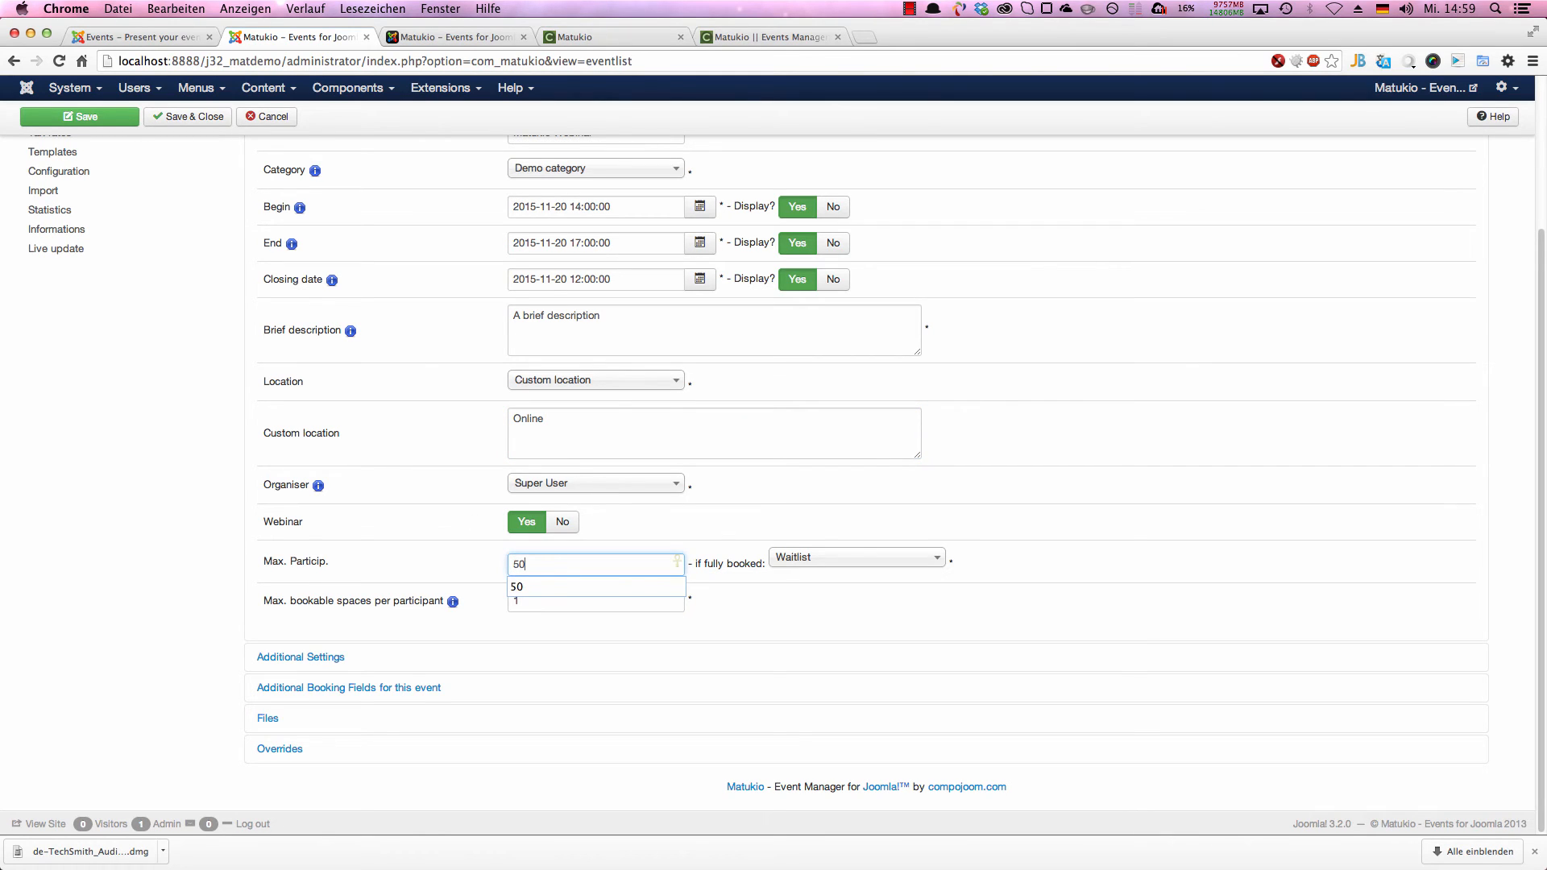
{"action": "double_click", "coordinate": [594, 602]}
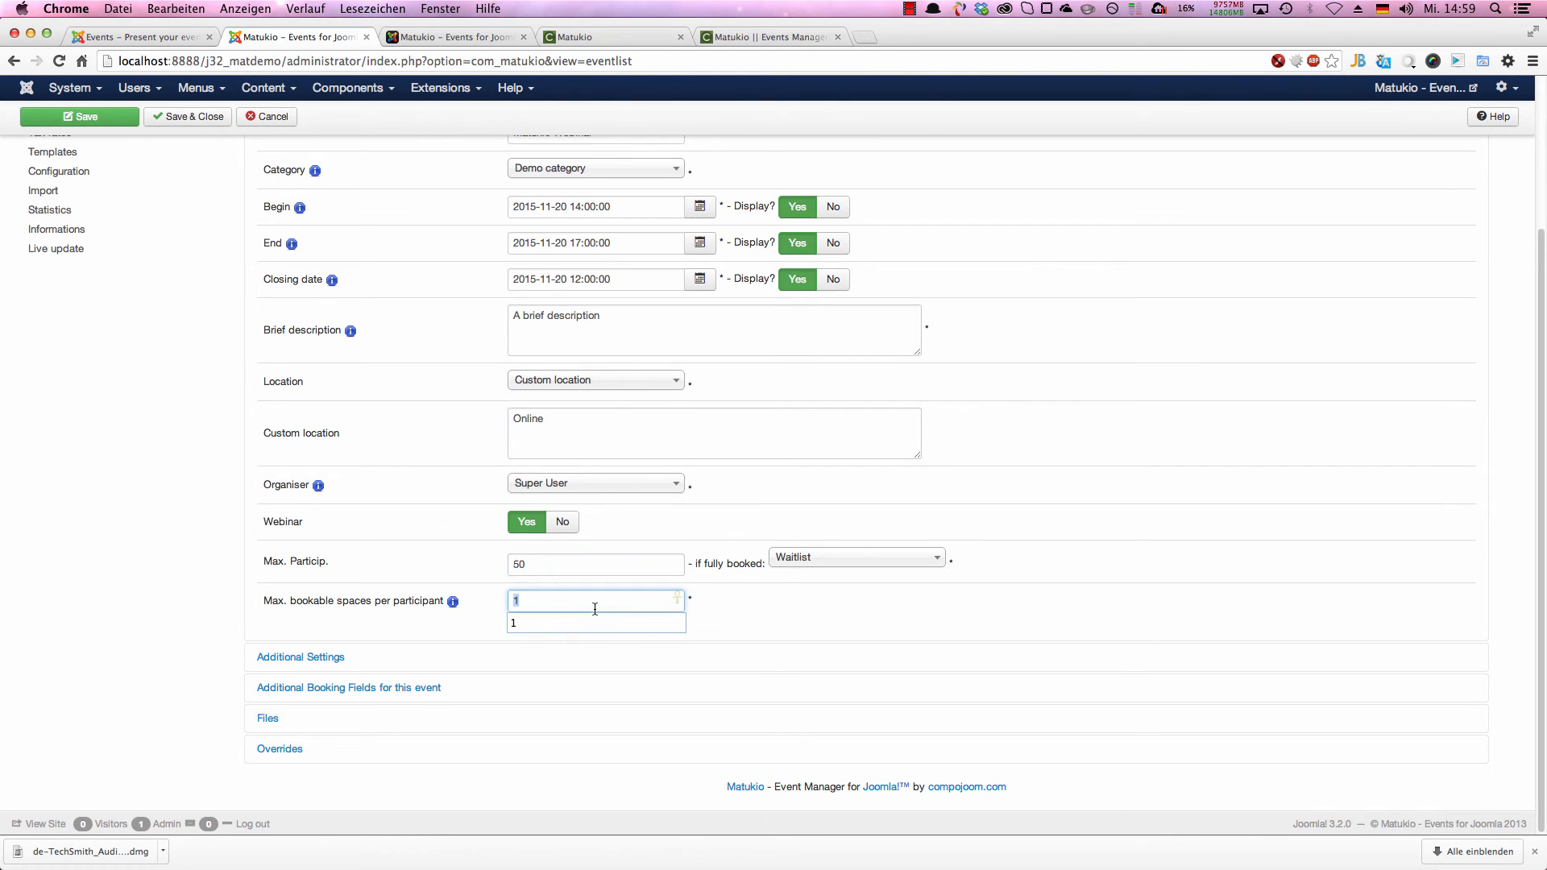
{"action": "left_click", "coordinate": [791, 631]}
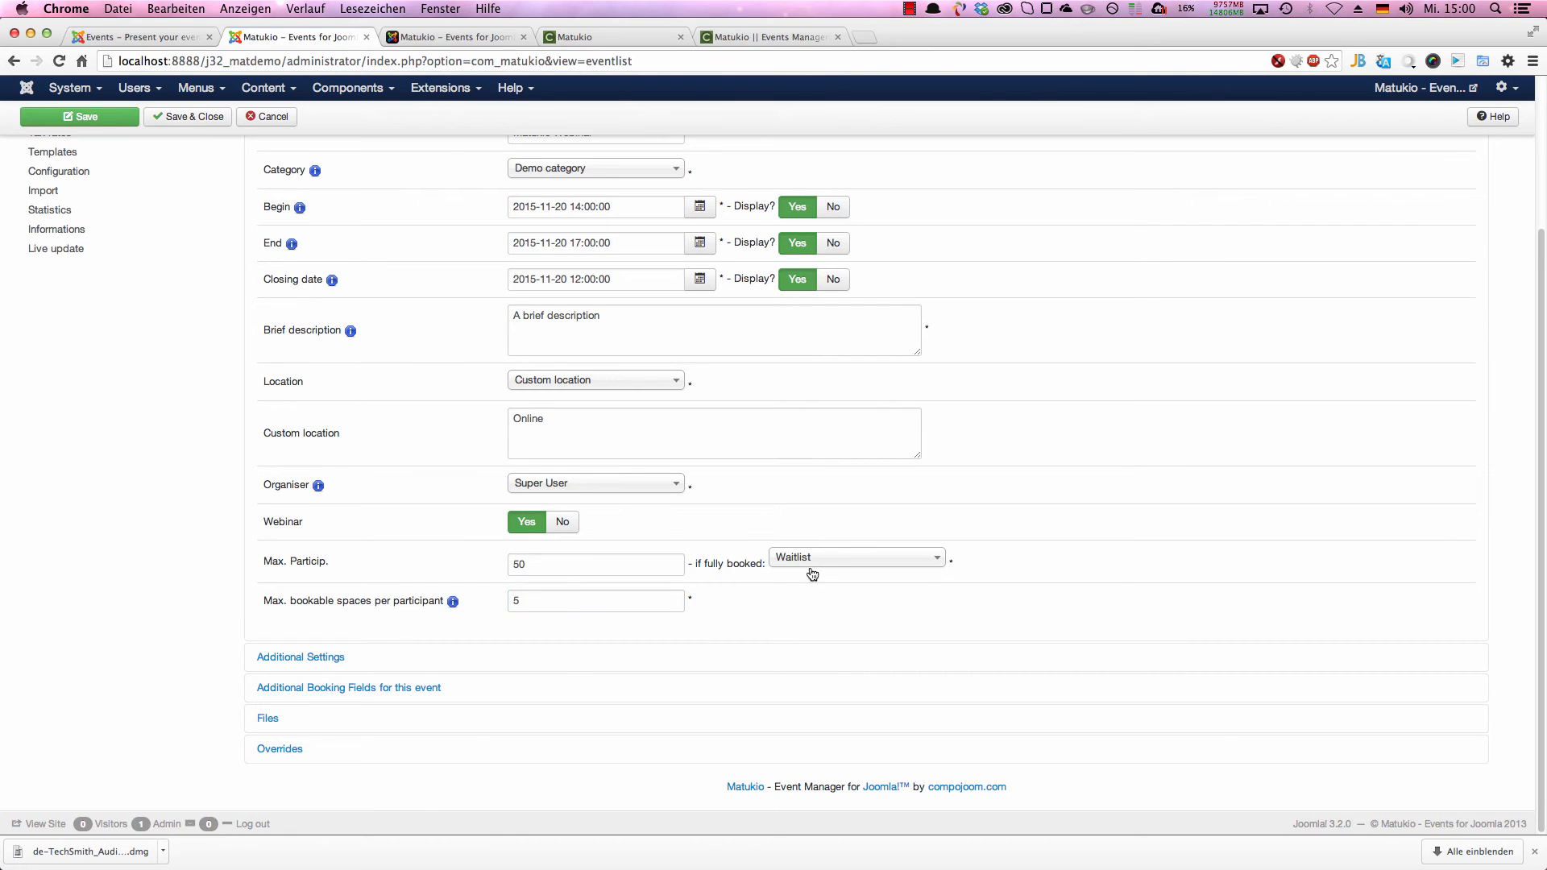
Step: Enter "A description" as the event's full description in the additional settings
{"action": "scroll", "coordinate": [805, 568], "scroll_direction": "up", "scroll_amount": 5}
{"action": "scroll", "coordinate": [1116, 606], "scroll_direction": "down", "scroll_amount": 5}
{"action": "left_click", "coordinate": [376, 658]}
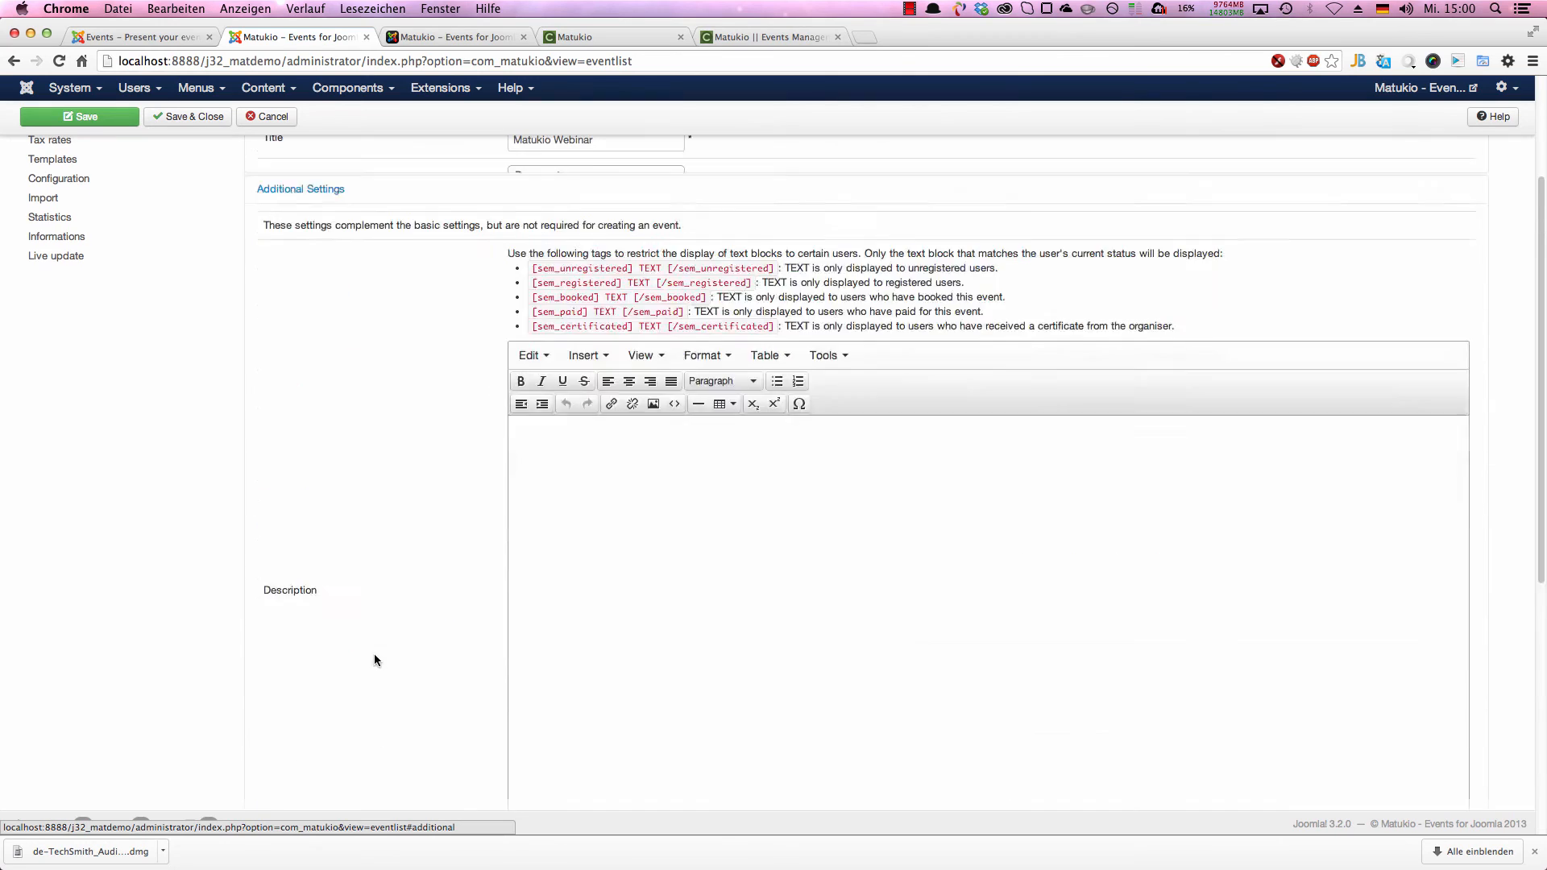
{"action": "scroll", "coordinate": [651, 537], "scroll_direction": "down", "scroll_amount": 3}
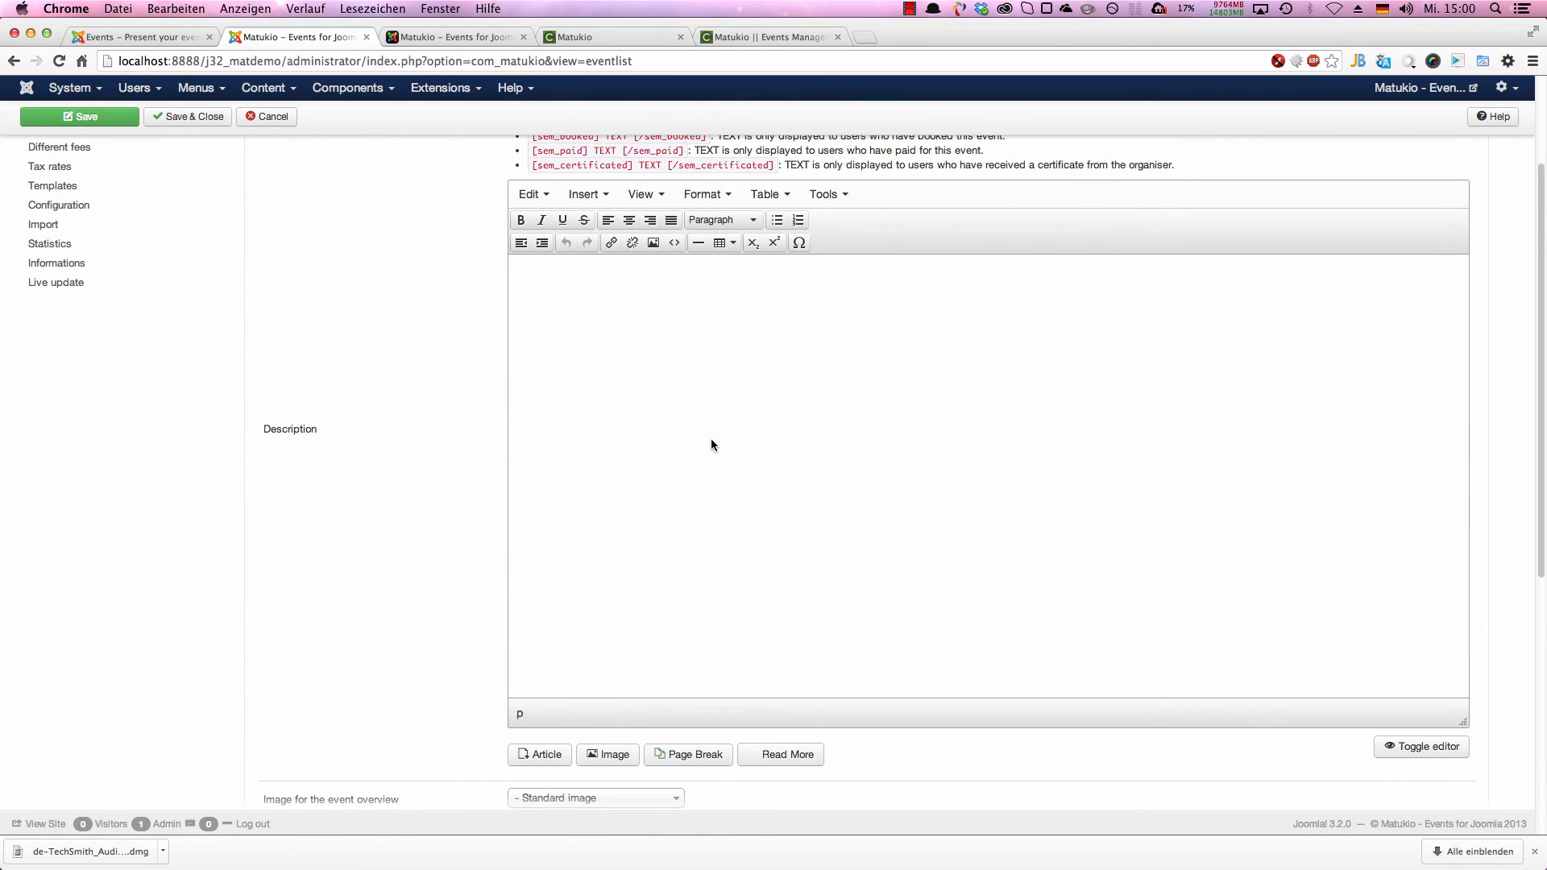
{"action": "scroll", "coordinate": [709, 466], "scroll_direction": "up", "scroll_amount": 2}
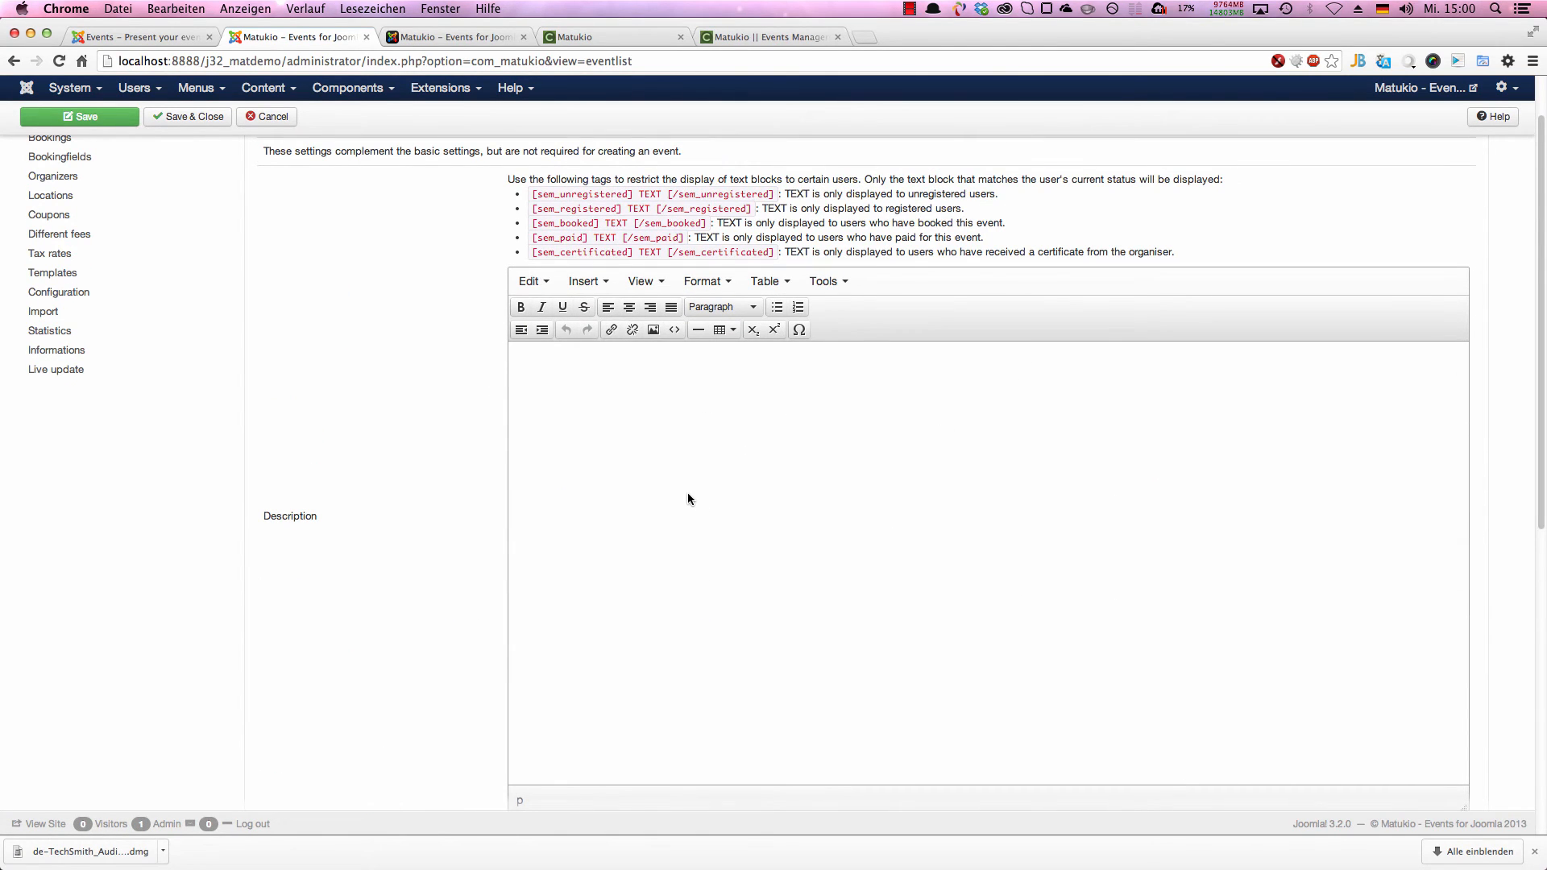
{"action": "left_click", "coordinate": [686, 492]}
{"action": "type", "text": "A description"}
Step: Enable different fees for the event and set its fee to 100 $ per person with the MwSt tax rate
{"action": "scroll", "coordinate": [545, 452], "scroll_direction": "down", "scroll_amount": 7}
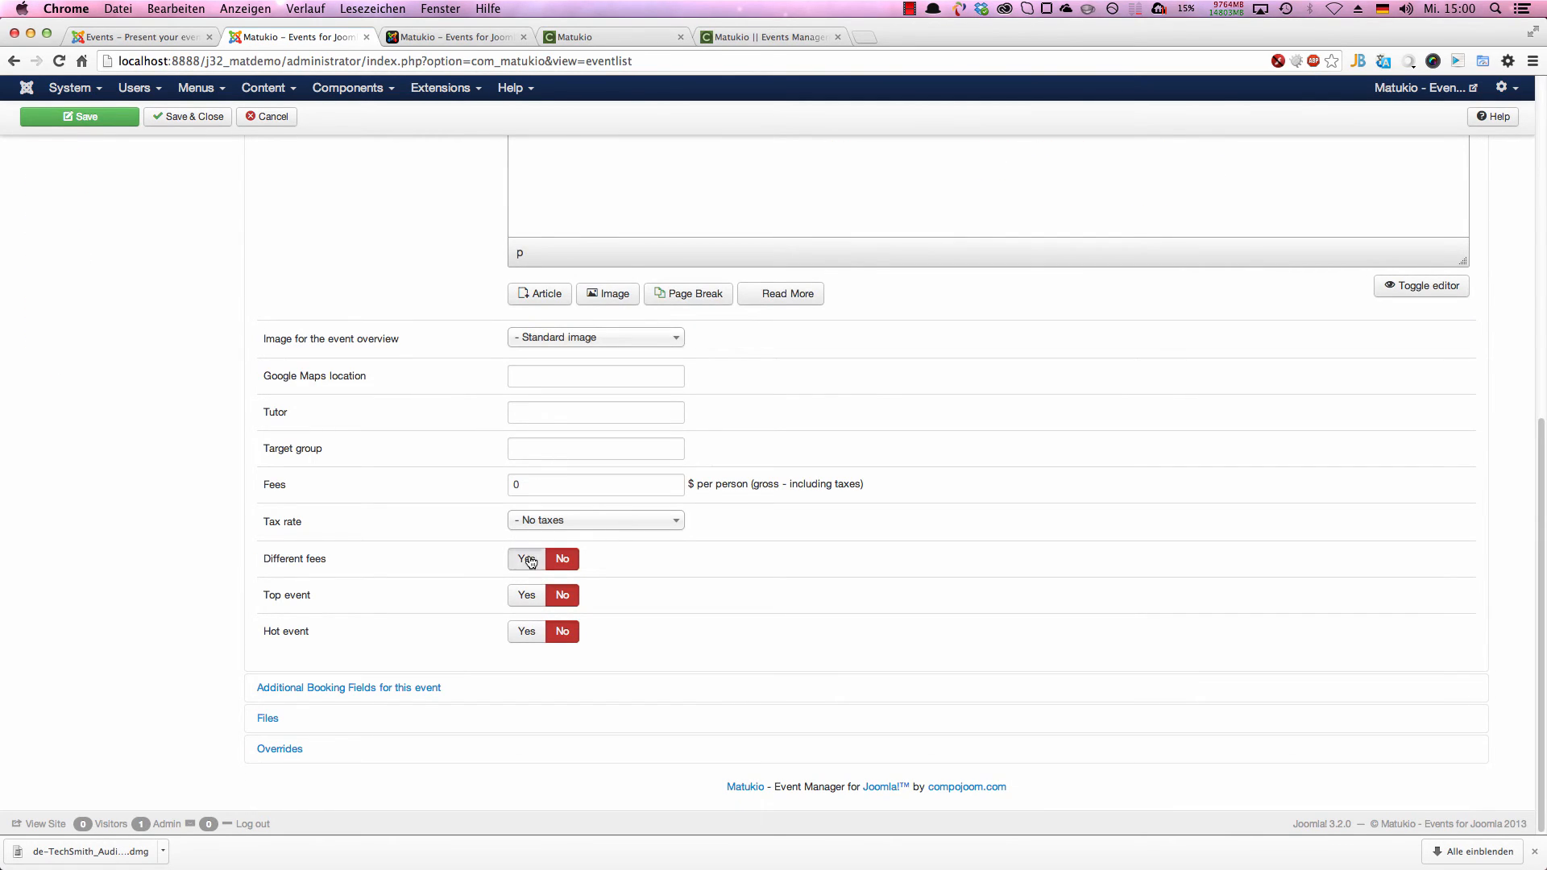
{"action": "left_click", "coordinate": [594, 521]}
{"action": "left_click", "coordinate": [585, 586]}
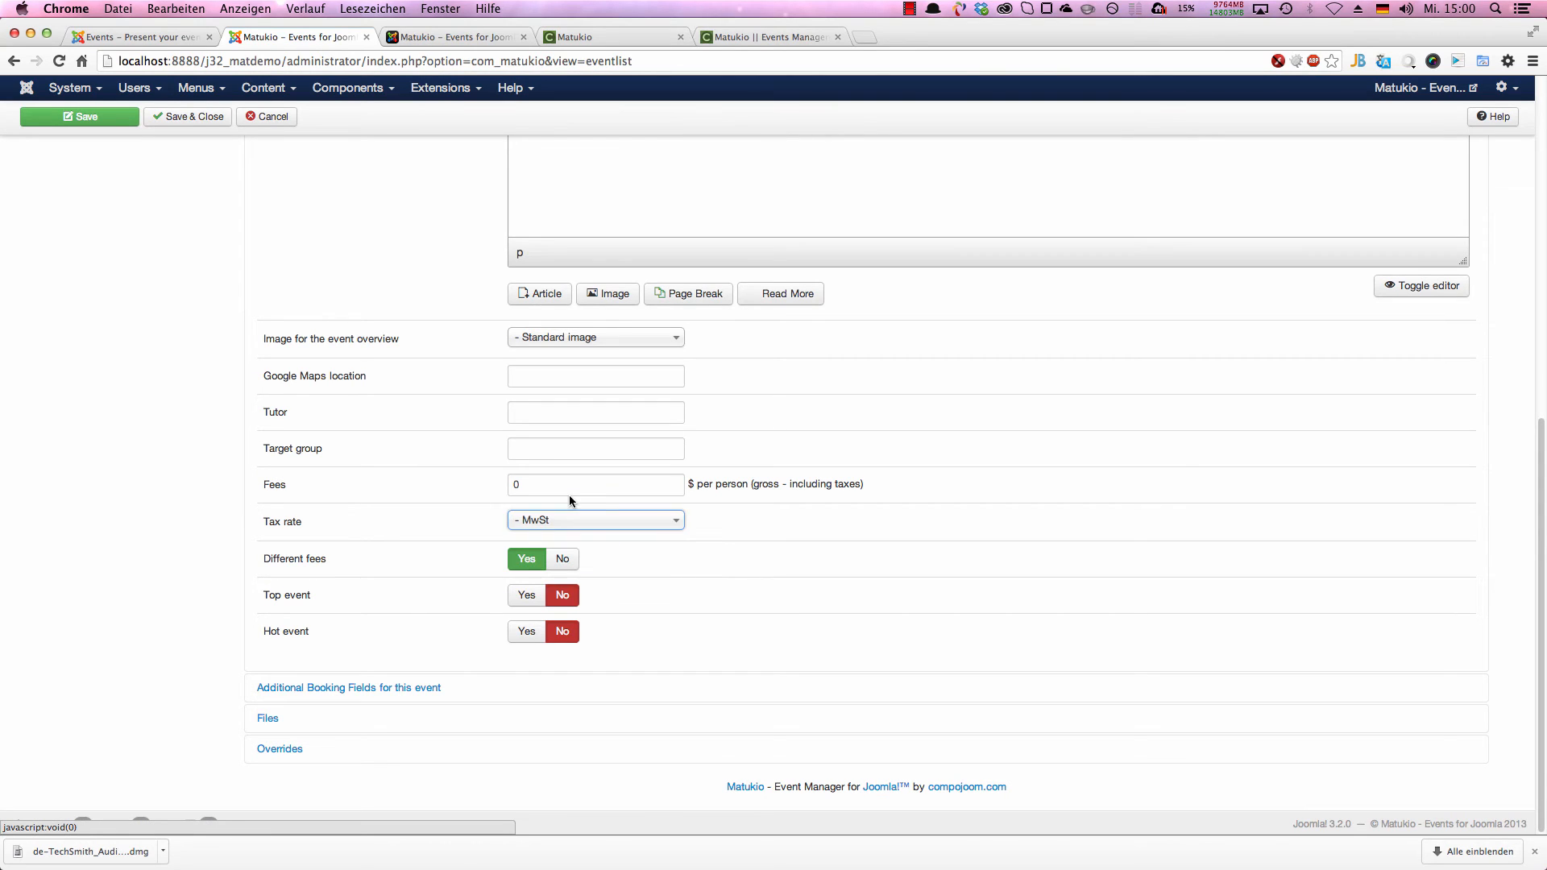
{"action": "double_click", "coordinate": [568, 486]}
{"action": "type", "text": "100"}
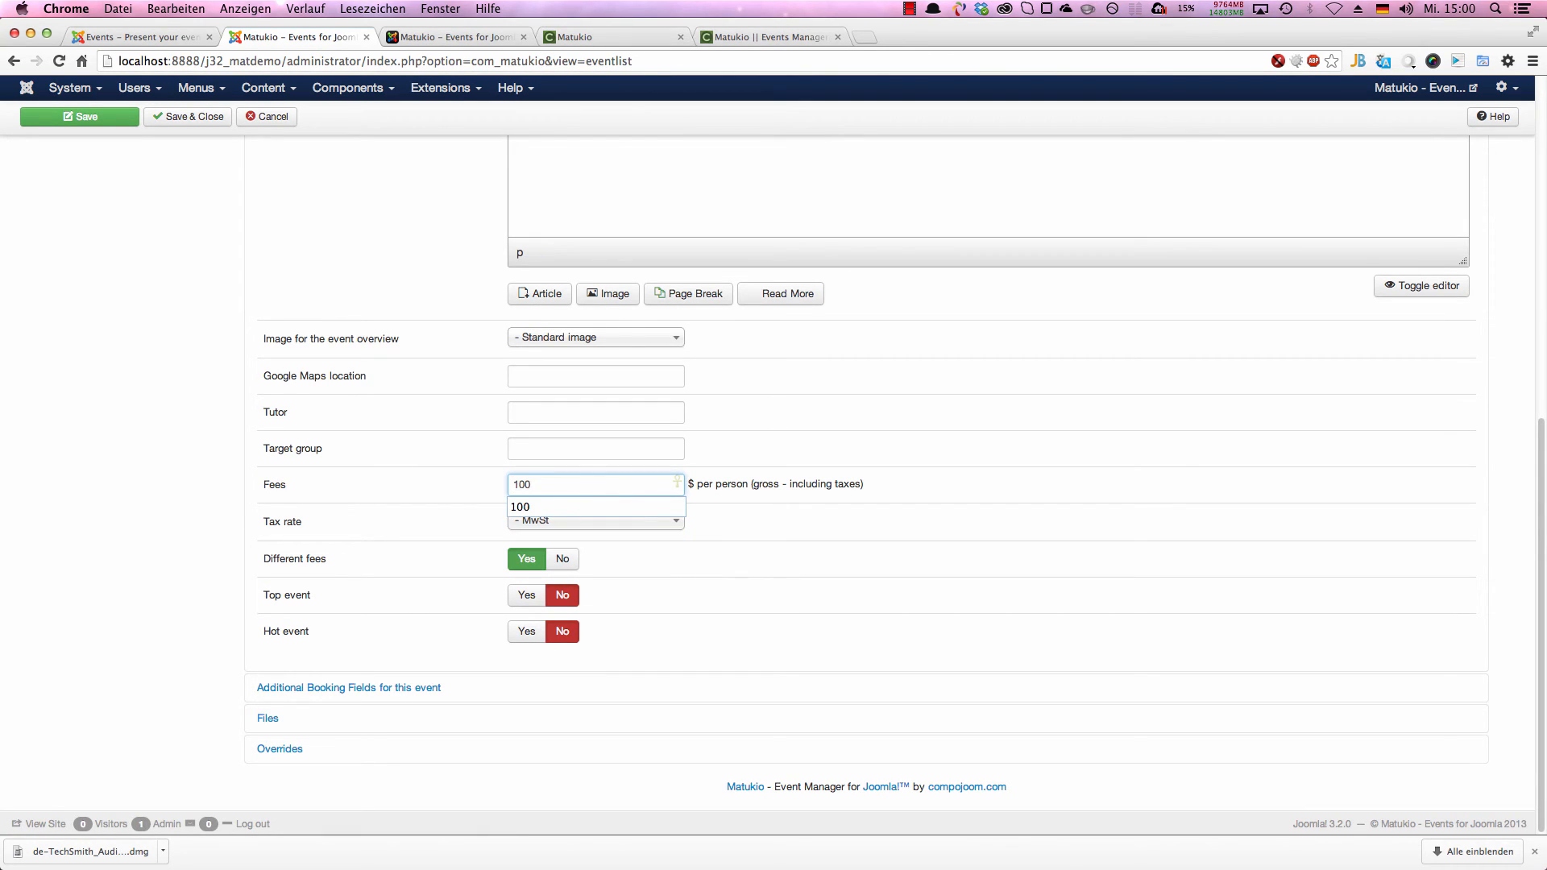
Step: Set the event's target group to "Everybody"
{"action": "left_click", "coordinate": [597, 464]}
{"action": "left_click", "coordinate": [594, 455]}
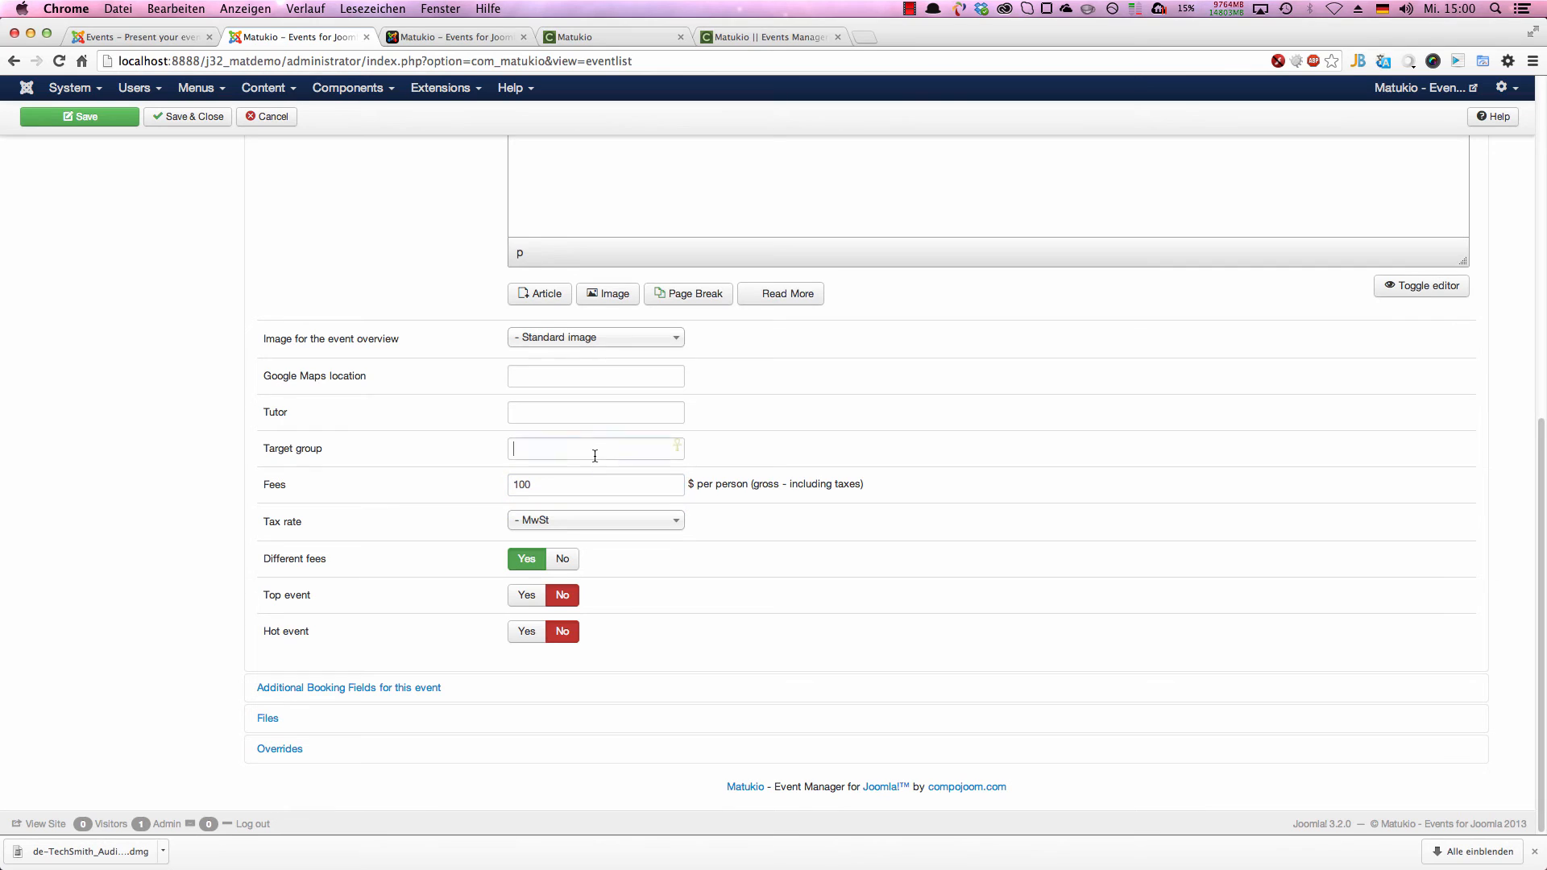
{"action": "left_click", "coordinate": [582, 424]}
{"action": "left_click", "coordinate": [580, 454]}
{"action": "left_click", "coordinate": [577, 480]}
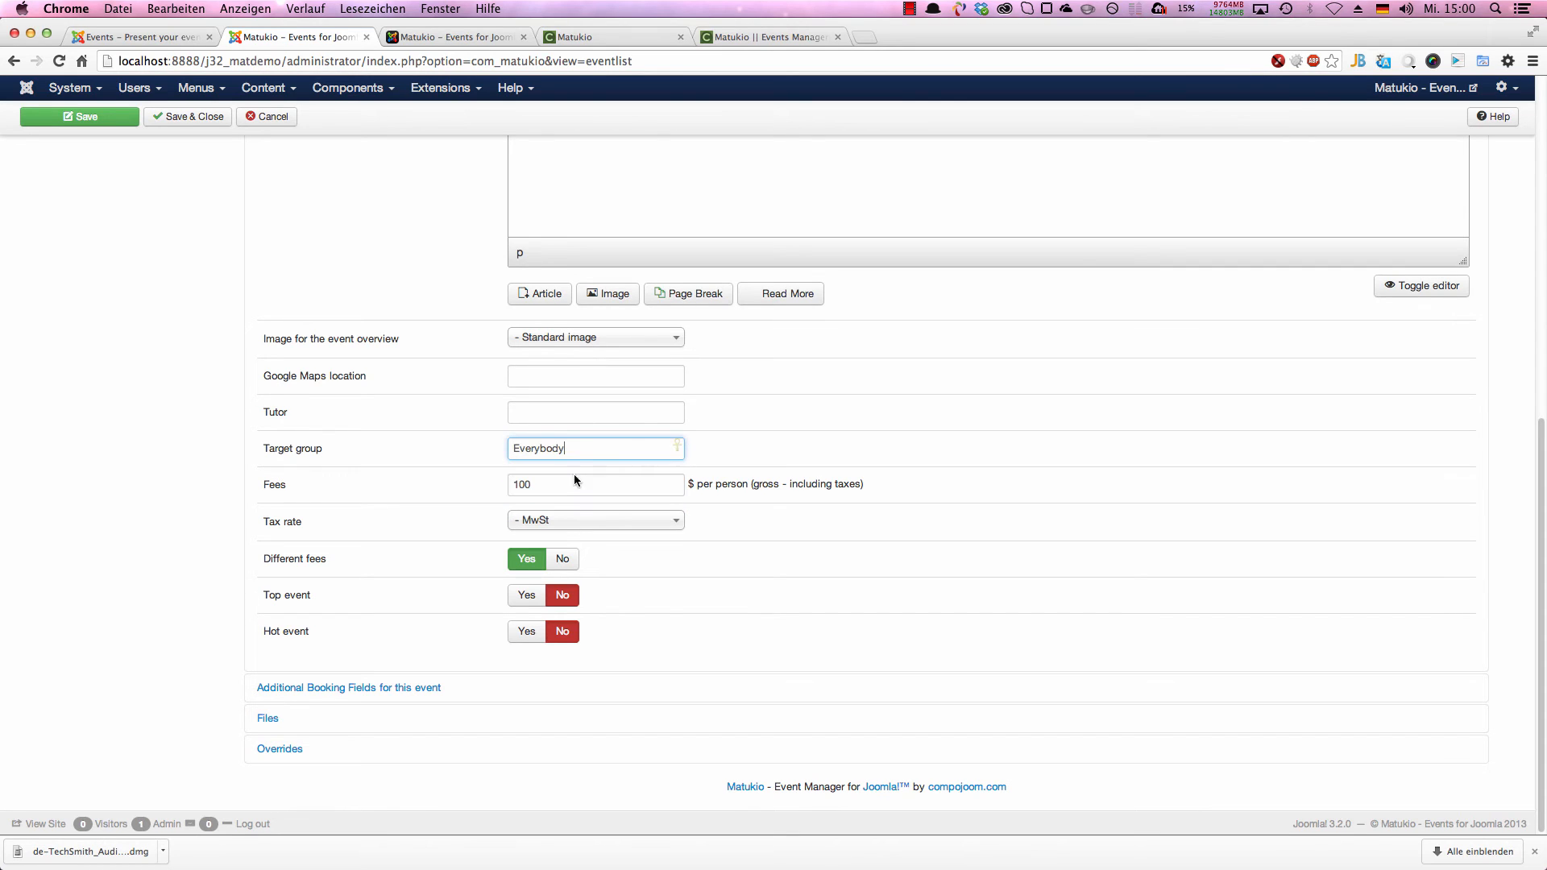
{"action": "left_click", "coordinate": [536, 493]}
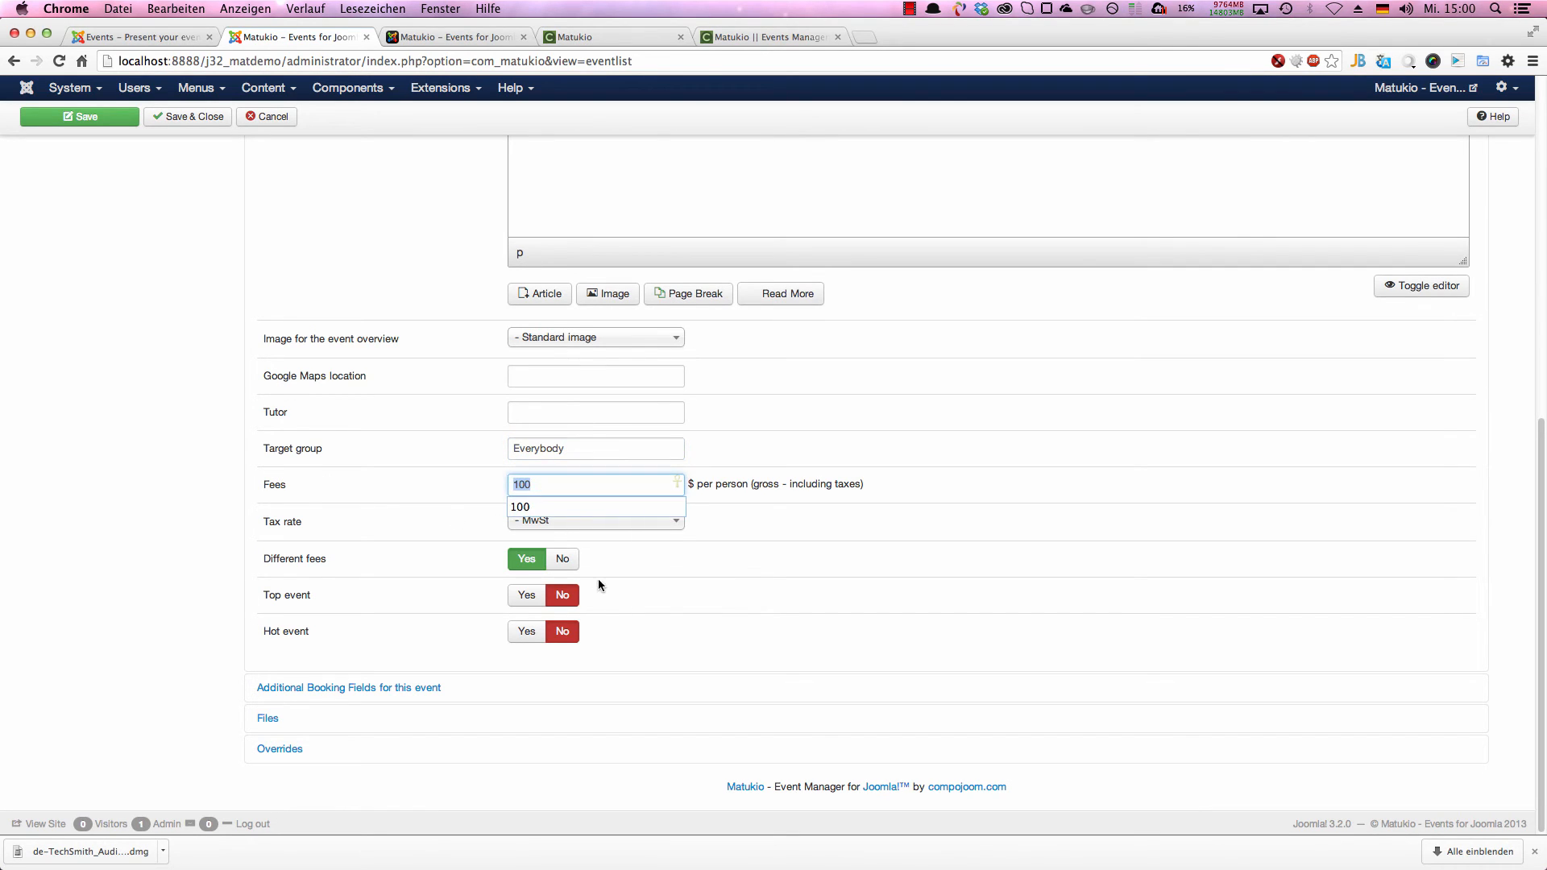
{"action": "left_click", "coordinate": [739, 566]}
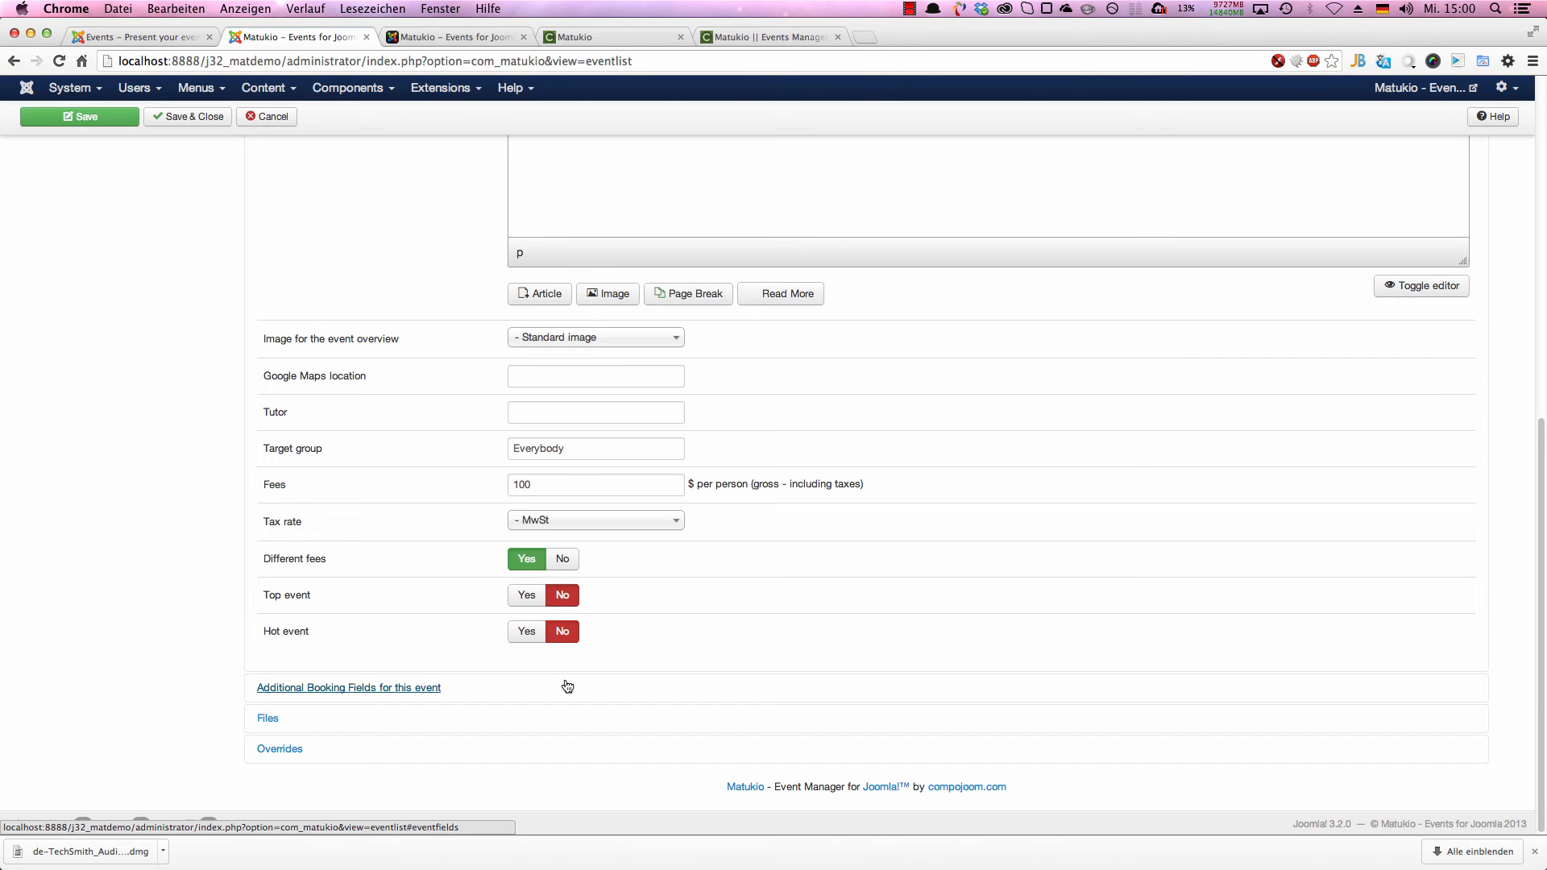
Step: In the event's overrides, define a custom different fee titled "Earlybird" with a value of 20
{"action": "left_click", "coordinate": [347, 755]}
{"action": "scroll", "coordinate": [292, 283], "scroll_direction": "up", "scroll_amount": 5}
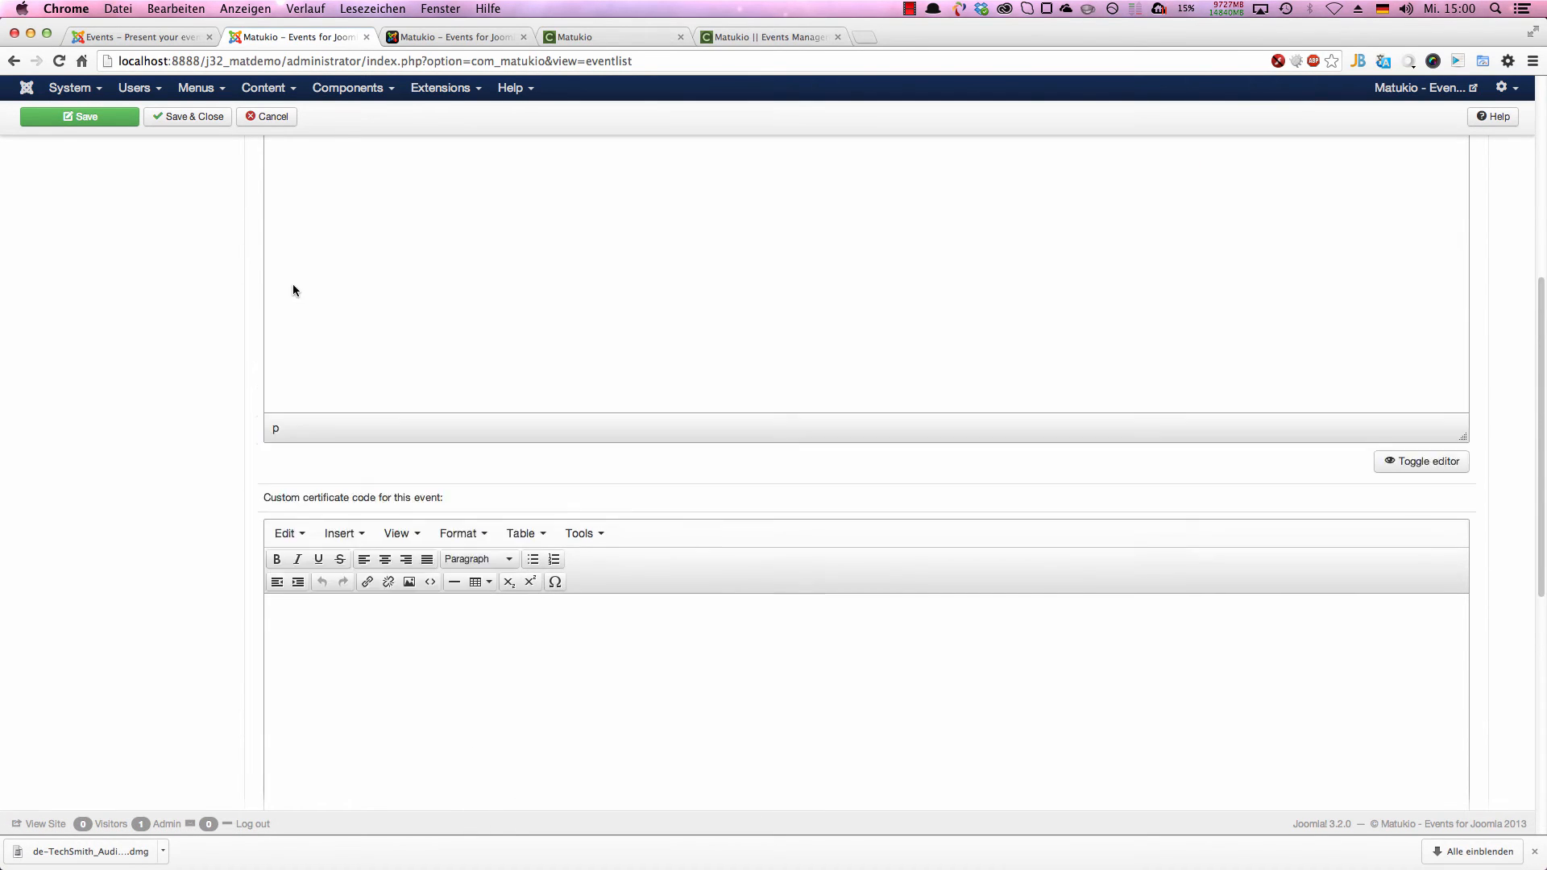
{"action": "scroll", "coordinate": [236, 431], "scroll_direction": "down", "scroll_amount": 7}
{"action": "scroll", "coordinate": [738, 355], "scroll_direction": "up", "scroll_amount": 7}
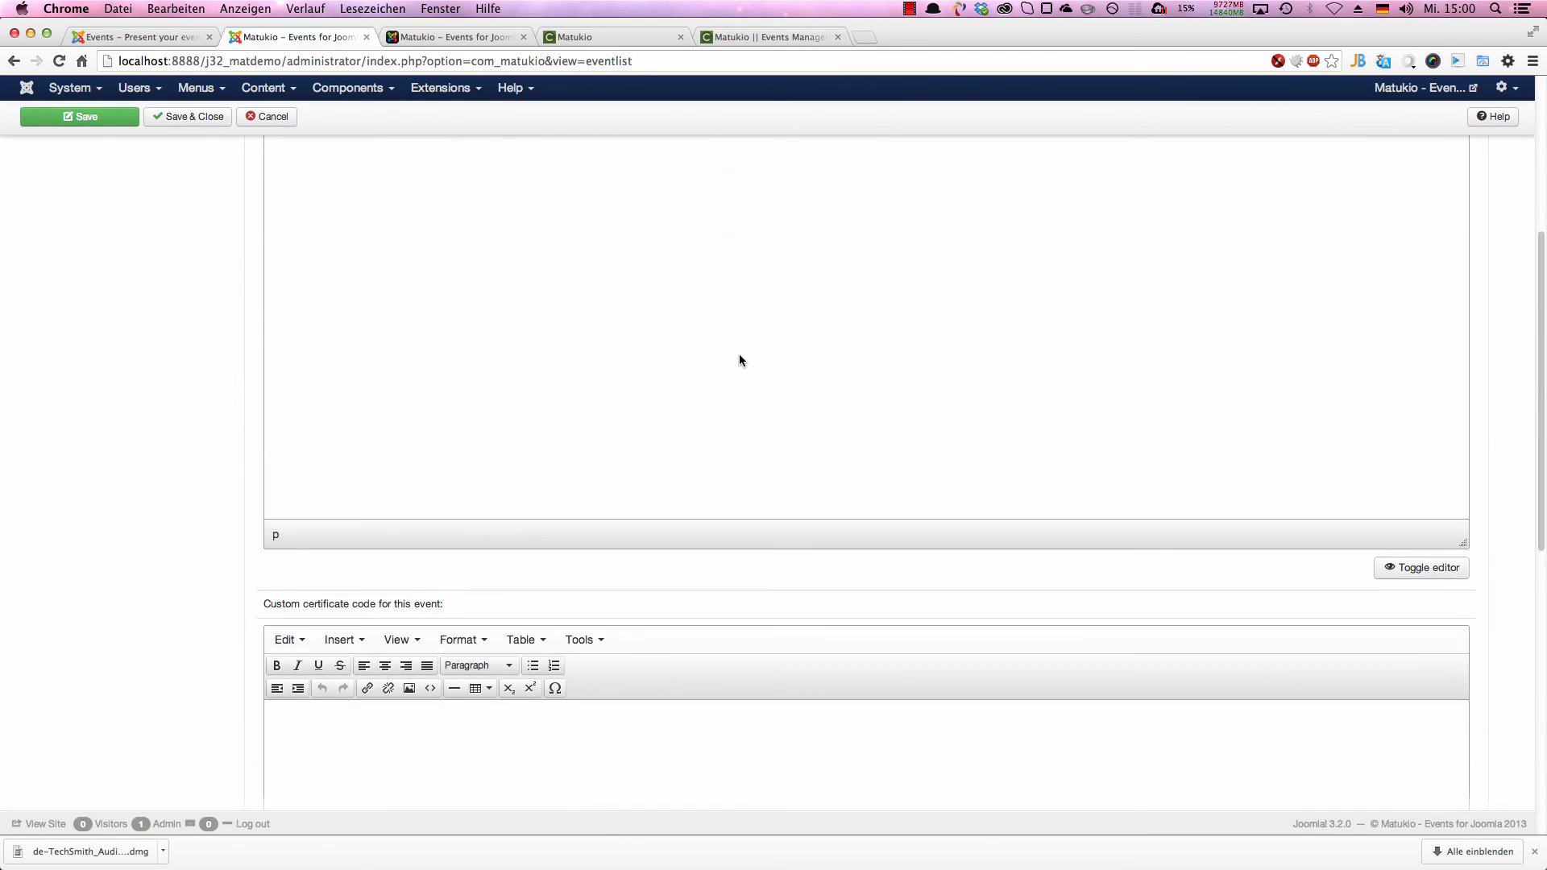
{"action": "scroll", "coordinate": [451, 476], "scroll_direction": "up", "scroll_amount": 3}
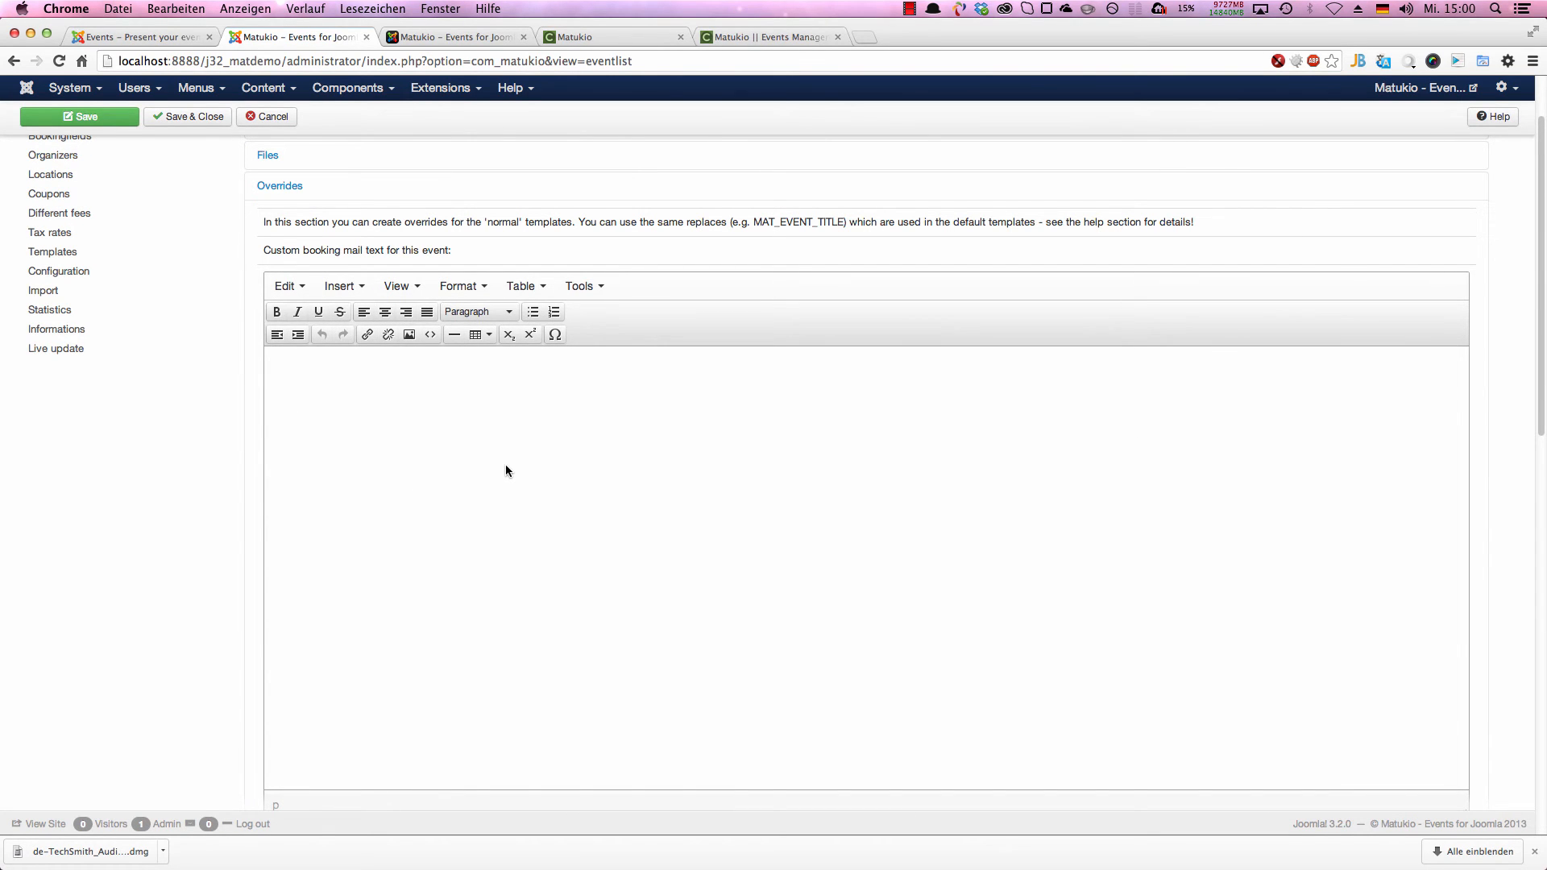
{"action": "scroll", "coordinate": [598, 635], "scroll_direction": "down", "scroll_amount": 14}
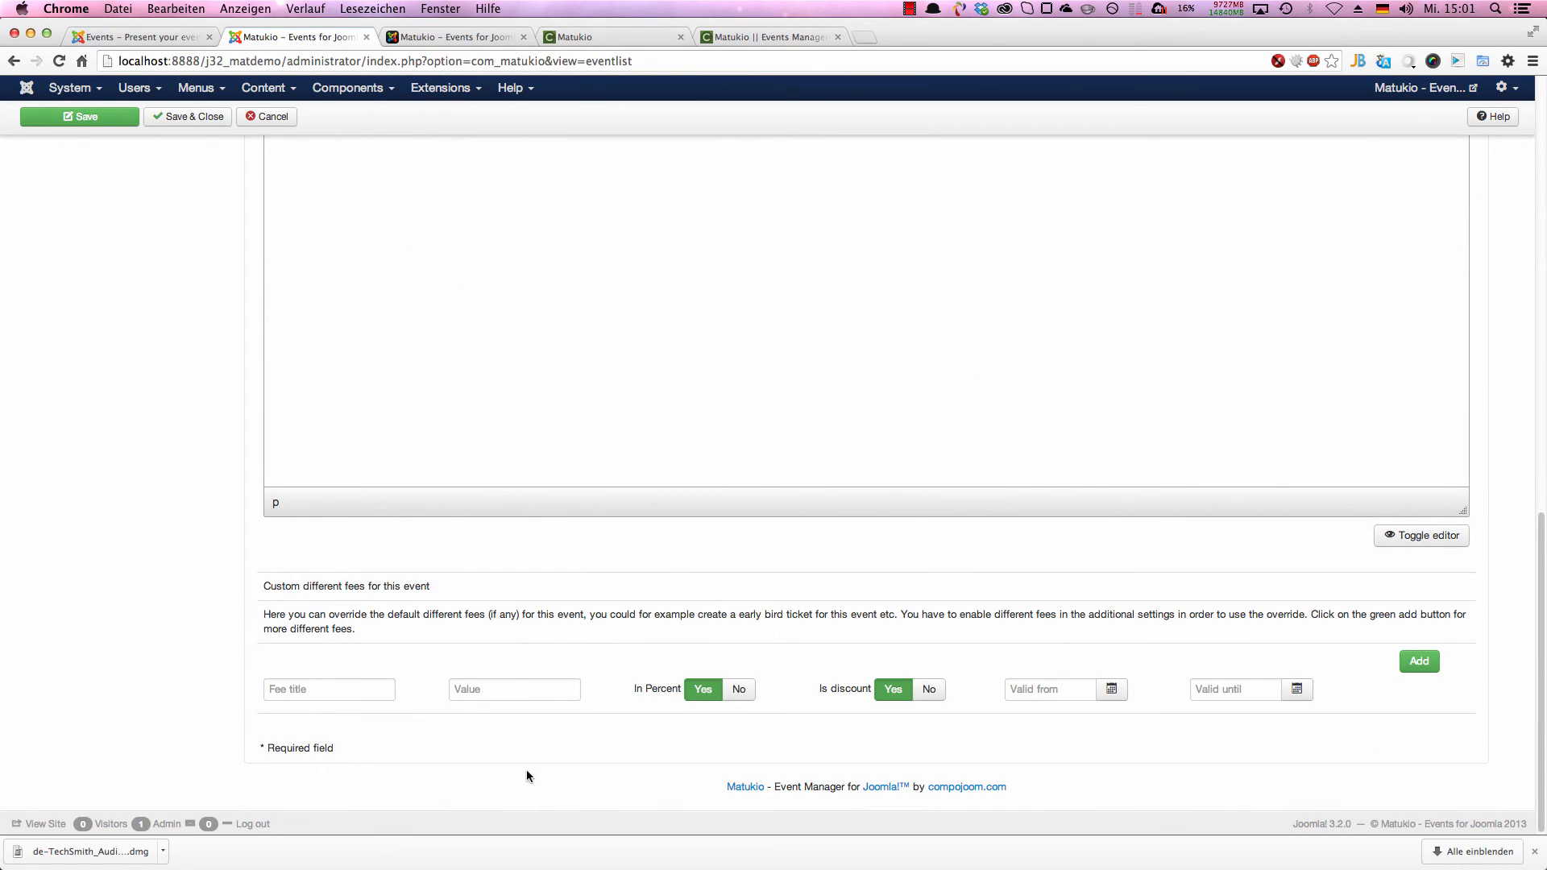
{"action": "left_click", "coordinate": [311, 690]}
{"action": "type", "text": "Earlybird"}
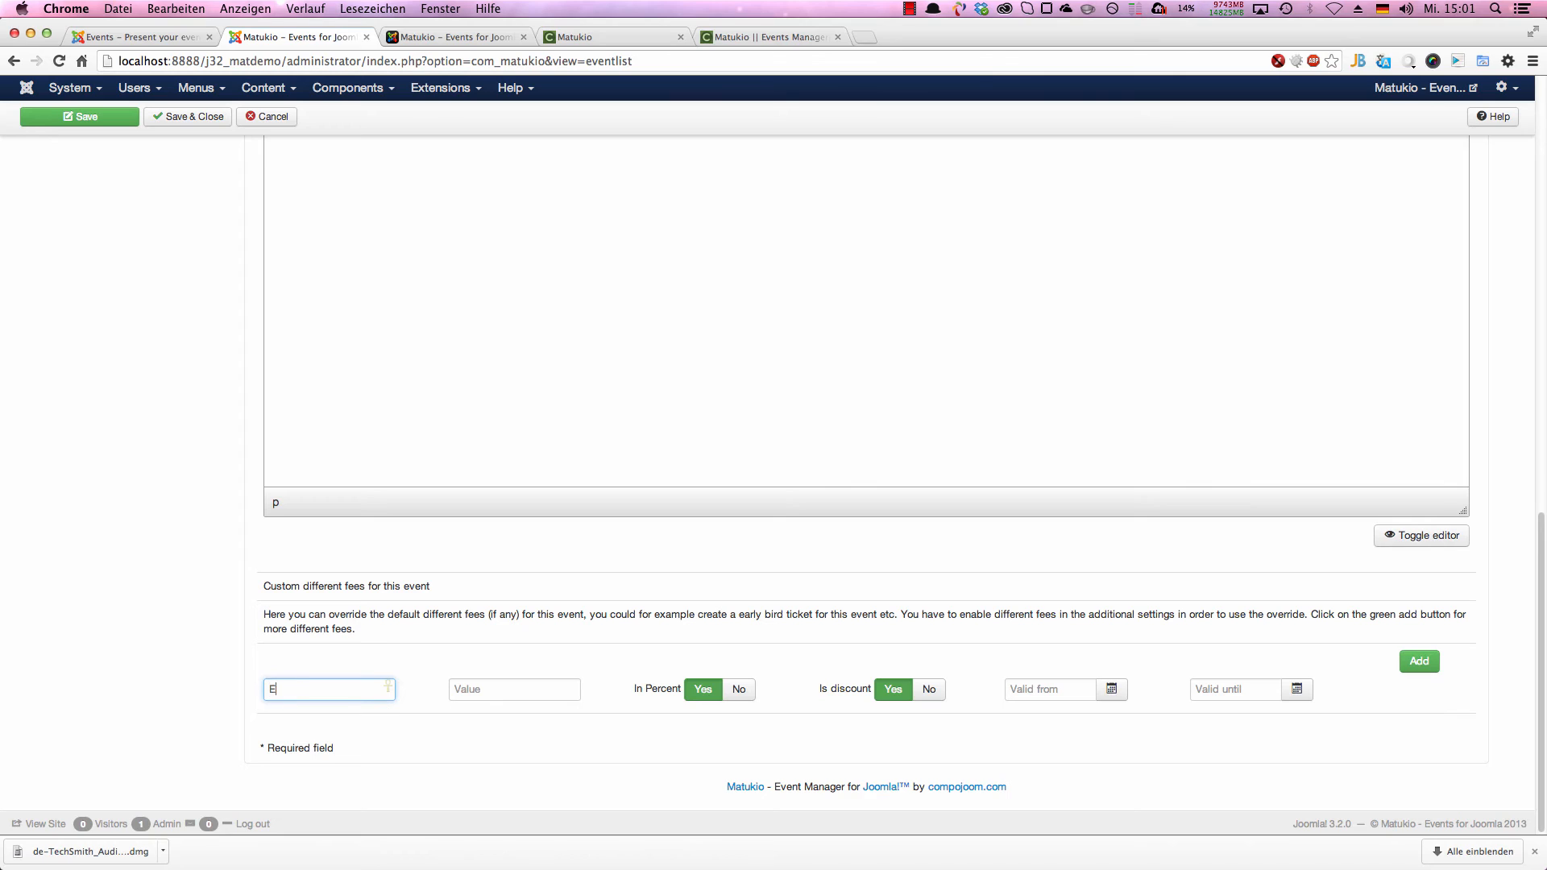
{"action": "key", "text": "Tab"}
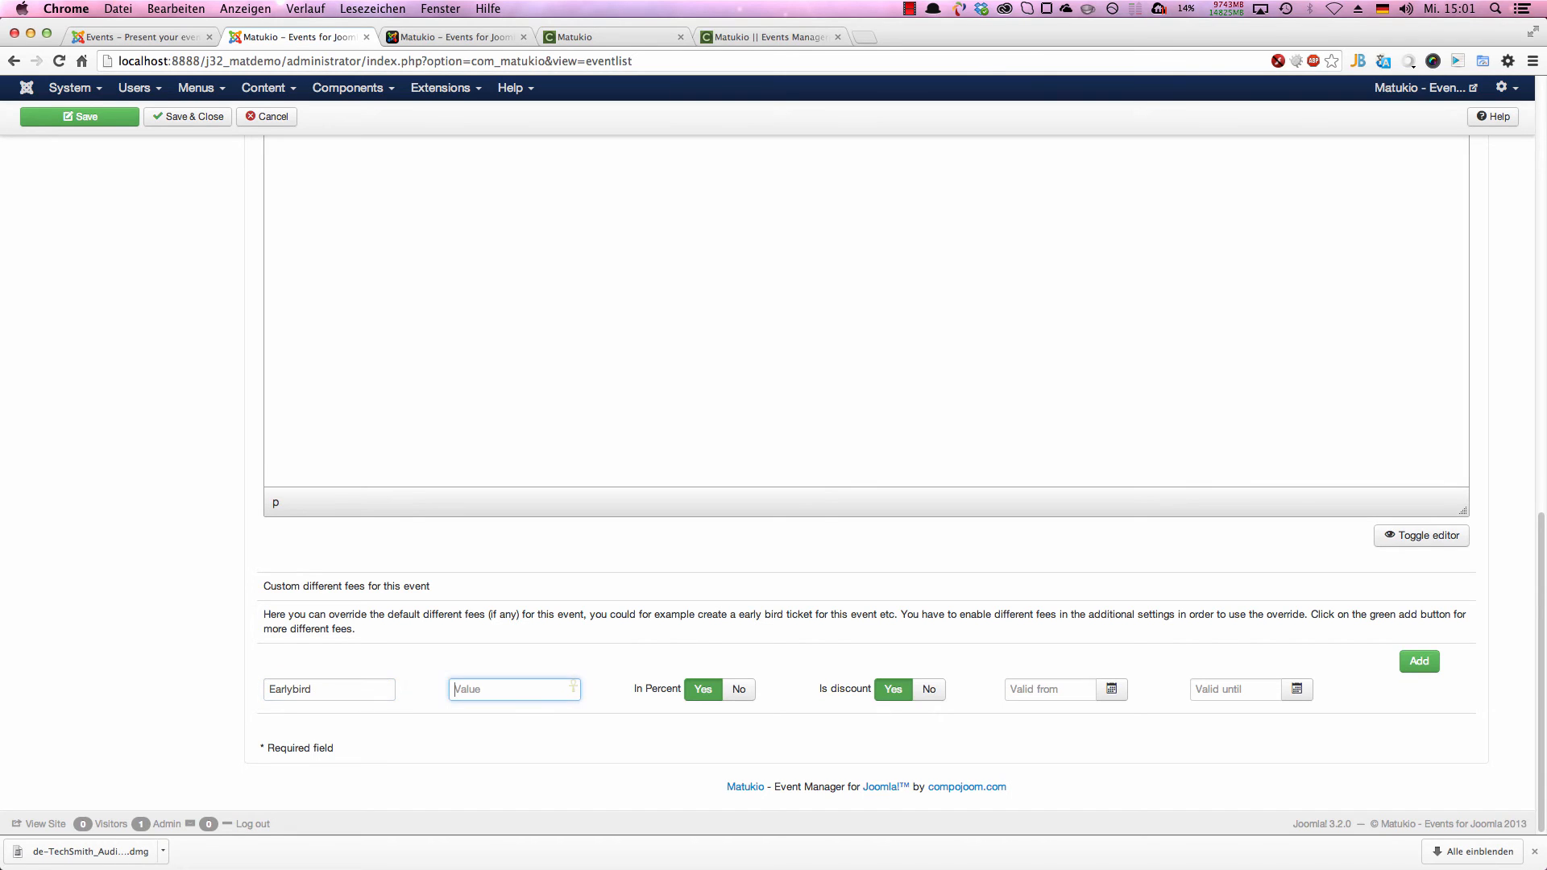
{"action": "type", "text": "20"}
{"action": "key", "text": "Tab"}
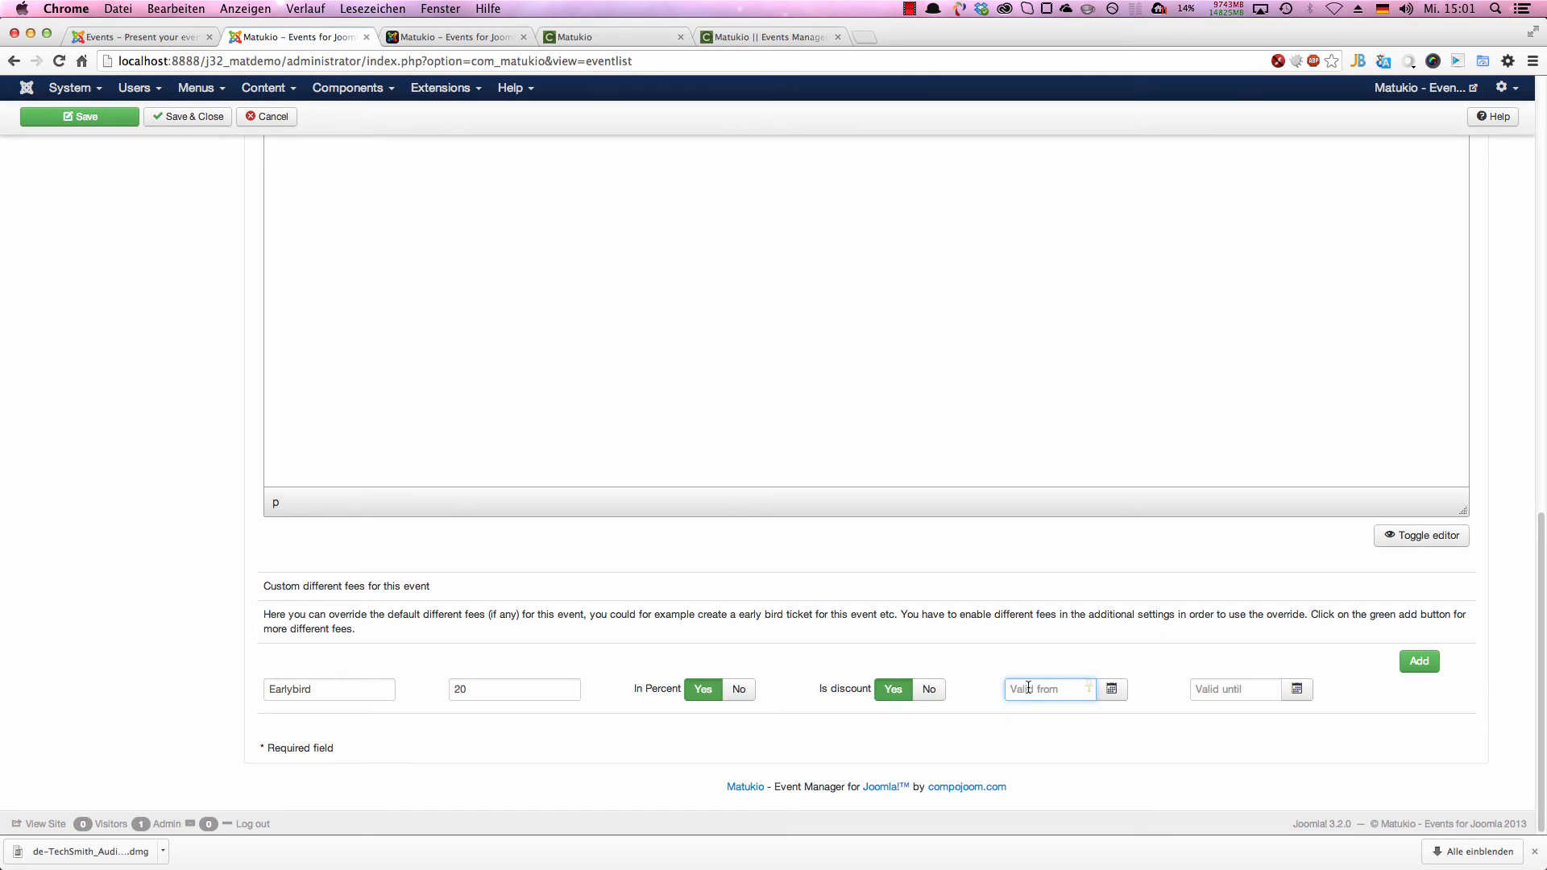
Step: Make the Earlybird fee valid from 2013-11-20 until 2013-12-31
{"action": "left_click", "coordinate": [1111, 688]}
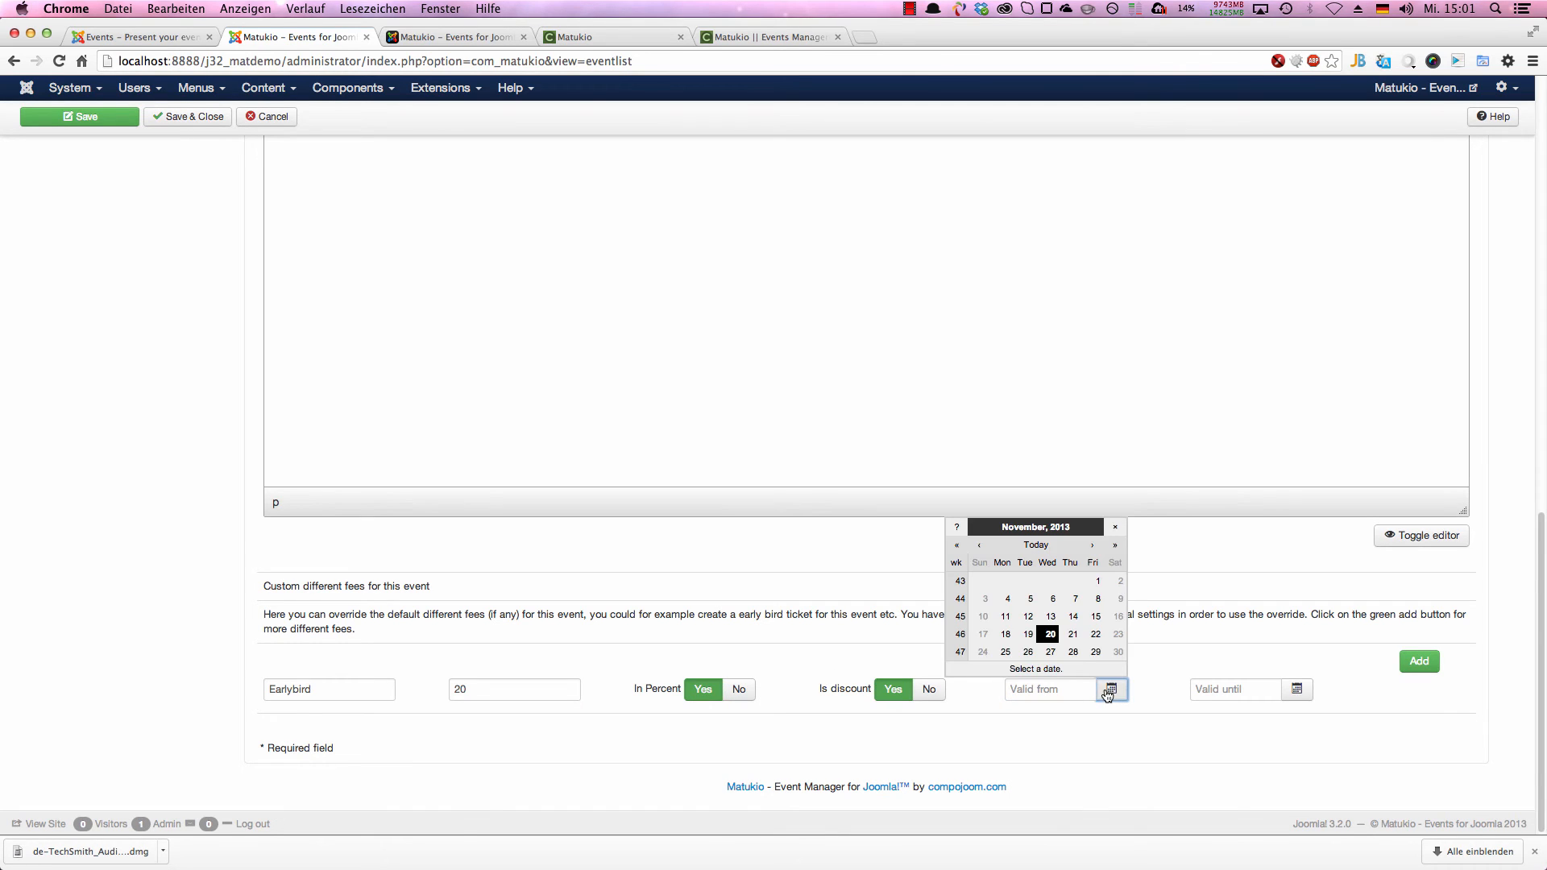
{"action": "left_click", "coordinate": [1050, 634]}
{"action": "left_click", "coordinate": [1208, 692]}
{"action": "left_click", "coordinate": [1112, 691]}
{"action": "left_click", "coordinate": [1296, 689]}
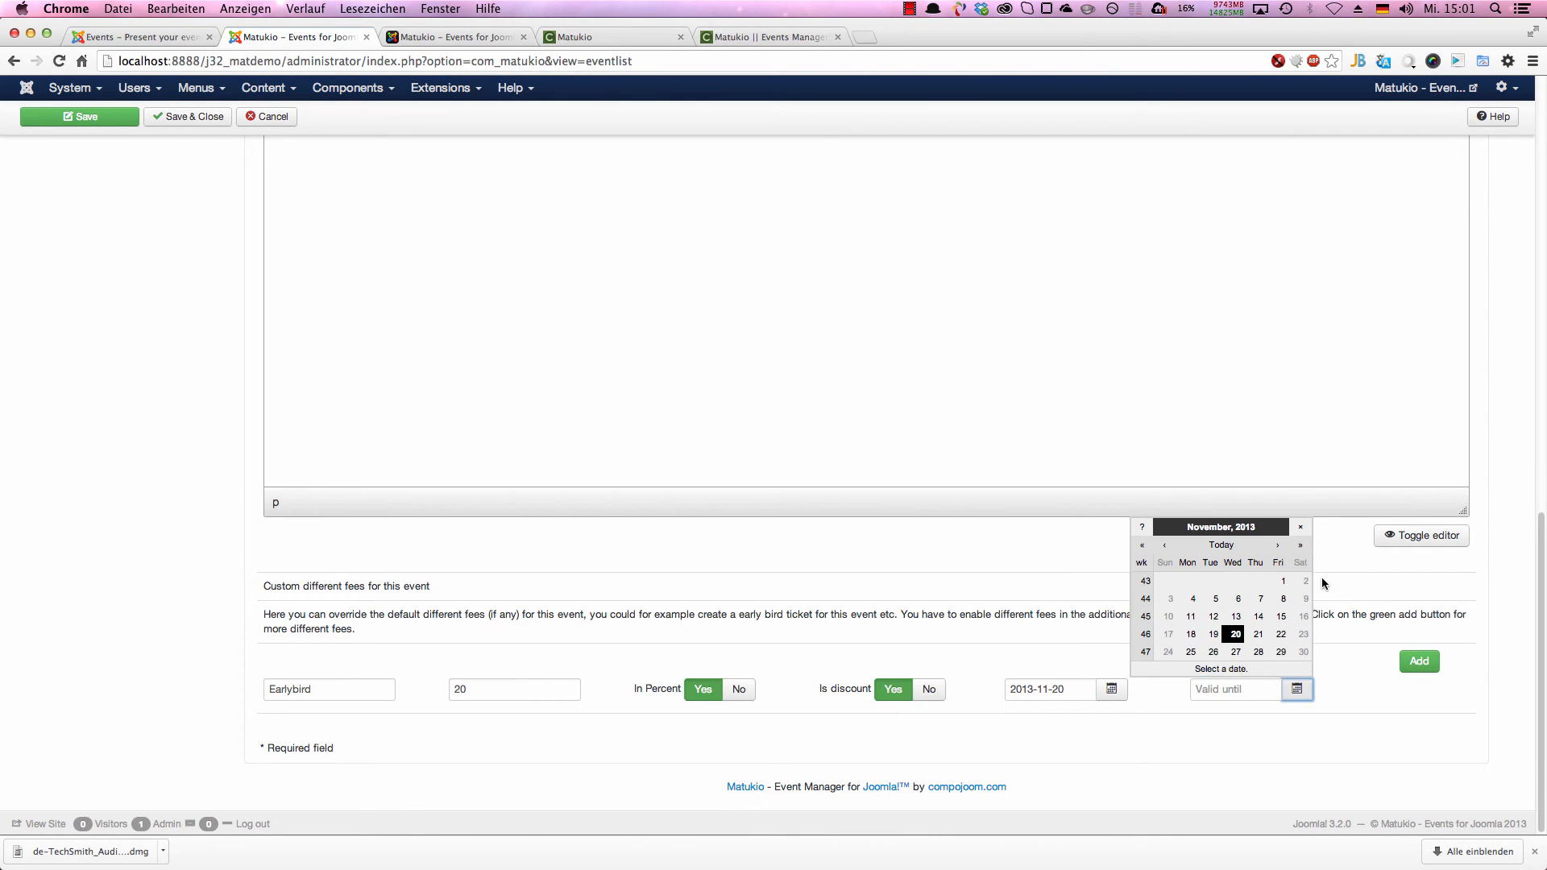
{"action": "left_click", "coordinate": [1276, 546]}
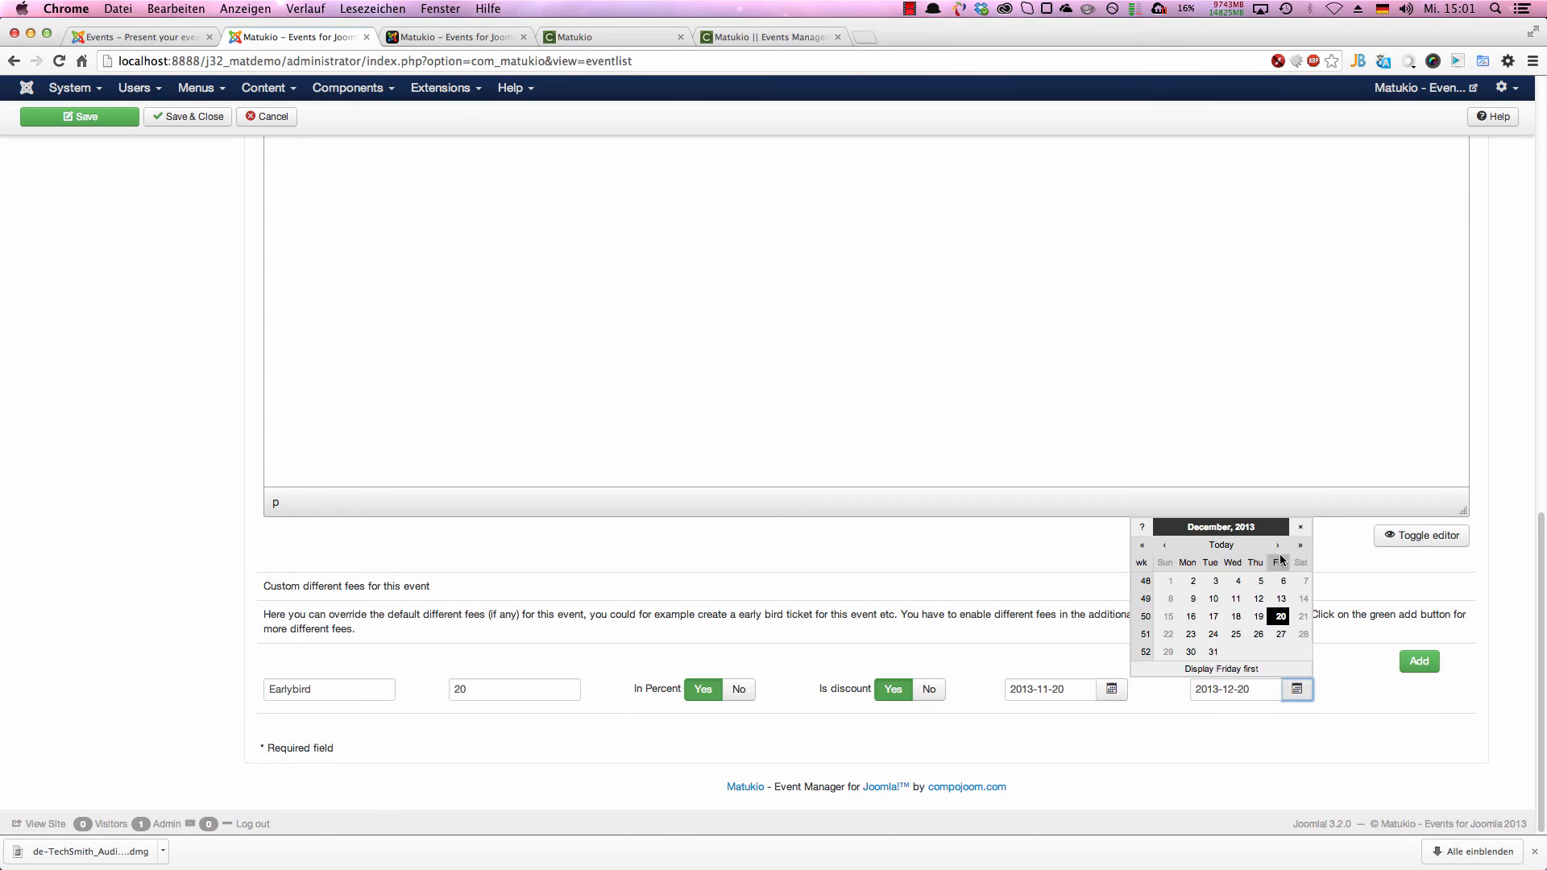
{"action": "left_click", "coordinate": [1213, 652]}
{"action": "left_click", "coordinate": [1232, 752]}
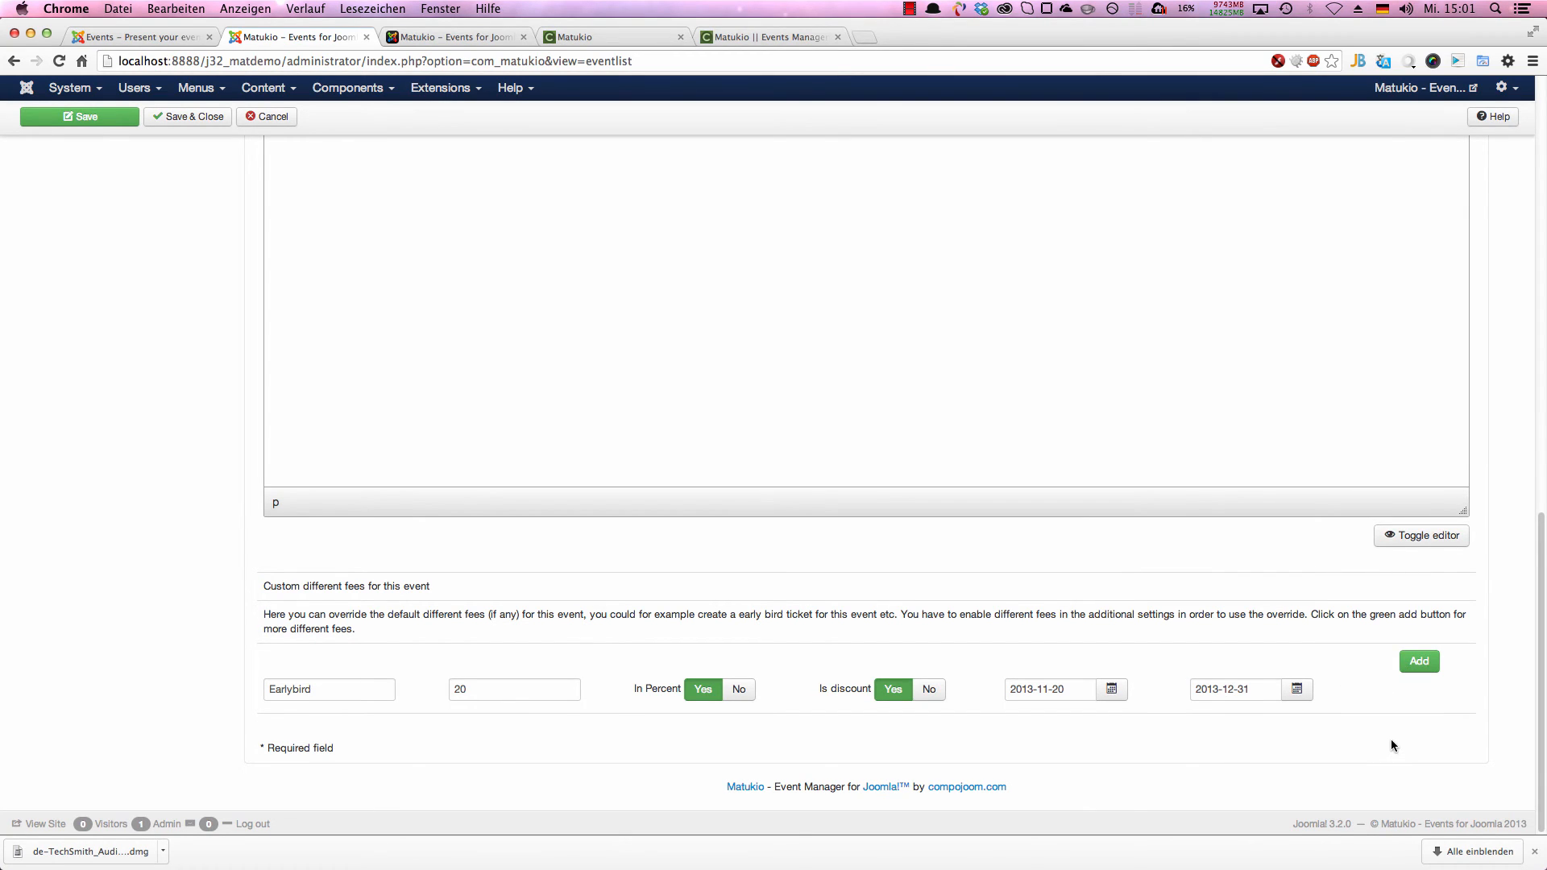
Step: Add a second custom fee titled "Club members" with a value of 10 and save the event
{"action": "left_click", "coordinate": [1418, 662]}
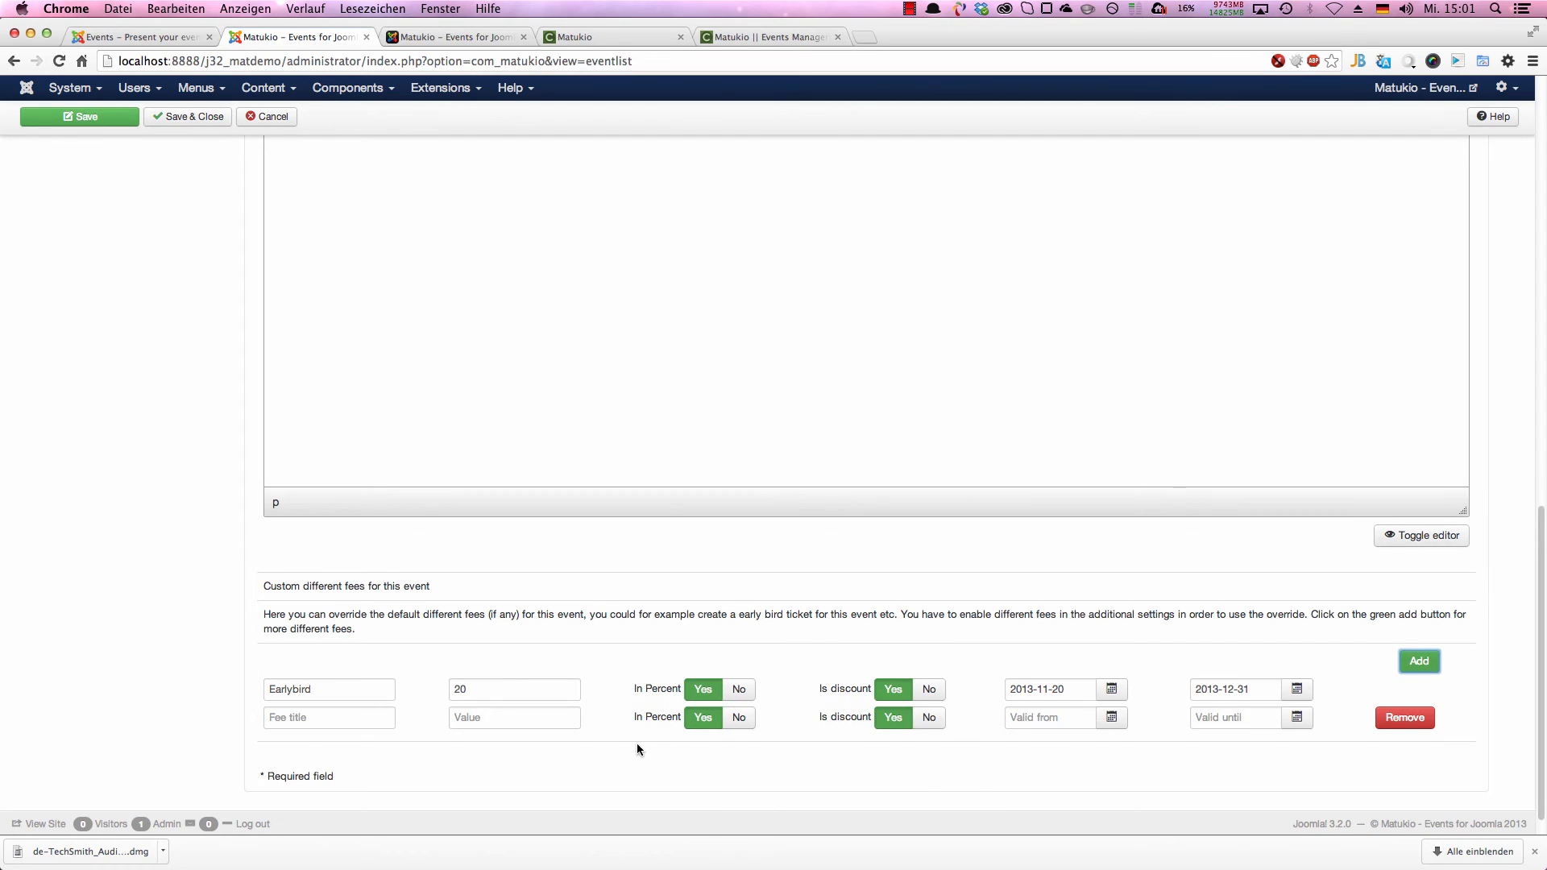
{"action": "scroll", "coordinate": [638, 749], "scroll_direction": "down", "scroll_amount": 1}
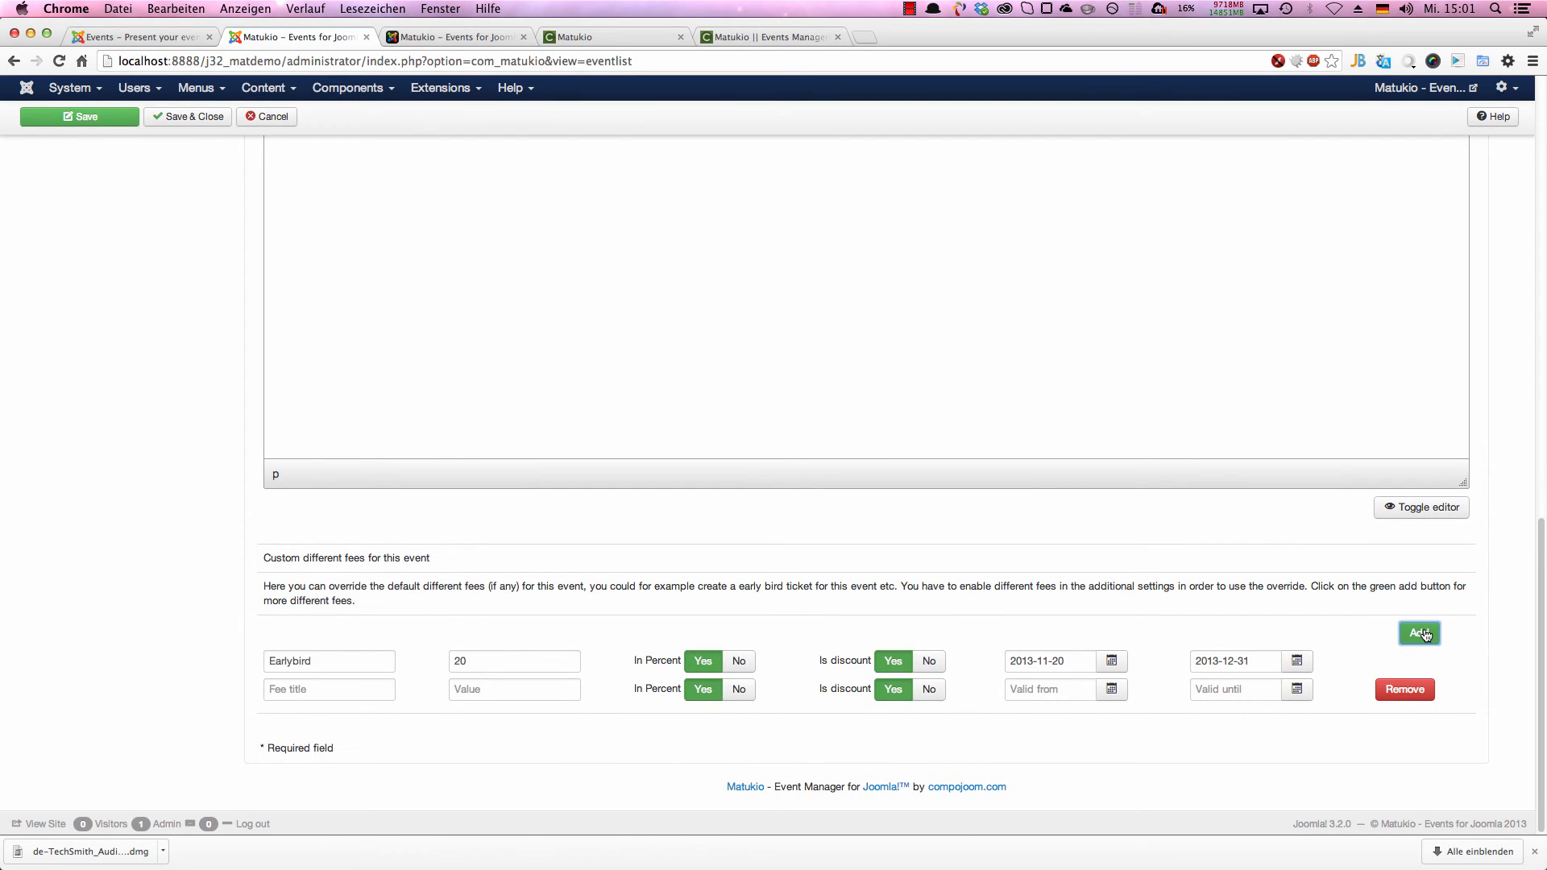
{"action": "left_click", "coordinate": [320, 688]}
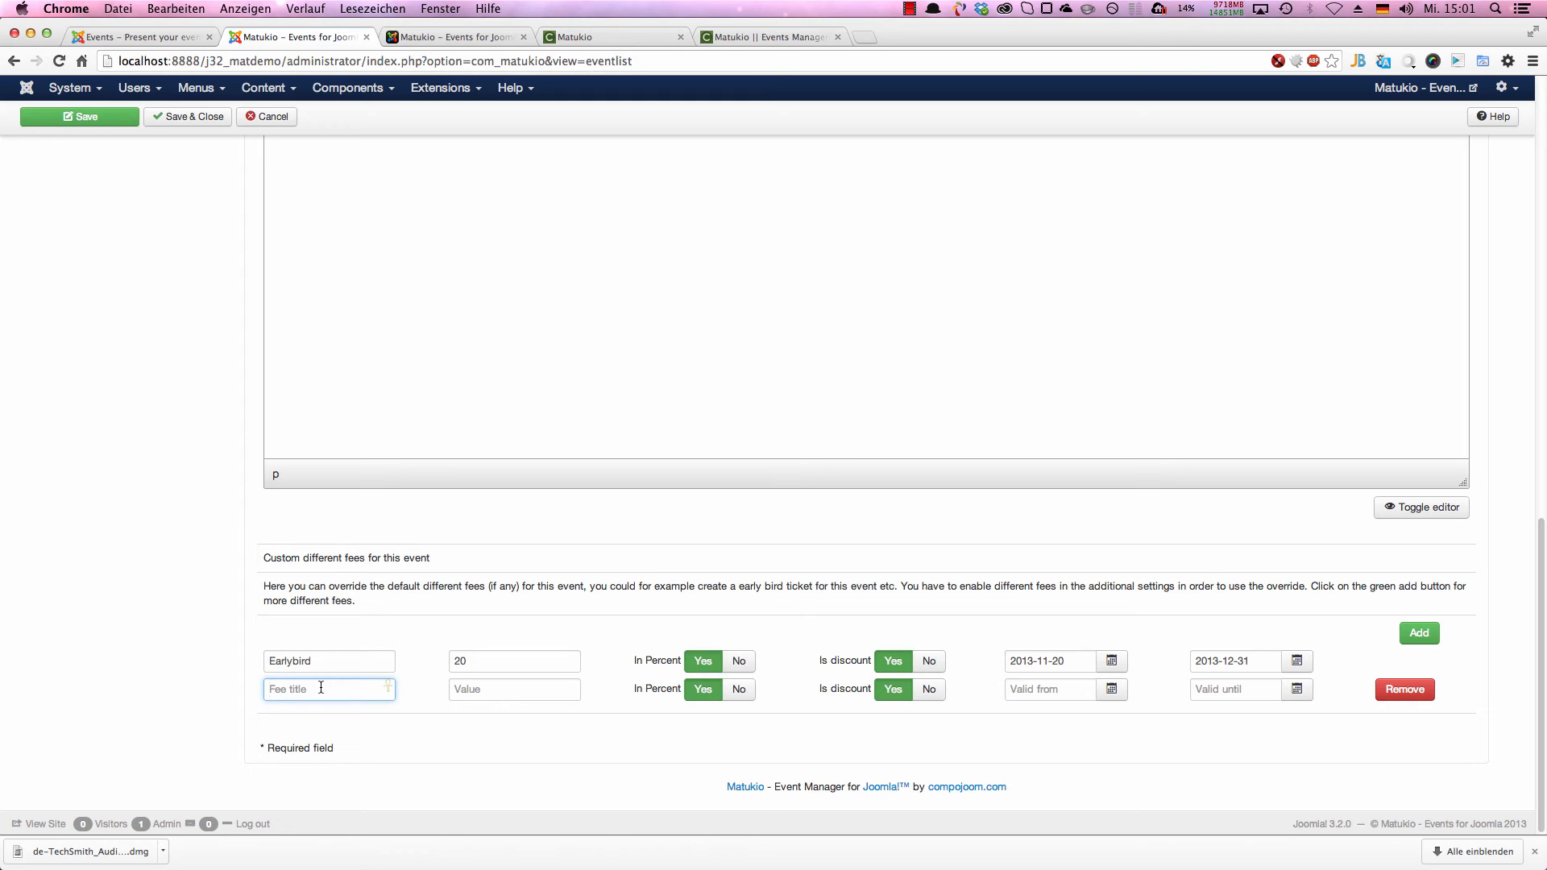
{"action": "type", "text": "stud"}
{"action": "key", "text": "BackSpace"}
{"action": "key", "text": "BackSpace"}
{"action": "key", "text": "BackSpace"}
{"action": "type", "text": "C"}
{"action": "key", "text": "BackSpace"}
{"action": "key", "text": "BackSpace"}
{"action": "type", "text": "Club members"}
{"action": "left_click", "coordinate": [573, 687]}
{"action": "type", "text": "10"}
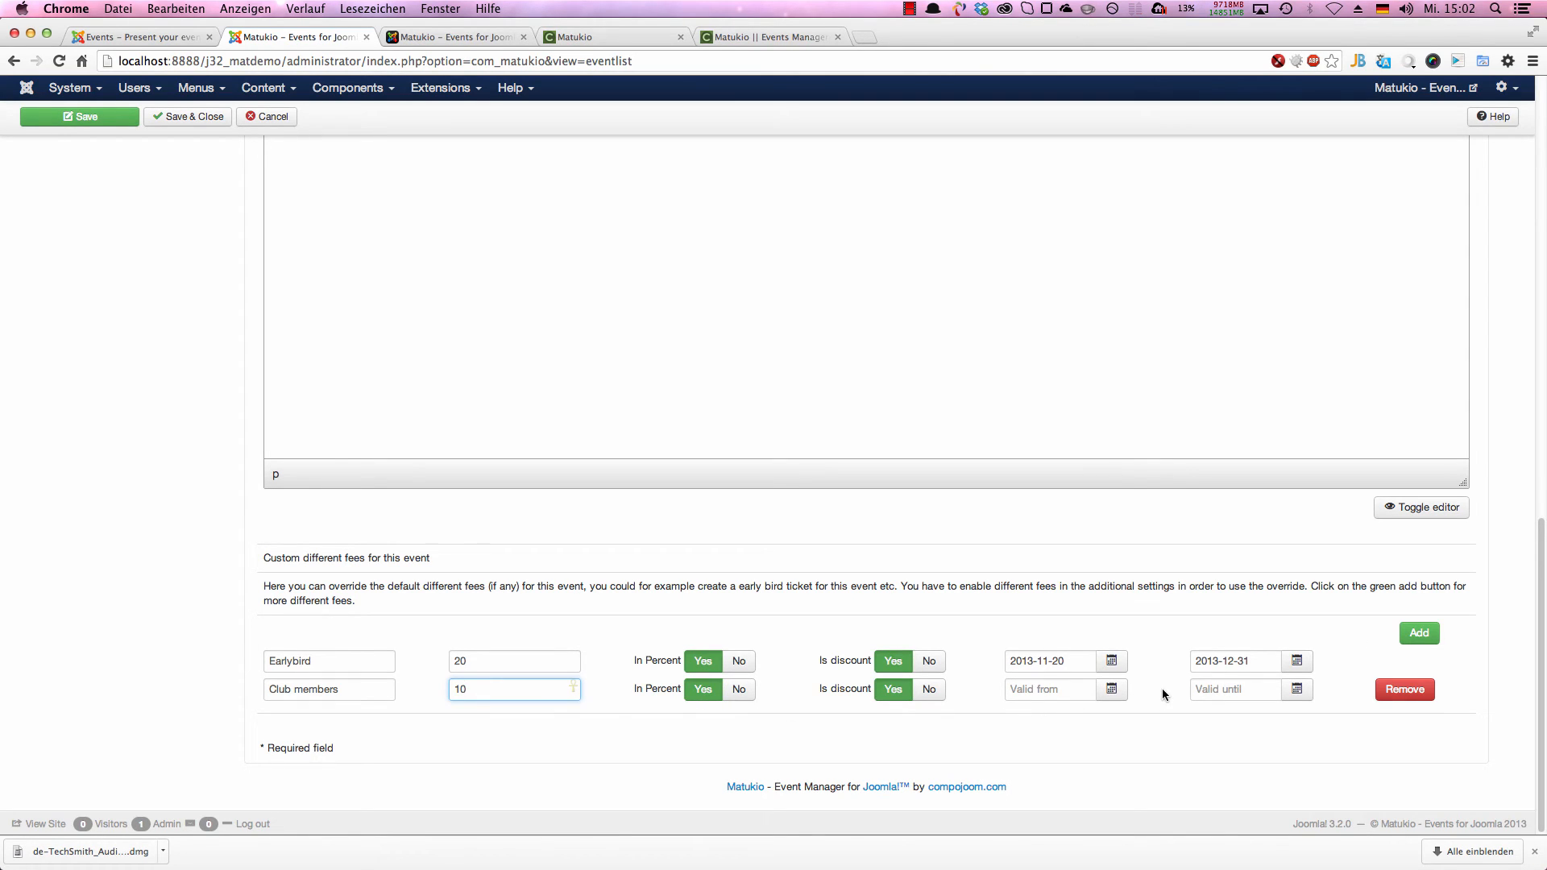
{"action": "scroll", "coordinate": [428, 461], "scroll_direction": "up", "scroll_amount": 15}
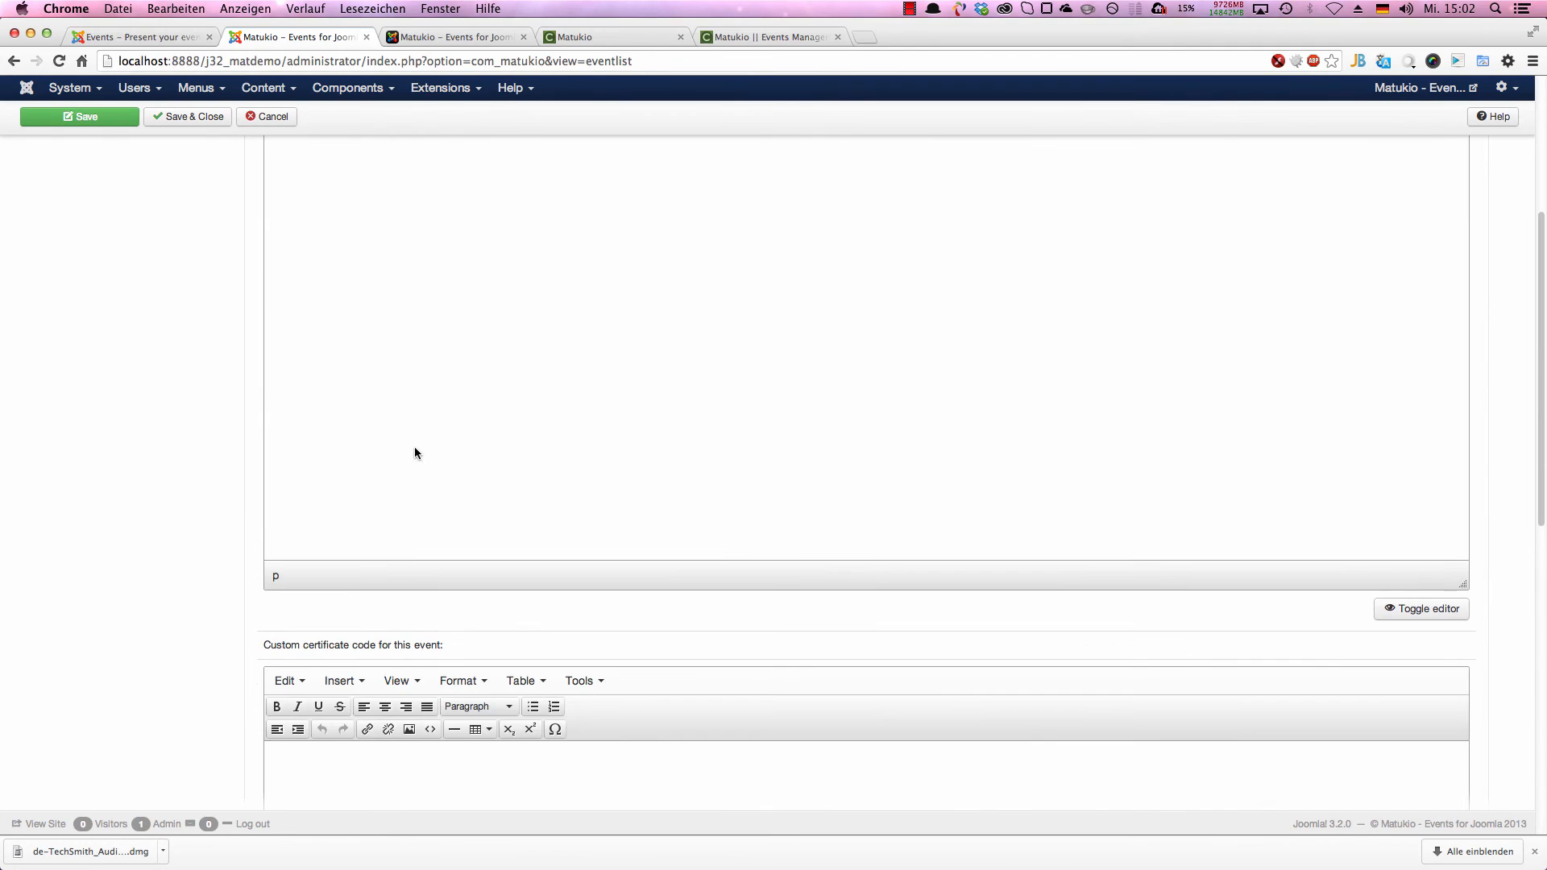
{"action": "left_click", "coordinate": [90, 155]}
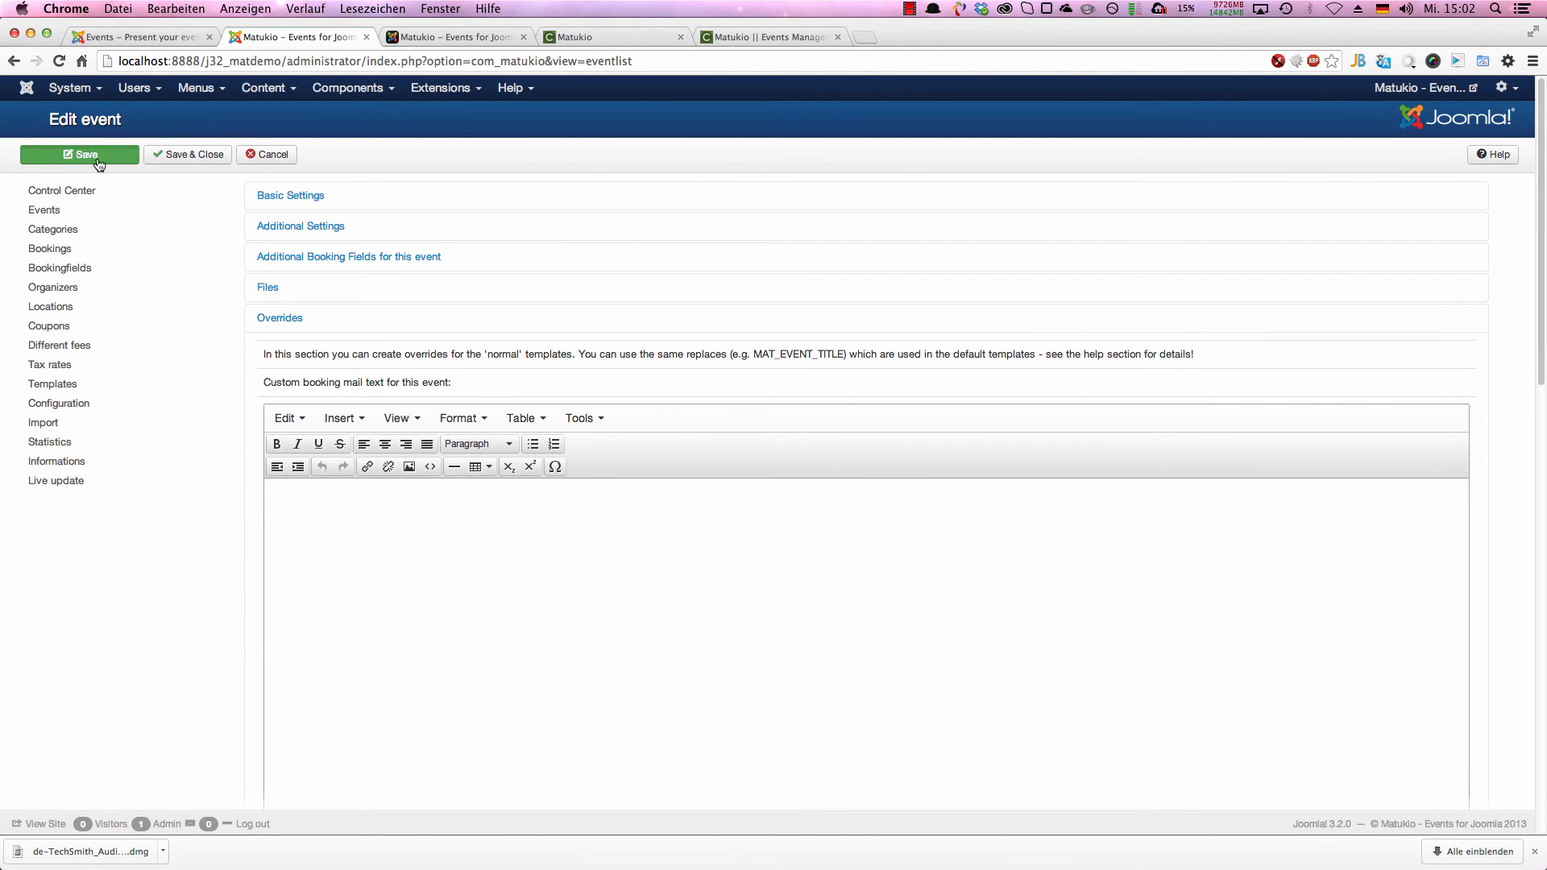
Step: Open the Matukio Webinar event on the public site and check the fees in its details
{"action": "scroll", "coordinate": [379, 471], "scroll_direction": "down", "scroll_amount": 5}
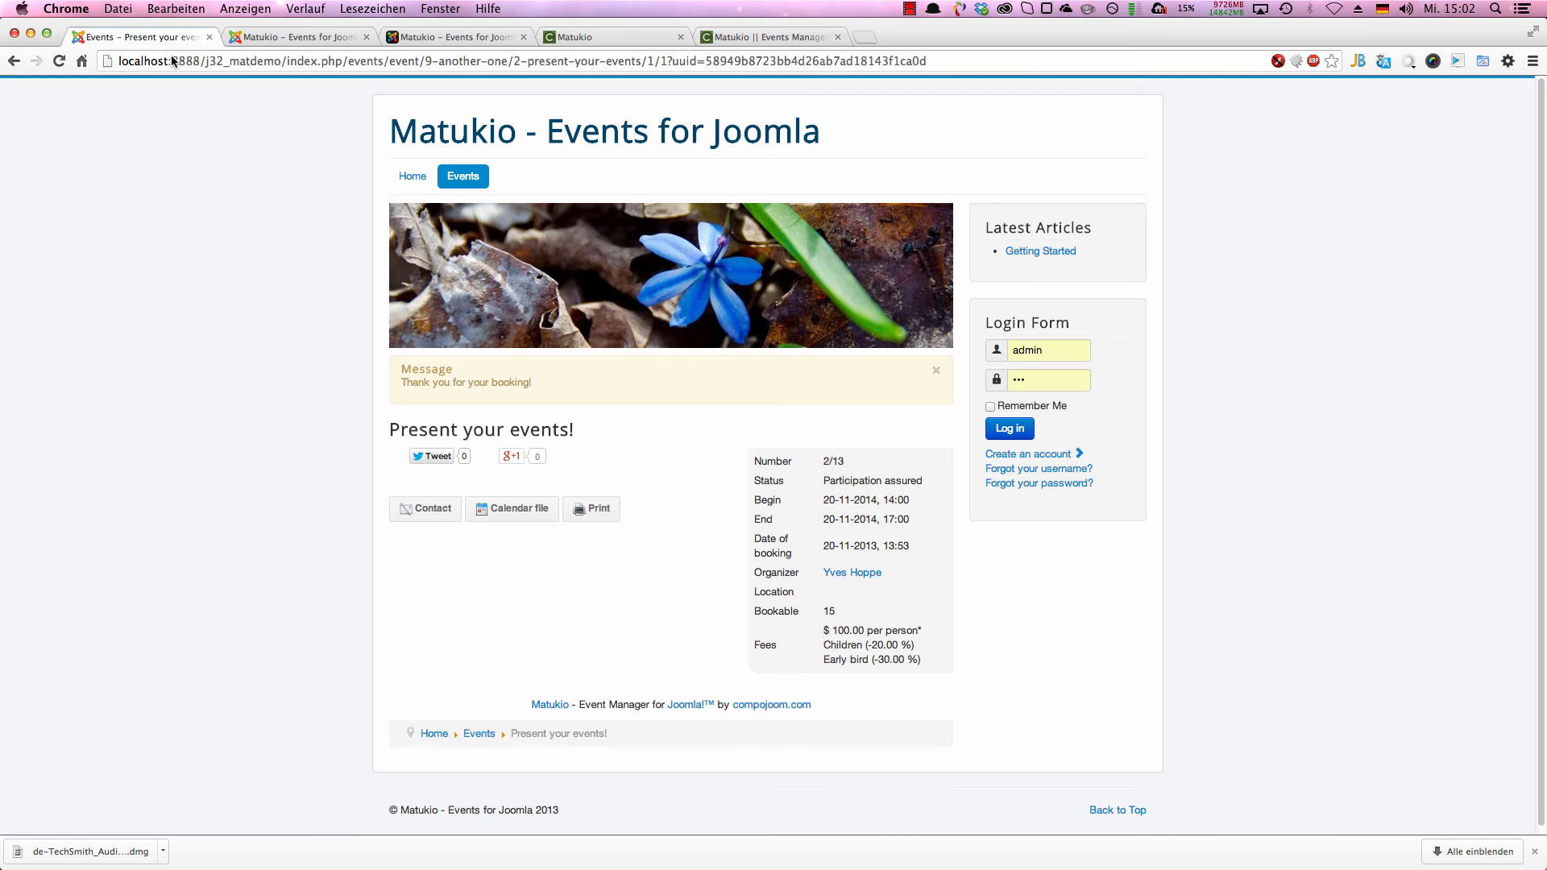
{"action": "left_click", "coordinate": [137, 37]}
{"action": "left_click", "coordinate": [451, 181]}
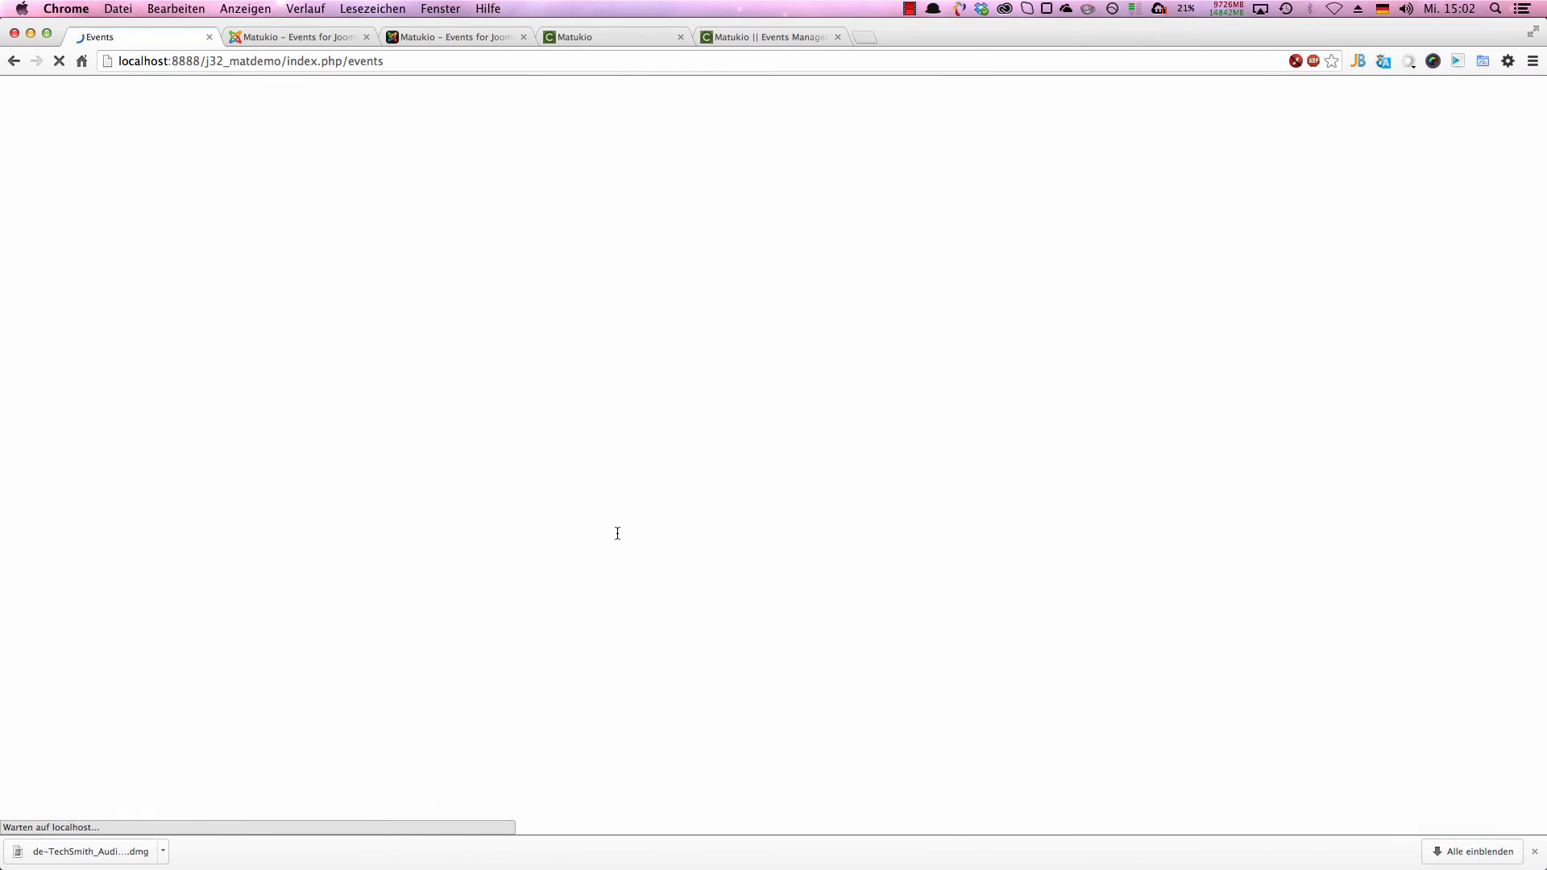
{"action": "scroll", "coordinate": [607, 493], "scroll_direction": "down", "scroll_amount": 5}
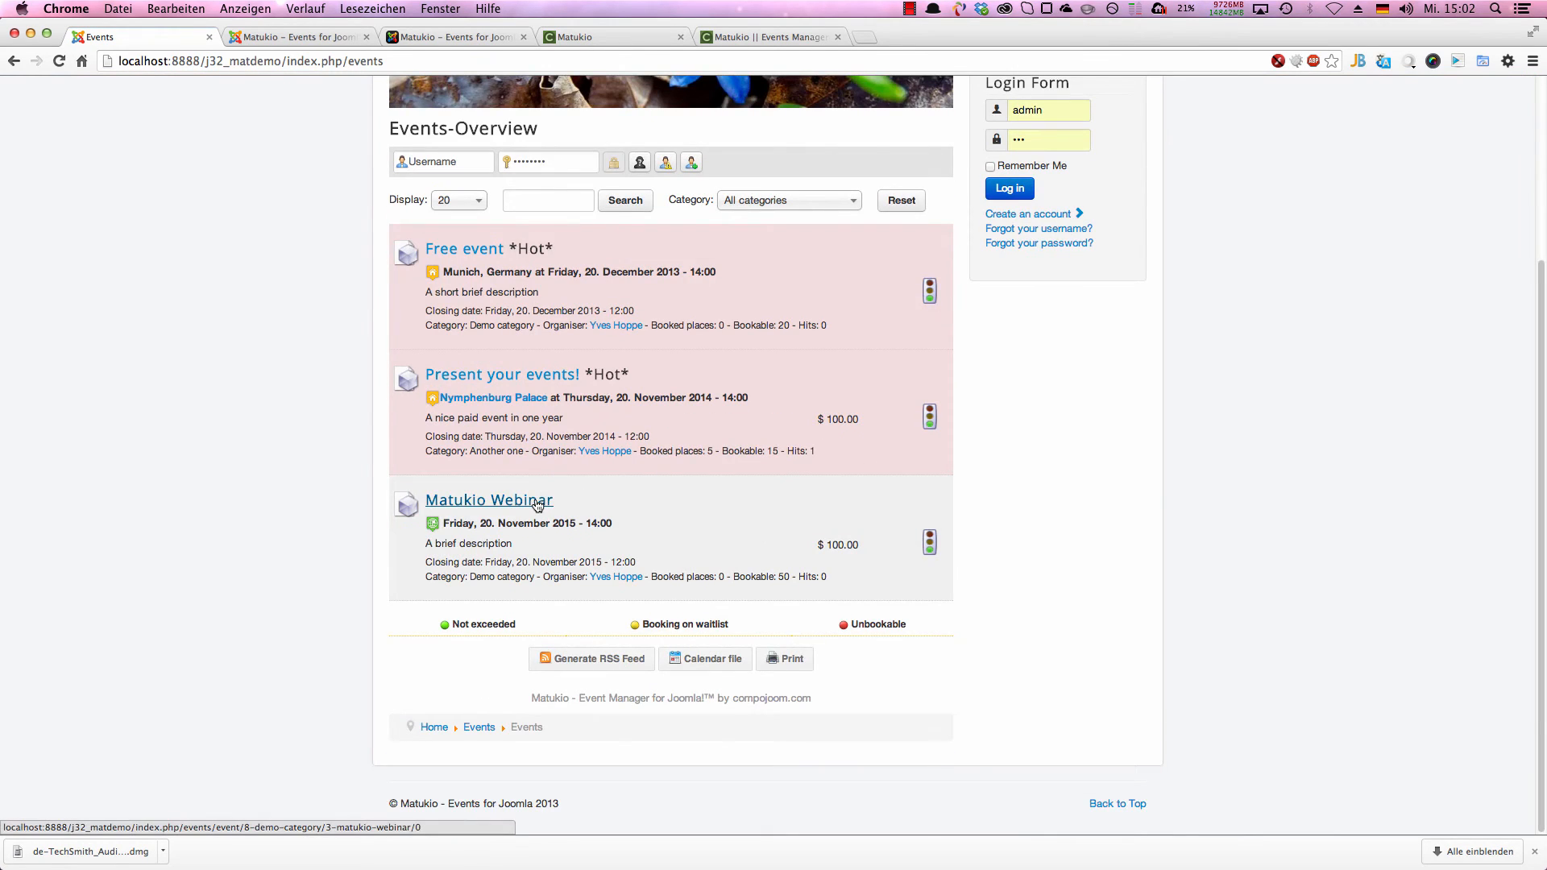
{"action": "left_click", "coordinate": [537, 504]}
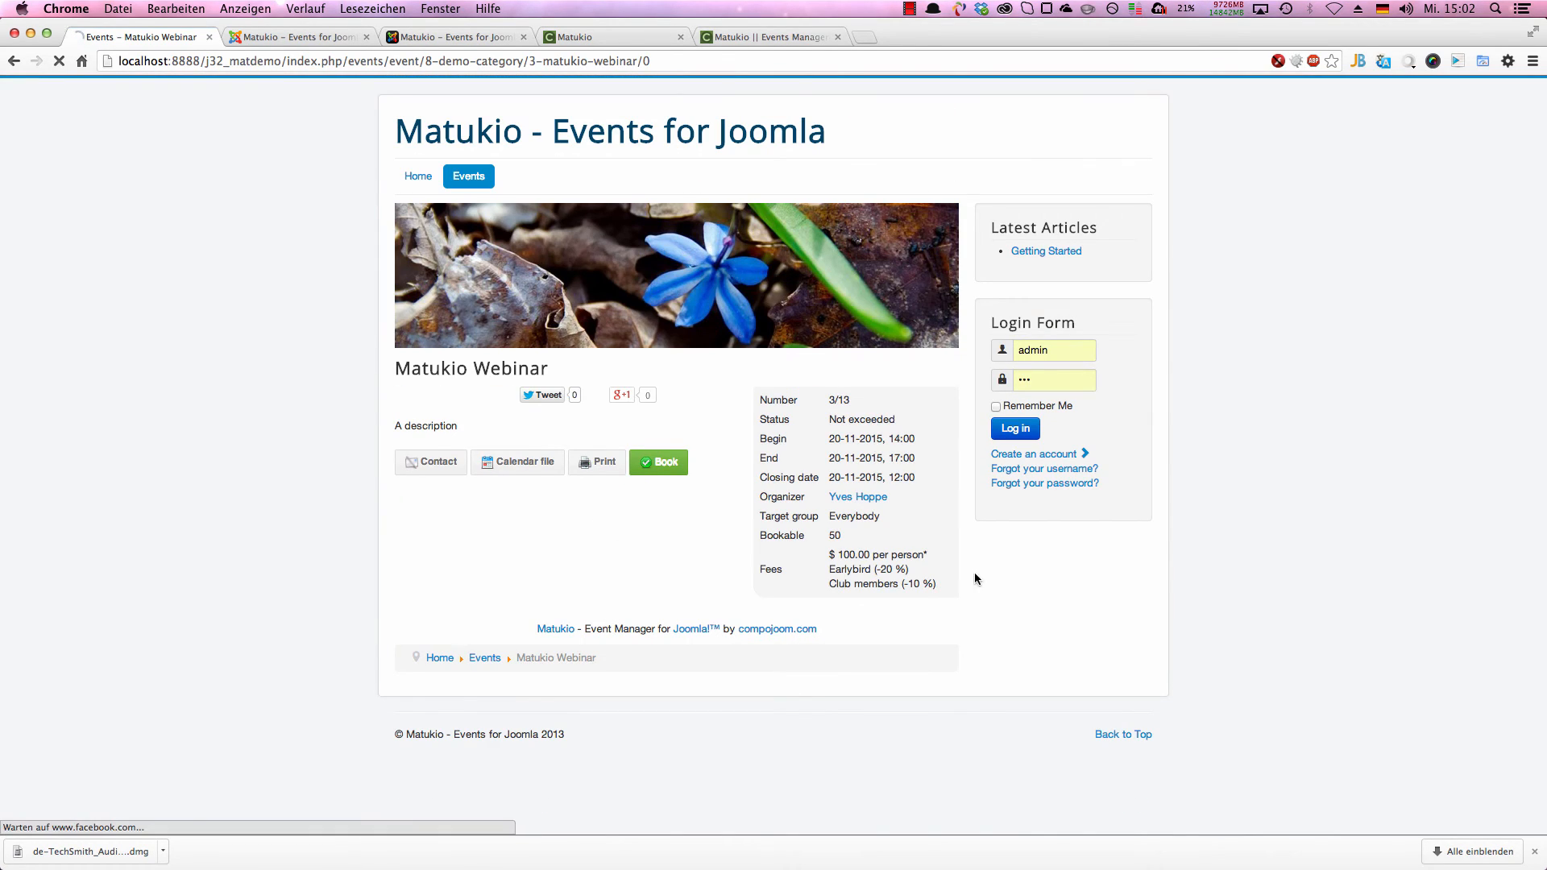
{"action": "left_click_drag", "start_coordinate": [937, 584], "coordinate": [823, 576]}
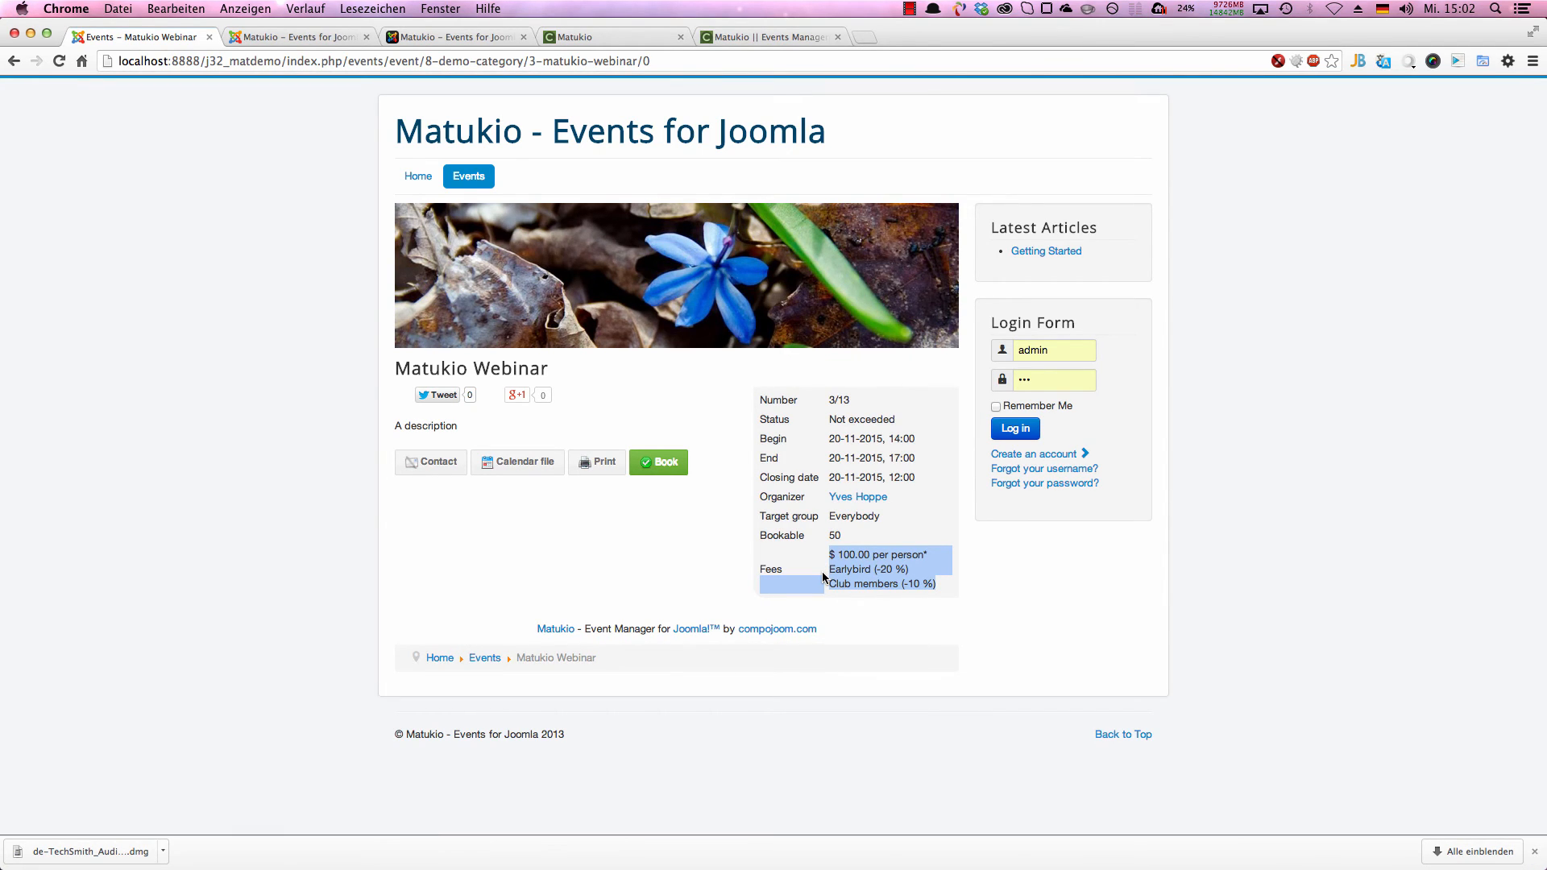
Step: Start a booking for the Matukio Webinar with one Earlybird ticket and add a second ticket row for Club members
{"action": "left_click", "coordinate": [640, 461]}
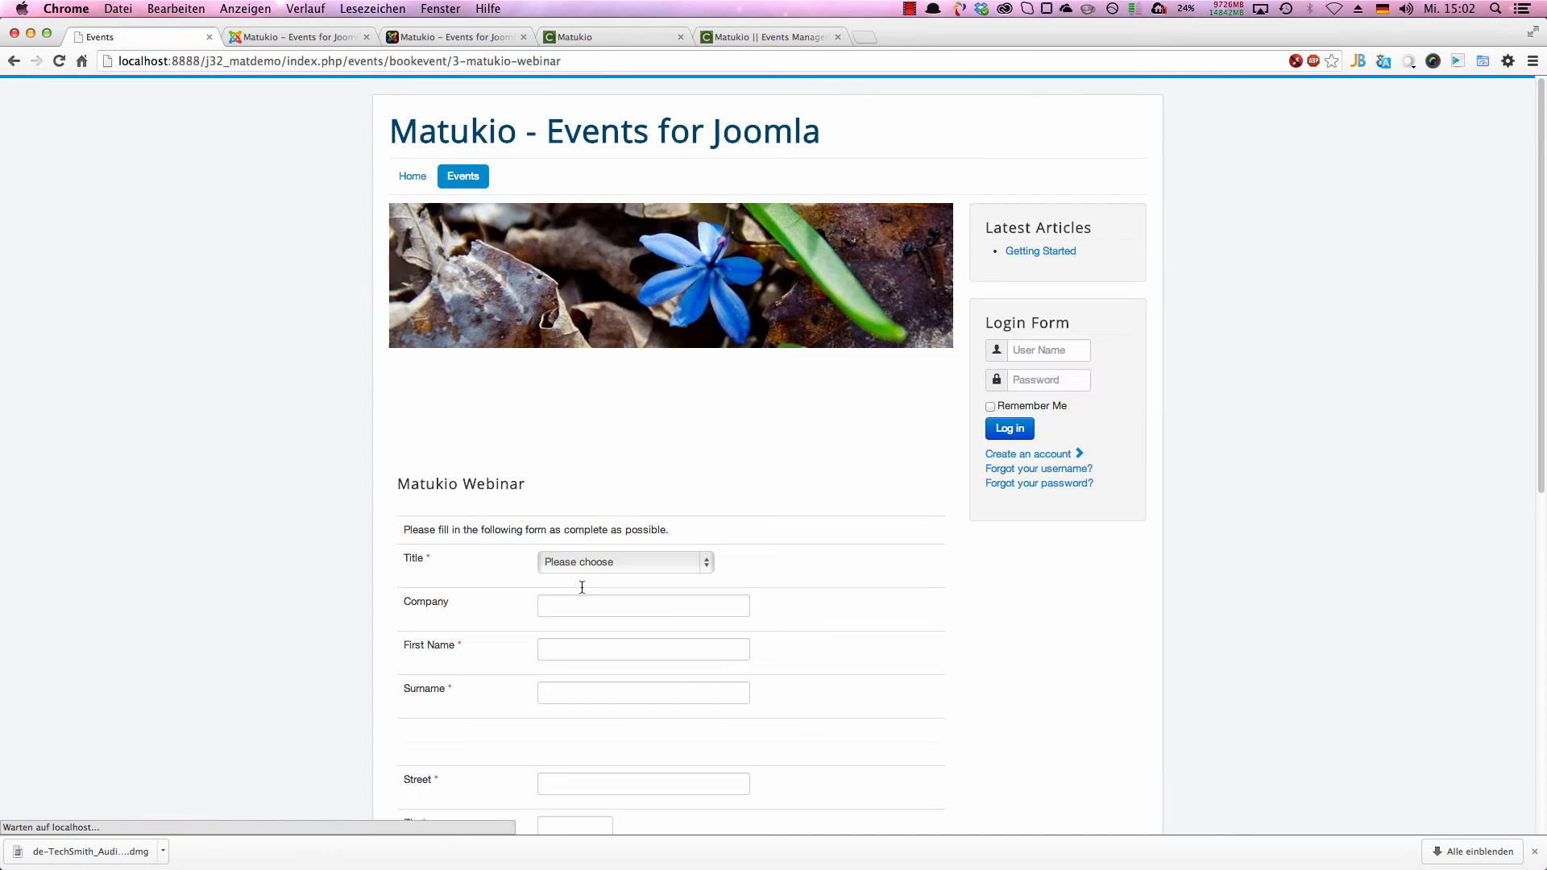
{"action": "scroll", "coordinate": [588, 583], "scroll_direction": "down", "scroll_amount": 6}
{"action": "scroll", "coordinate": [601, 583], "scroll_direction": "down", "scroll_amount": 3}
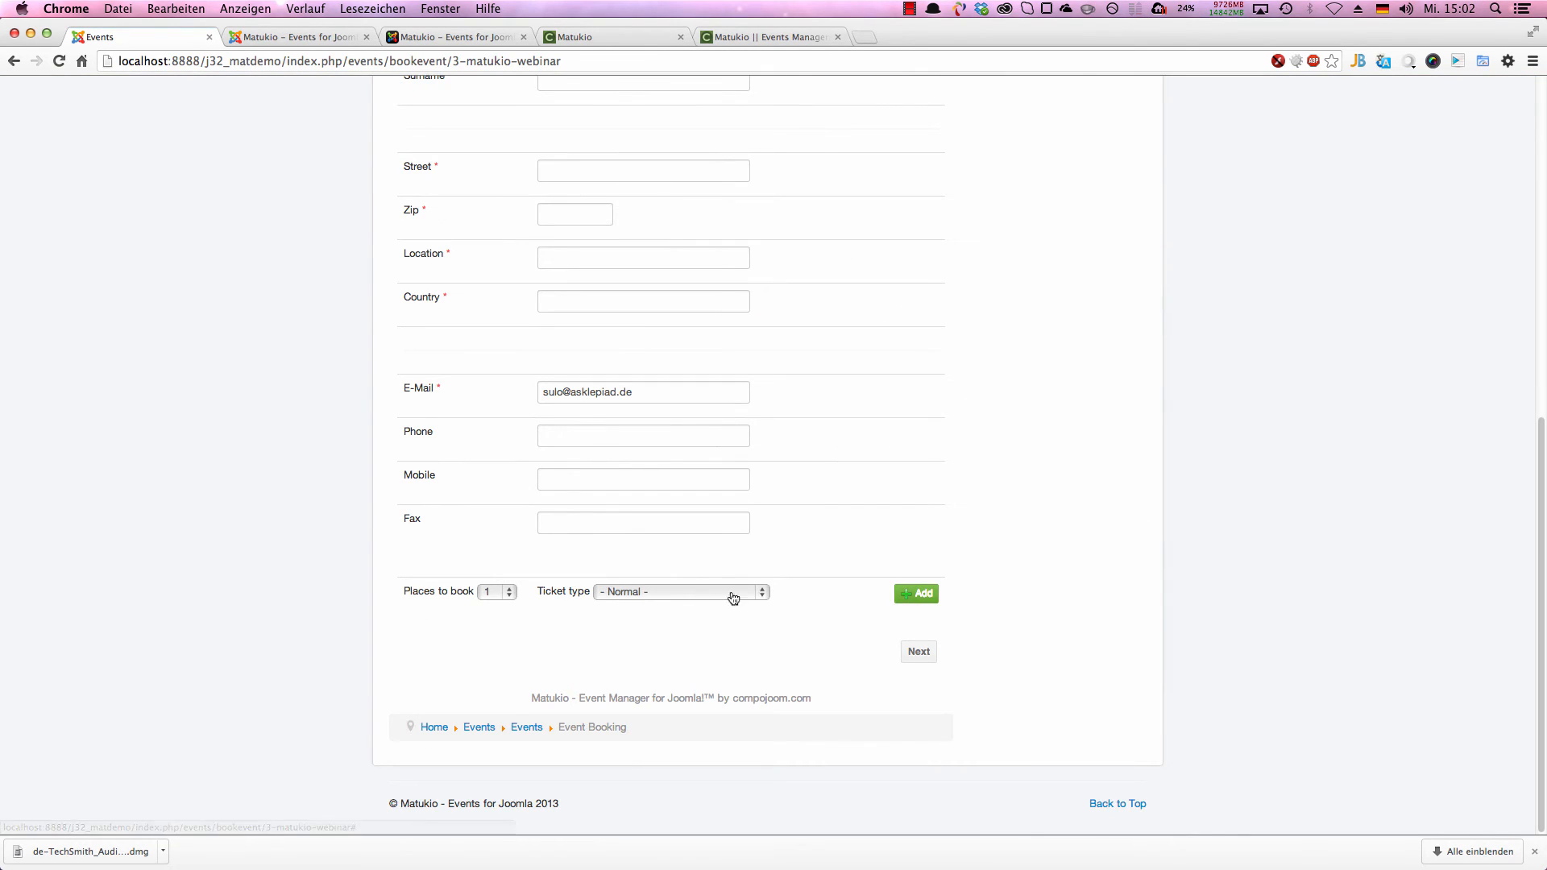
{"action": "left_click", "coordinate": [729, 593]}
{"action": "left_click", "coordinate": [643, 606]}
{"action": "left_click", "coordinate": [916, 593]}
{"action": "scroll", "coordinate": [898, 596], "scroll_direction": "down", "scroll_amount": 2}
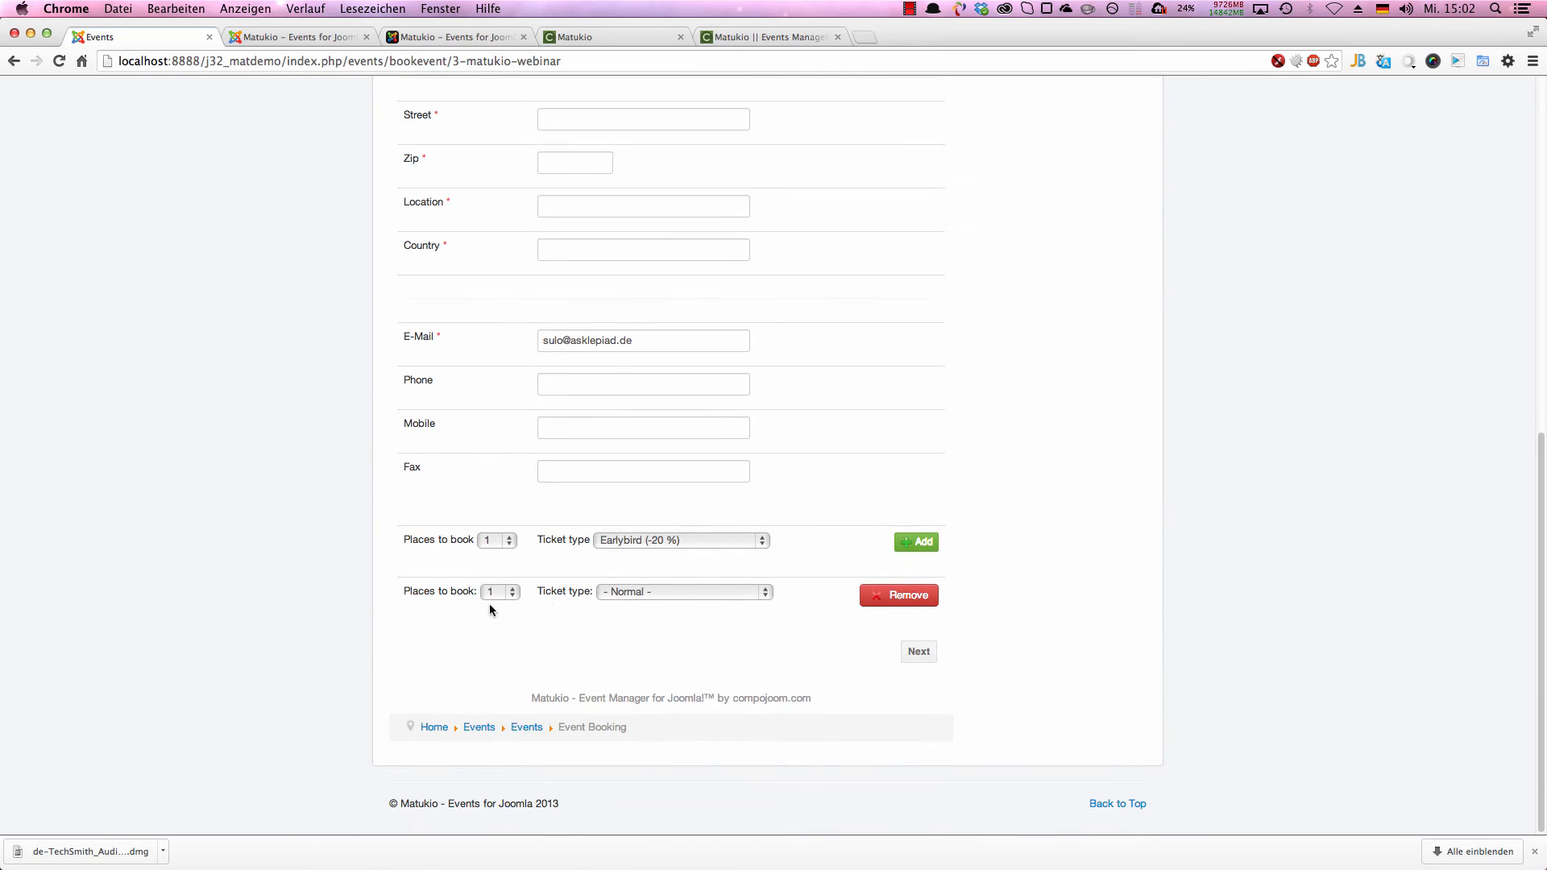
{"action": "left_click", "coordinate": [630, 592]}
{"action": "left_click", "coordinate": [661, 620]}
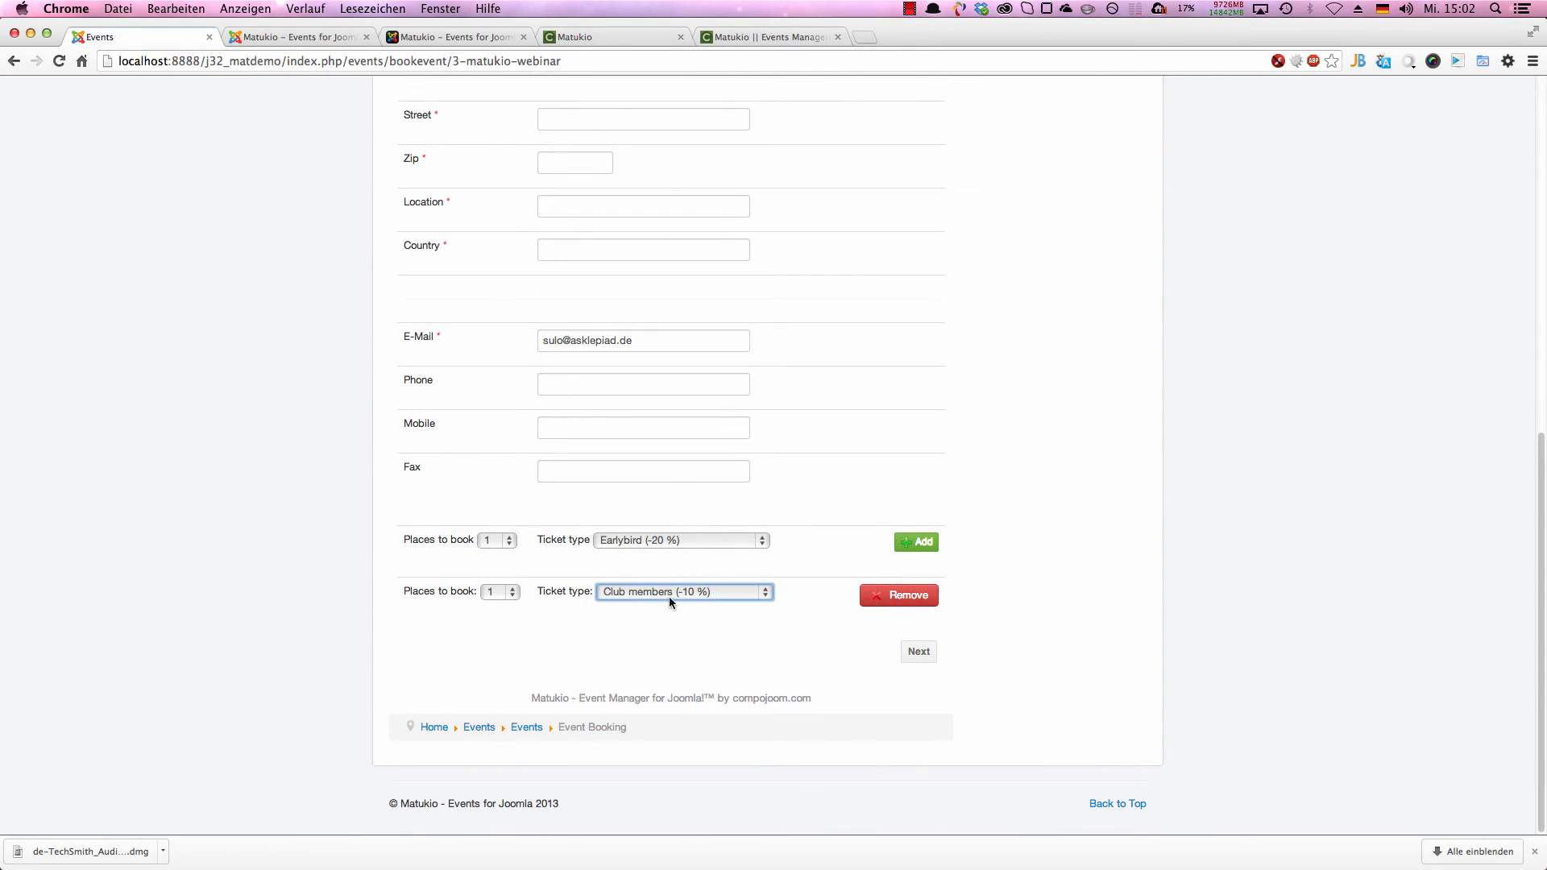
{"action": "scroll", "coordinate": [638, 520], "scroll_direction": "up", "scroll_amount": 5}
{"action": "left_click", "coordinate": [608, 298]}
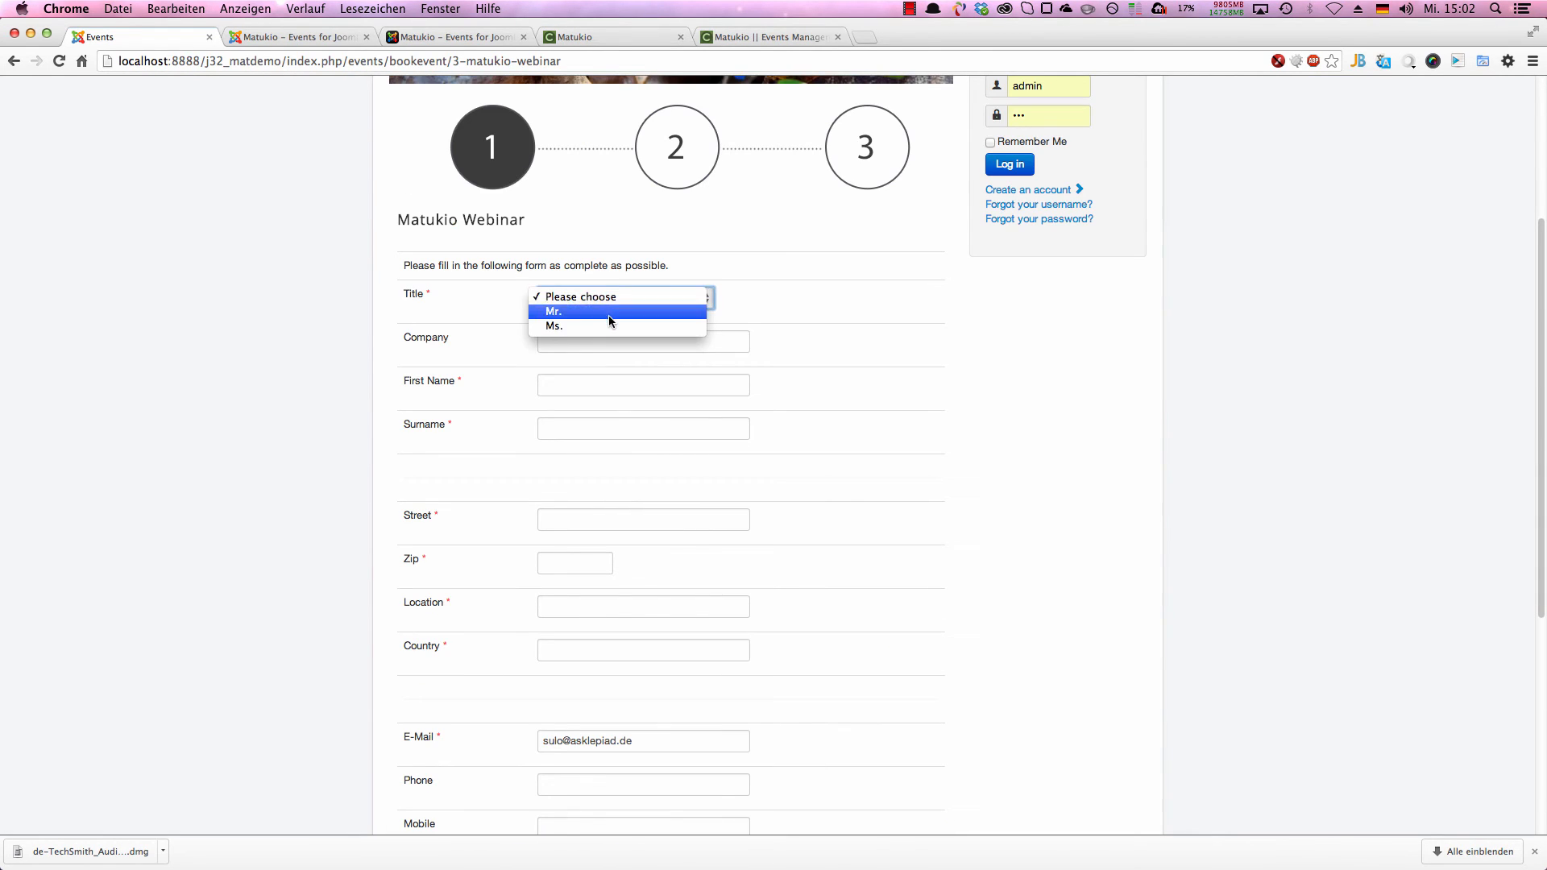
{"action": "left_click", "coordinate": [608, 315]}
{"action": "left_click", "coordinate": [605, 341]}
{"action": "left_click", "coordinate": [596, 384]}
{"action": "type", "text": "Yves"}
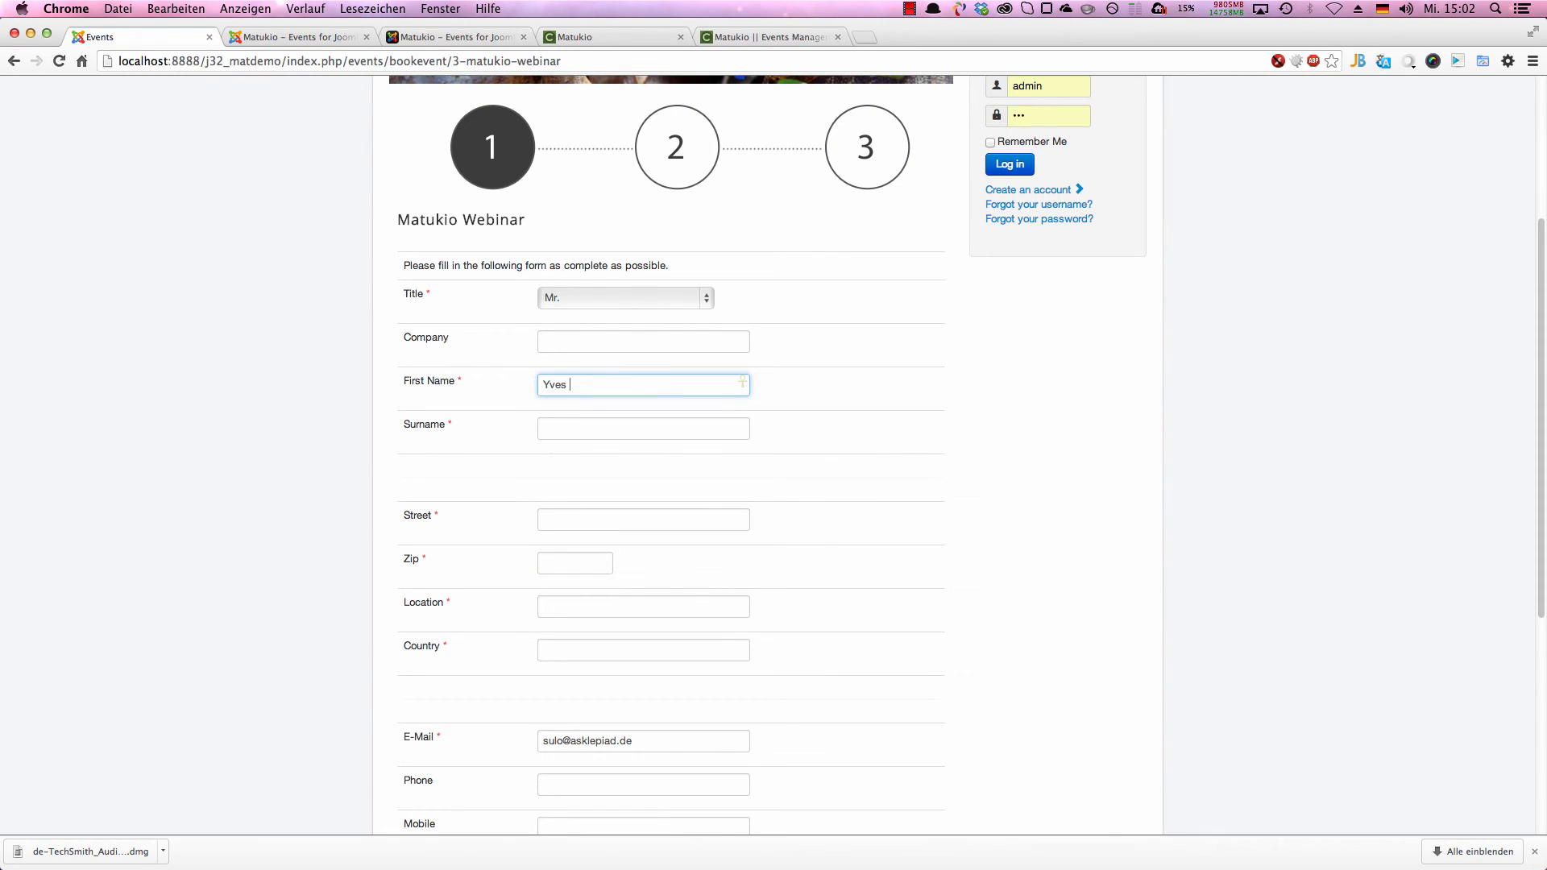
{"action": "key", "text": "BackSpace"}
{"action": "key", "text": "BackSpace"}
{"action": "key", "text": "BackSpace"}
{"action": "key", "text": "BackSpace"}
{"action": "key", "text": "BackSpace"}
Step: Auto-fill the booking form with dummy data, then continue with Club members as the second row's ticket type
{"action": "left_click", "coordinate": [1452, 59]}
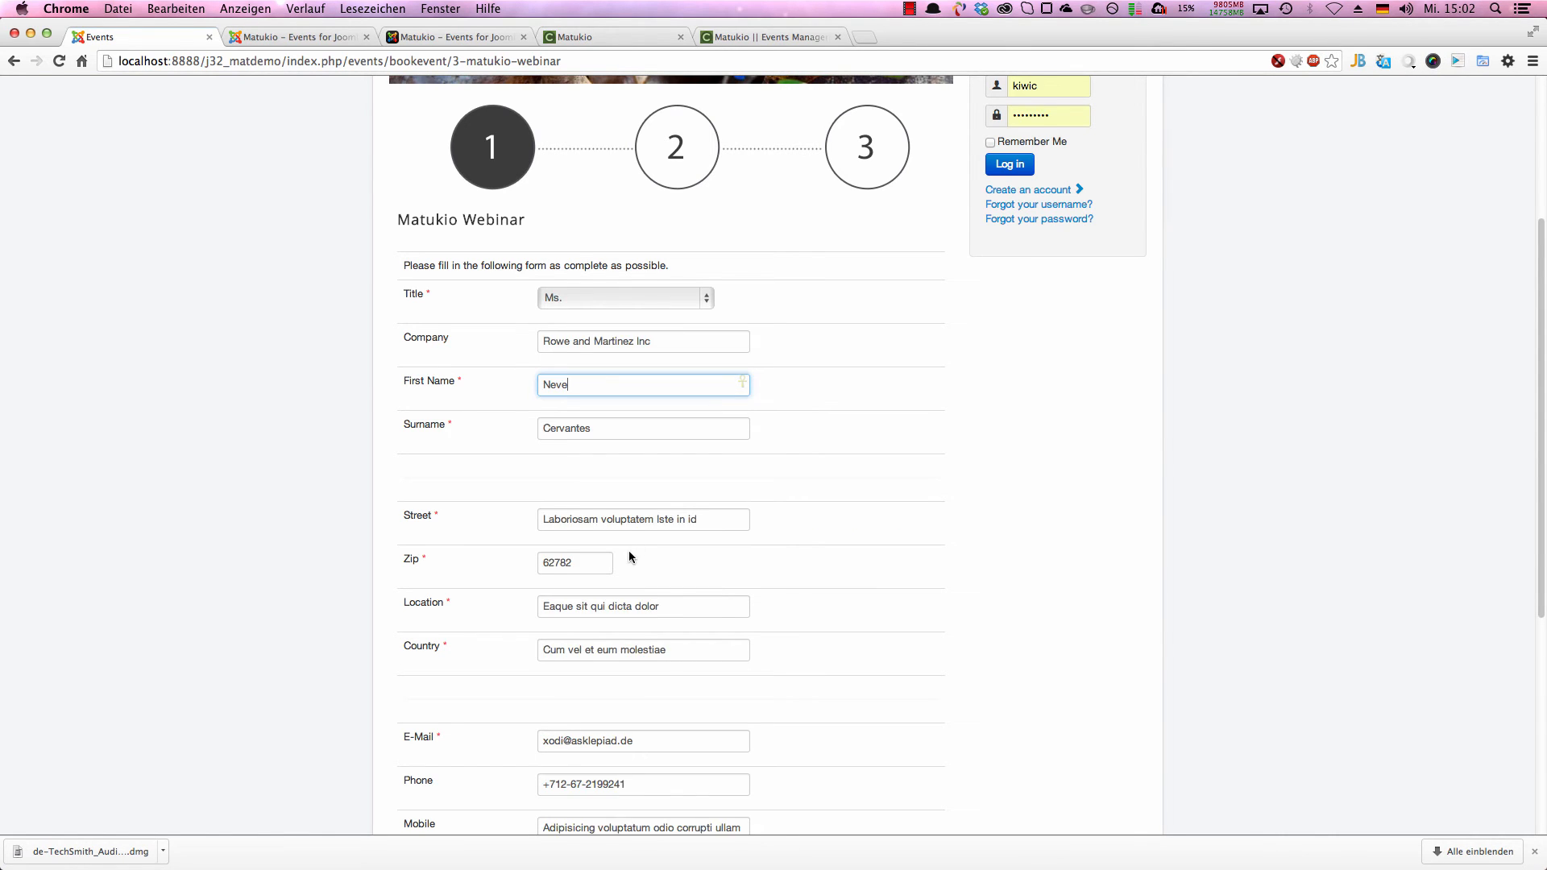
{"action": "scroll", "coordinate": [630, 549], "scroll_direction": "down", "scroll_amount": 5}
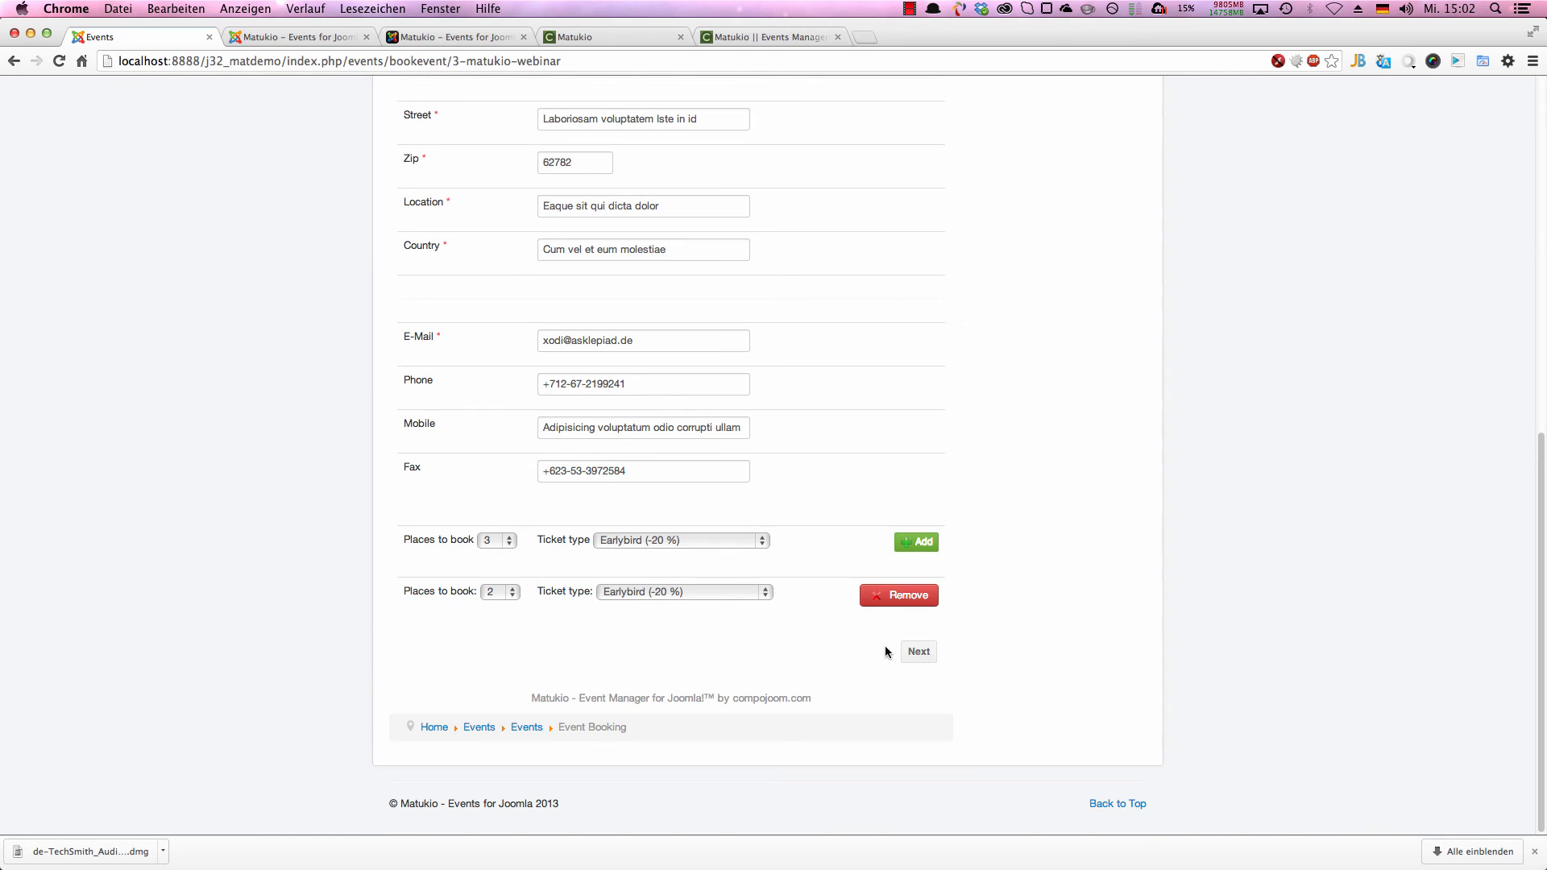
{"action": "left_click", "coordinate": [685, 591]}
{"action": "left_click", "coordinate": [680, 606]}
{"action": "left_click", "coordinate": [919, 651]}
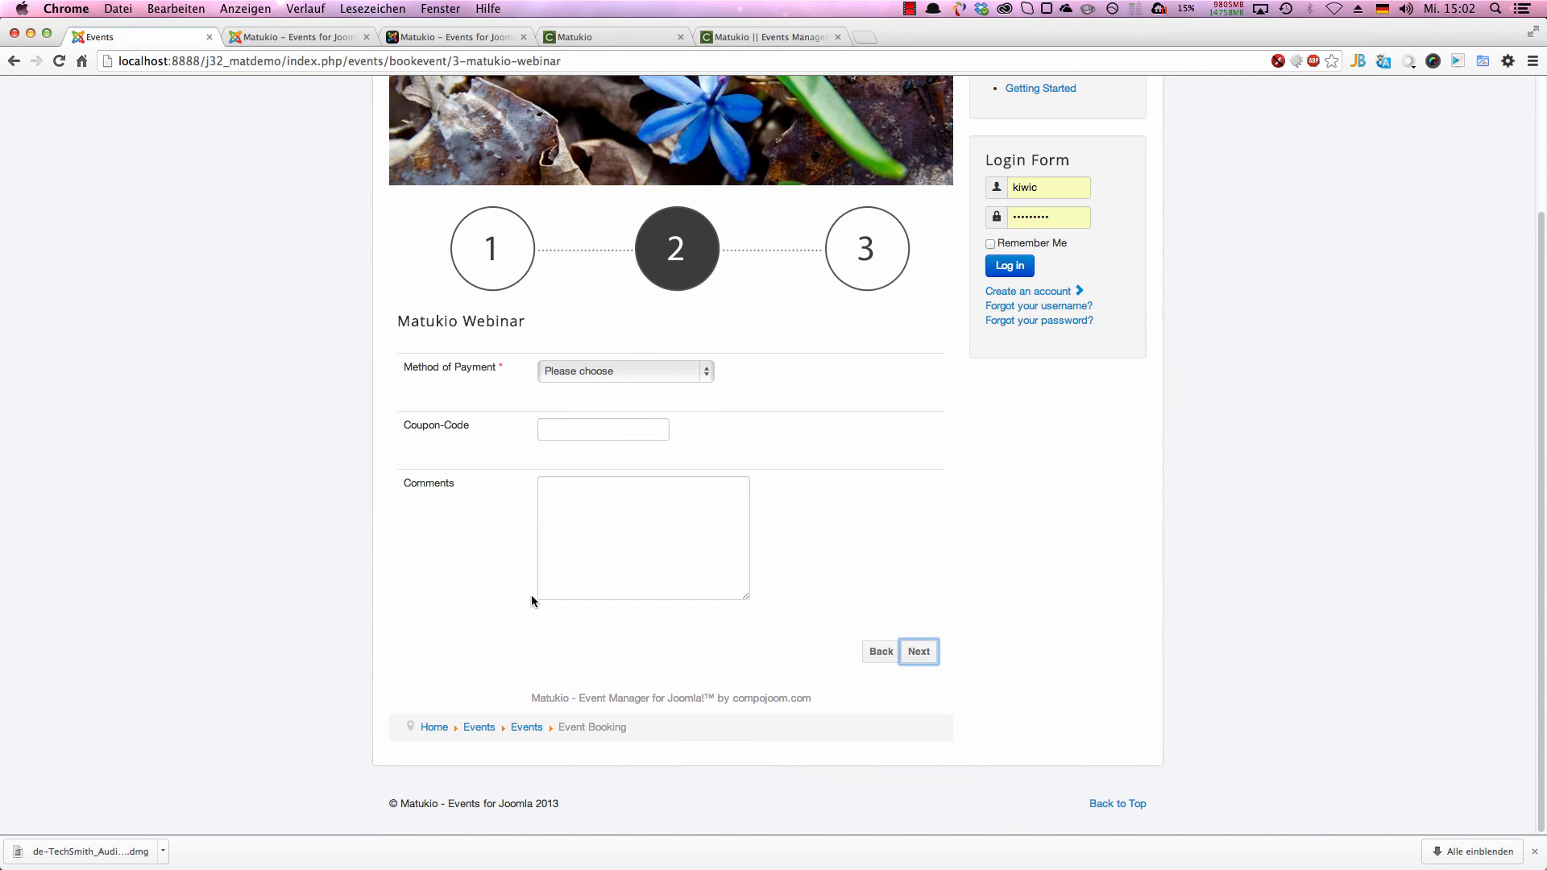
Step: Choose Paypal as the payment method, check the total amount and submit the paid booking
{"action": "left_click", "coordinate": [601, 375]}
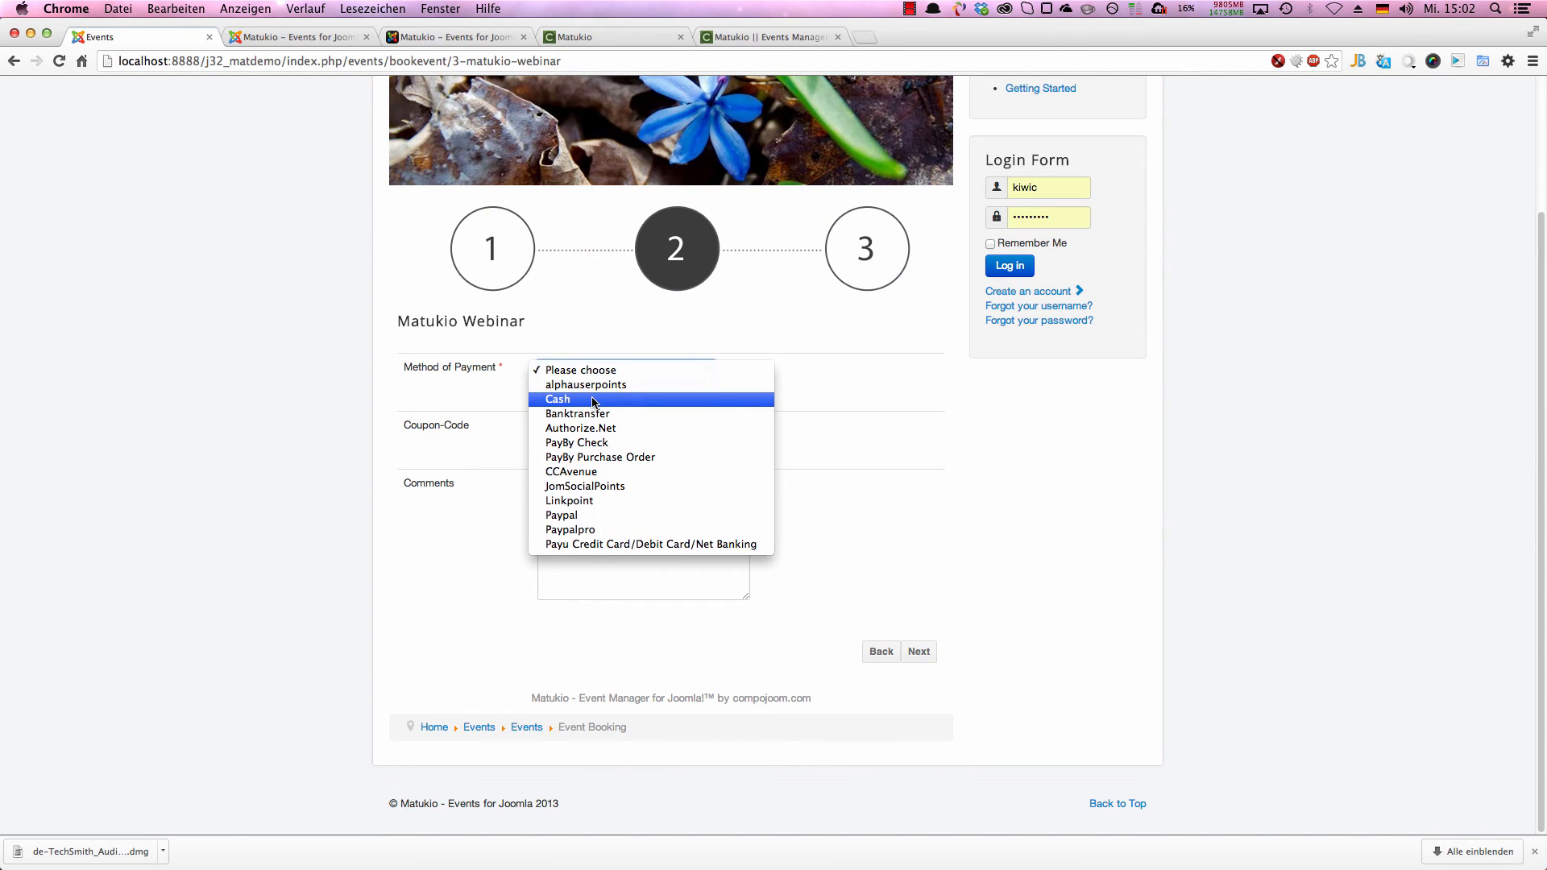
{"action": "left_click", "coordinate": [562, 514]}
{"action": "left_click", "coordinate": [918, 649]}
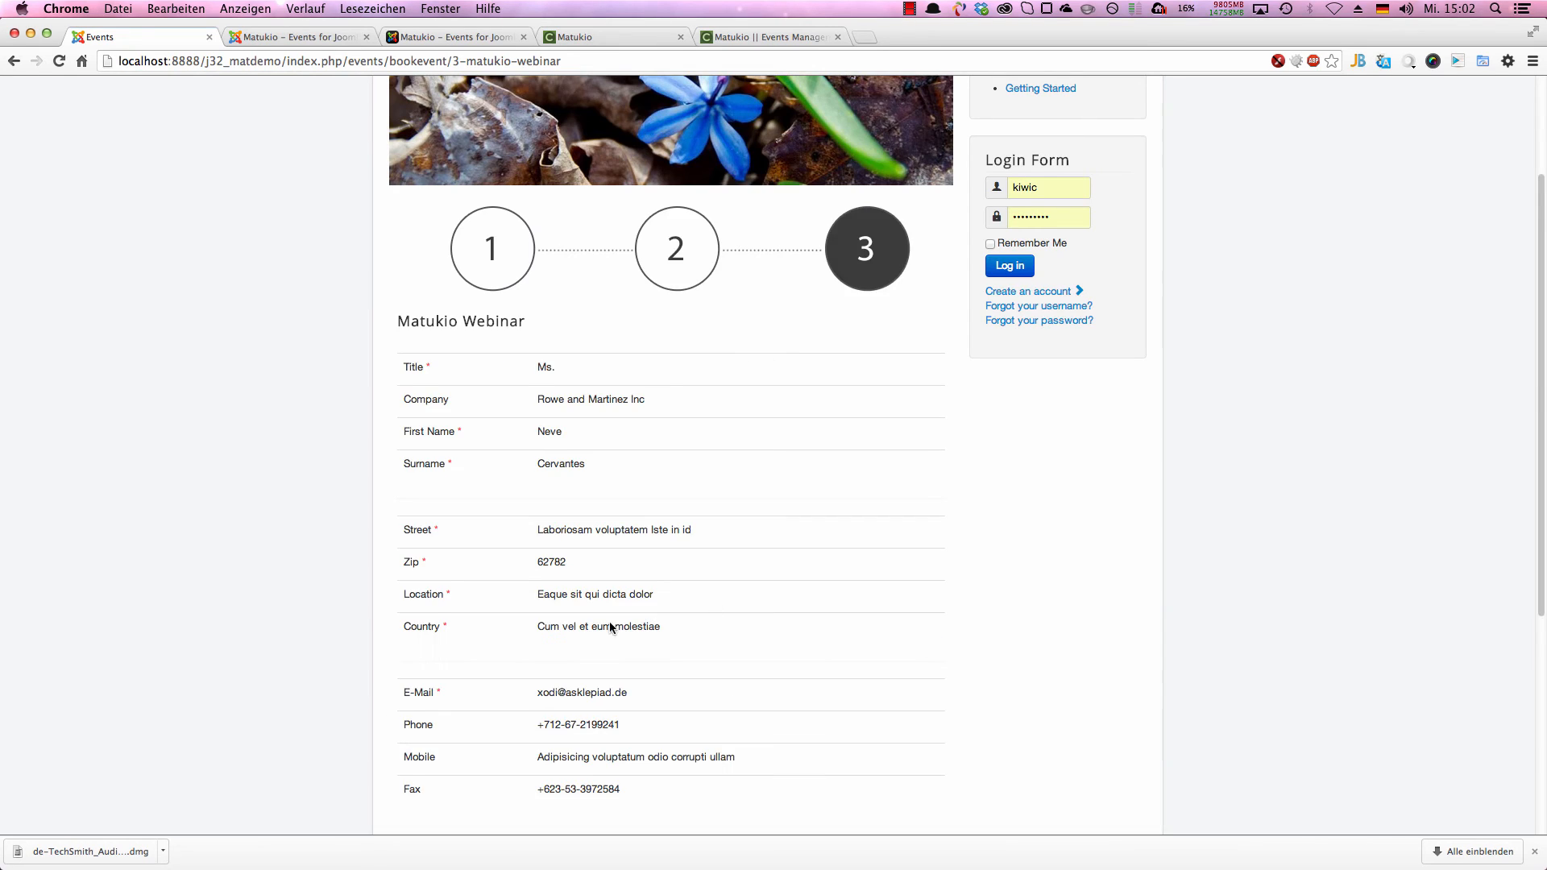
{"action": "scroll", "coordinate": [610, 628], "scroll_direction": "down", "scroll_amount": 5}
{"action": "triple_click", "coordinate": [589, 591]}
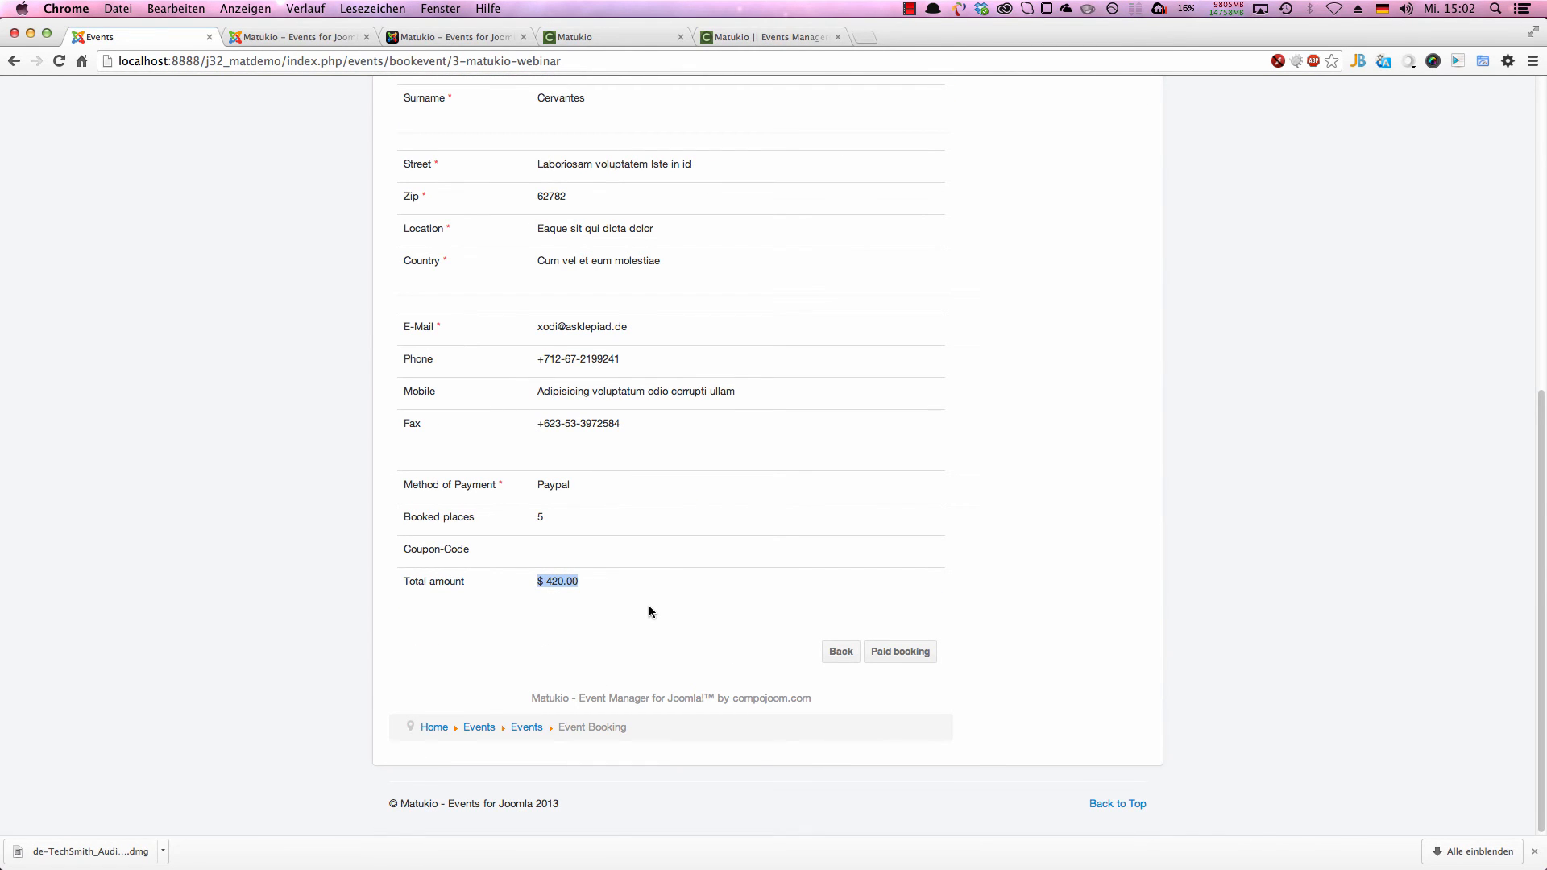
{"action": "left_click", "coordinate": [896, 654]}
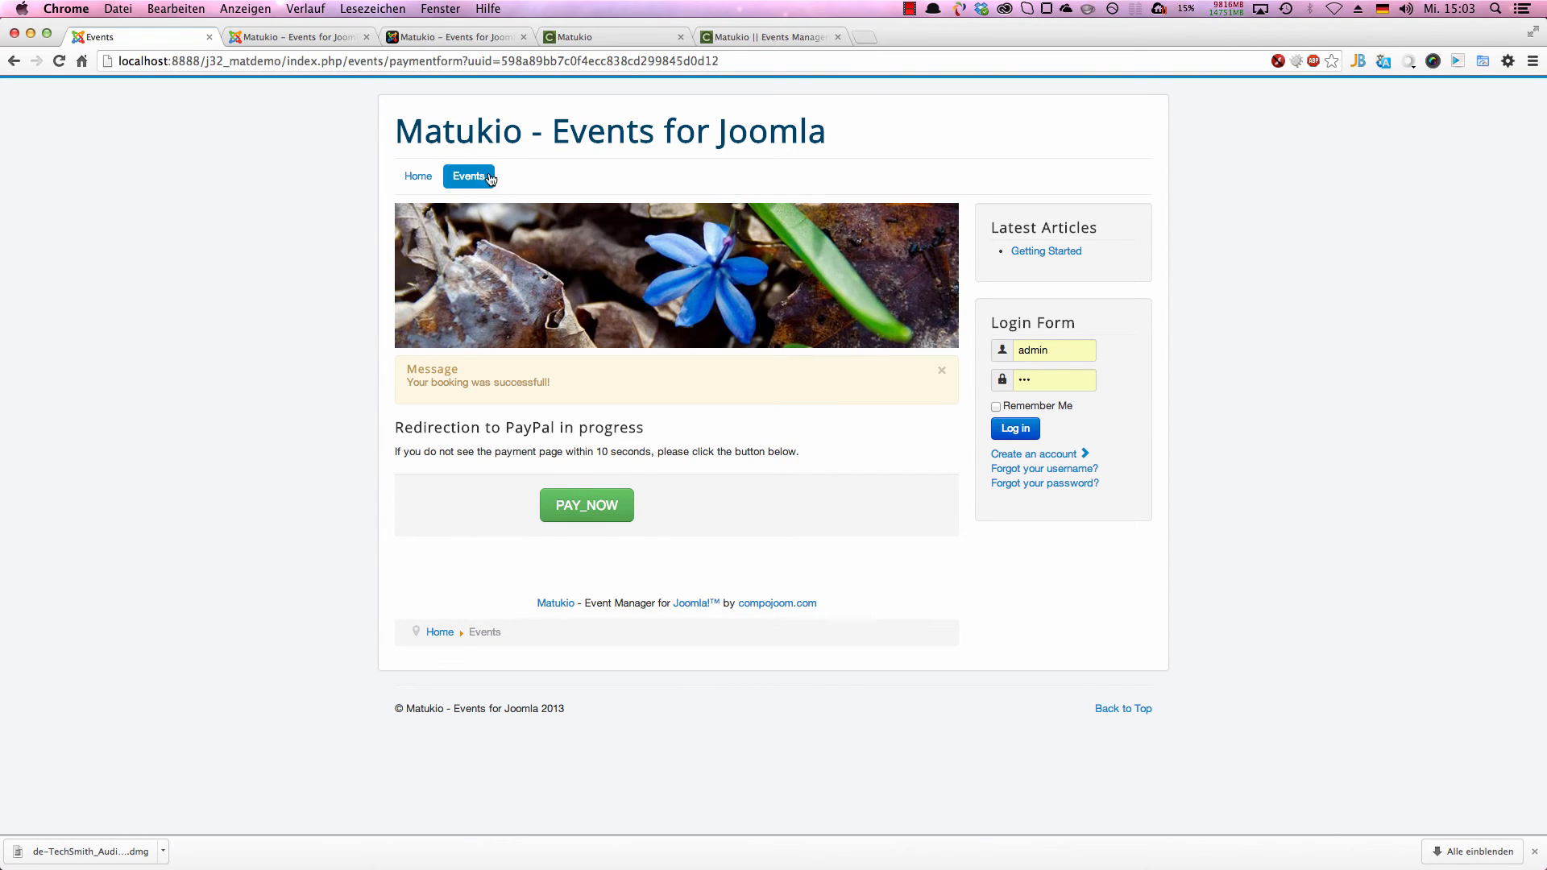
Step: Return to the events overview and allow the smtp connection to aspmx.l.google.com on port 25
{"action": "left_click", "coordinate": [463, 184]}
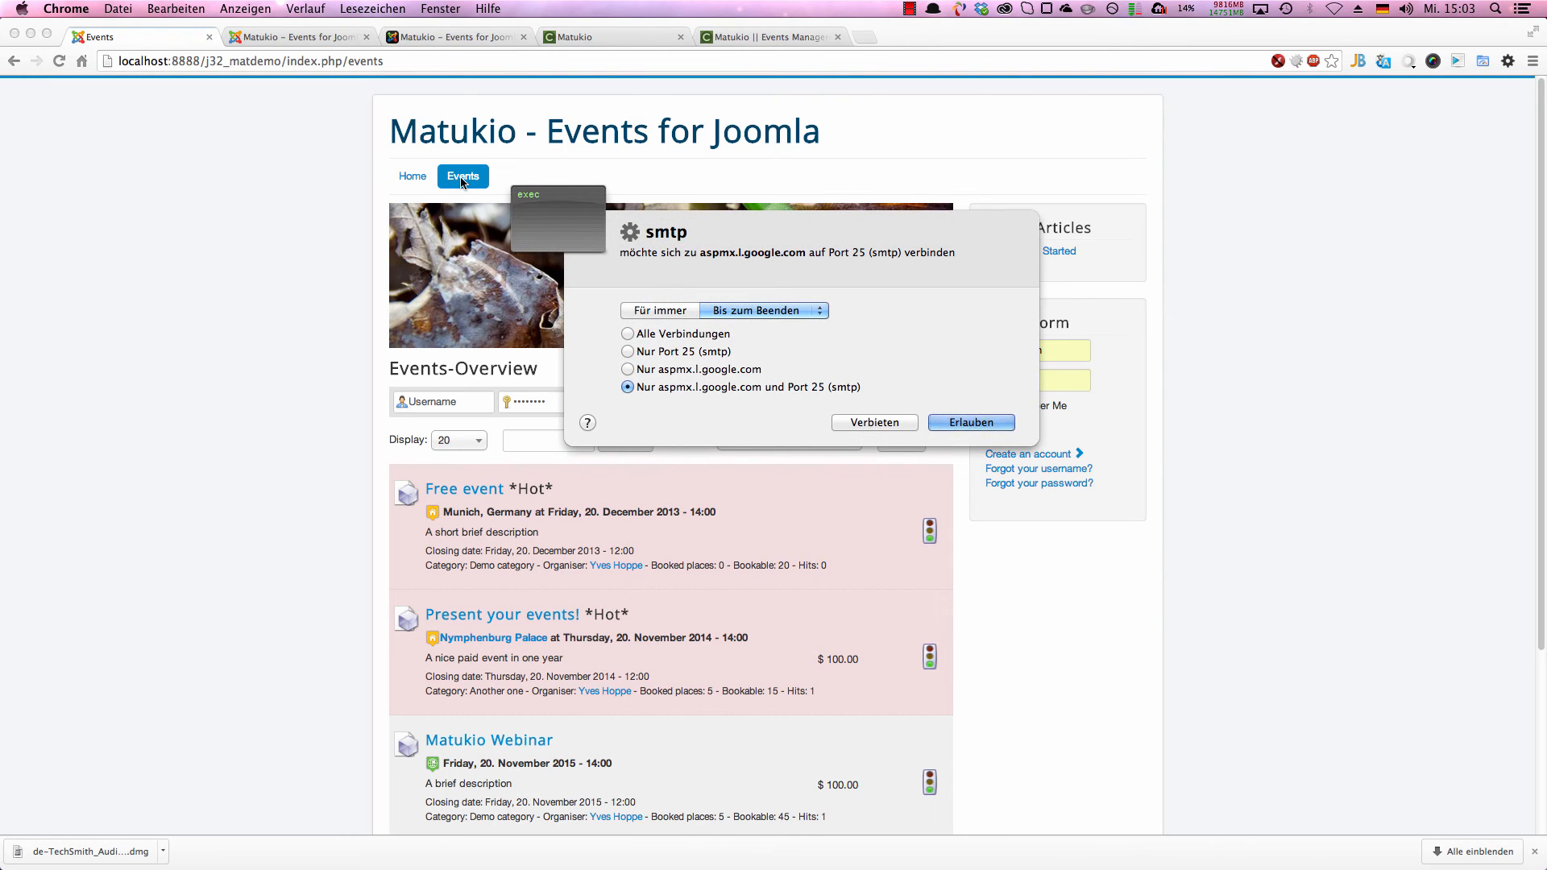
{"action": "key", "text": "Return"}
{"action": "scroll", "coordinate": [564, 363], "scroll_direction": "down", "scroll_amount": 5}
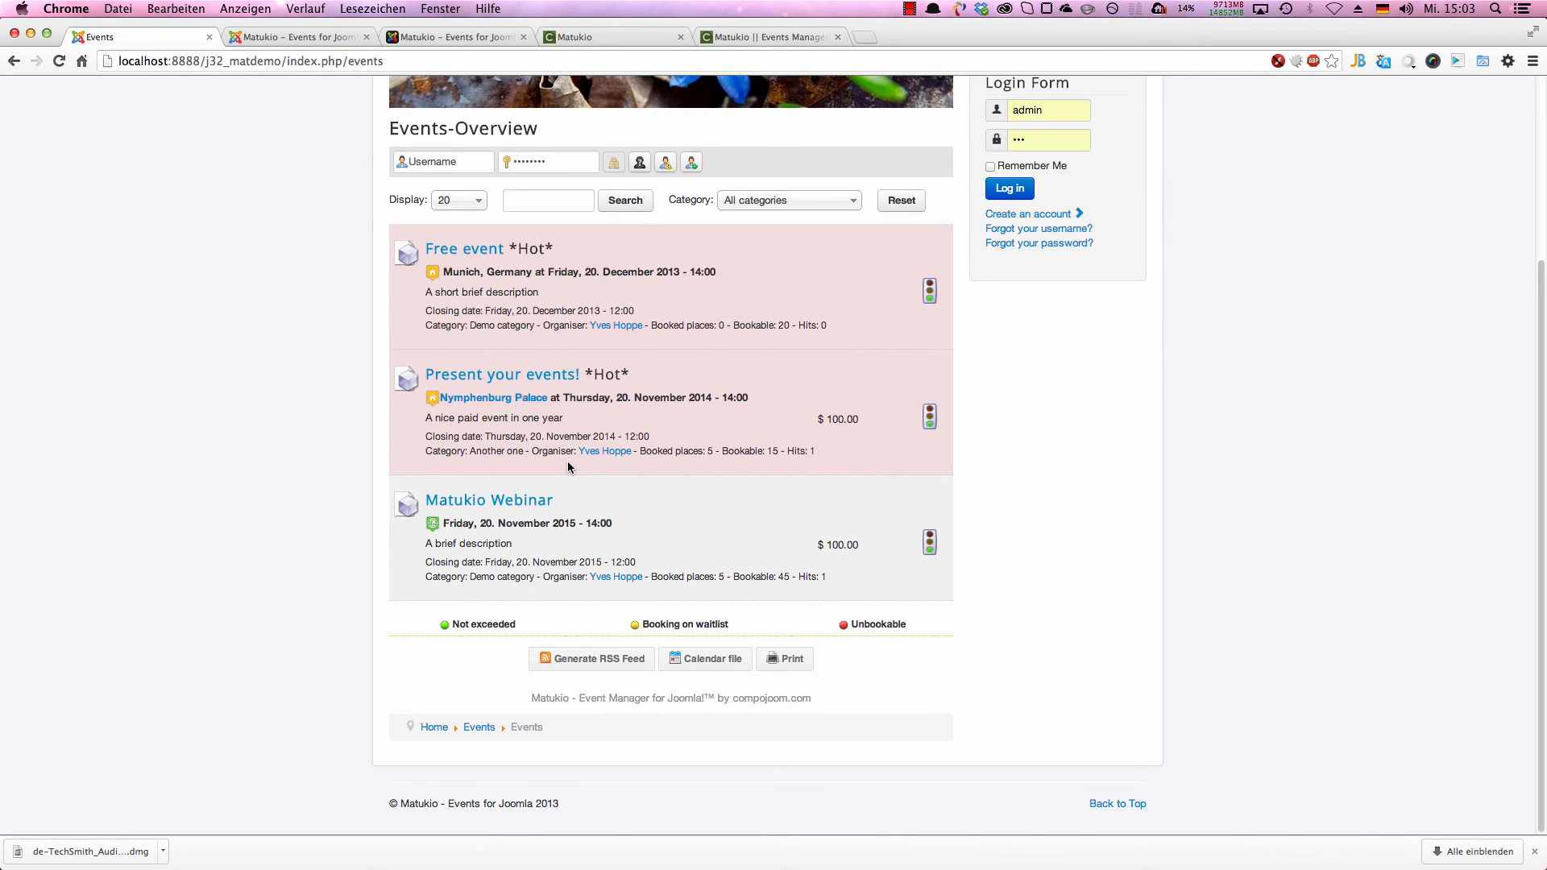
Step: Go back to the webinar's edit form in the administration and examine its begin time
{"action": "left_click", "coordinate": [290, 39]}
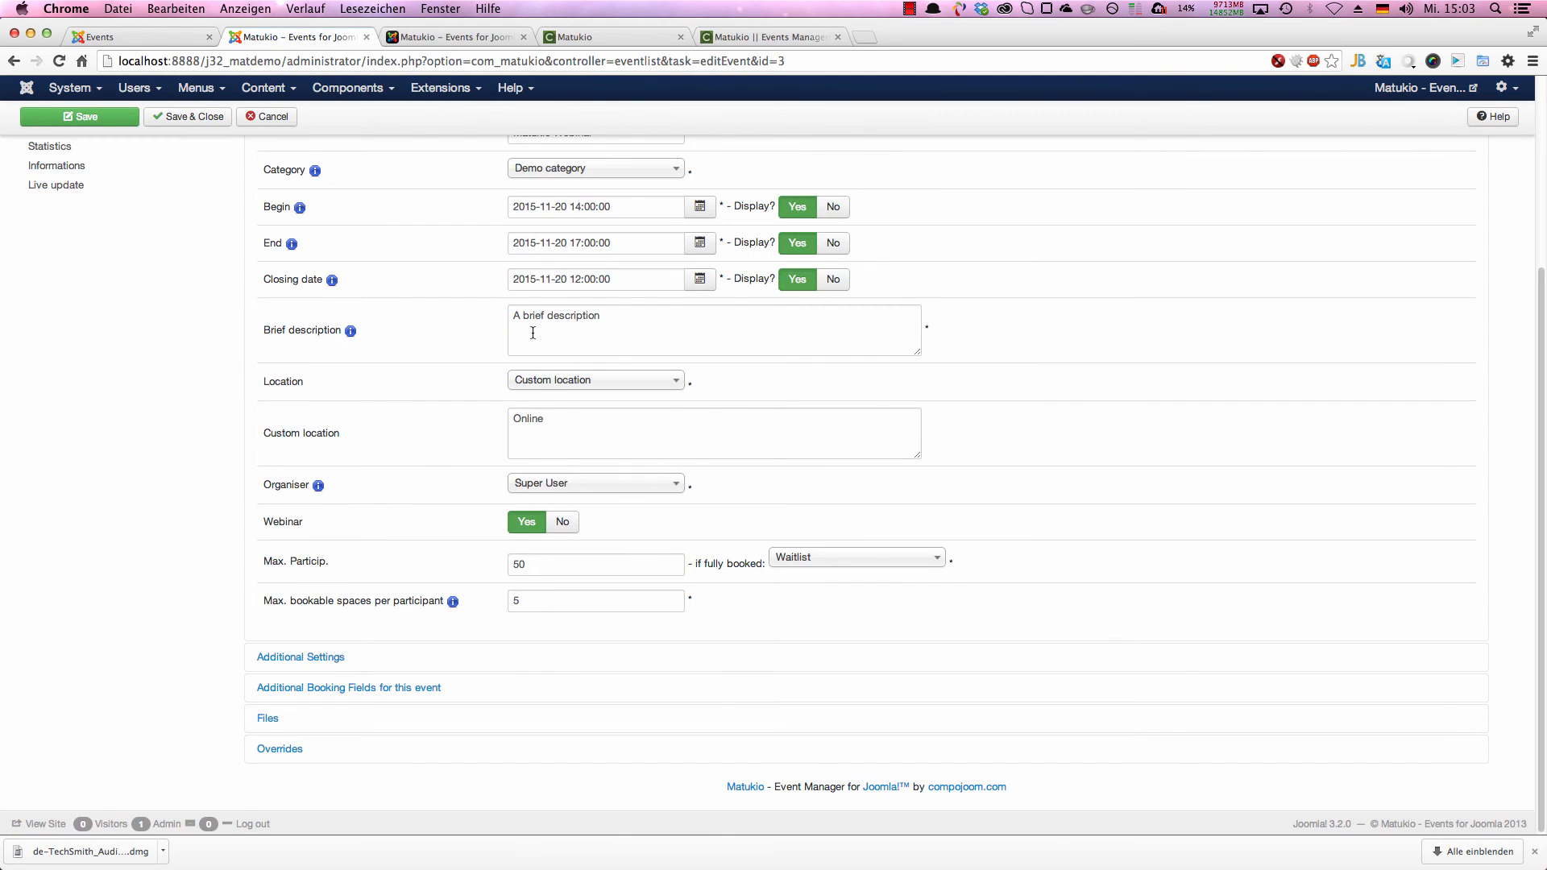
{"action": "scroll", "coordinate": [533, 332], "scroll_direction": "up", "scroll_amount": 8}
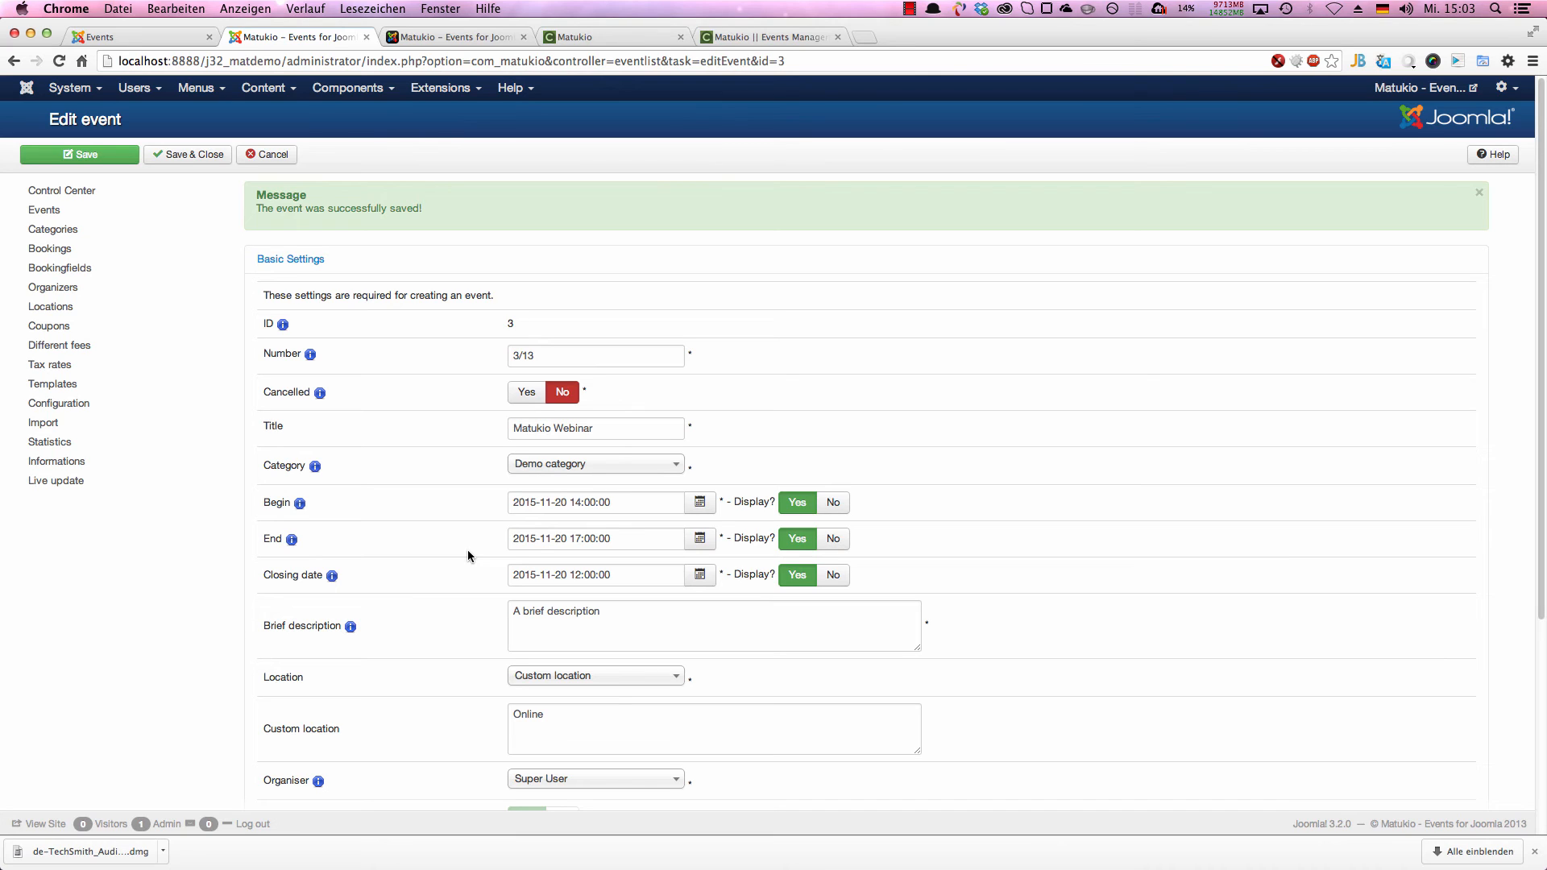
{"action": "left_click", "coordinate": [570, 502]}
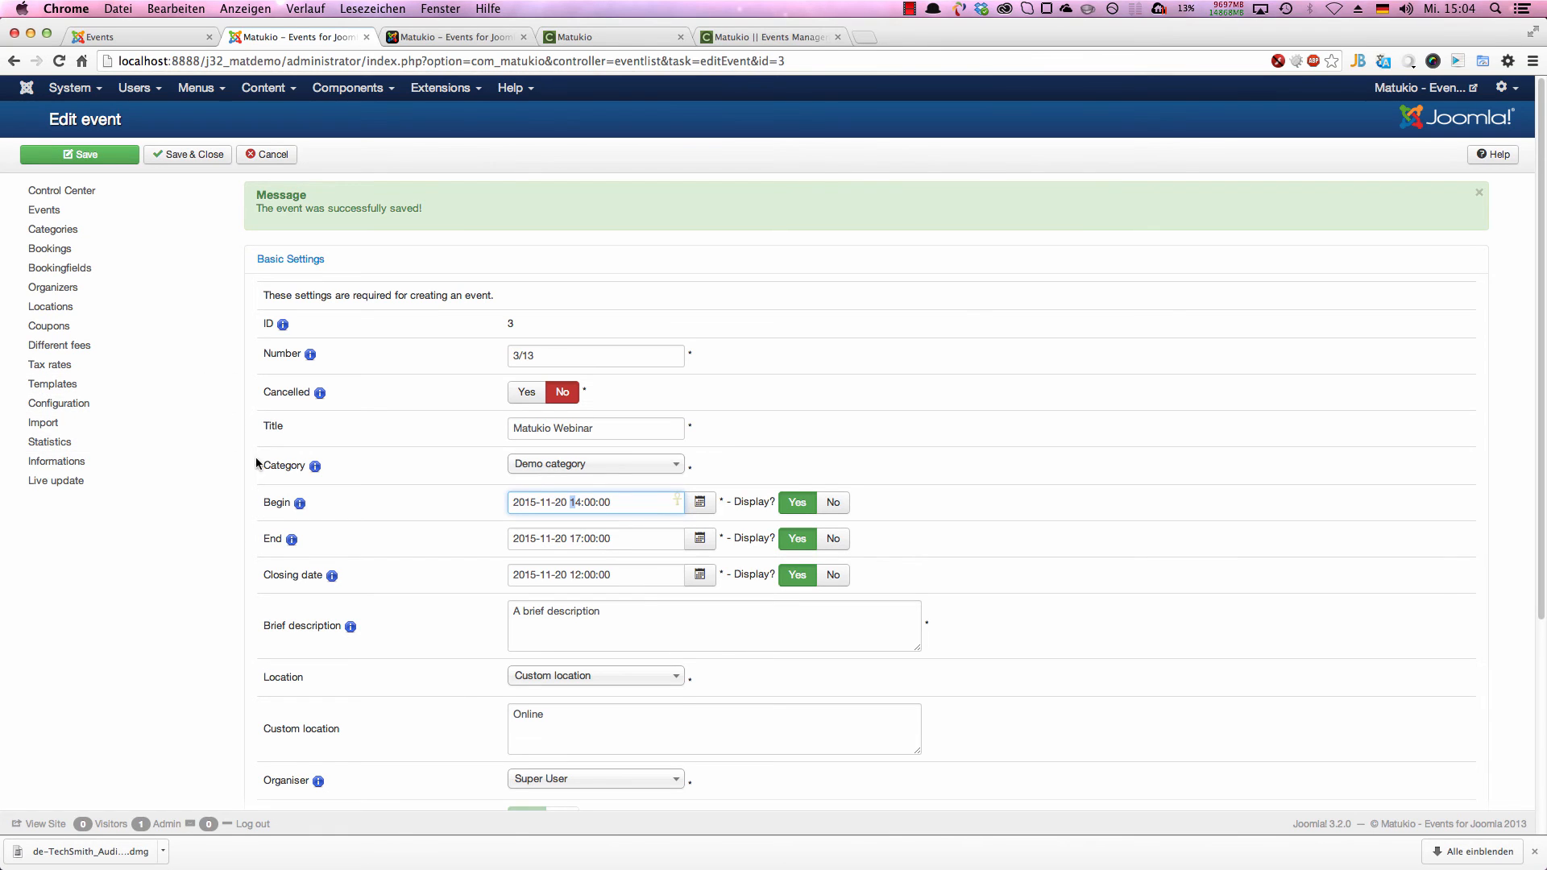
Step: In the Matukio configuration's default values for new events, set the event begin time to 18:00:00
{"action": "left_click", "coordinate": [71, 405]}
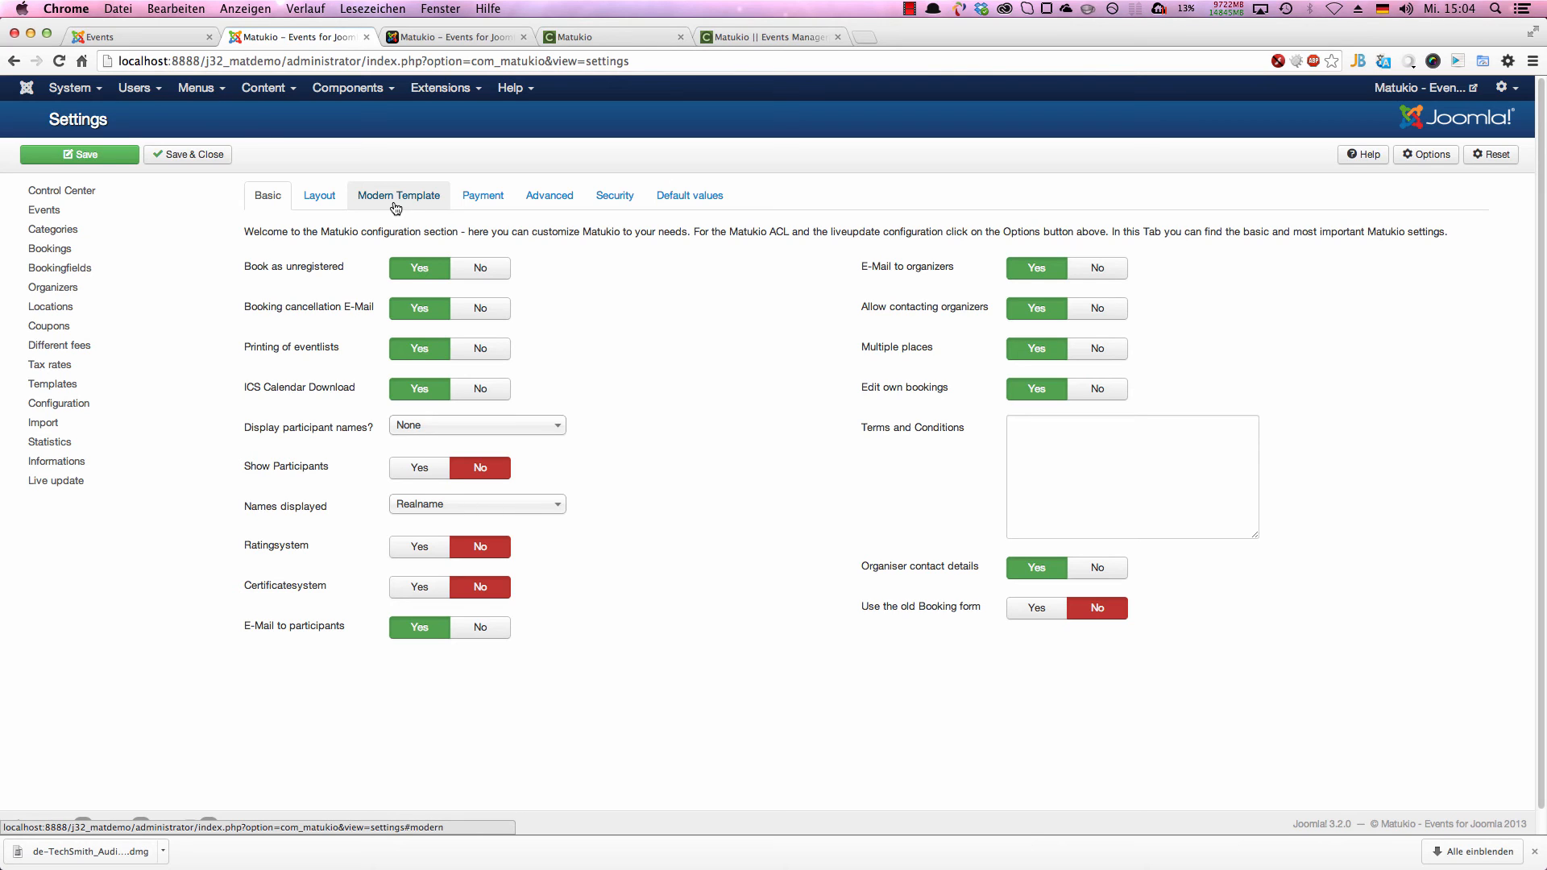
{"action": "left_click", "coordinate": [689, 196]}
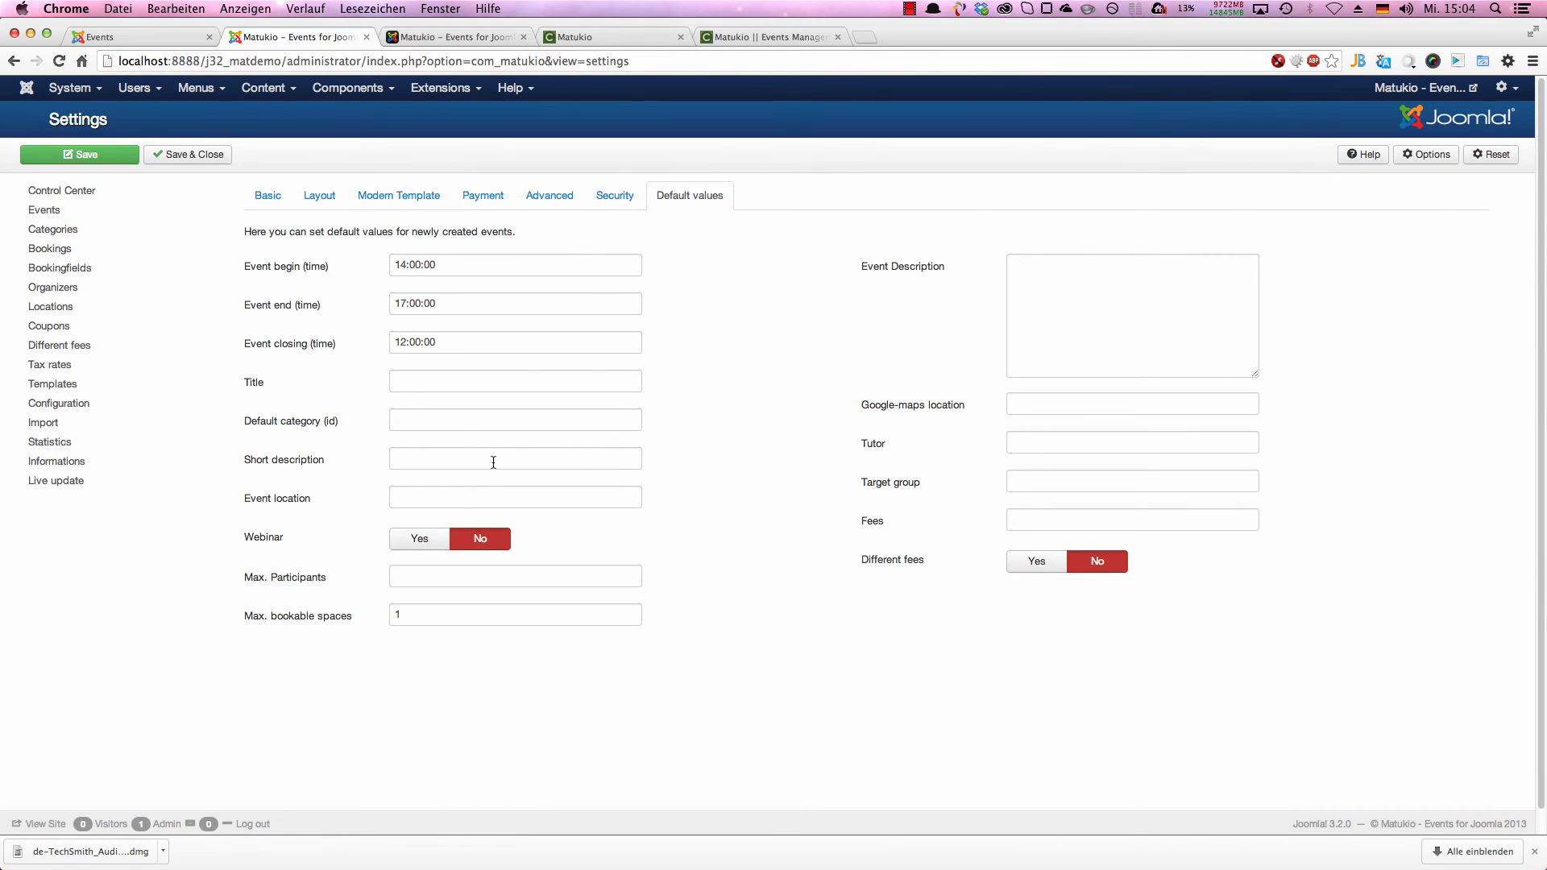
{"action": "left_click", "coordinate": [397, 265]}
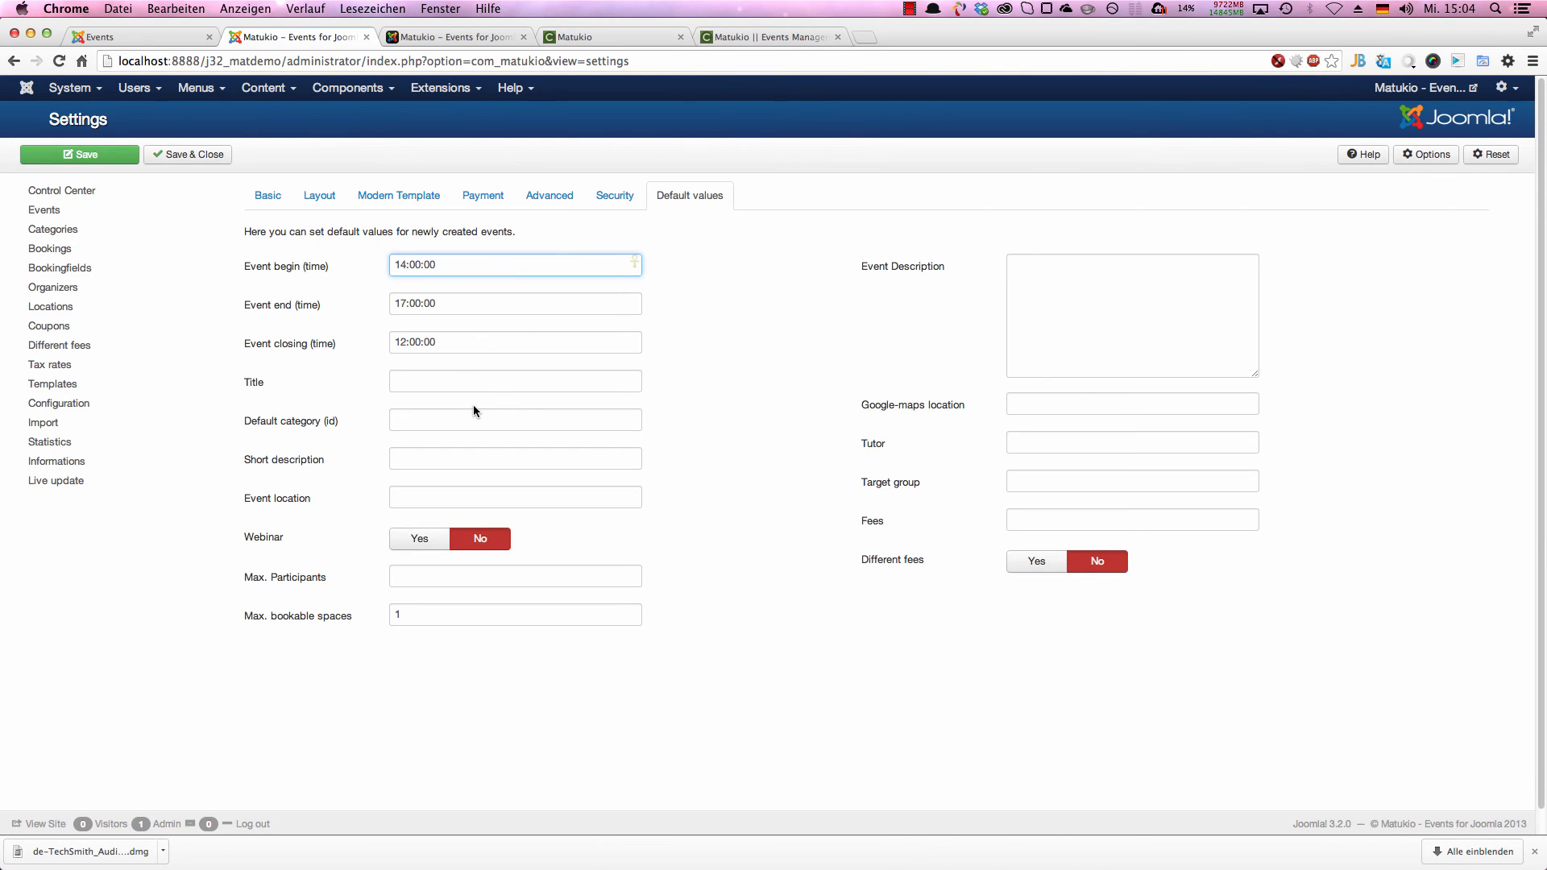
{"action": "key", "text": "Delete"}
{"action": "type", "text": "8"}
Step: Set the default event end time to 20:00:00 and the default closing time to 16:00:00
{"action": "left_click_drag", "start_coordinate": [407, 307], "coordinate": [399, 307]}
{"action": "key", "text": "Delete"}
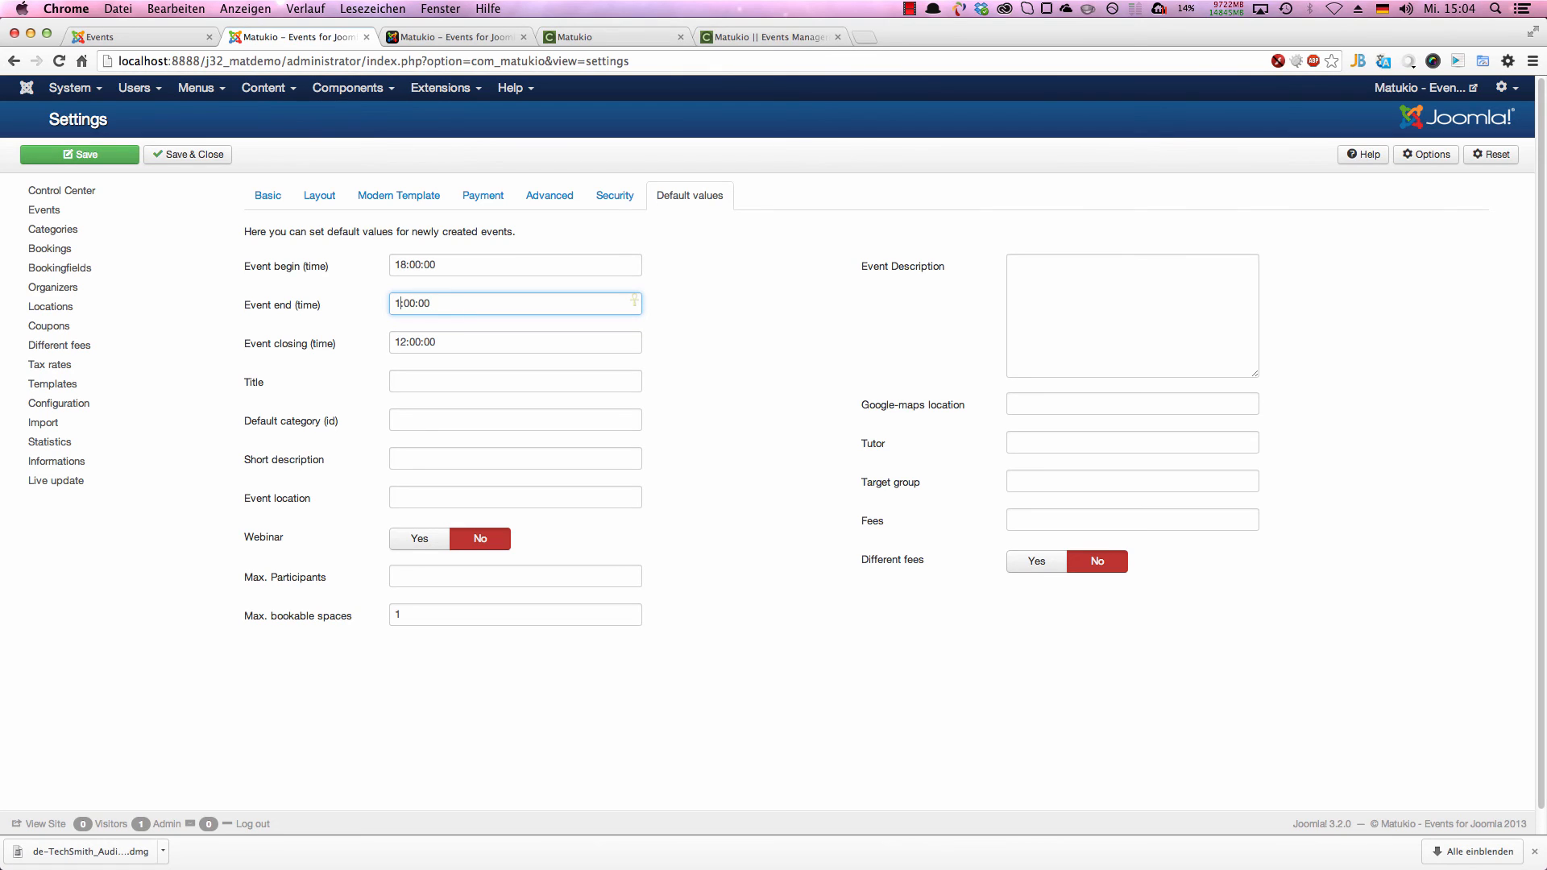
{"action": "key", "text": "BackSpace"}
{"action": "type", "text": "20"}
{"action": "left_click_drag", "start_coordinate": [400, 342], "coordinate": [405, 342]}
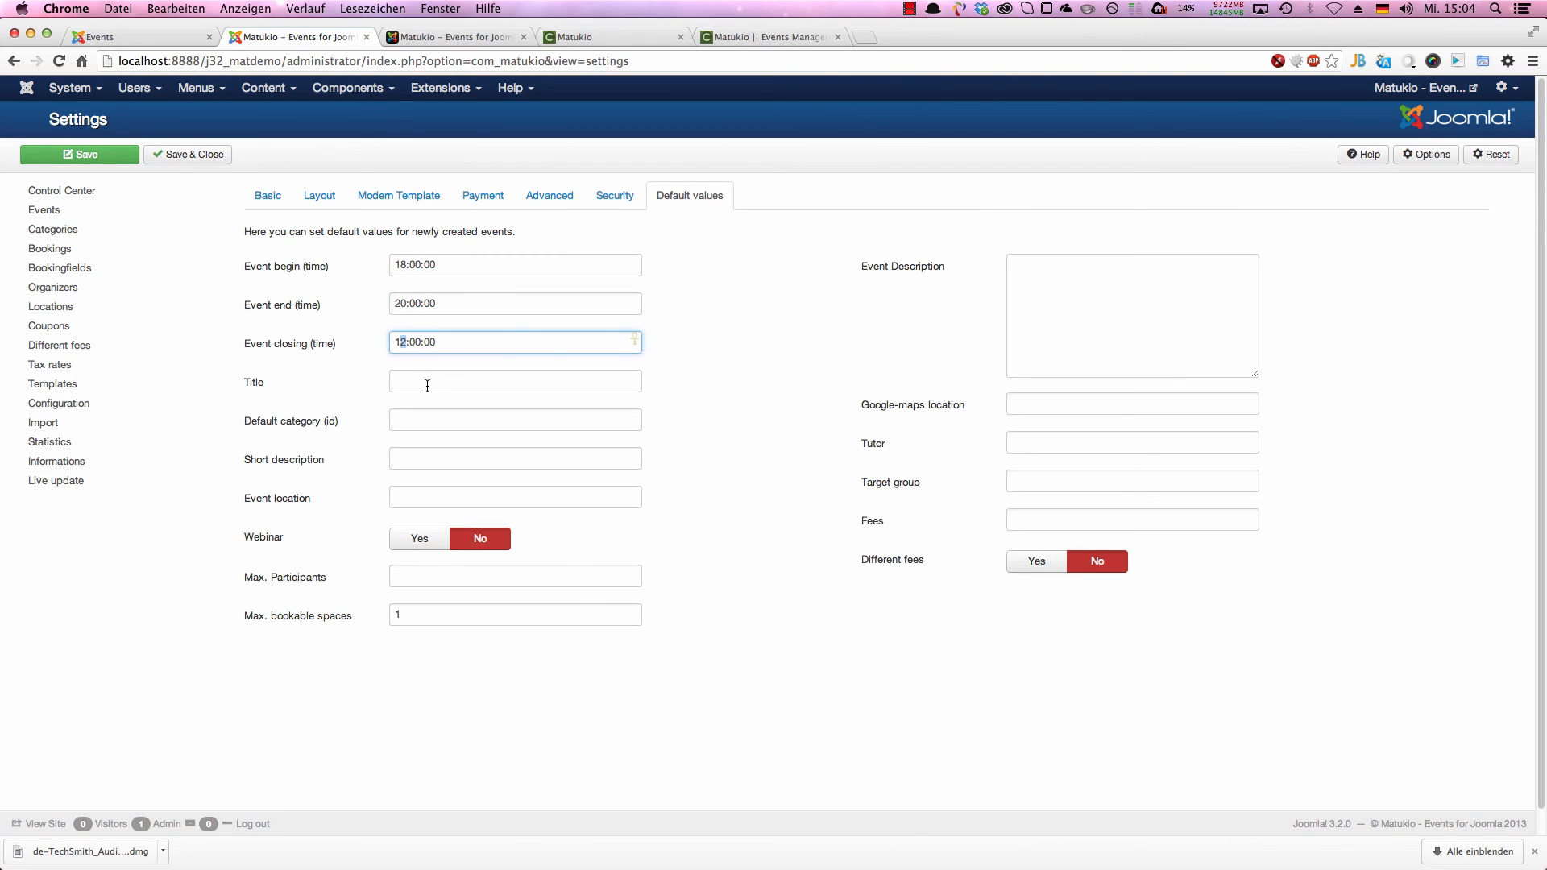
{"action": "type", "text": "6"}
Step: Enter "A default one" as the default title and "A default short description" as the default short description
{"action": "left_click", "coordinate": [475, 379]}
{"action": "left_click", "coordinate": [459, 420]}
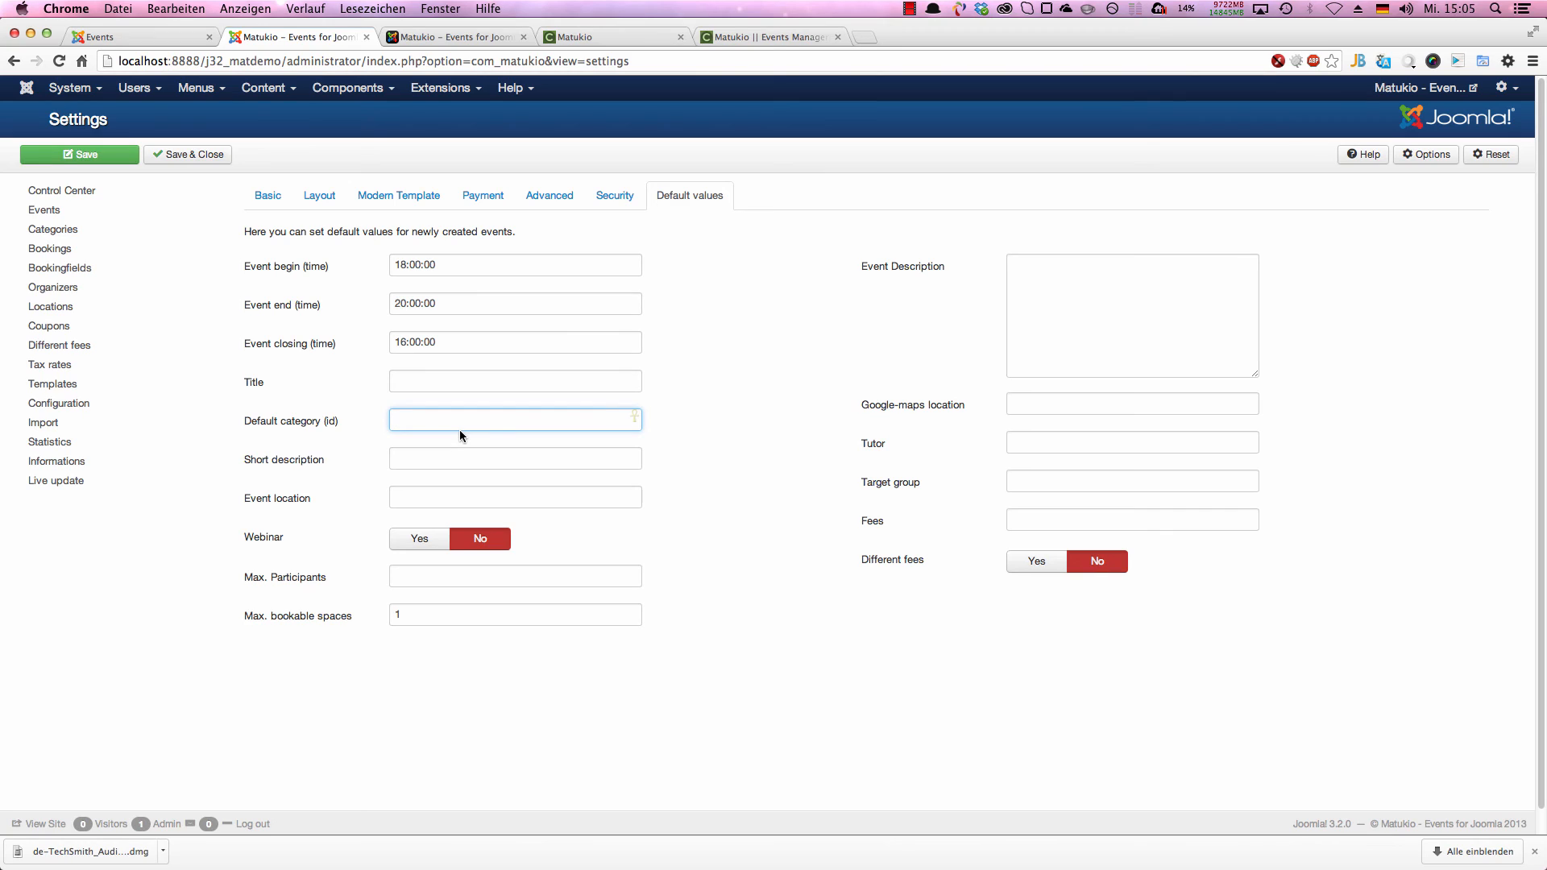
{"action": "left_click", "coordinate": [463, 388]}
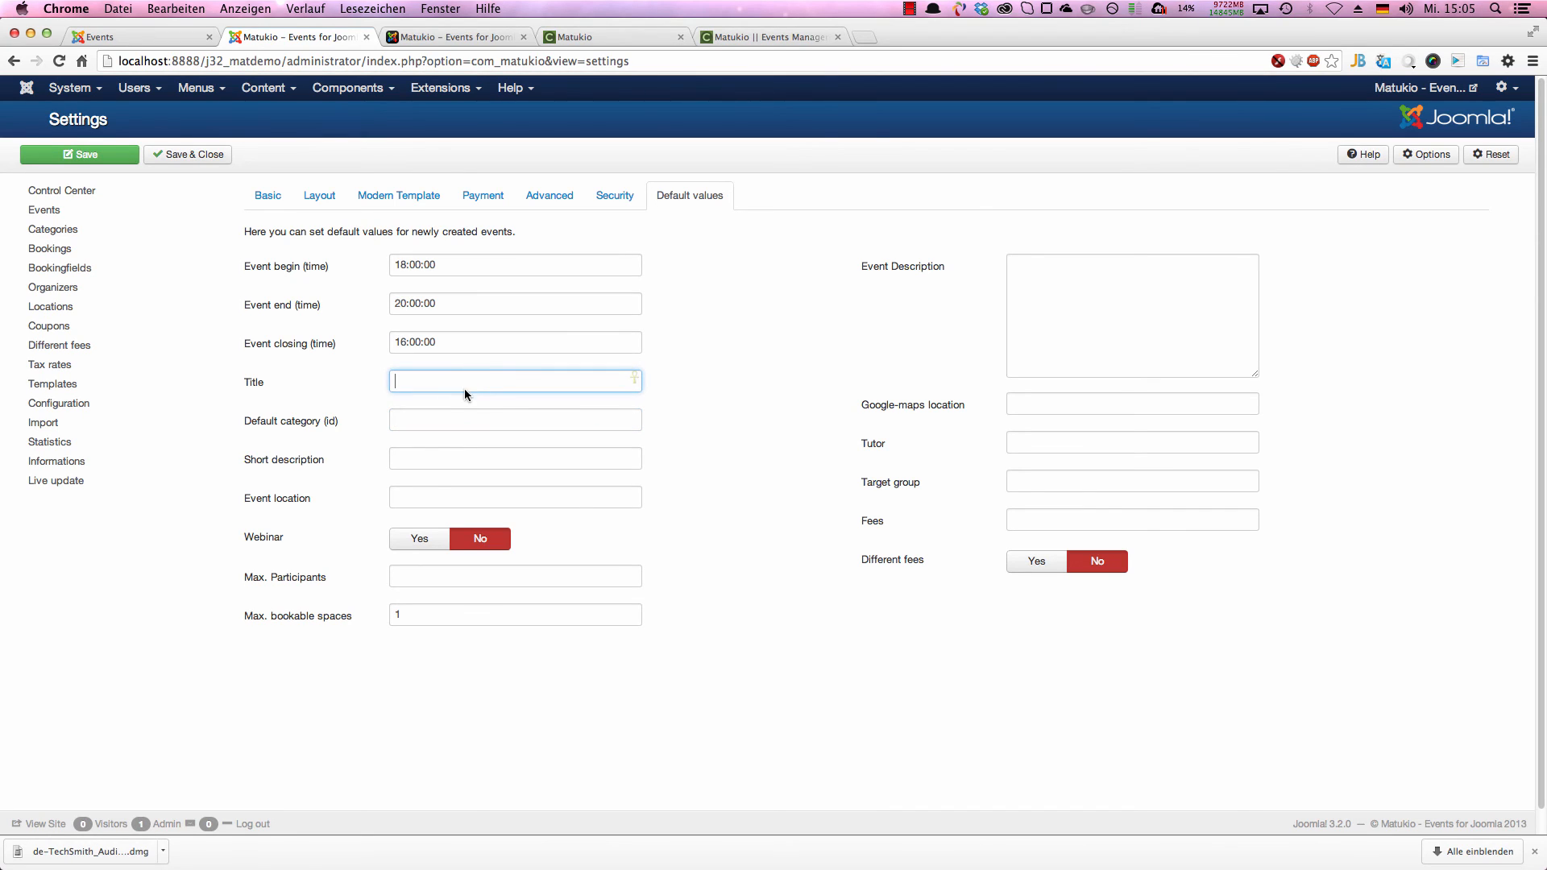
{"action": "type", "text": "A default one"}
{"action": "key", "text": "Tab"}
{"action": "key", "text": "Tab"}
{"action": "type", "text": "A defaul"}
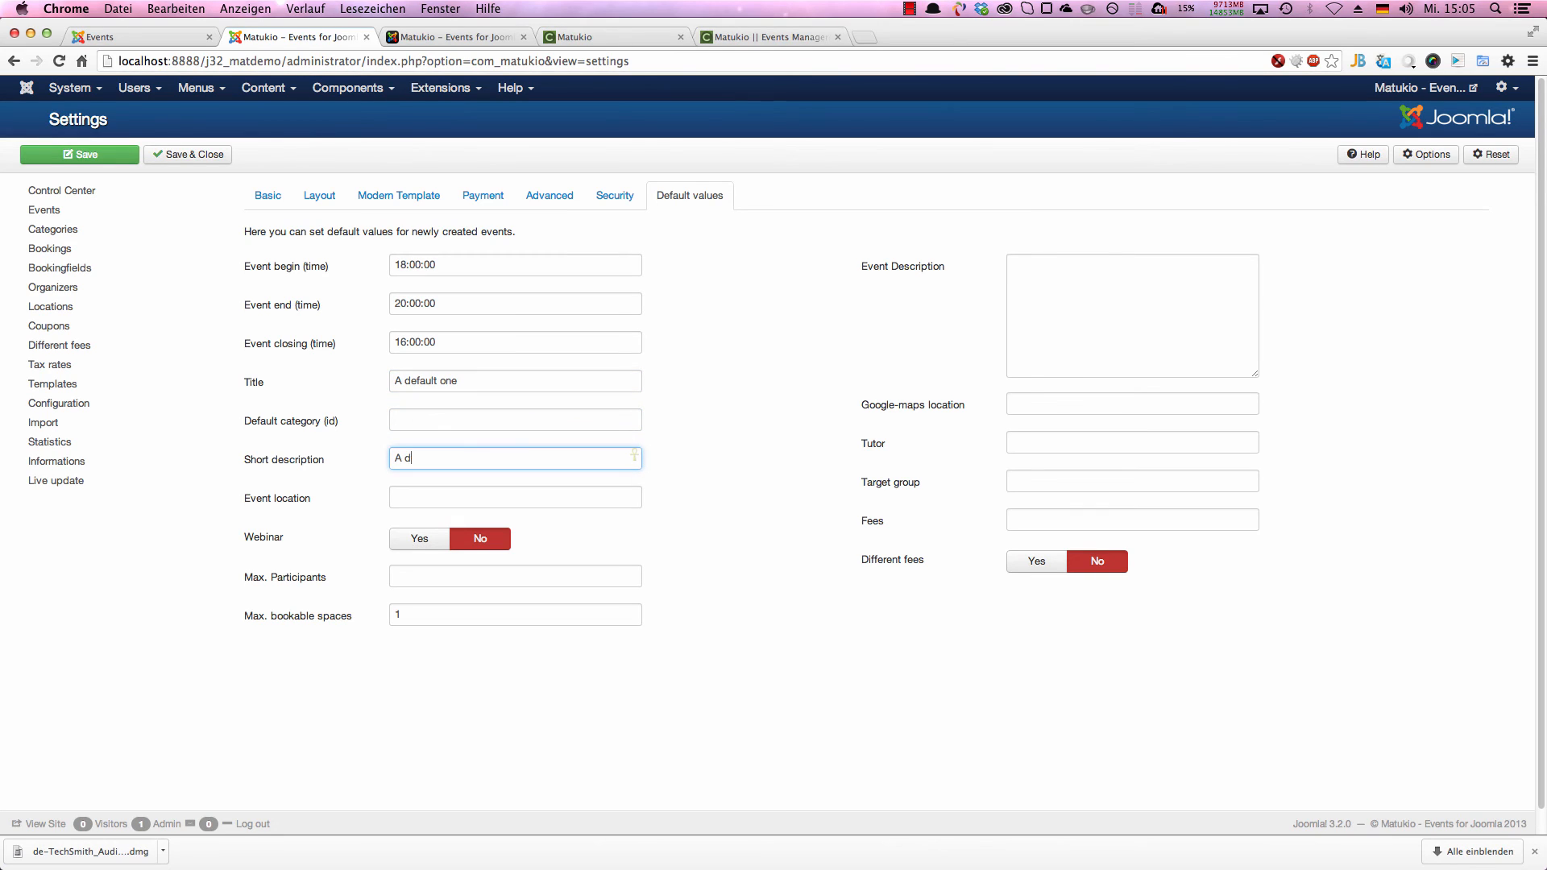
{"action": "type", "text": "t short description"}
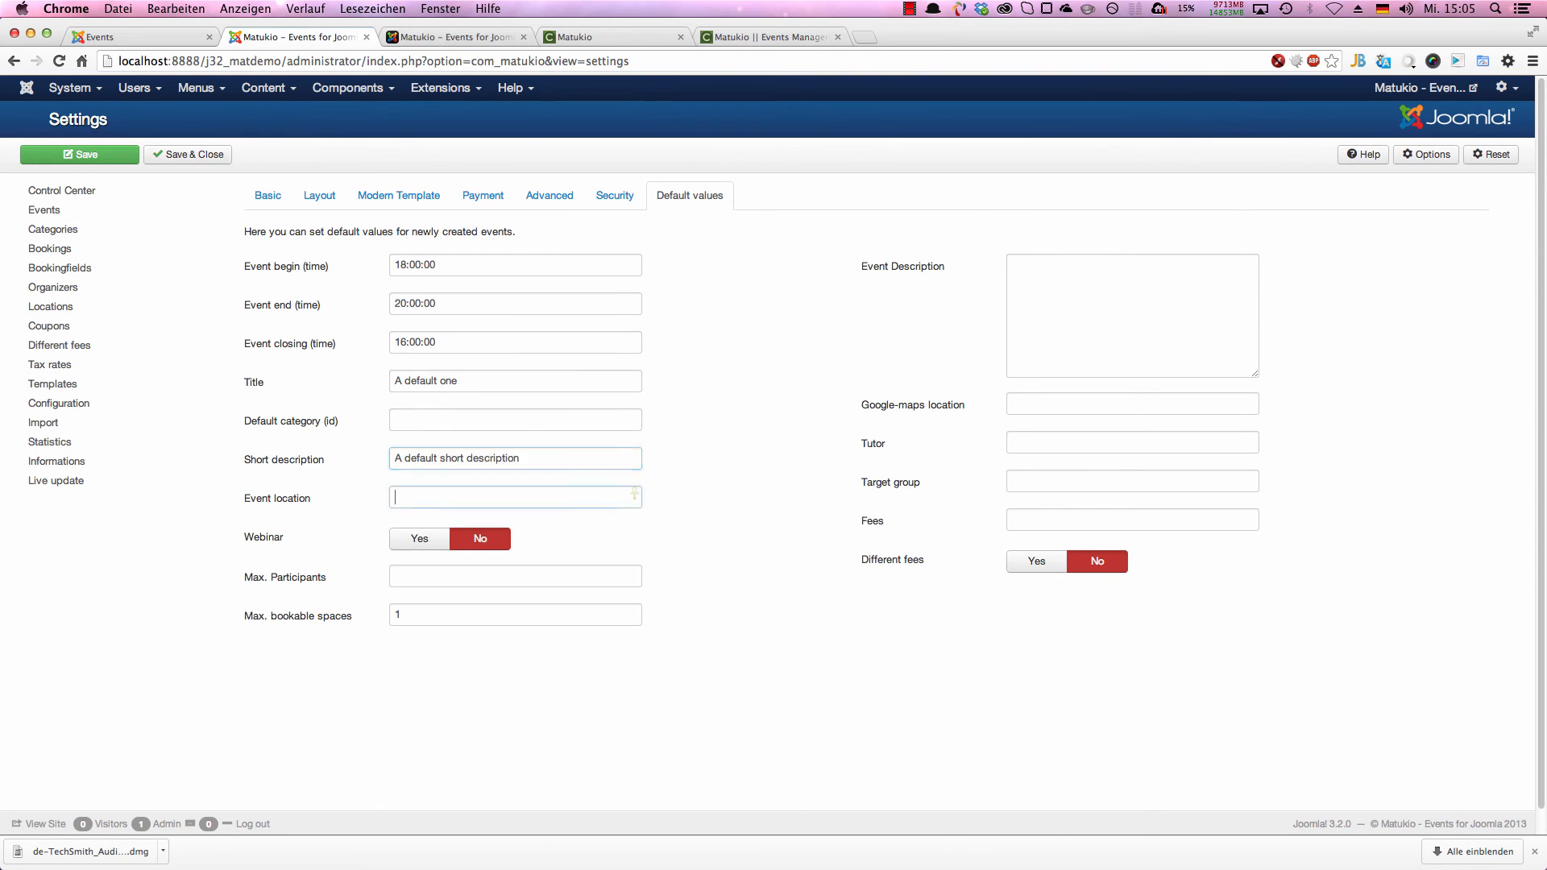
{"action": "key", "text": "Tab"}
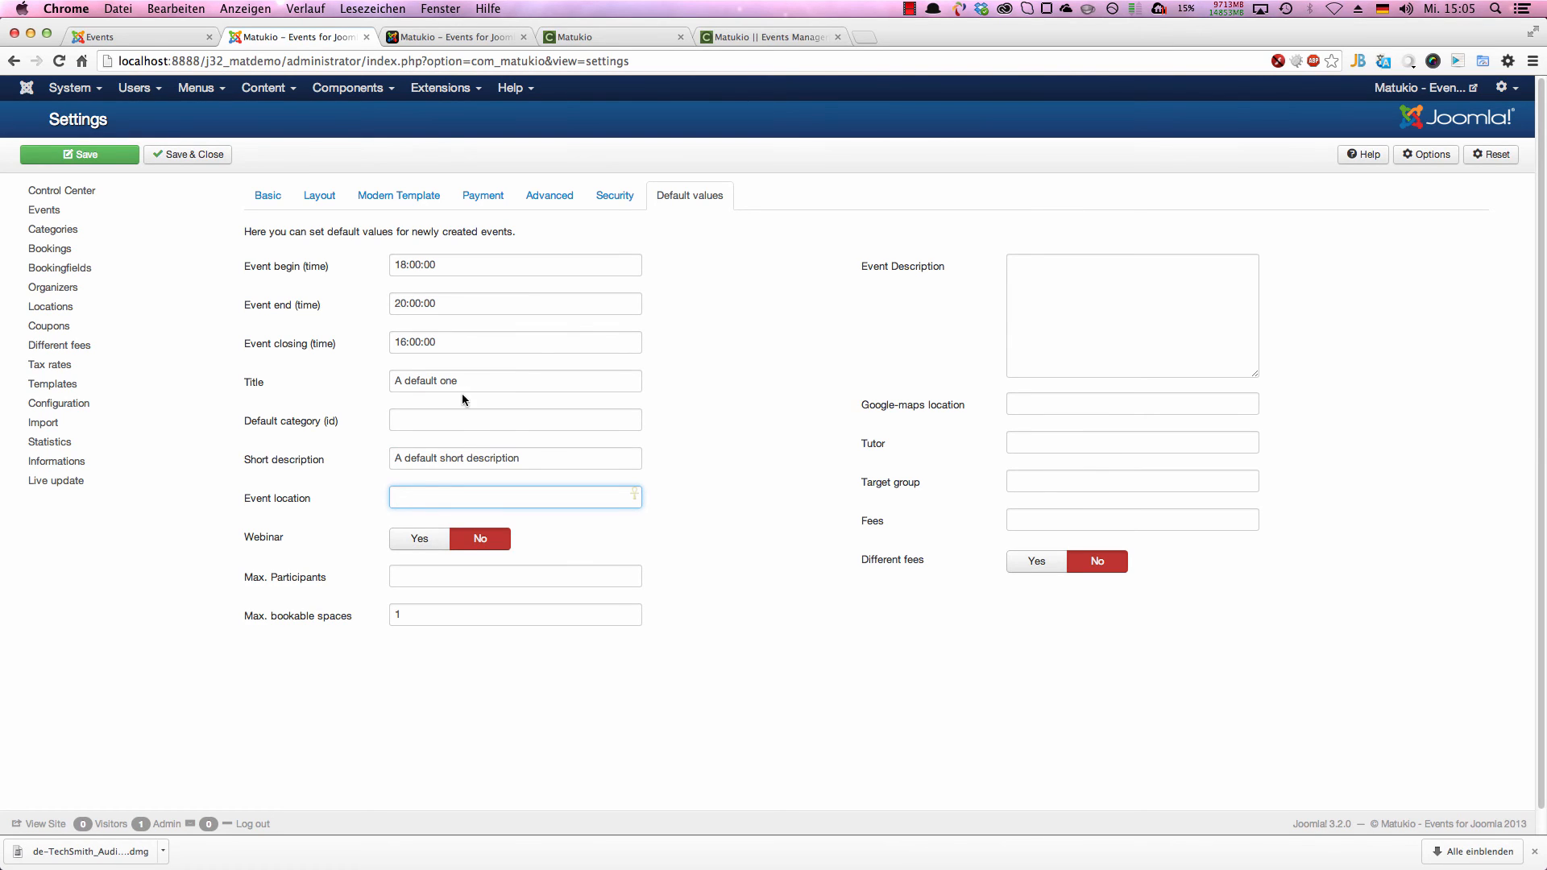
Step: Make new events webinars by default and set the default event location to "Nymphenburg Palace"
{"action": "left_click", "coordinate": [427, 538]}
{"action": "left_click", "coordinate": [446, 503]}
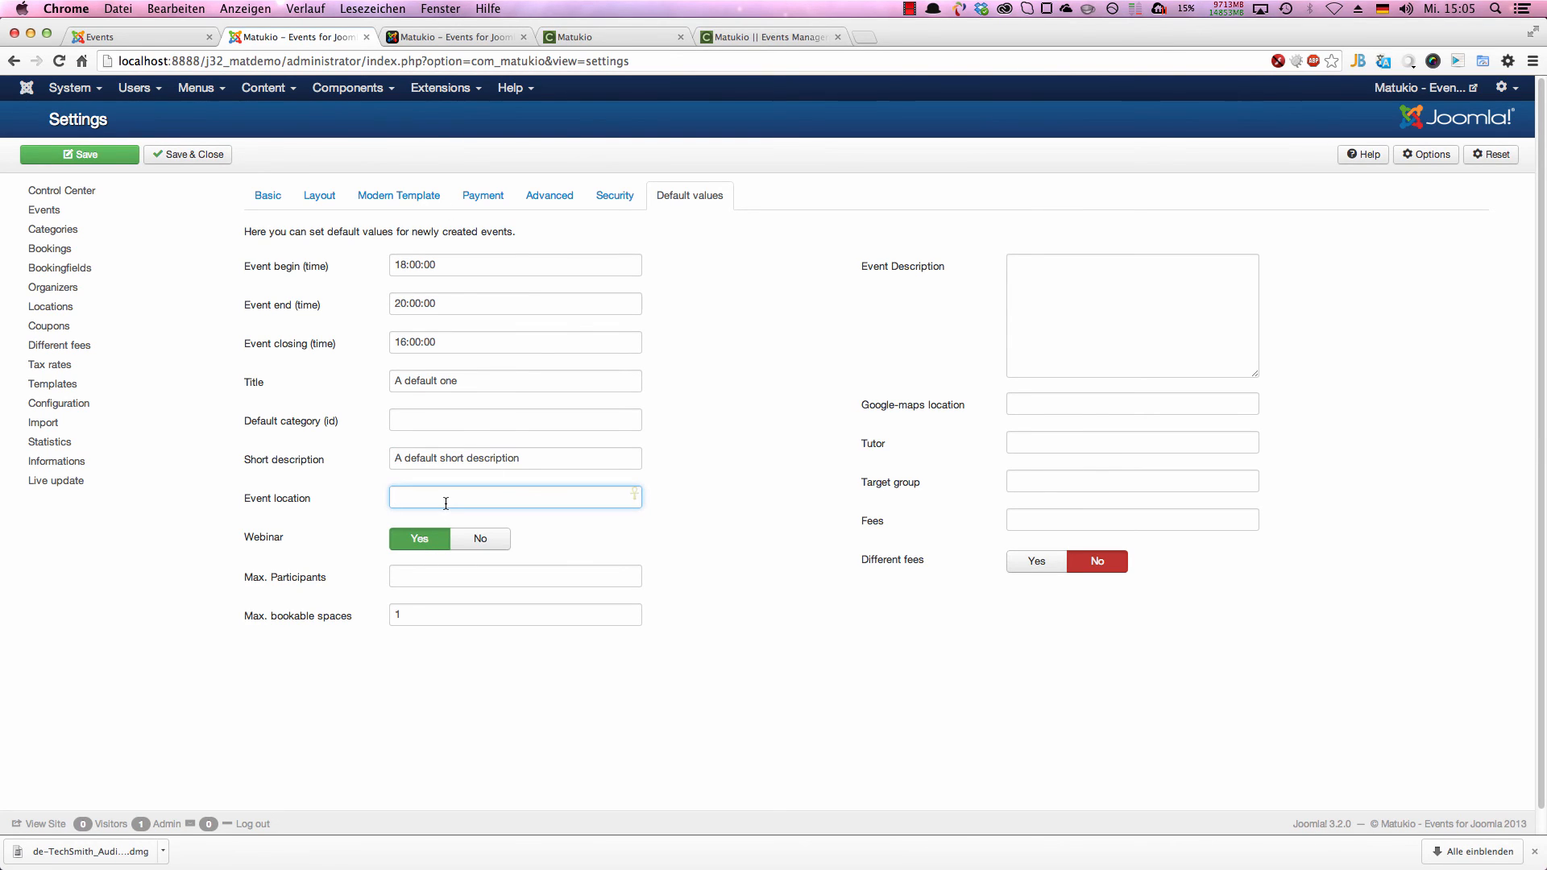
{"action": "type", "text": "L"}
{"action": "key", "text": "BackSpace"}
{"action": "type", "text": "Nymphenburg Palace"}
{"action": "key", "text": "Tab"}
{"action": "key", "text": "Tab"}
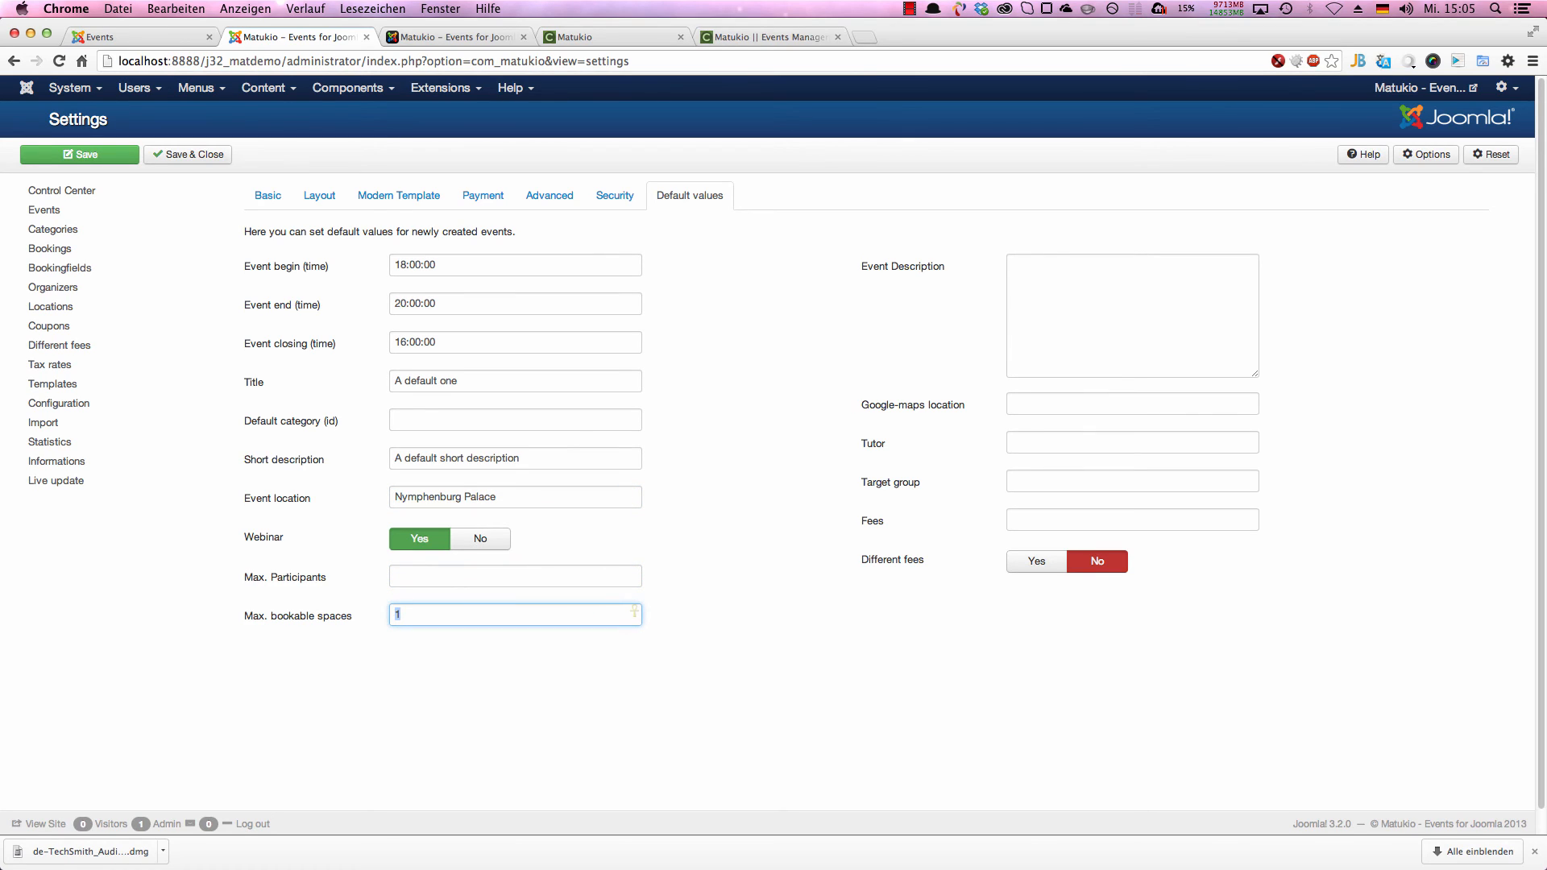
Step: Set the default maximum participants to 20 and maximum bookable spaces to 5, and turn the webinar default off
{"action": "left_click", "coordinate": [430, 579]}
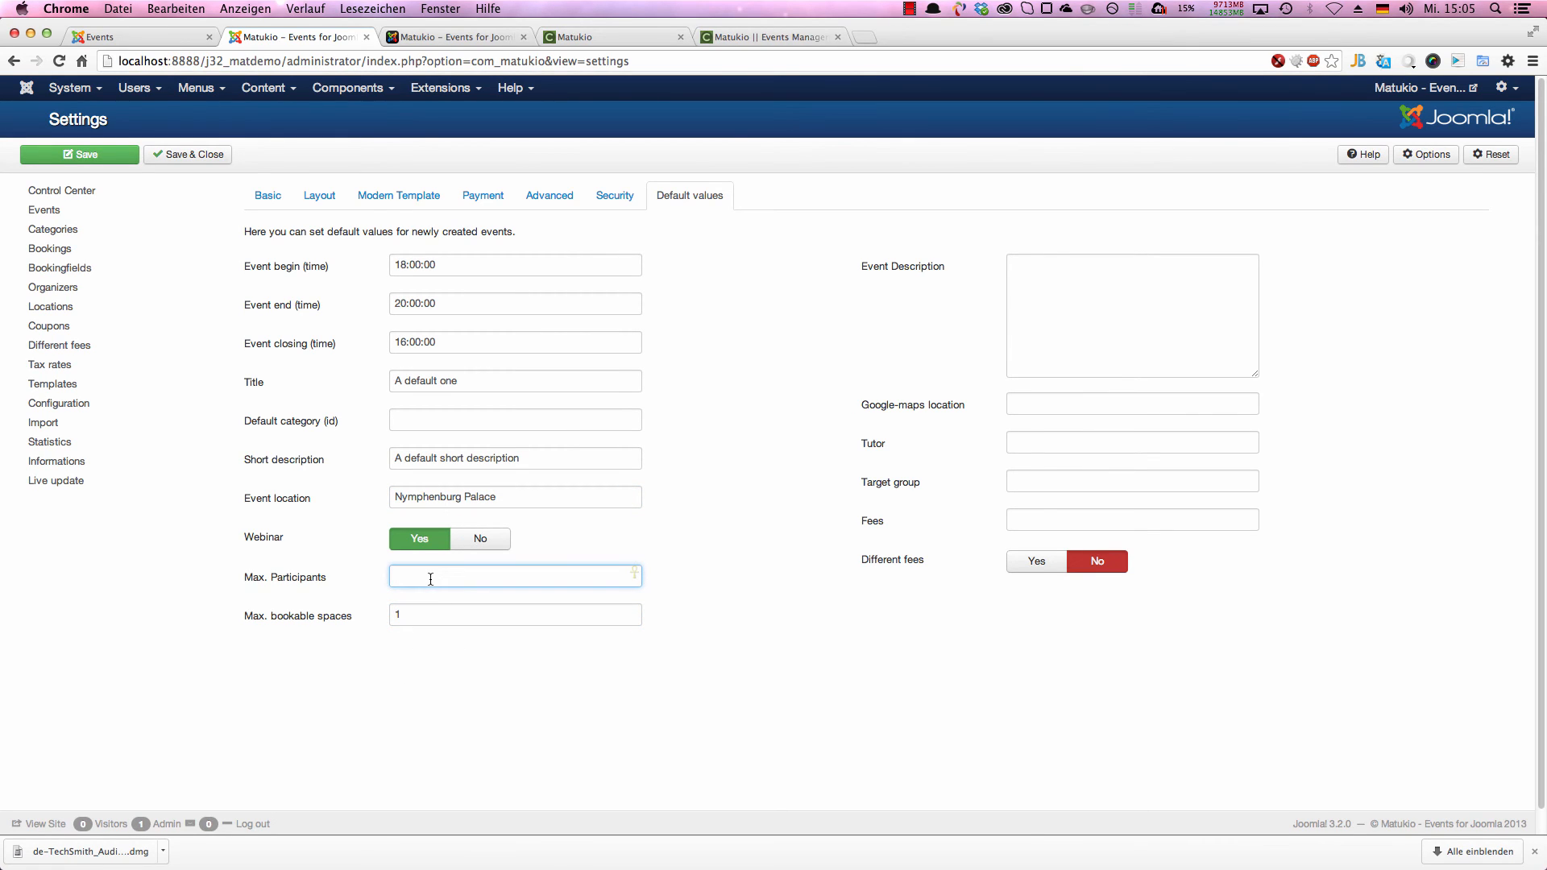
{"action": "type", "text": "20"}
{"action": "left_click", "coordinate": [489, 614]}
{"action": "key", "text": "BackSpace"}
{"action": "type", "text": "5"}
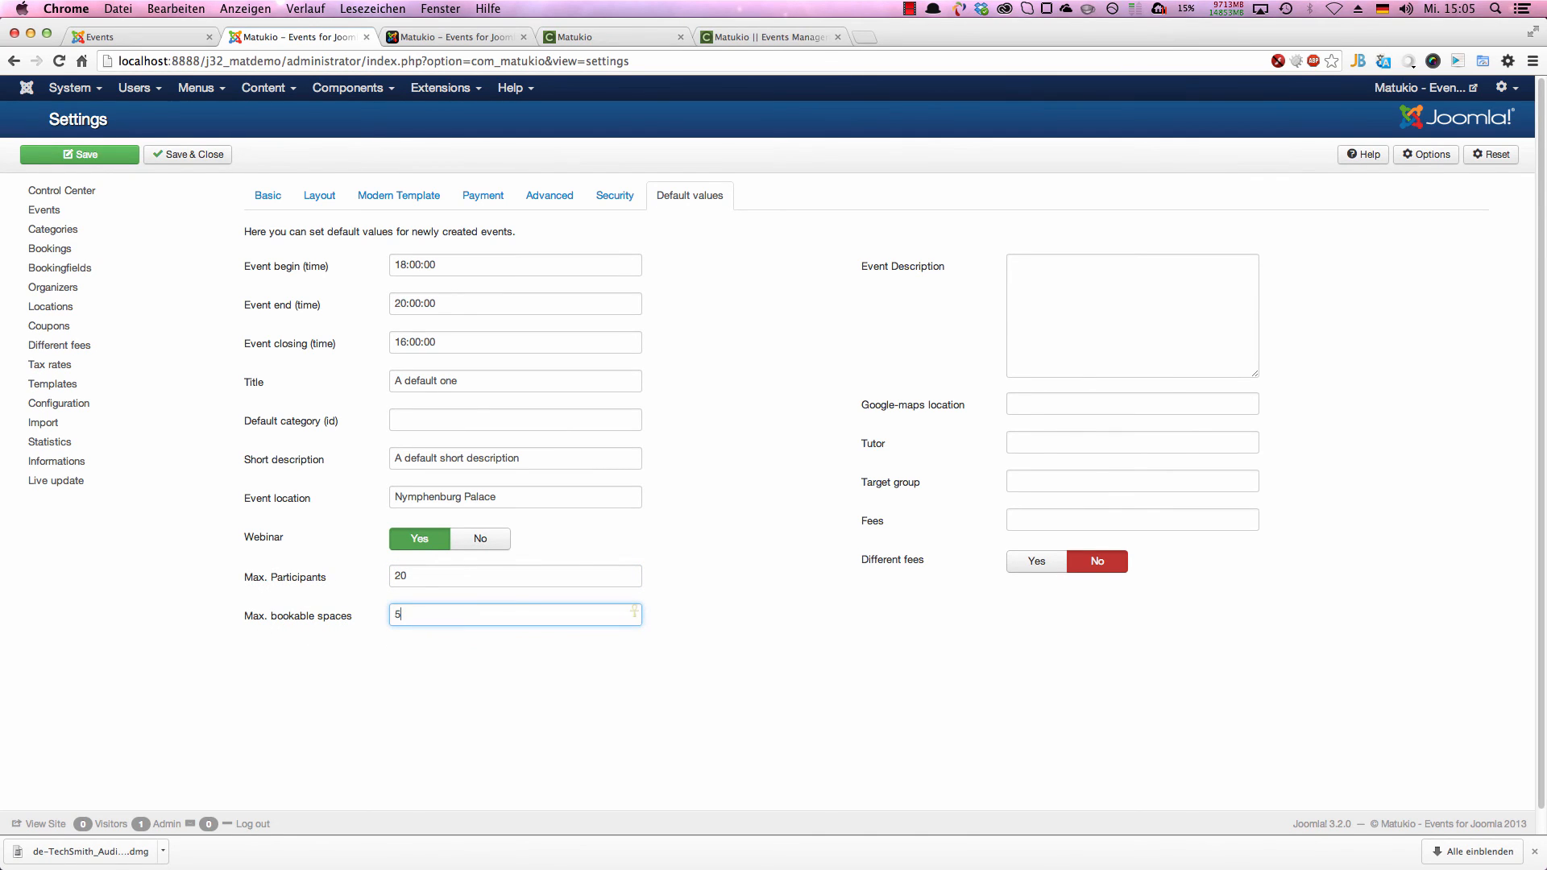
{"action": "left_click", "coordinate": [484, 546]}
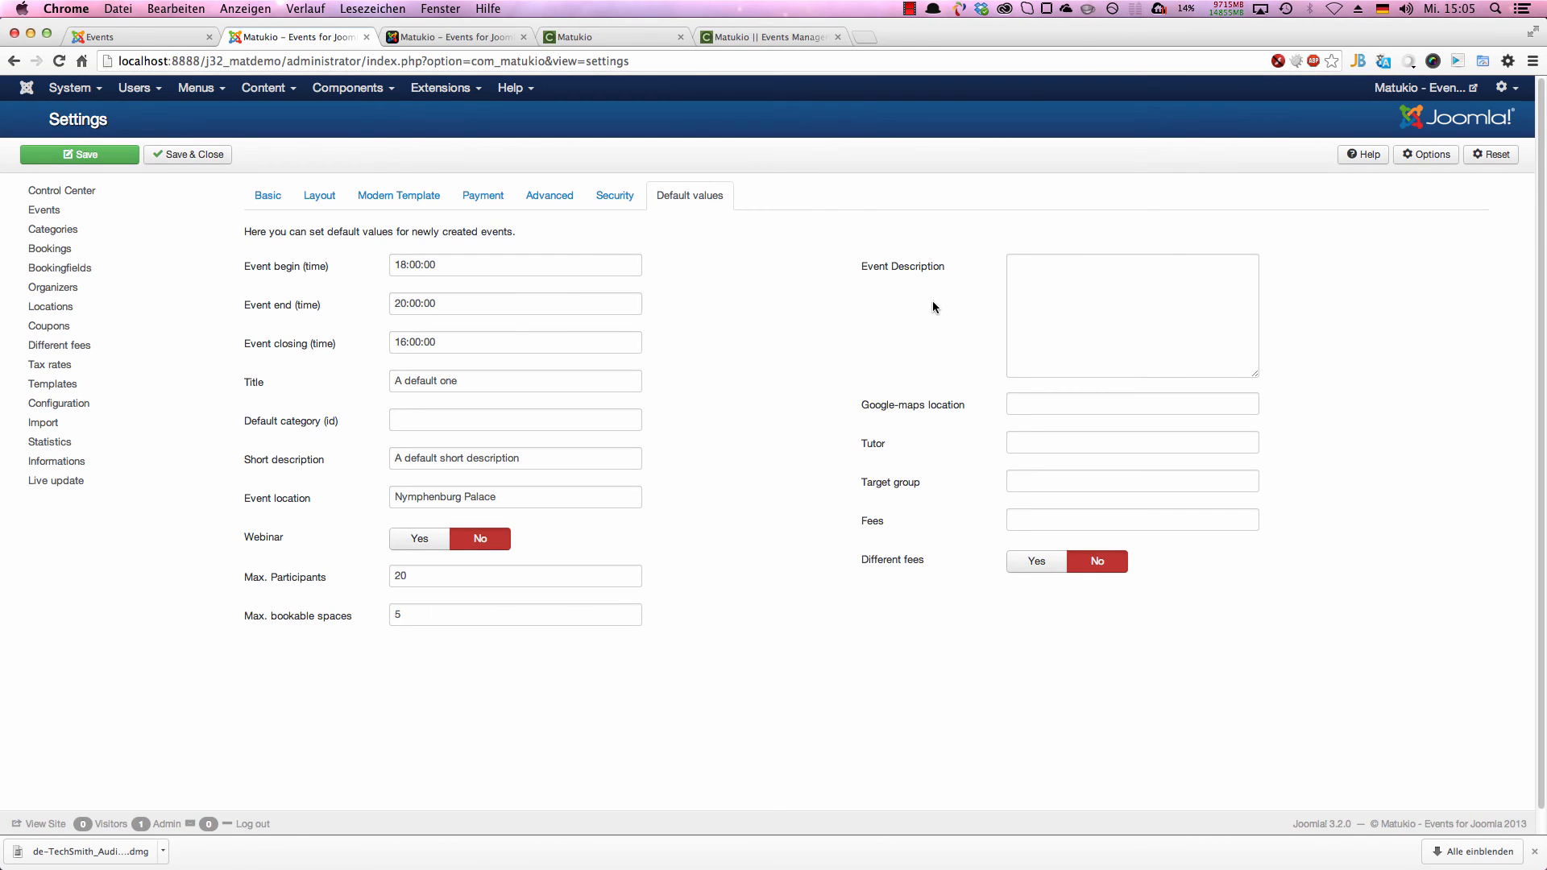
Step: Enter "A nice description" as the default event description
{"action": "left_click", "coordinate": [1061, 307]}
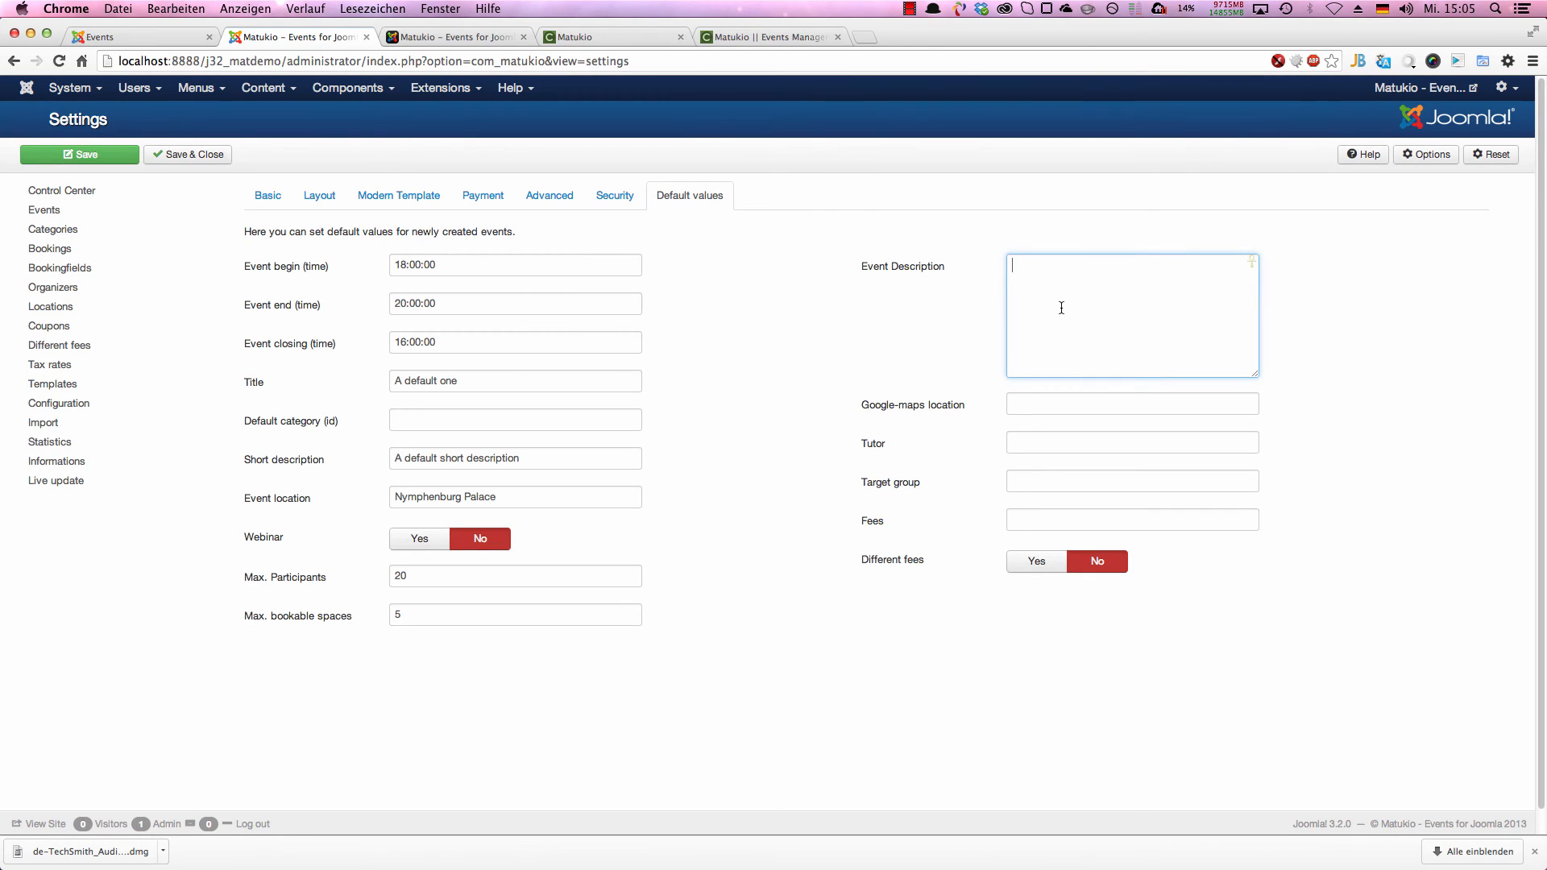
{"action": "type", "text": "A nice description"}
{"action": "key", "text": "Tab"}
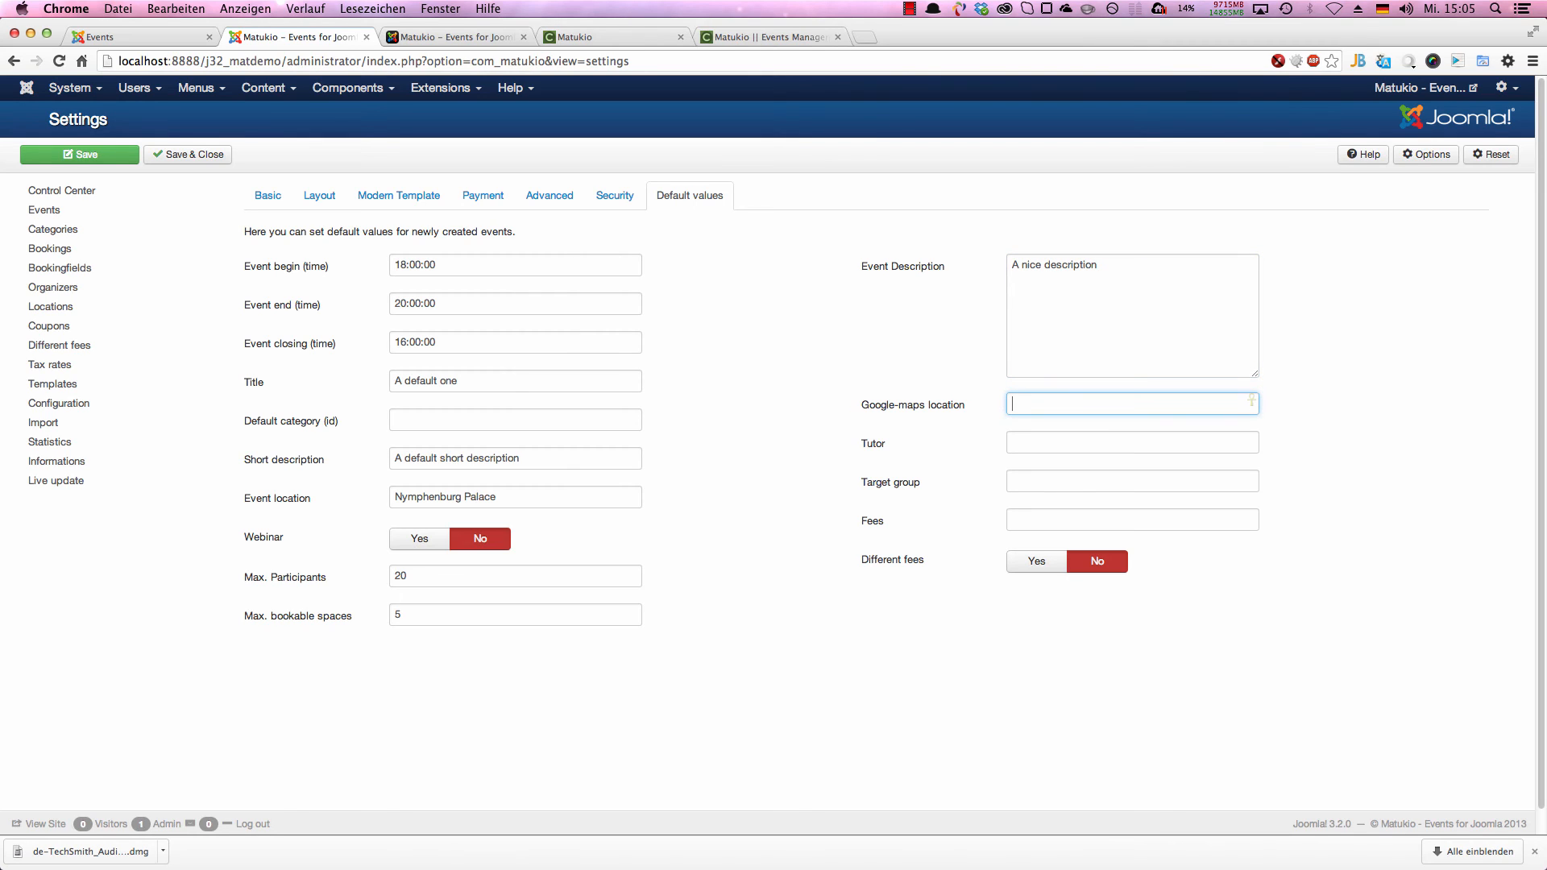
Step: Set the default Google-maps location to "Munich, Germany", fill in the tutor's first name, and save the settings
{"action": "type", "text": "M"}
{"action": "key", "text": "BackSpace"}
{"action": "type", "text": "Mü"}
{"action": "key", "text": "BackSpace"}
{"action": "type", "text": "unich, Geer"}
{"action": "key", "text": "BackSpace"}
{"action": "key", "text": "BackSpace"}
{"action": "type", "text": "rmany"}
{"action": "key", "text": "Tab"}
{"action": "type", "text": "Yves"}
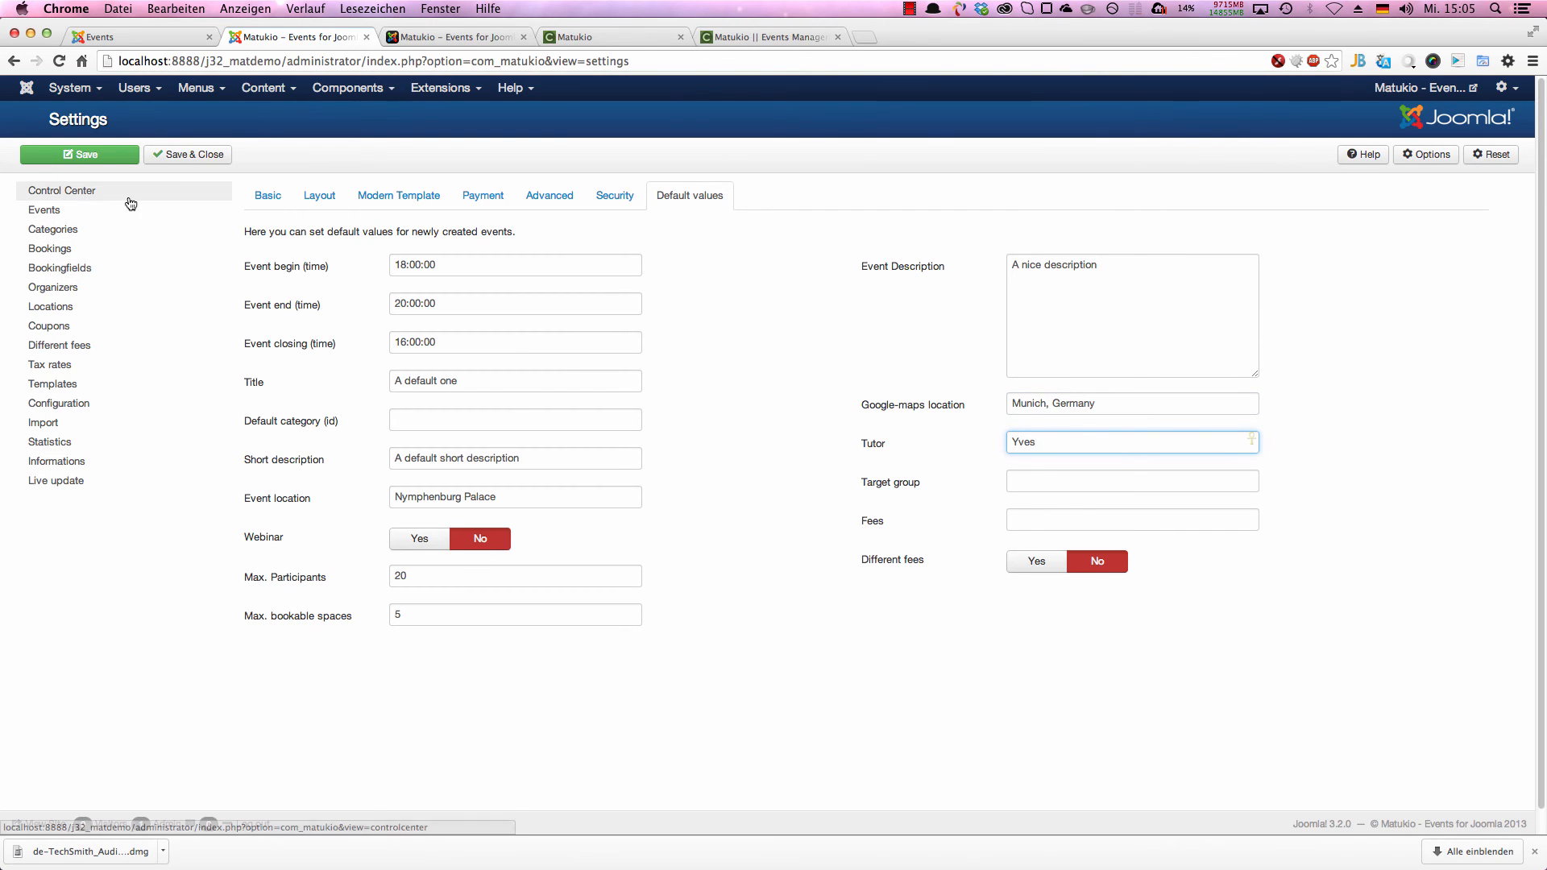
{"action": "left_click", "coordinate": [109, 158]}
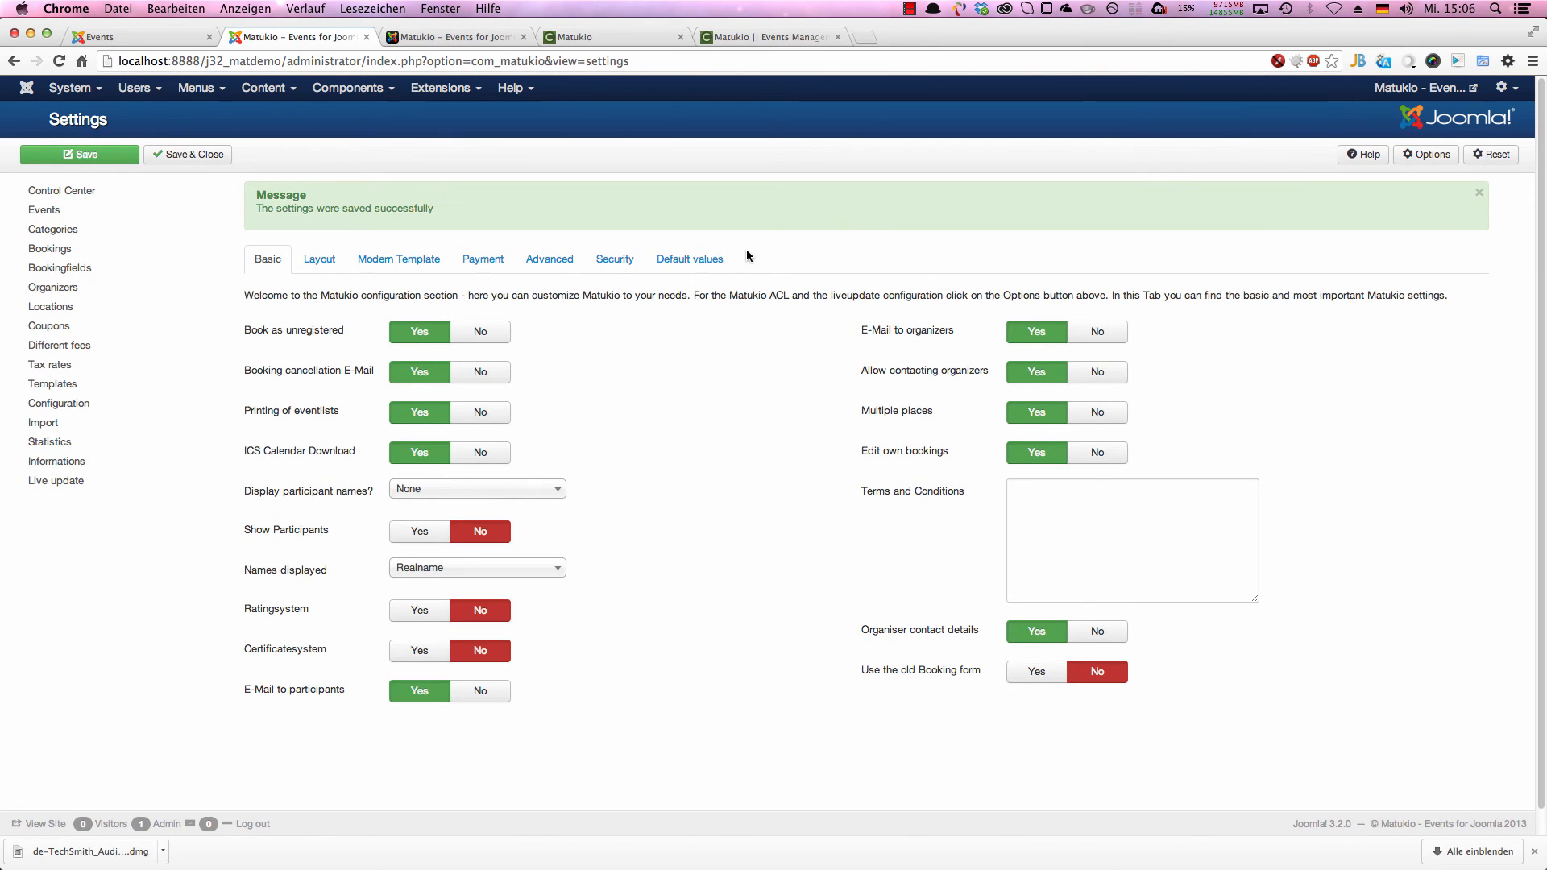
Step: Start a new event from the events list and review the prefilled default values in its basic settings
{"action": "left_click", "coordinate": [710, 258]}
{"action": "left_click", "coordinate": [280, 265]}
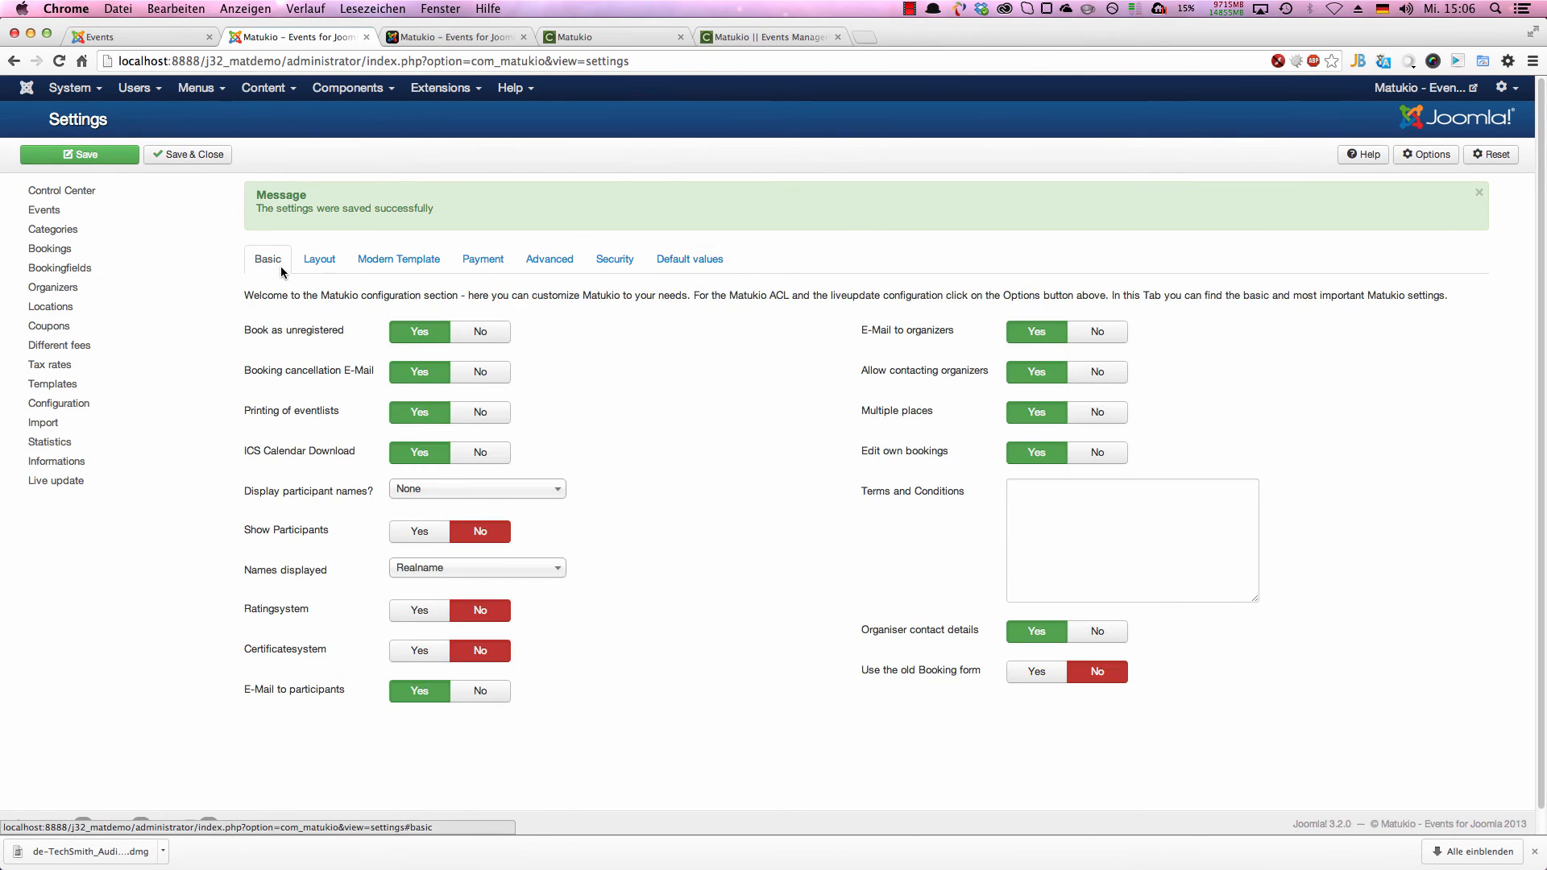
{"action": "left_click", "coordinate": [44, 210]}
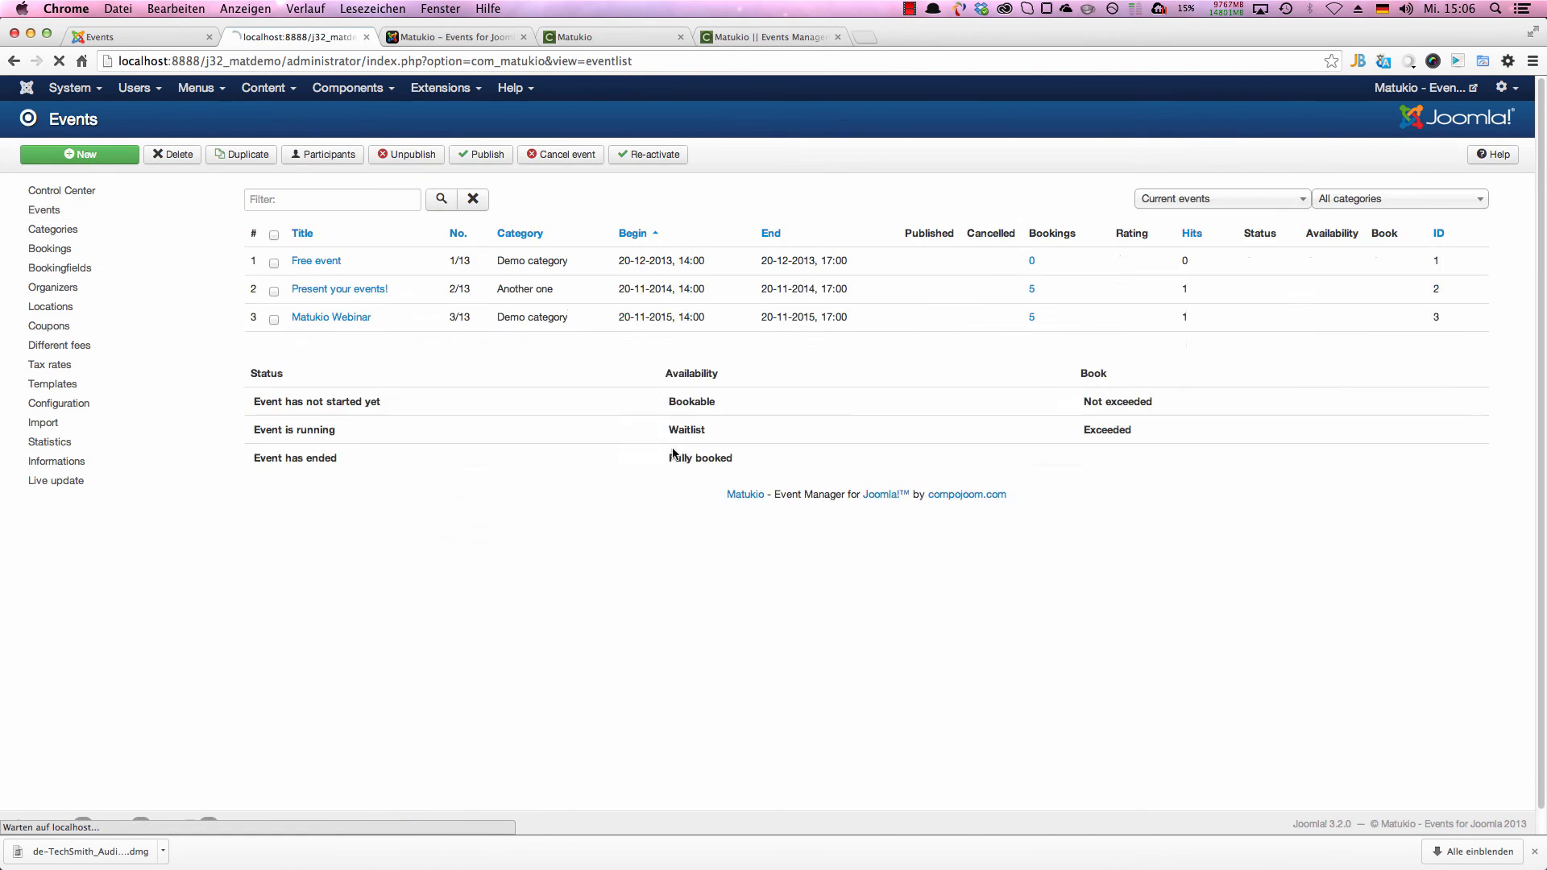
{"action": "left_click", "coordinate": [80, 155]}
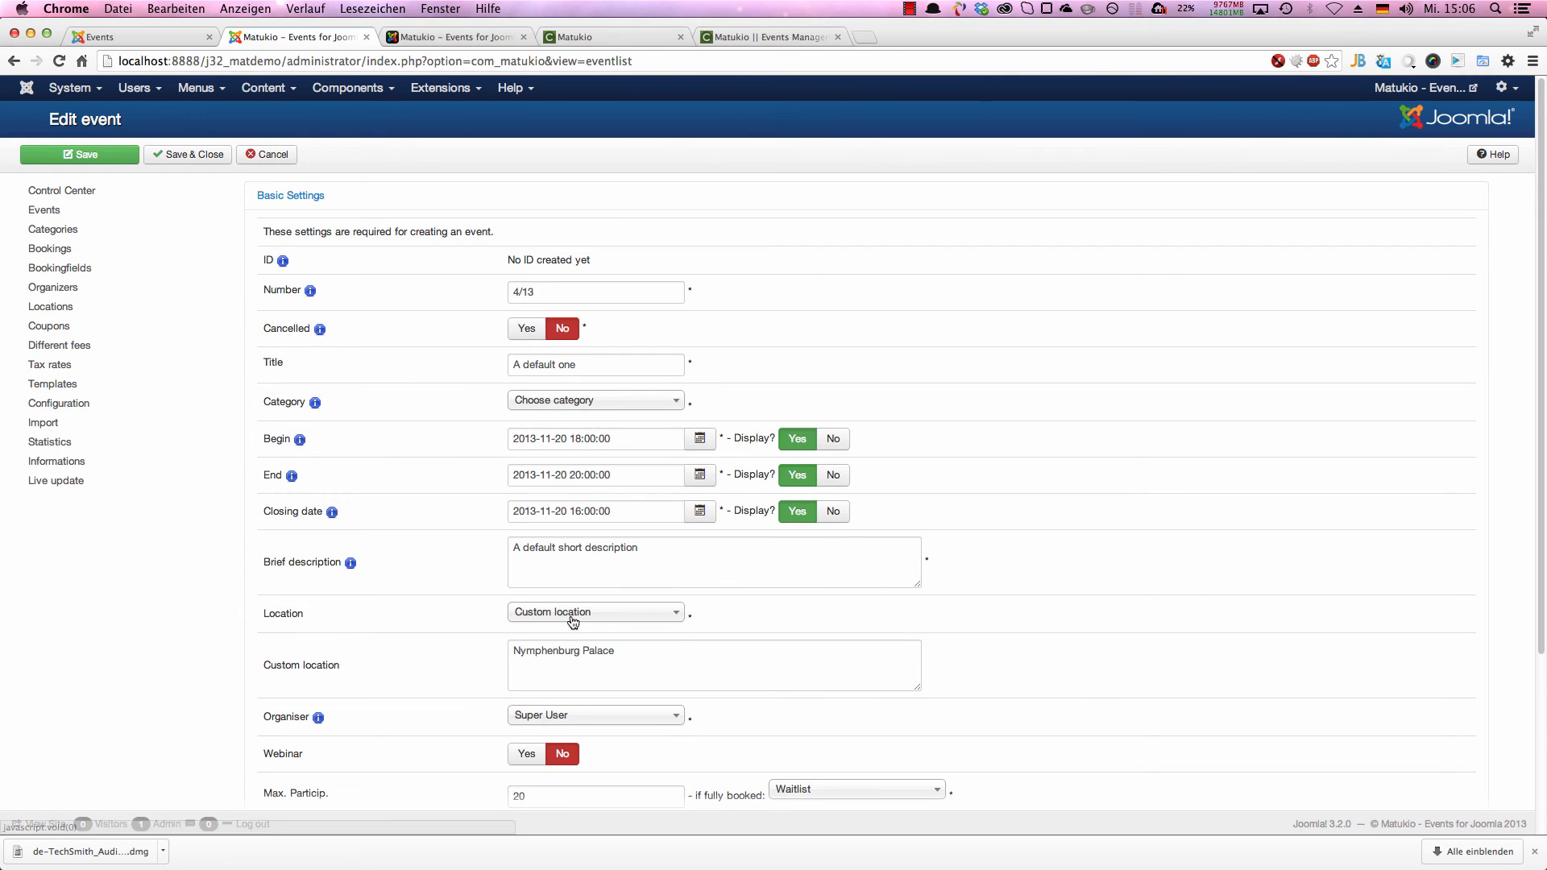
{"action": "scroll", "coordinate": [557, 626], "scroll_direction": "down", "scroll_amount": 3}
{"action": "scroll", "coordinate": [557, 626], "scroll_direction": "down", "scroll_amount": 2}
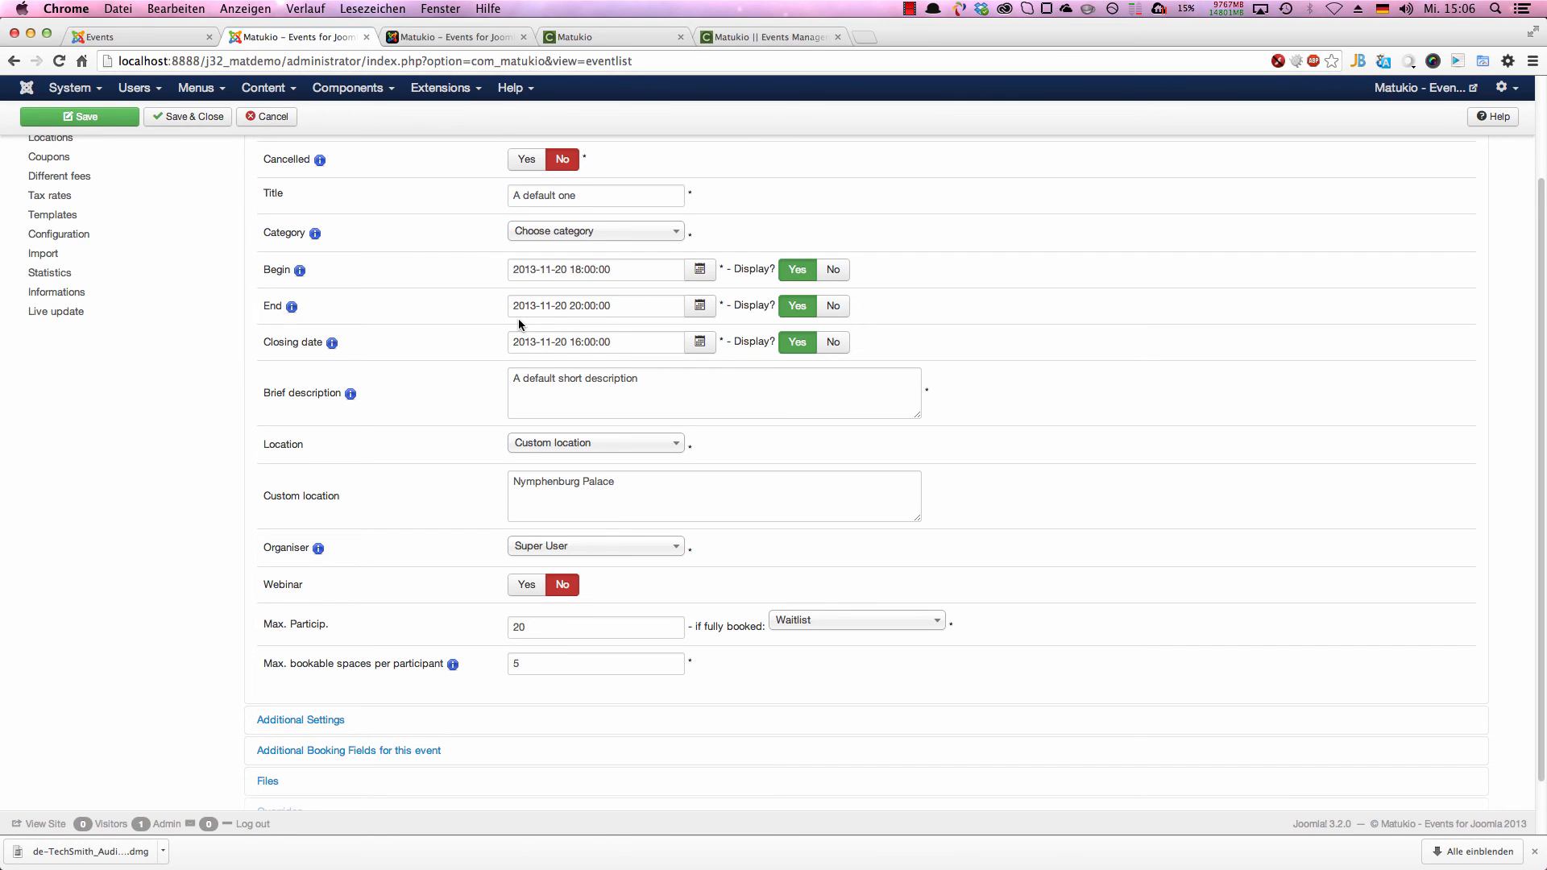
{"action": "scroll", "coordinate": [441, 352], "scroll_direction": "up", "scroll_amount": 4}
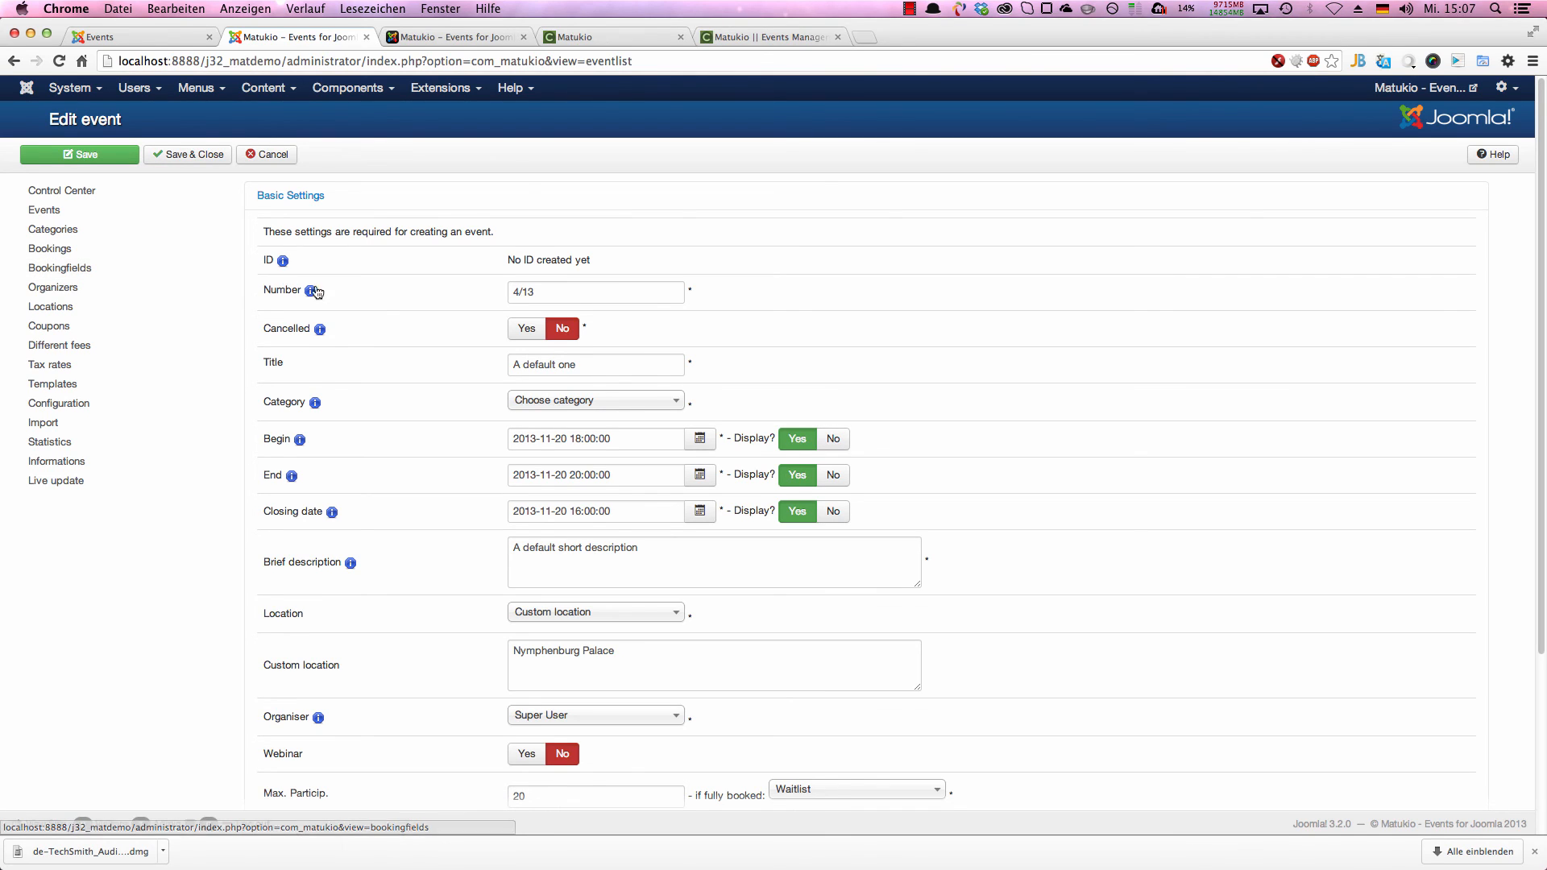
{"action": "mouse_move", "coordinate": [314, 294]}
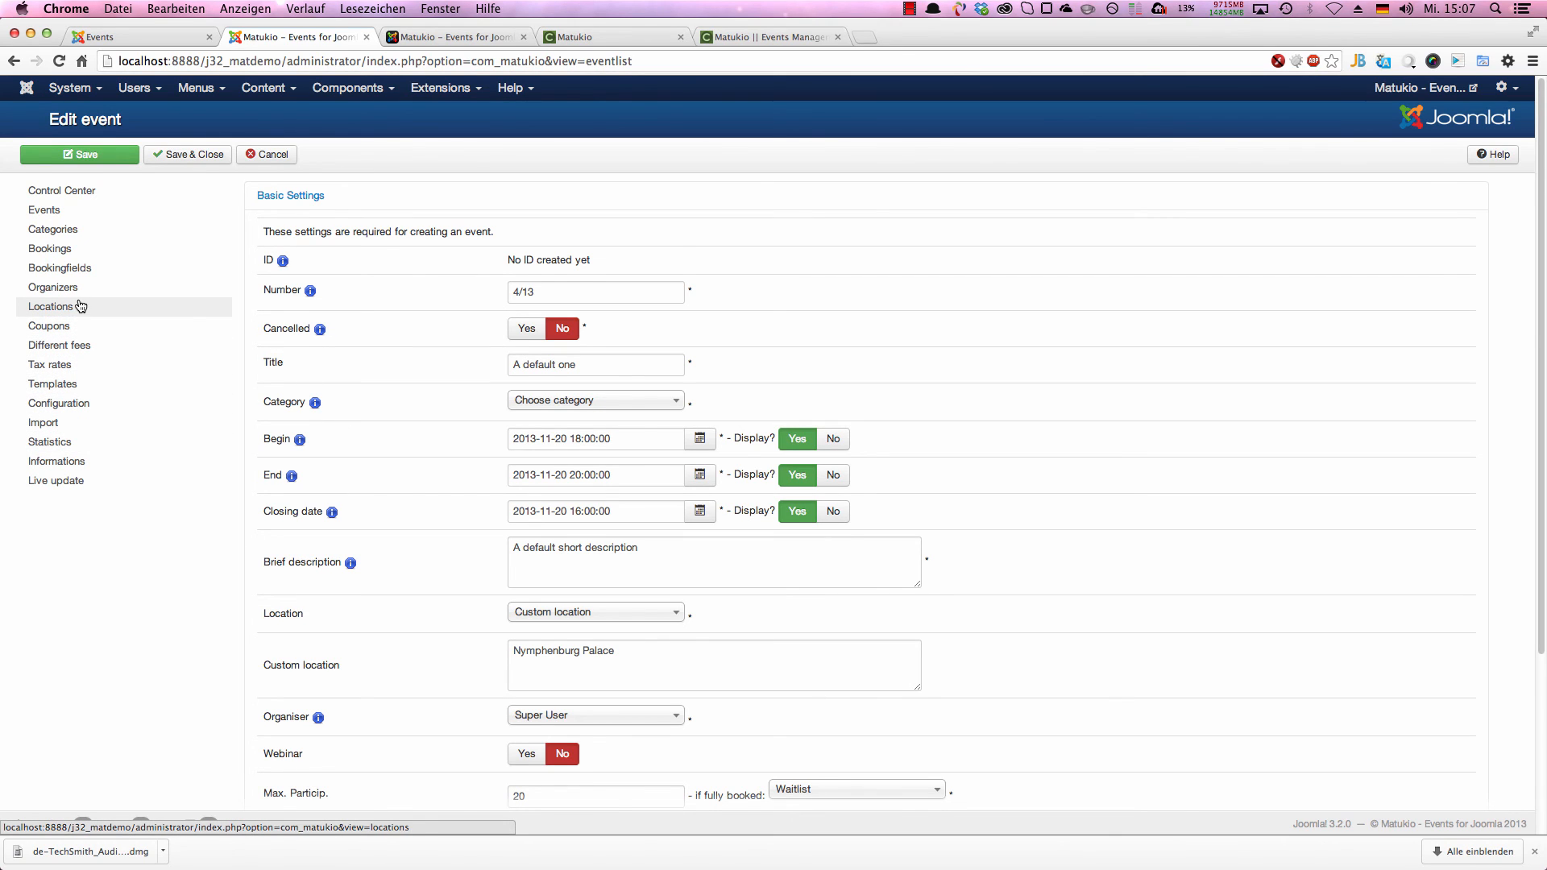
Step: Compare the configuration's layout settings with the event times in the front-end overview, then enable Show Timezone and save
{"action": "left_click", "coordinate": [59, 407]}
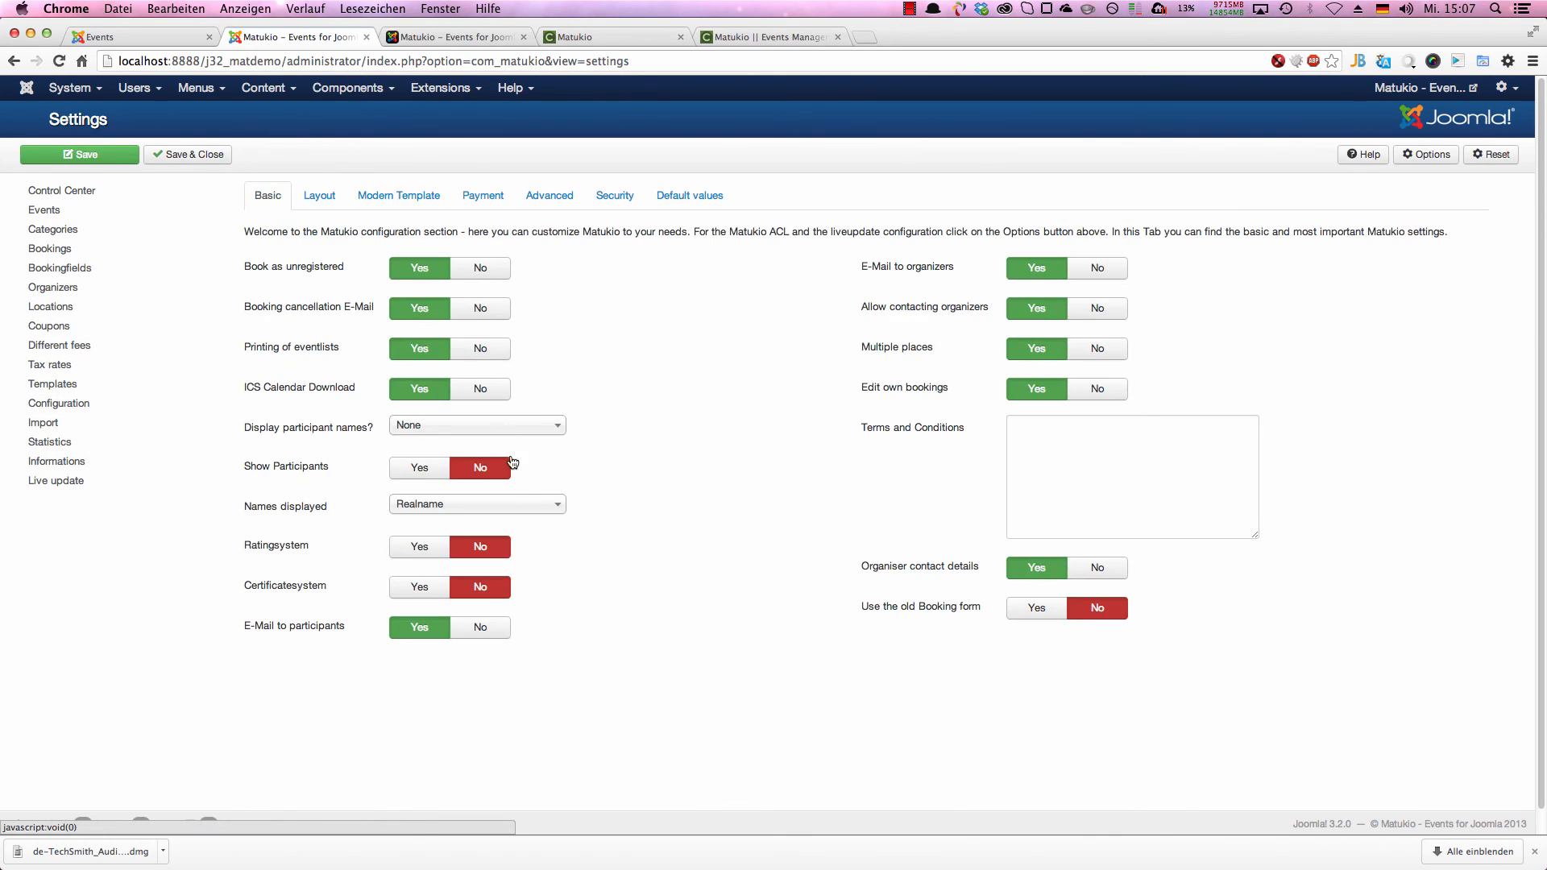
{"action": "left_click", "coordinate": [317, 196]}
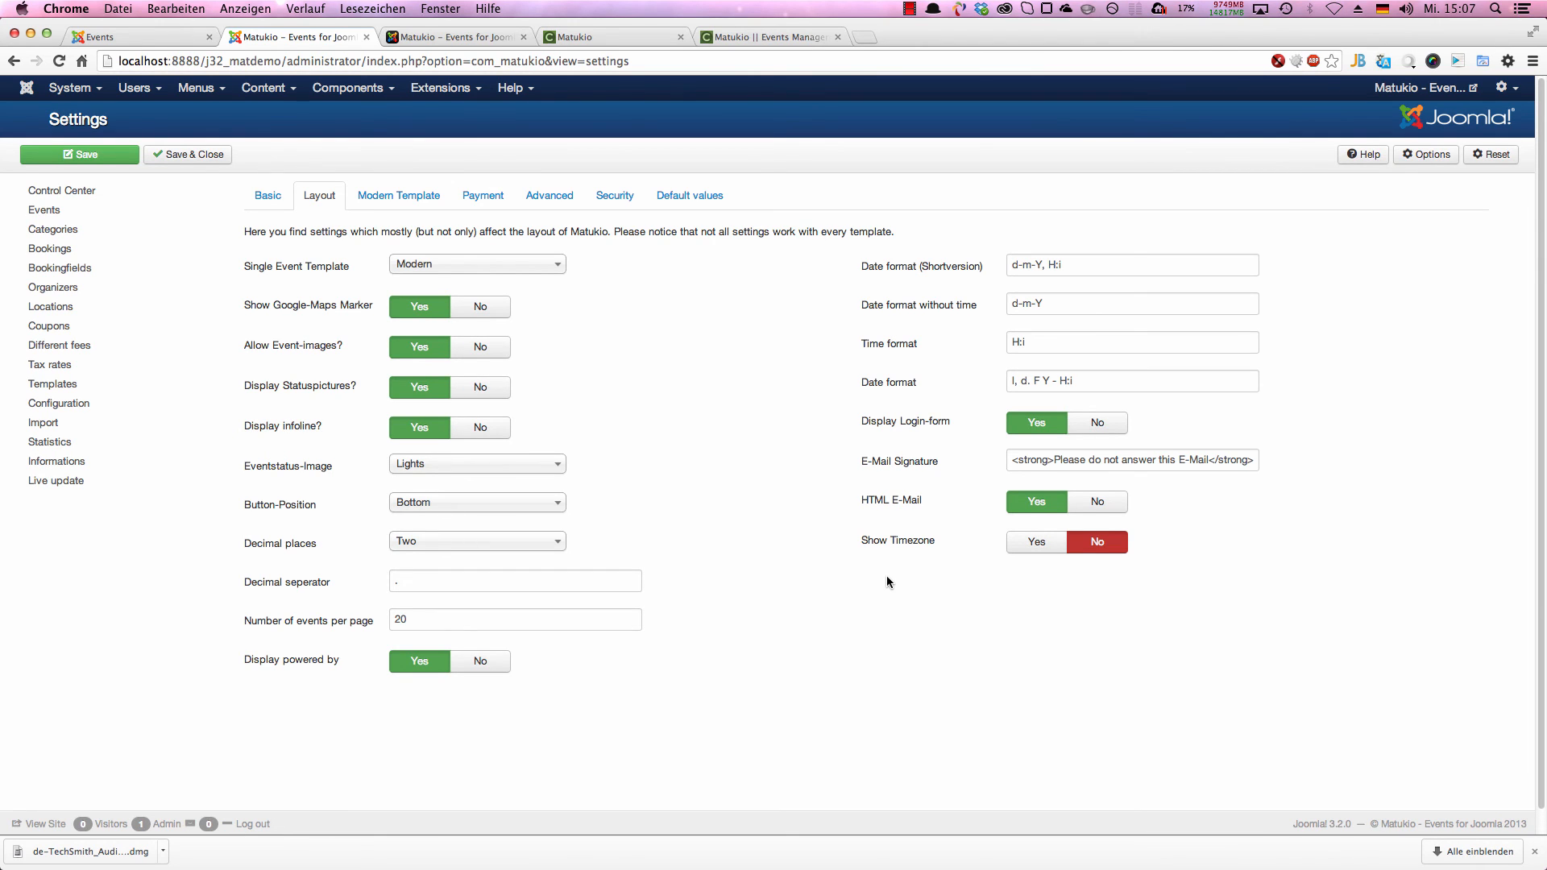
{"action": "left_click", "coordinate": [121, 37]}
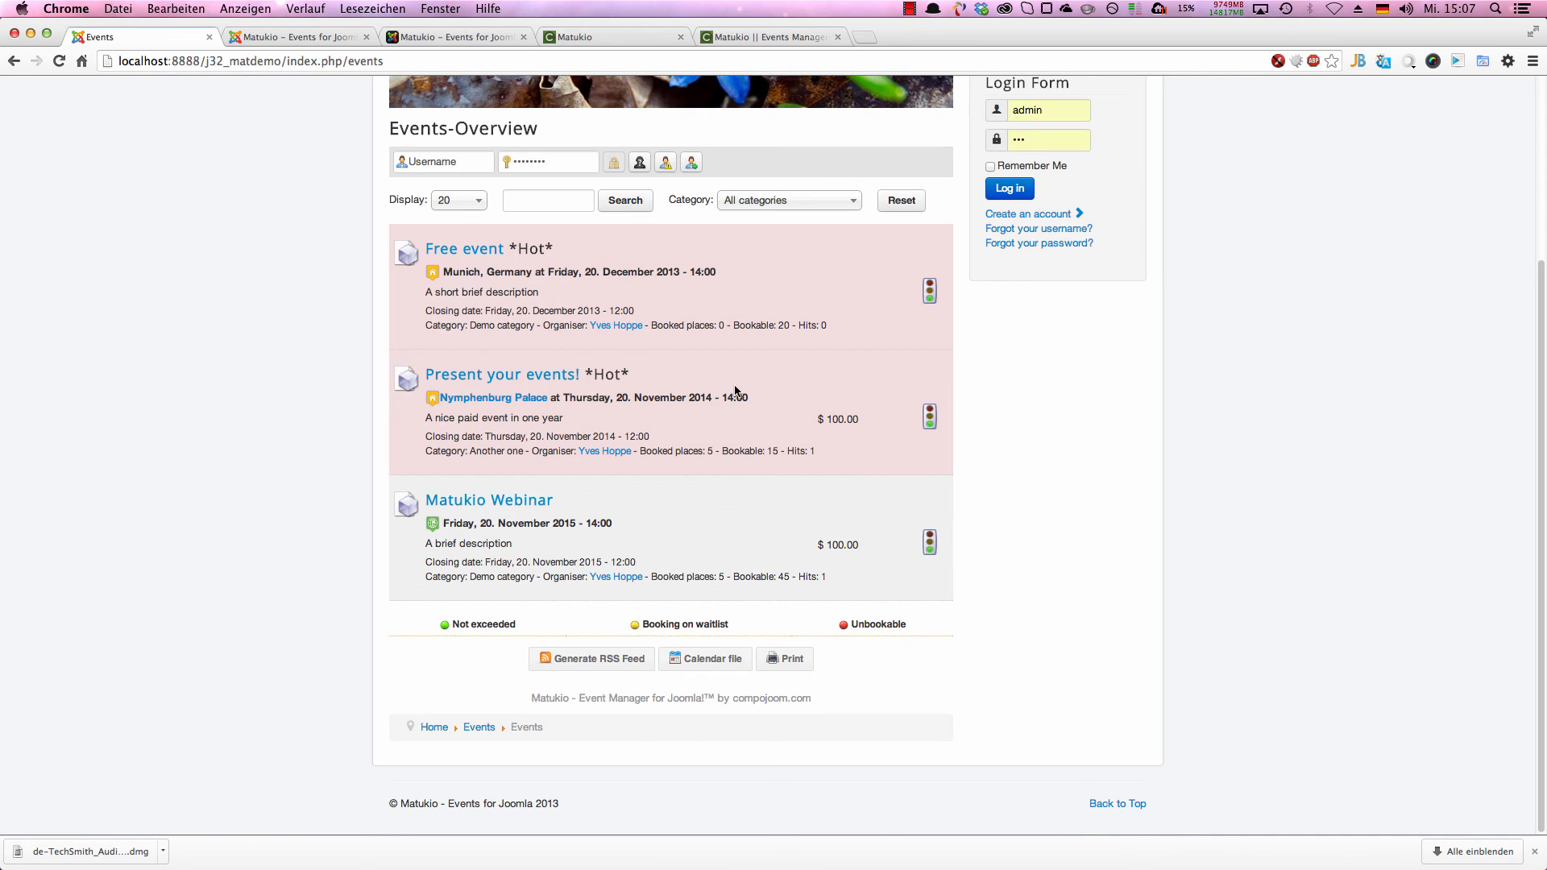
{"action": "left_click_drag", "start_coordinate": [722, 398], "coordinate": [748, 398]}
{"action": "left_click", "coordinate": [249, 36]}
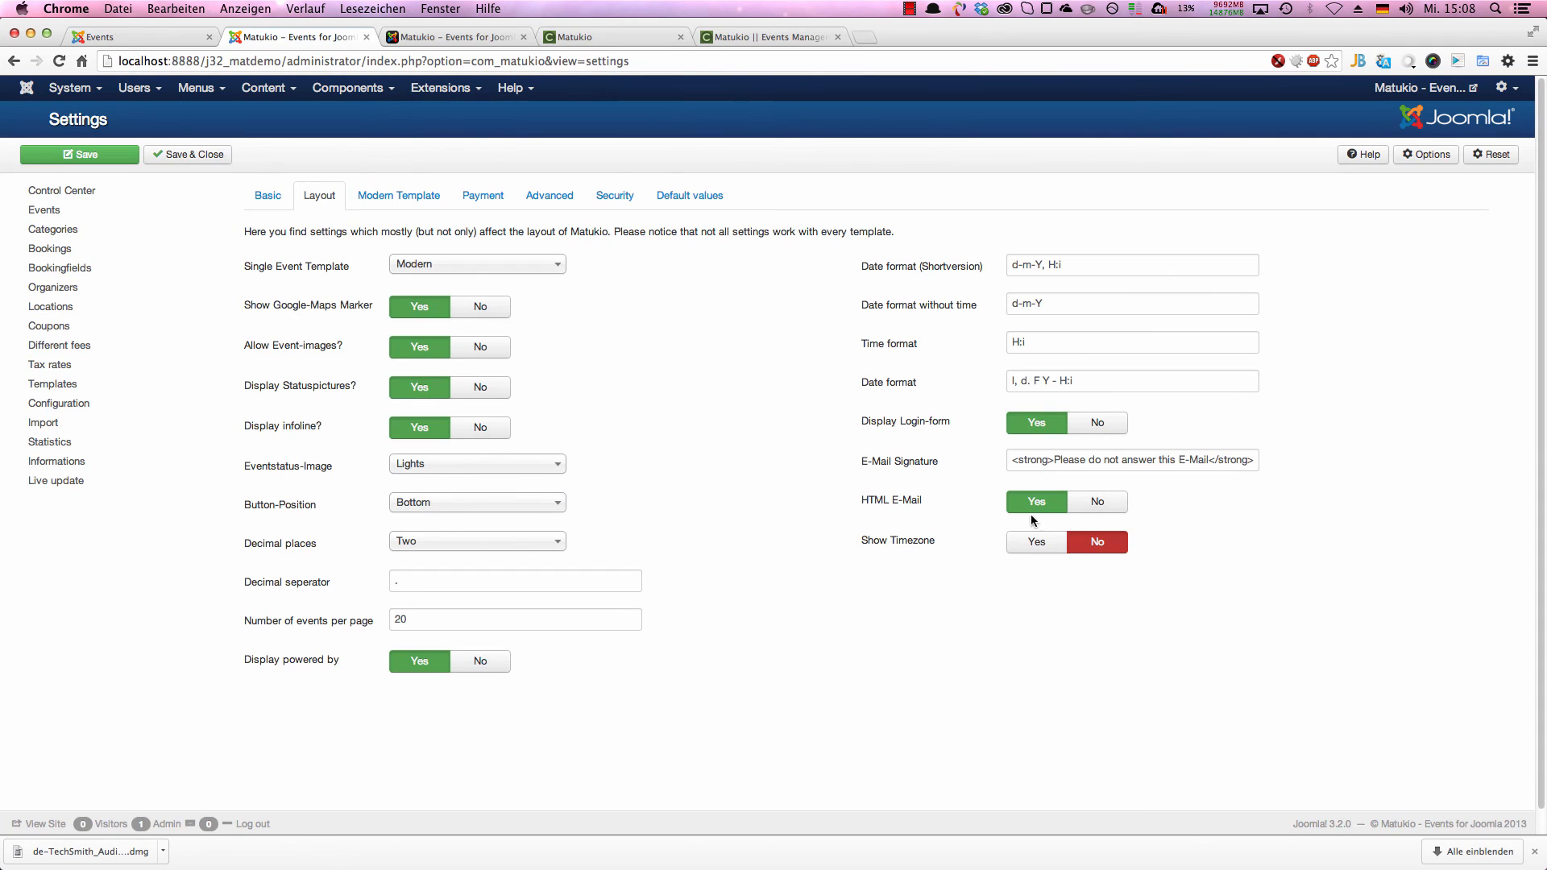
{"action": "left_click", "coordinate": [1036, 542]}
{"action": "left_click", "coordinate": [80, 154]}
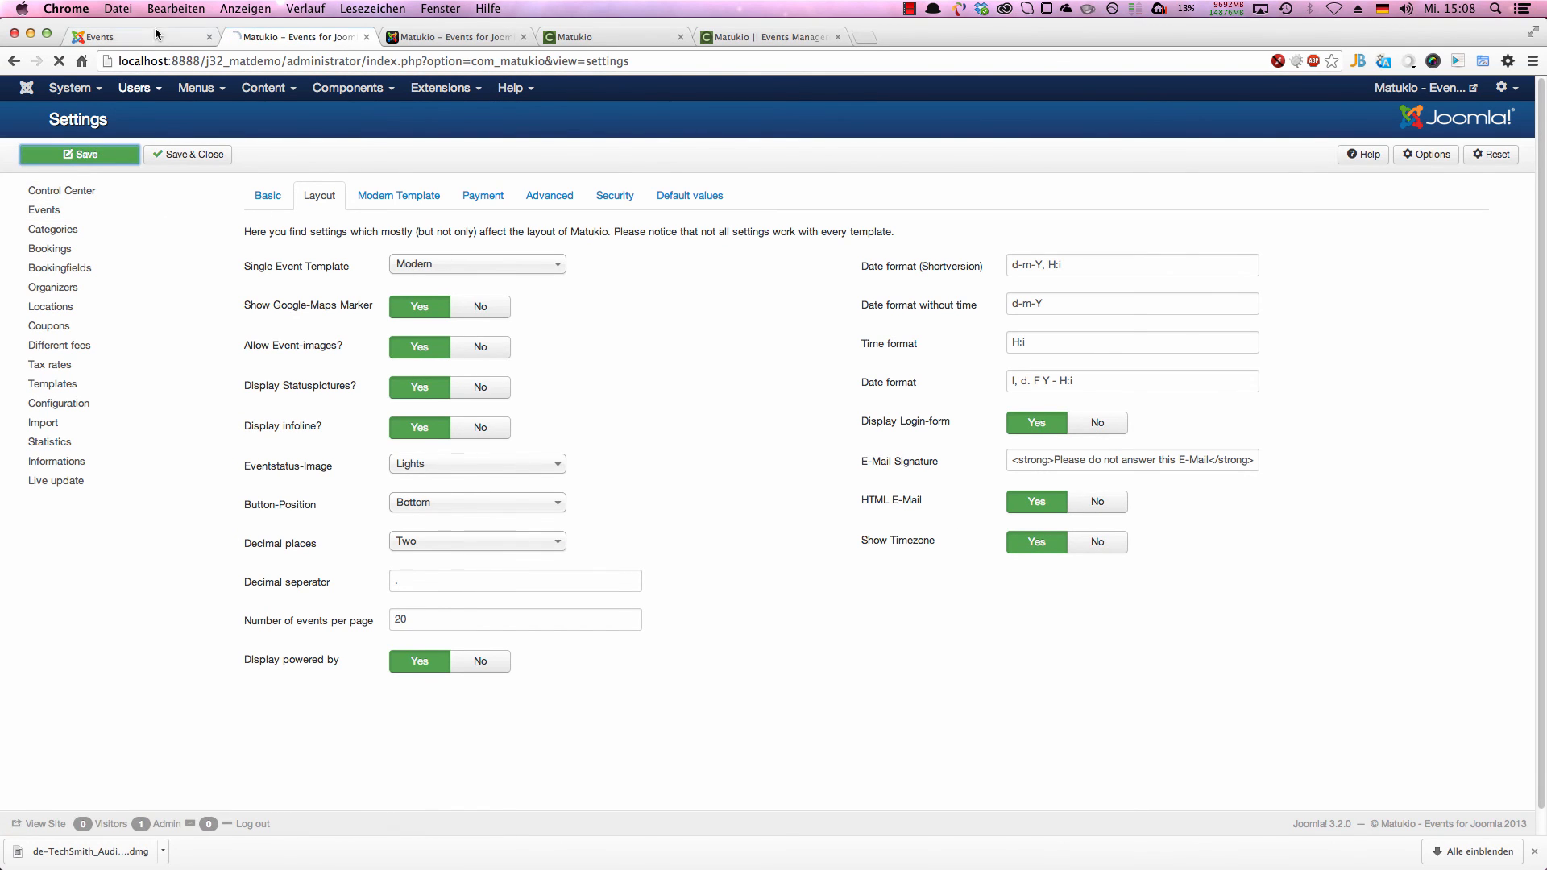
Step: Reload the front-end events overview and check the time zone shown beside the Free event's start time
{"action": "left_click", "coordinate": [151, 37]}
{"action": "right_click", "coordinate": [132, 228]}
{"action": "left_click", "coordinate": [161, 265]}
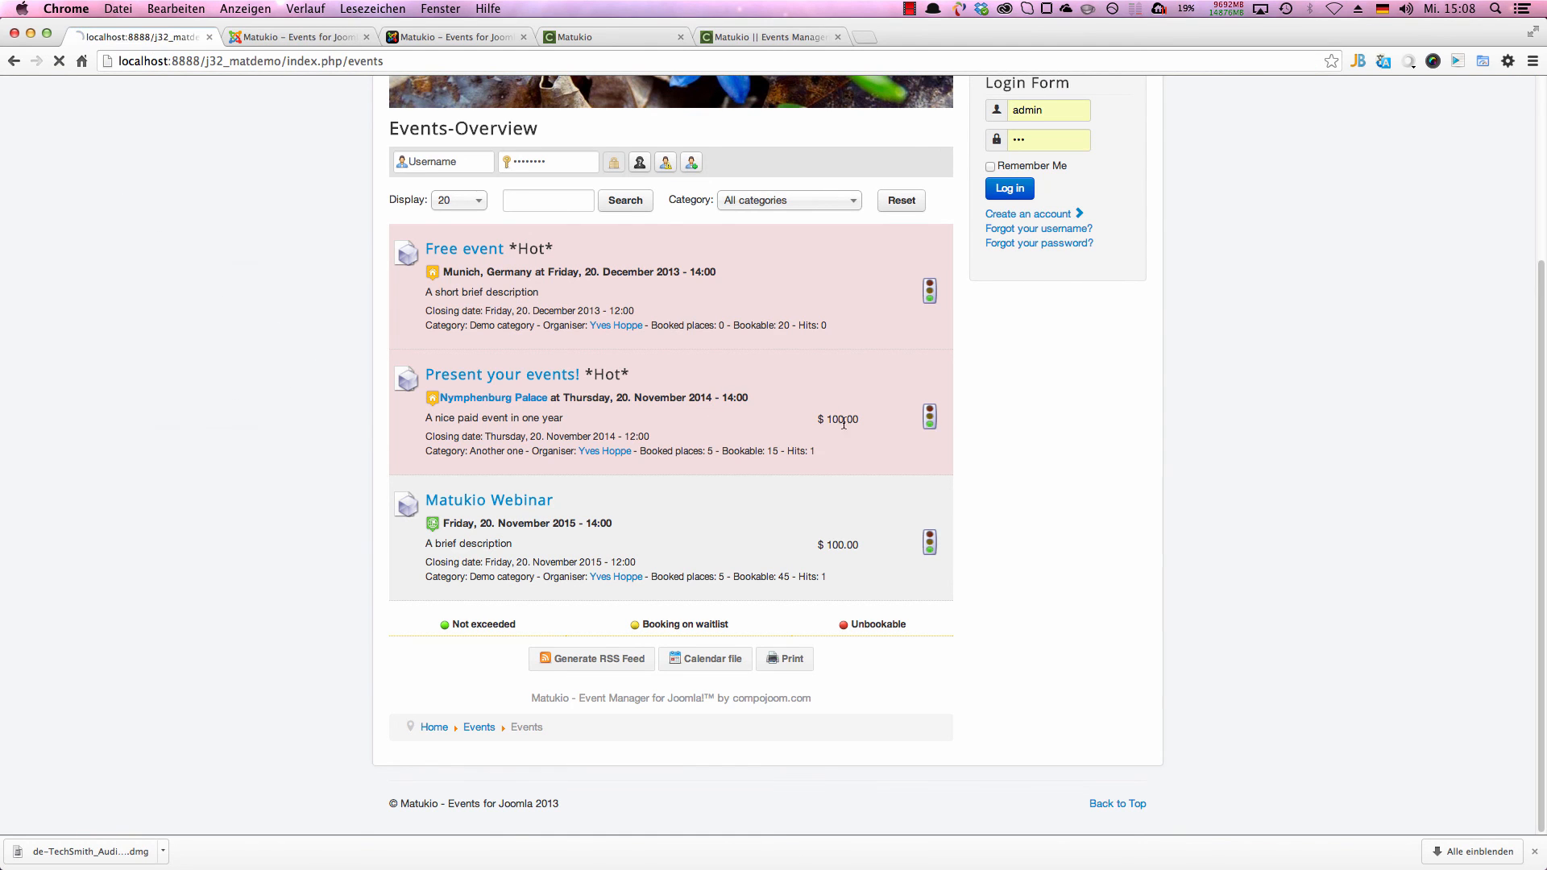
{"action": "left_click_drag", "start_coordinate": [716, 271], "coordinate": [822, 295]}
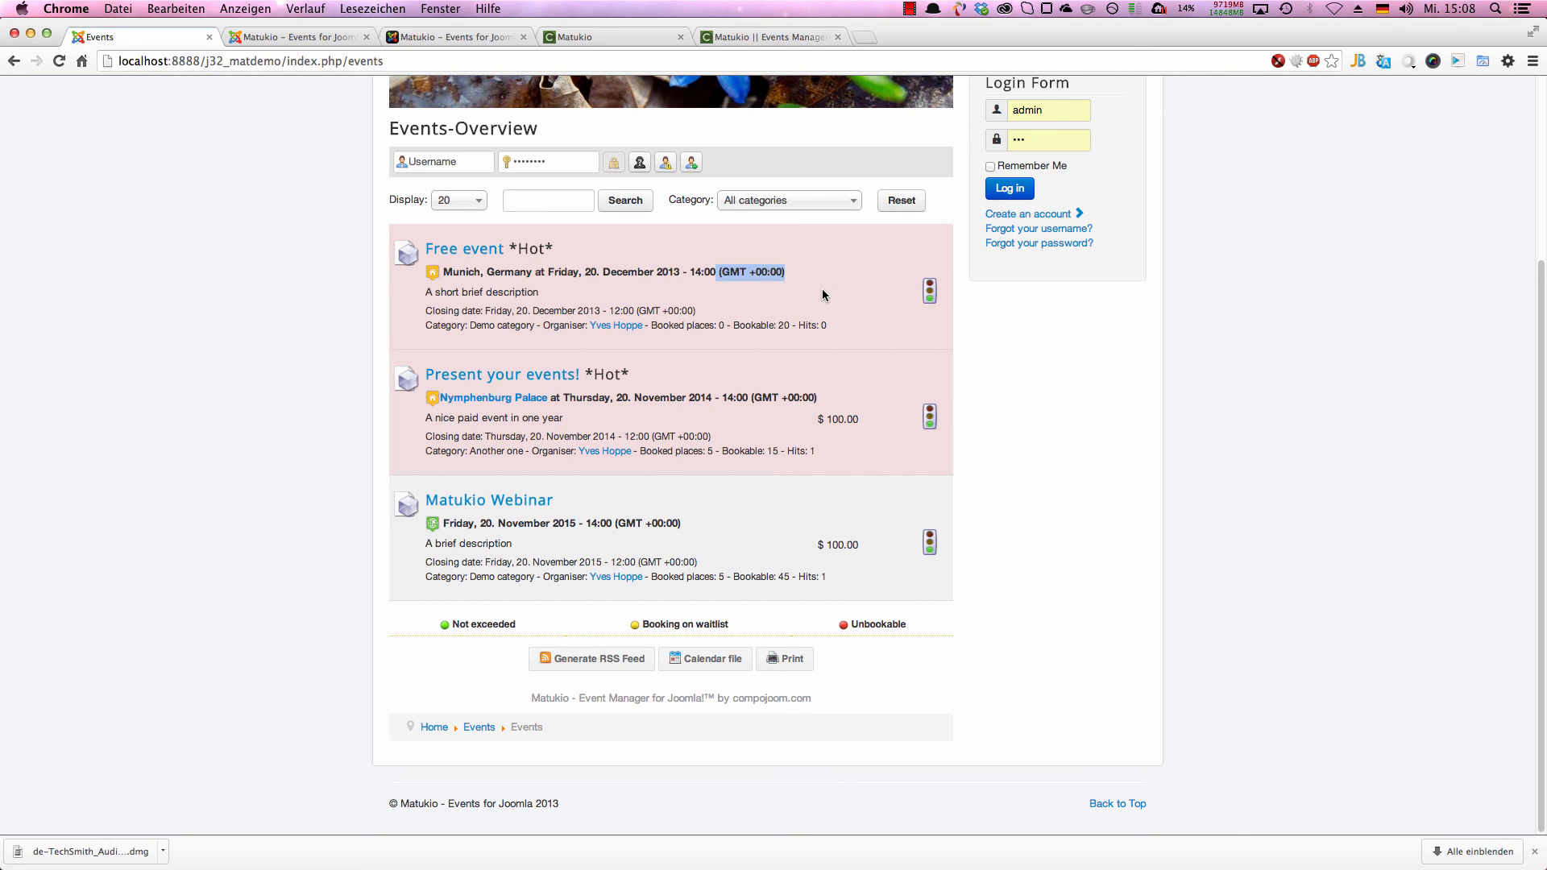
Step: Review the advanced settings and the default values in the backend's Matukio configuration
{"action": "left_click", "coordinate": [302, 34]}
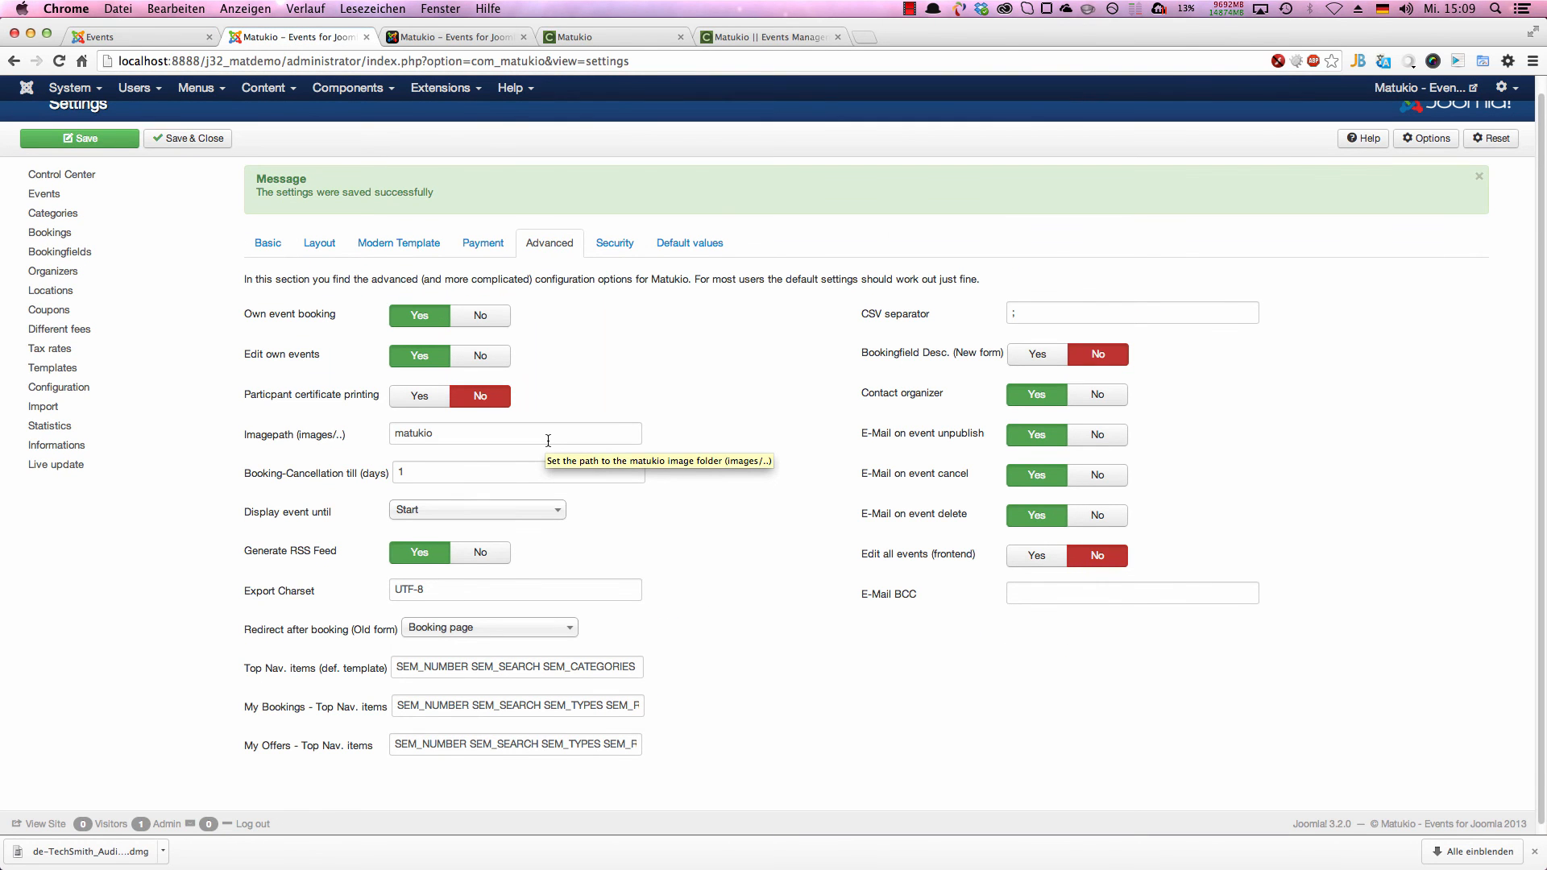
{"action": "mouse_move", "coordinate": [907, 597]}
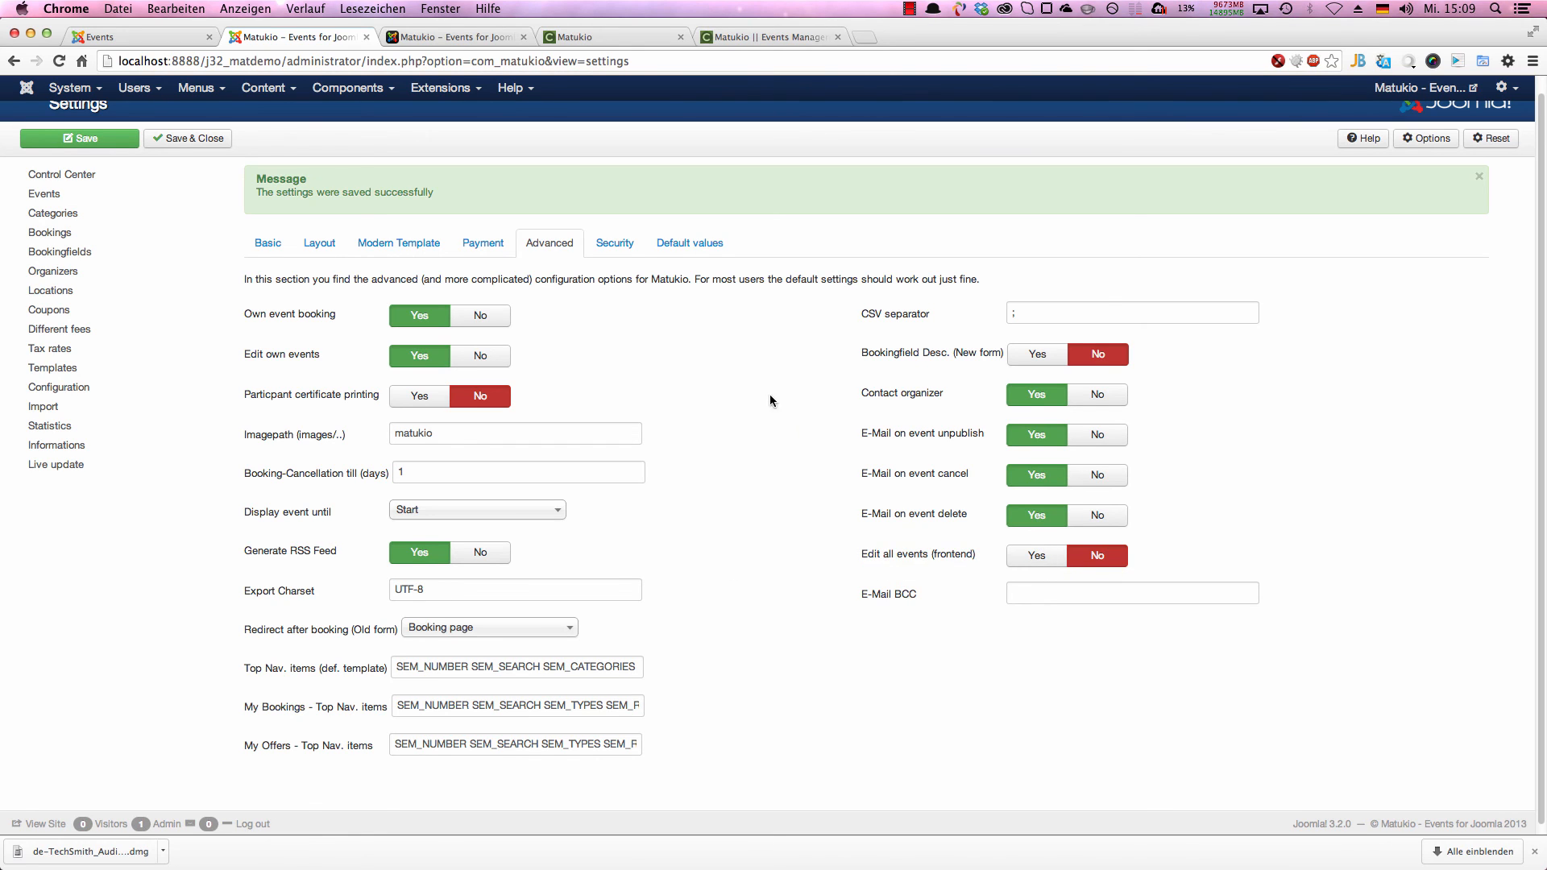
{"action": "left_click", "coordinate": [690, 243]}
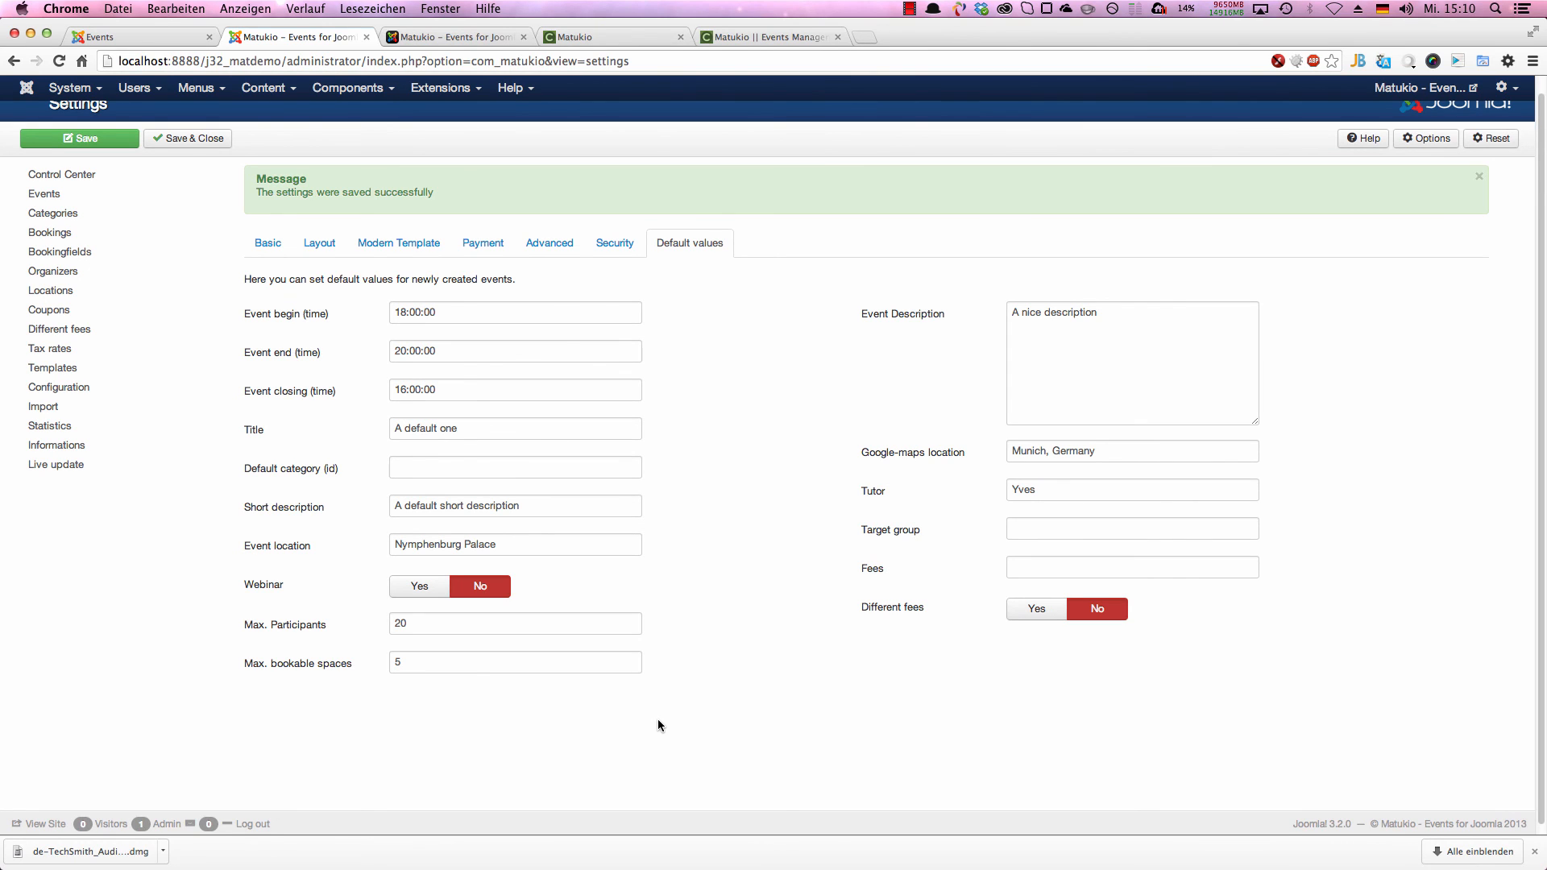
{"action": "left_click", "coordinate": [550, 243]}
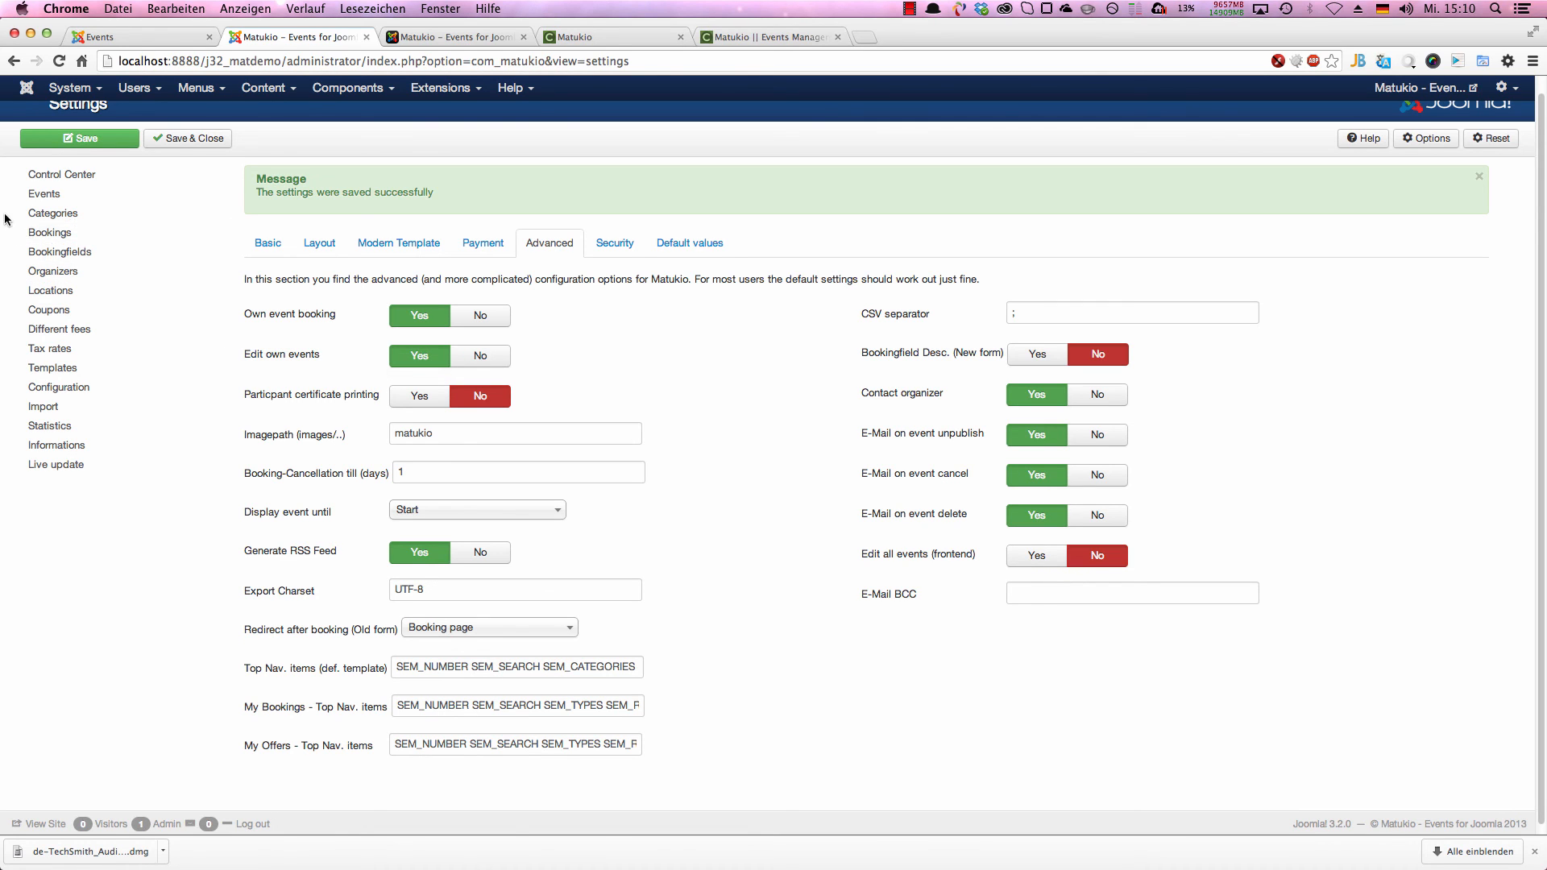
Step: Open a new booking field form and examine the available field types
{"action": "left_click", "coordinate": [57, 252]}
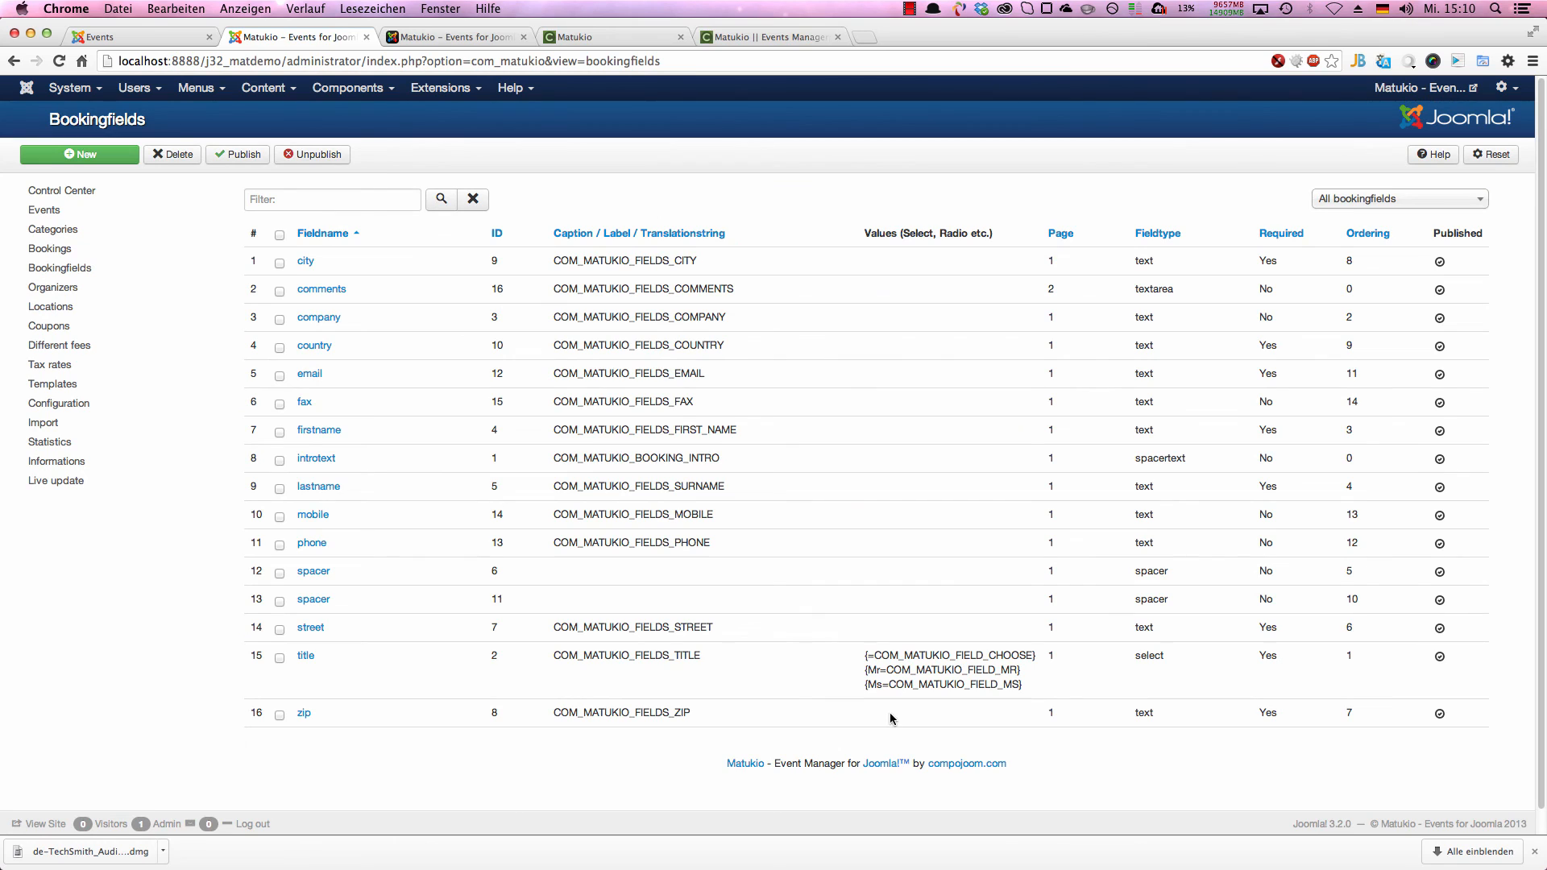
{"action": "left_click", "coordinate": [79, 154]}
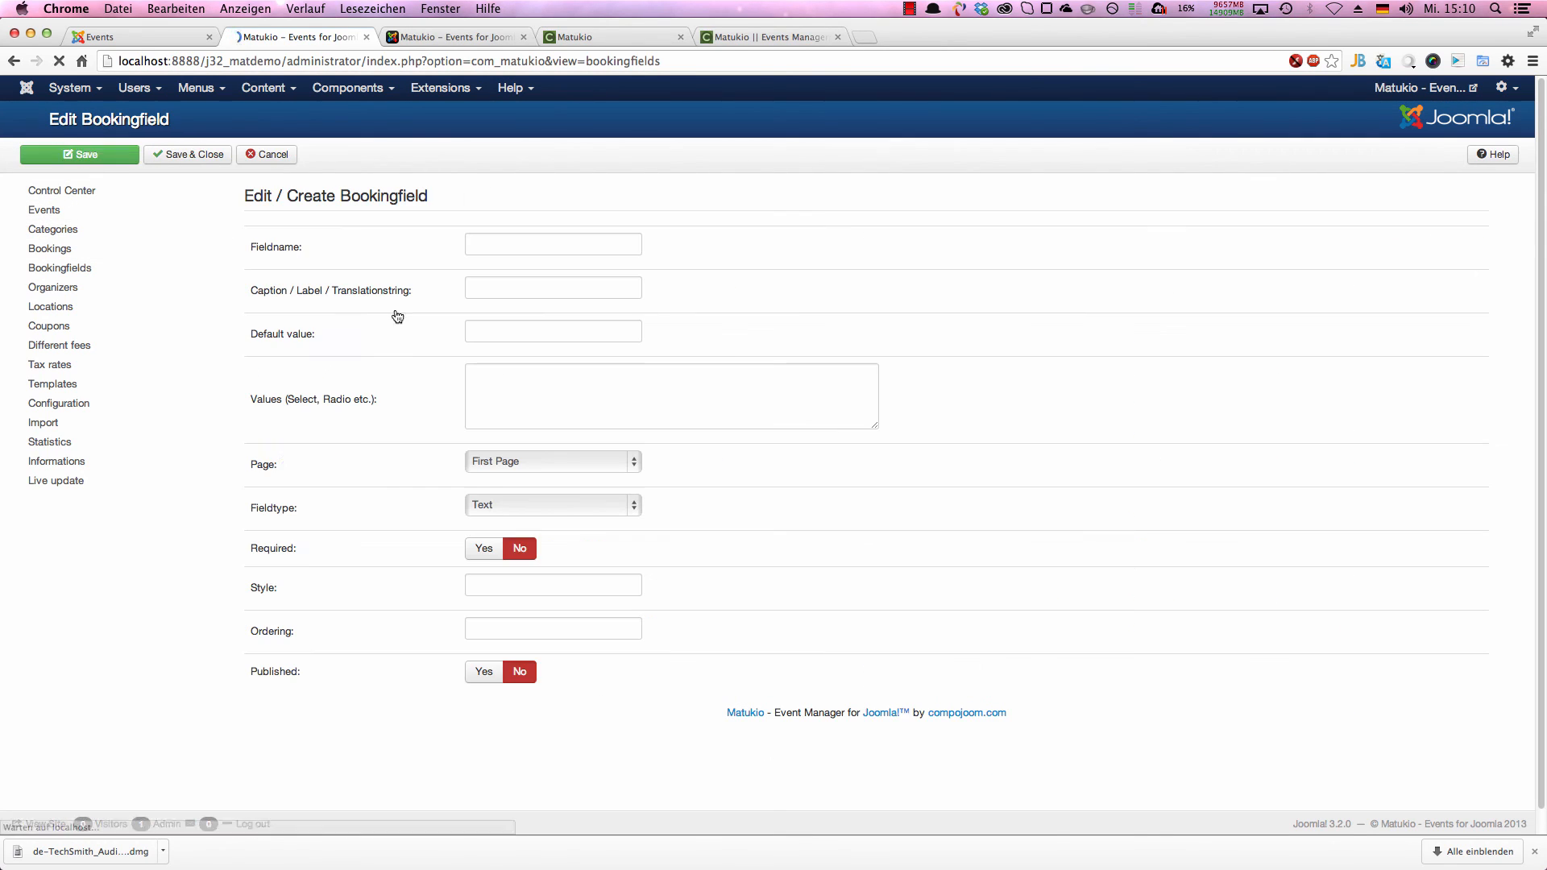
{"action": "scroll", "coordinate": [628, 563], "scroll_direction": "down", "scroll_amount": 1}
{"action": "left_click", "coordinate": [542, 481]}
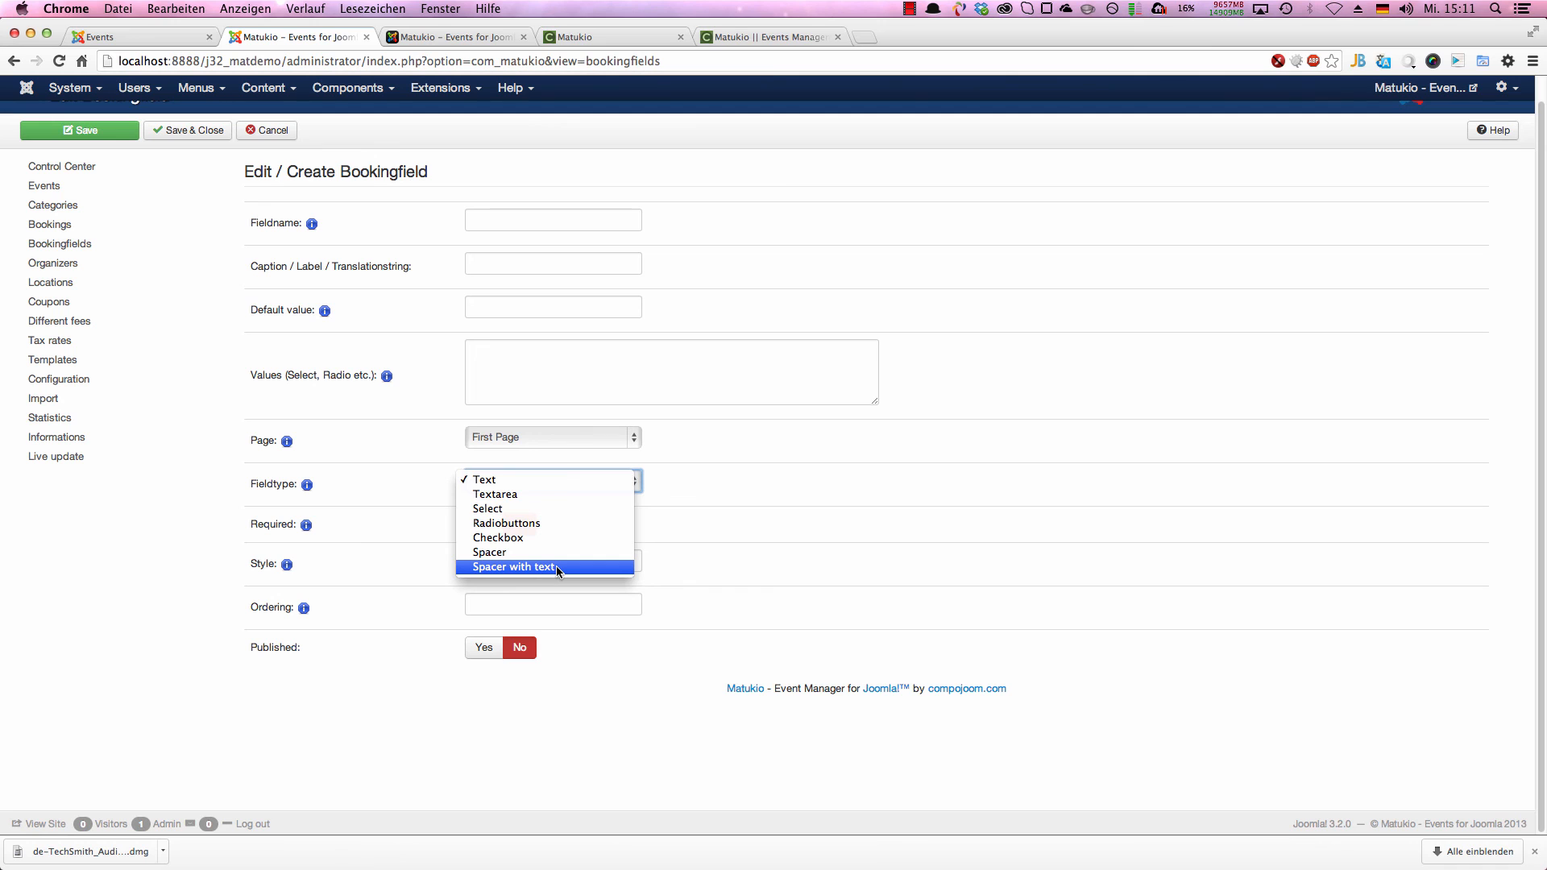
{"action": "left_click", "coordinate": [175, 90]}
Step: Open the Free event's booking form on the front end and examine its intro text and input fields
{"action": "left_click", "coordinate": [137, 37]}
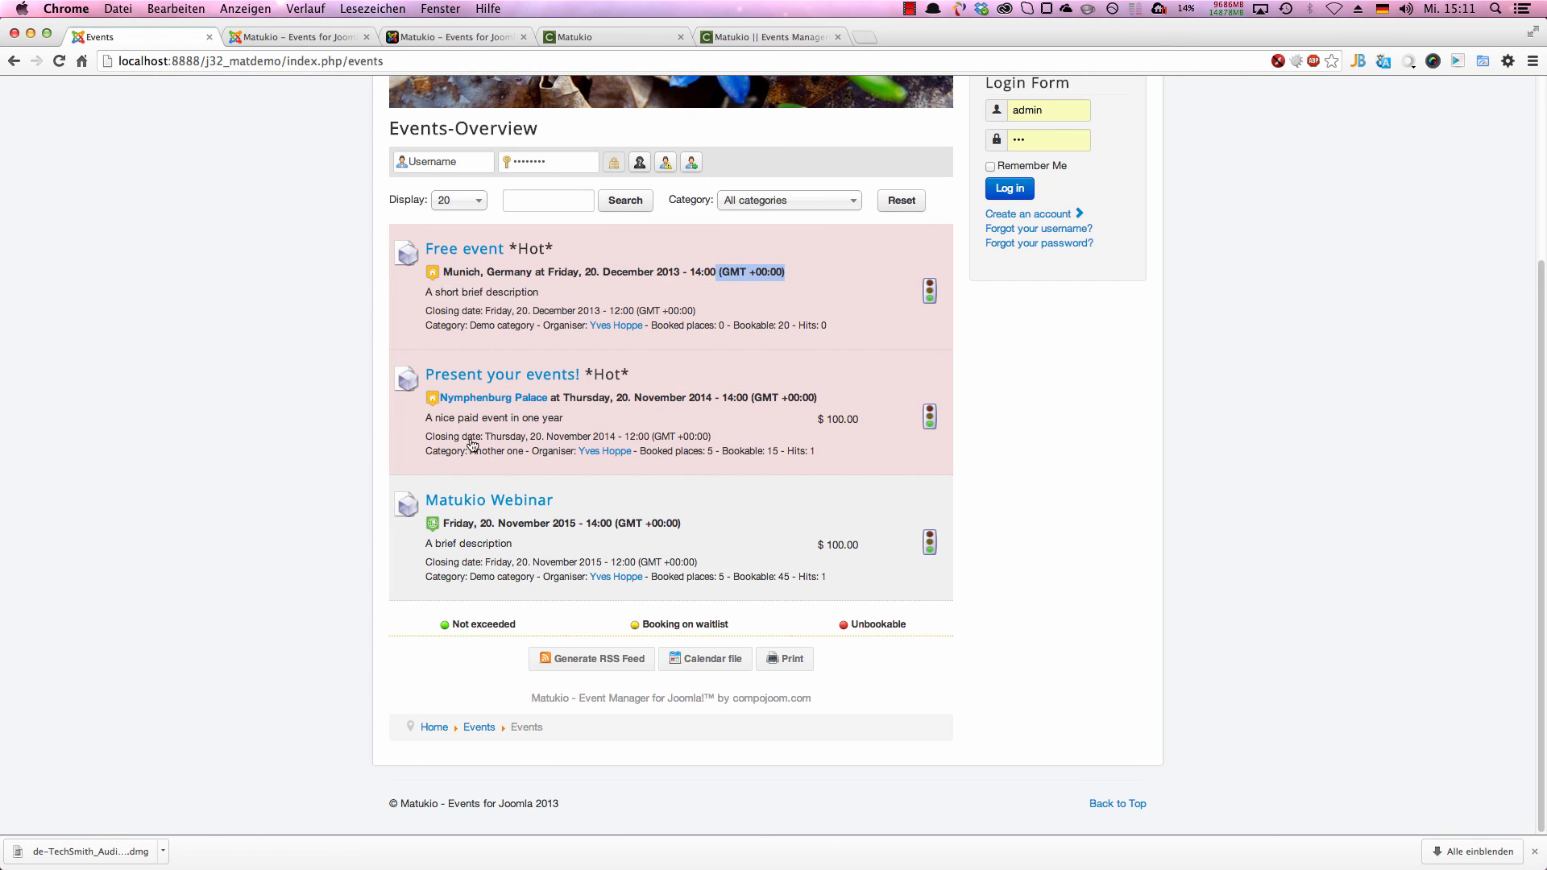
{"action": "left_click", "coordinate": [464, 249]}
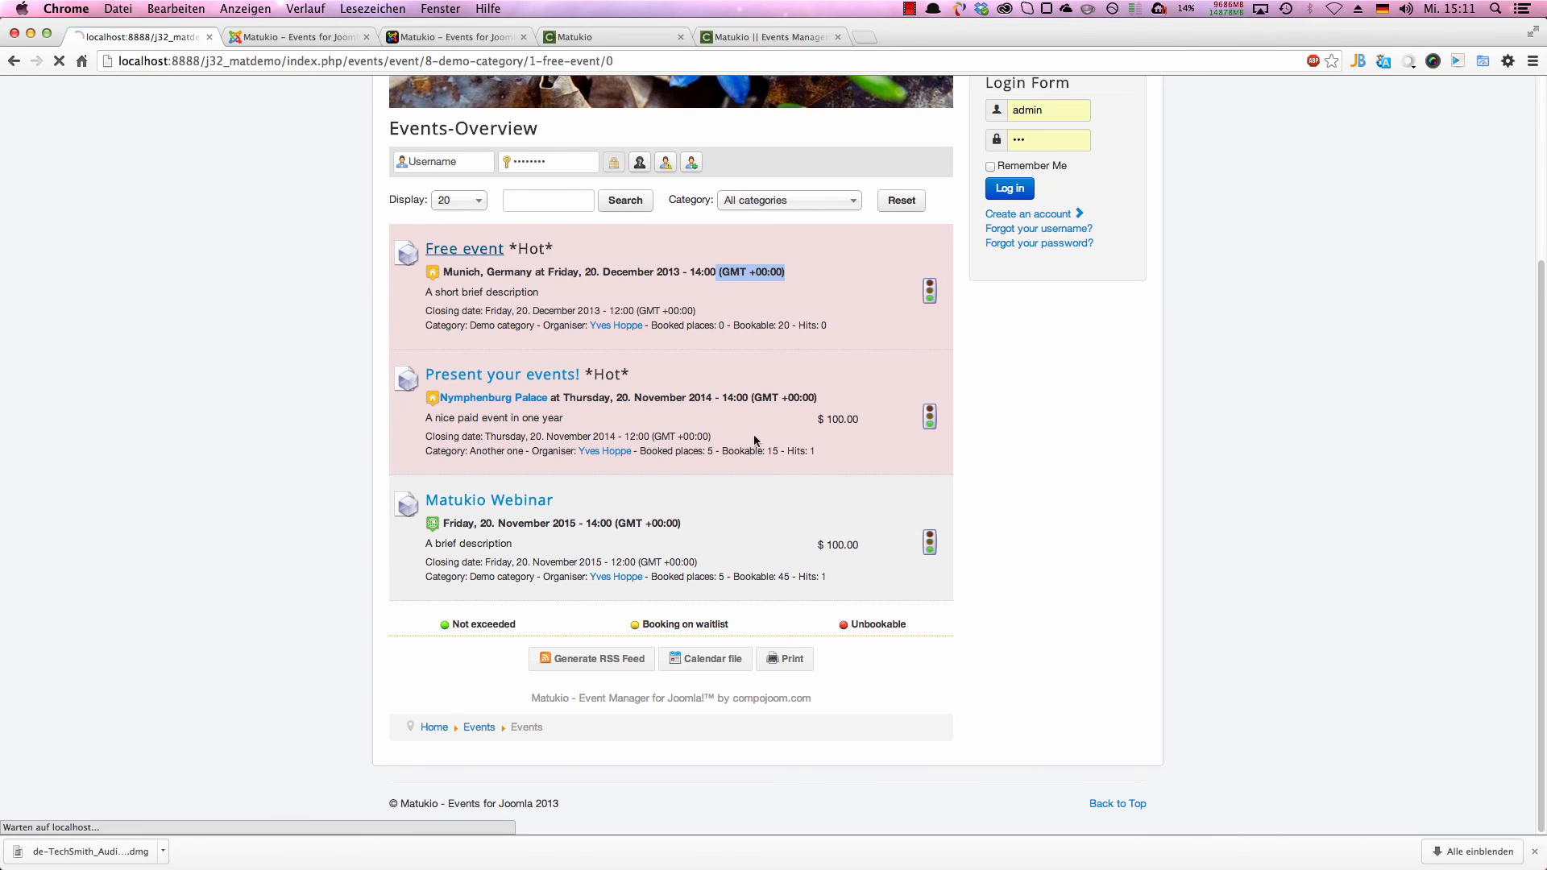
{"action": "left_click", "coordinate": [652, 462]}
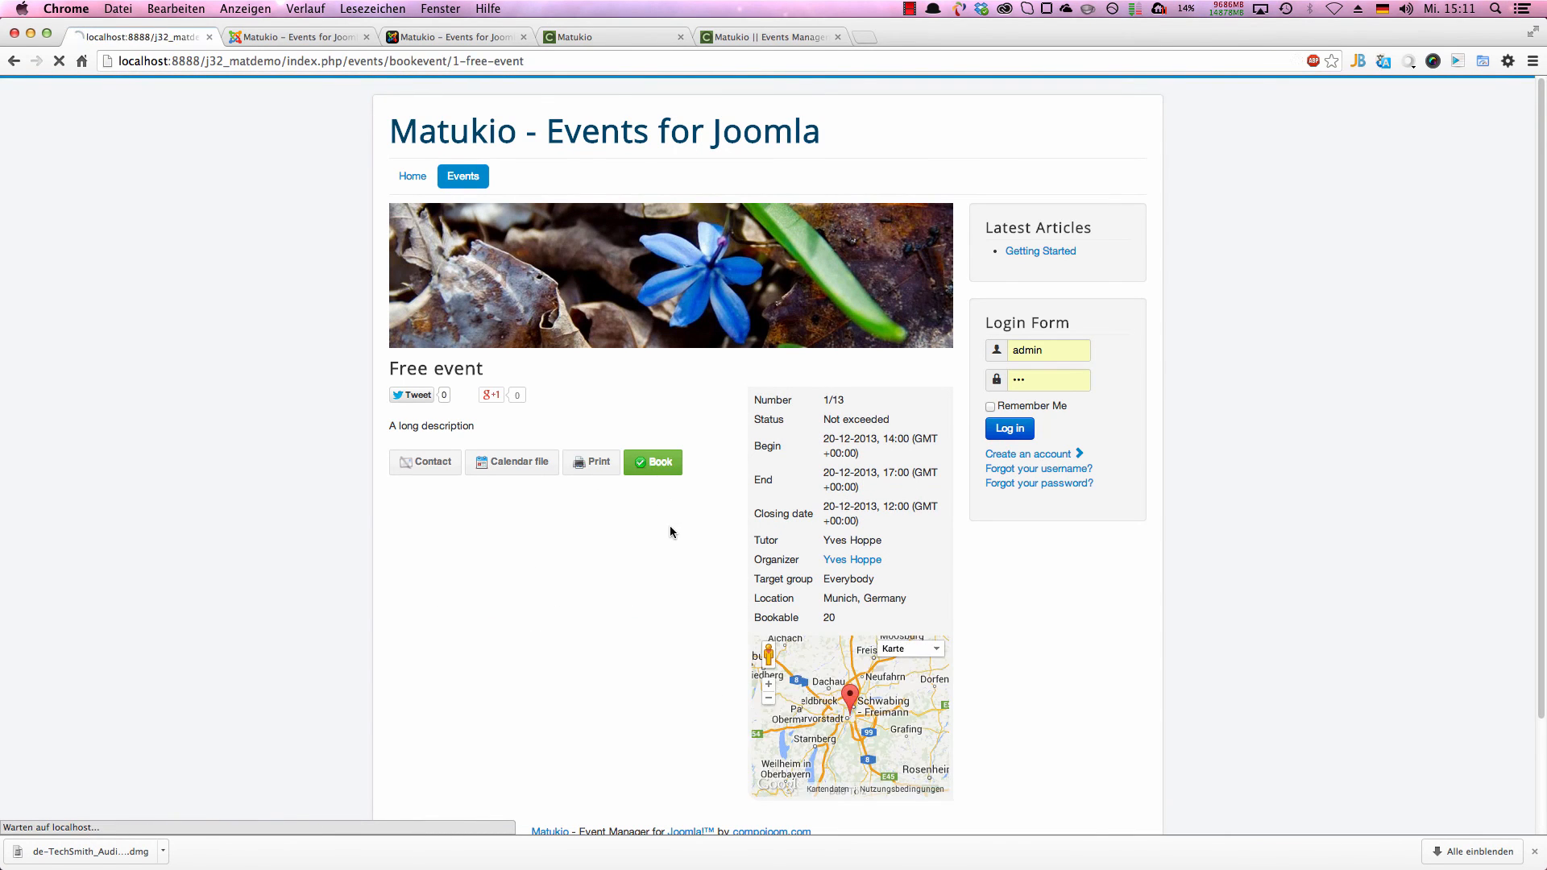
{"action": "left_click_drag", "start_coordinate": [409, 529], "coordinate": [751, 532]}
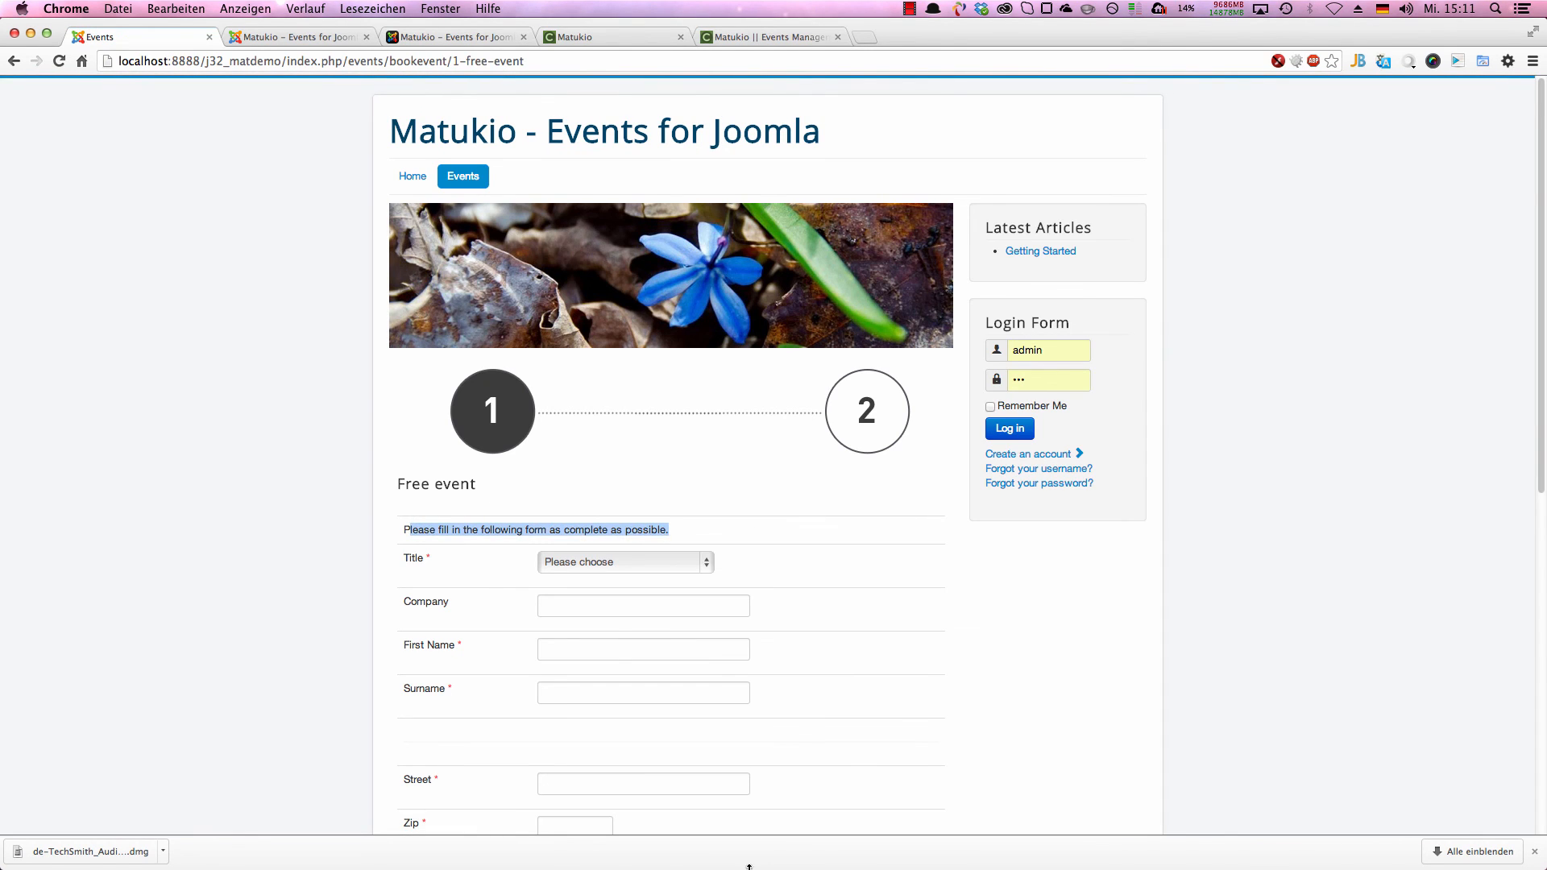
{"action": "scroll", "coordinate": [551, 693], "scroll_direction": "down", "scroll_amount": 3}
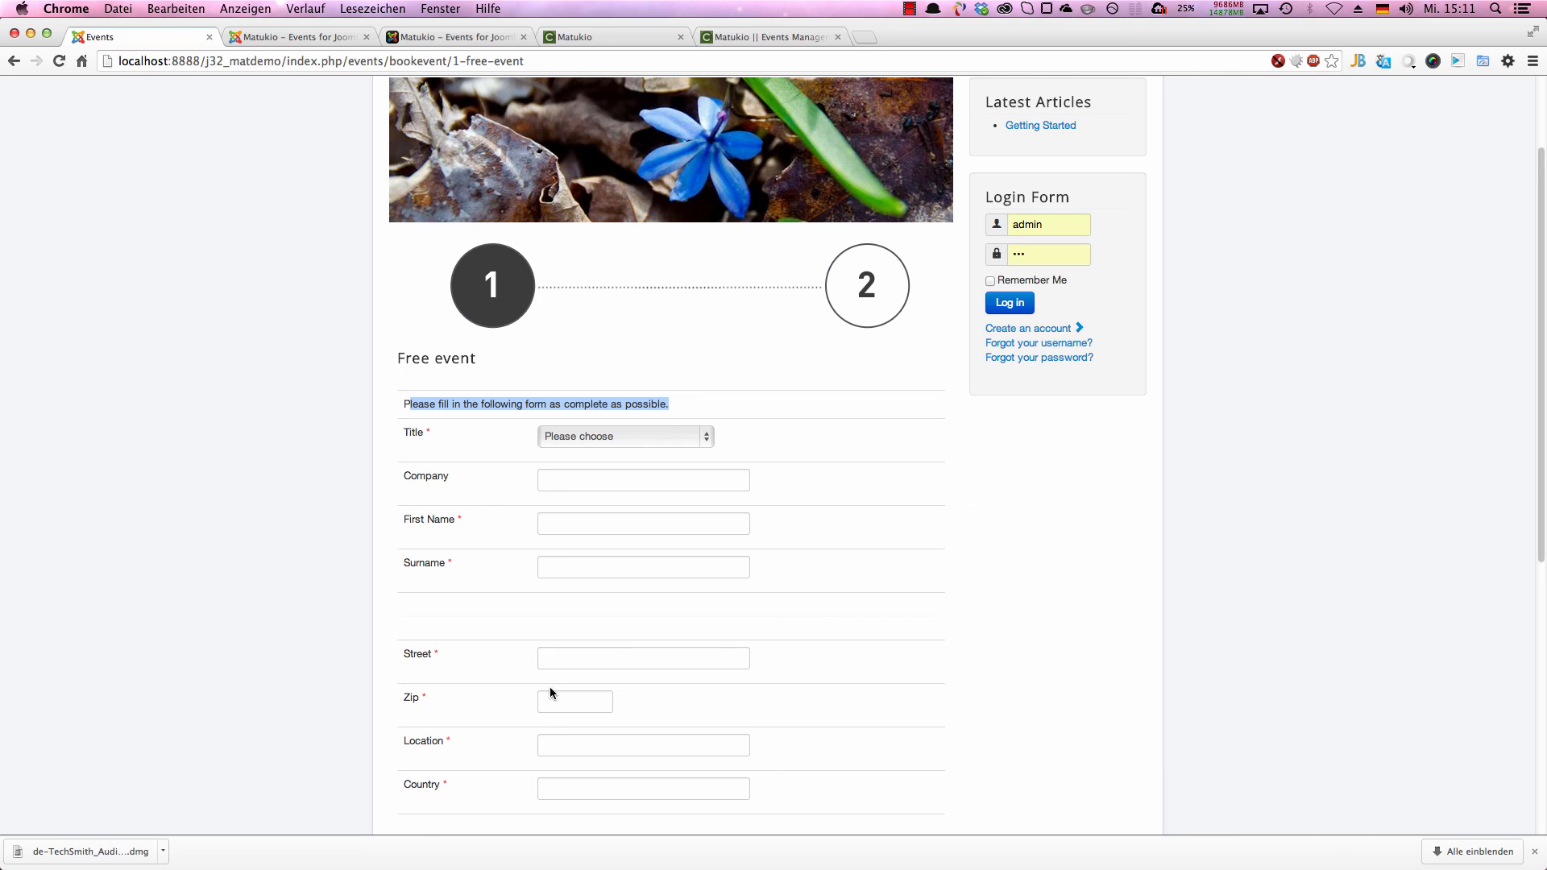
Step: Reset the Matukio configuration settings in the backend
{"action": "left_click", "coordinate": [252, 41]}
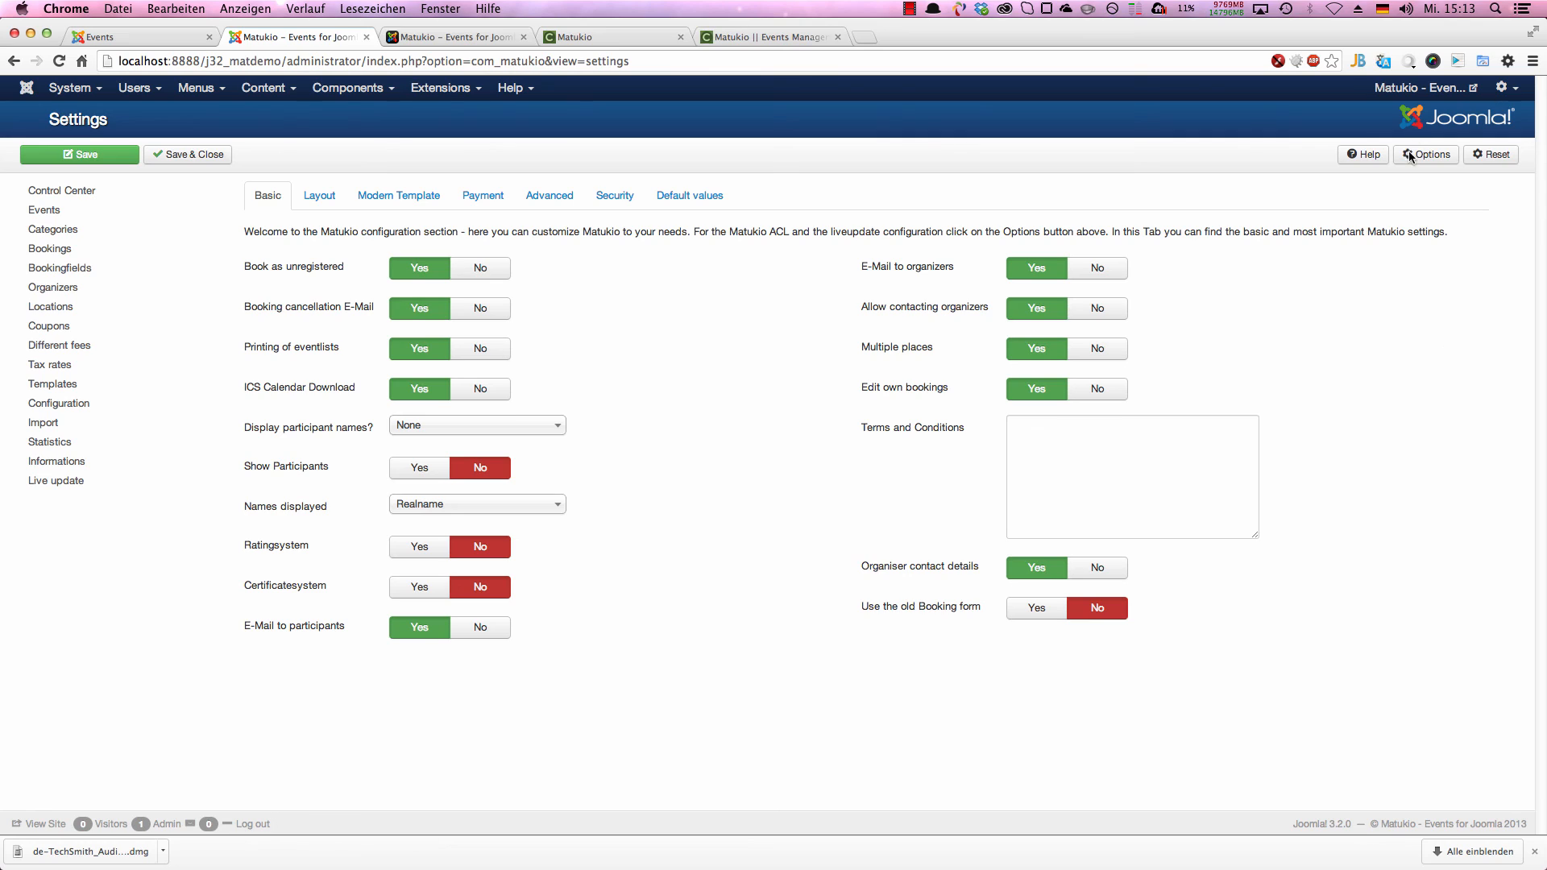
{"action": "left_click", "coordinate": [1483, 158]}
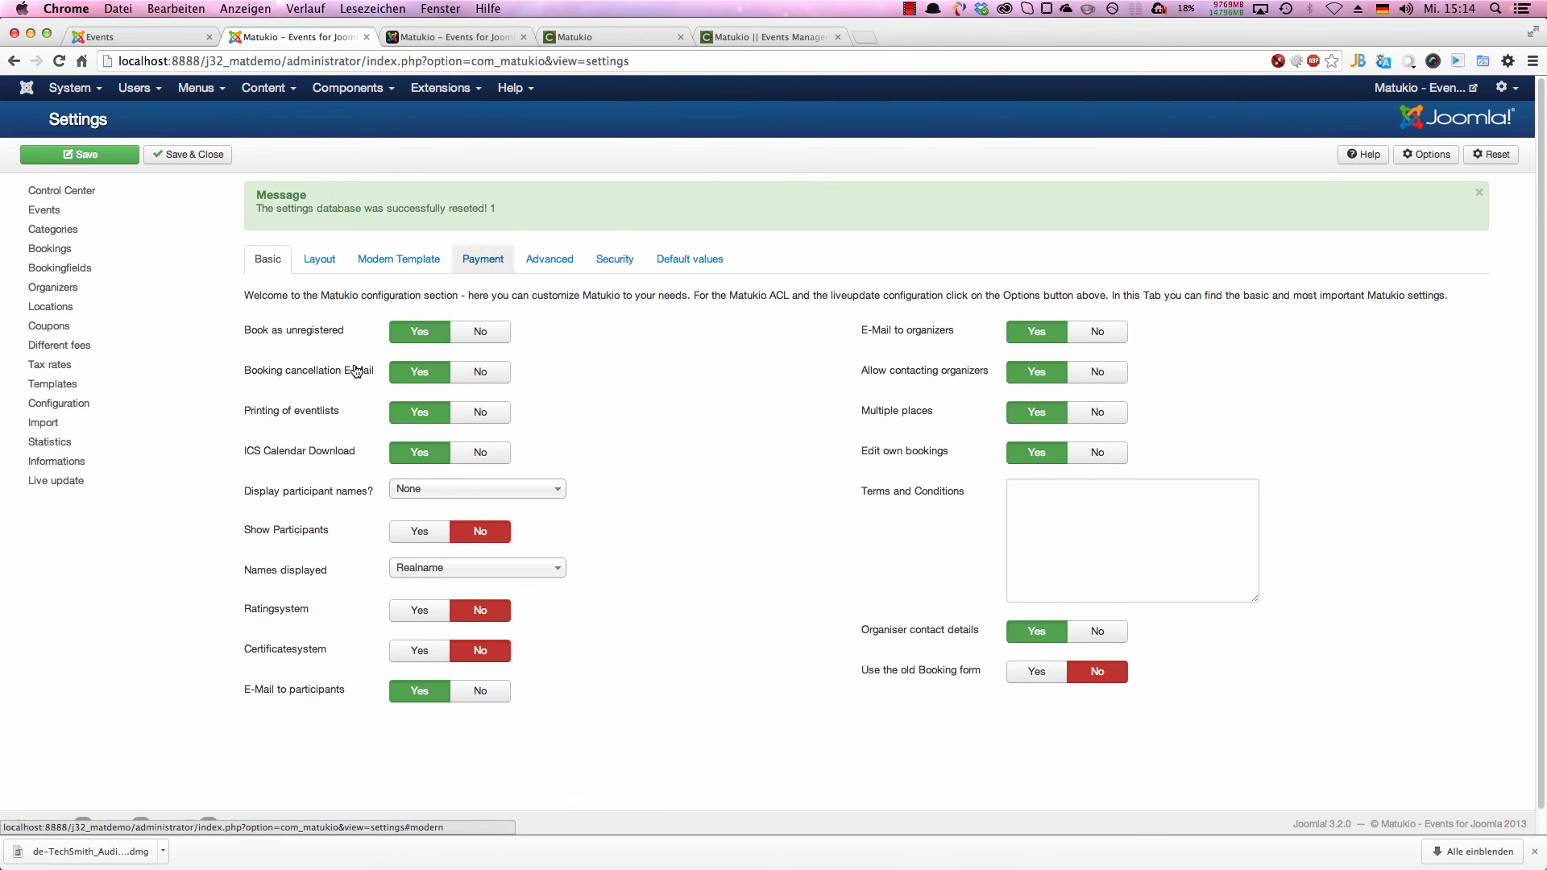
{"action": "mouse_move", "coordinate": [357, 371]}
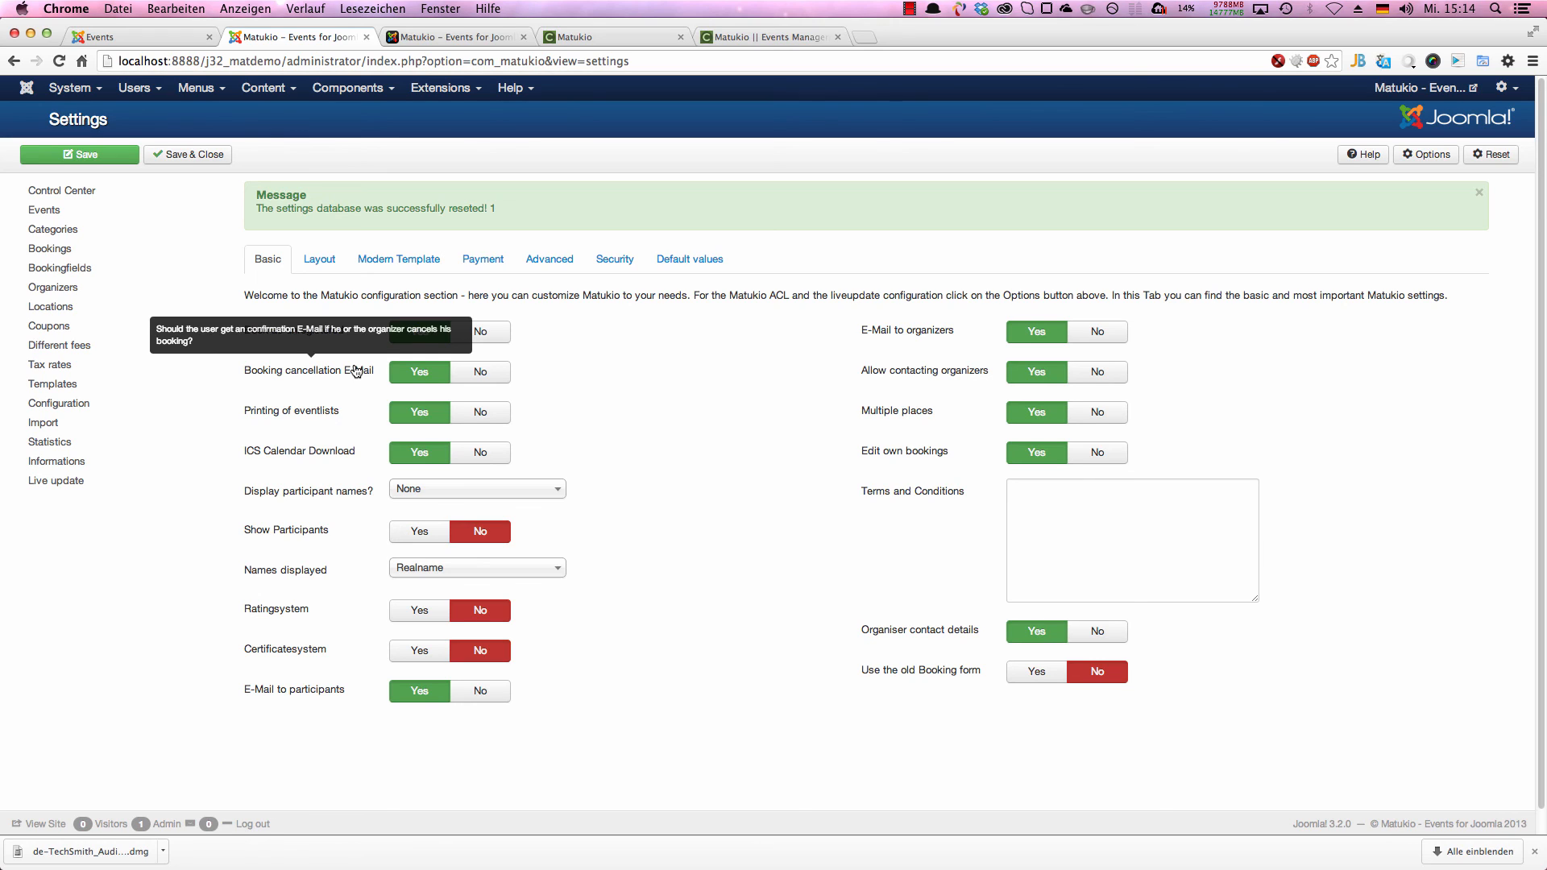
Step: Look at the list of booking fields and open the Matukio templates
{"action": "left_click", "coordinate": [122, 267]}
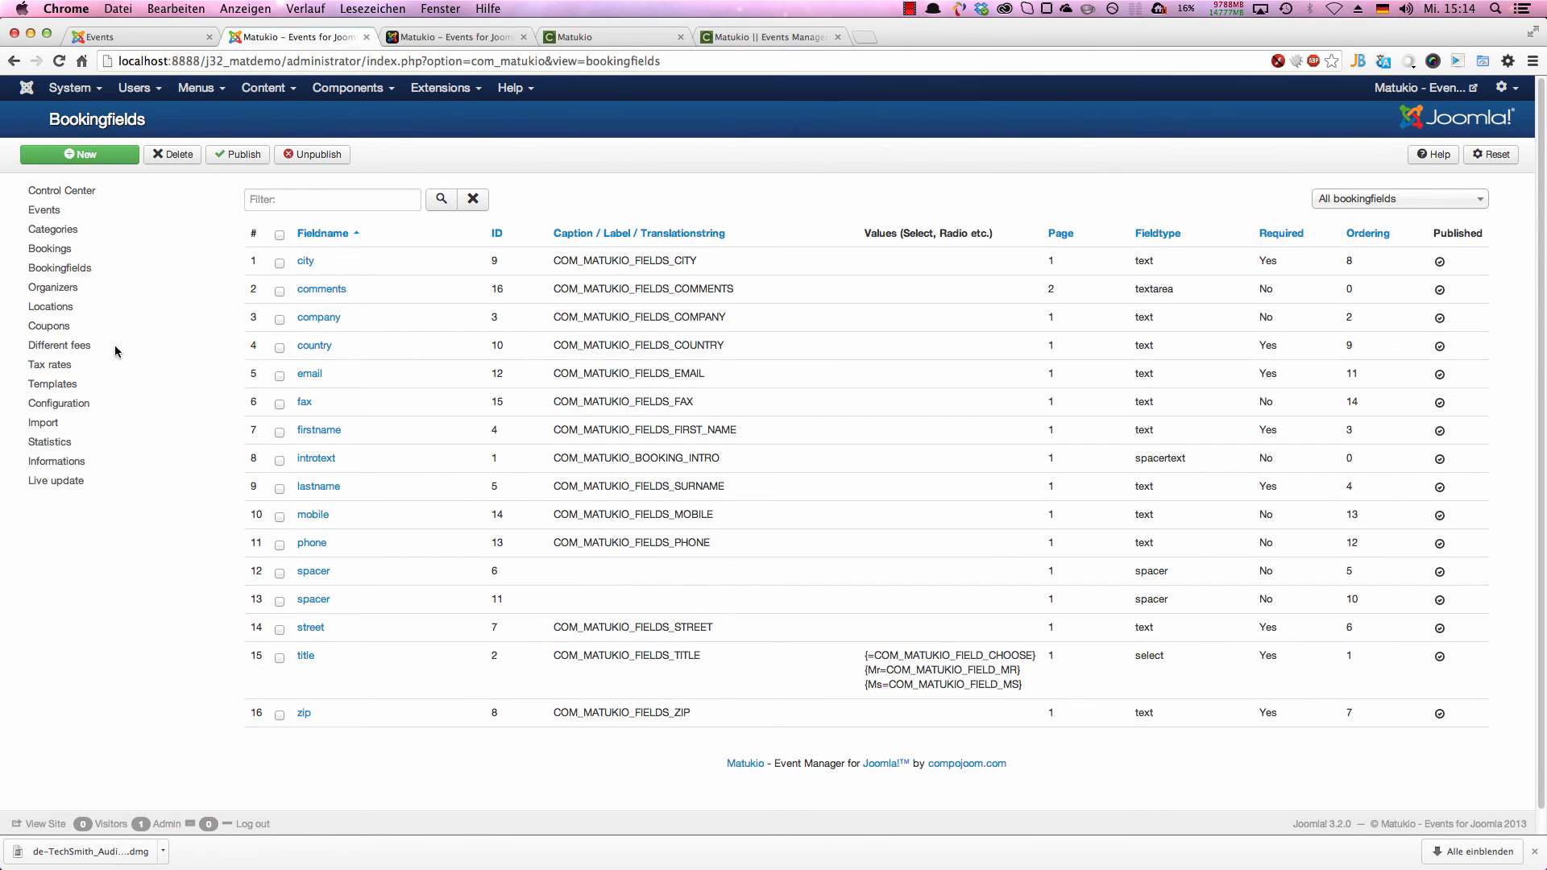
{"action": "left_click", "coordinate": [53, 384]}
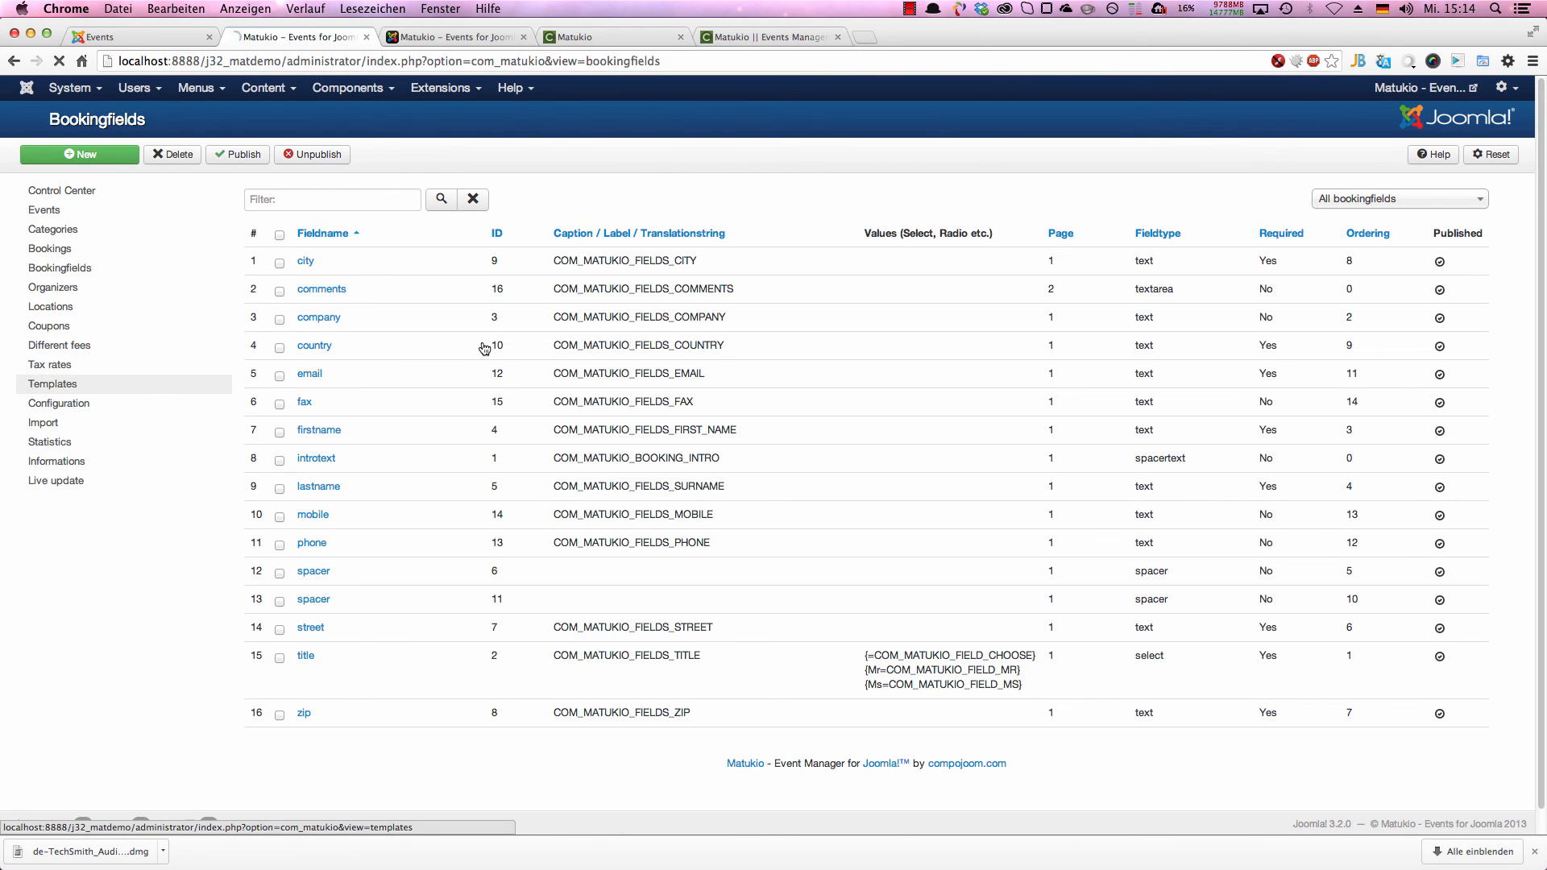